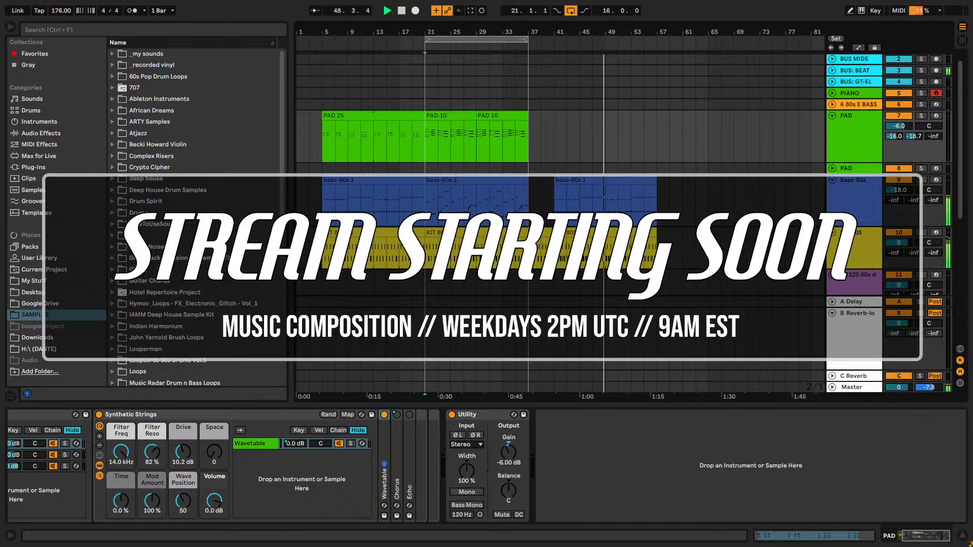
- Stop the running playback and play the arrangement from bar 5, where the PAD 25 clip starts
left_click(643, 454)
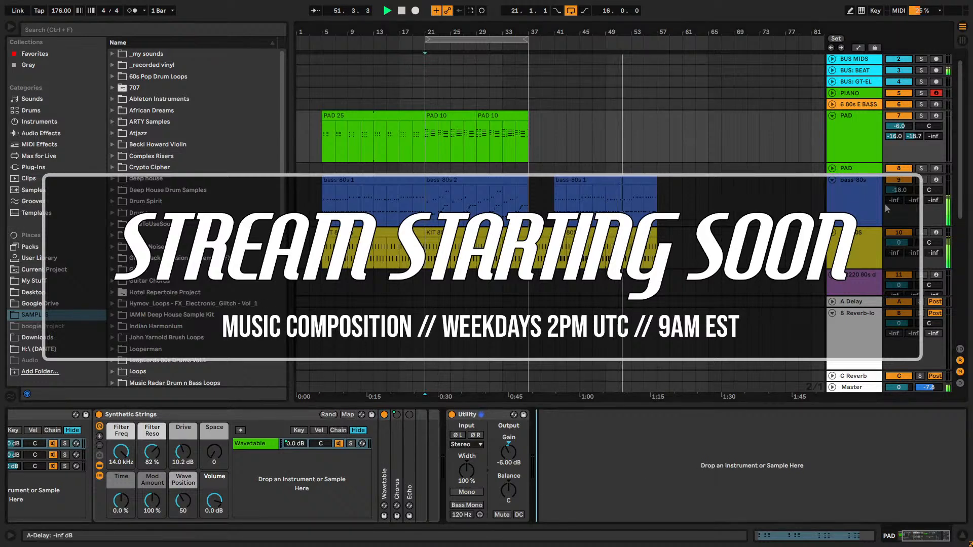
left_click(839, 187)
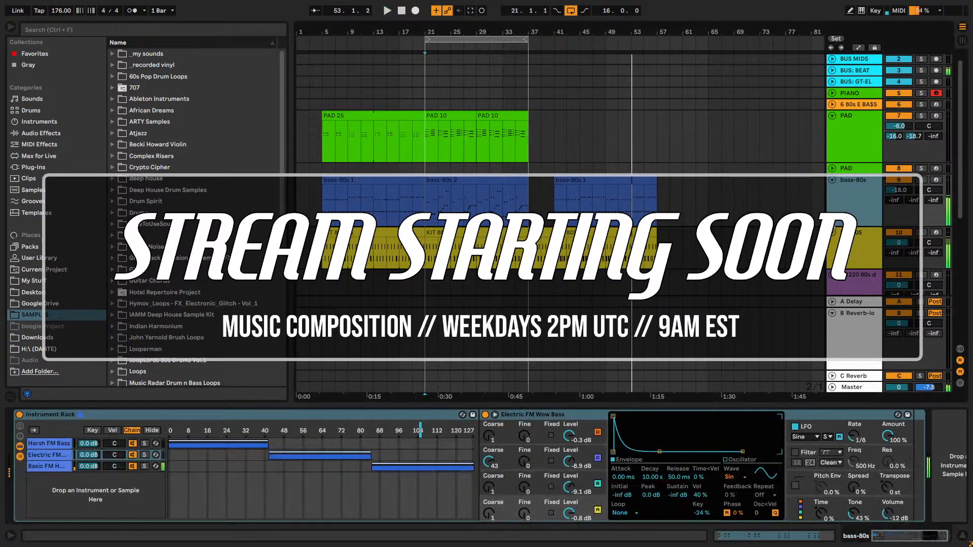
left_click(323, 151)
key("space")
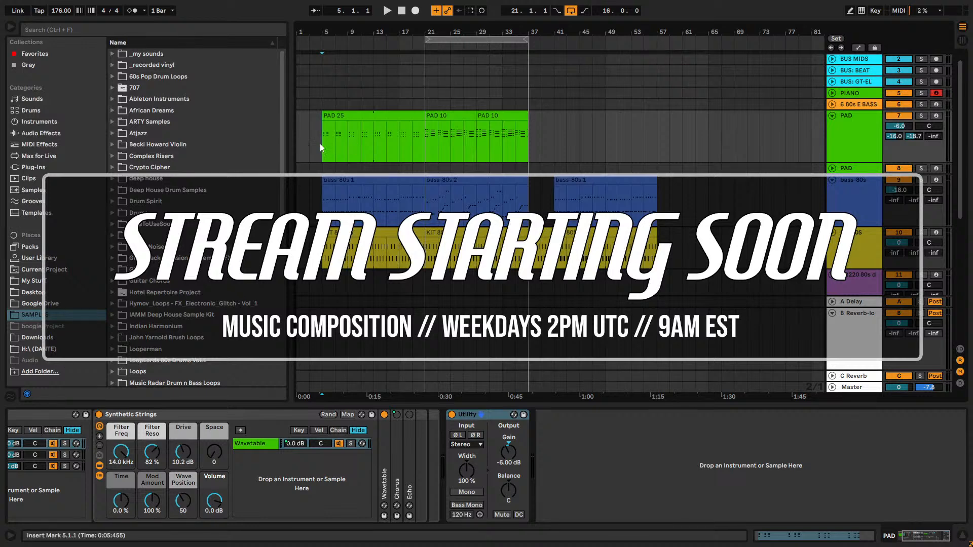
key("space")
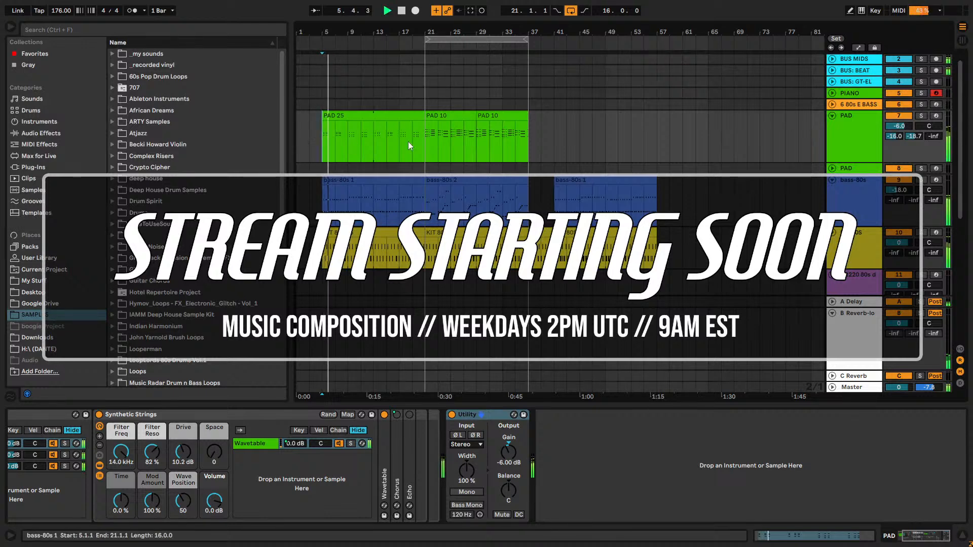
- Play the arrangement from bar 21, at the start of the first PAD 10 clip, and stop playback
left_click(847, 143)
left_click(426, 139)
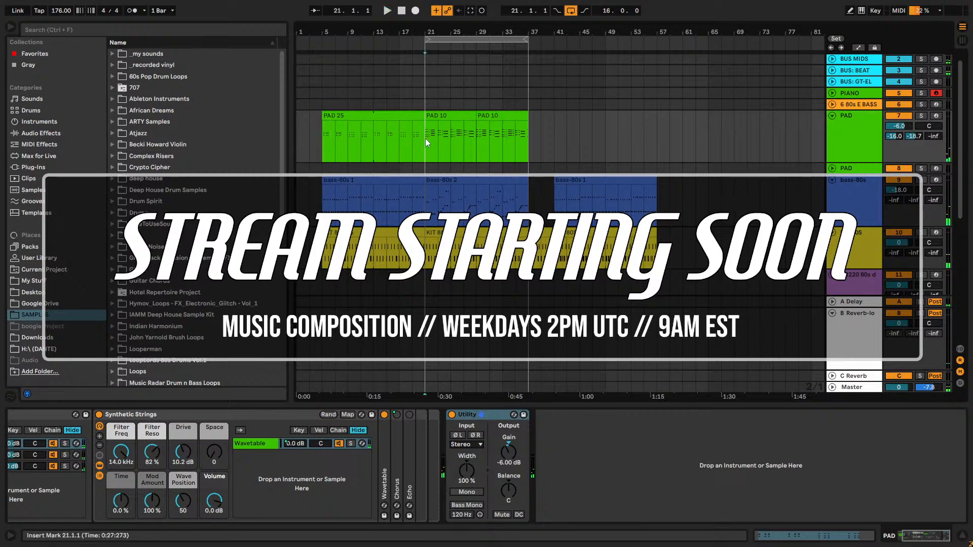
key("space")
key("space")
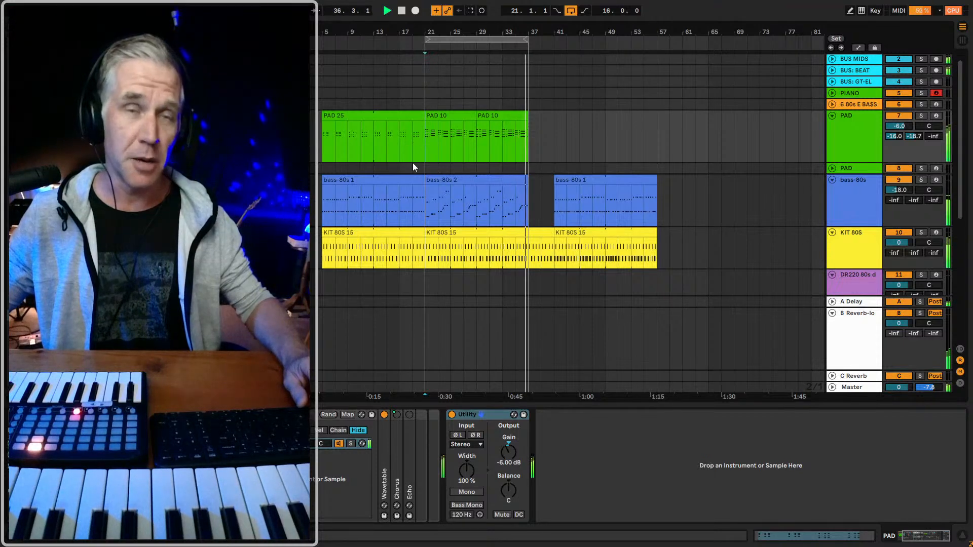
key("space")
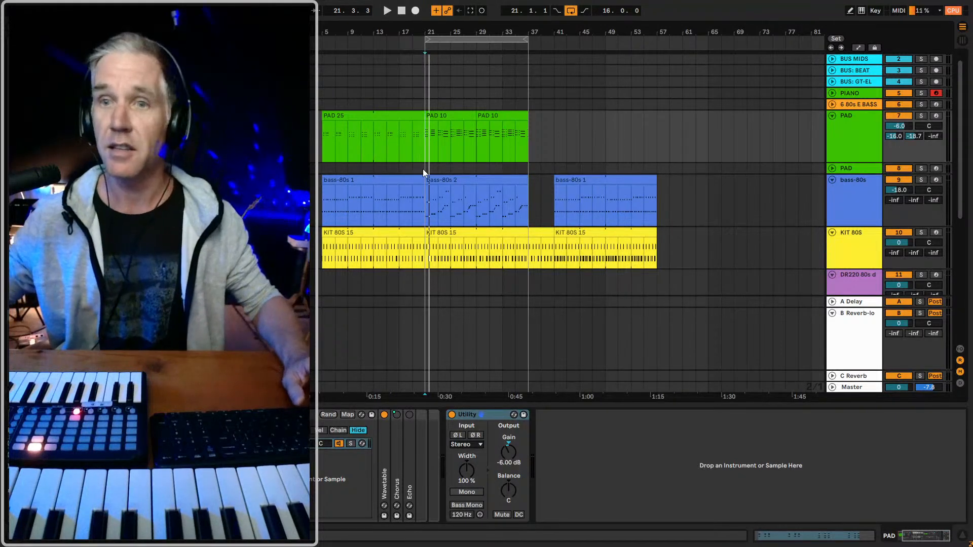
- Inspect the bass-80s clip starting at bar 41 and show the bass-80s track's devices
left_click(428, 215)
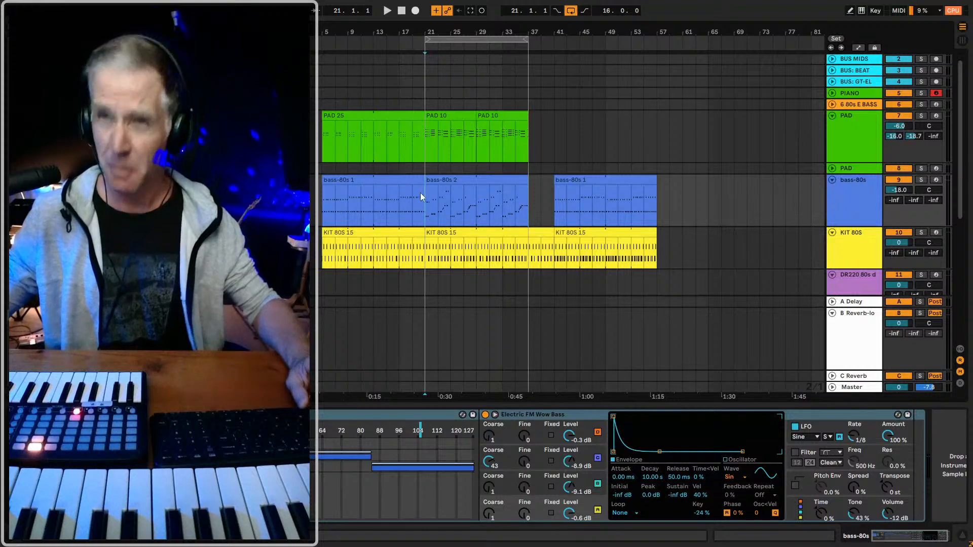
left_click(863, 170)
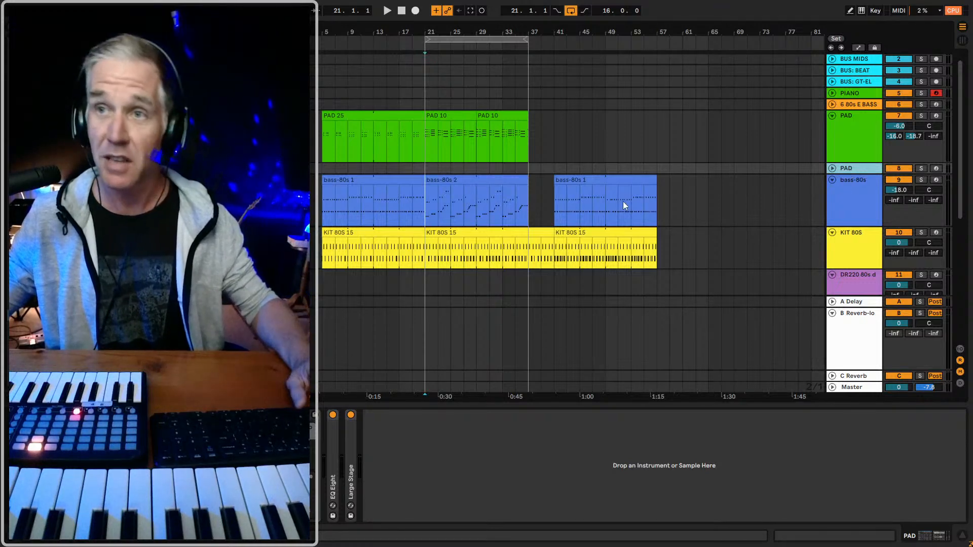
left_click(578, 180)
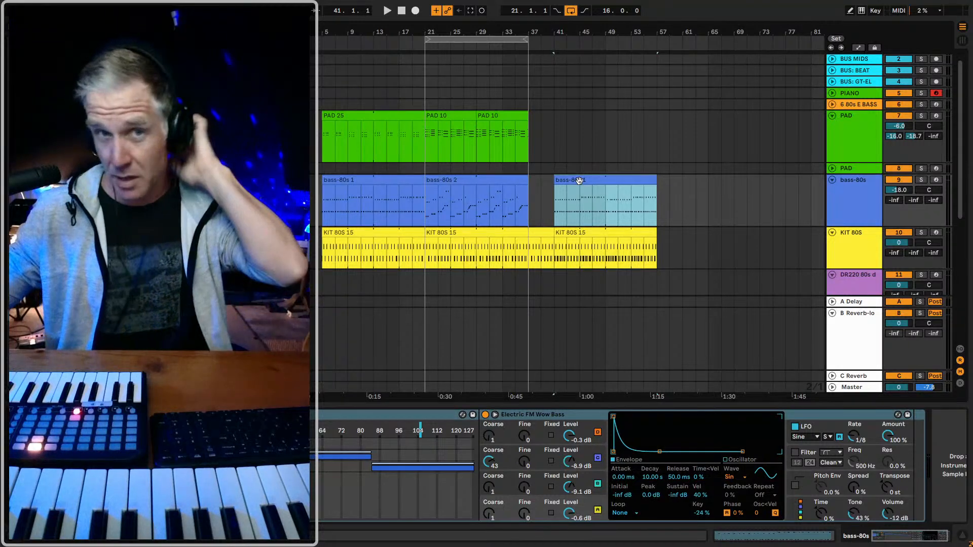
left_click(843, 180)
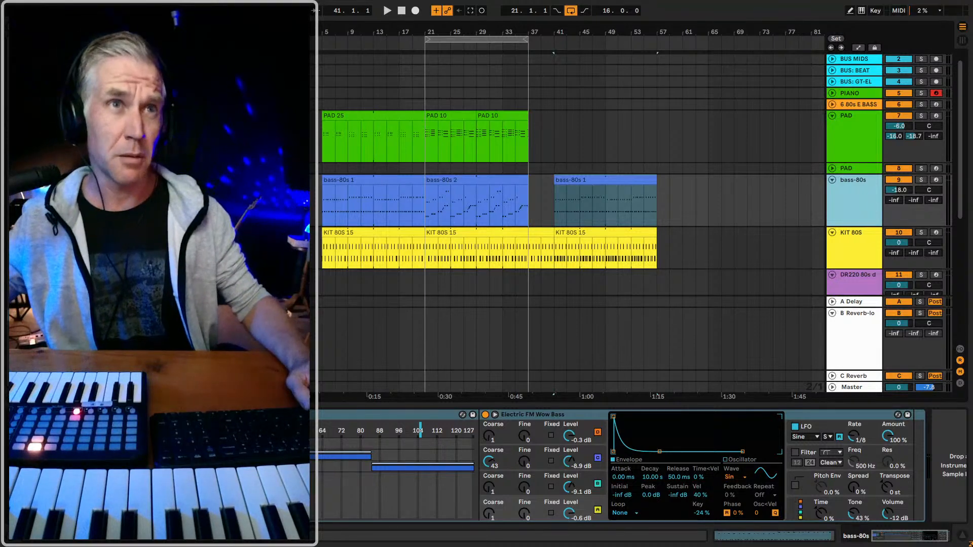
- Switch to the web browser and look through the list of Creative Commons tracks on the music page
left_click_drag(971, 10, 660, 4)
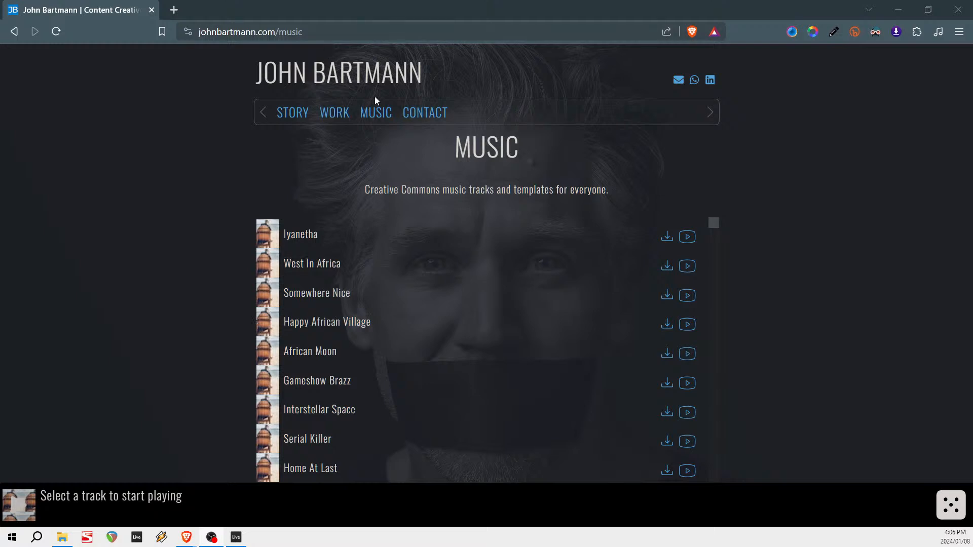
scroll(430, 249, "down", 5)
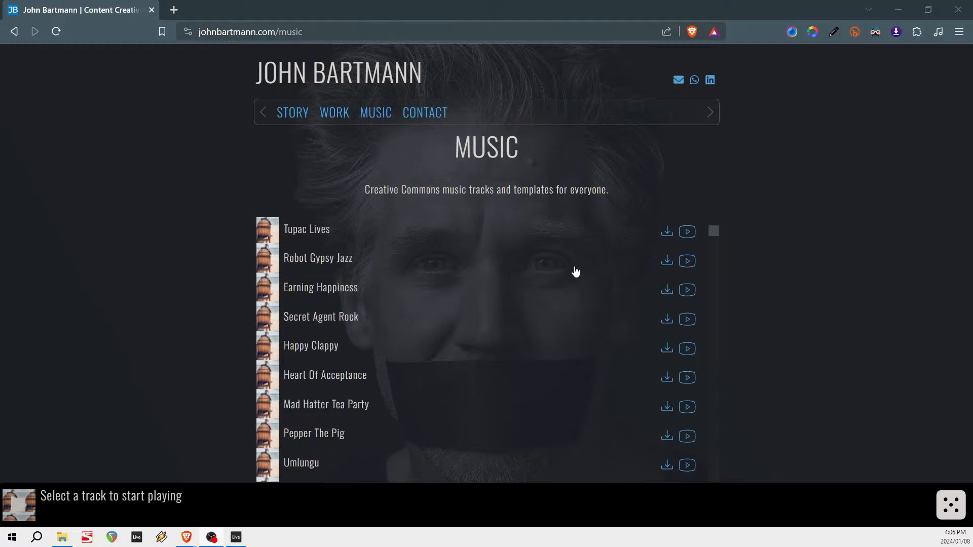
scroll(465, 288, "up", 5)
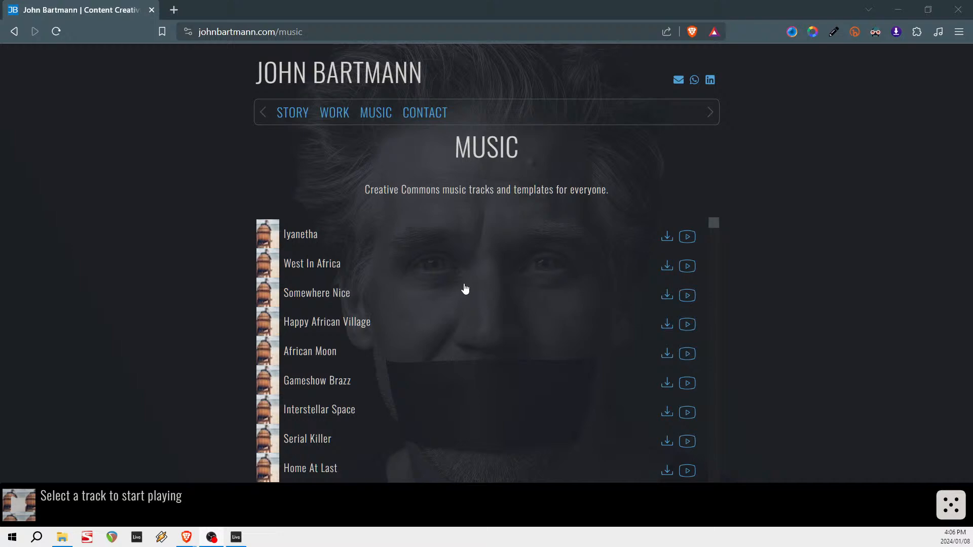
scroll(465, 288, "down", 10)
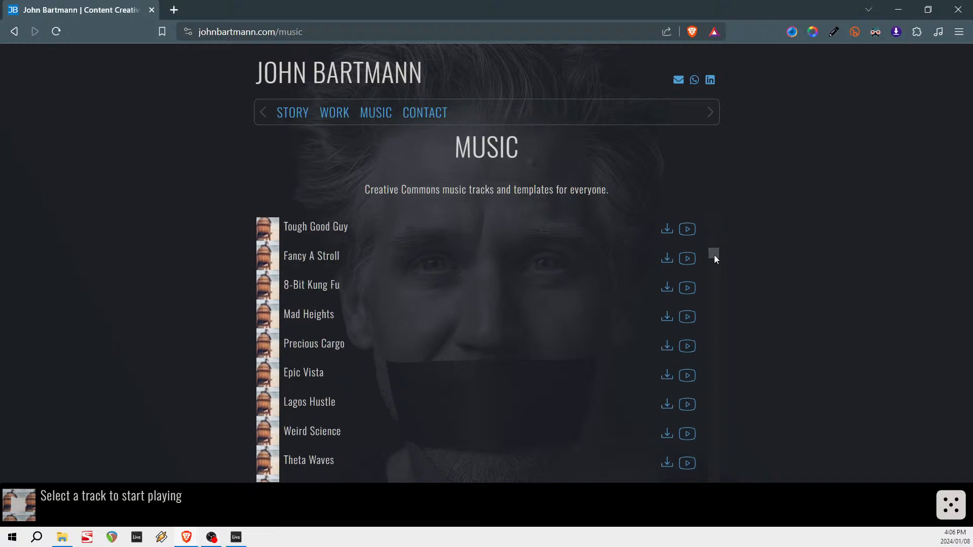
left_click_drag(713, 255, 722, 445)
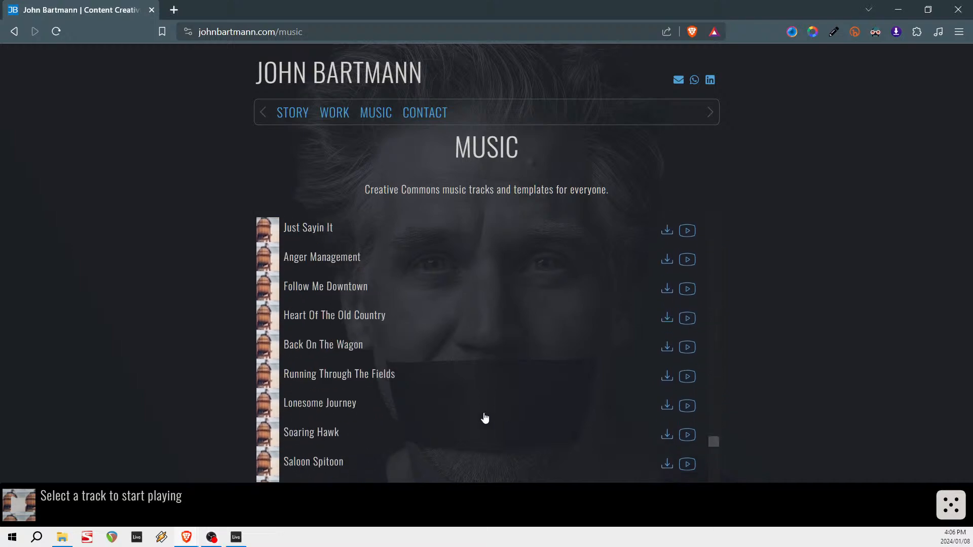
scroll(480, 415, "down", 4)
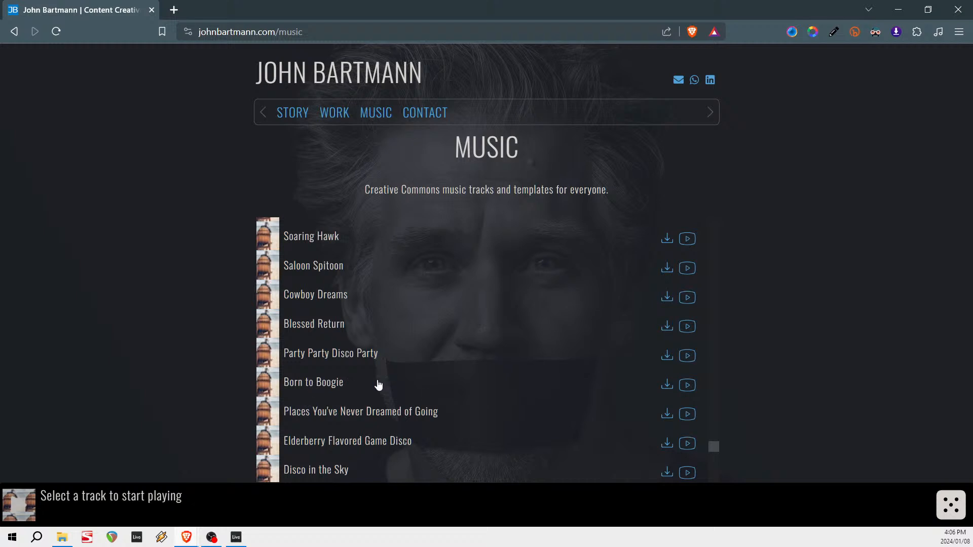
- Play the track Born to Boogie and skip ahead to its middle and last third
left_click(318, 386)
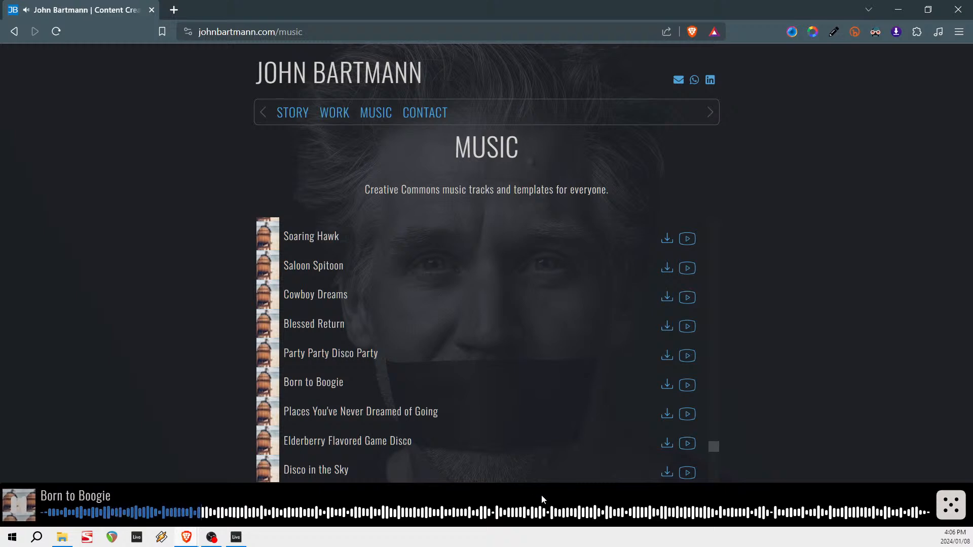
left_click(502, 512)
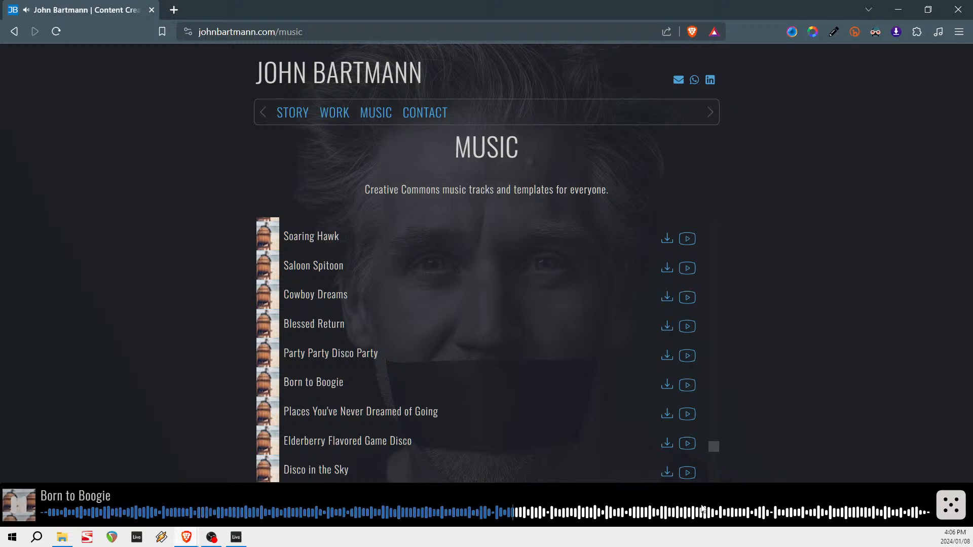
left_click(642, 512)
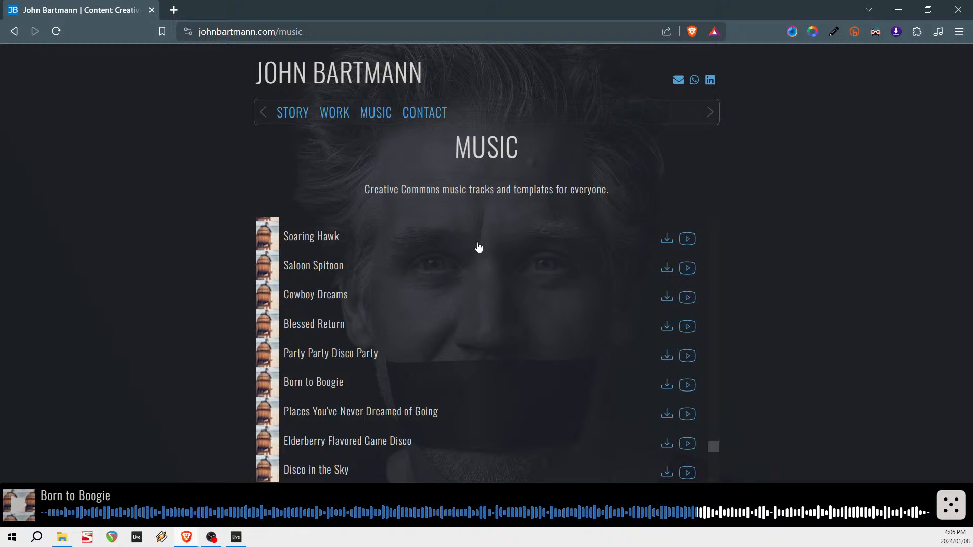
- Look through the tracks below Born to Boogie and return to the start of the list
scroll(393, 304, "down", 6)
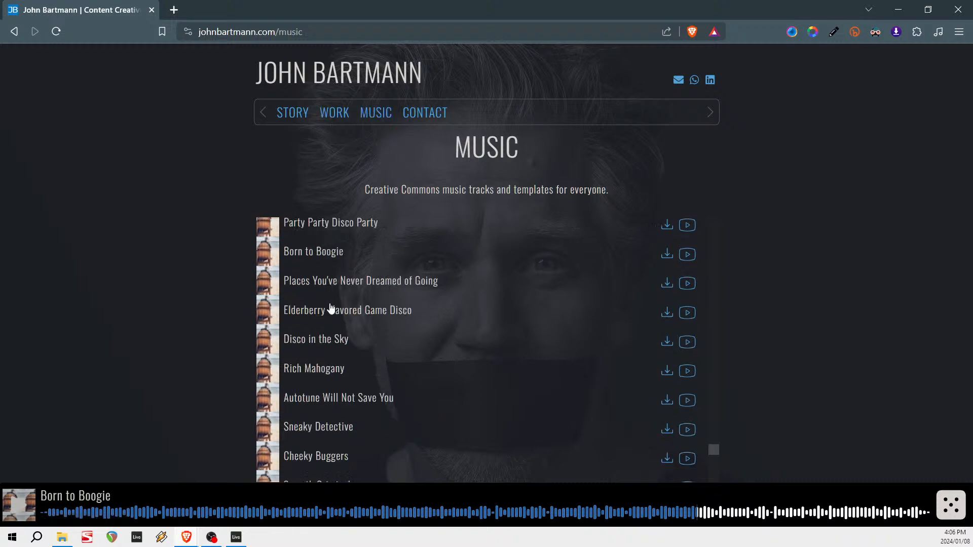
scroll(332, 309, "down", 5)
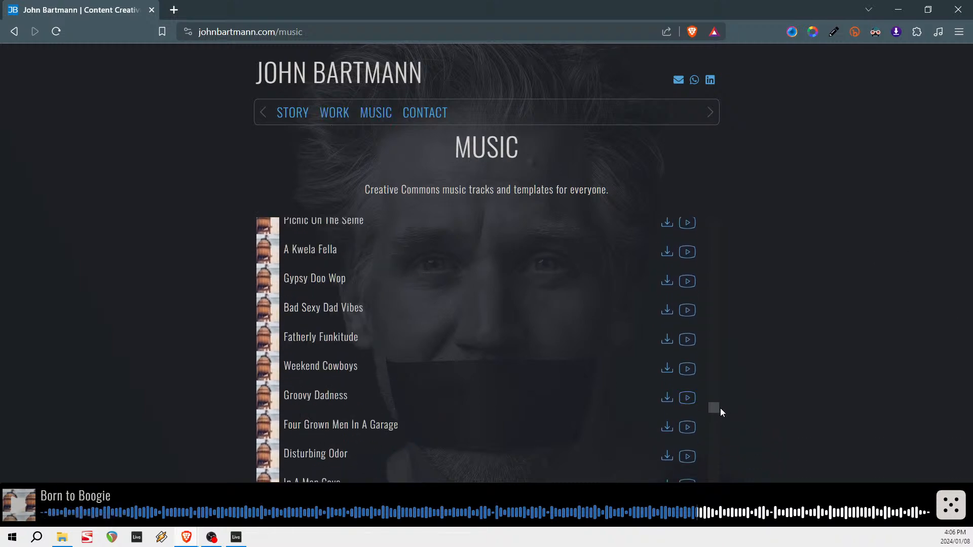
left_click_drag(719, 409, 722, 217)
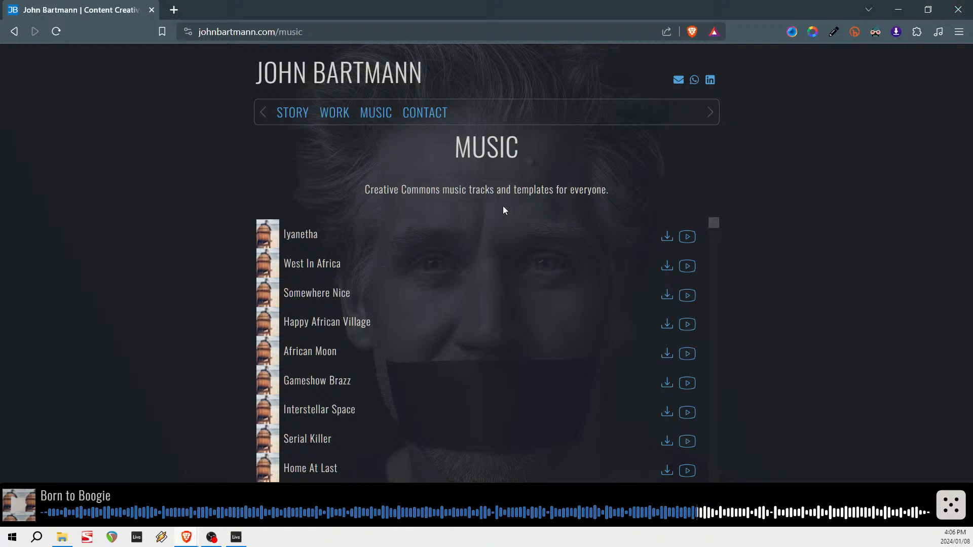
- Highlight the page's tagline about Creative Commons music tracks and templates, including the word Creative, and clear the selection
left_click_drag(361, 194, 640, 194)
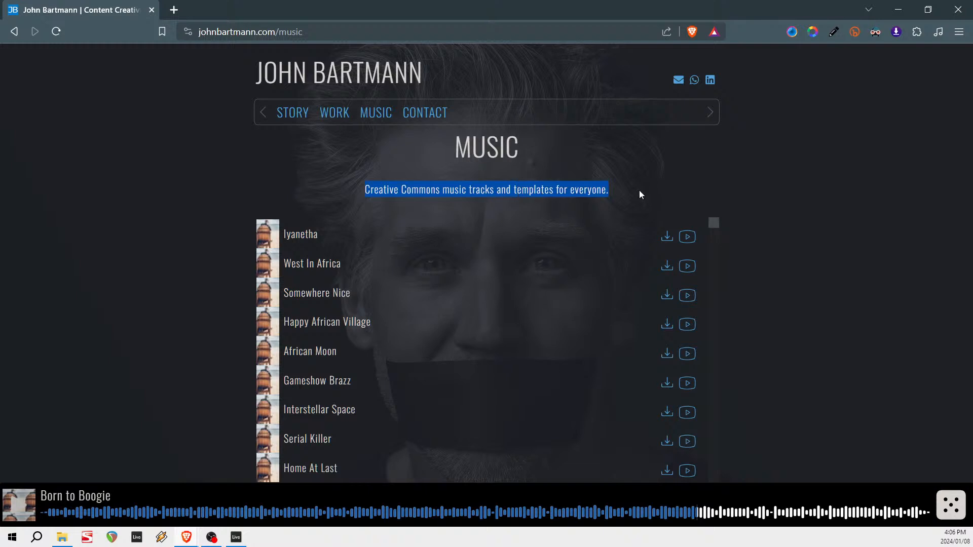
left_click(484, 186)
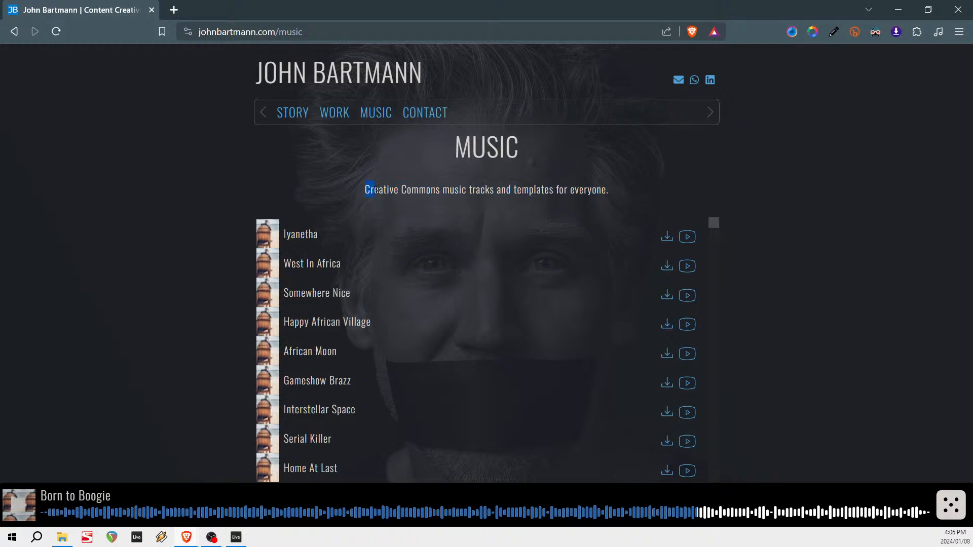
left_click_drag(375, 190, 407, 190)
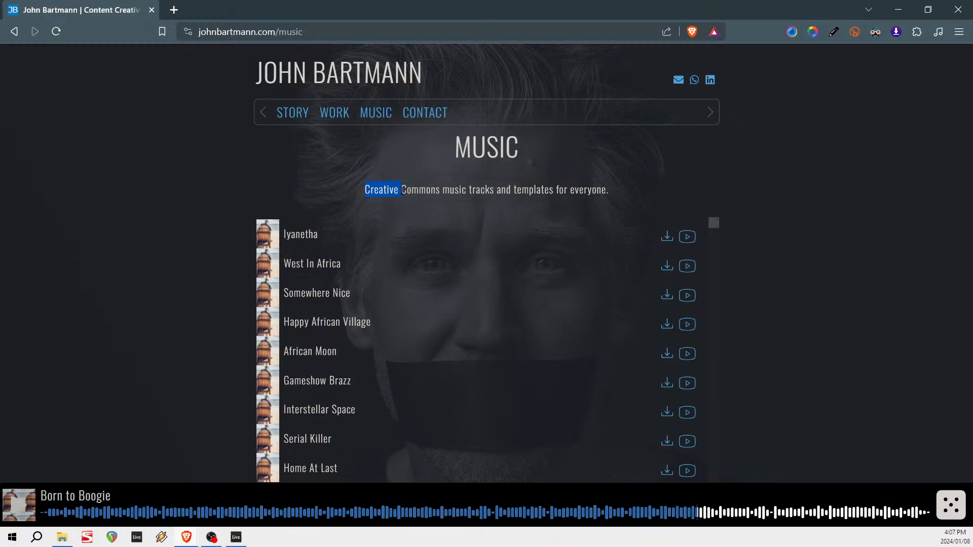
left_click(414, 190)
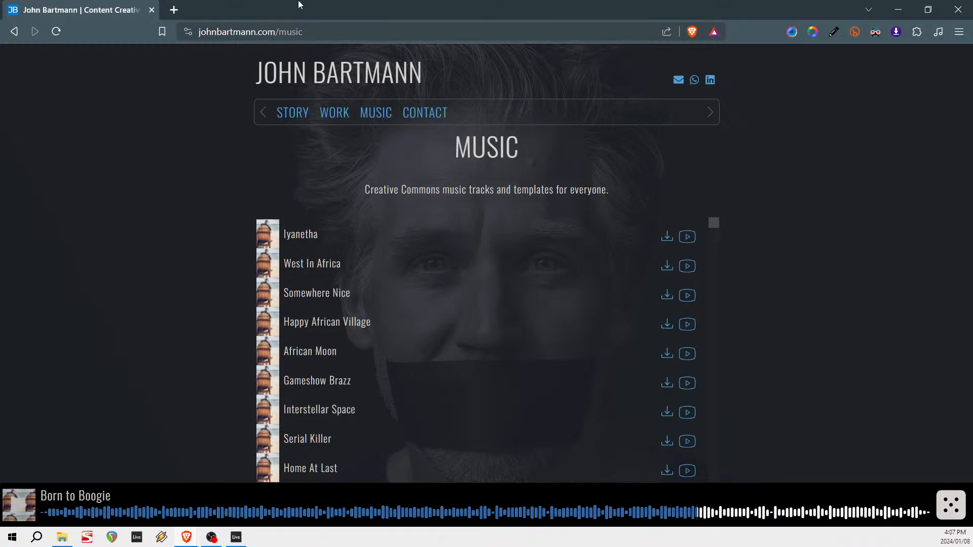
- Switch back to Ableton Live and play the arrangement from bar 5 on the upper PAD track
left_click(958, 9)
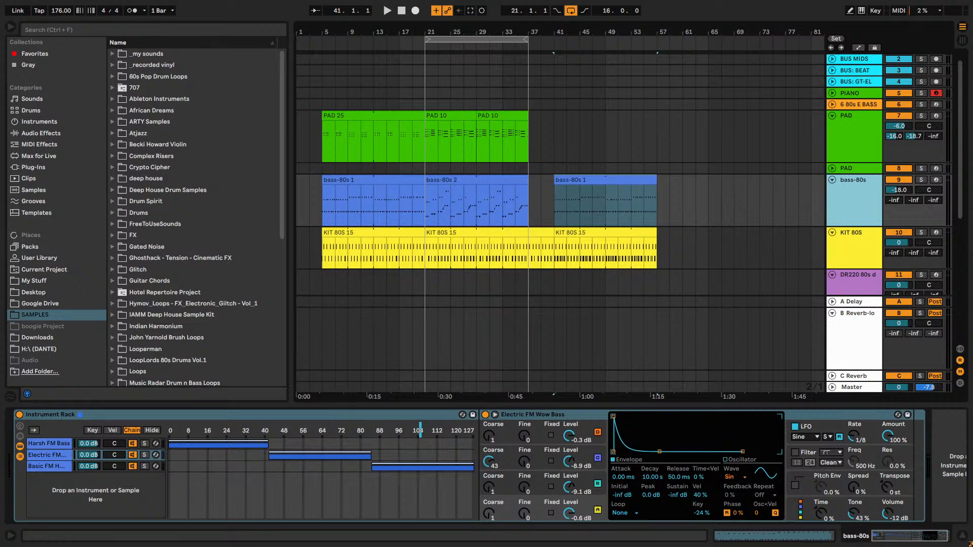
left_click(323, 199)
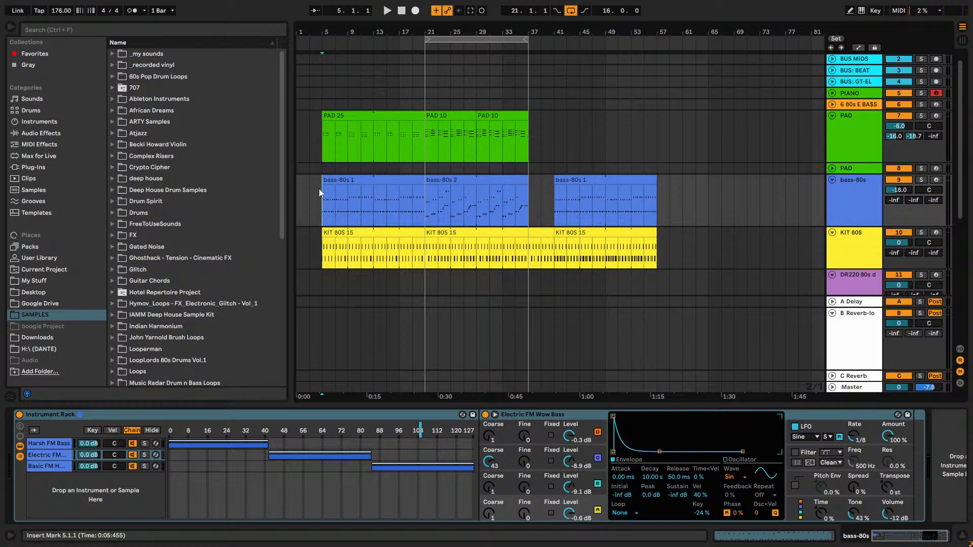
left_click(324, 148)
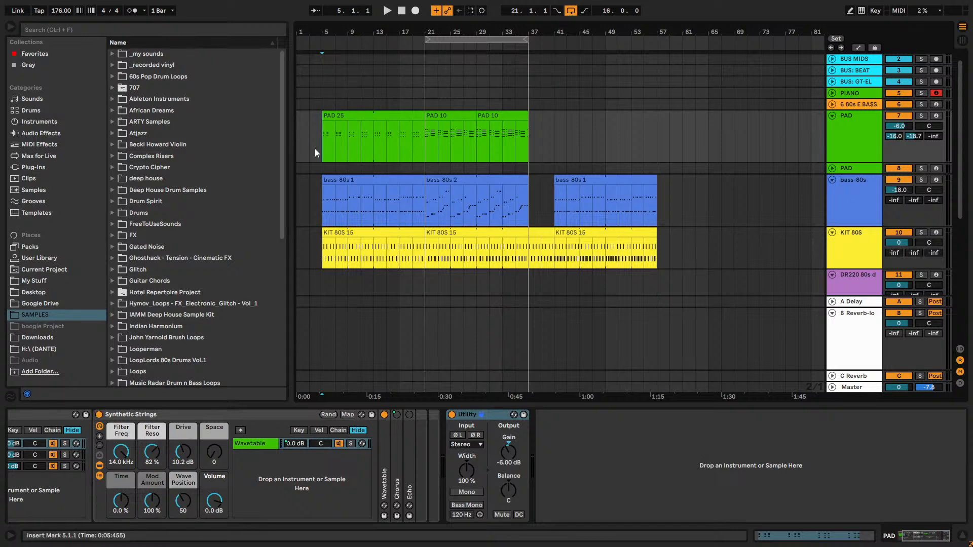
key("space")
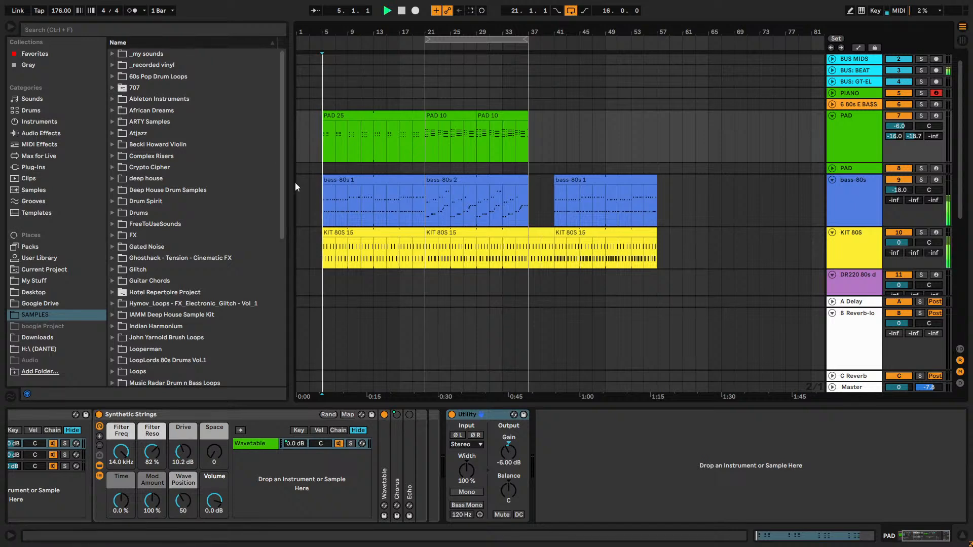
- Select the KIT 80S 15 clips at bars 5 and 41 in turn, and restart playback from bar 5 on the 80s E BASS track
left_click(377, 234)
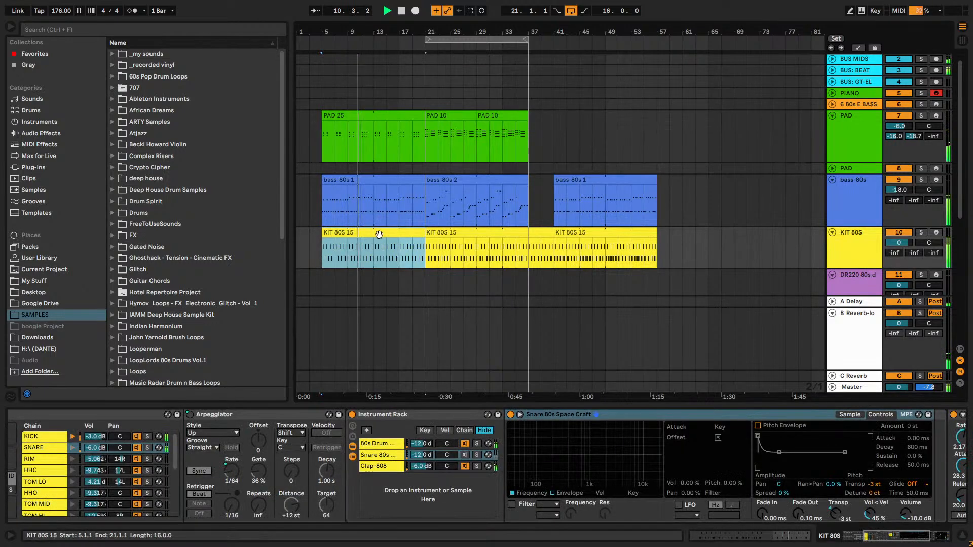
left_click_drag(379, 234, 596, 236)
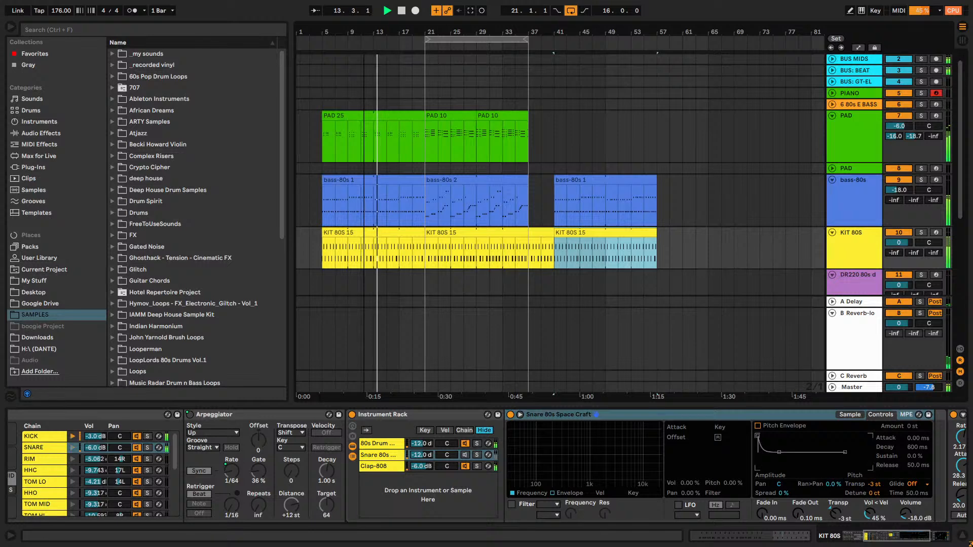
left_click_drag(363, 31, 366, 32)
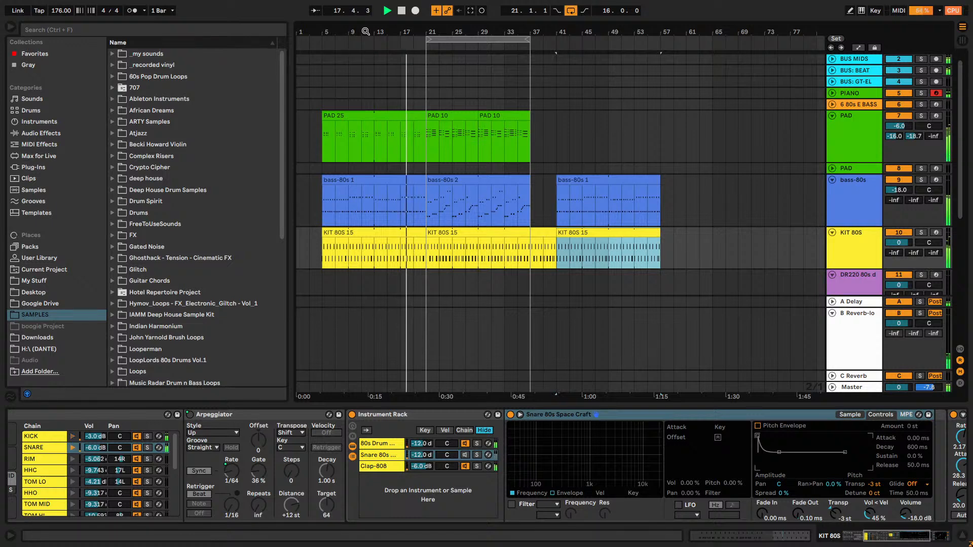
key("space")
left_click(361, 105)
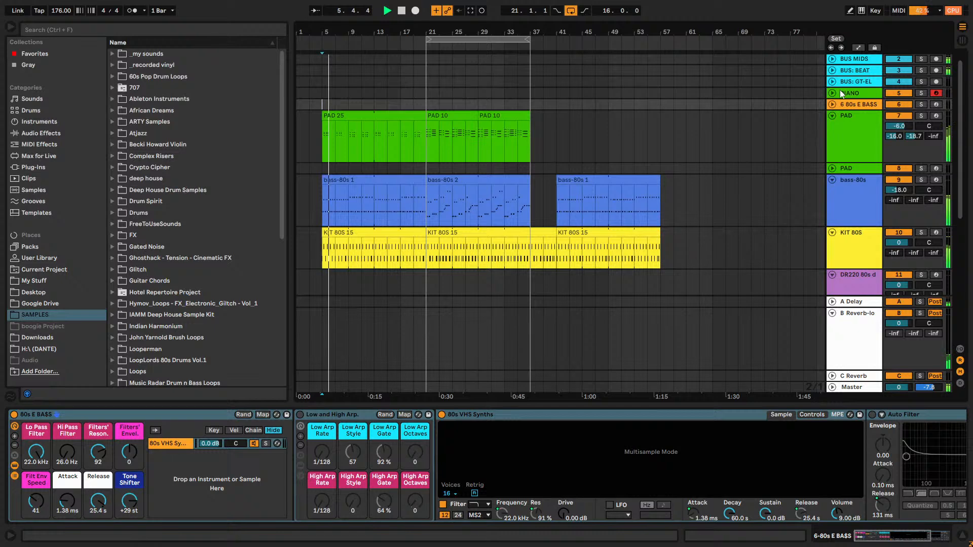
- Switch off the arrangement loop, record a trial piano take on the unfolded PIANO track, and discard it
left_click(570, 13)
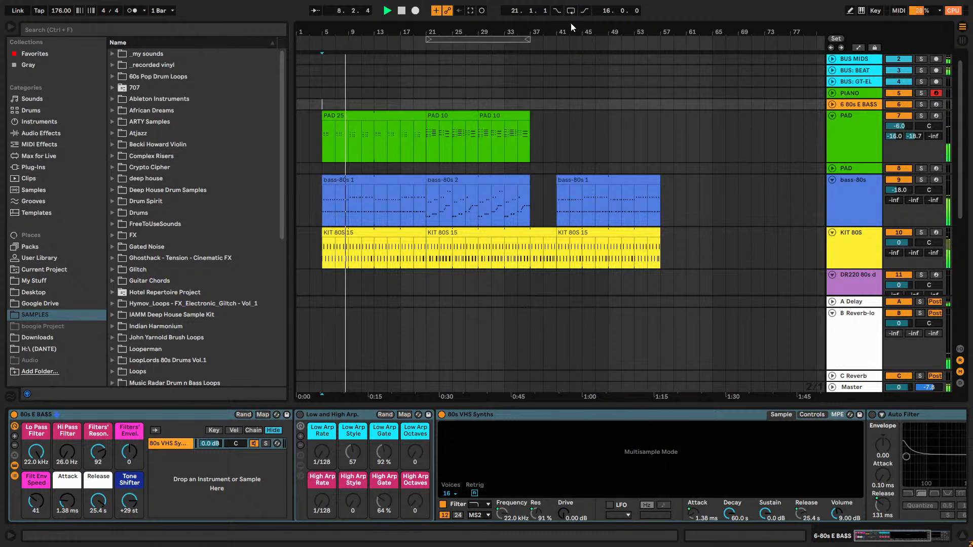
key("F9")
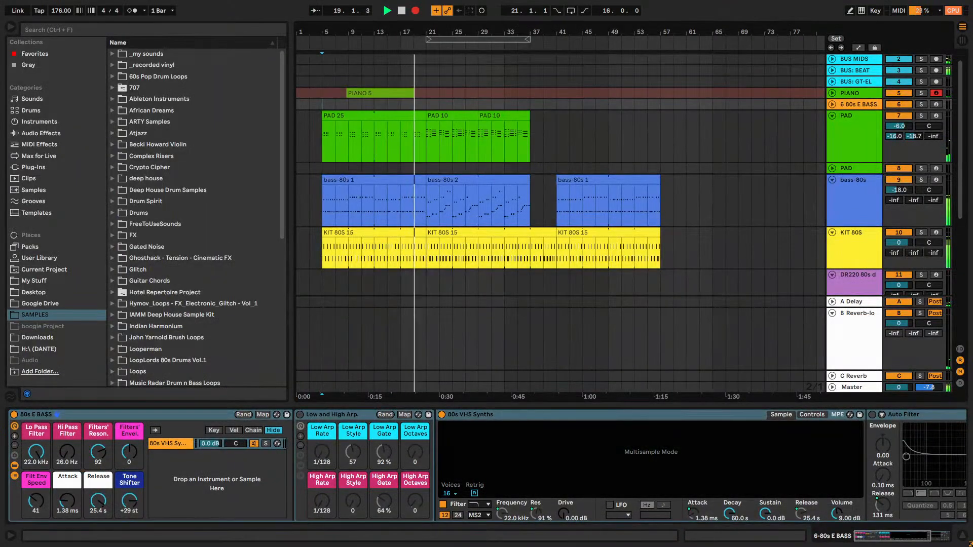
left_click(833, 95)
key("F9")
left_click(833, 95)
left_click(371, 92)
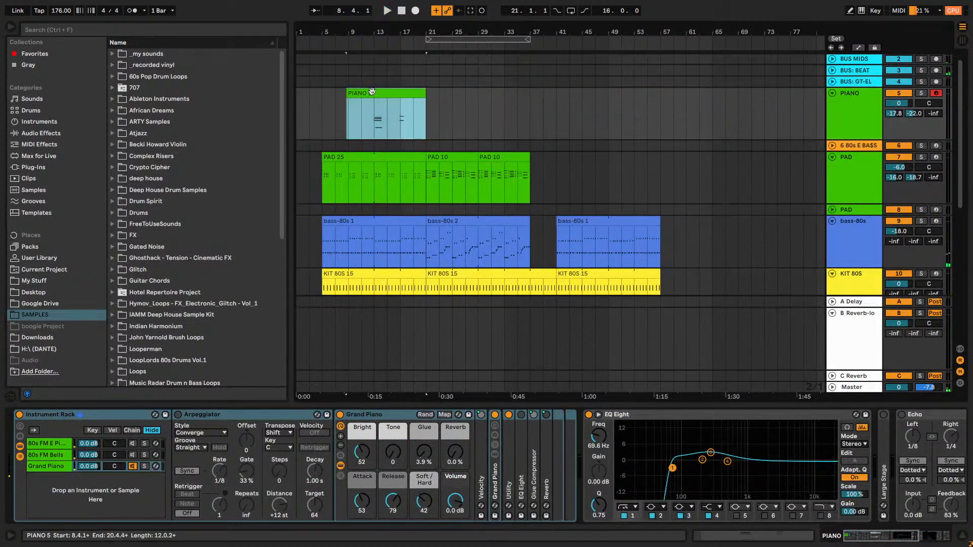
- Play the arrangement from bar 5 and record a new piano take on the PIANO track until about bar 34
left_click(340, 126)
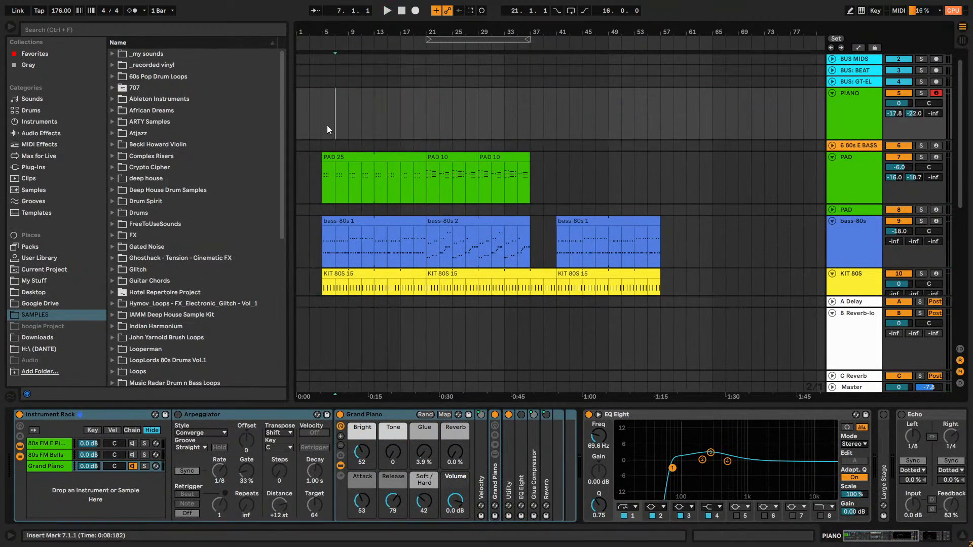
key("space")
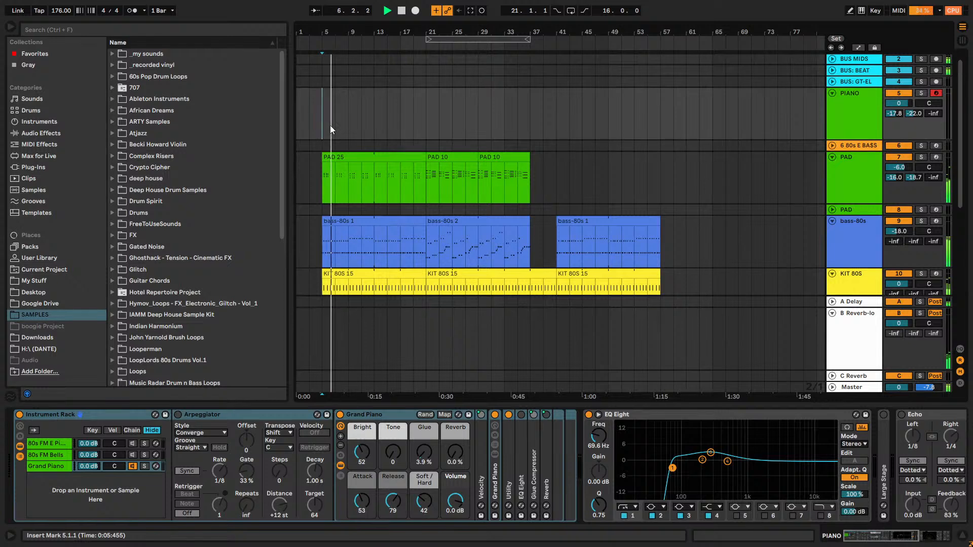
key("F9")
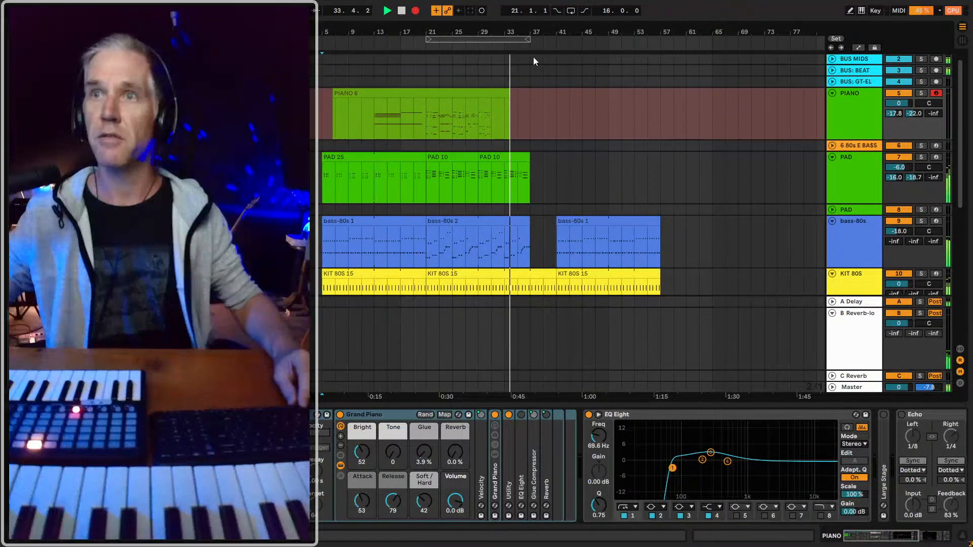
key("space")
- Play back the recorded piano take from bar 13 and again from bar 21
left_click(418, 118)
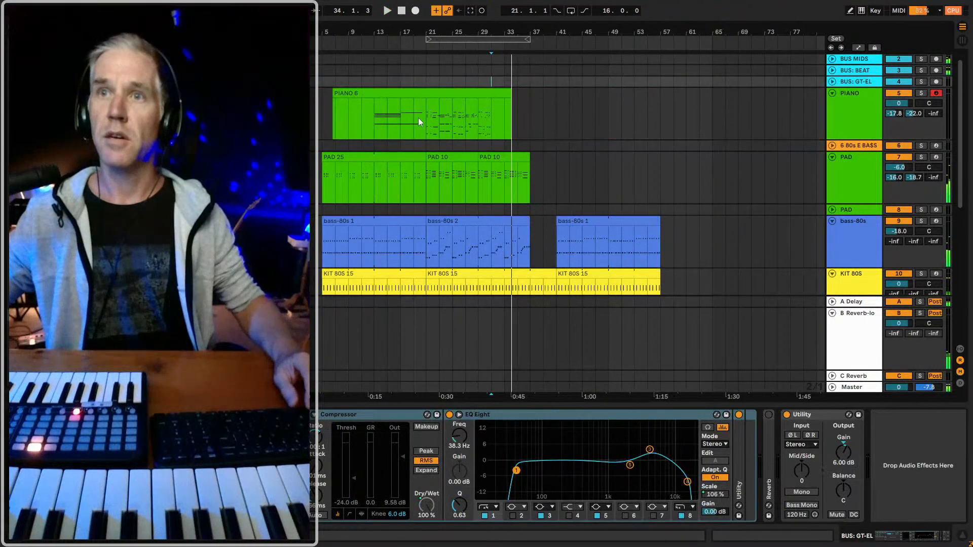
left_click(374, 126)
key("space")
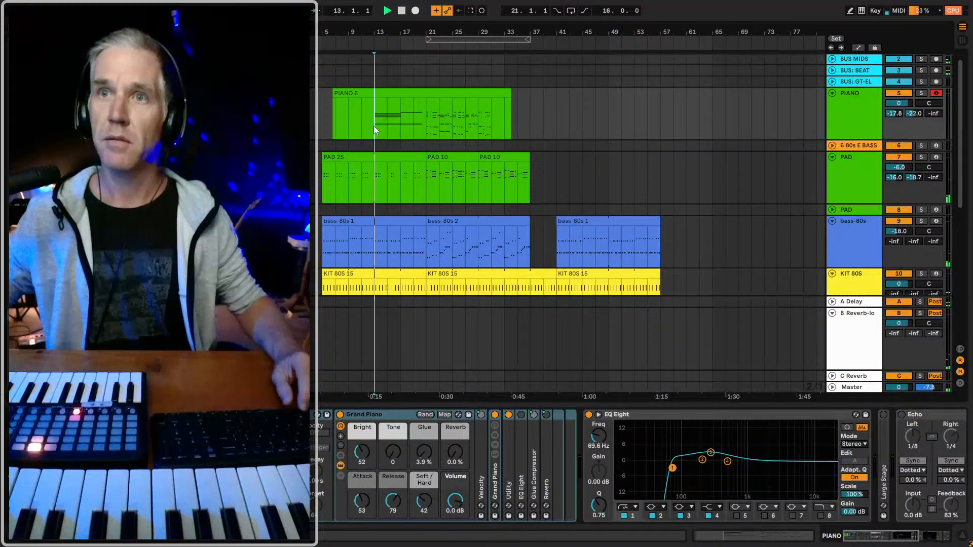
left_click(431, 120)
key("space")
key("space")
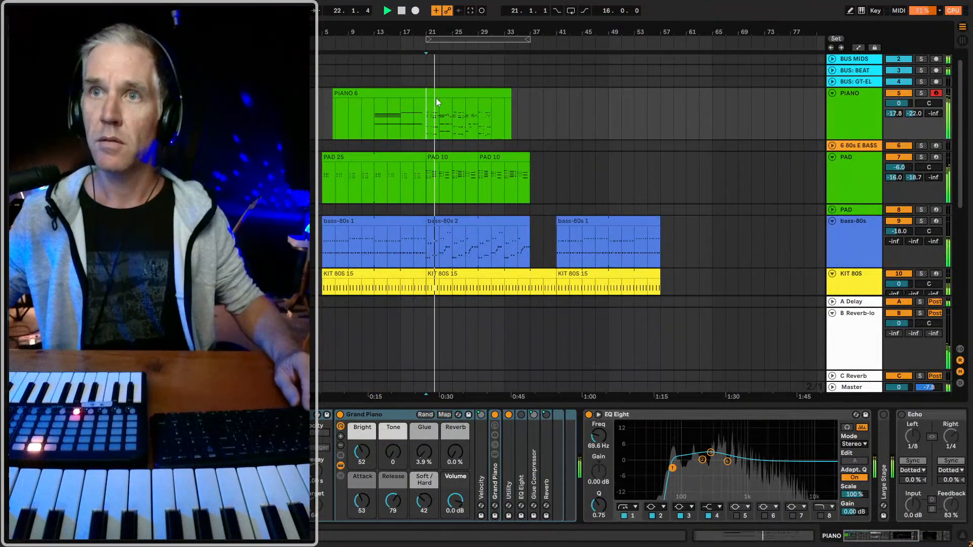
- Delete the piano take between bars 21 and 37 and loop that range of the arrangement
left_click_drag(427, 114, 524, 120)
key("space")
key("Delete")
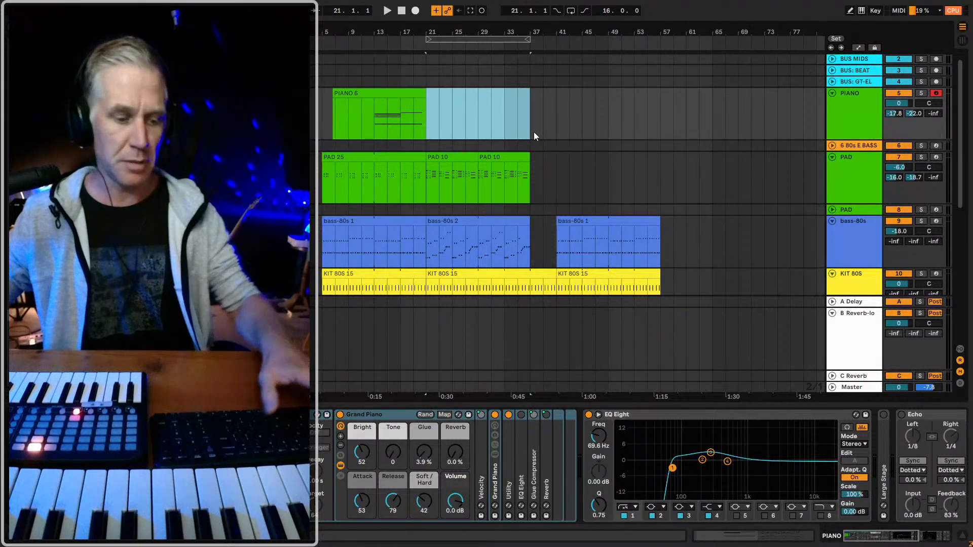
key("ctrl+l")
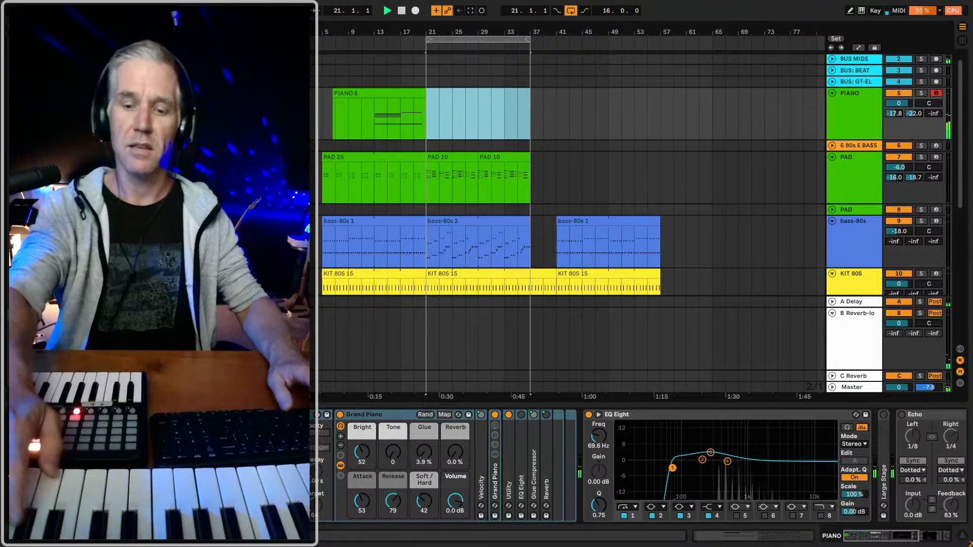
- Play the looped section from bar 21 to rehearse the piano part, then stop playback
key("space")
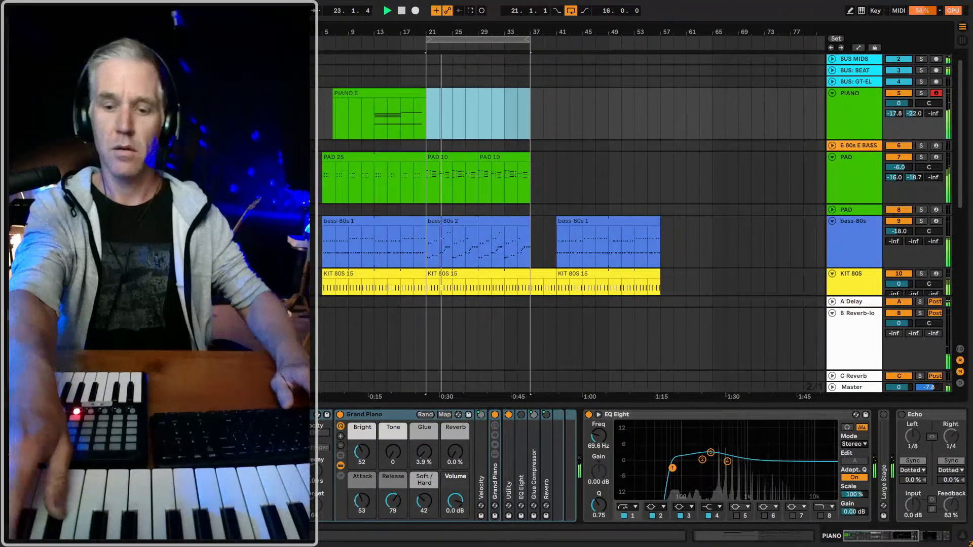
key("space")
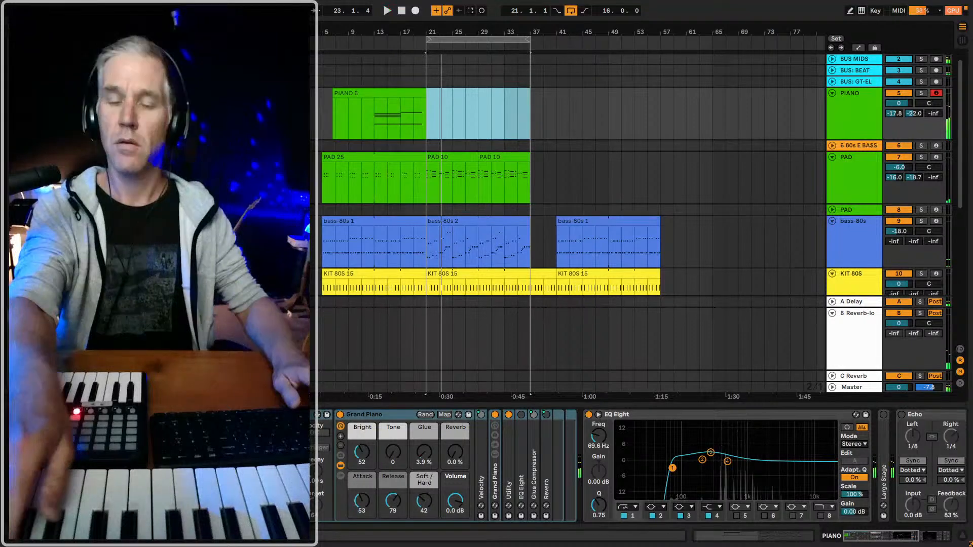
key("space")
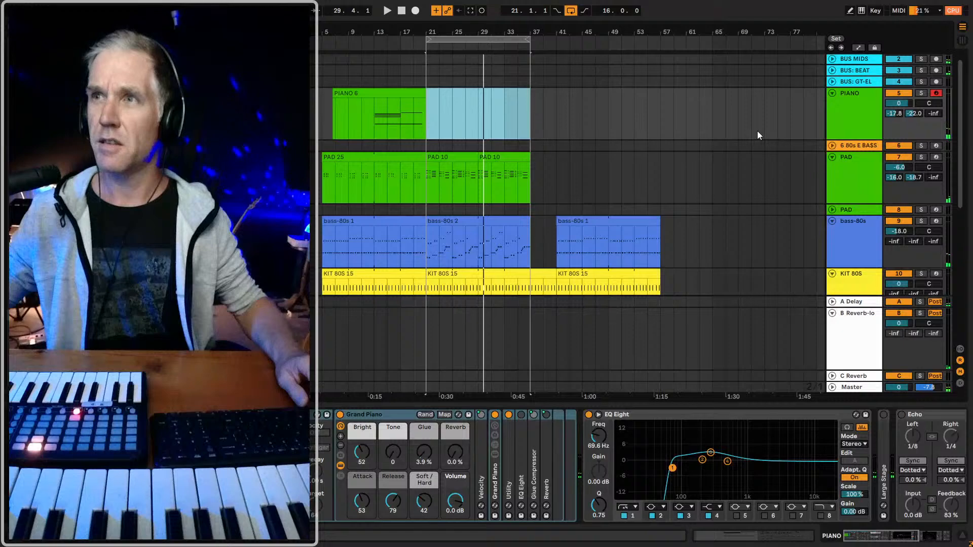
- Start playback at bar 17 and record a second piano clip on the PIANO track from about bar 21 to bar 36
left_click(378, 123)
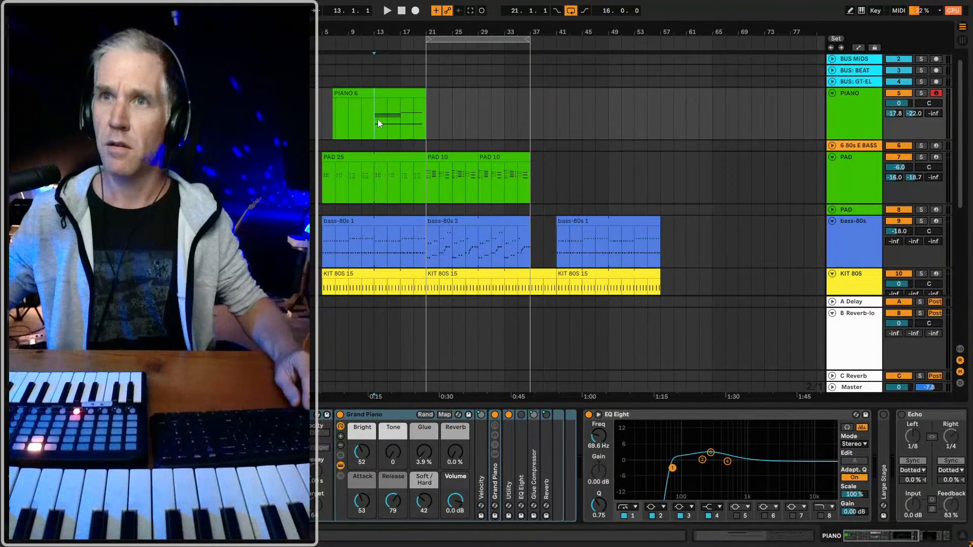
left_click(400, 126)
key("space")
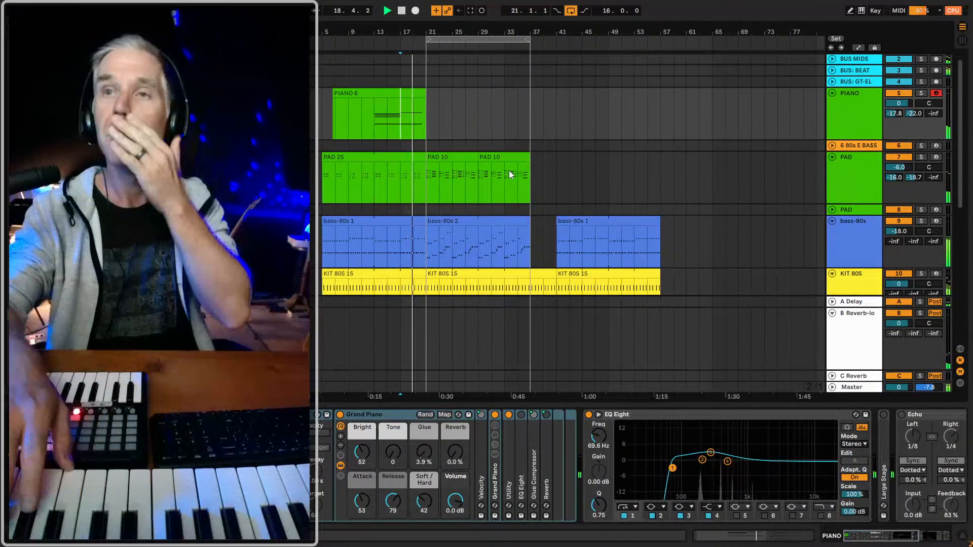
key("F9")
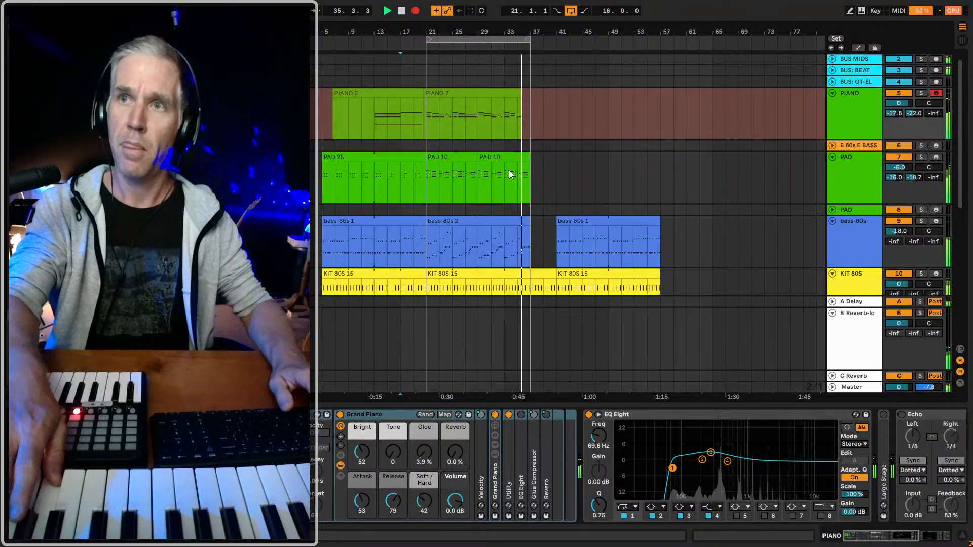
key("space")
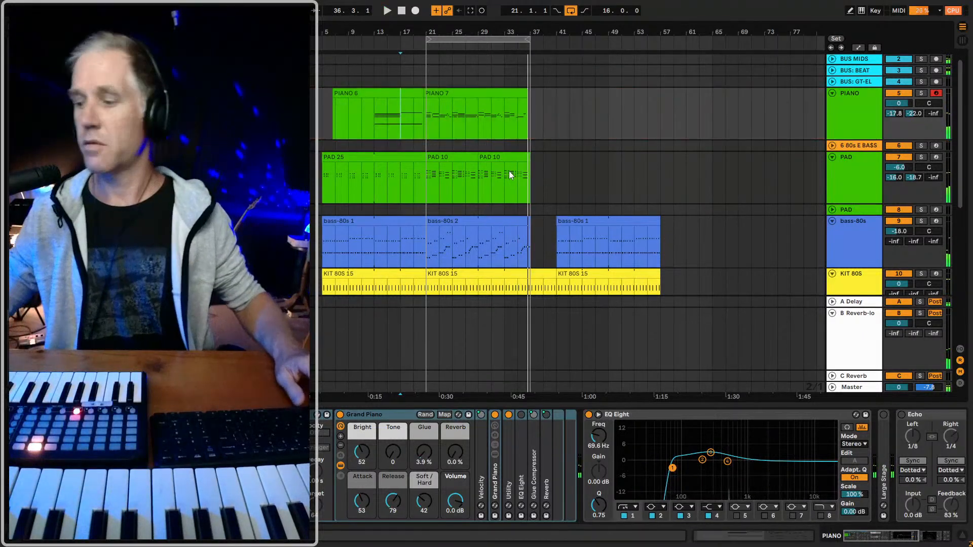
- Remove the end of the PIANO 7 clip after bar 35 and play the clip from its beginning
left_click(523, 94)
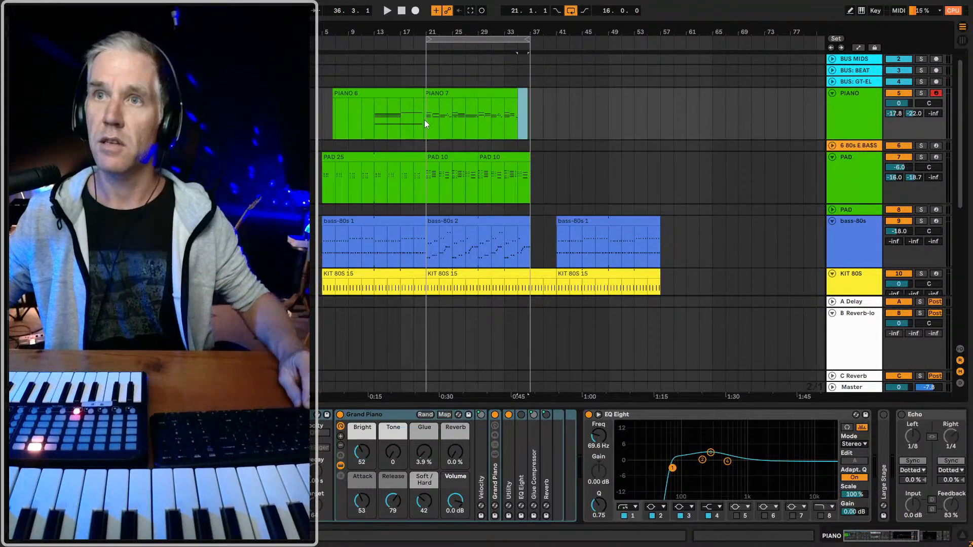
key("Delete")
key("space")
left_click(451, 92)
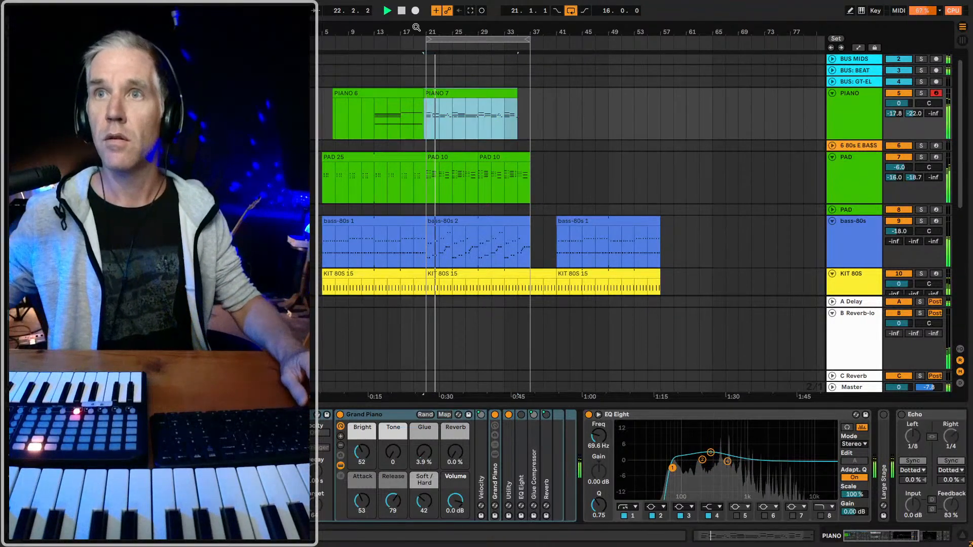
- Open the PIANO 7 clip's notes and delete the short A#3, the stray short D4 and the long G3 around bar 3
scroll(451, 112, "up", 3)
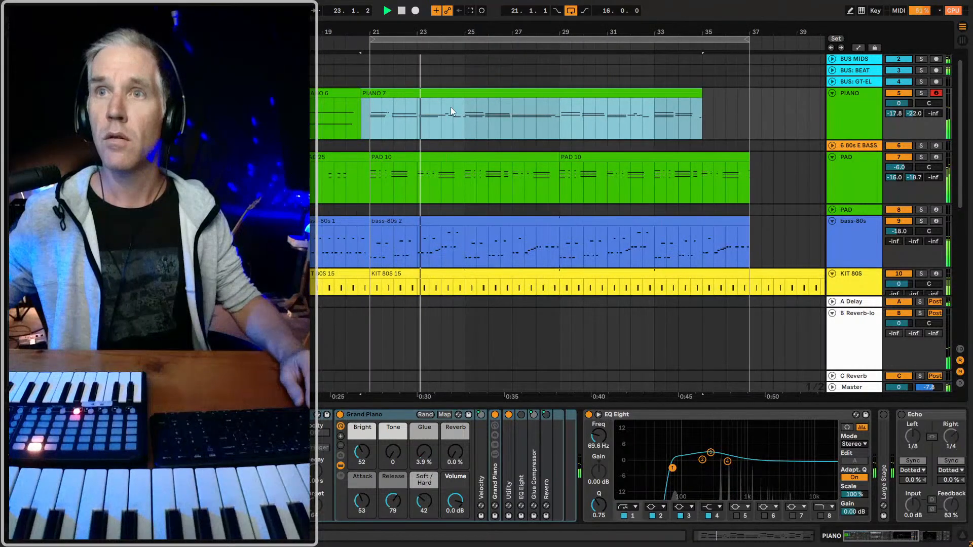
double_click(378, 92)
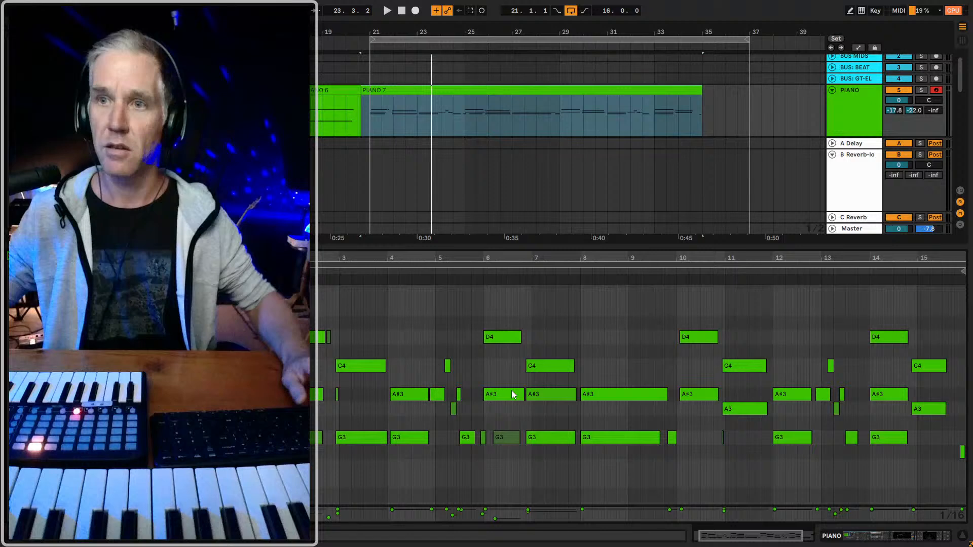
left_click_drag(365, 412, 338, 391)
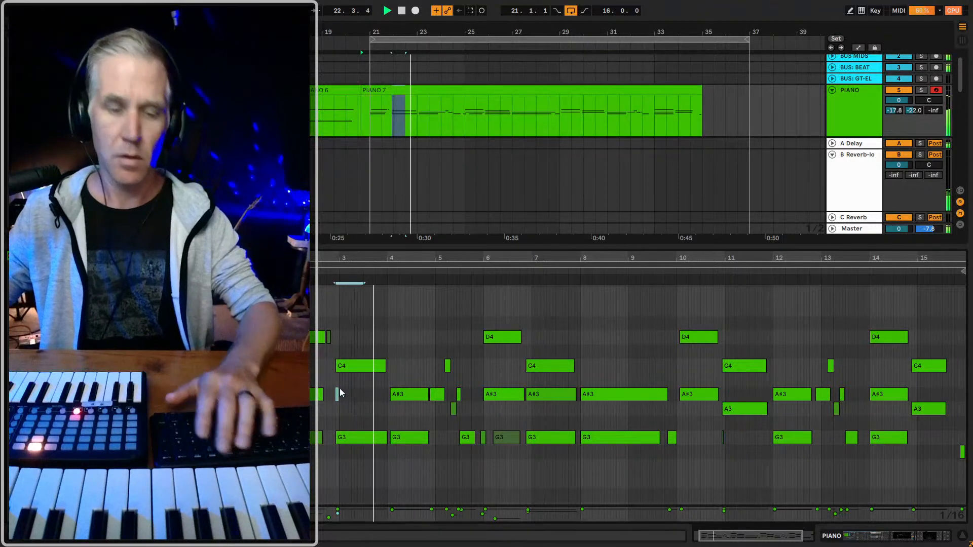
key("Delete")
left_click_drag(337, 343, 329, 338)
key("Delete")
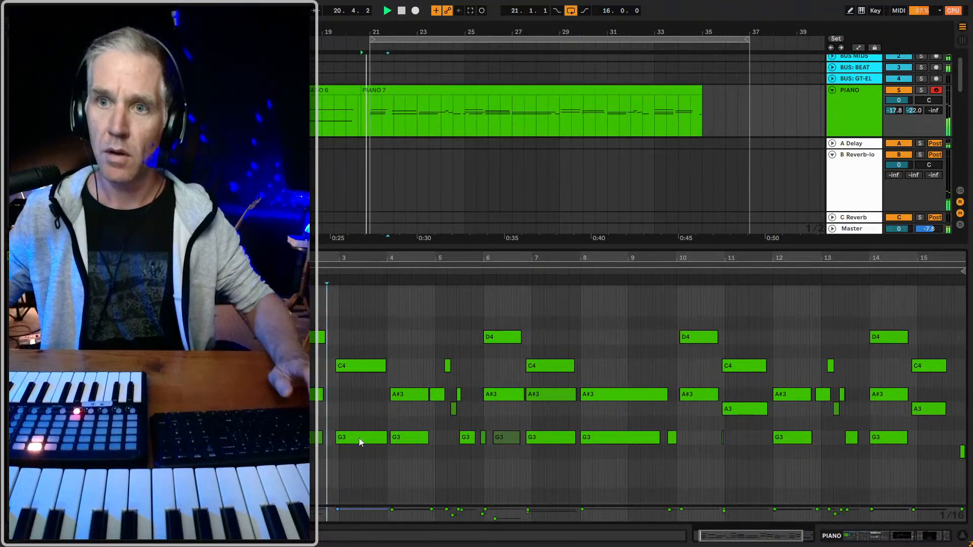
left_click(359, 437)
key("Delete")
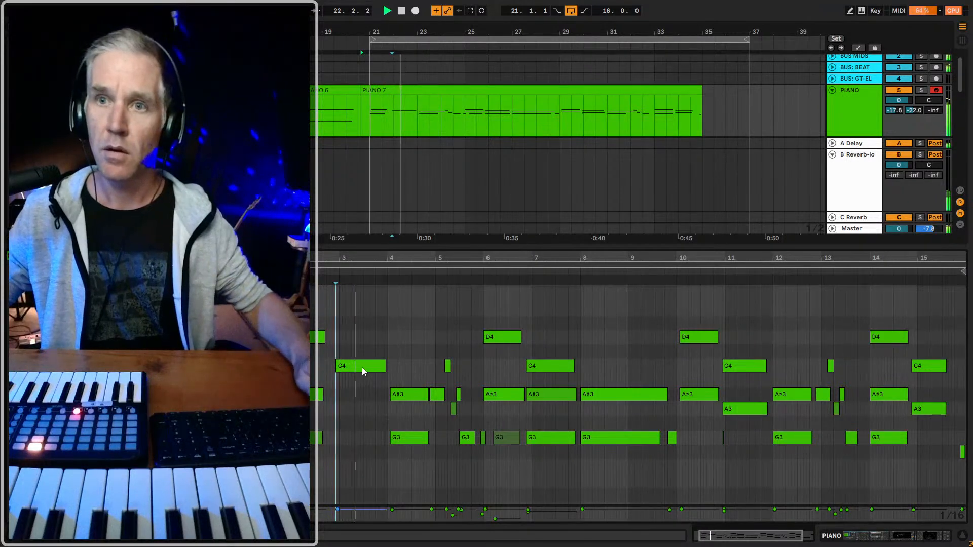
- Lower the velocity of the C4 note near bar 3 and audition the clip past the faint G3 note after bar 6
left_click(364, 366)
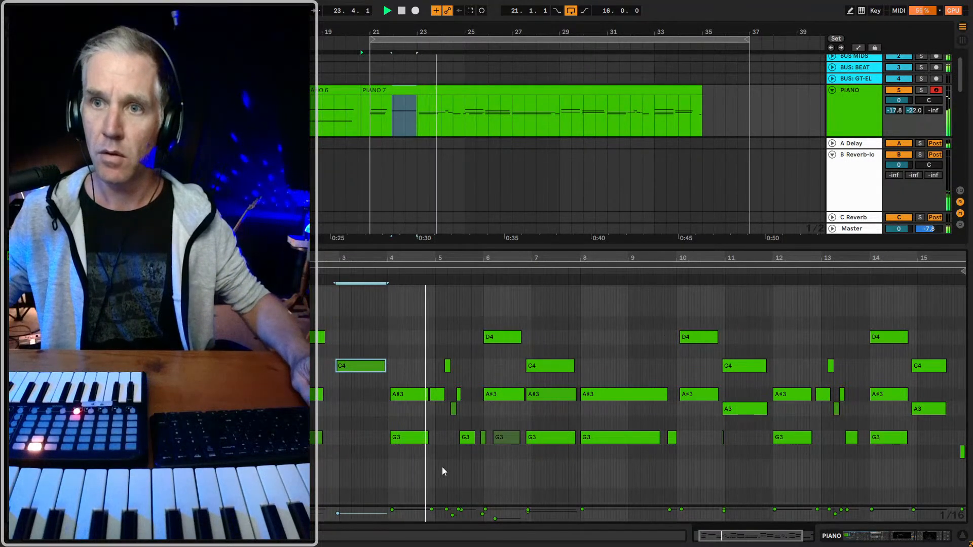
left_click(472, 421)
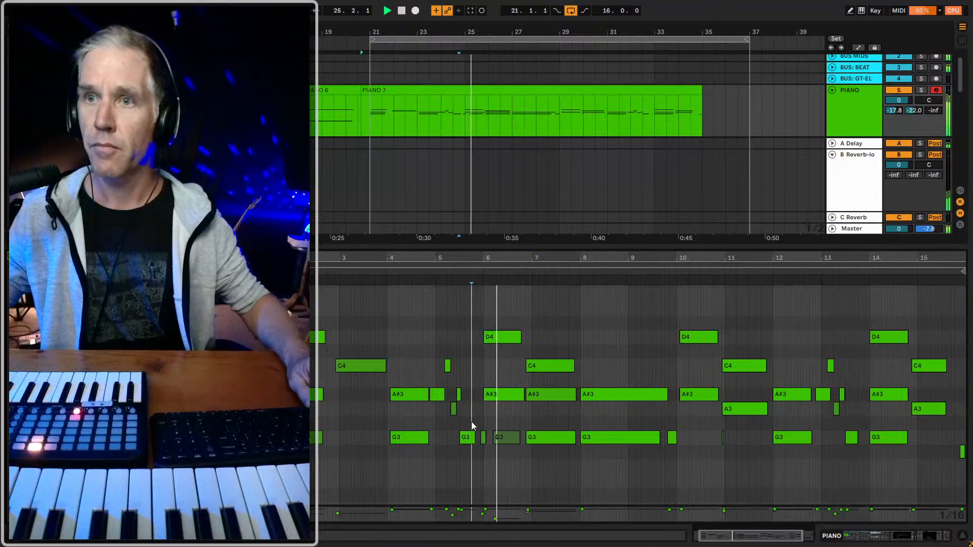
left_click(505, 437)
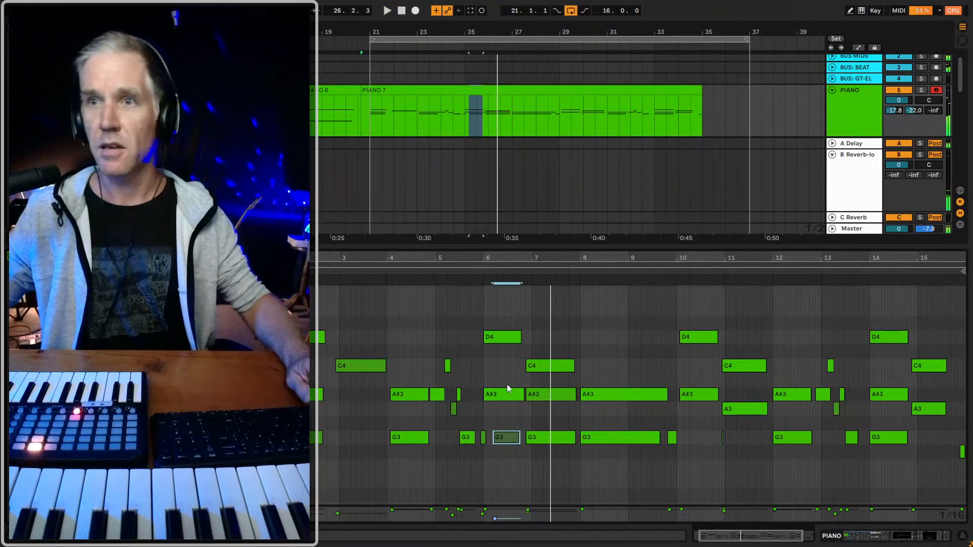
left_click(402, 357)
key("space")
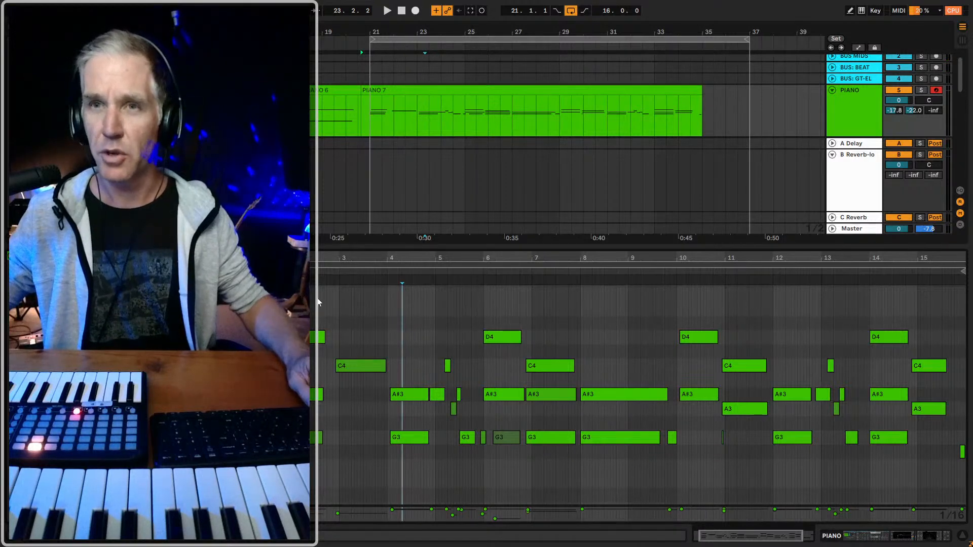
- Move the start of the PIANO 7 clip and its loop to bar 2, and crop the clip there
left_click_drag(276, 259, 315, 275)
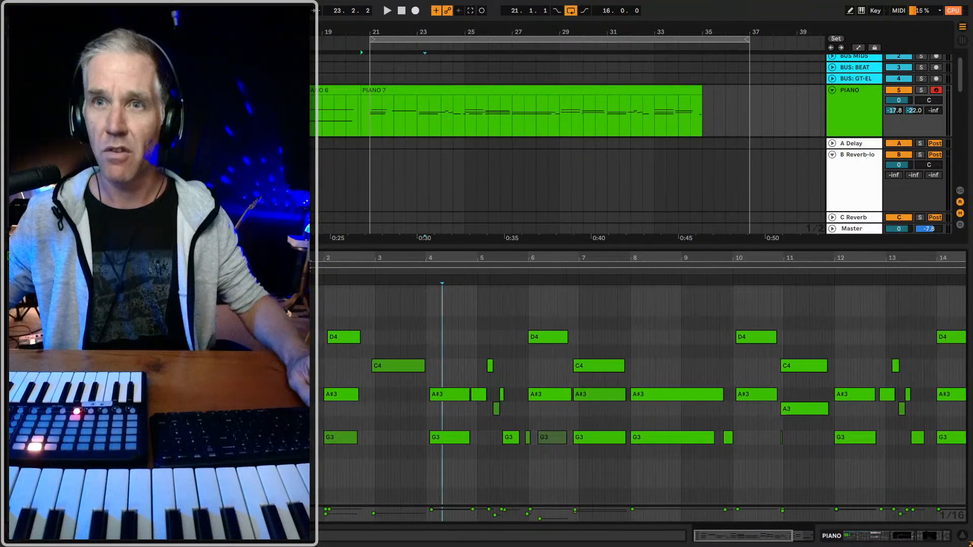
left_click(323, 264)
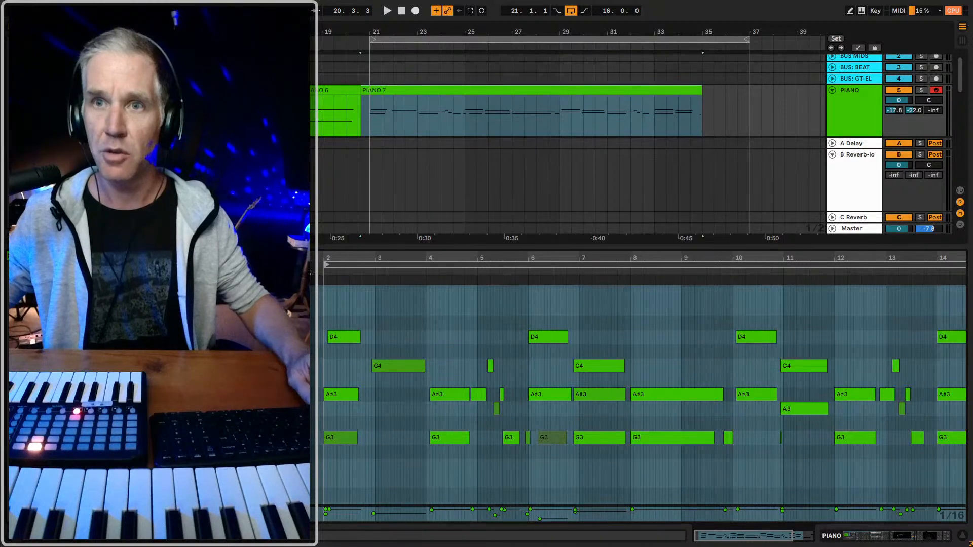
left_click_drag(309, 273, 320, 269)
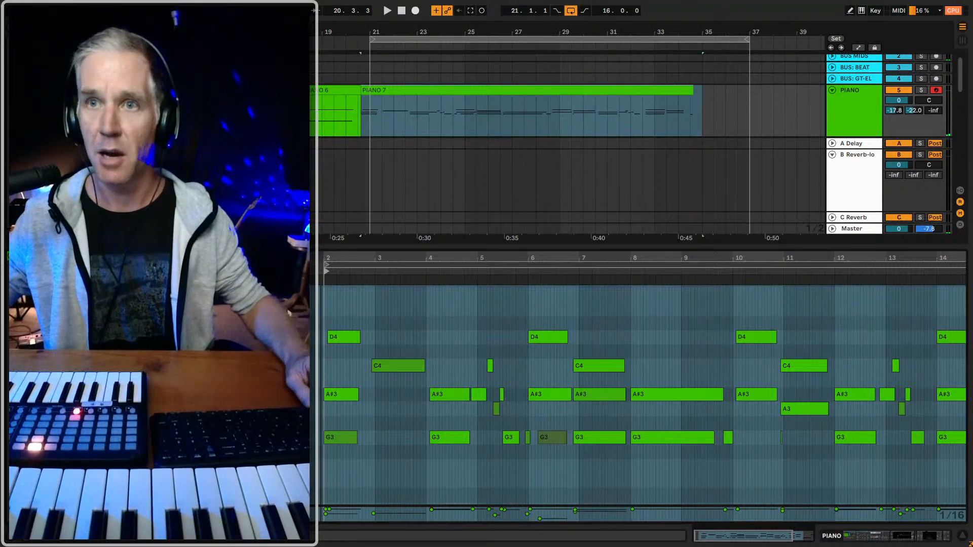
left_click_drag(323, 255, 328, 255)
left_click(343, 352)
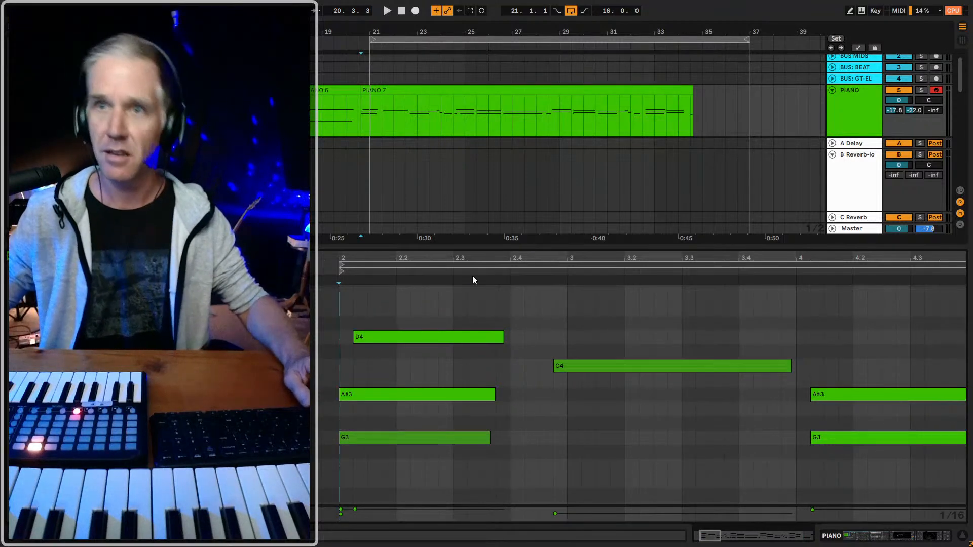
right_click(358, 293)
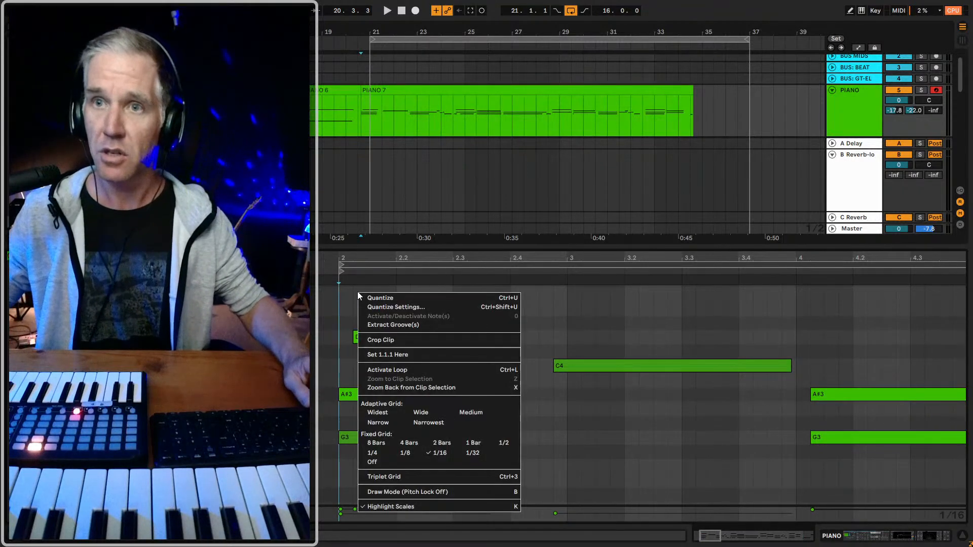
left_click(425, 340)
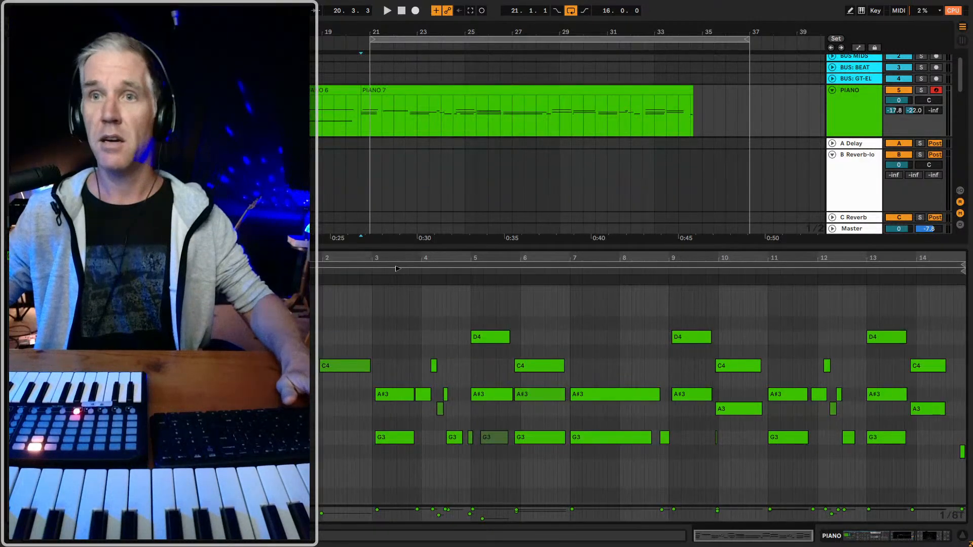
- Move the PIANO 7 clip so it starts at bar 21 and play the arrangement from there
key("ctrl+5")
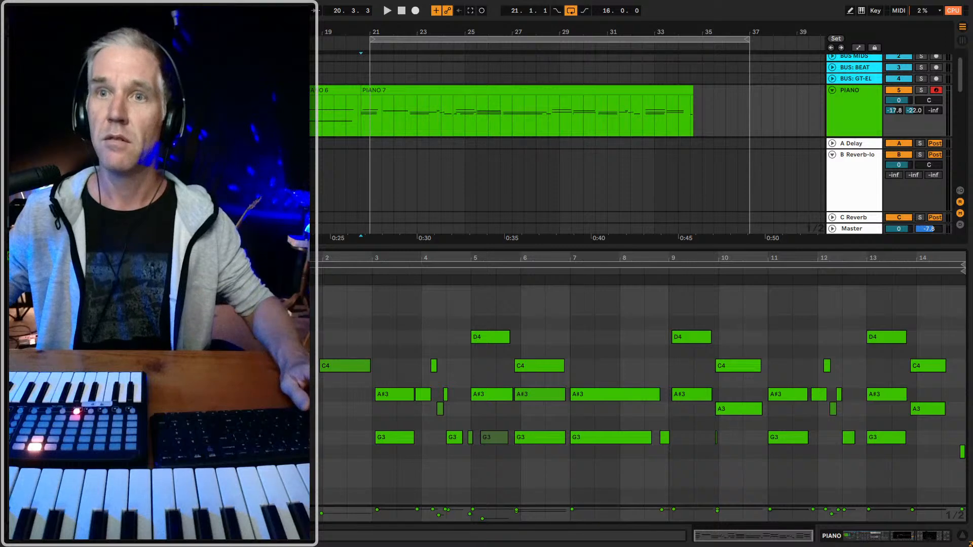
left_click_drag(303, 258, 306, 308)
key("space")
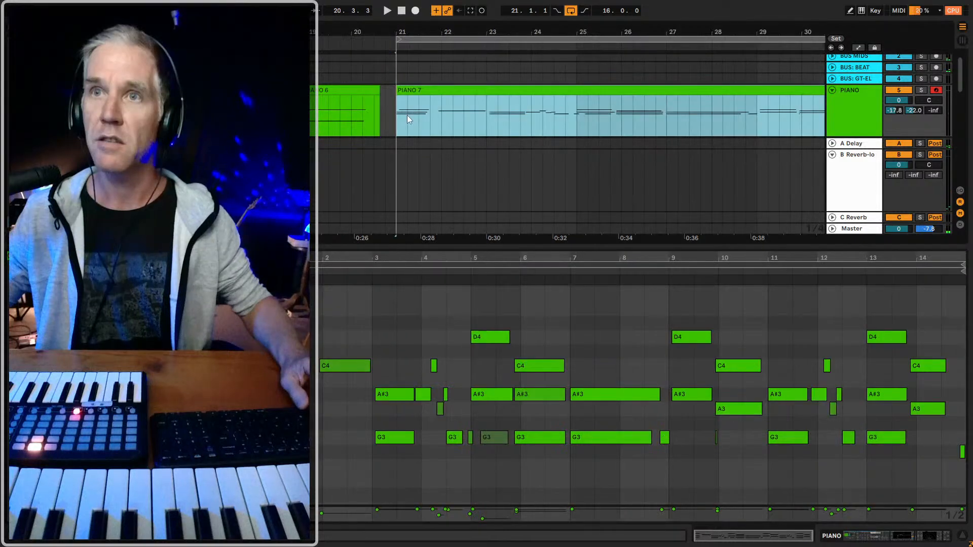
left_click(379, 175)
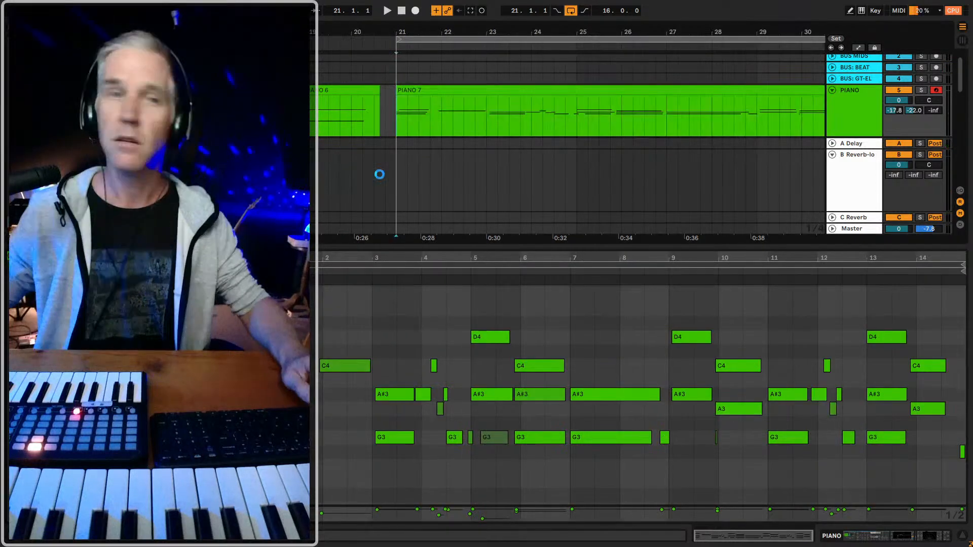
key("space")
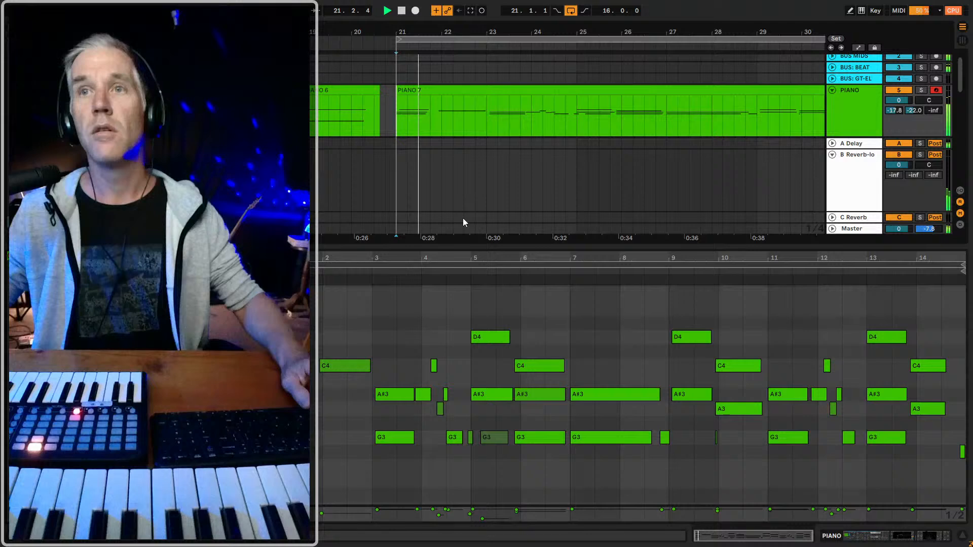
- Quantize the start and end of all notes in the PIANO 7 clip to 1/16 at 100% and audition the clip
left_click_drag(338, 366, 362, 356)
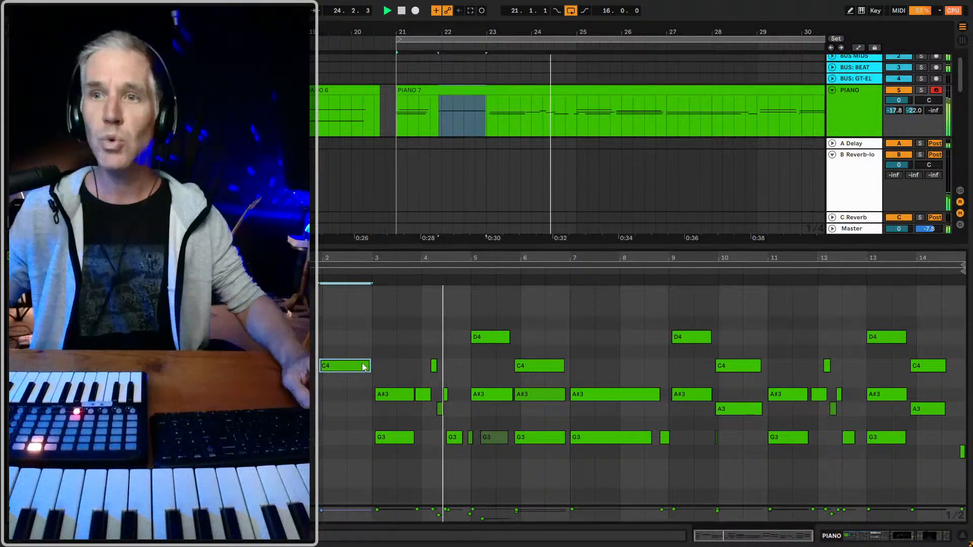
key("space")
left_click(348, 329)
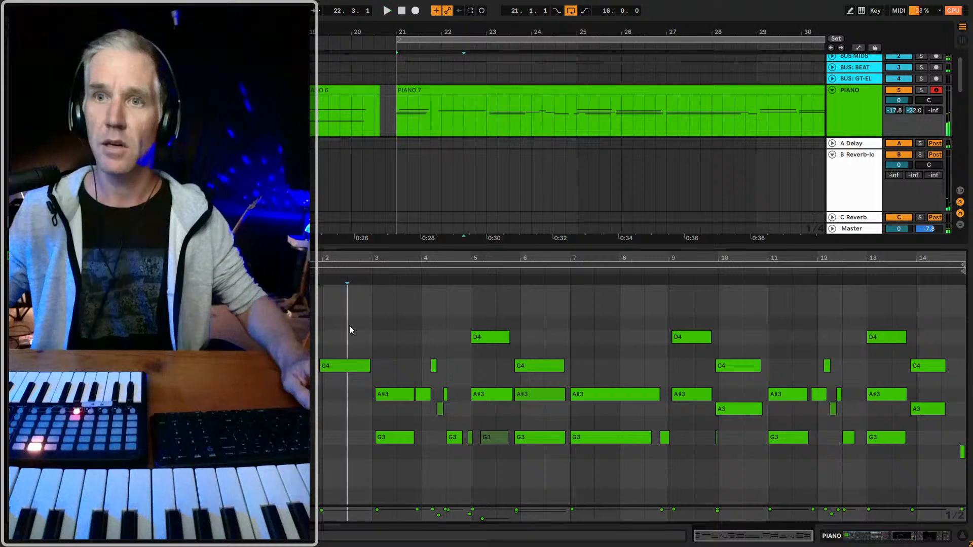
key("ctrl+a")
key("ctrl+shift+u")
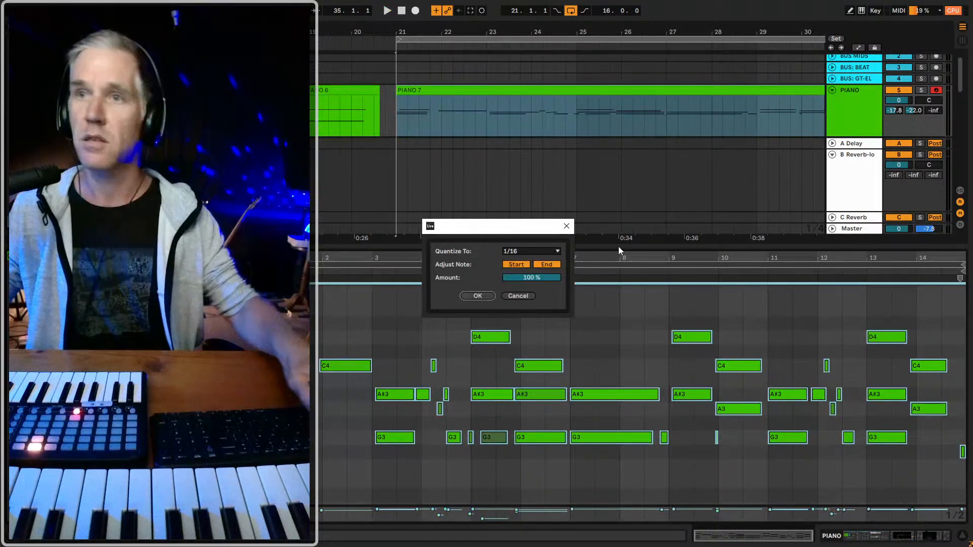
left_click(491, 297)
key("space")
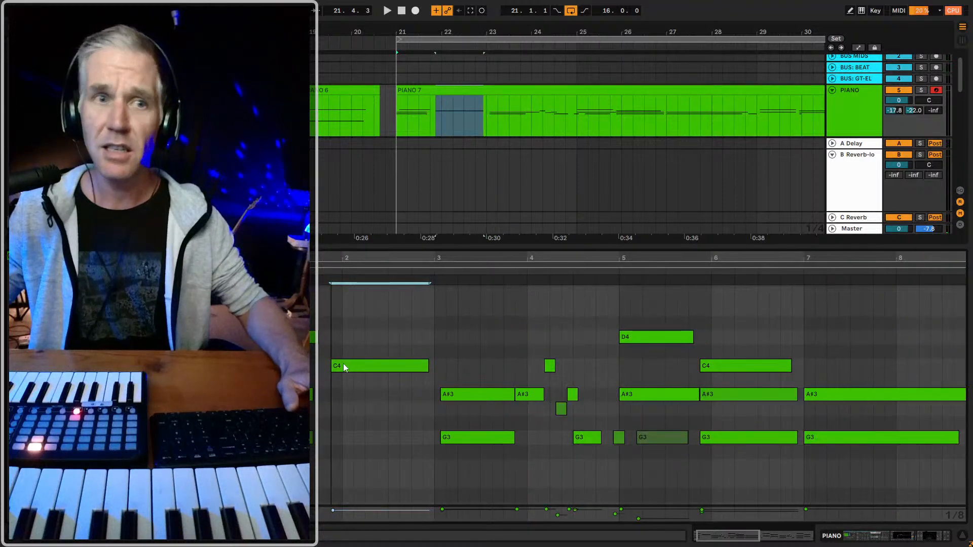
- Shift the A#3 and G3 notes at bar 3 slightly earlier and audition the clip from bar 21
key("space")
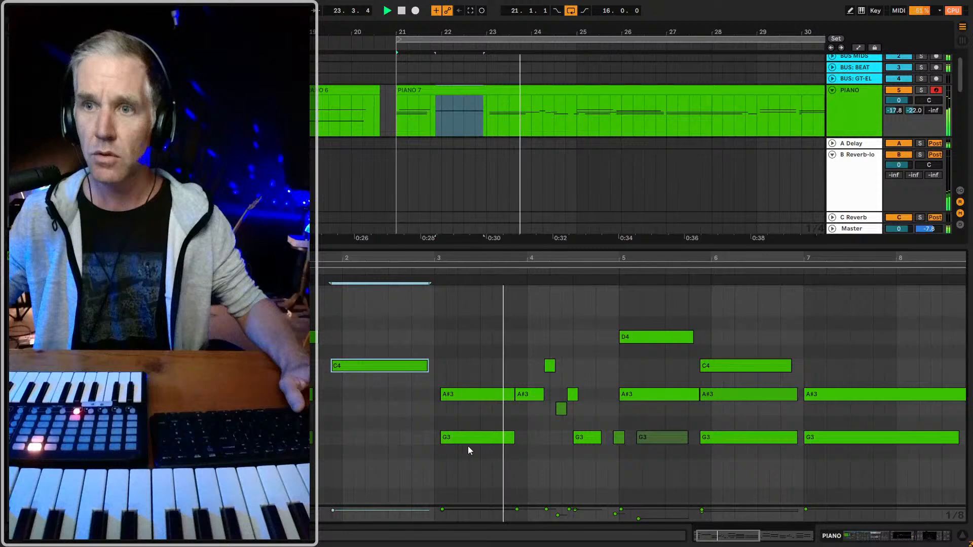
left_click_drag(472, 454, 439, 395)
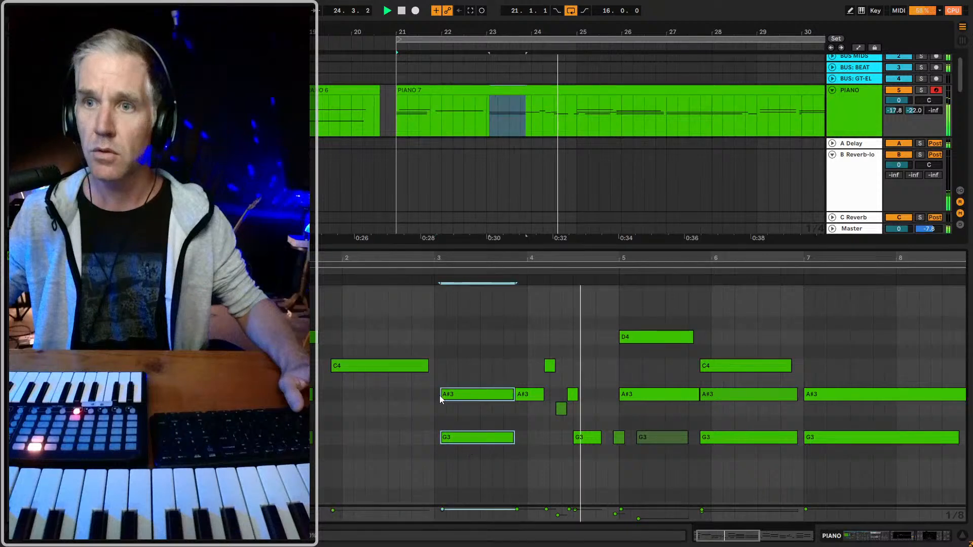
key("space")
key("Left")
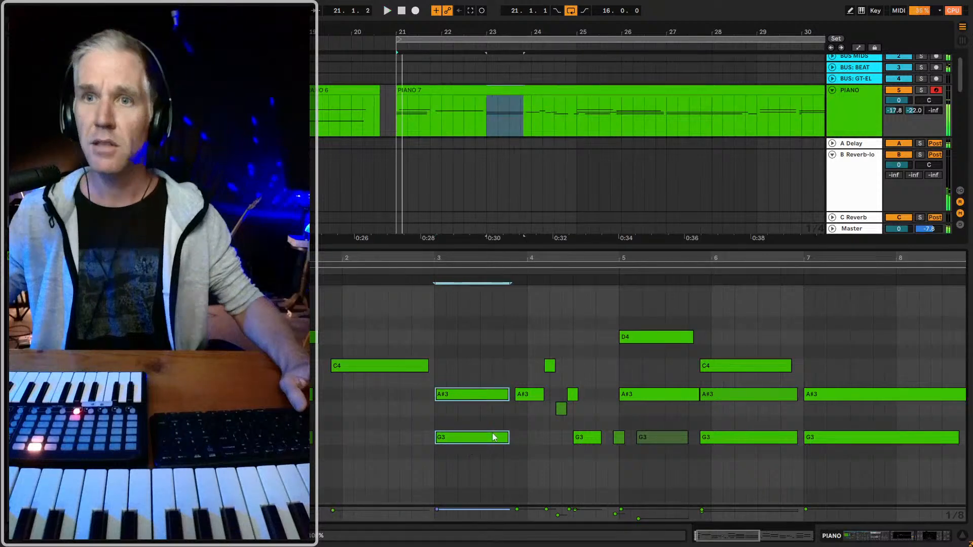
key("space")
key("plus")
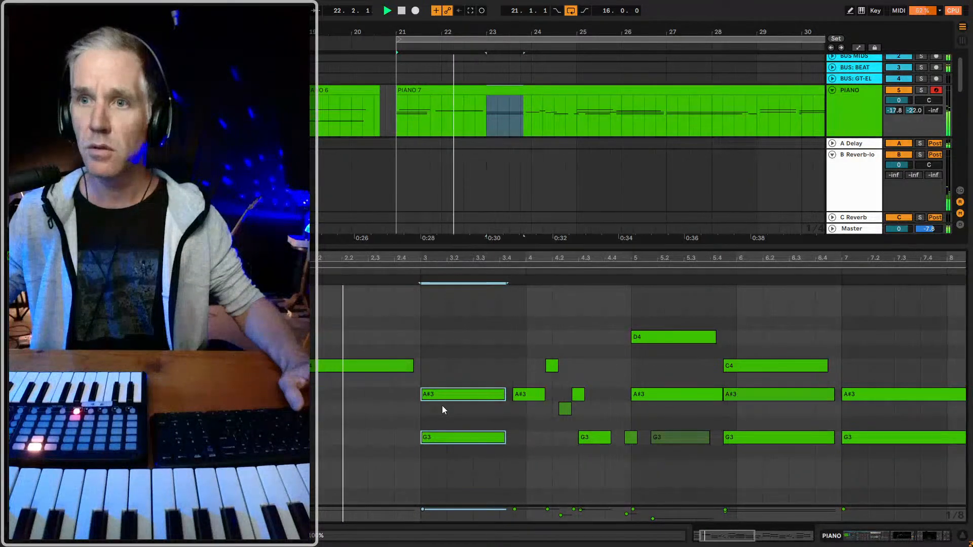
key("minus")
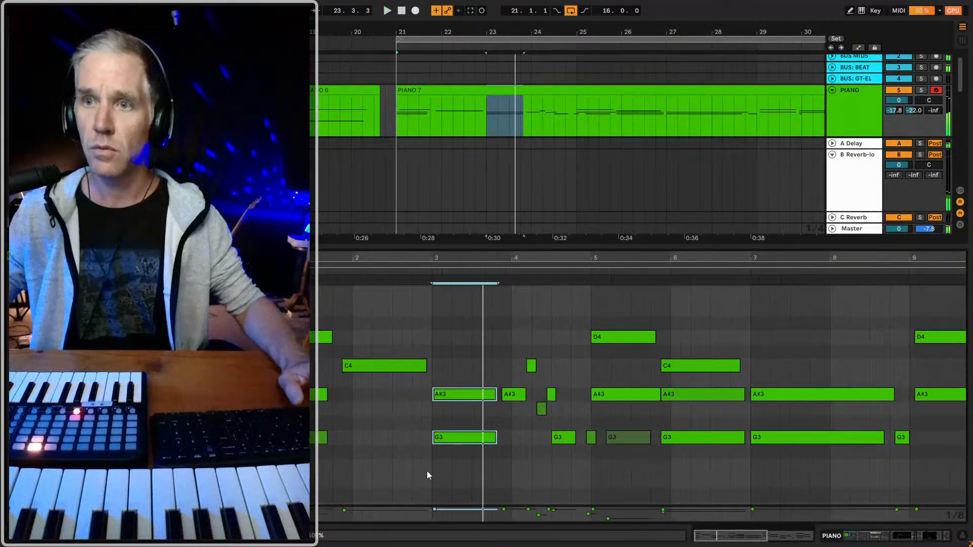
key("space")
- Copy the G3 note at bar 3 down to D#3 and audition the resulting chord
left_click_drag(446, 437, 455, 497)
key("ctrl+z")
key("space")
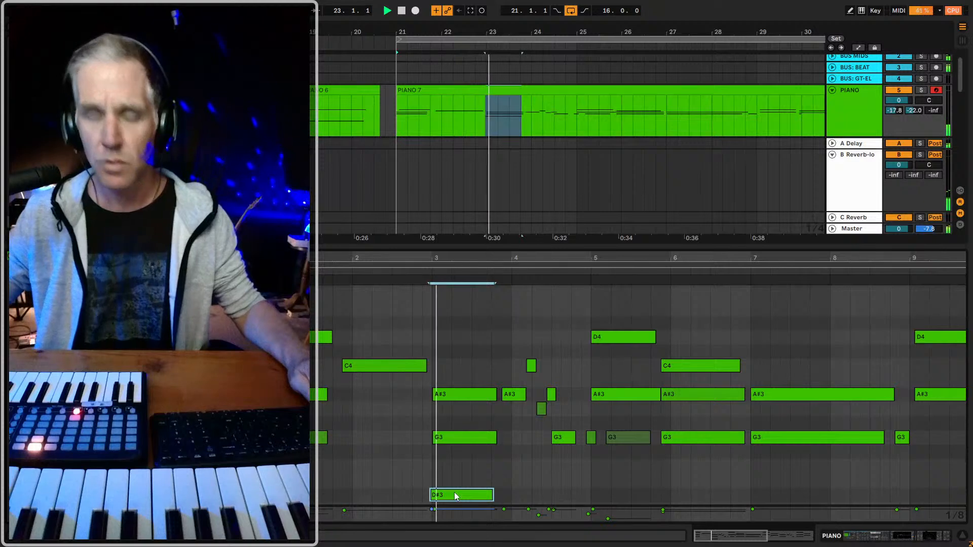
left_click(451, 437)
key("space")
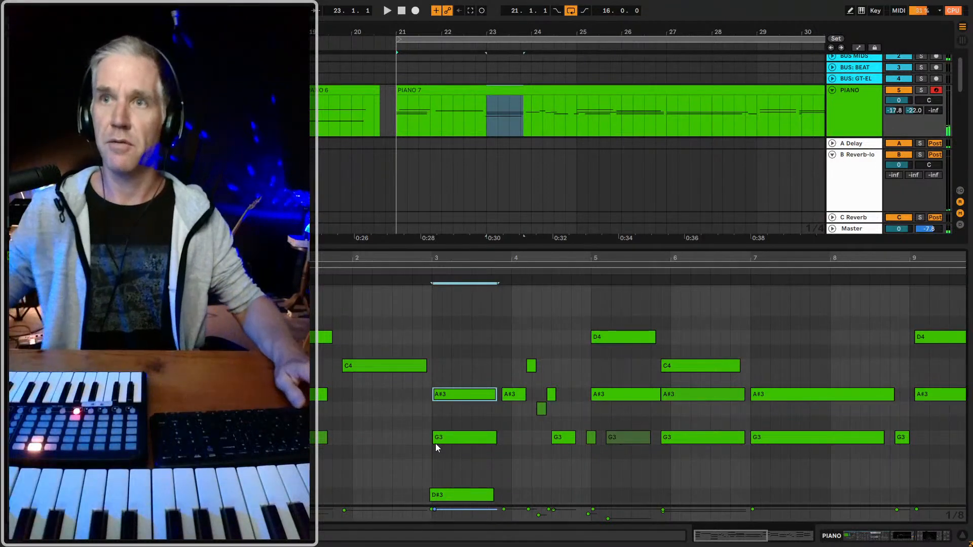
- Split the PIANO 7 clip around the bar 23 chord and delete all its pieces from the PIANO track
left_click(506, 85)
key("ctrl+e")
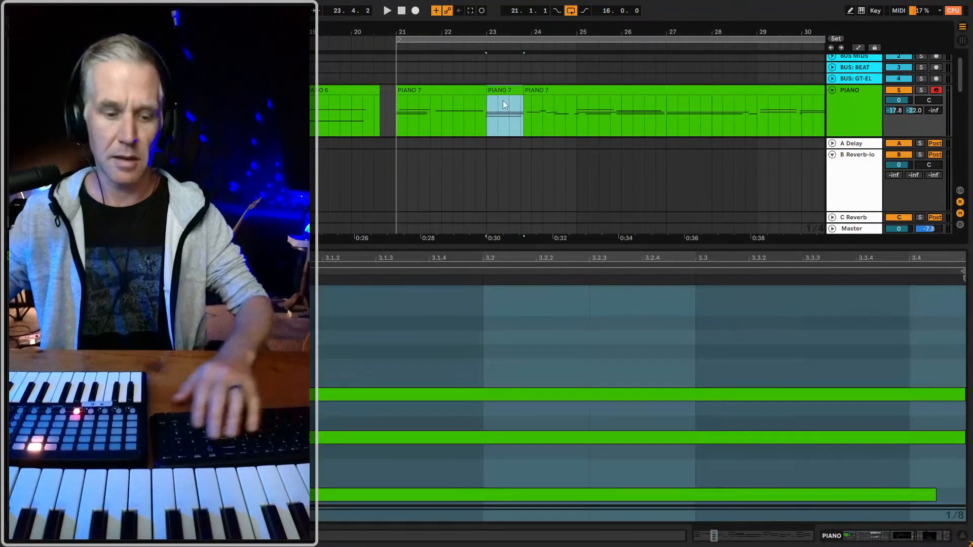
left_click(468, 87)
key("Delete")
left_click(540, 90)
key("Delete")
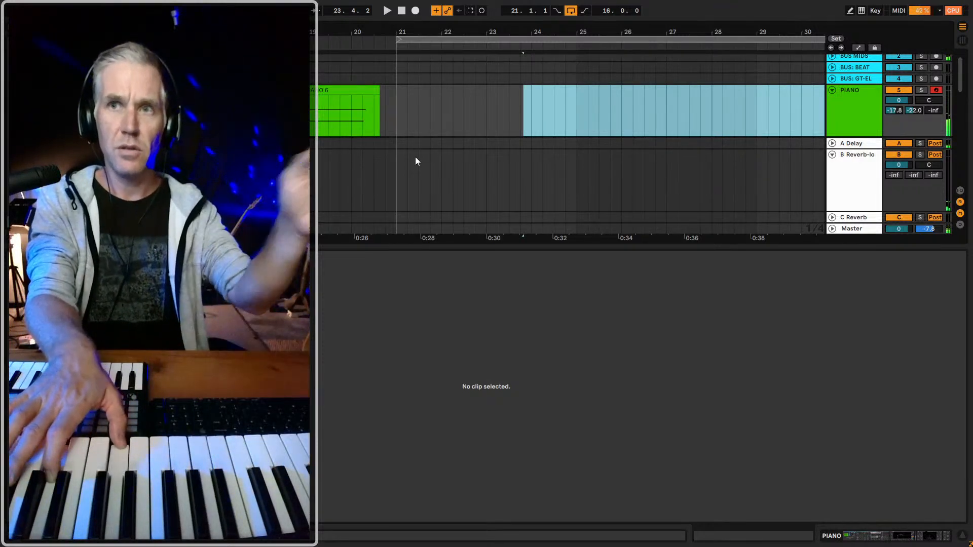
- Play the arrangement from bar 21 to perform a new piano take on the PIANO track
key("space")
key("space")
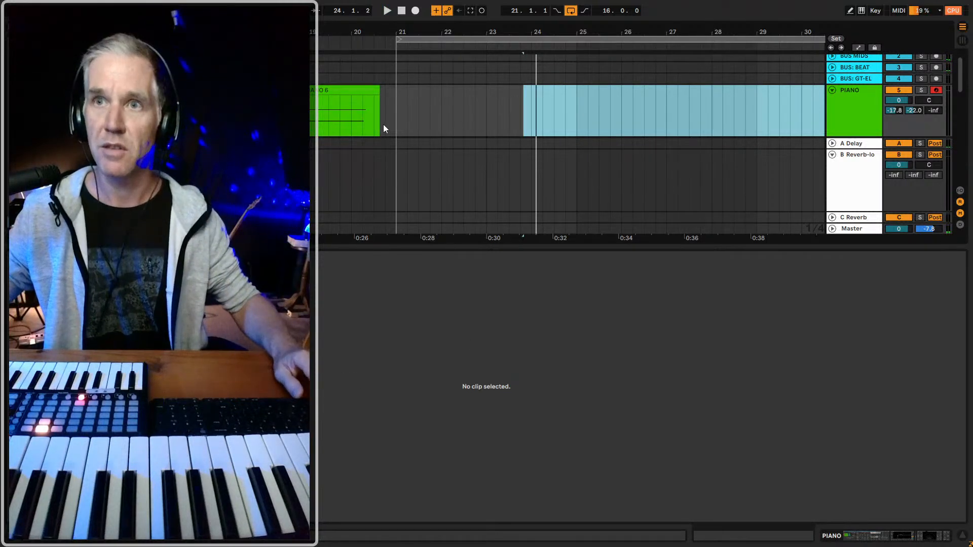
left_click(396, 124)
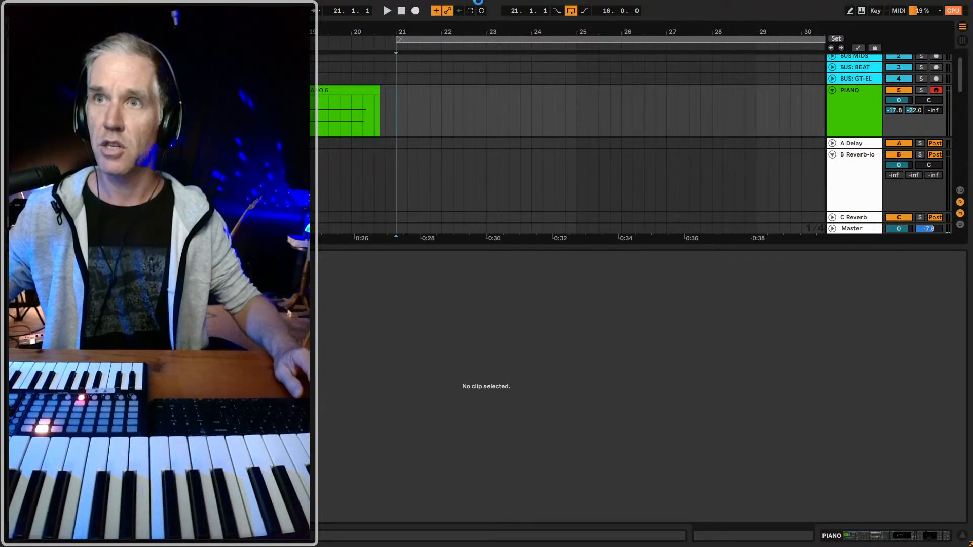
left_click_drag(512, 32, 511, 14)
key("space")
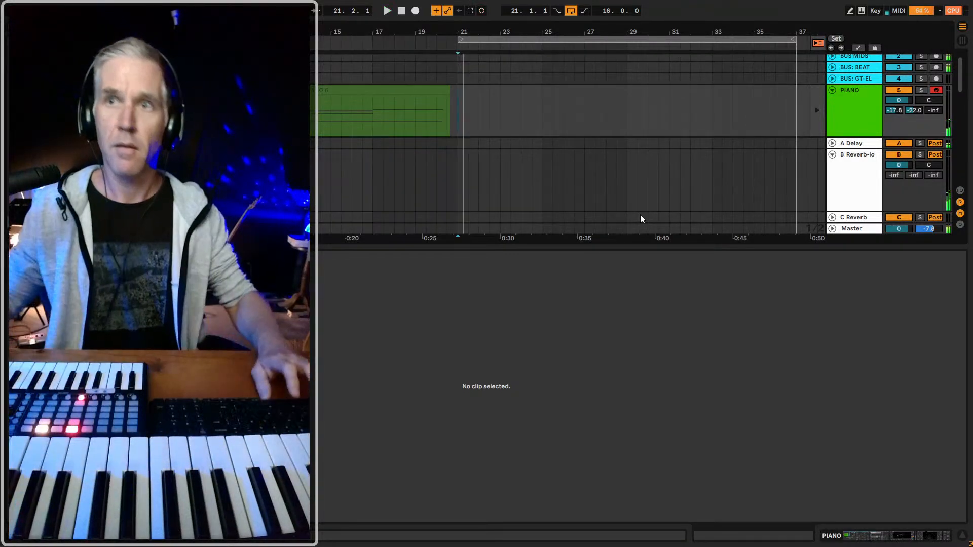
- Place the new take from Session View on the PIANO track at bar 21, switch back to arrangement playback and audition it
key("Tab")
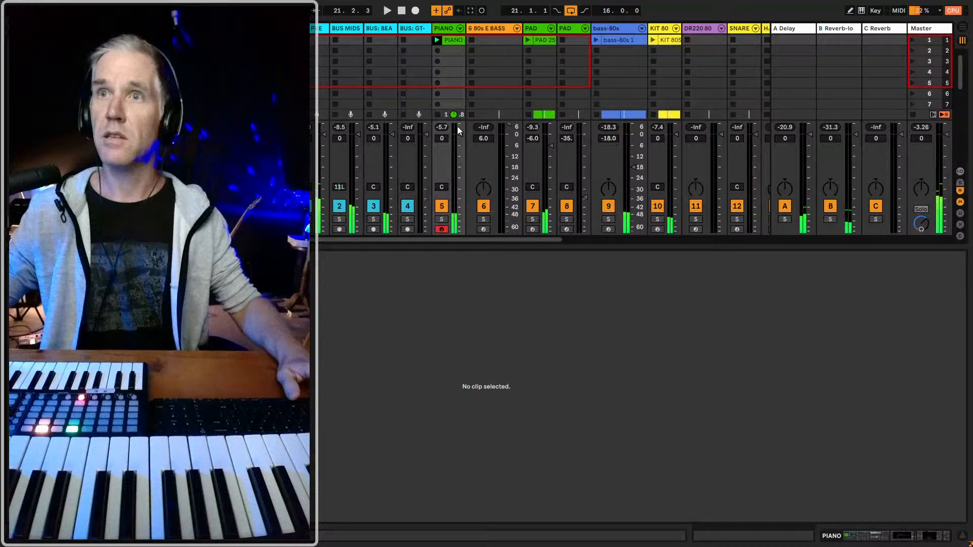
key("Tab")
left_click_drag(456, 39, 453, 114)
key("space")
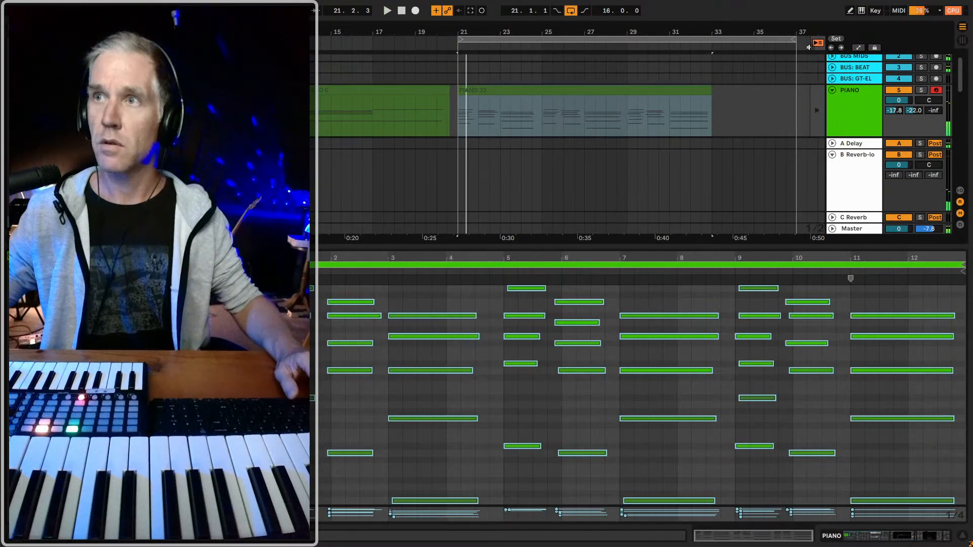
left_click(817, 43)
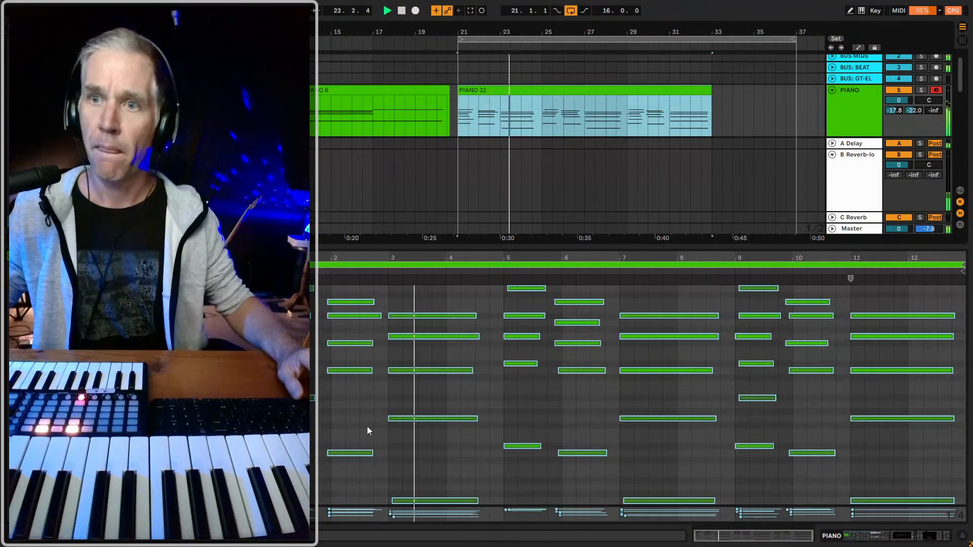
key("space")
- Delete the PIANO 32 take at bar 21 and perform another piano take from that bar
key("F11")
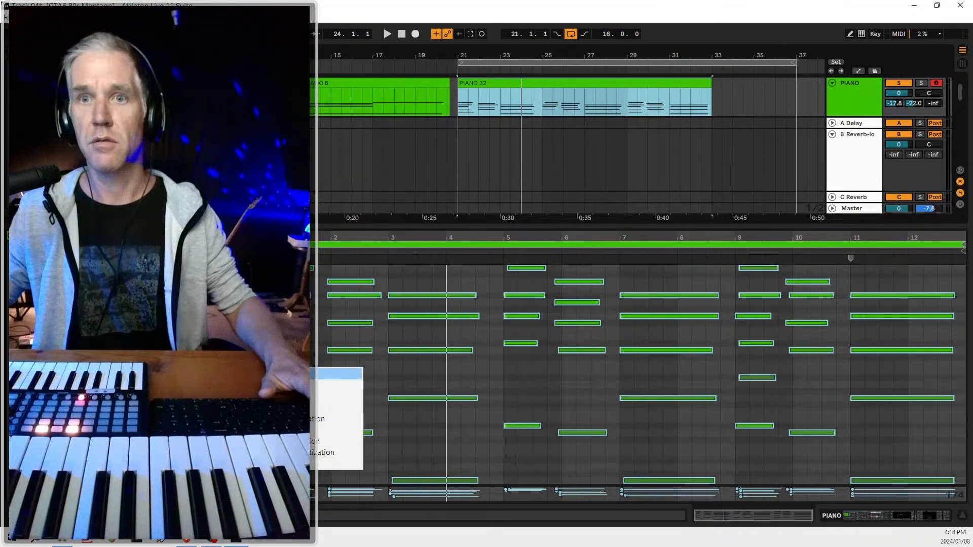
key("Delete")
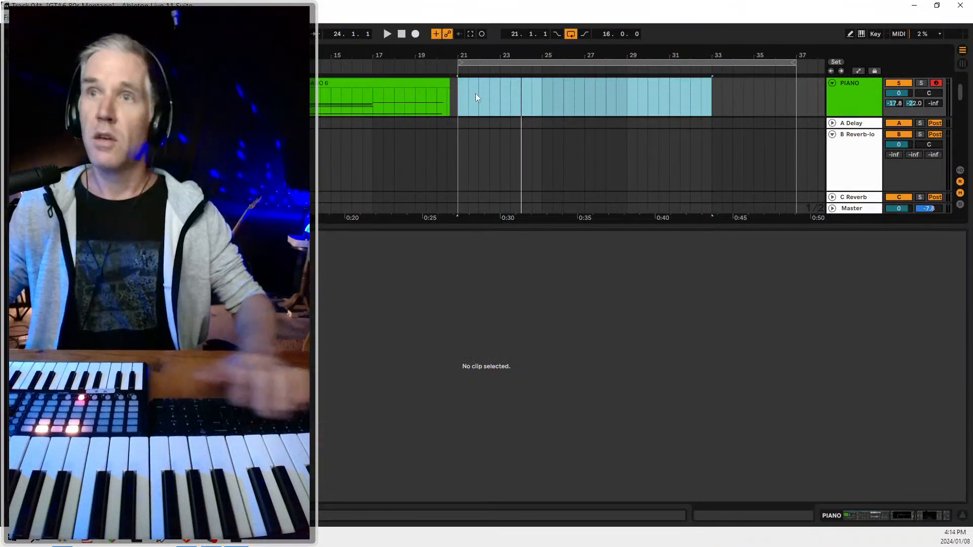
left_click(458, 113)
key("space")
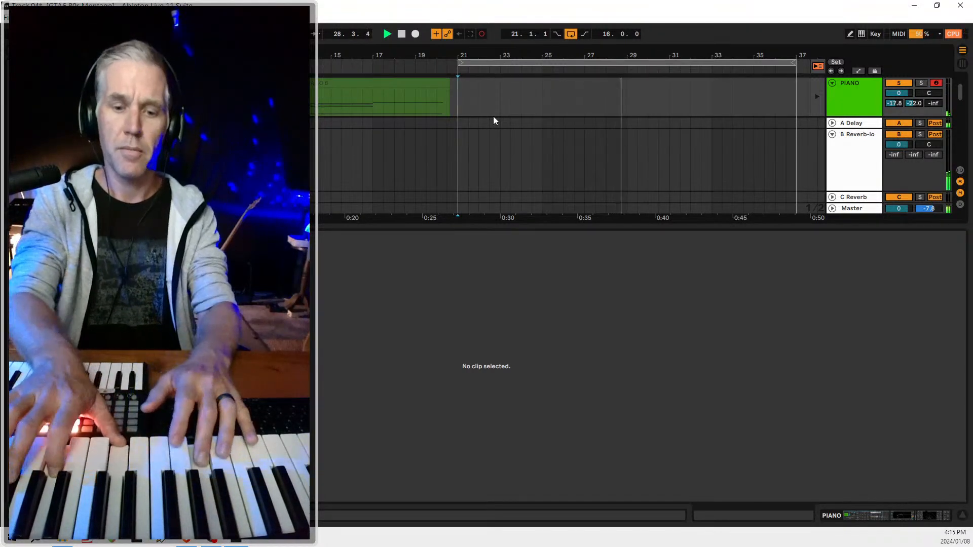
key("space")
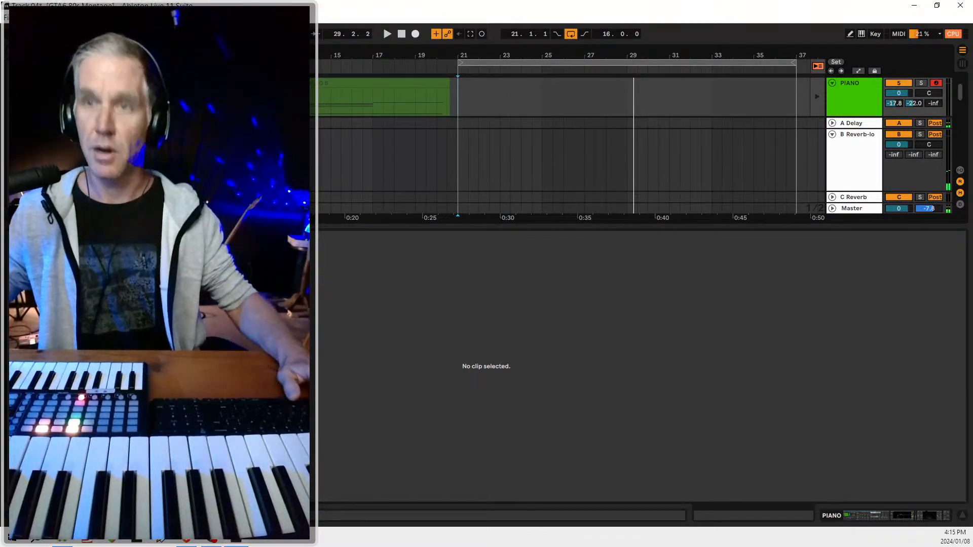
- Place the new take from Session View on the PIANO track at bar 21 and trim its start to bar 22
key("Tab")
key("Tab")
left_click_drag(460, 74, 465, 117)
left_click(477, 102)
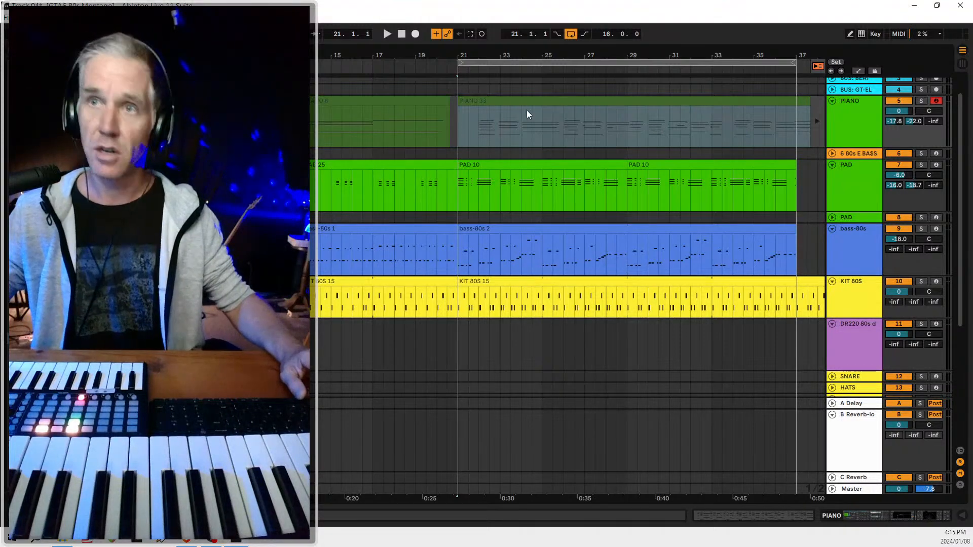
left_click_drag(464, 101, 476, 102)
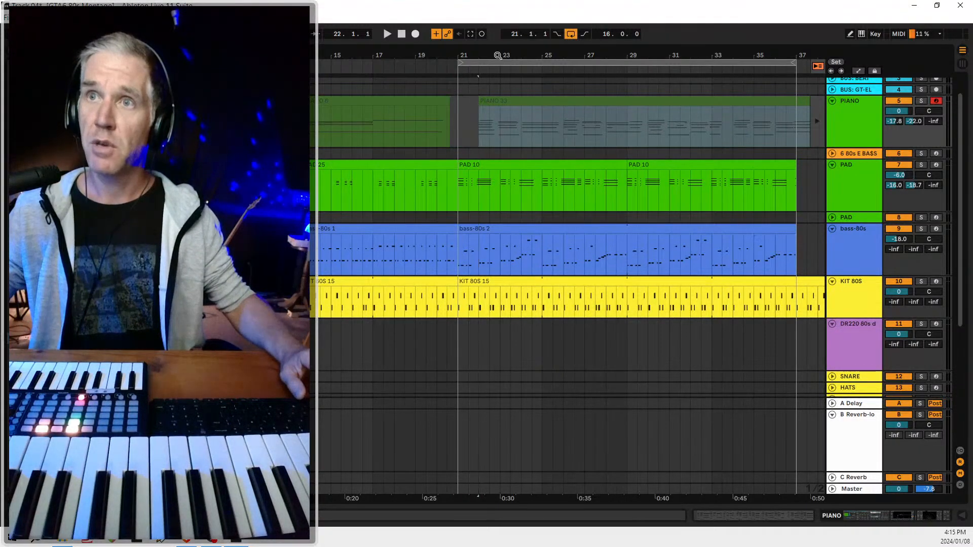
- Trim the new piano clip to bars 41 to 57 and transfer that section to bar 21
left_click_drag(497, 55, 493, 41)
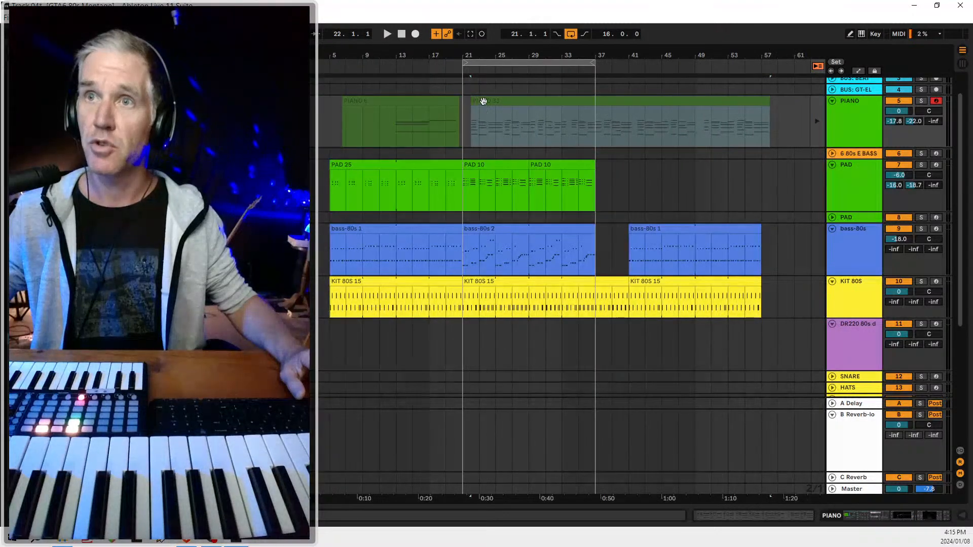
left_click_drag(482, 101, 624, 107)
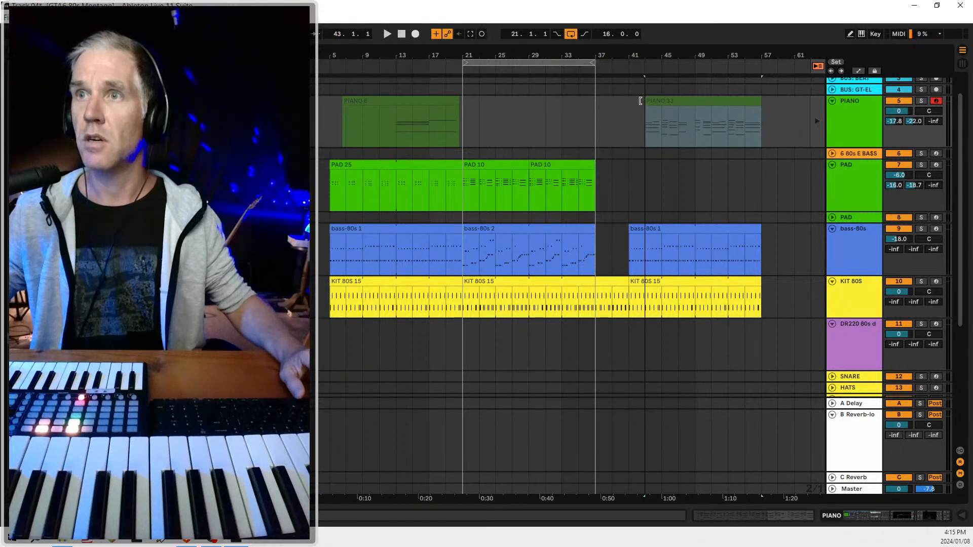
left_click_drag(640, 100, 637, 103)
left_click_drag(538, 112, 476, 113)
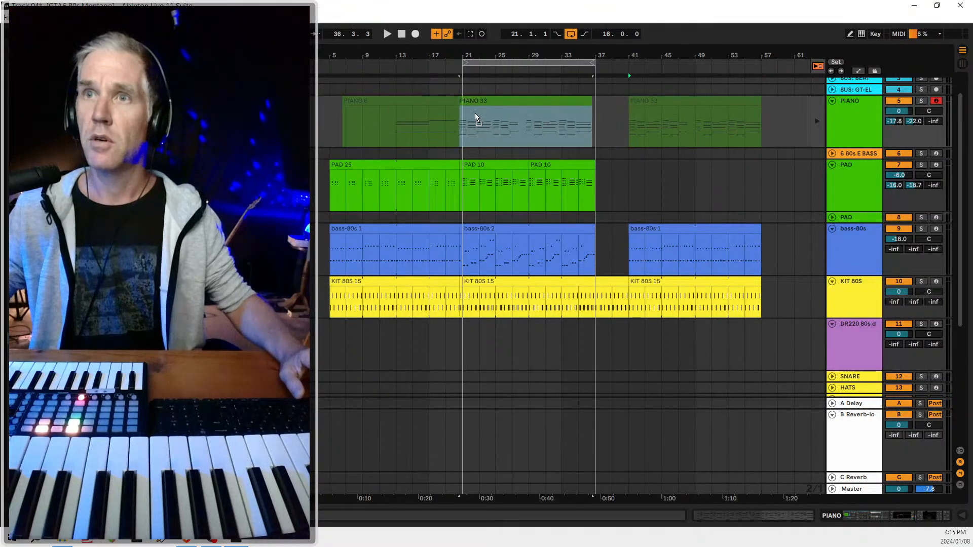
- Switch the PIANO track back to arrangement playback and play the PIANO 33 clip from bar 21
left_click(817, 66)
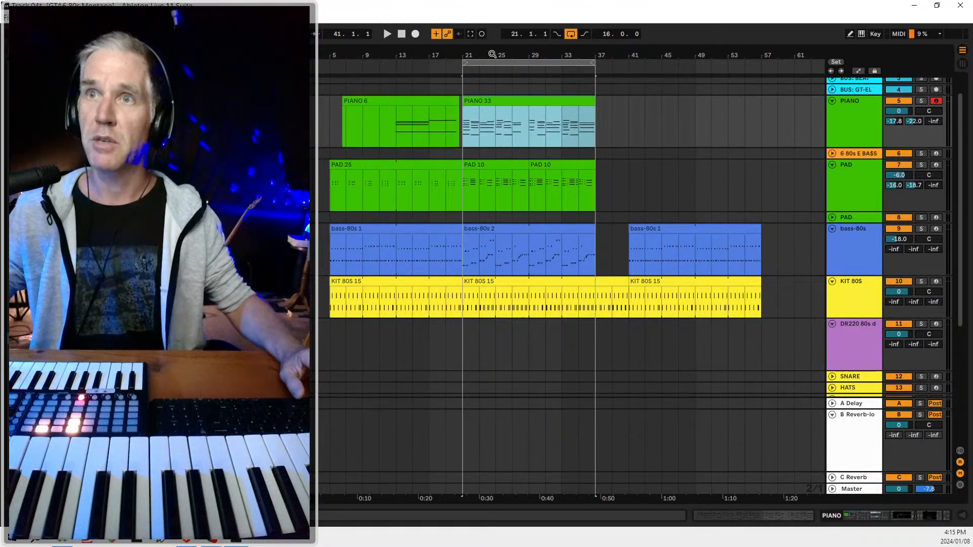
left_click_drag(493, 54, 398, 93)
left_click(384, 127)
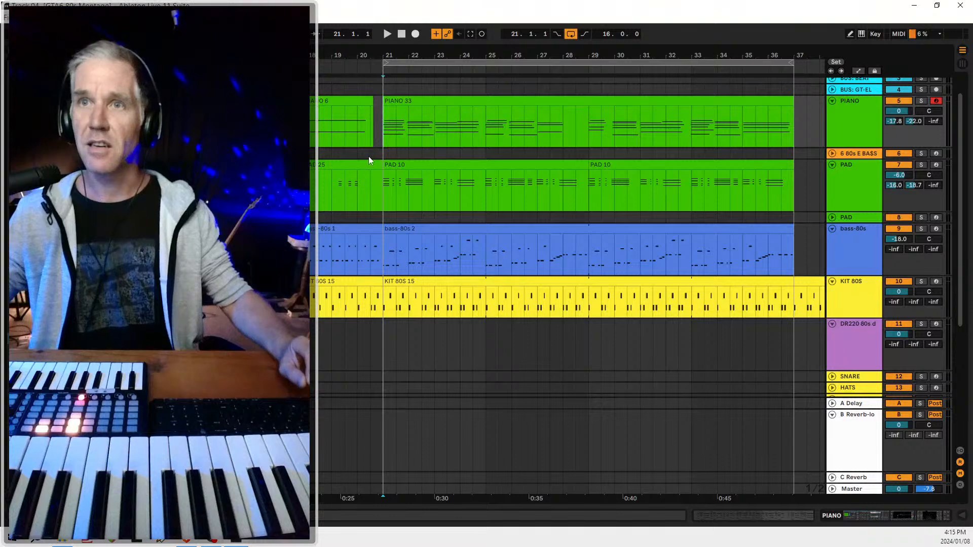
key("space")
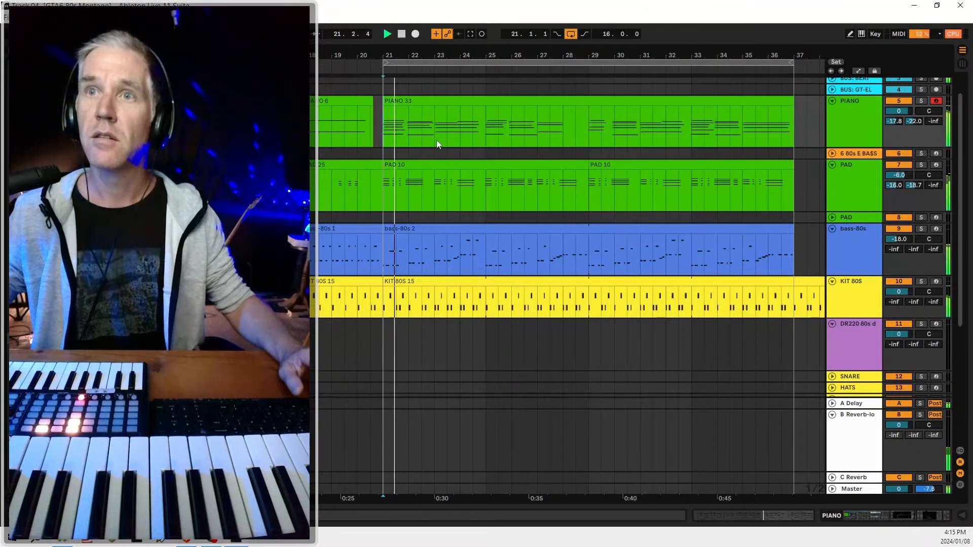
- Open the PIANO 33 clip's notes and delete the stray very short note just before bar 27 of the clip
double_click(436, 106)
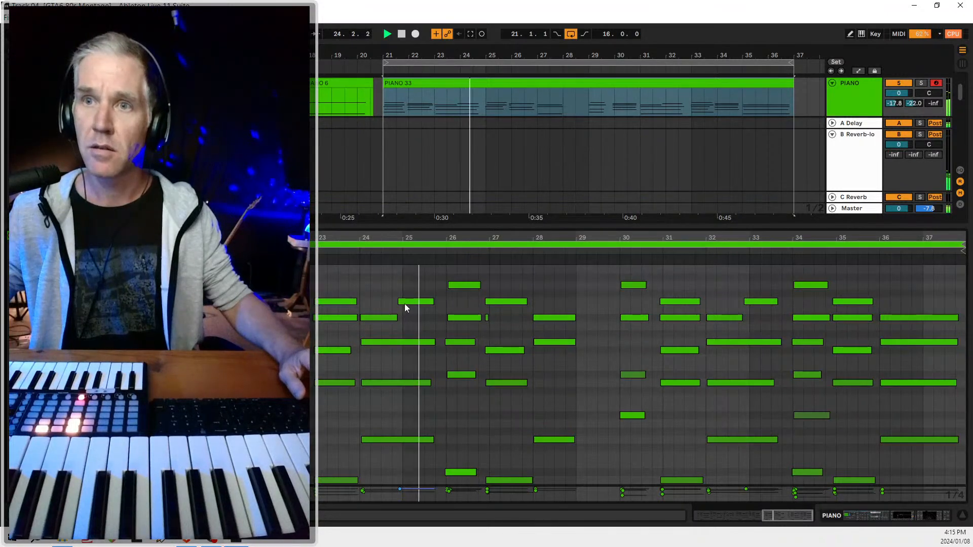
left_click_drag(288, 237, 288, 342)
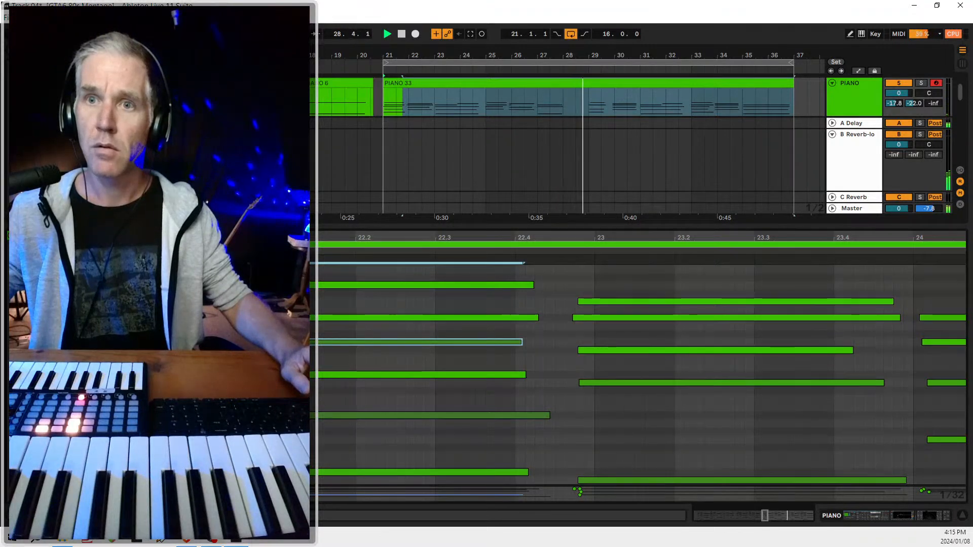
key("ctrl+z")
left_click_drag(358, 234, 517, 164)
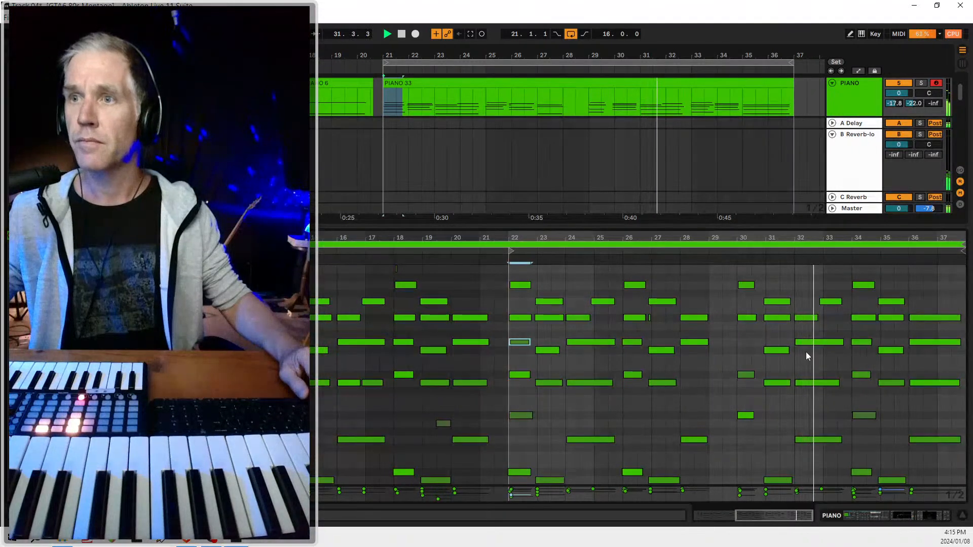
left_click_drag(666, 325, 652, 315)
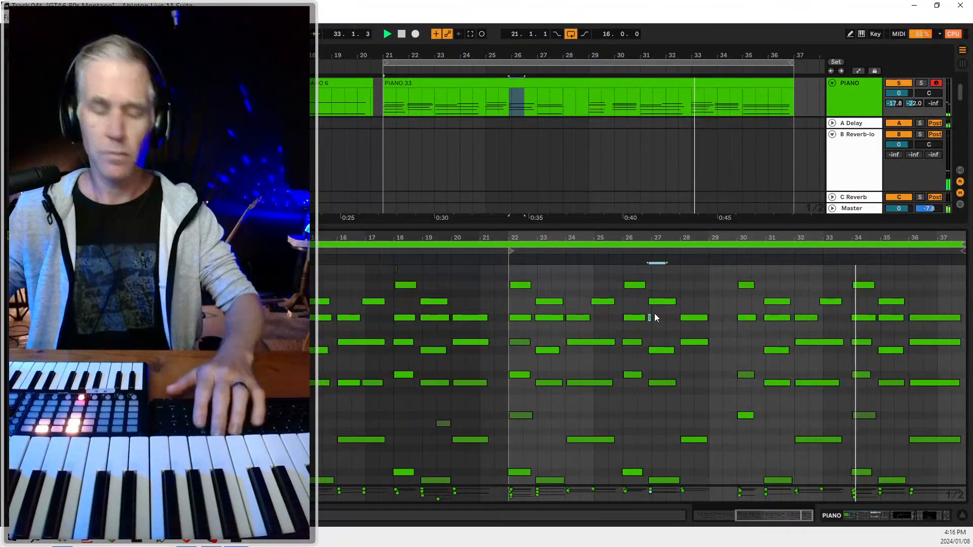
key("Delete")
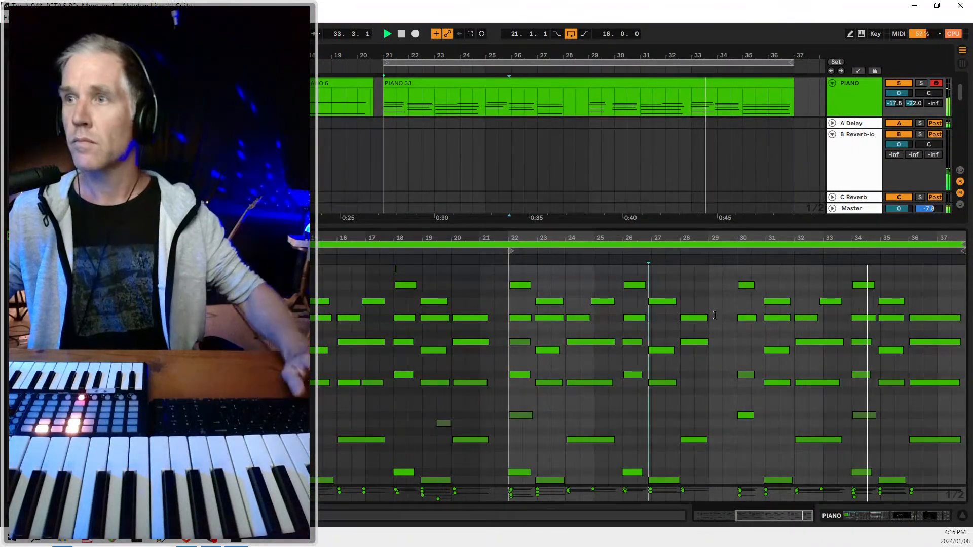
- Set the PIANO 33 clip's loop from bar 22 to bar 30 of its timeline and crop the clip
left_click(711, 243)
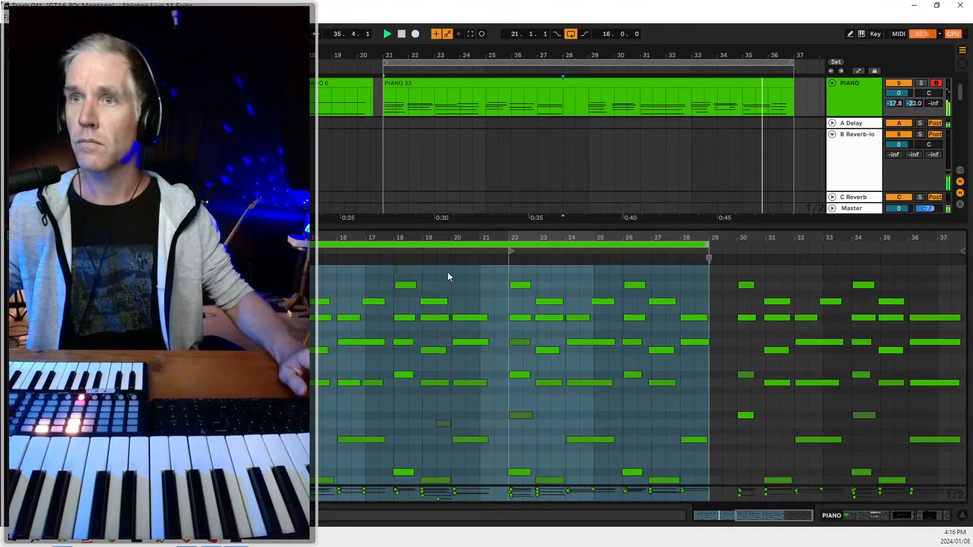
left_click(513, 246)
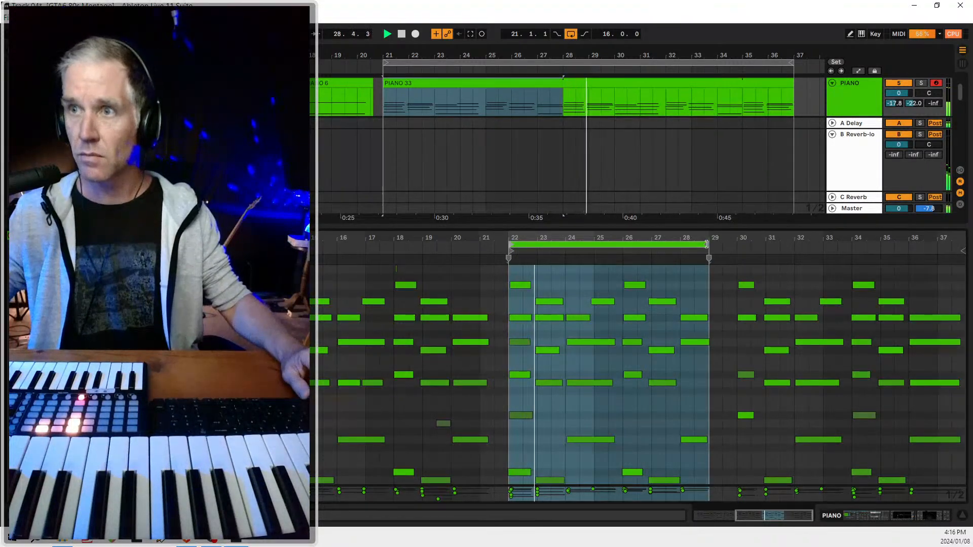
left_click_drag(706, 244, 735, 244)
right_click(655, 352)
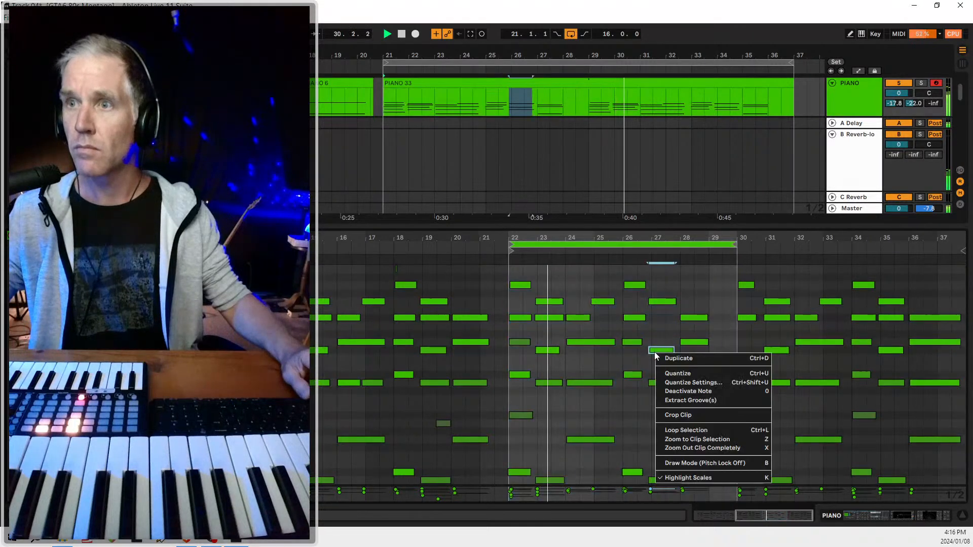
left_click(681, 415)
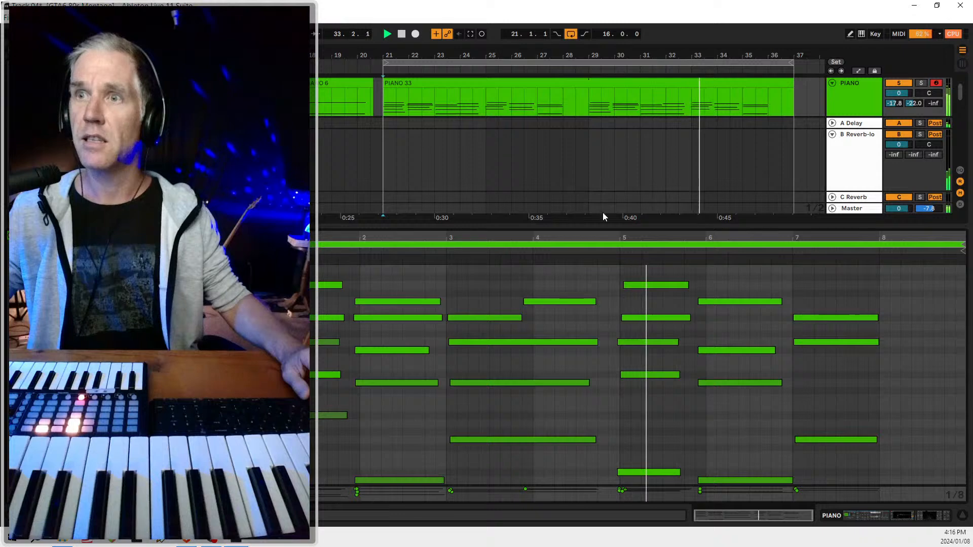
- Fold all tracks in the arrangement and move the 80s E BASS track above the PIANO track
left_click_drag(606, 226, 692, 286)
left_click(838, 96)
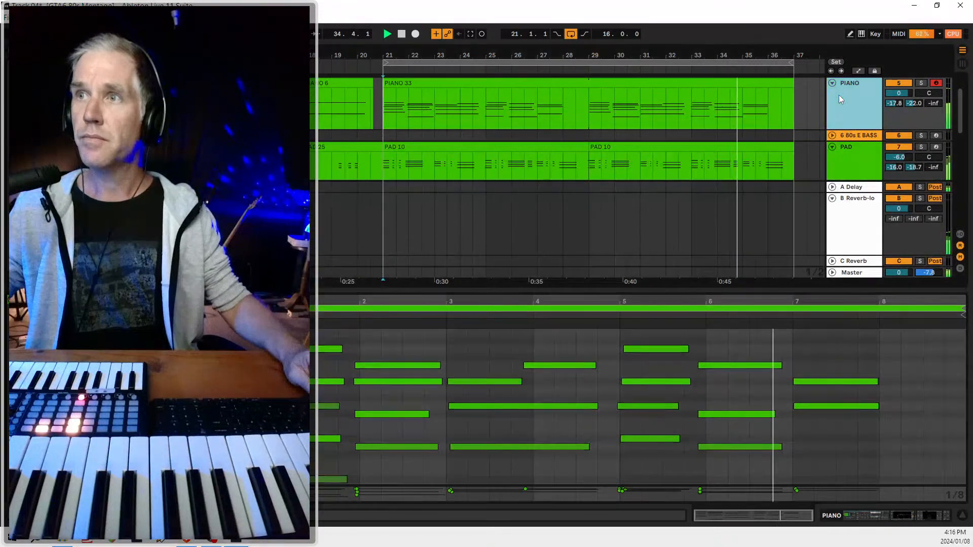
scroll(838, 95, "up", 2)
left_click(832, 128, "alt")
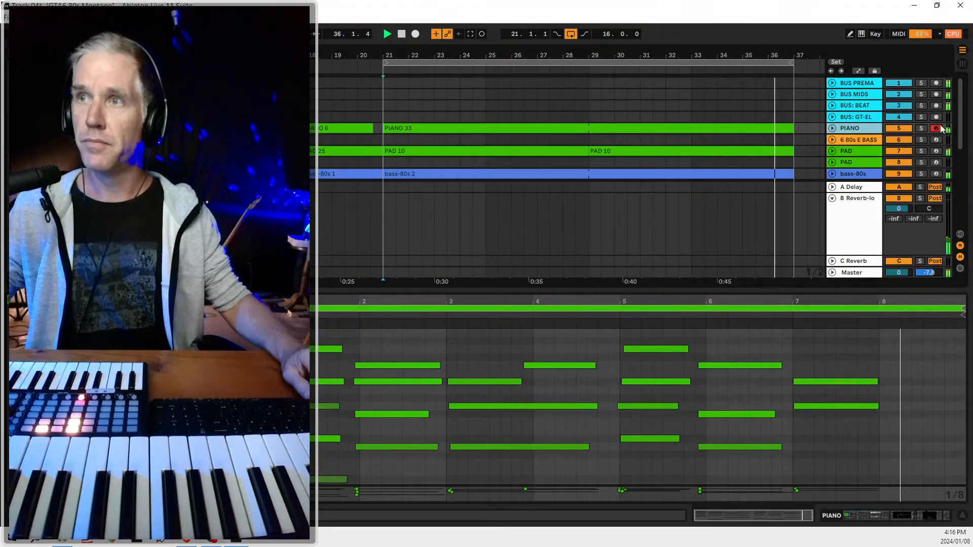
left_click(850, 139)
left_click_drag(858, 140, 851, 123)
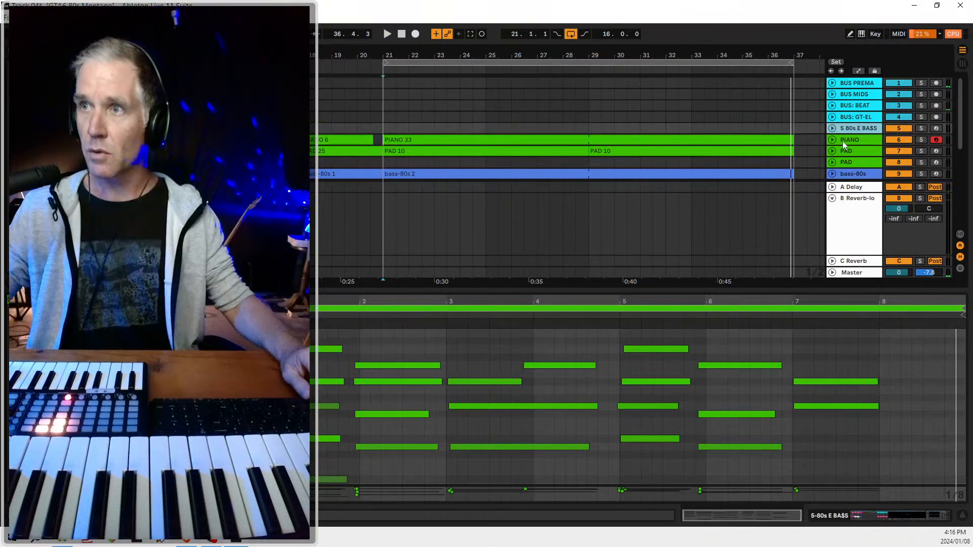
- Recolour the PIANO track purple and hide the return tracks
right_click(849, 142)
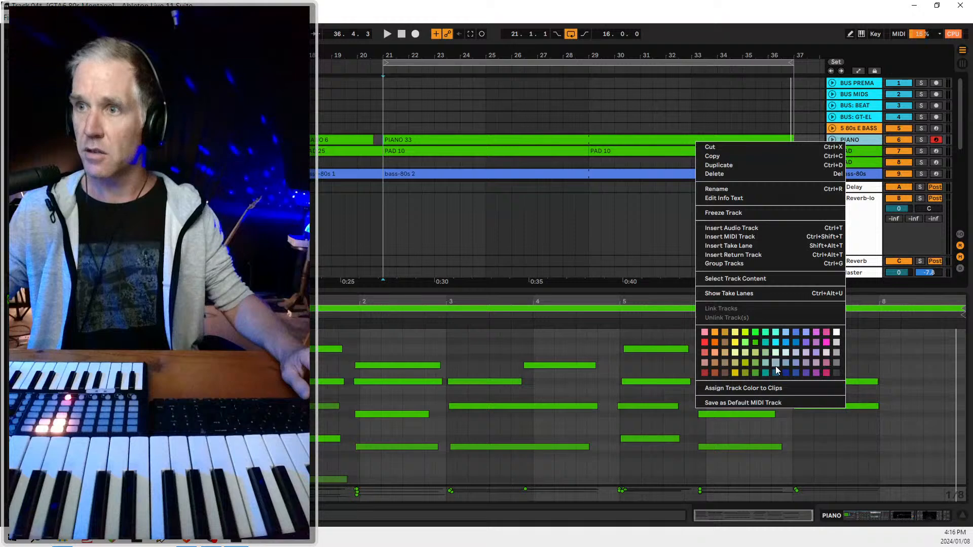
left_click(819, 345)
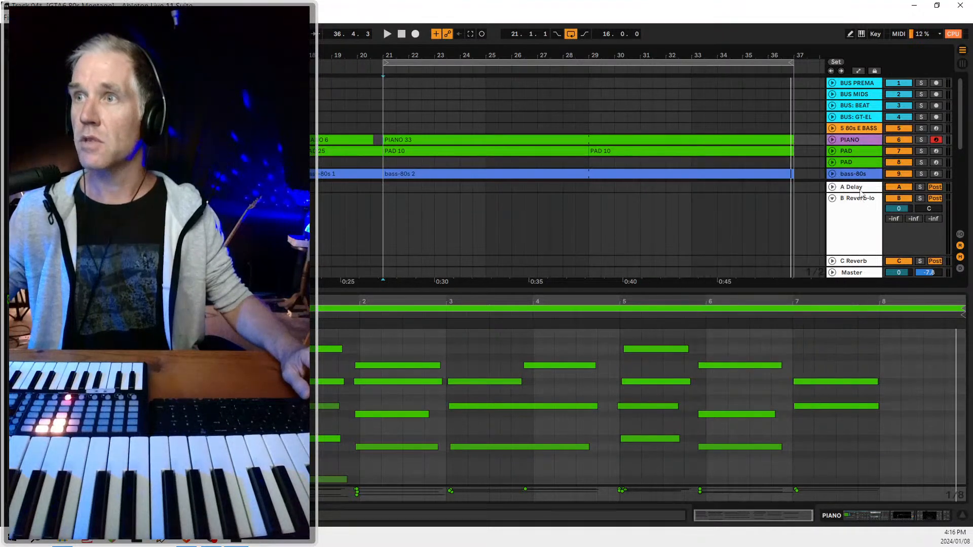
scroll(835, 136, "down", 1)
left_click(835, 135)
left_click_drag(570, 47, 512, 12)
left_click(857, 127)
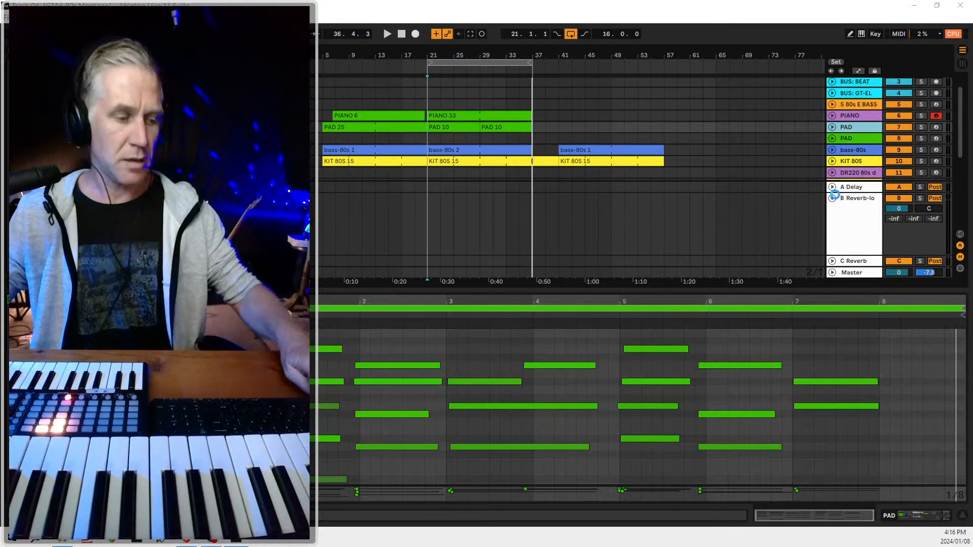
key("ctrl+alt+r")
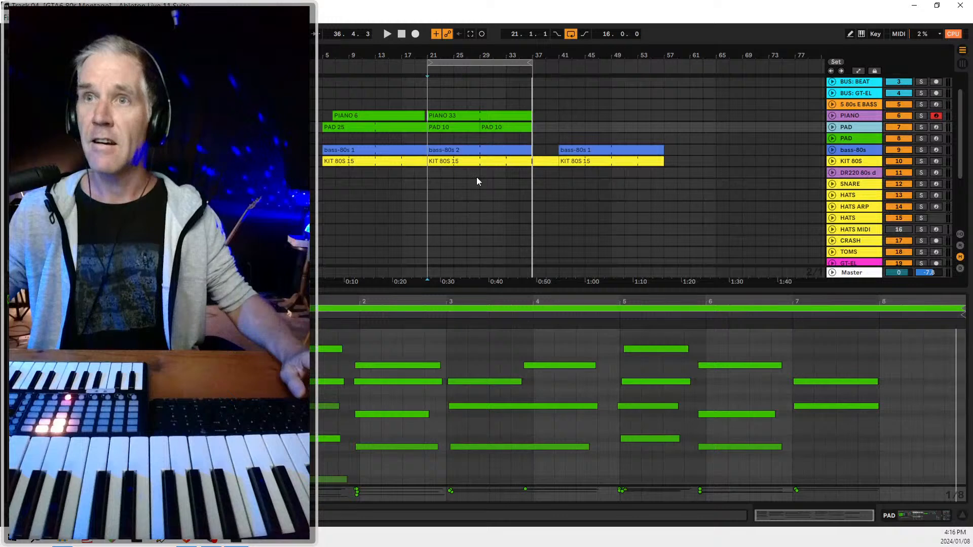
- Play the arrangement from bar 5
left_click(844, 174)
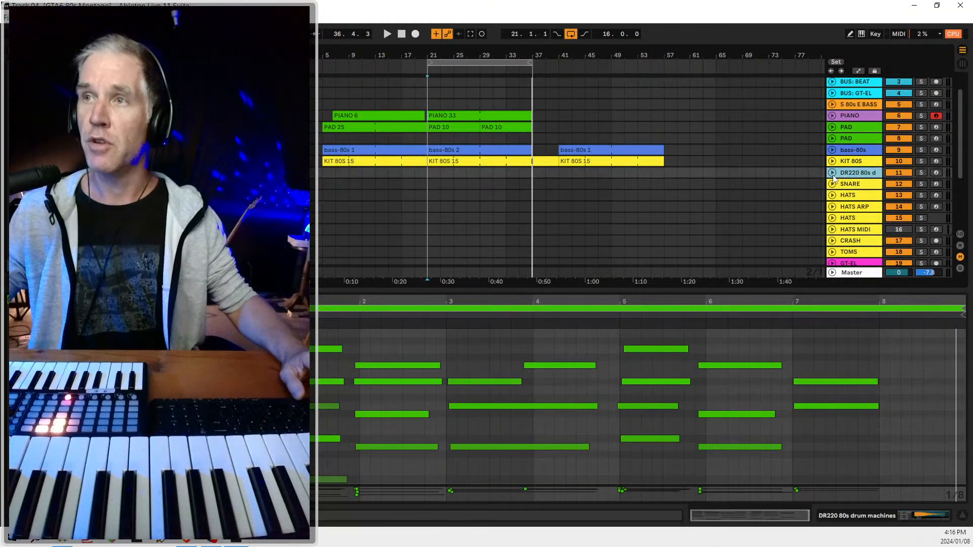
left_click(323, 141)
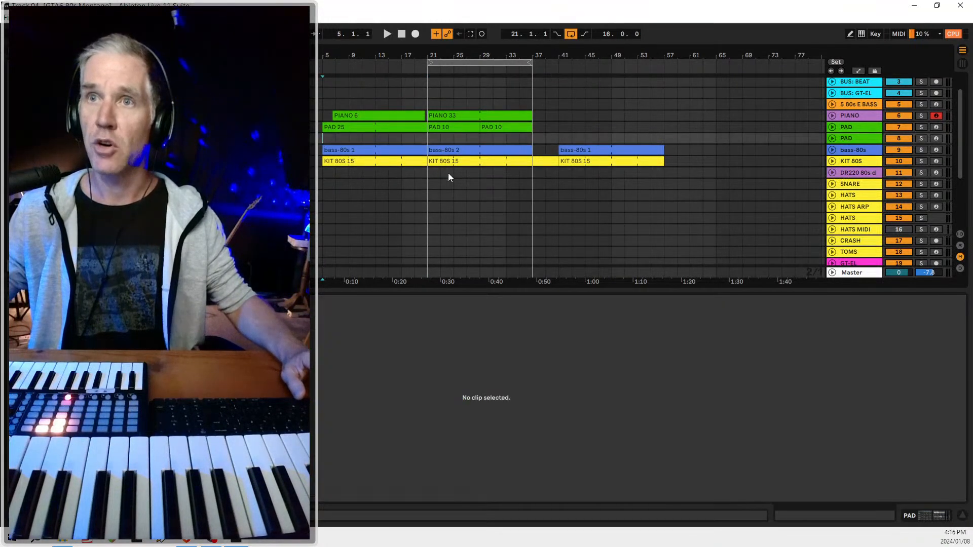
key("space")
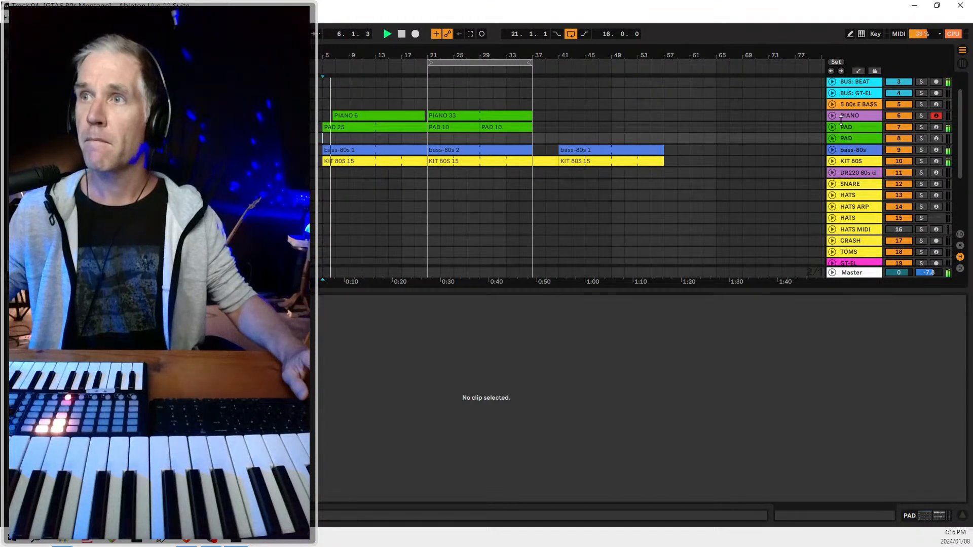
- Assign the track colours to the clips on all tracks and switch the window to full screen
left_click(853, 92)
right_click(856, 97)
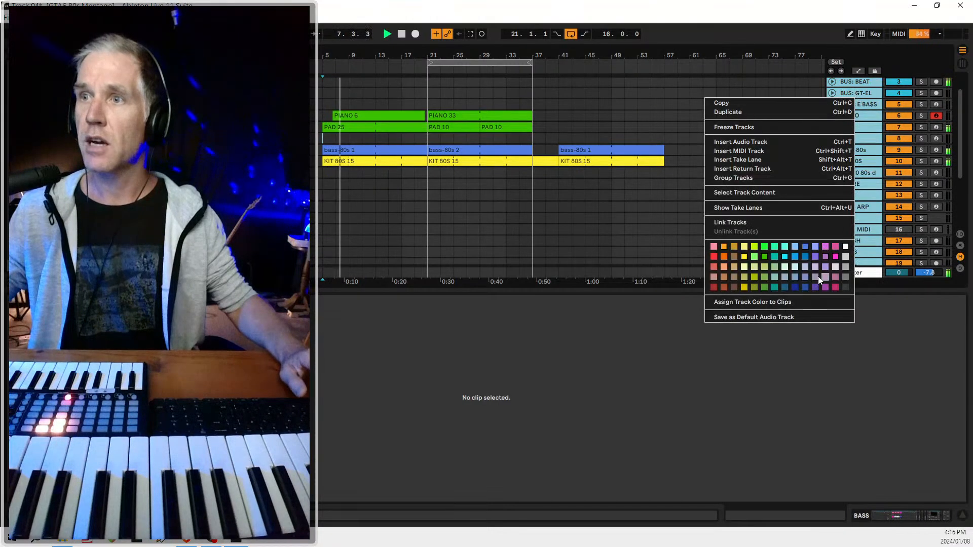
left_click(792, 304)
left_click(488, 151)
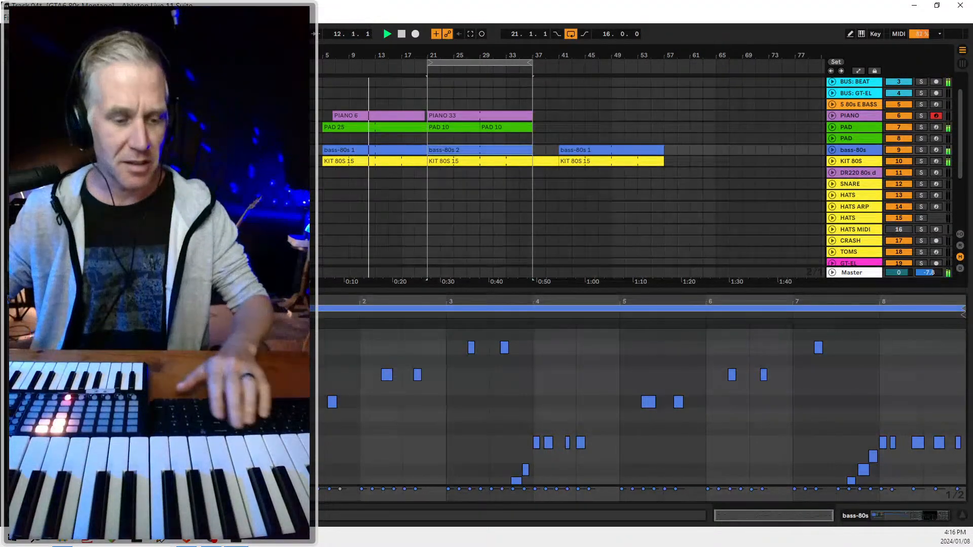
key("F11")
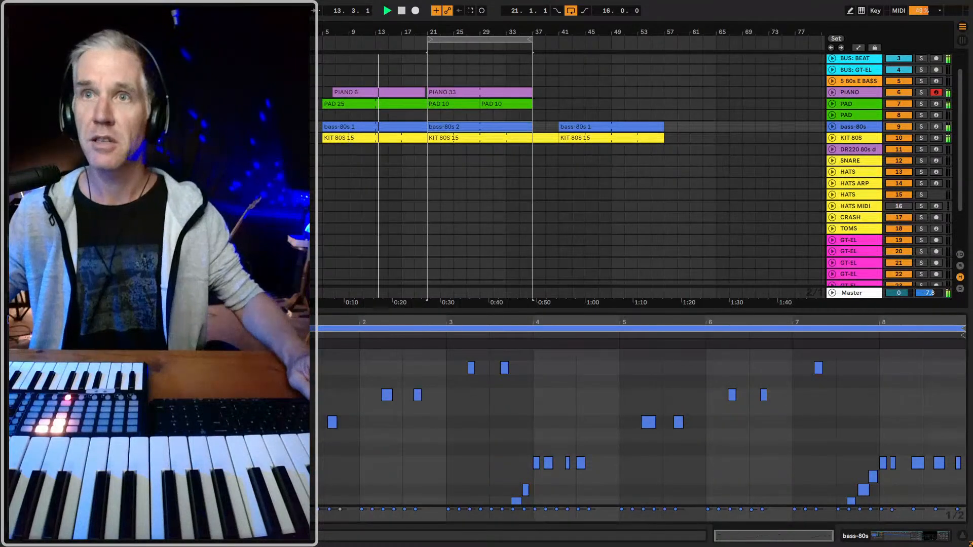
- Unfold the PAD track with the clips and set its volume to -9 dB
left_click(854, 104)
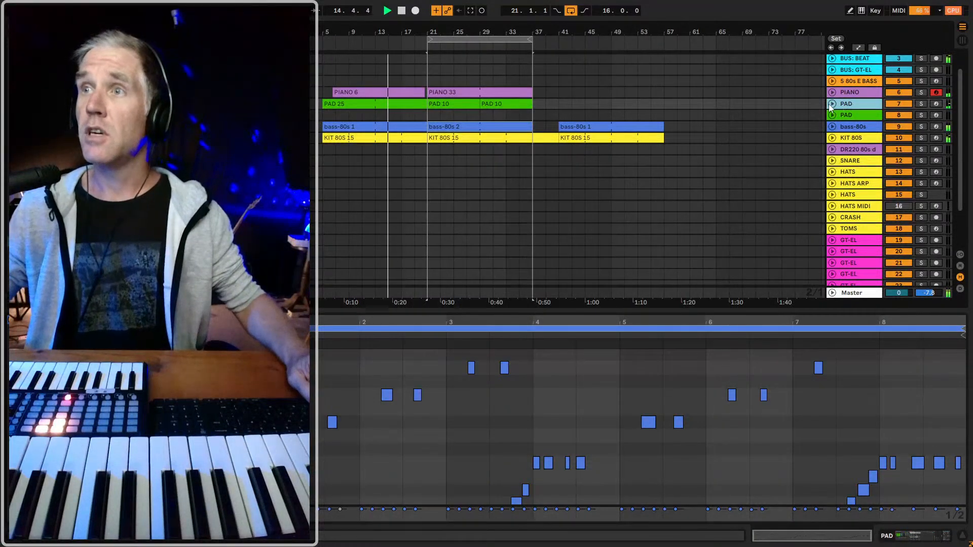
left_click(832, 104)
left_click(899, 114)
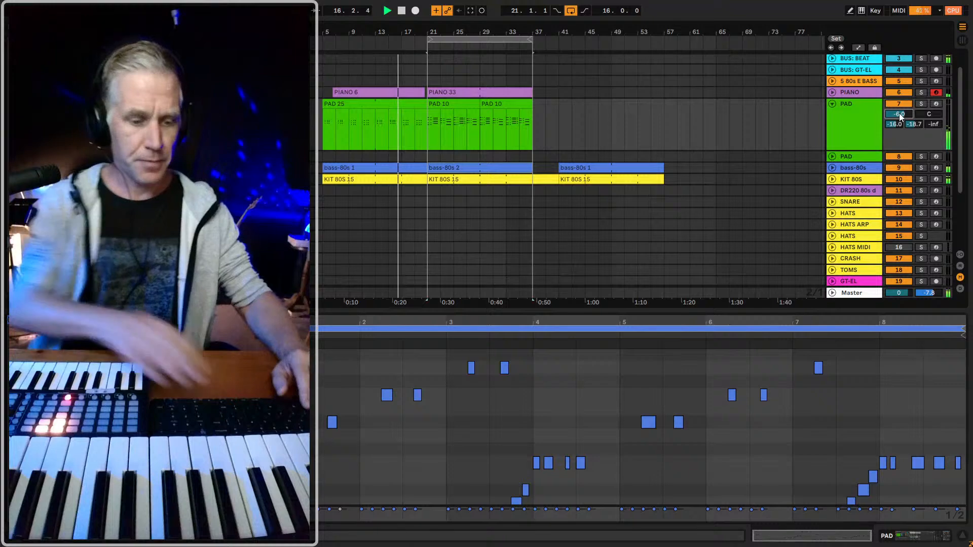
type("-9")
key("Return")
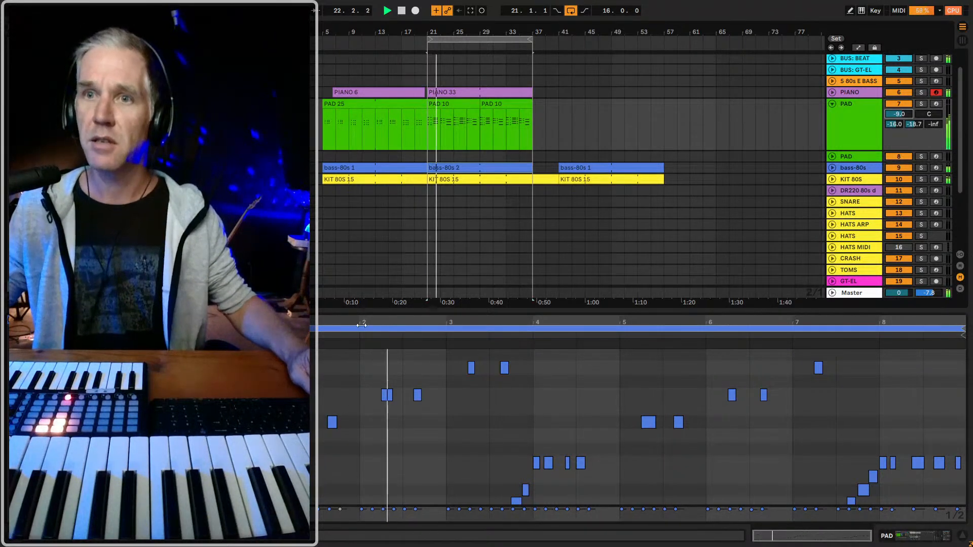
- Return the PAD track's volume to -6 dB
left_click(855, 110)
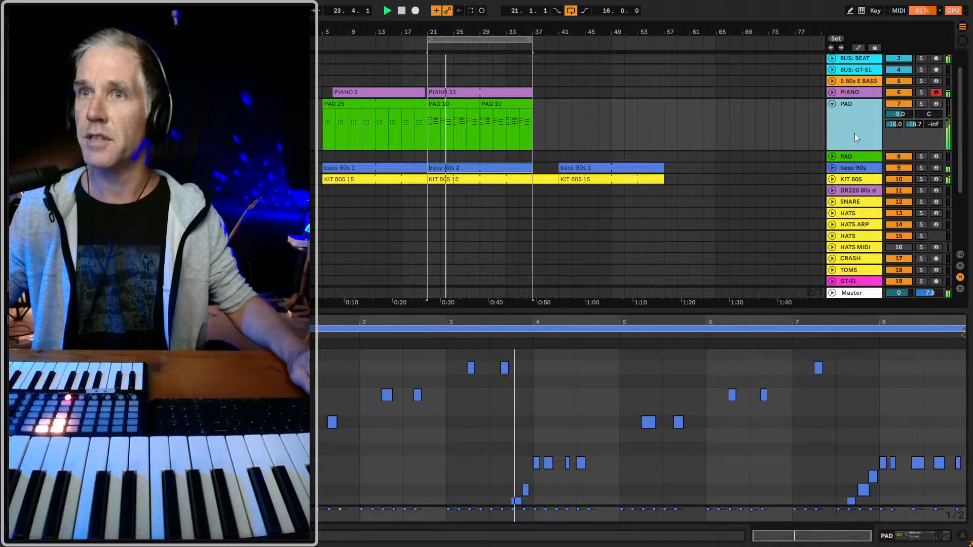
left_click(857, 92)
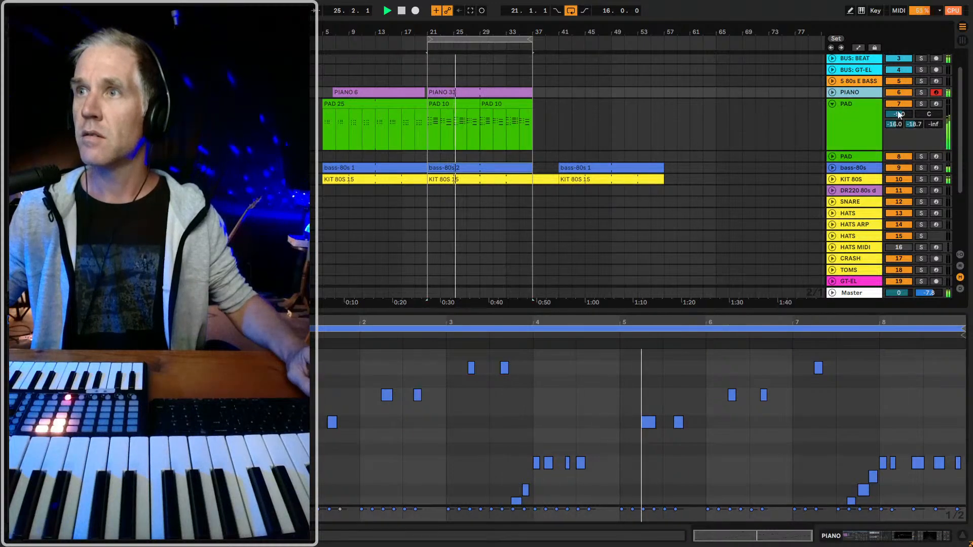
type("-6")
key("Return")
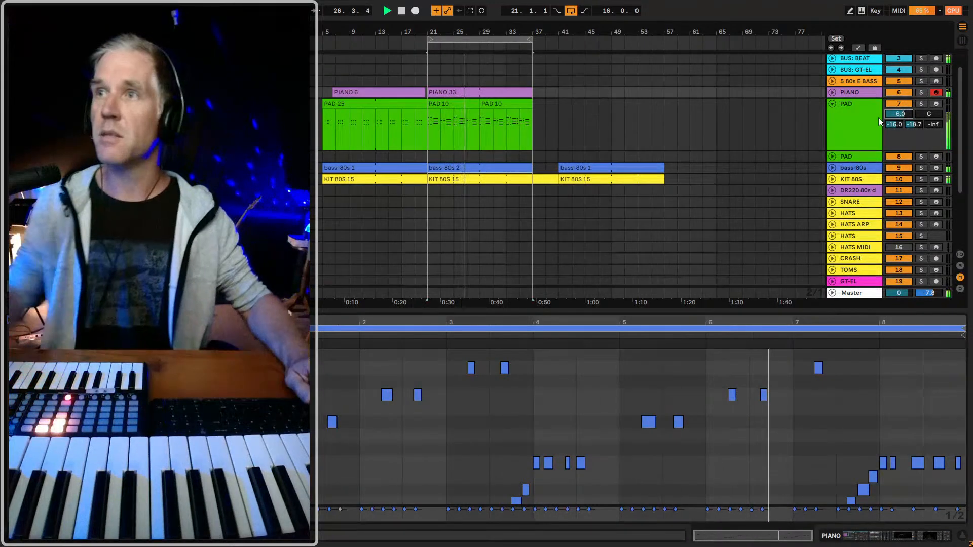
- Unfold the PIANO track and set its volume to -3 dB
left_click(832, 92)
left_click(899, 102)
type("-3")
key("Return")
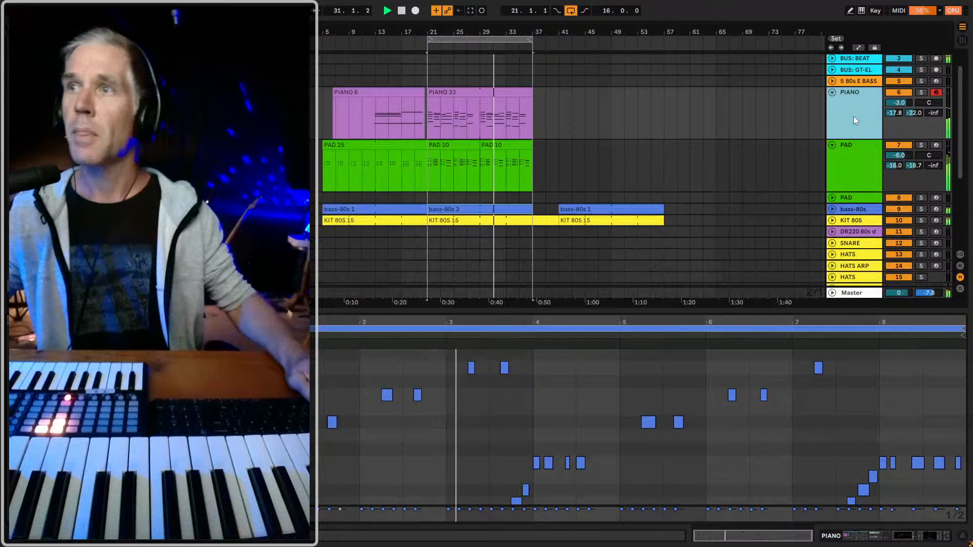
left_click(835, 123)
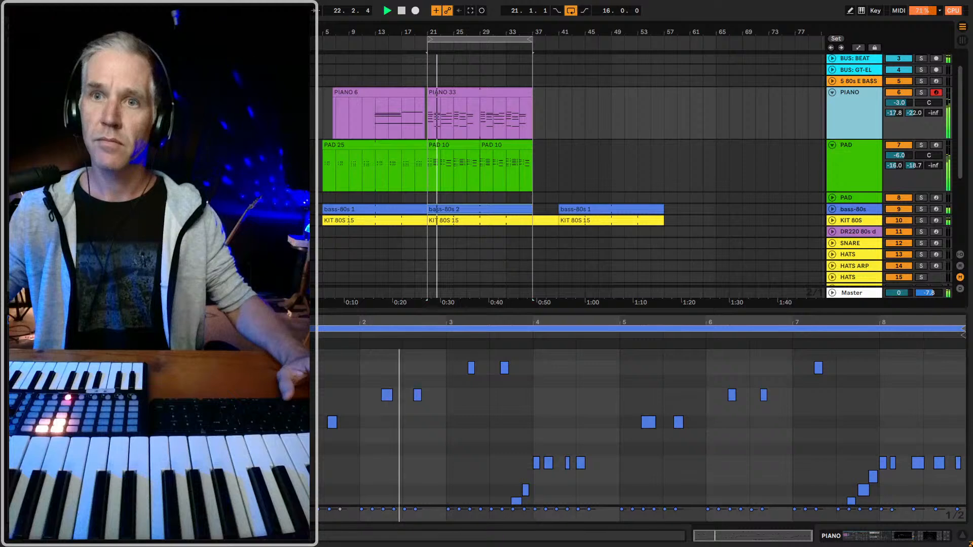
- Stop playback, open the PIANO 33 clip in an enlarged note editor and nudge all its notes slightly earlier
left_click_drag(428, 311, 428, 191)
key("space")
left_click(363, 331)
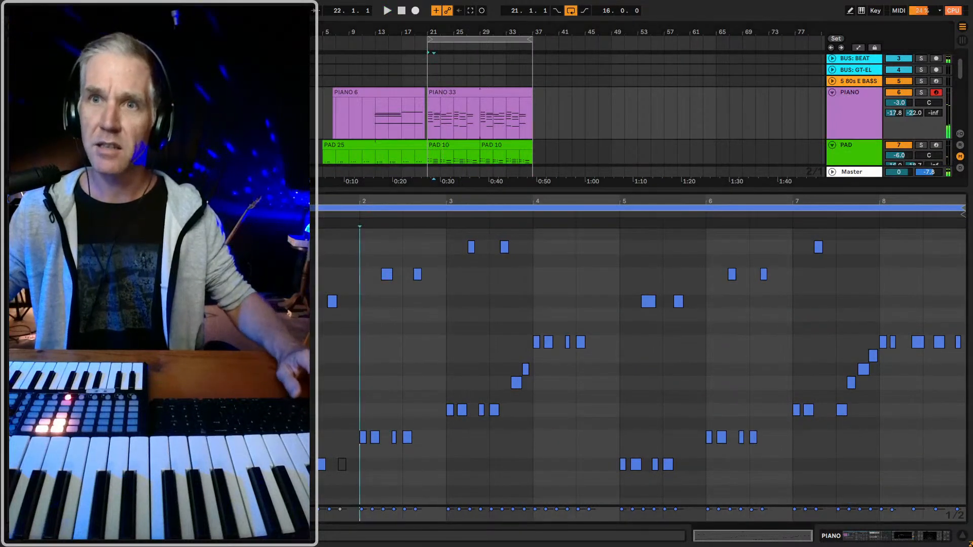
left_click(476, 96)
left_click_drag(276, 202, 276, 254)
key("ctrl+a")
key("Left")
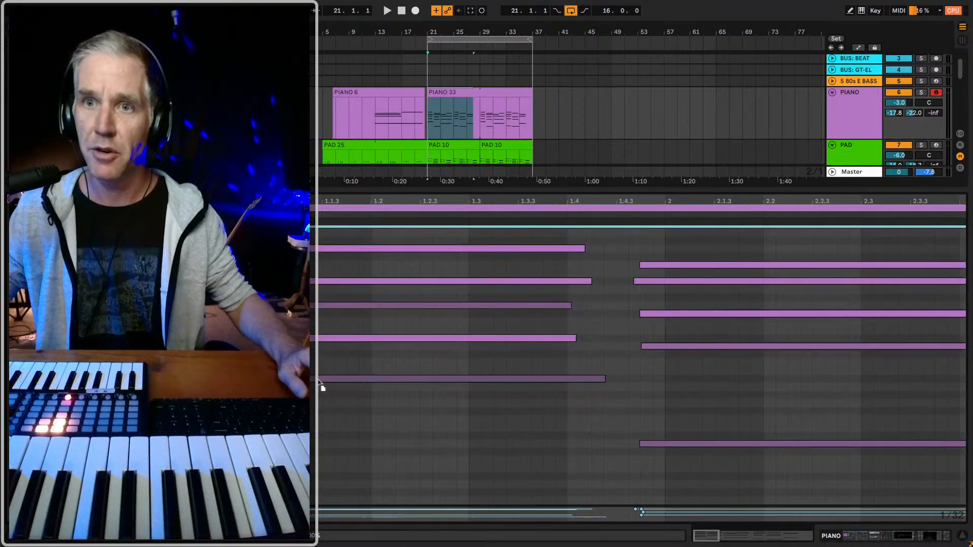
- Play the PIANO 33 clip from bar 21 to check the timing of its notes across the whole clip
key("space")
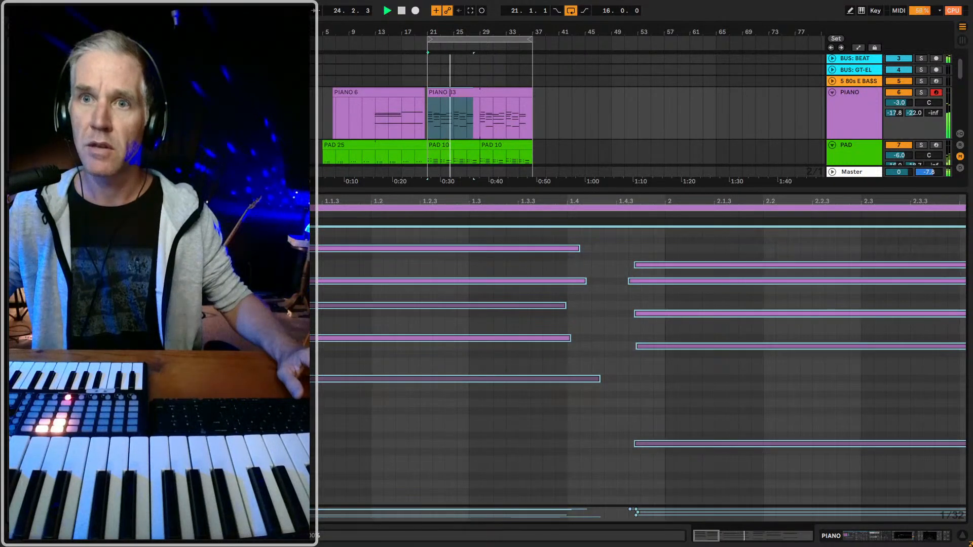
left_click_drag(316, 202, 315, 137)
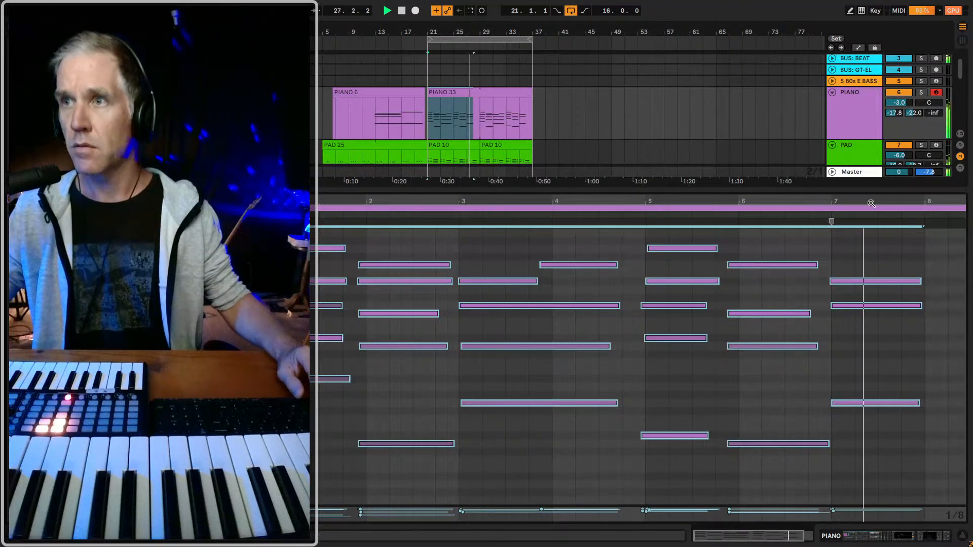
left_click_drag(870, 203, 828, 202)
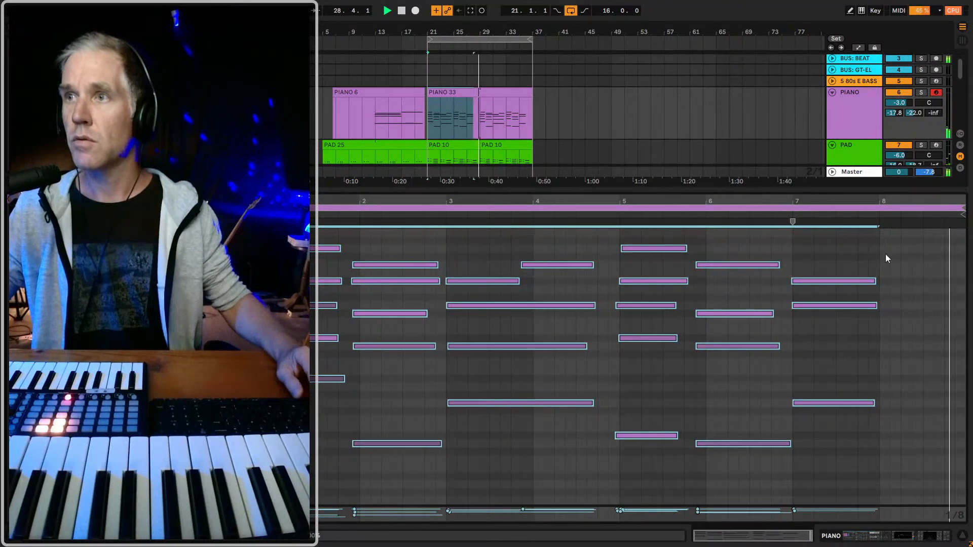
- Stop playback and copy the second-highest note of the PIANO 33 clip's bar 7 chord into bar 8
key("space")
left_click(884, 283)
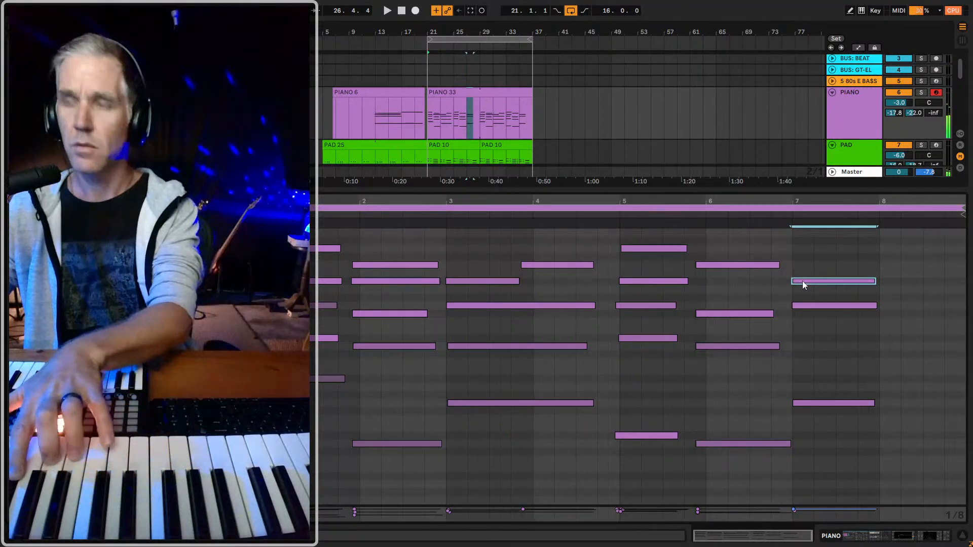
left_click(834, 306)
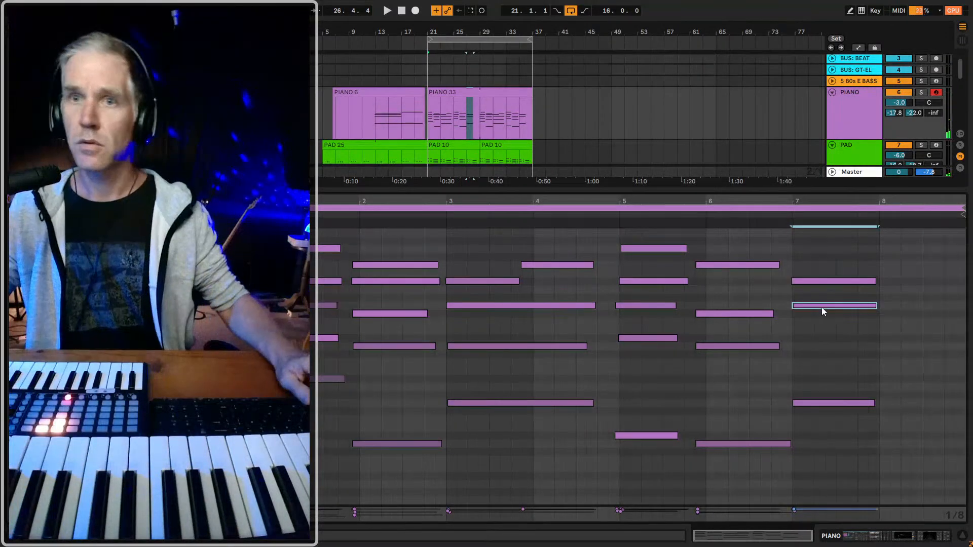
left_click_drag(860, 307, 932, 308)
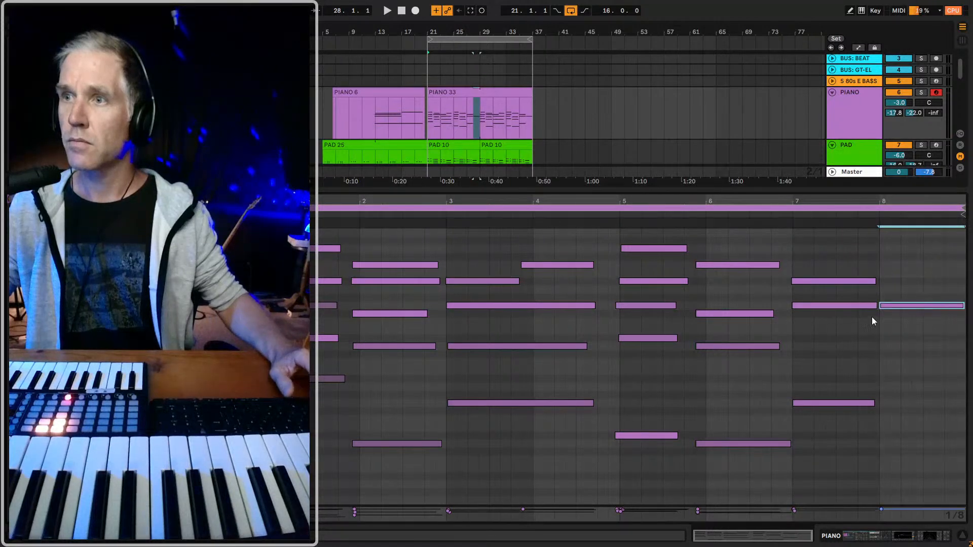
- Shift the copied note to start slightly ahead of bar 8 and adjust its velocity, replaying from late bar 6 to check it
left_click(773, 293)
key("space")
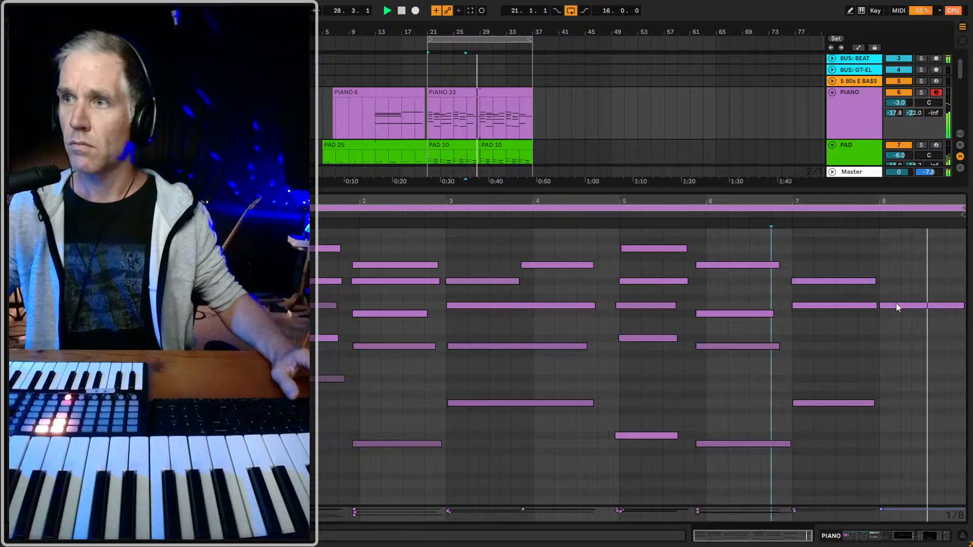
left_click_drag(895, 307, 884, 310)
left_click(769, 294)
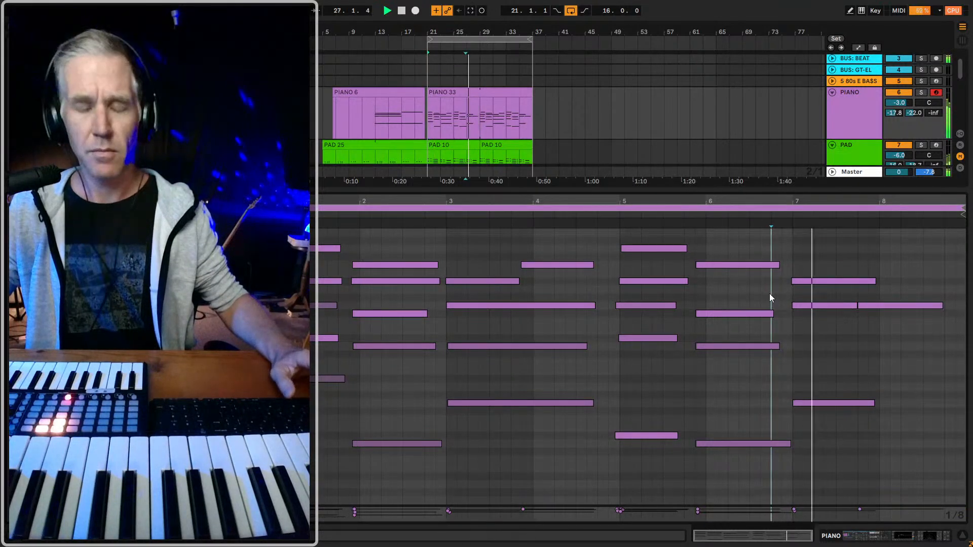
left_click(891, 306)
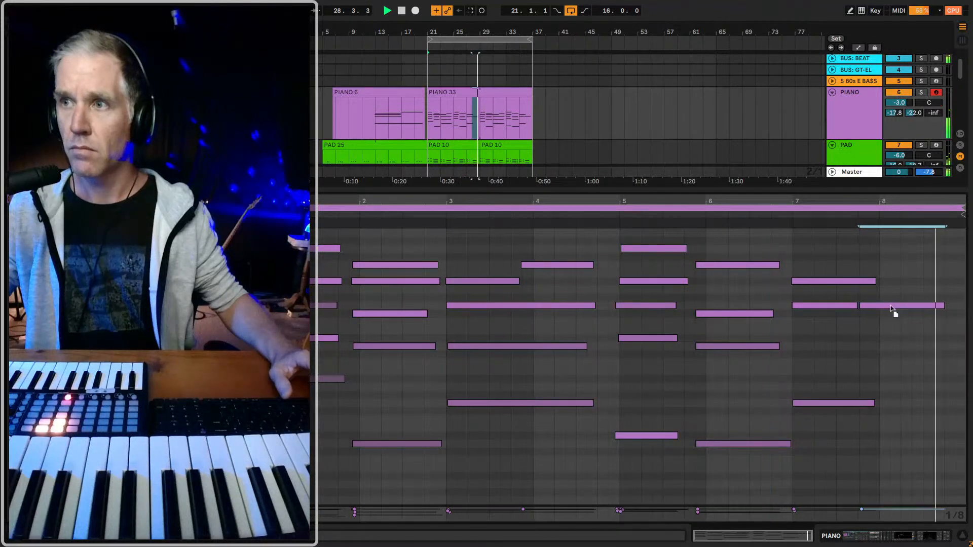
left_click_drag(891, 307, 898, 306)
left_click(782, 303)
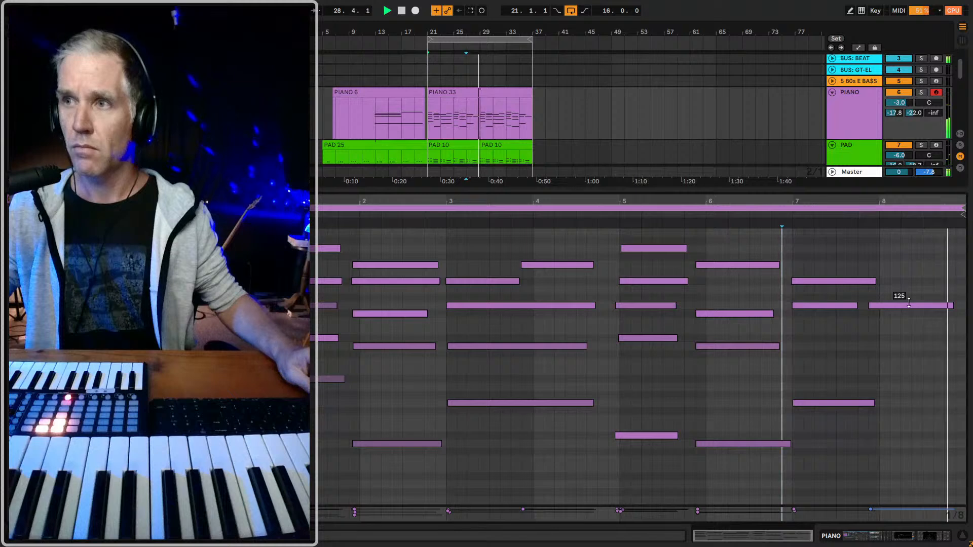
left_click_drag(908, 302, 908, 308)
key("space")
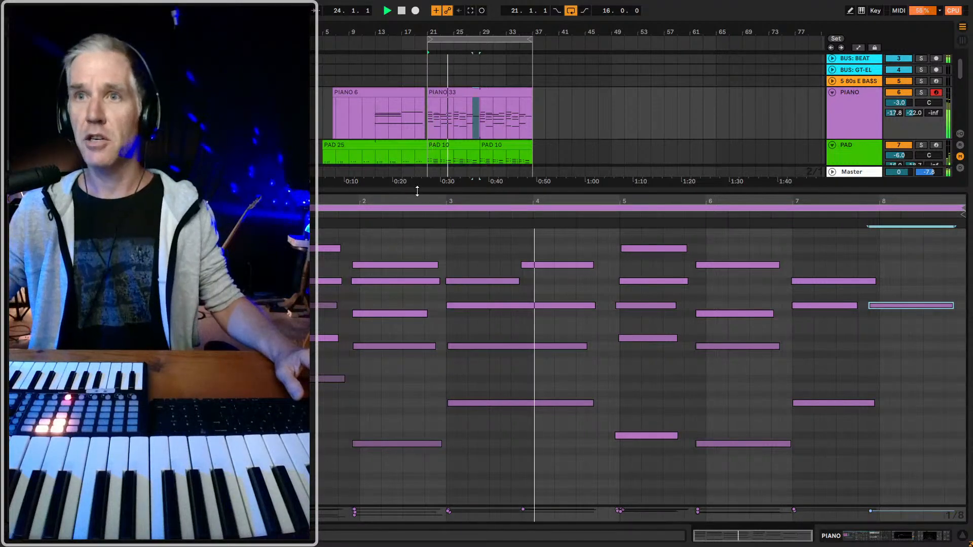
- Shrink the note editor and fold all tracks in the arrangement
left_click_drag(416, 197, 523, 358)
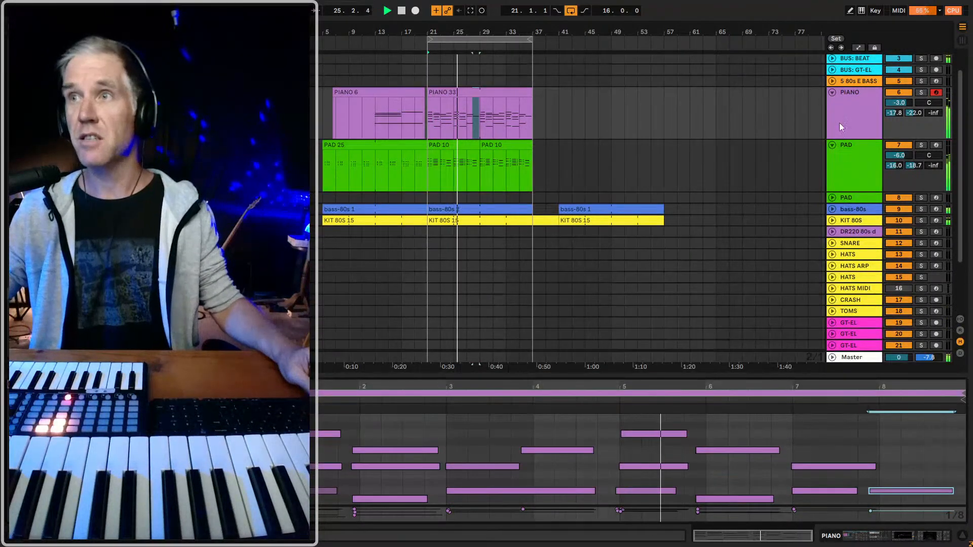
left_click(832, 93, "alt")
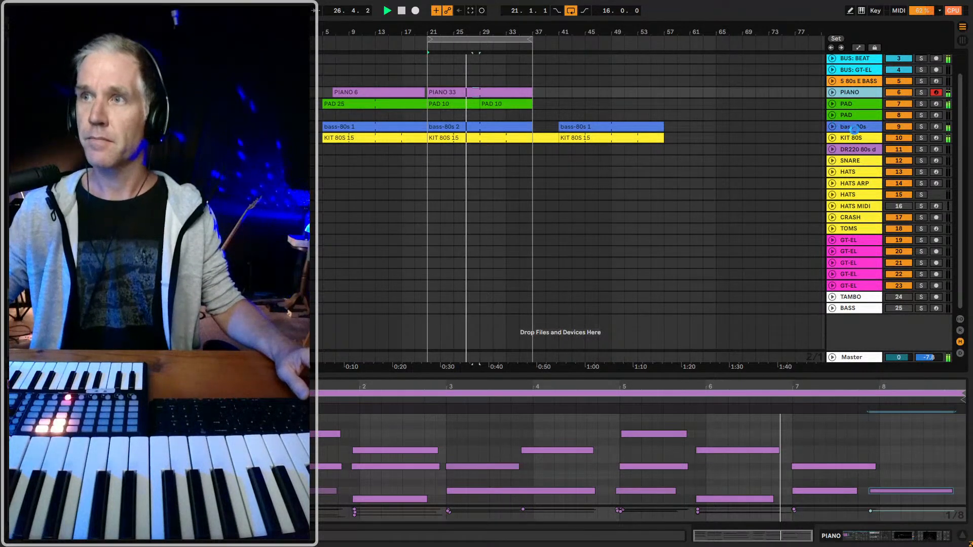
- Unfold the bass-80s track, set its volume to -12 dB and fold it again
left_click(853, 126)
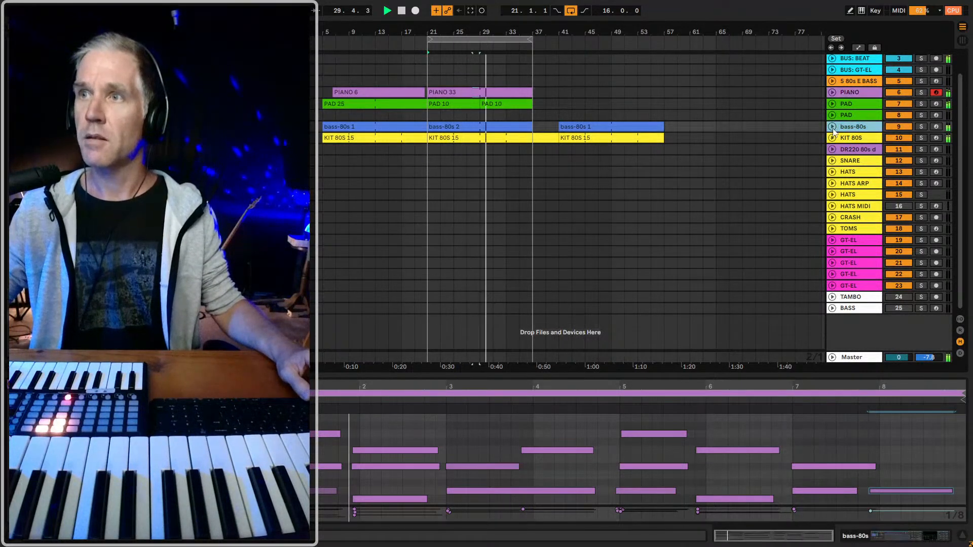
key("Right")
type("-12")
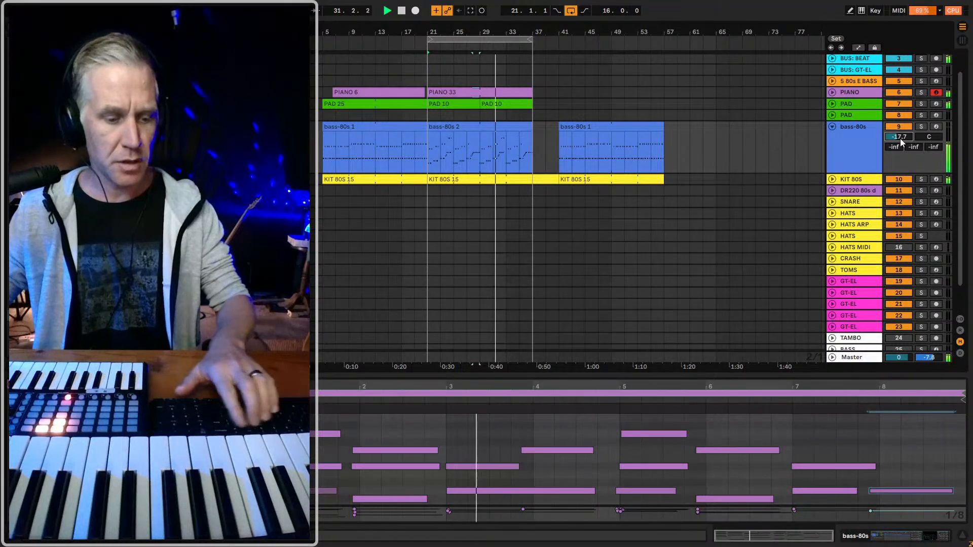
key("Return")
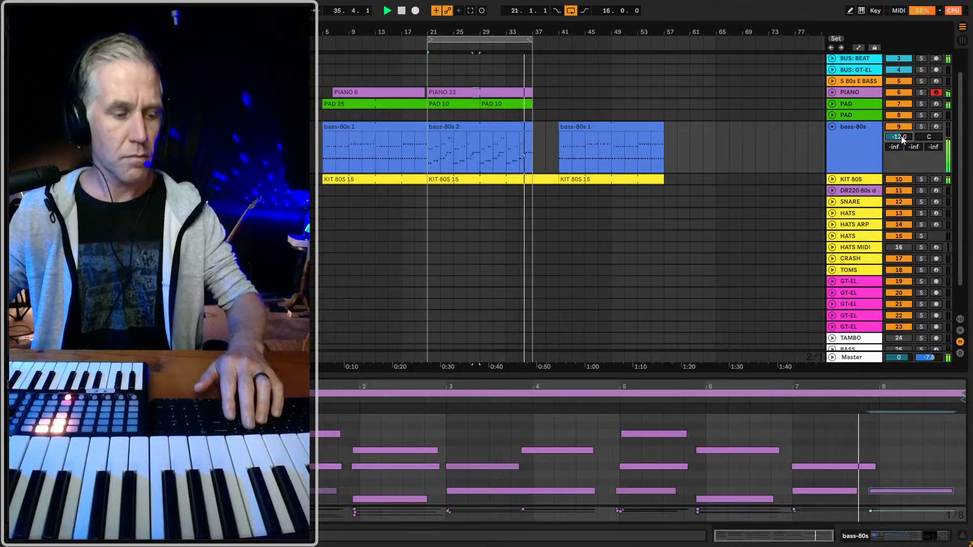
left_click(832, 127)
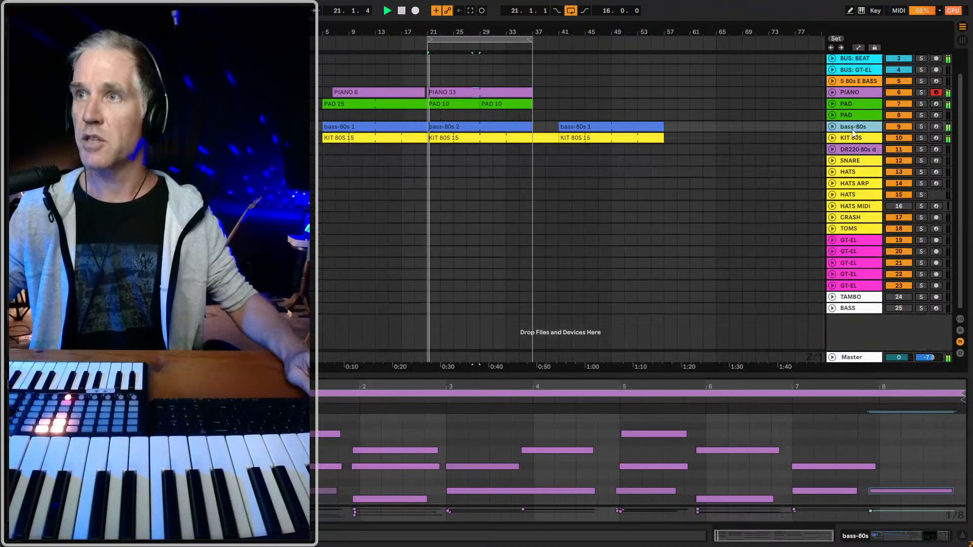
- Unfold the KIT 80S and bass-80s tracks and set the bass-80s volume to -15 dB
left_click(831, 138)
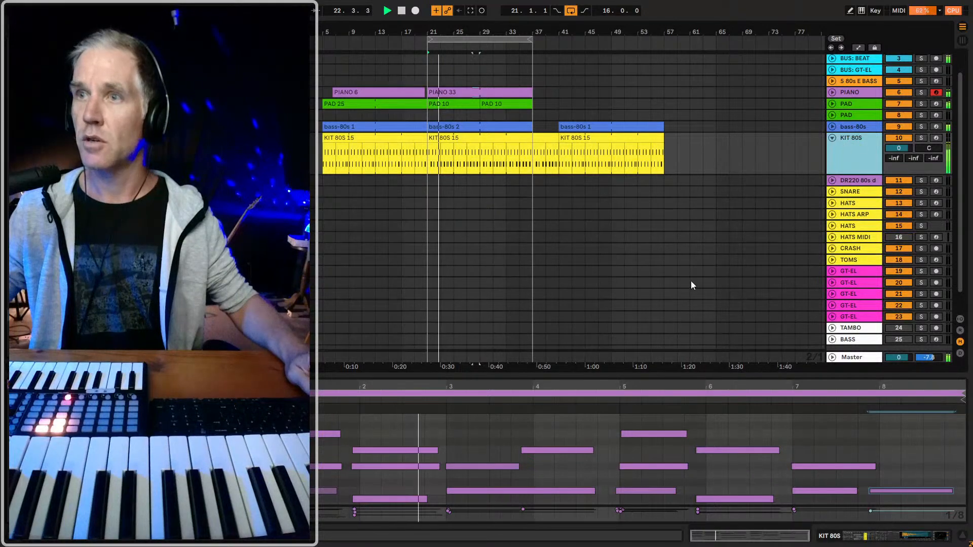
left_click(831, 126)
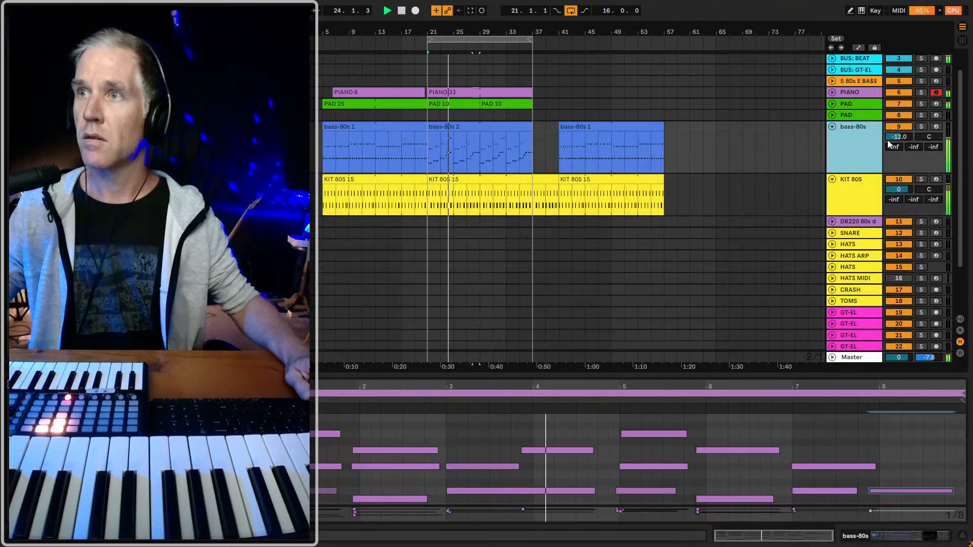
left_click_drag(900, 136, 900, 136)
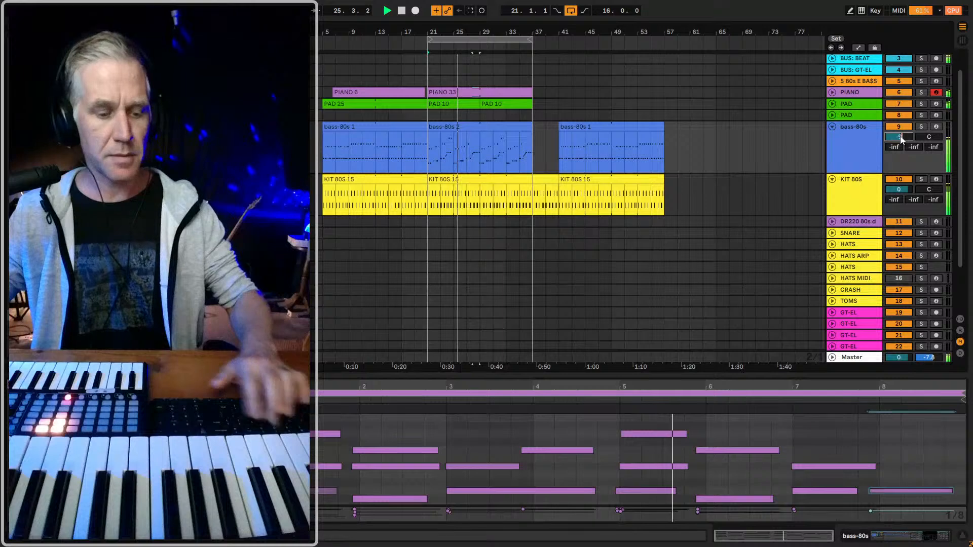
key("Return")
type("-15")
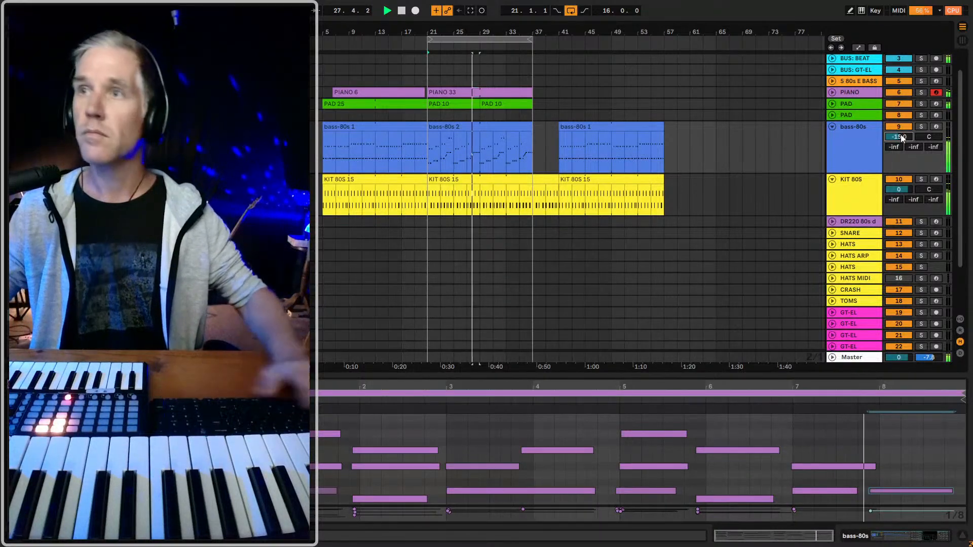
key("Return")
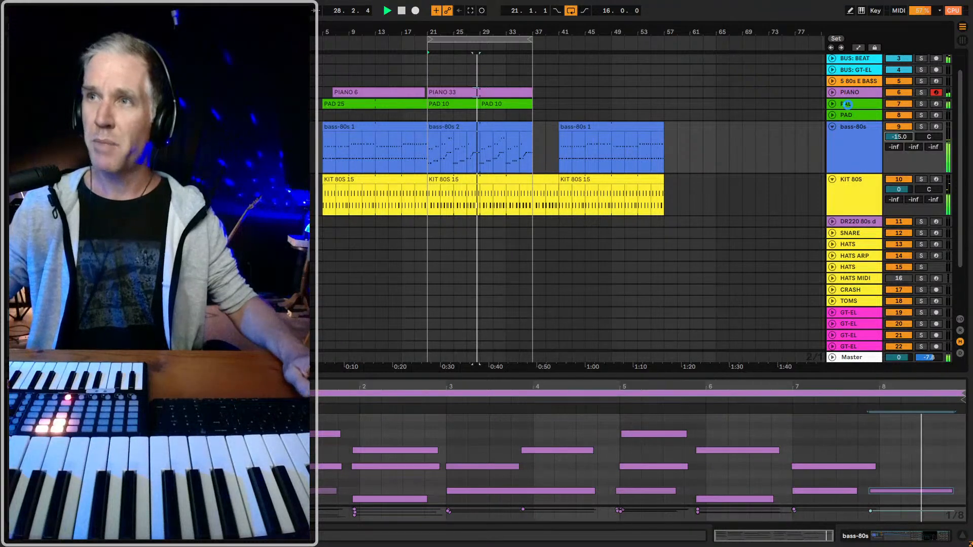
- Stop playback and move the empty 80s E BA$S and second PAD tracks below the last GT-EL track
double_click(847, 104)
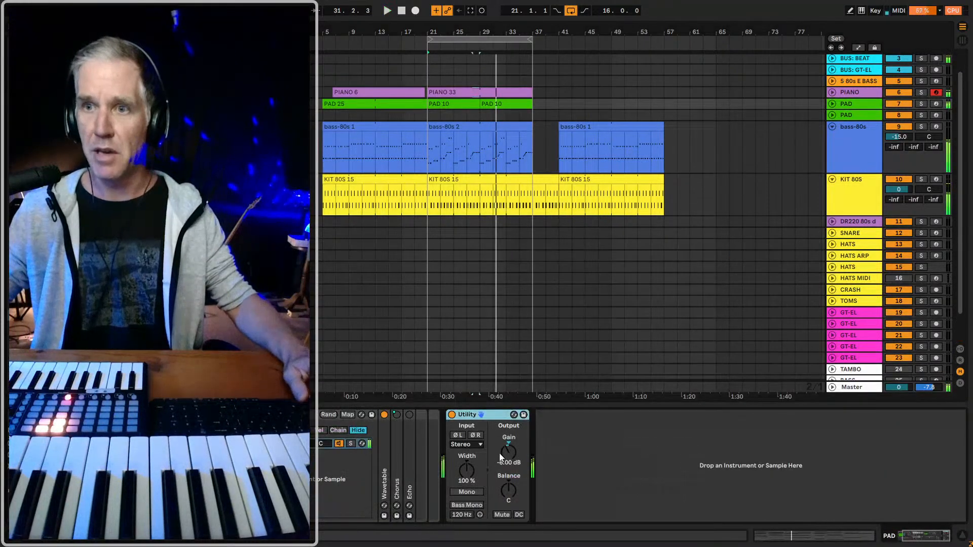
left_click(857, 114)
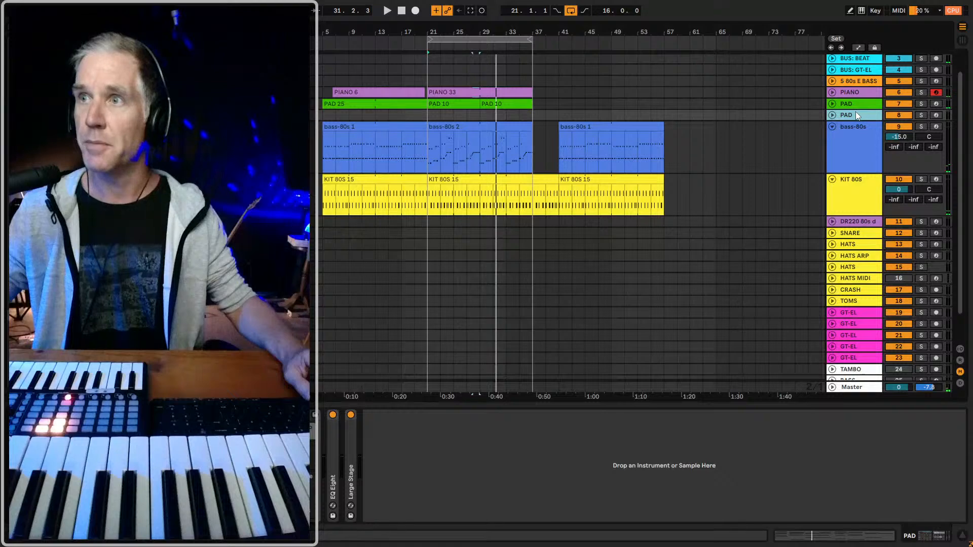
left_click(847, 74)
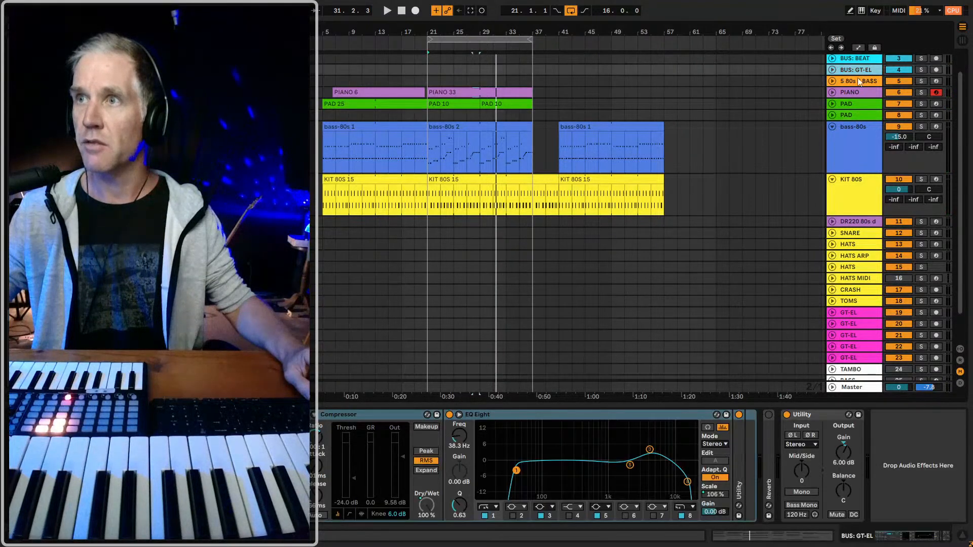
left_click_drag(847, 80, 840, 364)
left_click(854, 116, "shift")
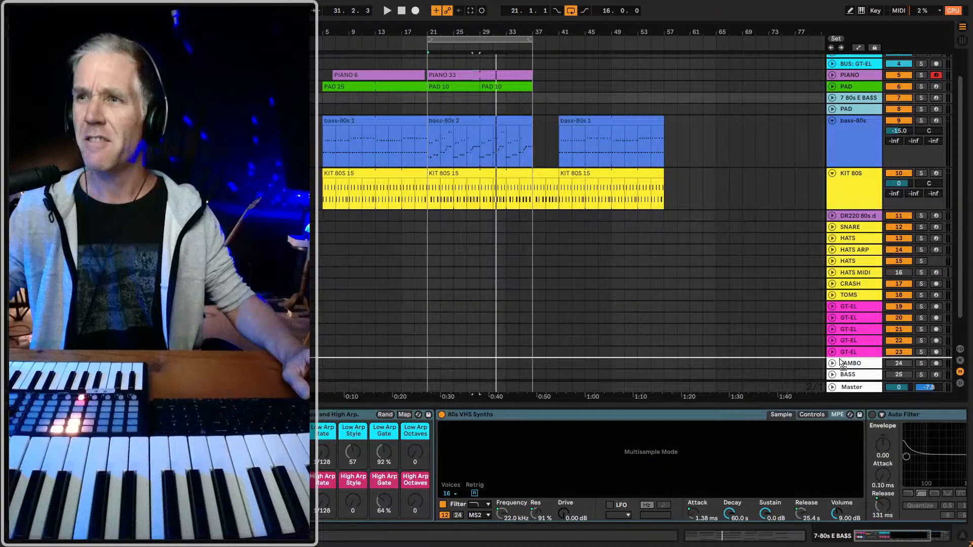
left_click_drag(751, 351, 751, 352)
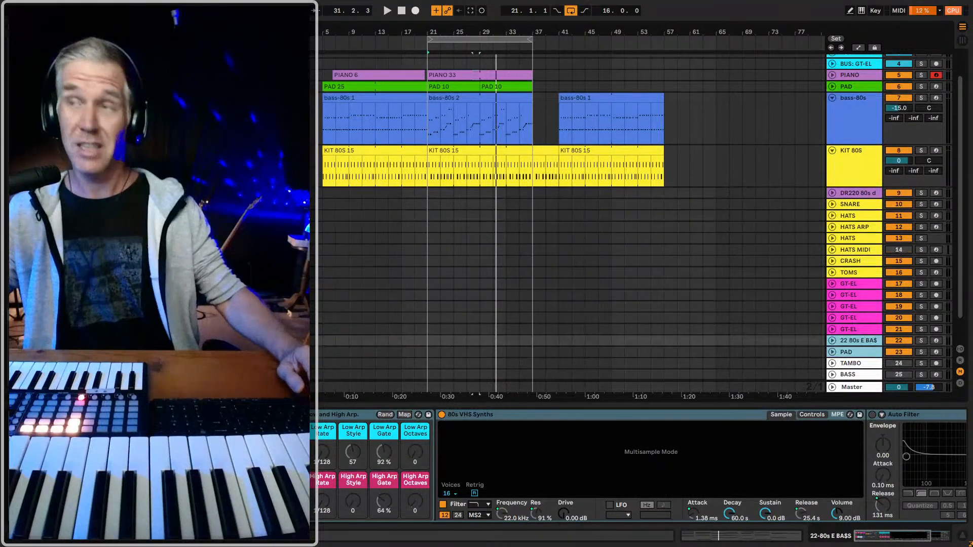
- Fold all tracks again so the reordered track list is compact
left_click(848, 119)
left_click(831, 90)
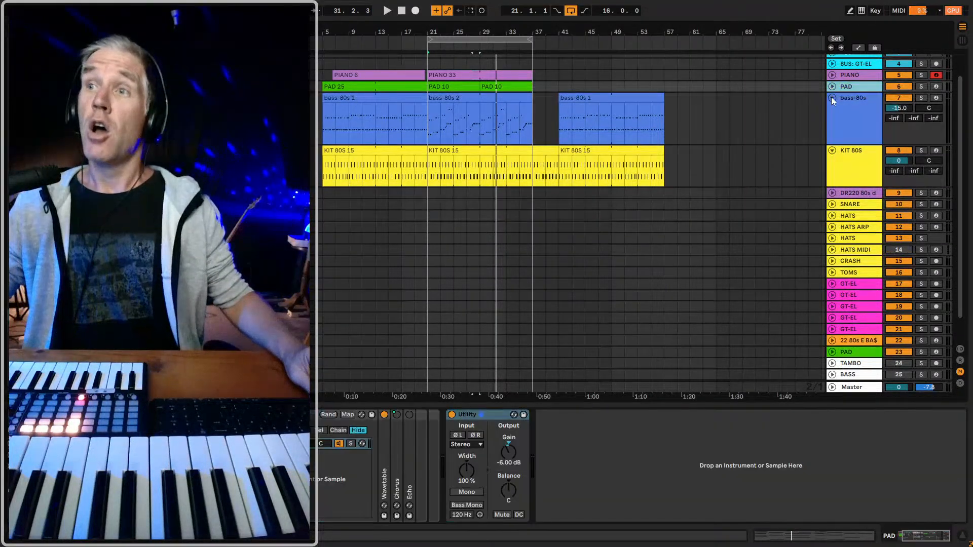
left_click(831, 99, "alt")
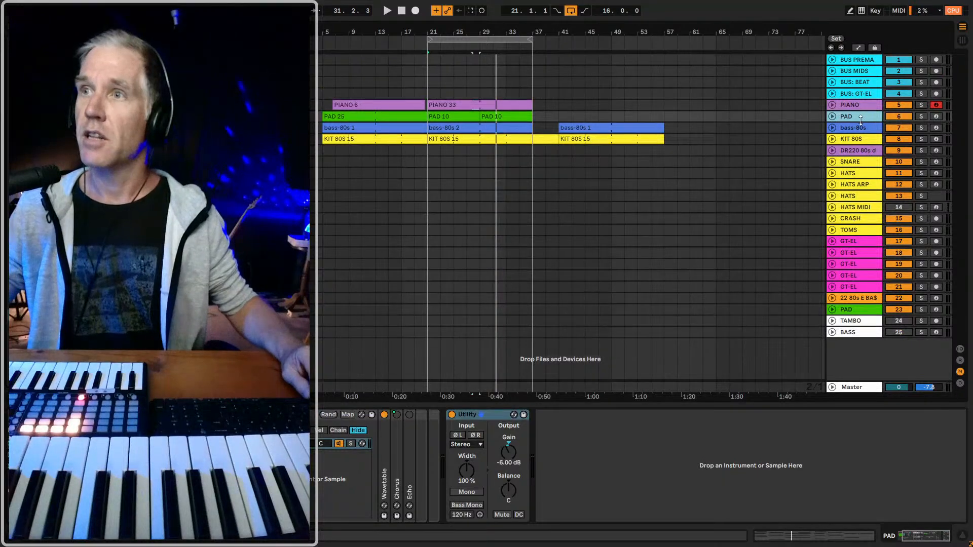
left_click(856, 108)
left_click(858, 163)
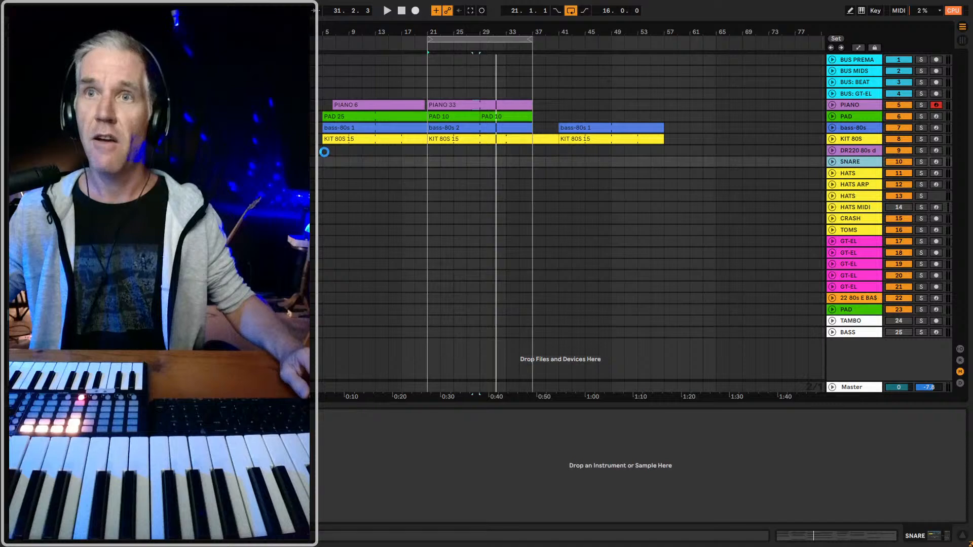
- Play the arrangement from bar 5 and rename the bass-80s track as BASS
left_click_drag(325, 30, 340, 31)
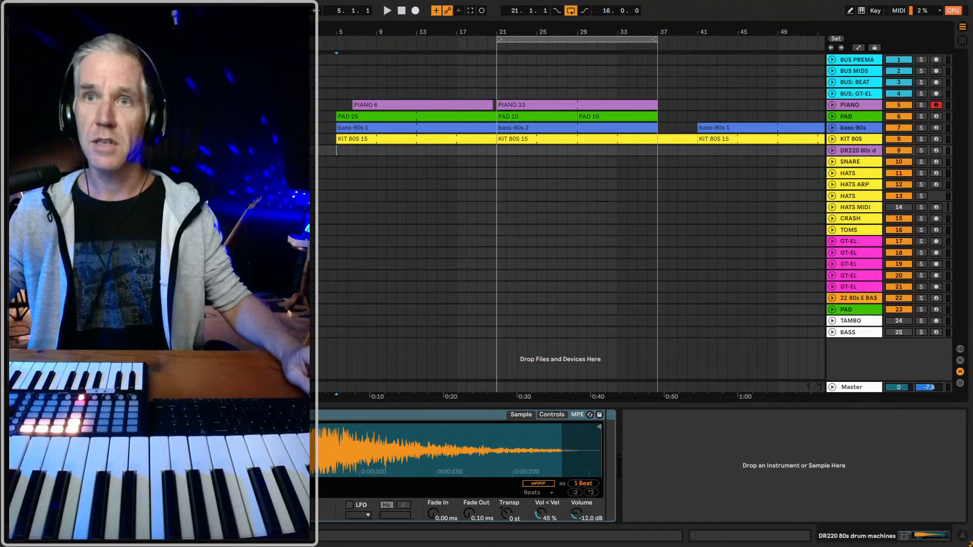
scroll(568, 218, "right", 9)
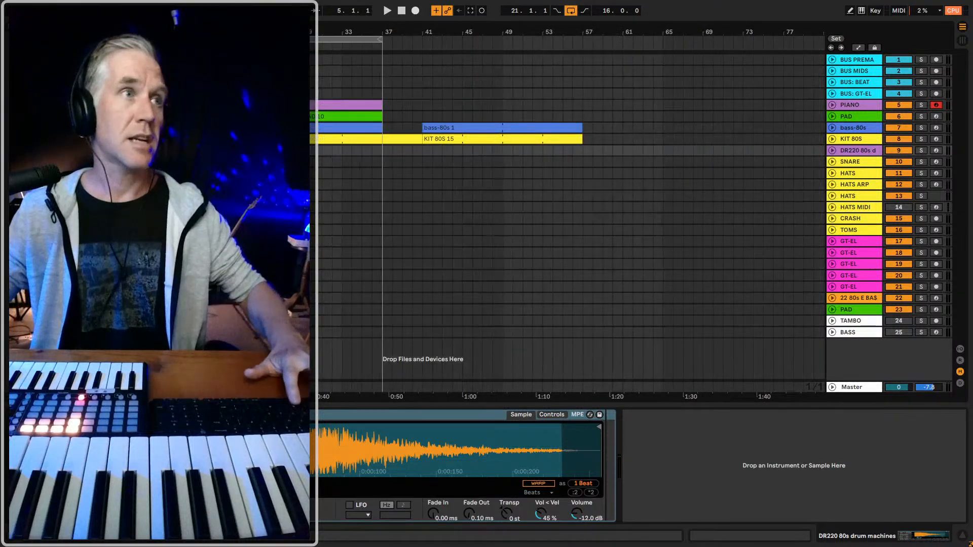
scroll(567, 218, "left", 8)
left_click_drag(267, 181, 334, 180)
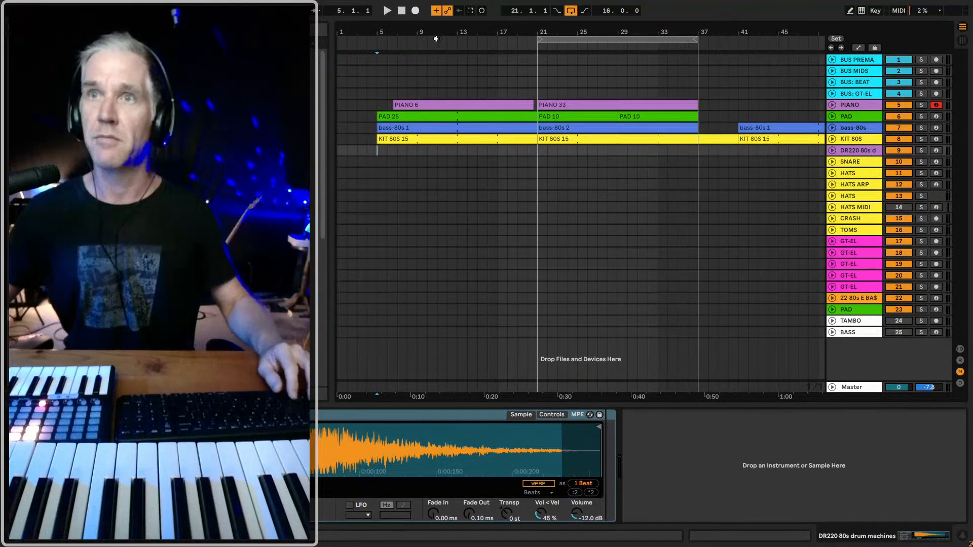
left_click_drag(435, 34, 412, 11)
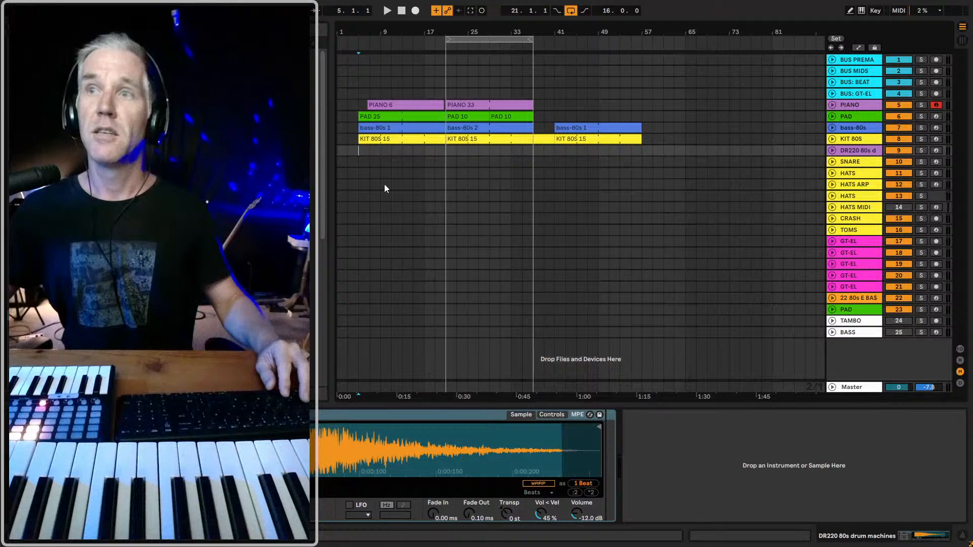
left_click(846, 127)
key("ctrl+r")
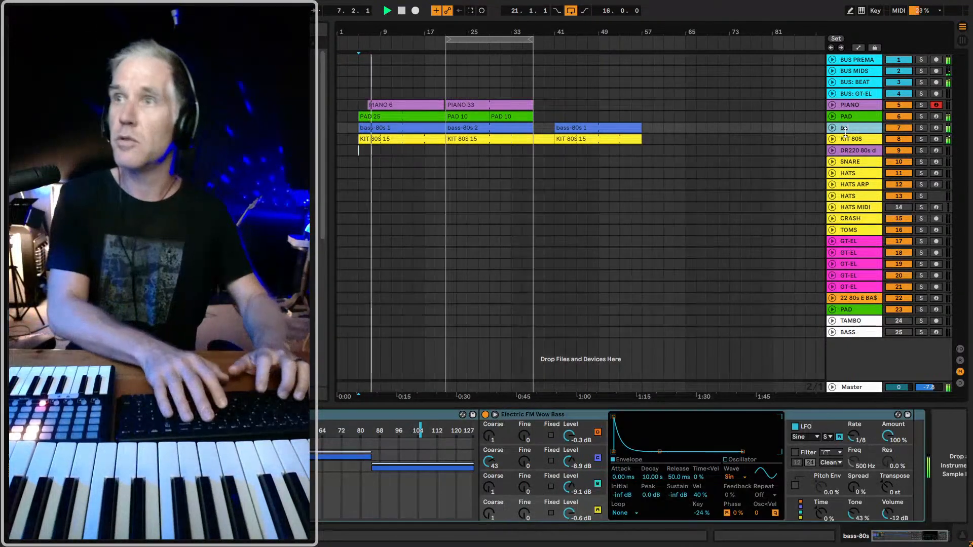
type("BASS")
key("Return")
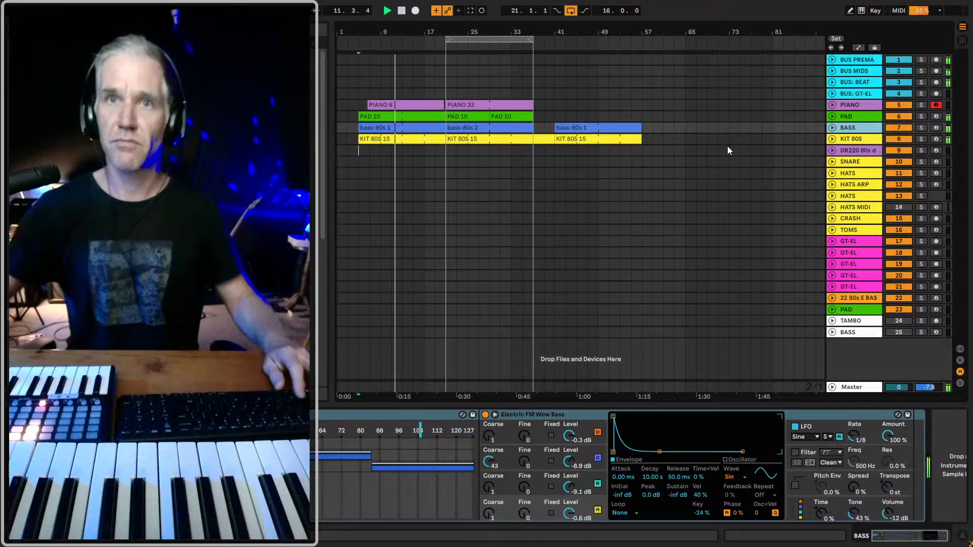
- Unfold the PIANO track, turn on its Echo device and solo the track
left_click_drag(332, 170, 290, 170)
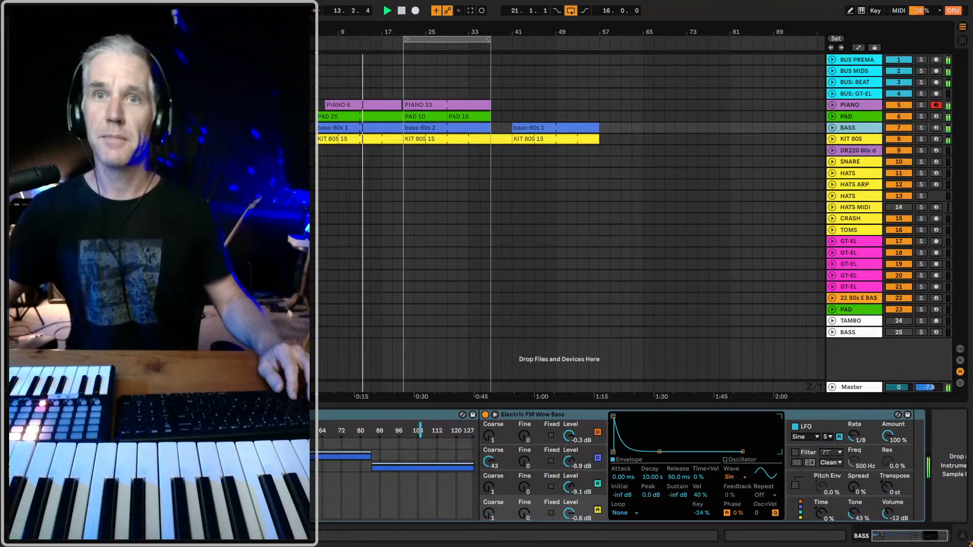
left_click(832, 104)
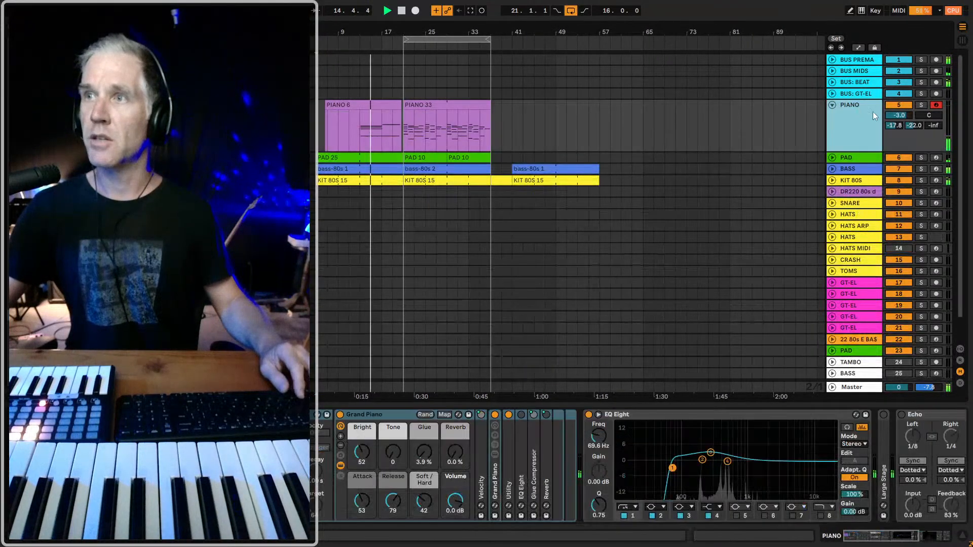
left_click(928, 418)
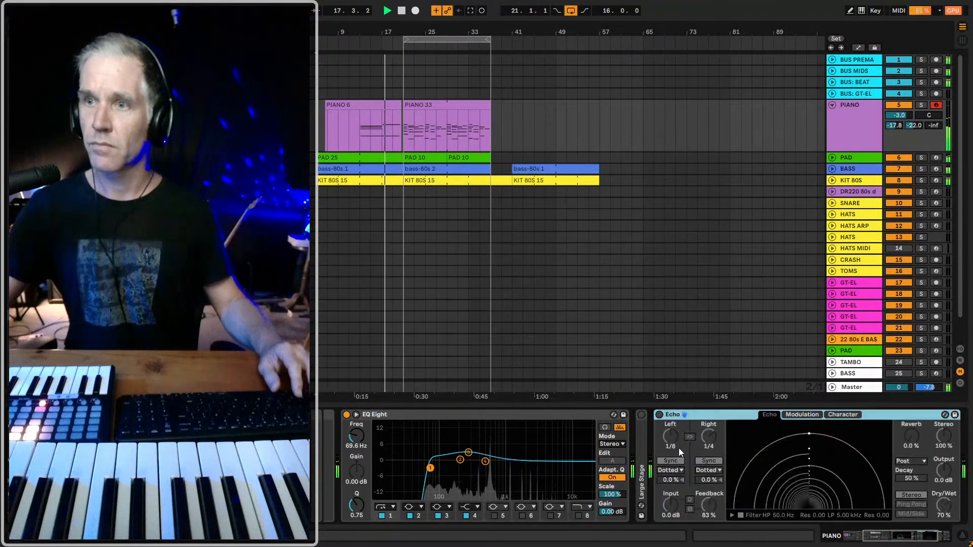
scroll(694, 423, "right", 2)
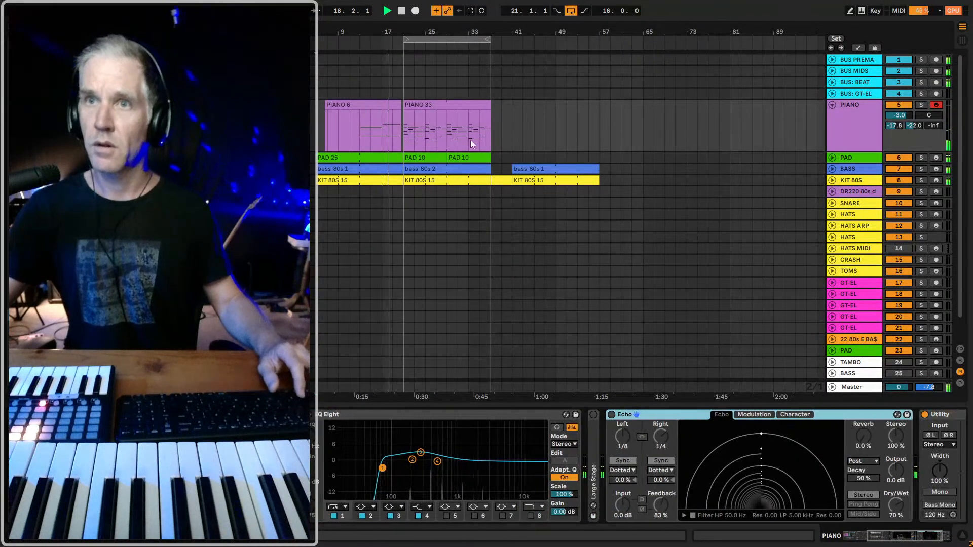
left_click(611, 414)
left_click(920, 105)
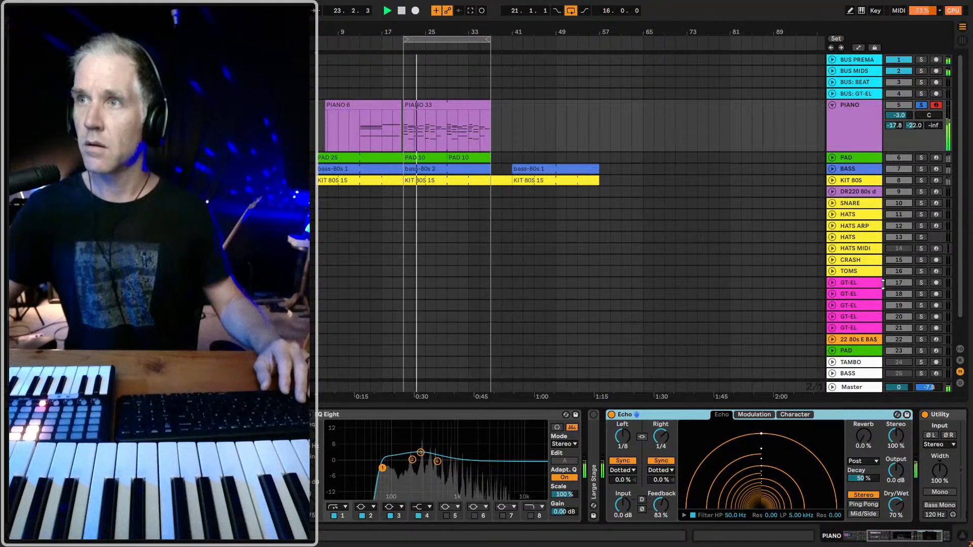
- Set the piano Echo's feedback to 14 %, dry/wet to 34 % and reverb to 72 %
left_click_drag(660, 505, 658, 511)
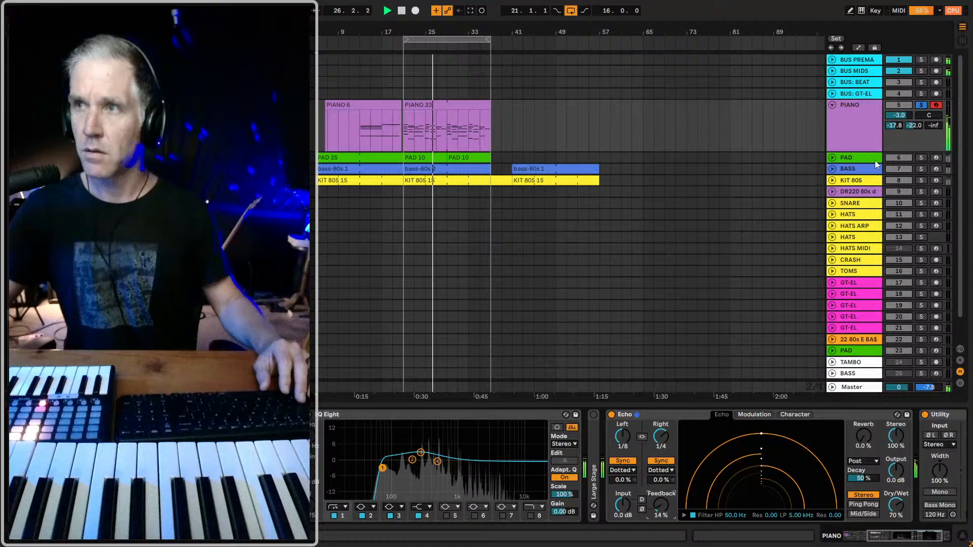
key("Up")
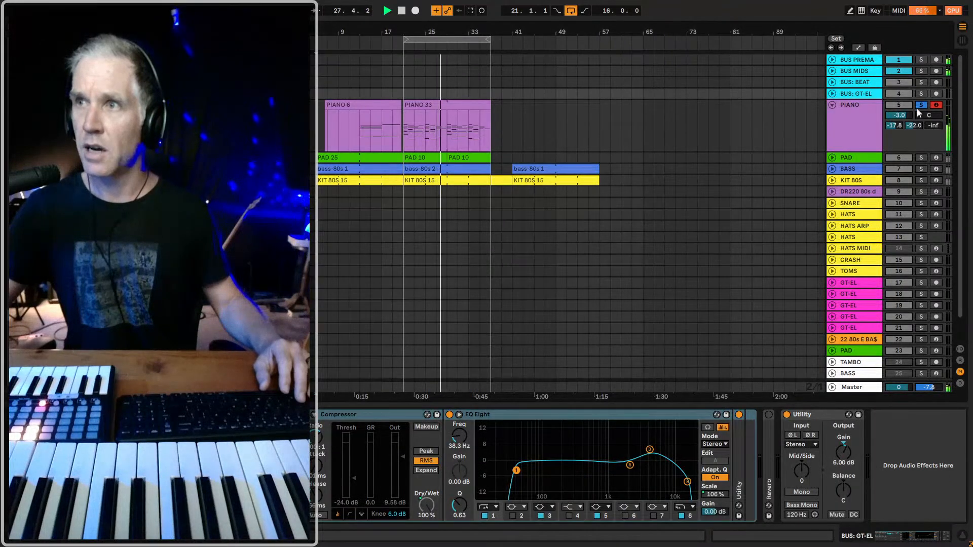
left_click(890, 105)
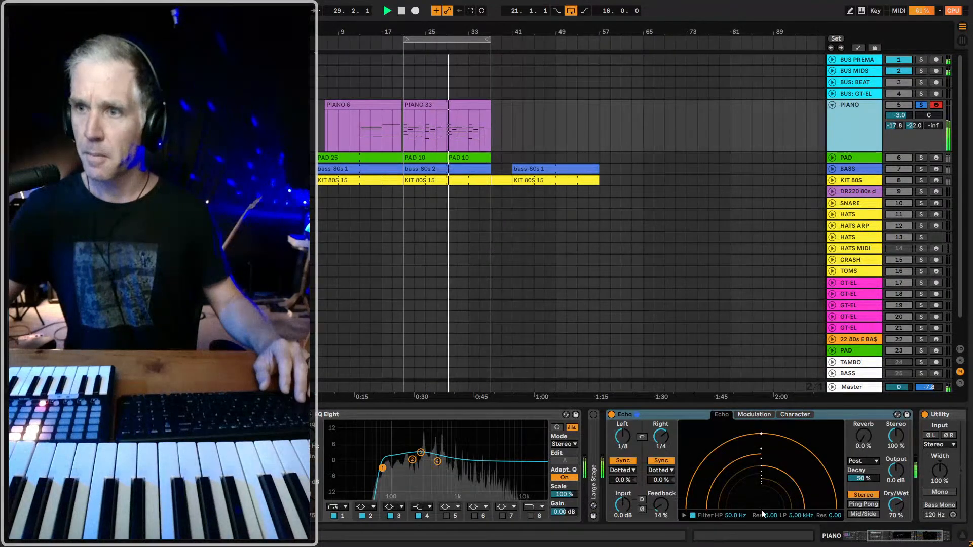
left_click_drag(894, 506, 895, 527)
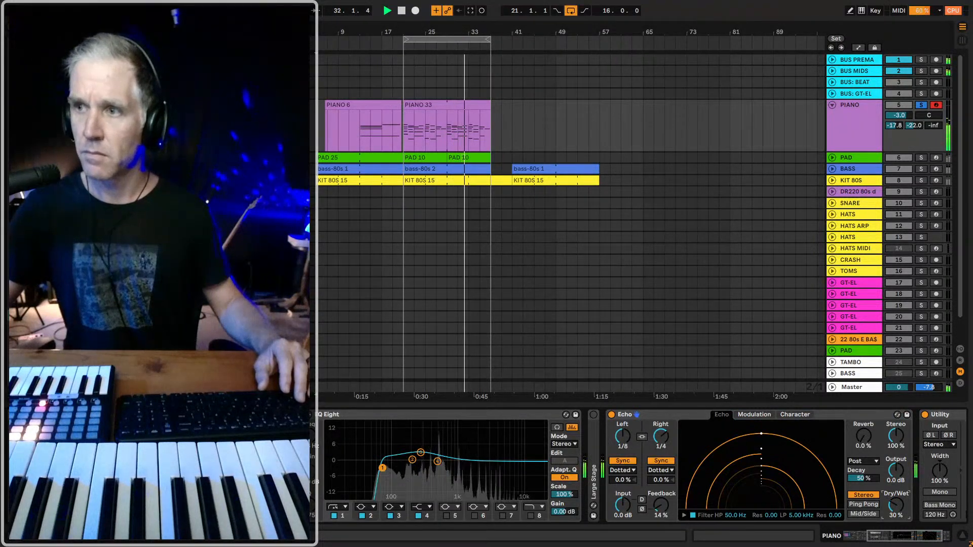
left_click_drag(897, 505, 897, 504)
left_click_drag(863, 437, 863, 400)
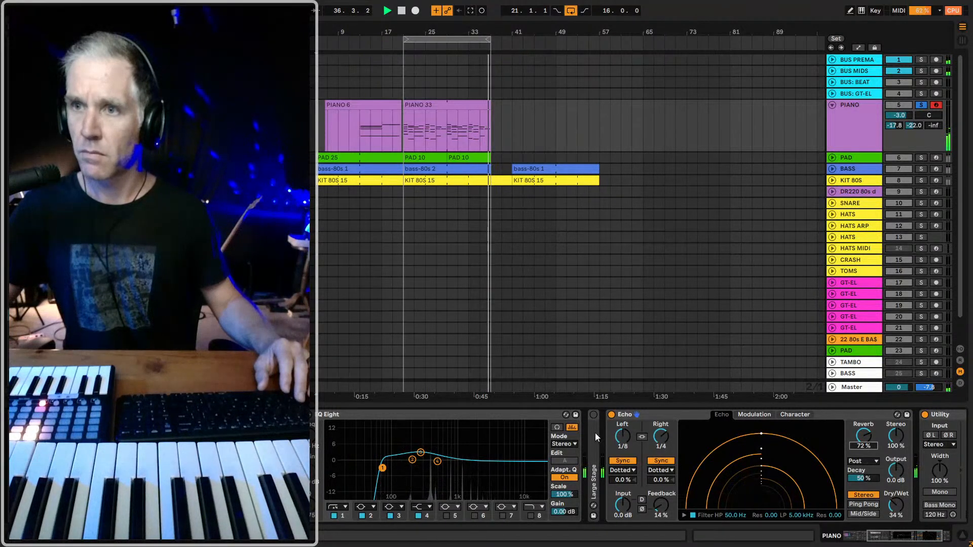
- Delete the Large Stage device from the PIANO chain and turn the track's first two sends down to -inf
key("Delete")
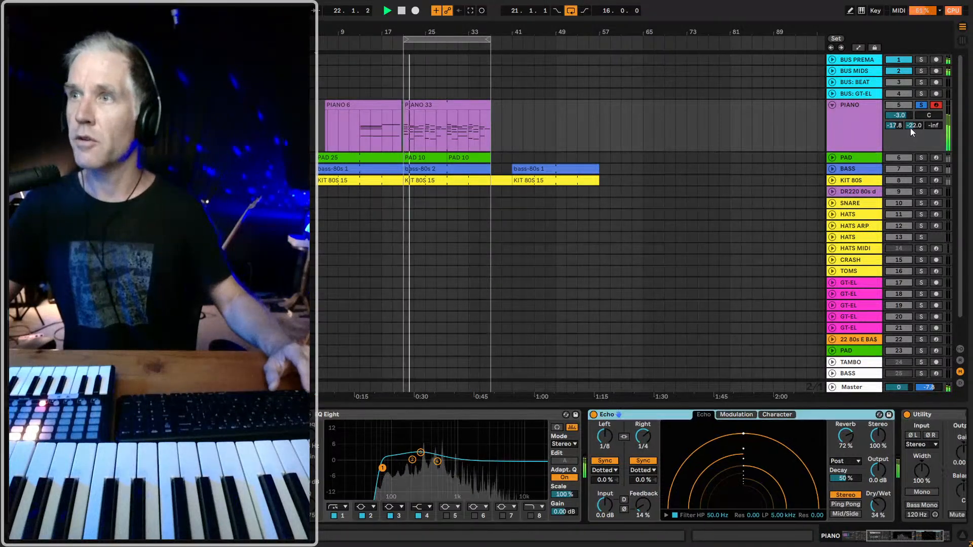
left_click(913, 124)
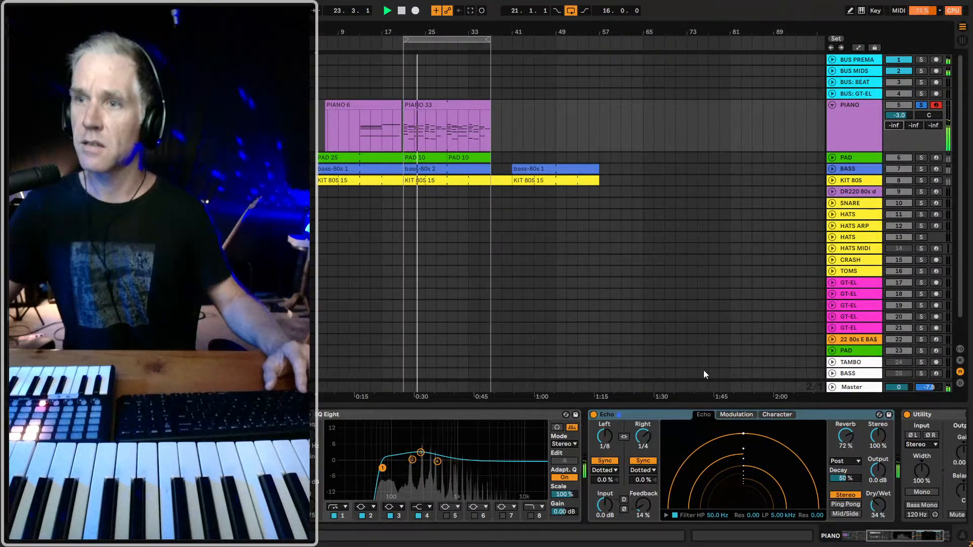
left_click(641, 429)
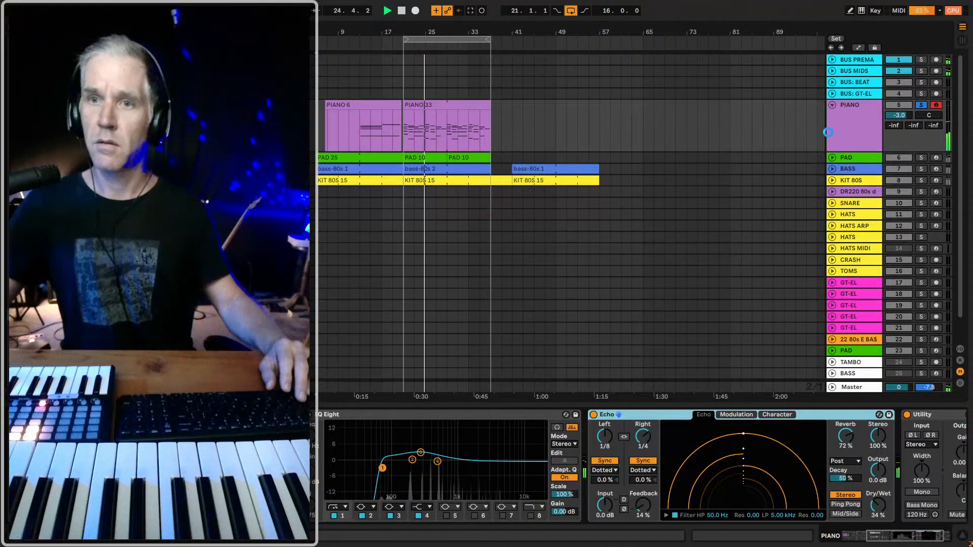
- Unsolo the PIANO track and open the PIANO 33 clip in an enlarged note editor
left_click(920, 105)
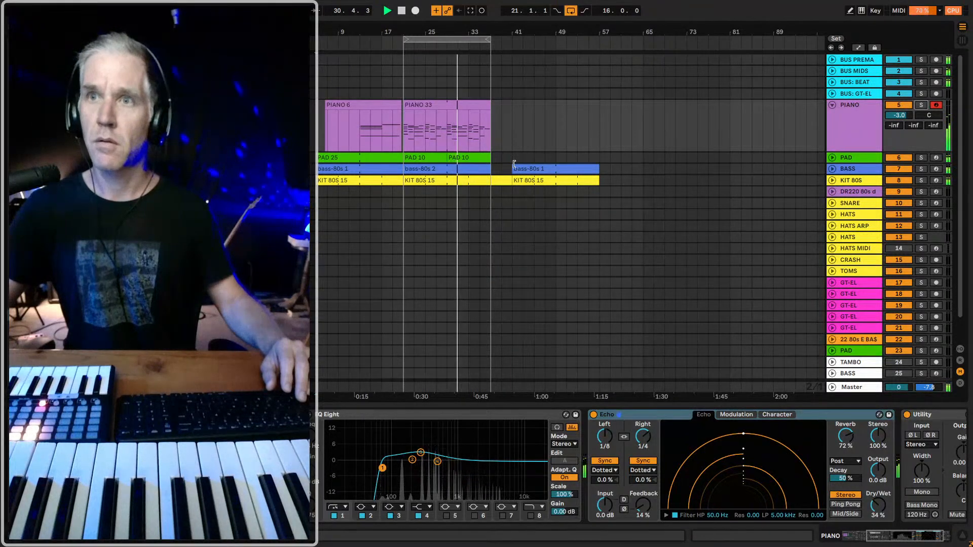
double_click(477, 126)
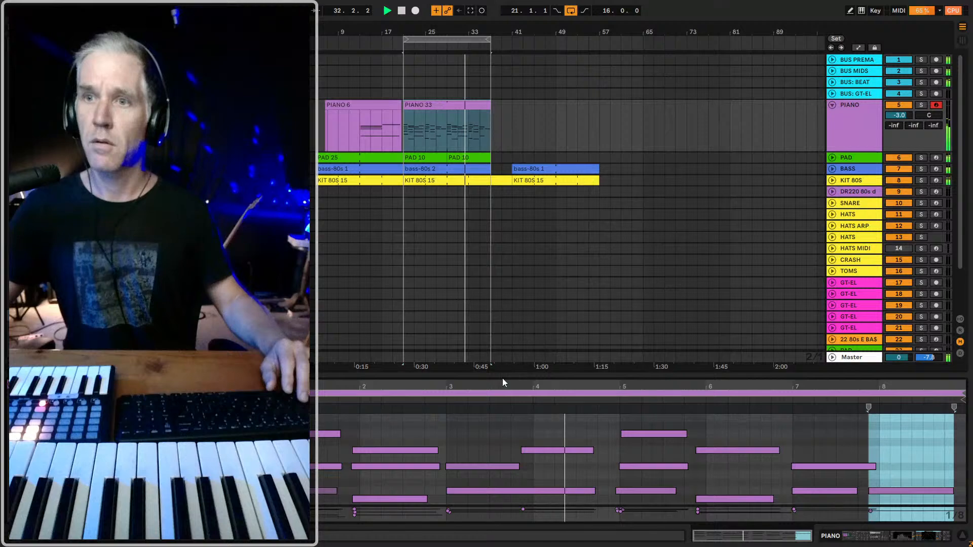
left_click_drag(503, 378, 472, 222)
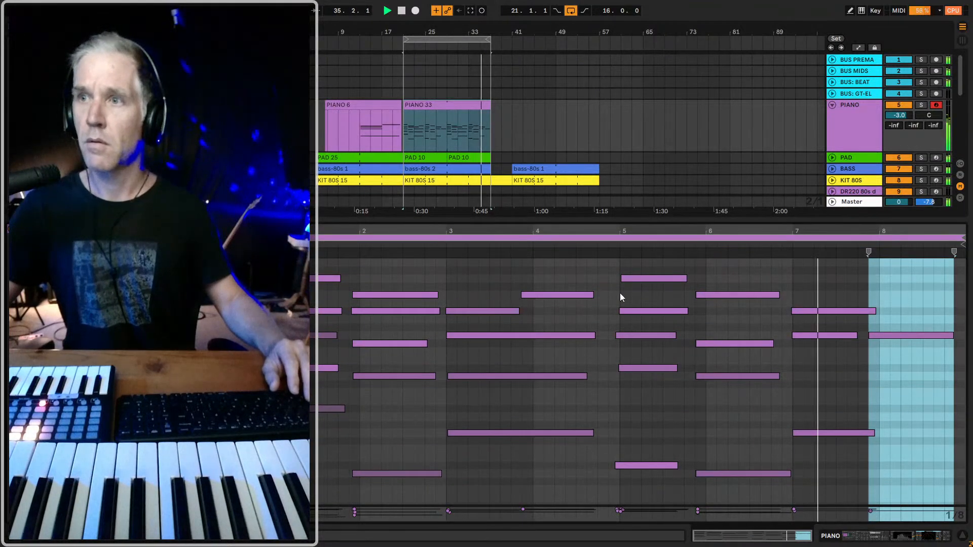
- Quantize the starts and ends of the PIANO 33 chords around bars 2 to 4 and 6 to 8 to 1/16 at 100 %
key("ctrl+a")
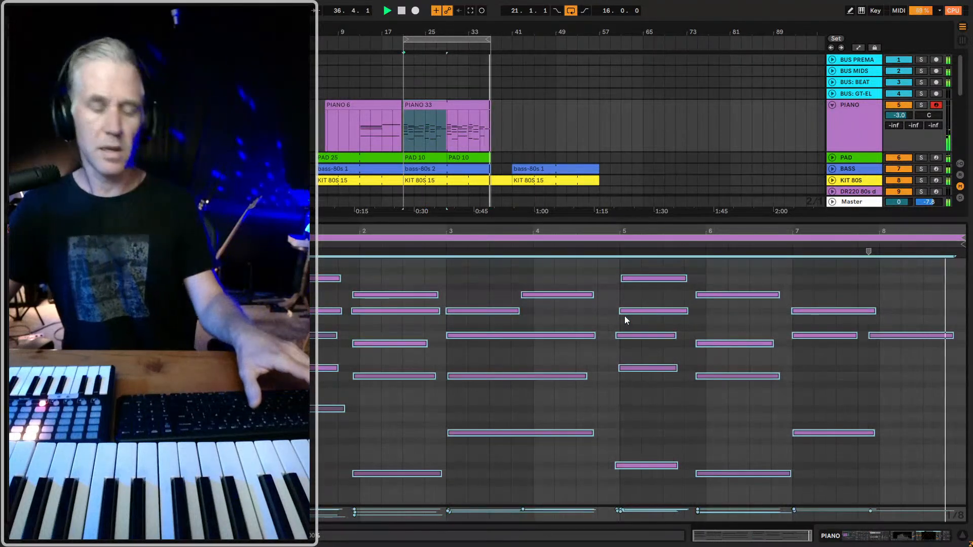
left_click_drag(427, 495, 385, 275)
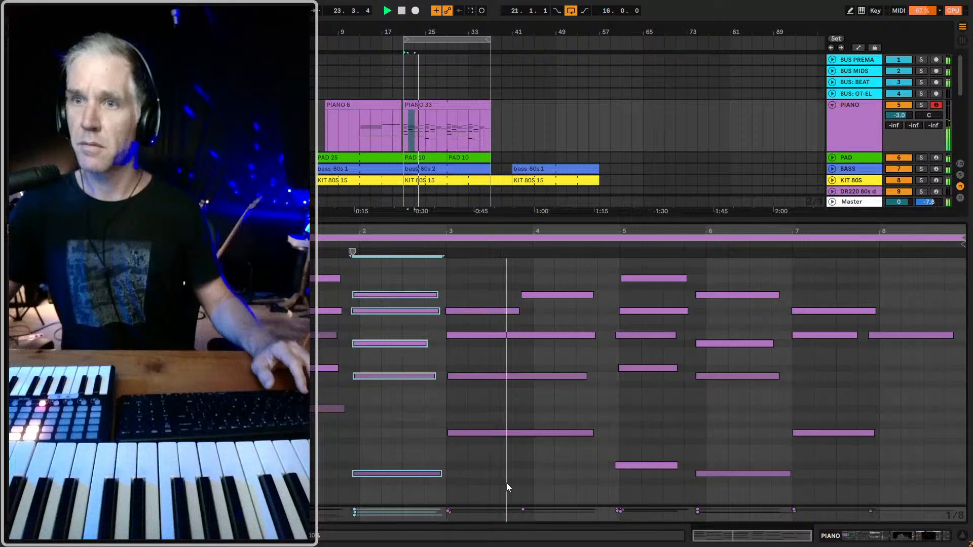
left_click_drag(461, 480, 582, 280)
left_click_drag(704, 279, 889, 497)
key("ctrl+l")
key("ctrl+shift+u")
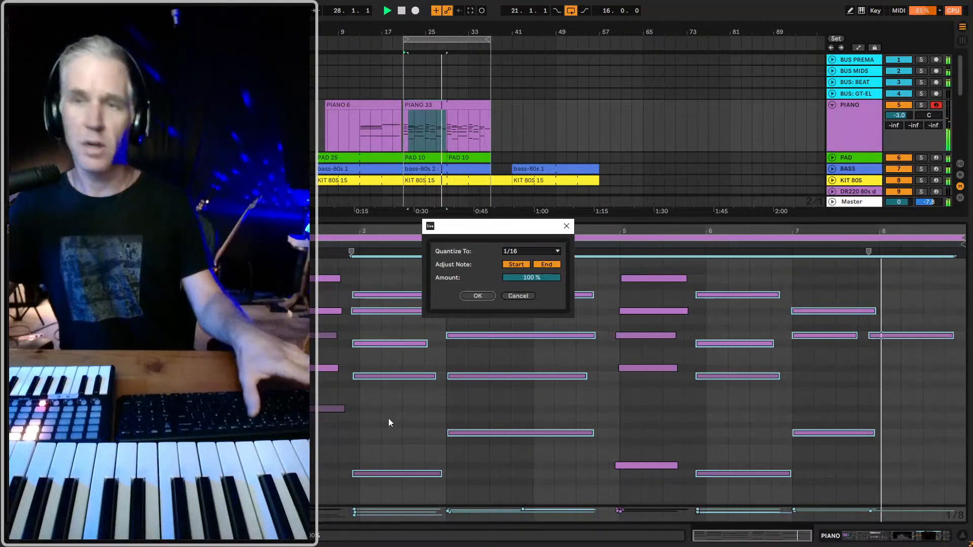
left_click(517, 252)
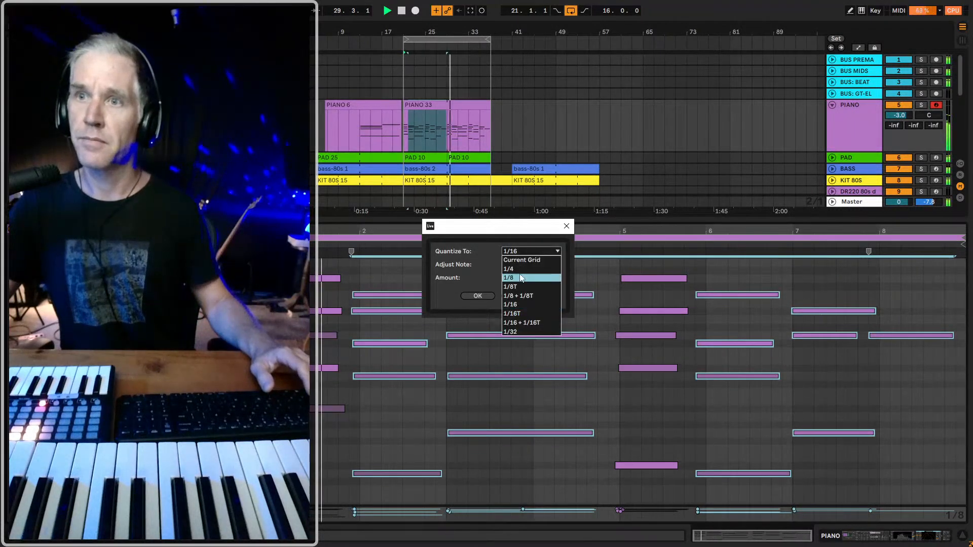
left_click(521, 244)
left_click(477, 296)
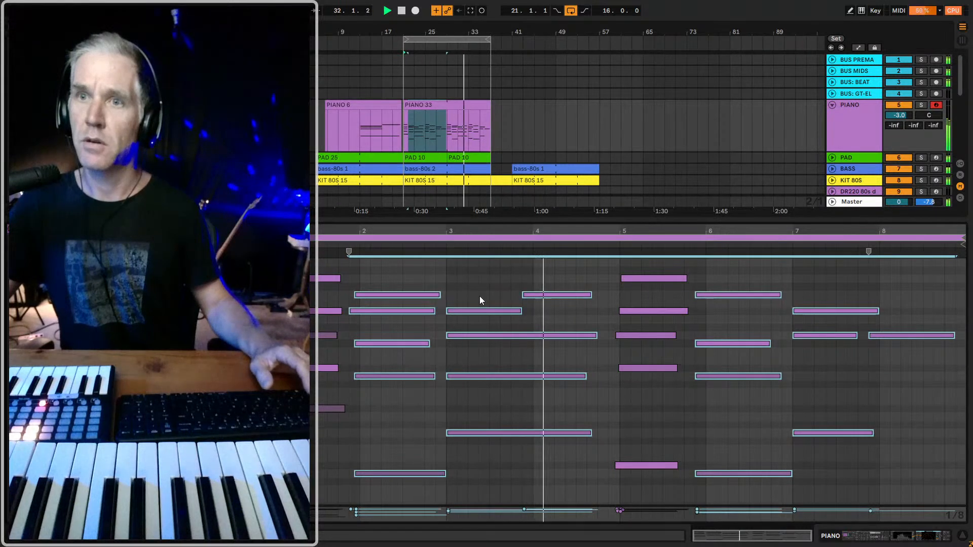
- Move the four late notes of the chord near bar 2 one sixteenth earlier to align the chord, and play it back
left_click(355, 310)
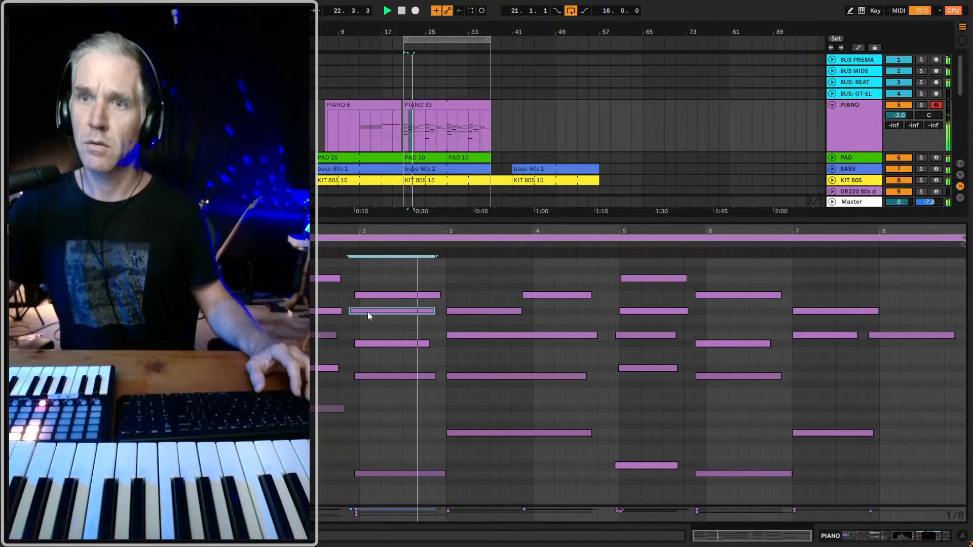
key("space")
left_click(371, 295)
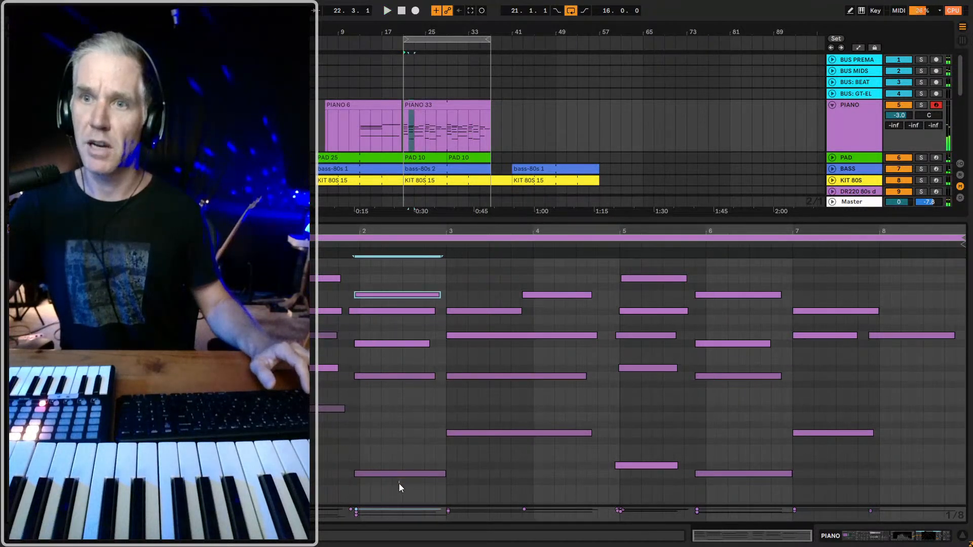
left_click_drag(338, 233, 345, 269)
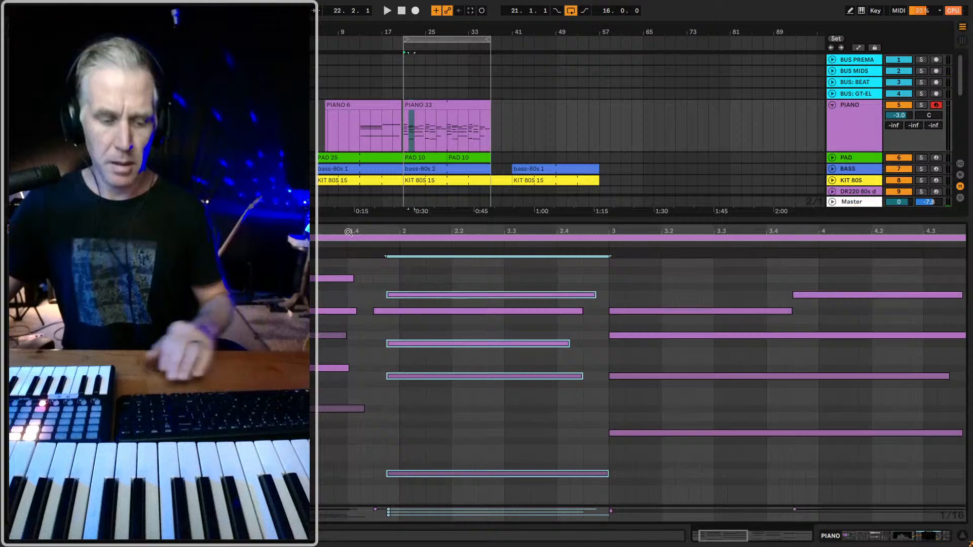
key("Left")
key("space")
left_click_drag(428, 221, 522, 228)
double_click(521, 236)
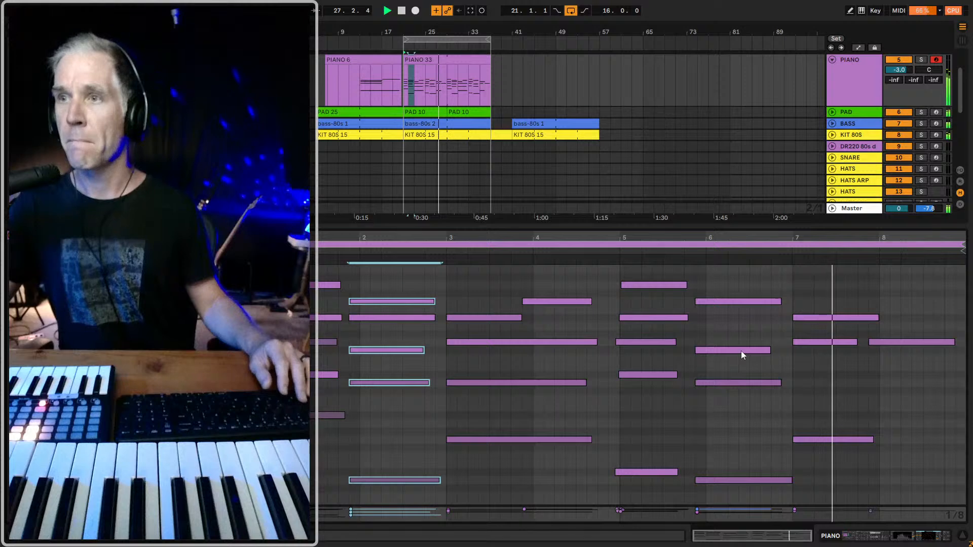
key("space")
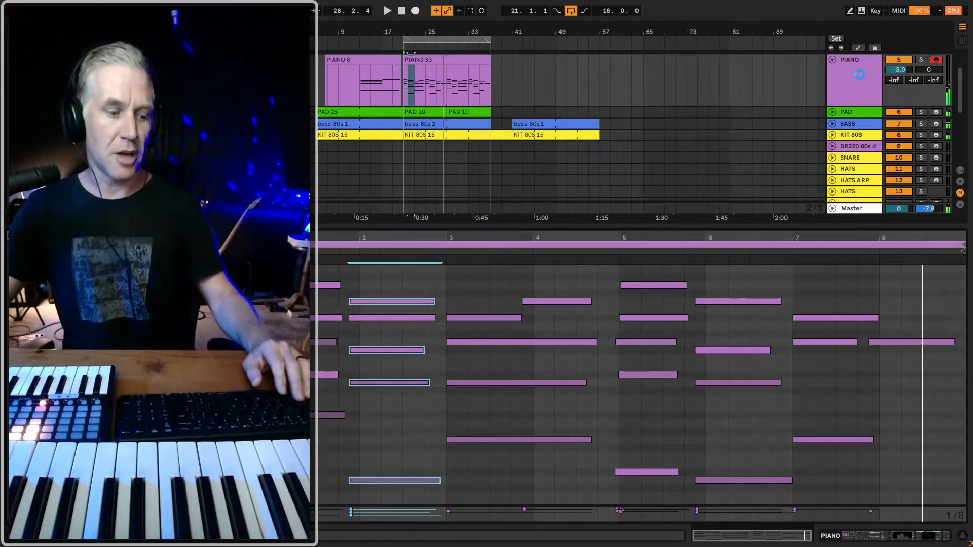
- Listen to the piano soloed from bar 21, restore the full mix and reduce the note editor's height
key("s")
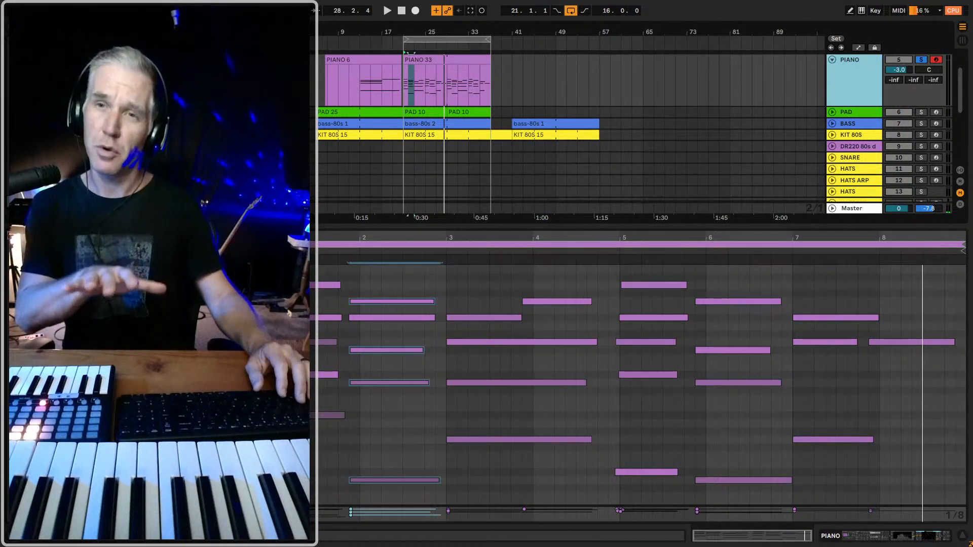
key("space")
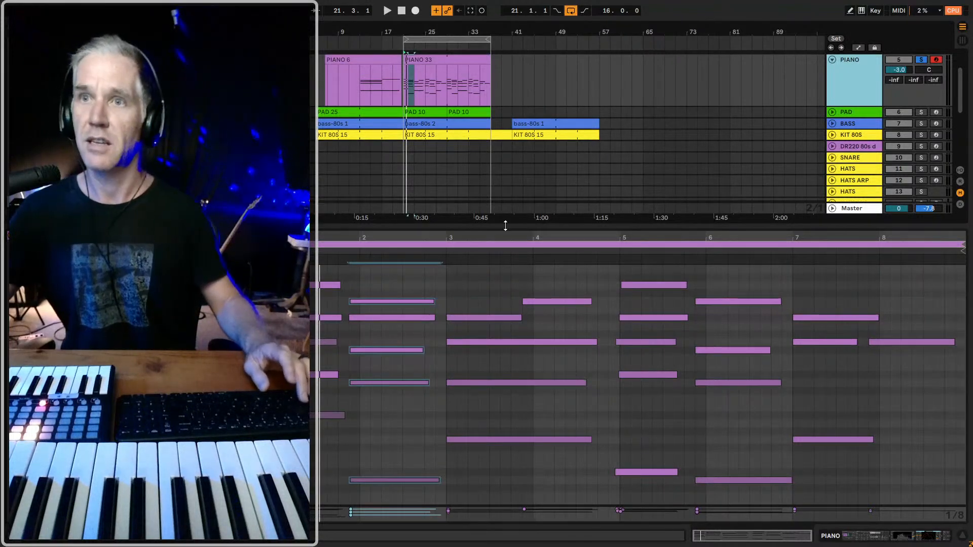
left_click_drag(546, 227, 549, 353)
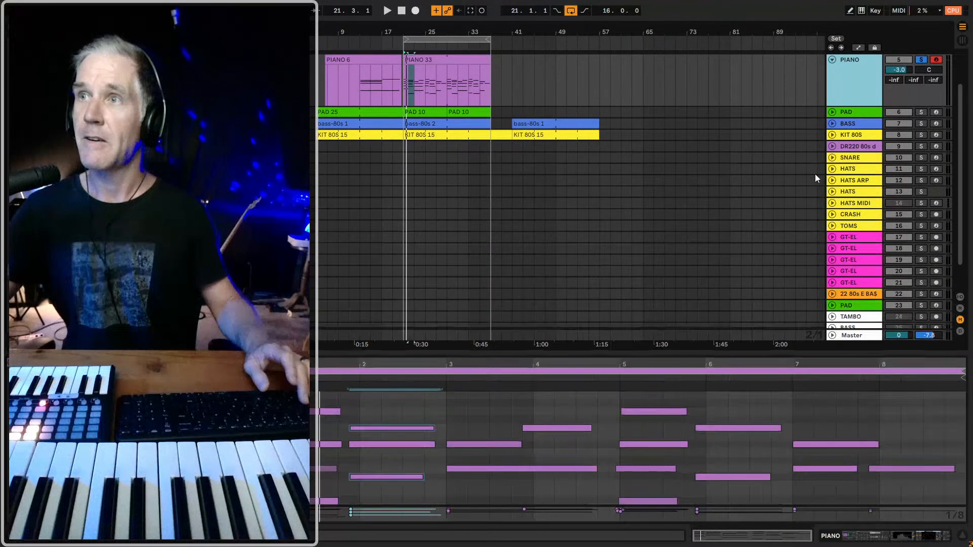
left_click(919, 61)
scroll(351, 219, "up", 3)
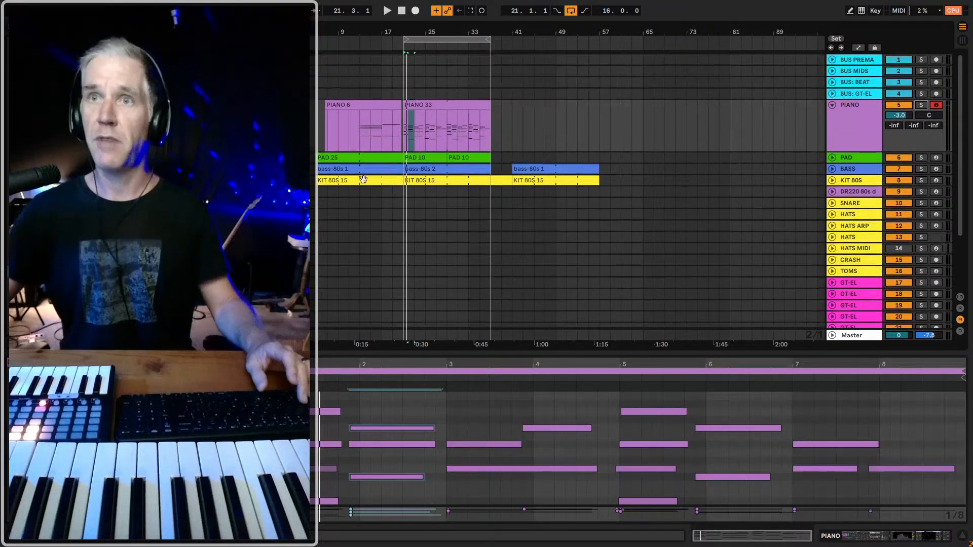
- Play the arrangement from bar 17 and show the Speaker On automation on the unfolded KIT 80S track
left_click(361, 137)
key("space")
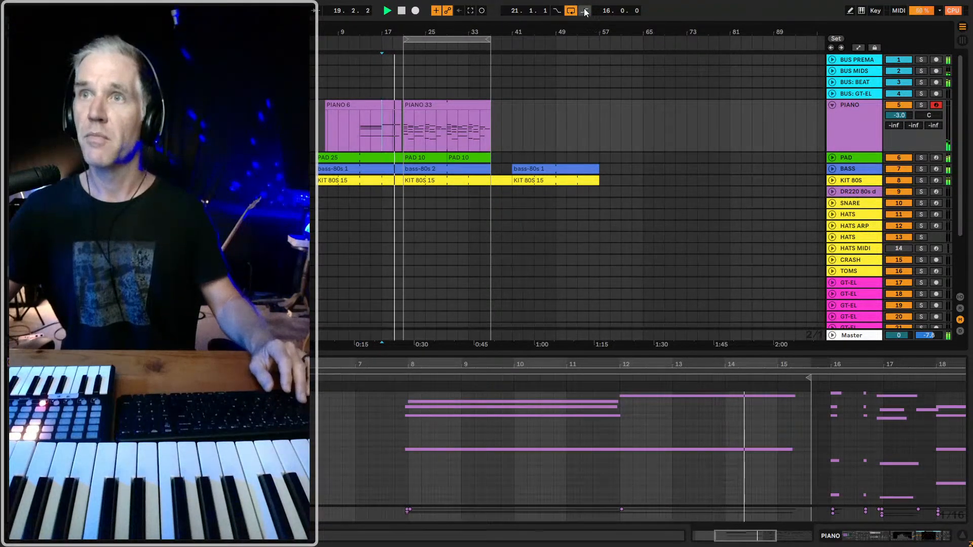
left_click_drag(386, 33, 436, 96)
left_click(834, 180)
left_click(860, 180)
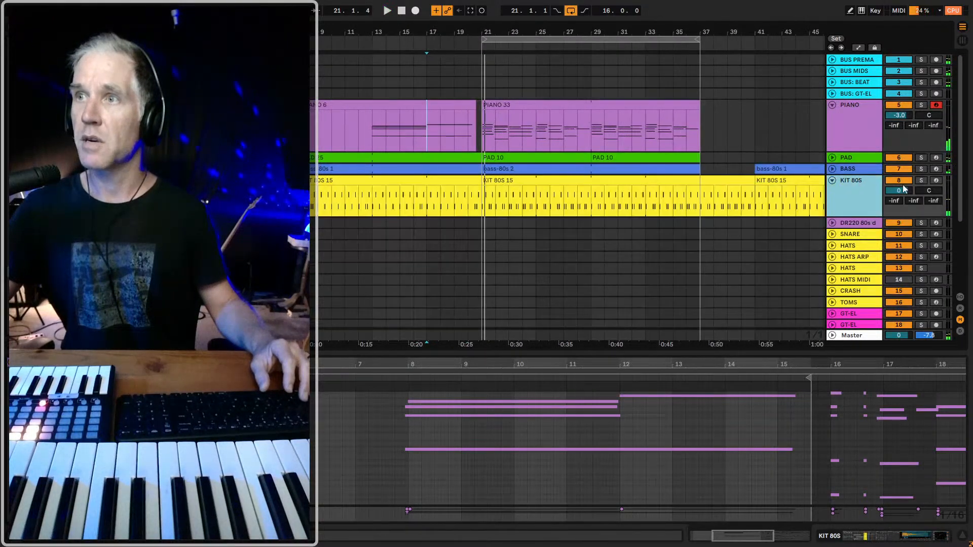
right_click(899, 180)
left_click(879, 185)
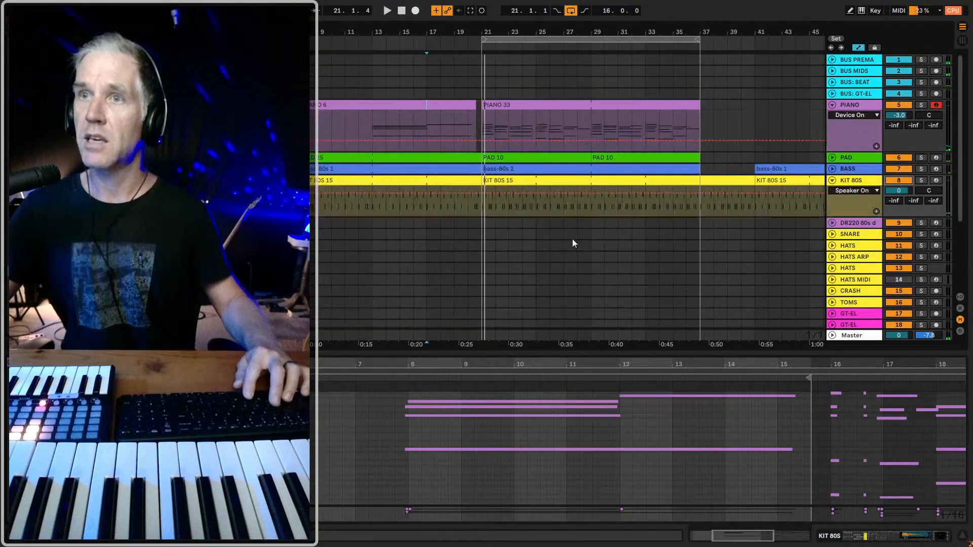
- Draw a one-bar off section at bar 20 in the KIT 80S Speaker On automation and play it from bar 17
key("b")
left_click(474, 206)
key("space")
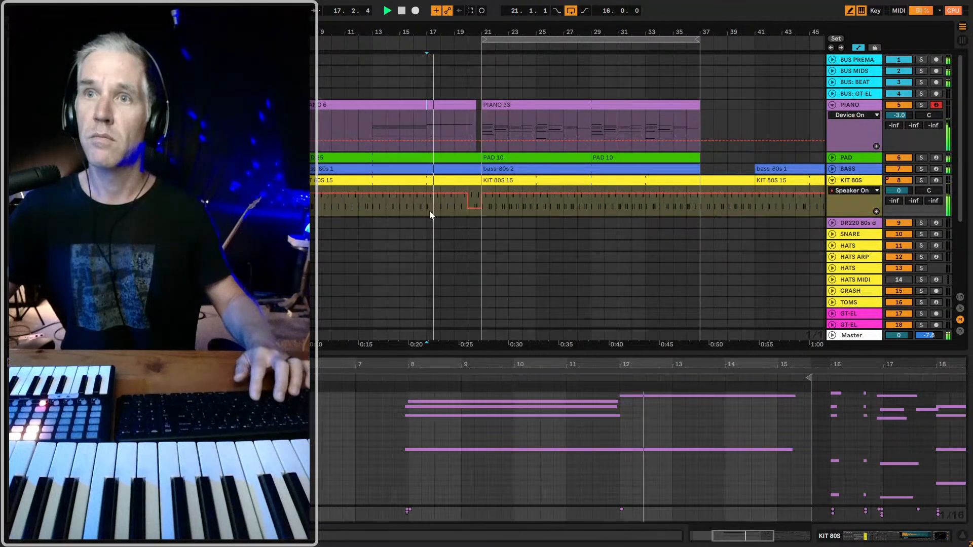
key("b")
left_click(433, 207)
left_click_drag(458, 33, 462, 51)
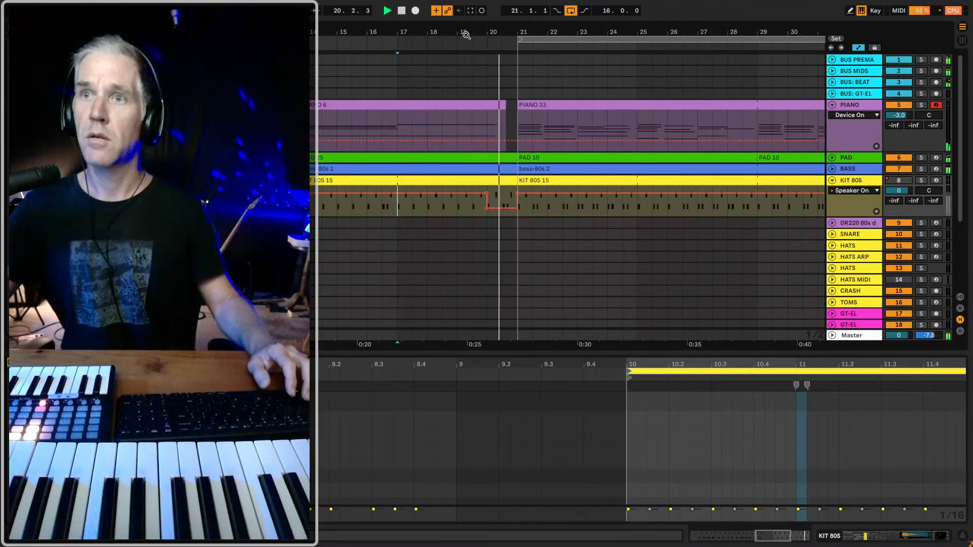
- Show the BASS track's Speaker On automation, draw a one-bar off section at bar 20, and play the break from bar 19
left_click(832, 168)
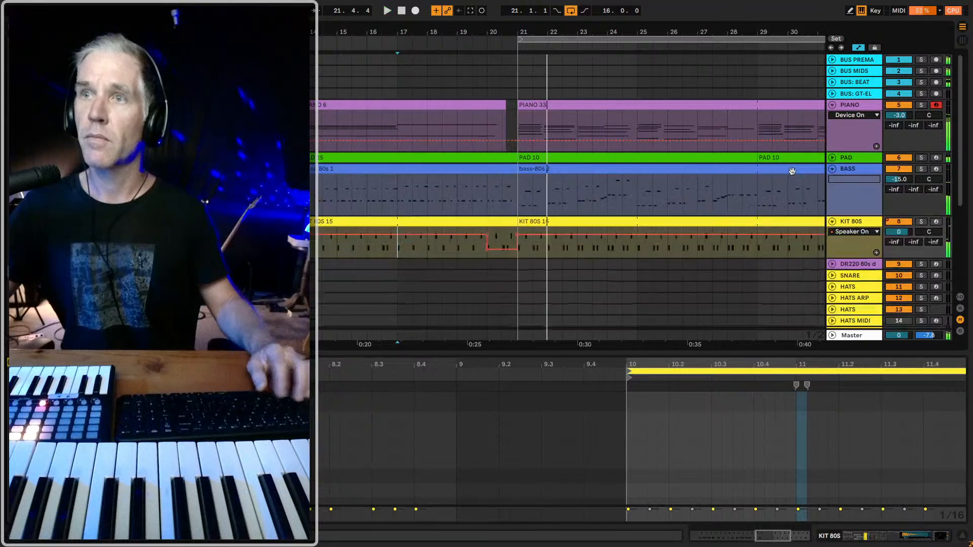
right_click(904, 174)
left_click(860, 176)
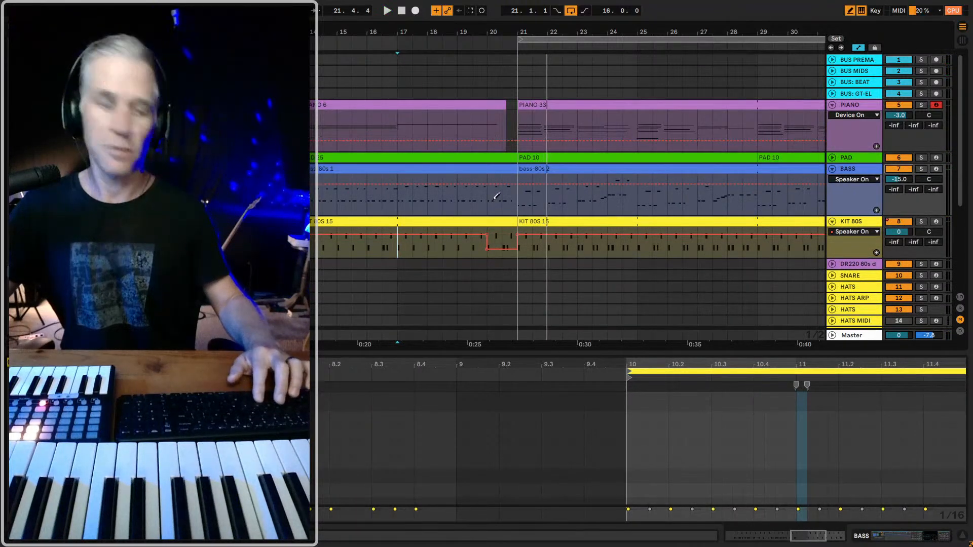
key("space")
left_click(462, 202)
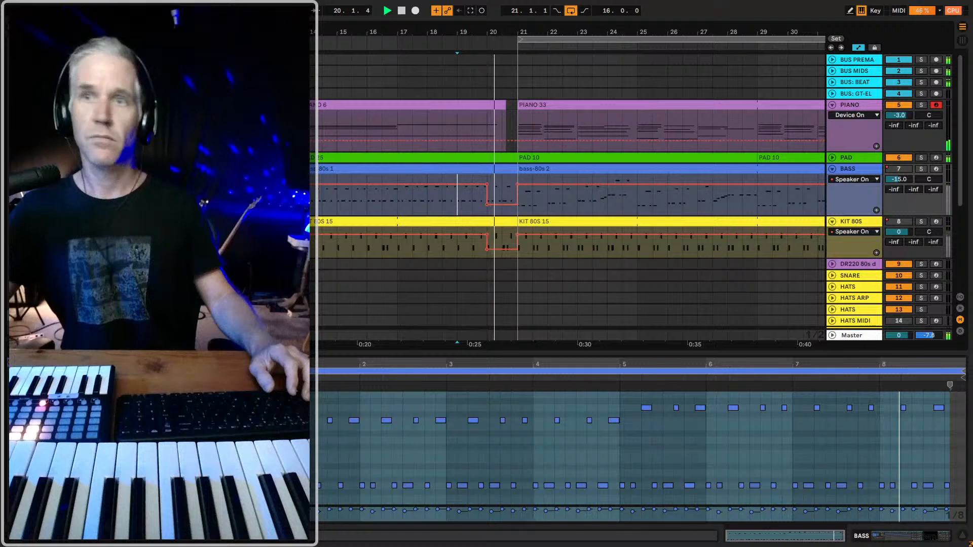
- Delay the start of the BASS Speaker On off section to 20.1.3 and play the break
left_click_drag(454, 28, 482, 76)
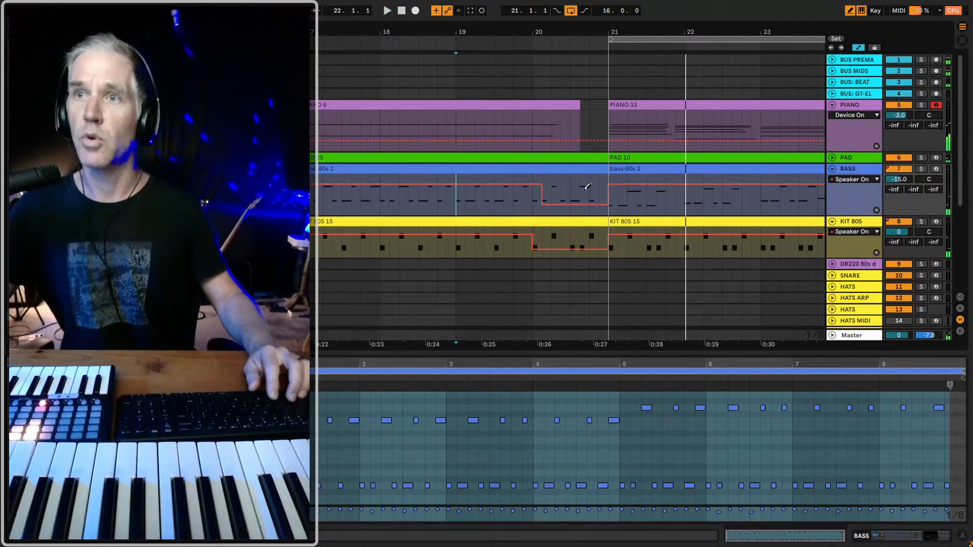
key("space")
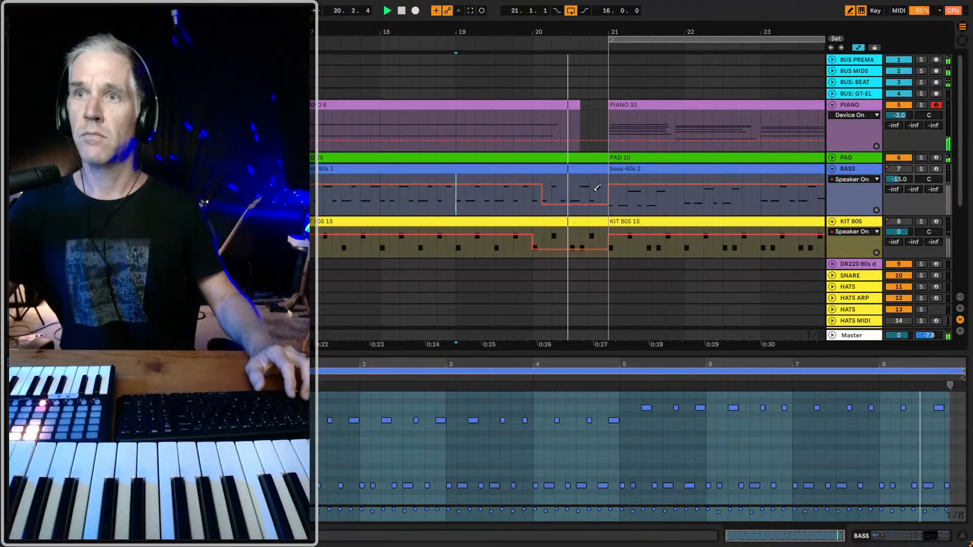
key("space")
left_click_drag(538, 34, 539, 84)
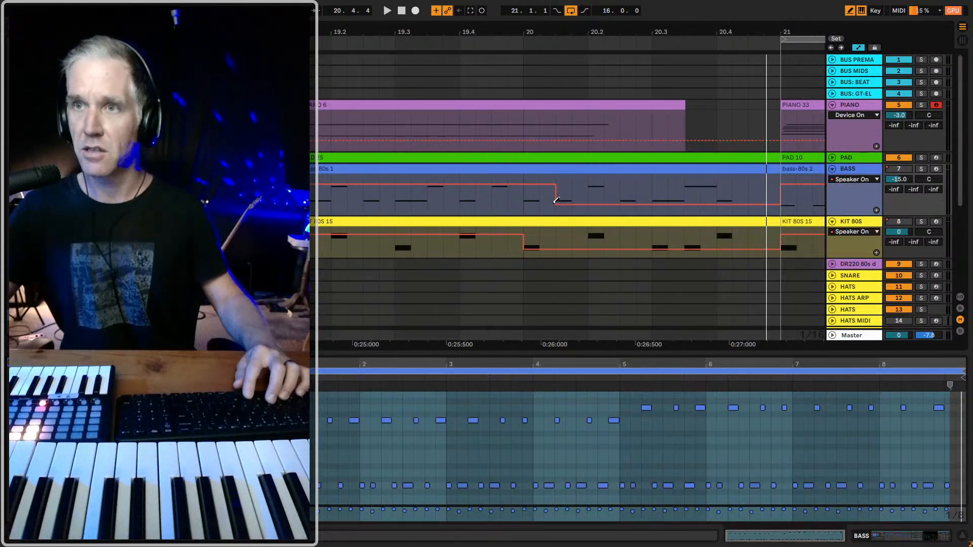
key("space")
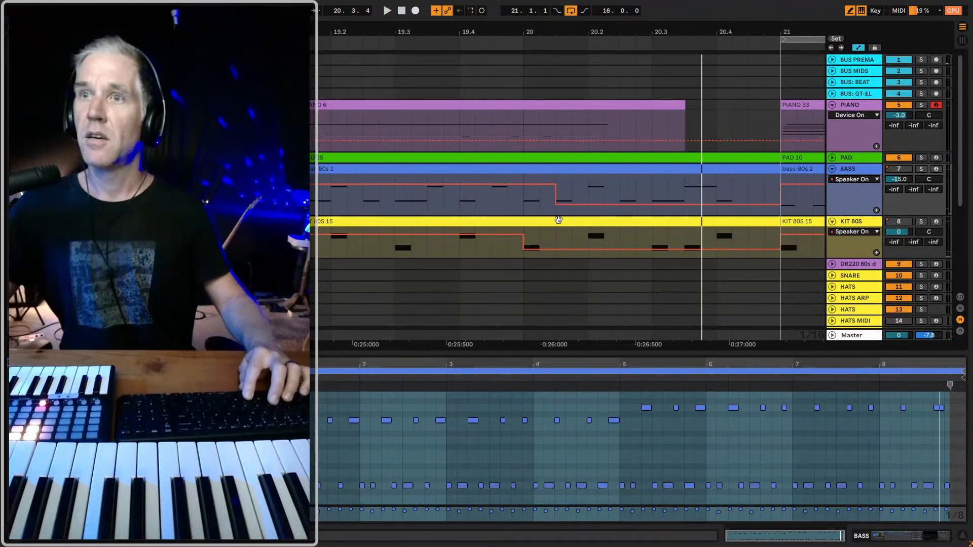
key("space")
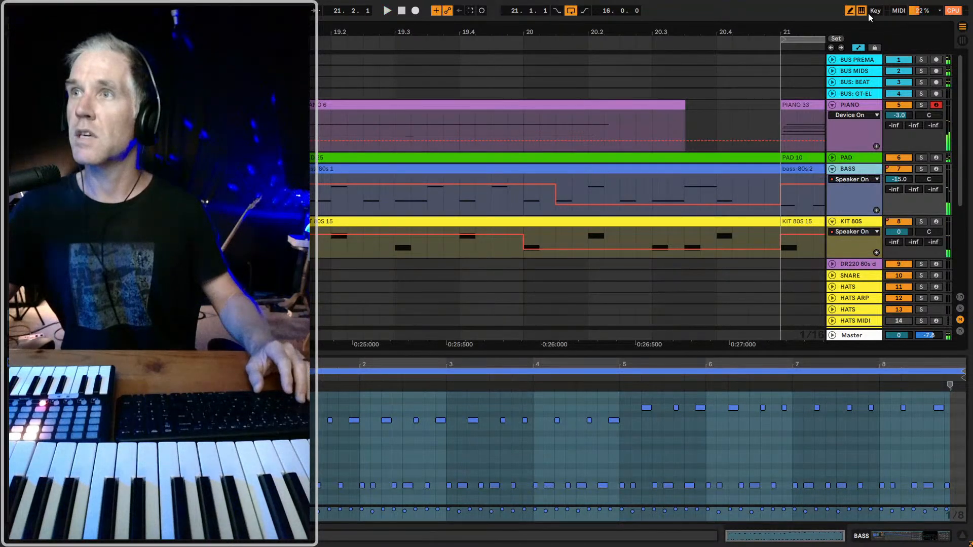
- Listen to the break around bar 20 with the bass soloed and in the full mix
key("space")
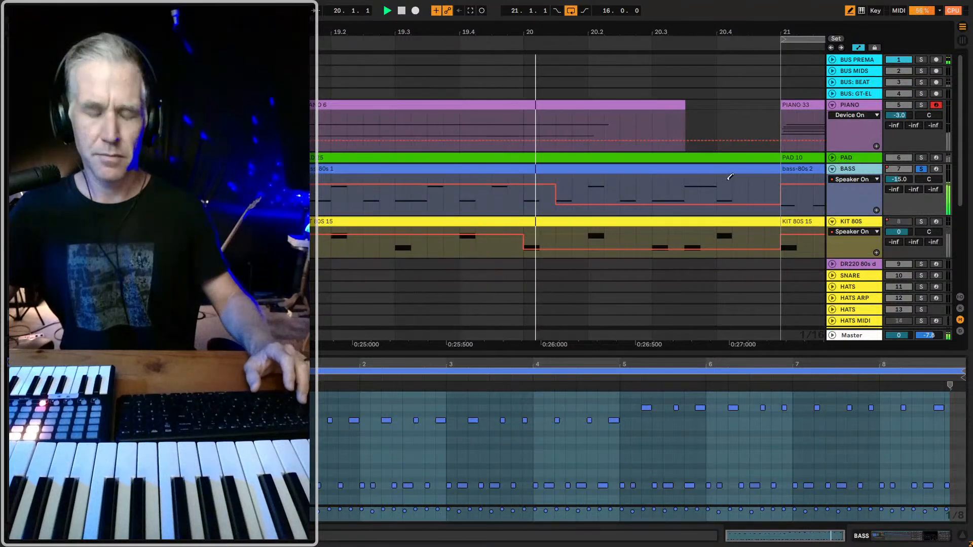
key("space")
key("space")
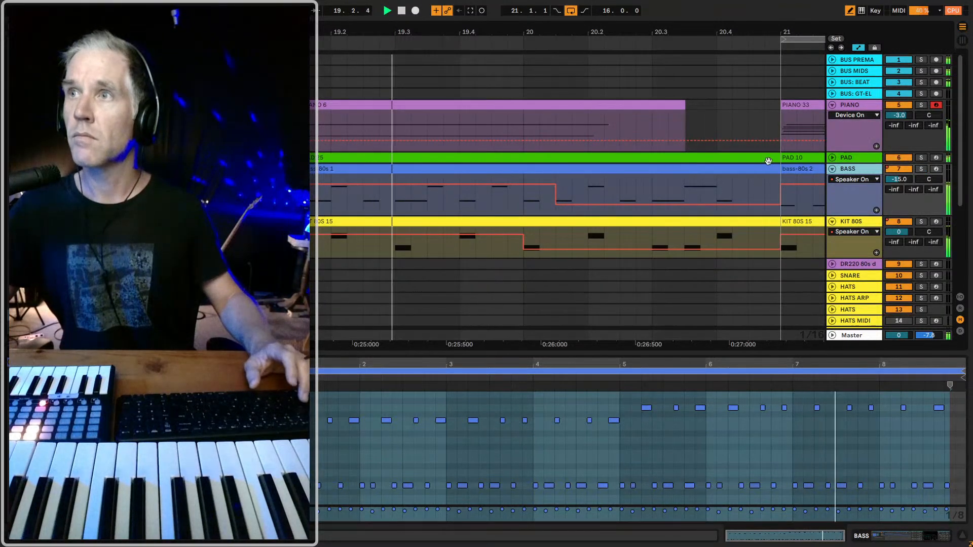
key("space")
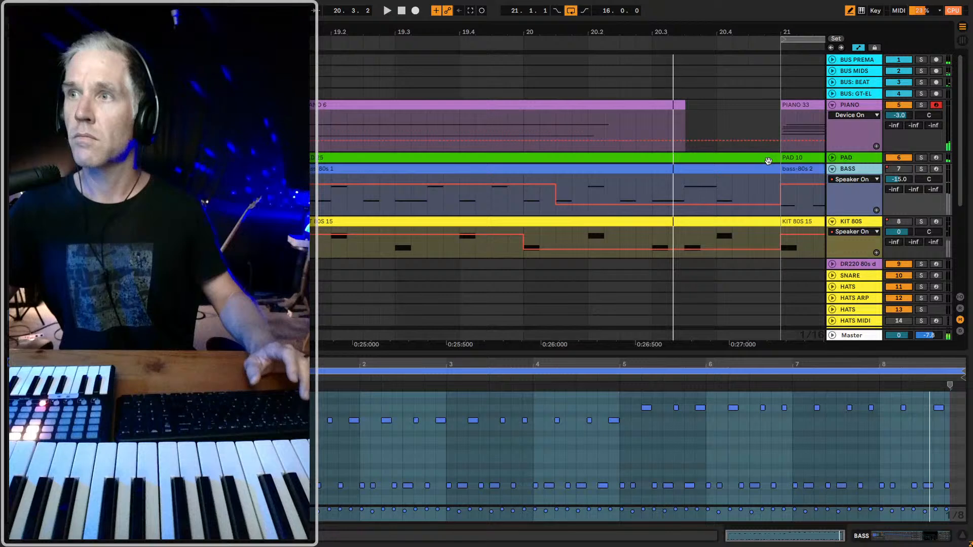
key("space")
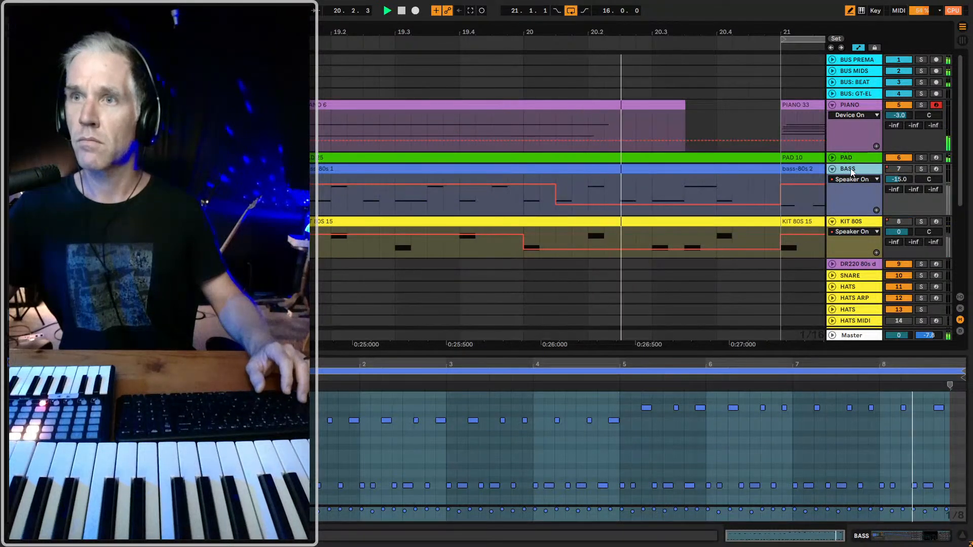
- Set the start of the BASS Speaker On off section to 20.1.2, trying 20.2 as well, and play it from bar 19
left_click(548, 201)
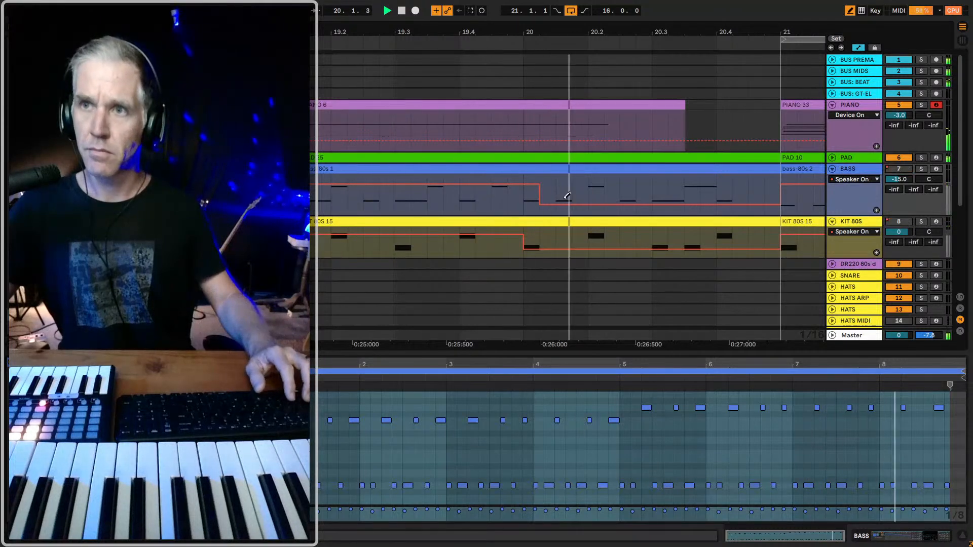
left_click_drag(545, 194, 577, 179)
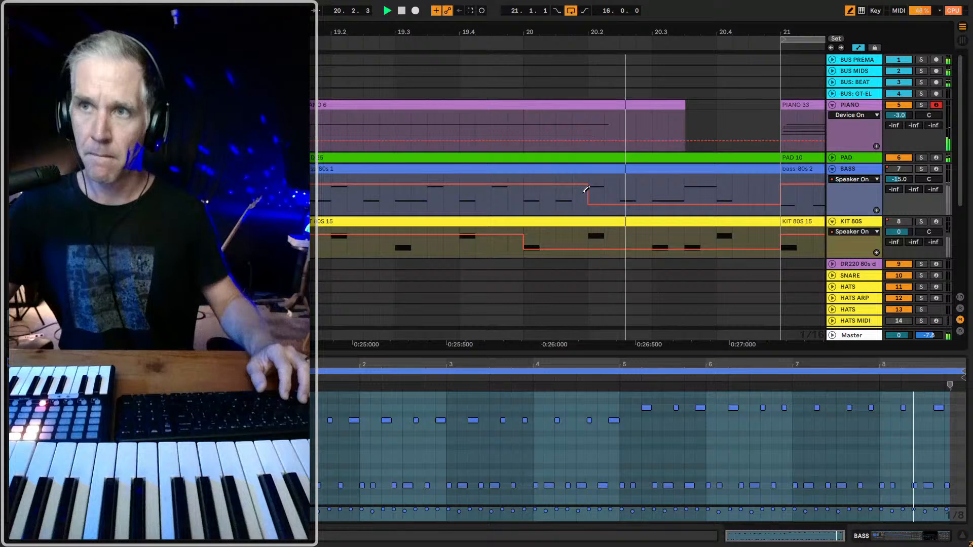
left_click_drag(554, 197, 587, 210)
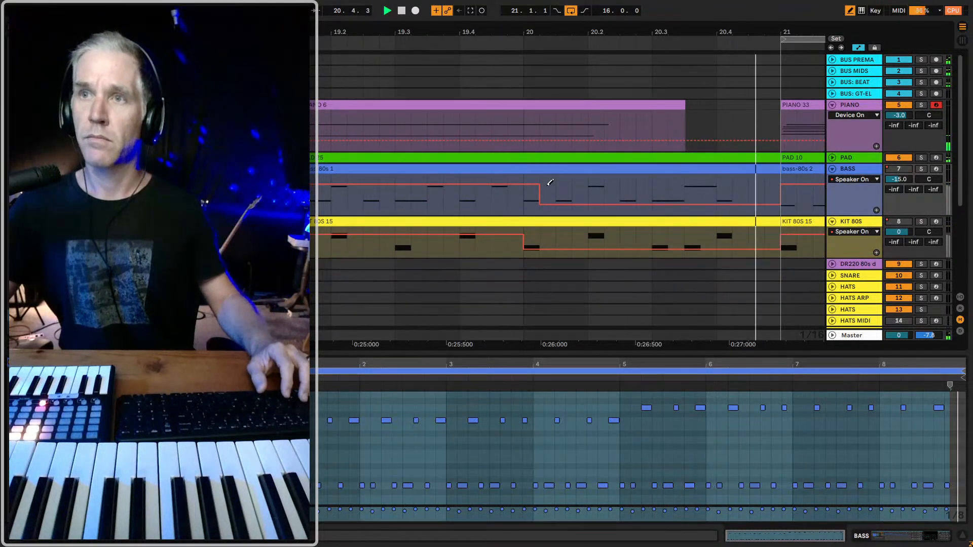
left_click_drag(557, 32, 571, 11)
key("space")
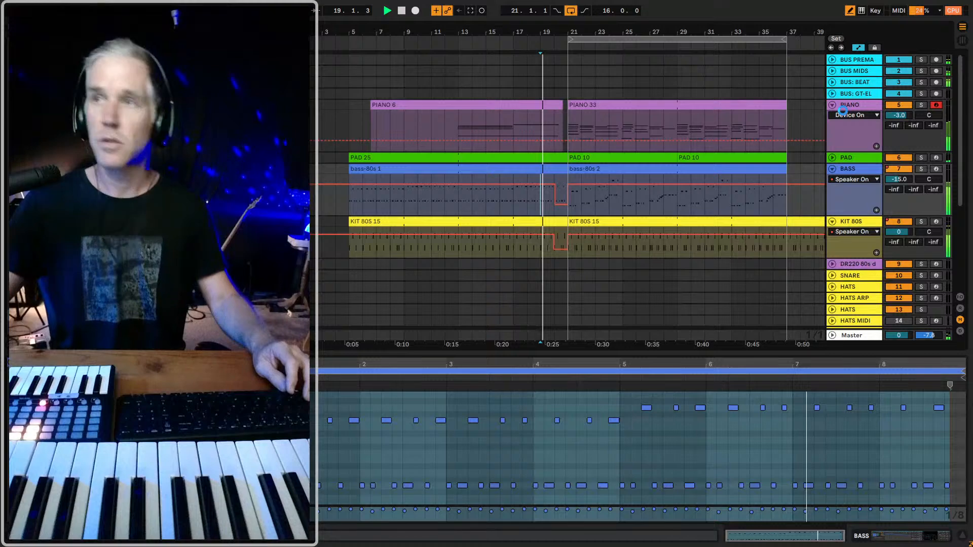
key("space")
- Open the BASS device chain and add a second automation lane showing the instrument's Device On
left_click_drag(529, 31, 534, 61)
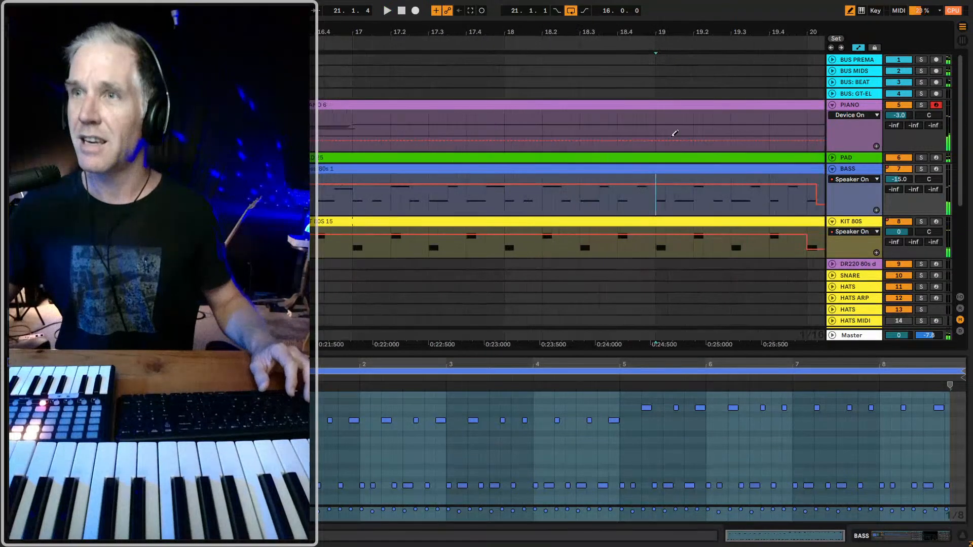
left_click_drag(667, 27, 330, 23)
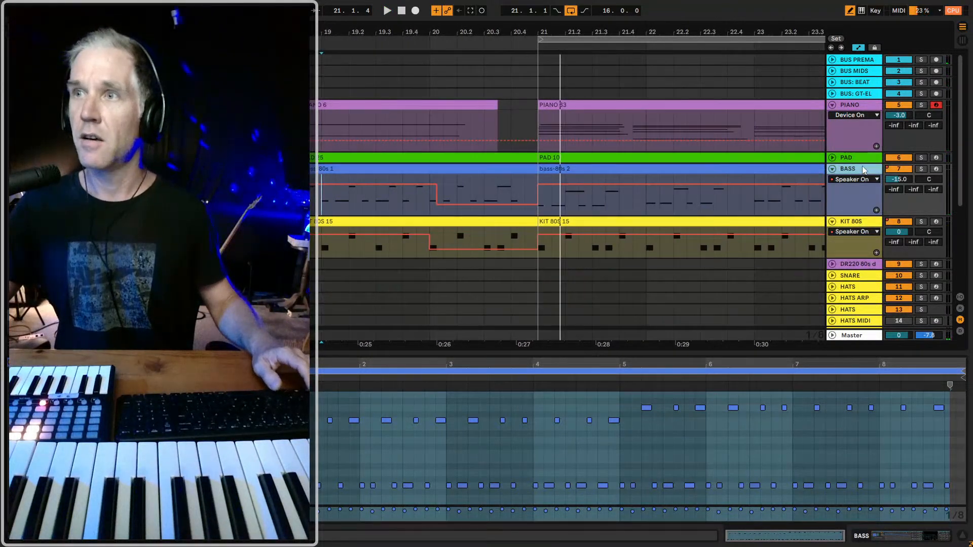
left_click(864, 171)
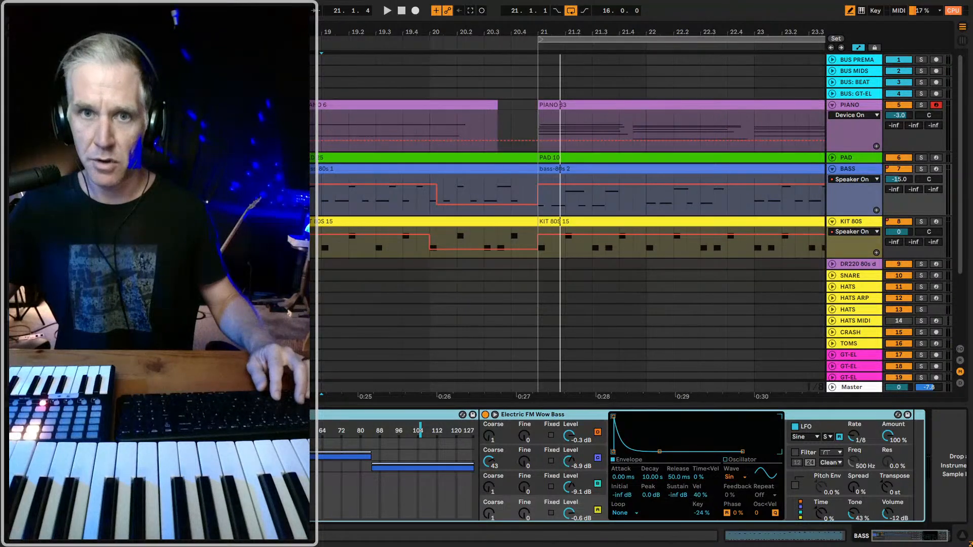
left_click(876, 211)
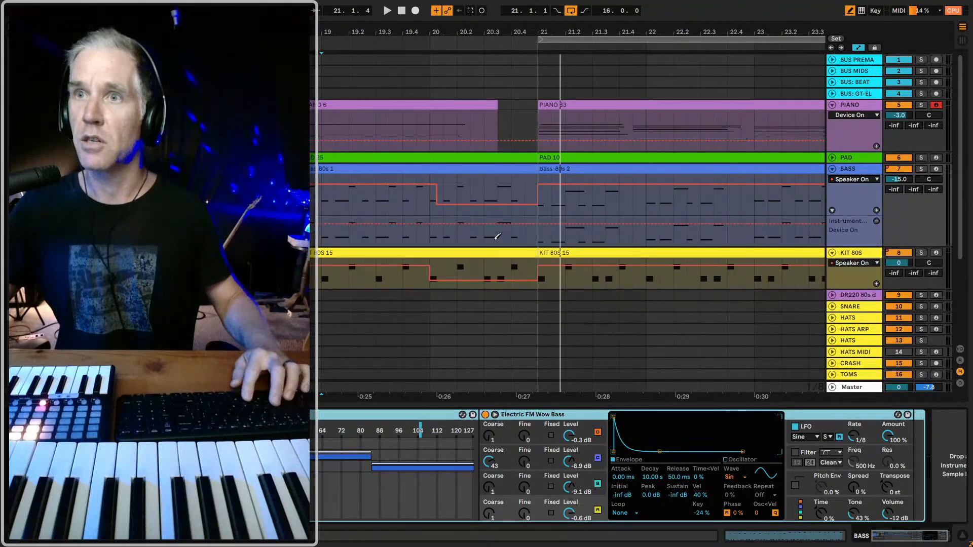
- Try the bass break as a Device On off section from 20.1.2 to bar 21 instead of Speaker On, playing from 19.3
left_click(444, 227)
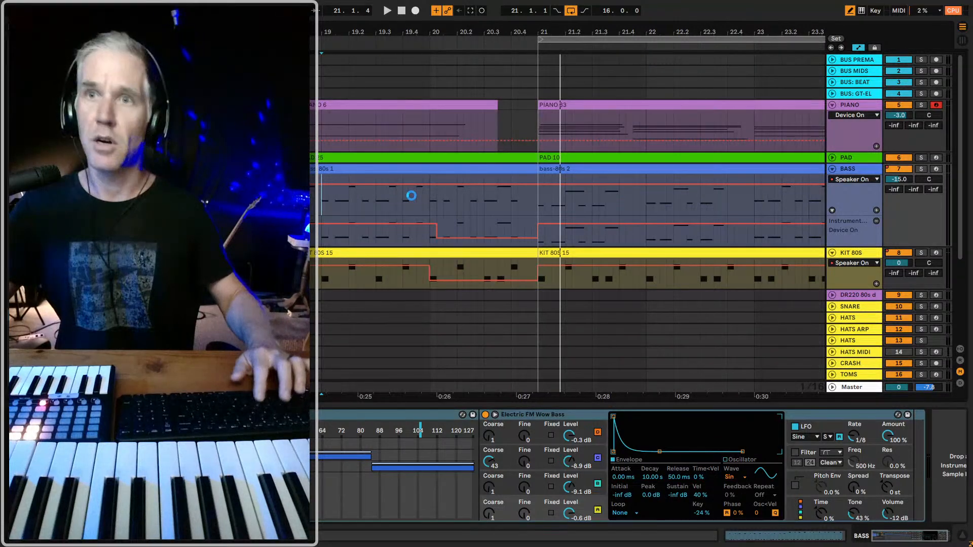
left_click(376, 199)
key("space")
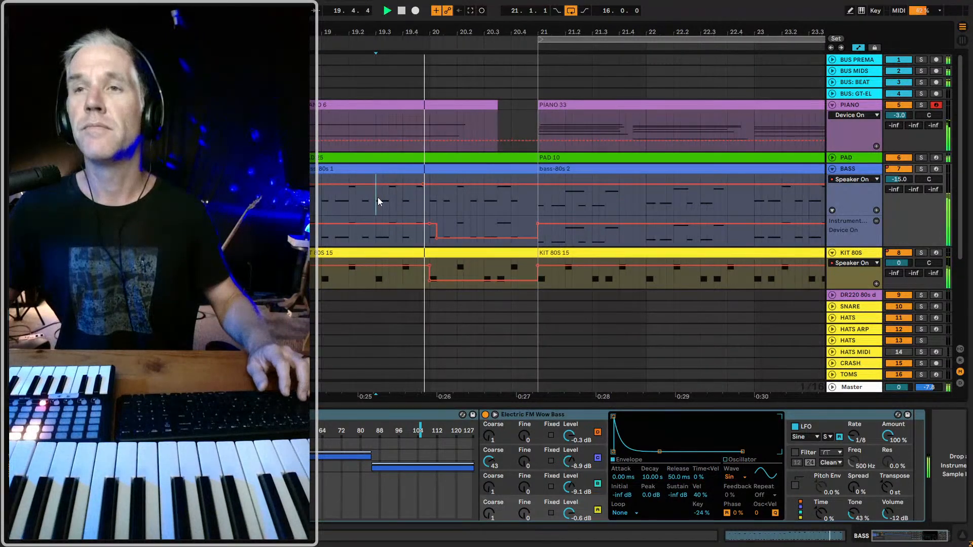
key("space")
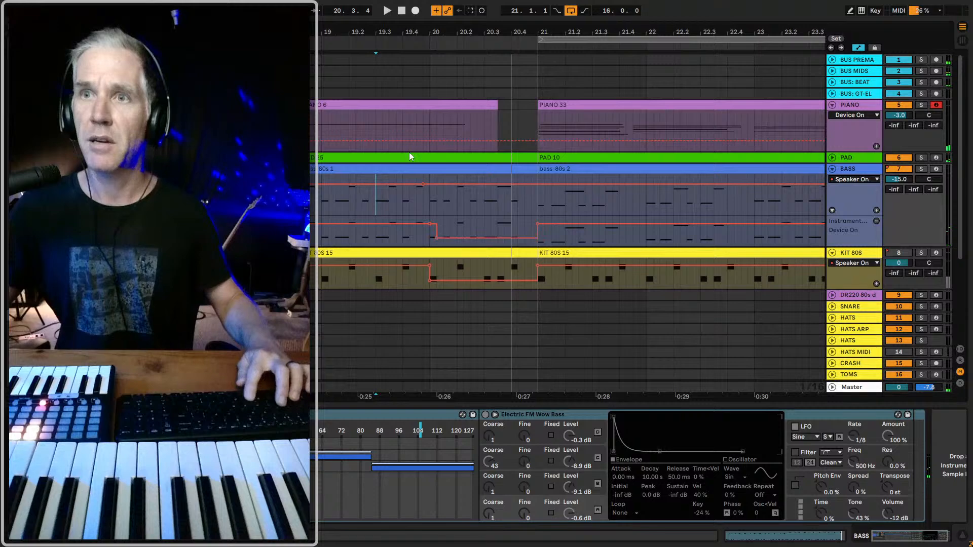
- Delay the start of the bass Device On off section to 20.1.3 and audition the break soloed and in the full mix
left_click_drag(427, 32, 491, 220)
key("space")
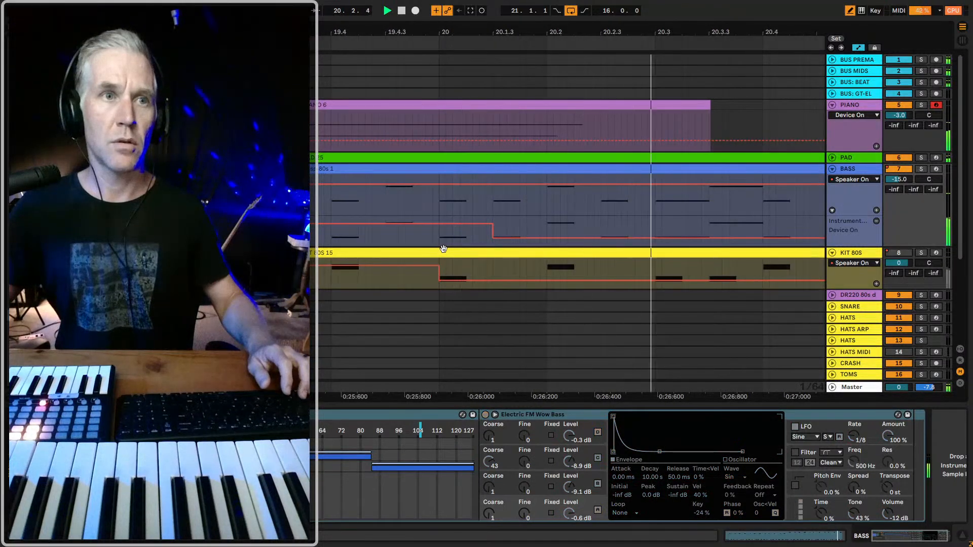
left_click(852, 166)
key("s")
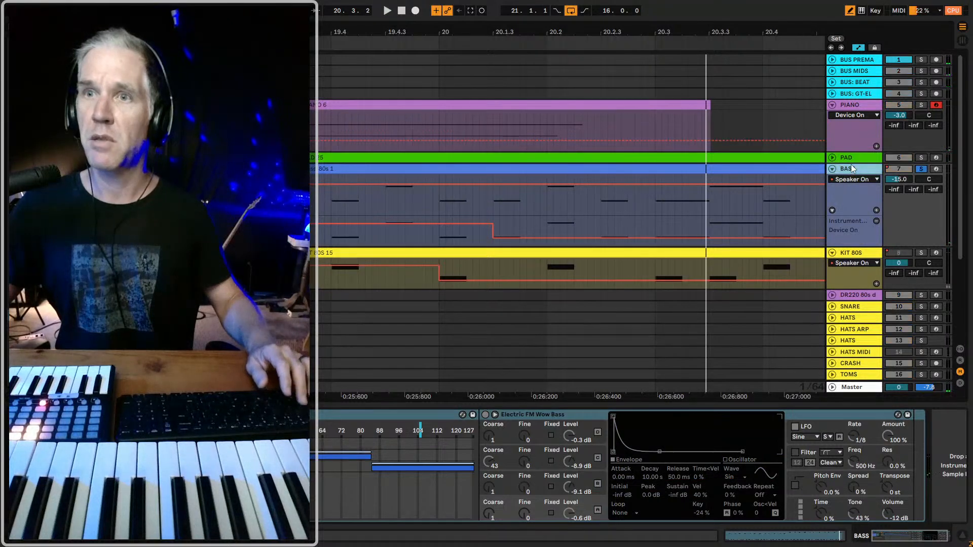
key("space")
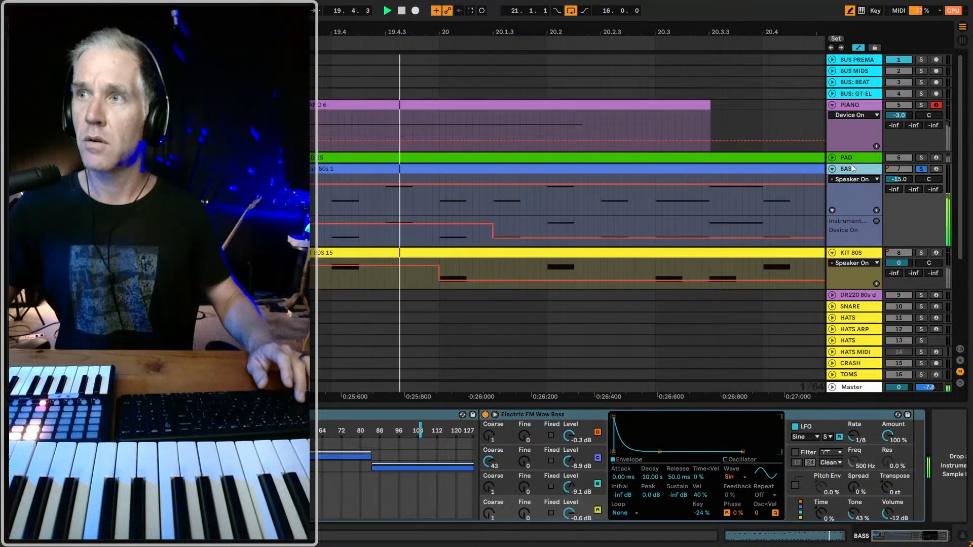
key("s")
key("space")
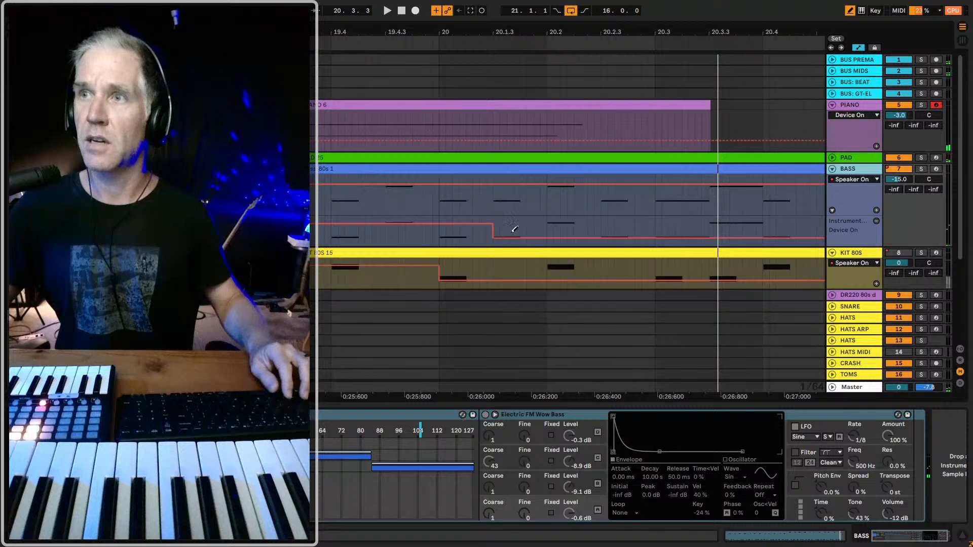
- Undo the bass Device On automation, start the BASS Speaker On off section at 20.1.2, and play the break
key("ctrl+z")
key("ctrl+z")
key("ctrl+z")
key("ctrl+z")
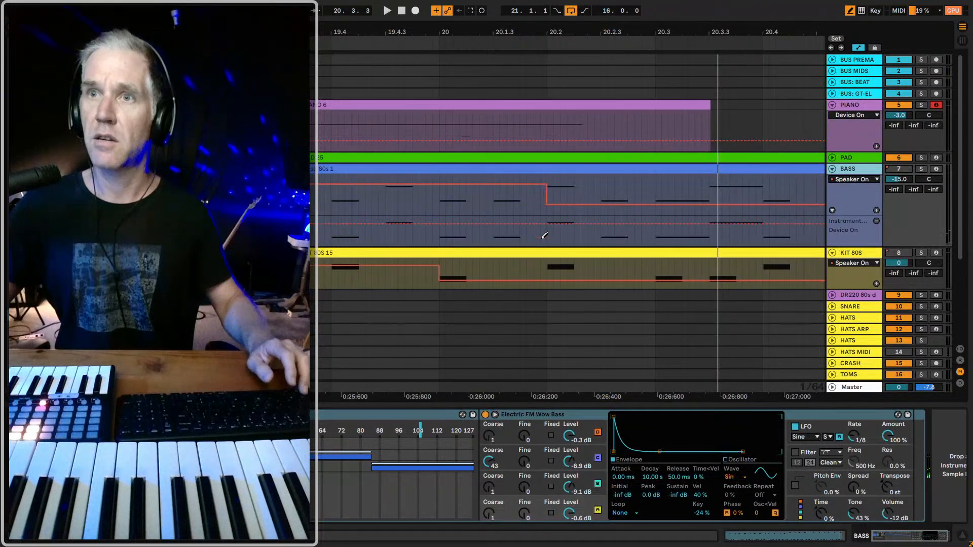
key("space")
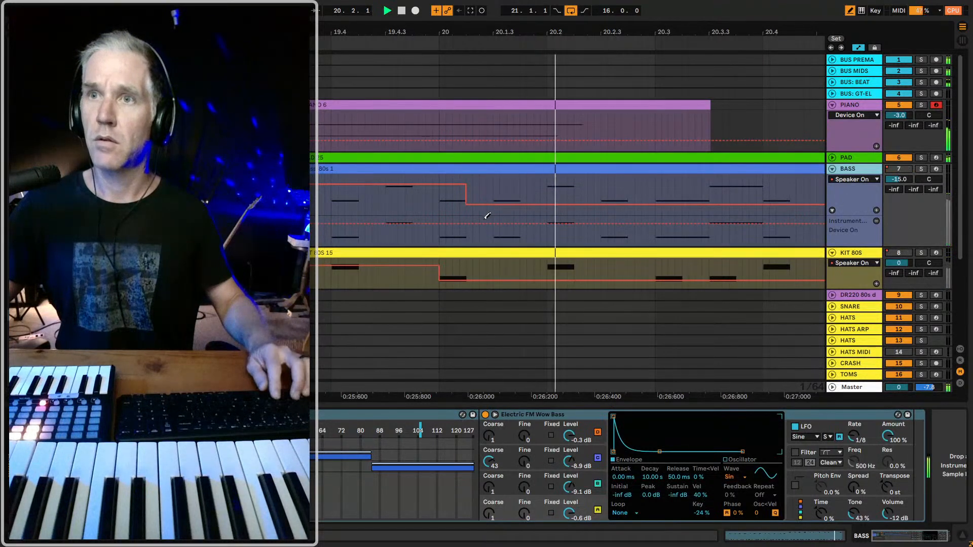
- Listen to KIT 80S soloed, restore the full mix, and start the kit's Speaker On off section 1/64 before bar 20
left_click(860, 252)
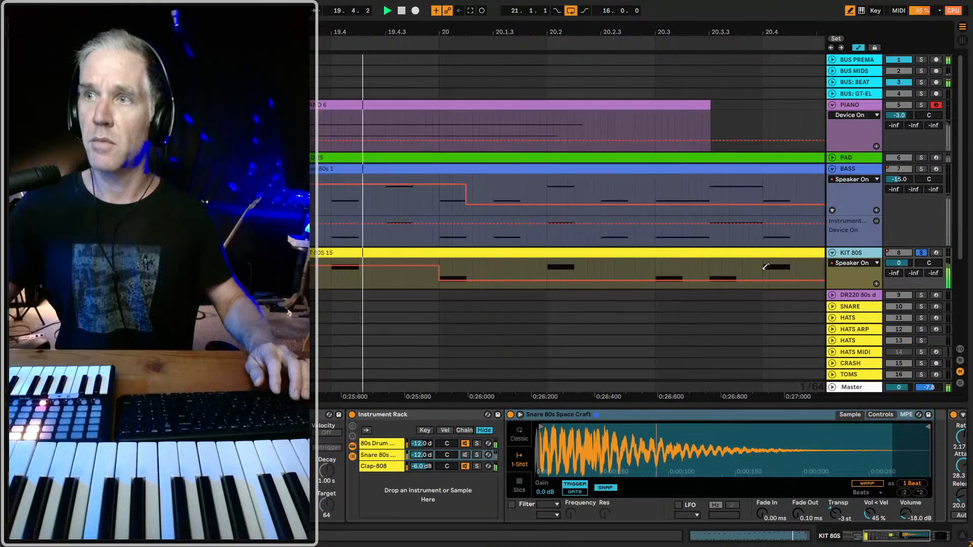
key("s")
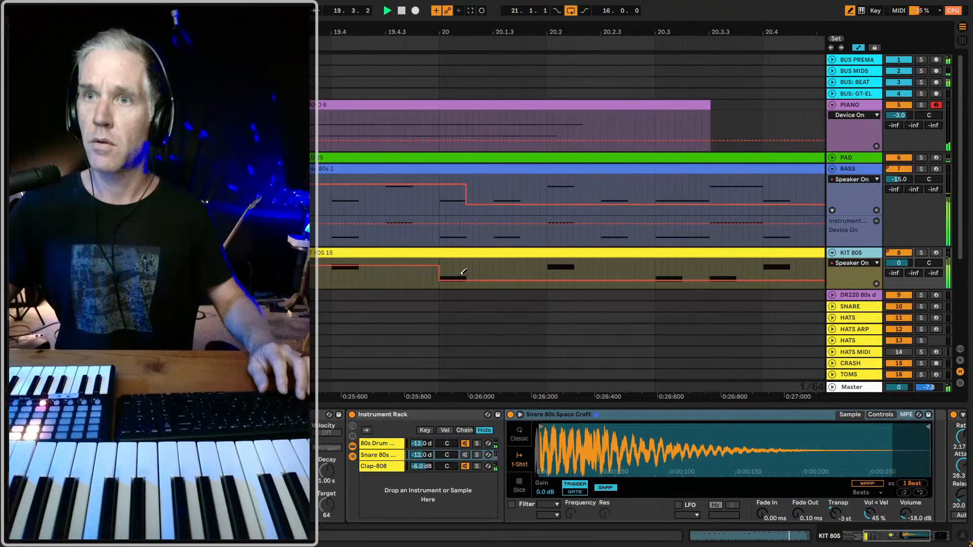
left_click(436, 283)
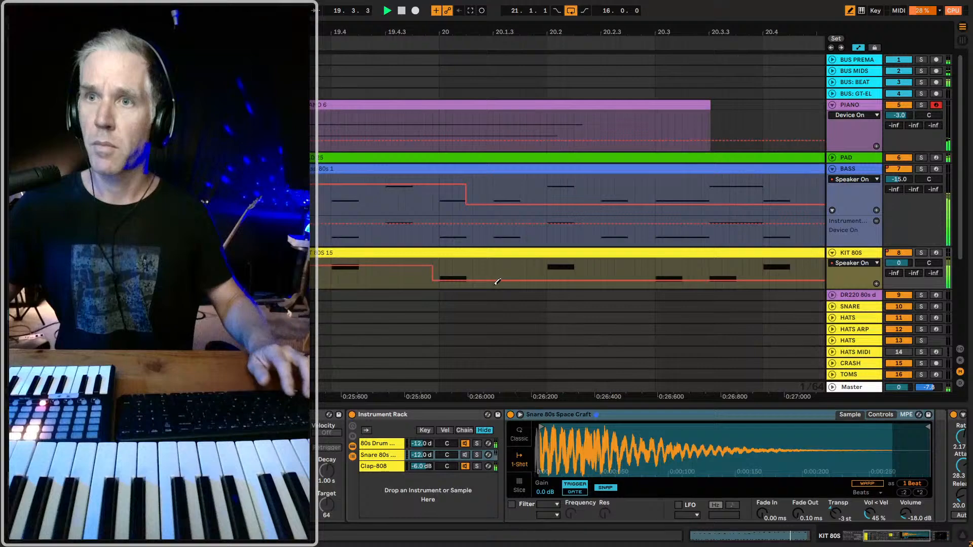
key("space")
- Turn off arrangement looping and listen from bar 29 past the end of the section at bar 37
left_click_drag(553, 33, 622, 18)
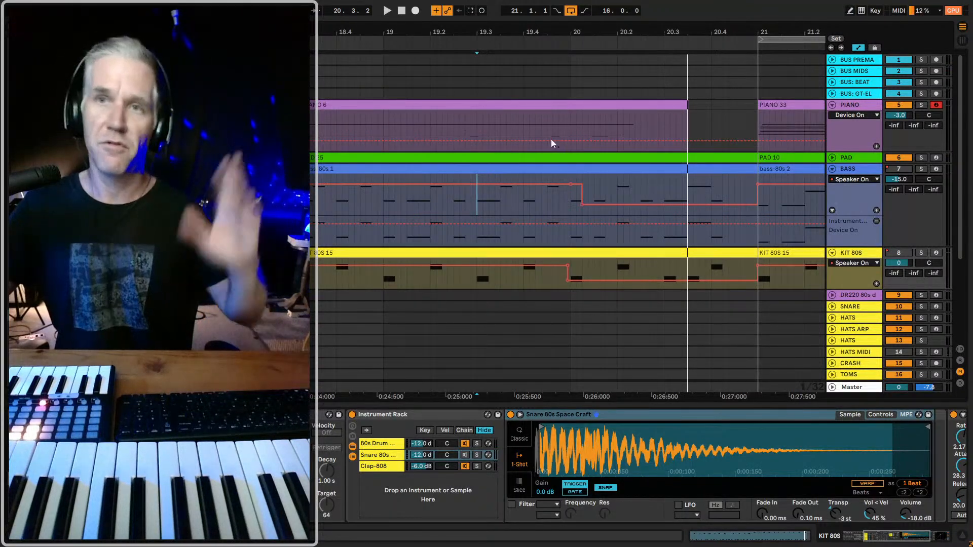
left_click_drag(531, 28, 566, 25)
left_click(484, 104)
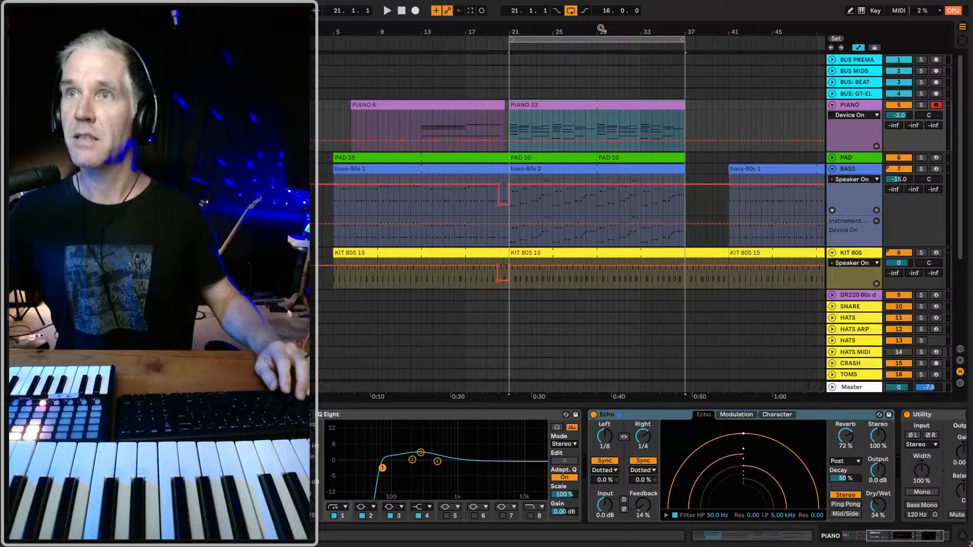
left_click_drag(601, 29, 595, 52)
left_click(595, 121)
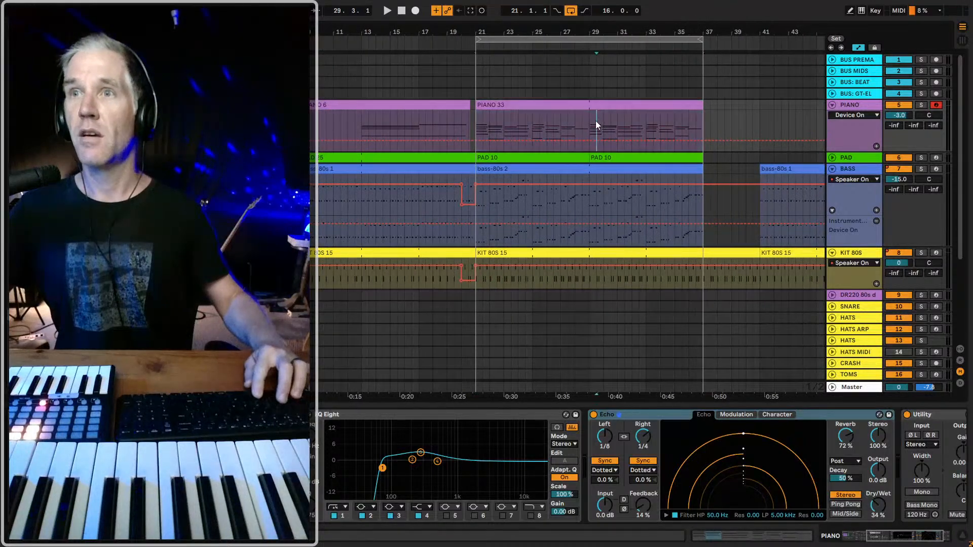
key("space")
key("b")
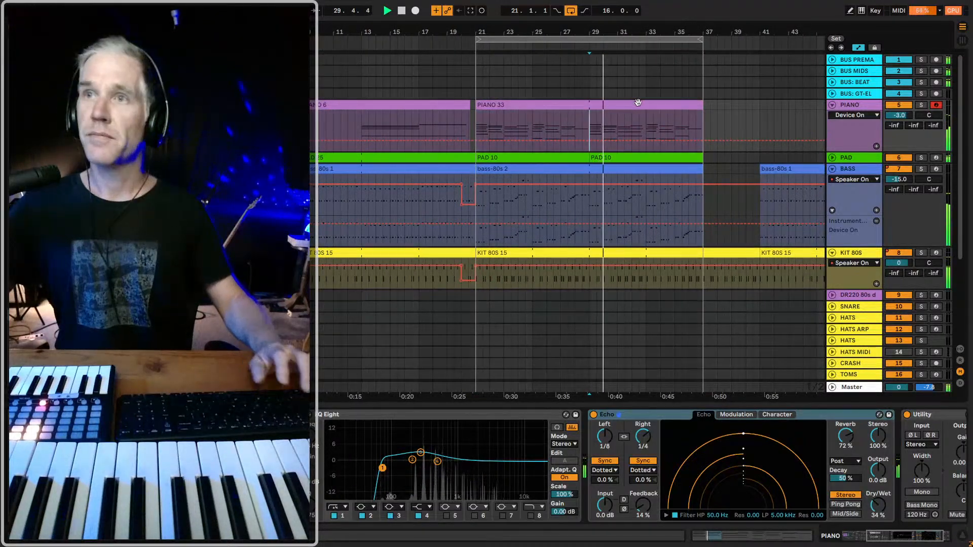
left_click_drag(679, 28, 604, 23)
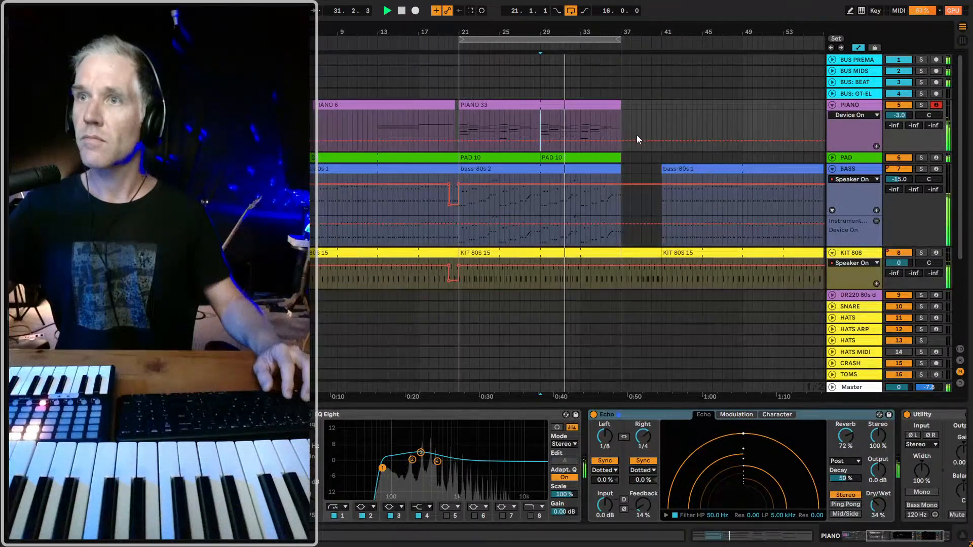
left_click(573, 12)
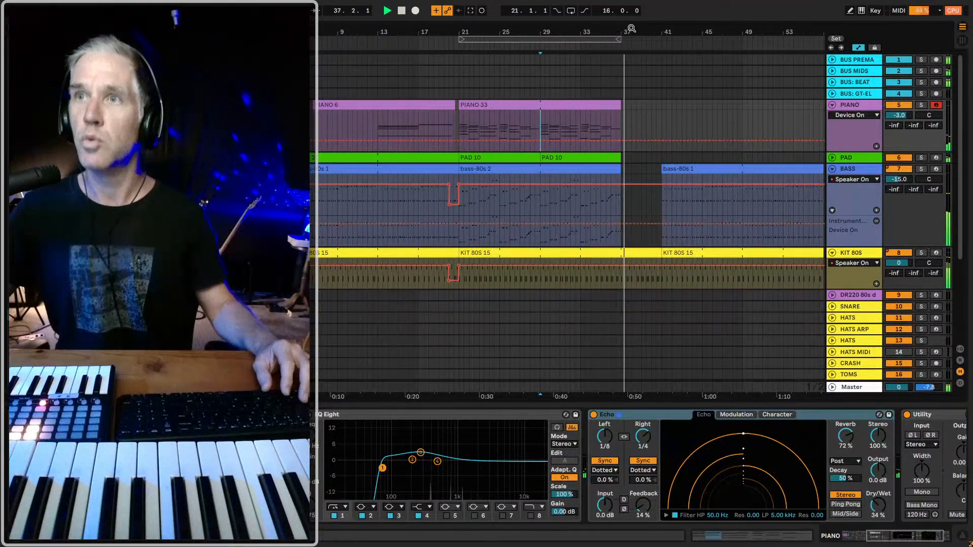
left_click_drag(630, 28, 581, 174)
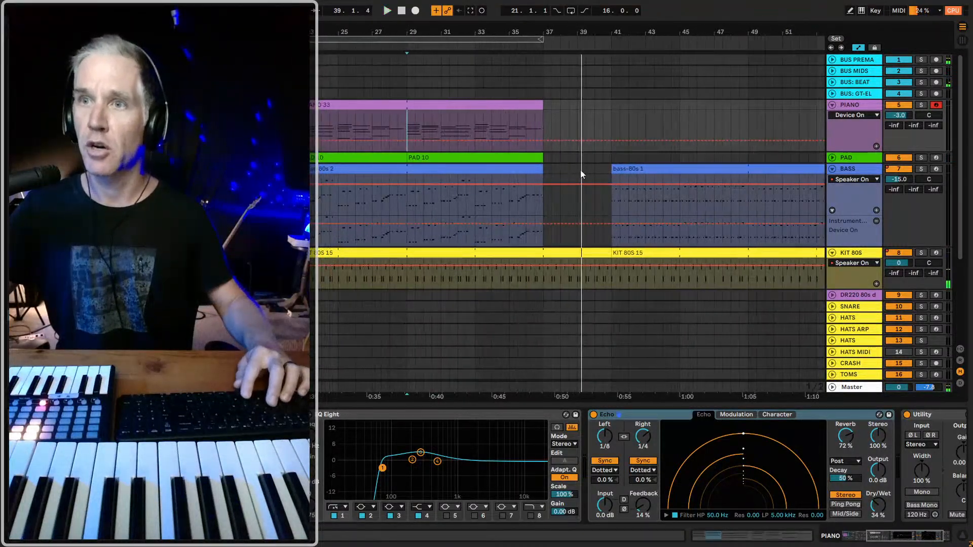
- Copy the KIT 80S Speaker On off section from bar 20 to bar 36 and play the new drum break
left_click_drag(539, 31, 656, 28)
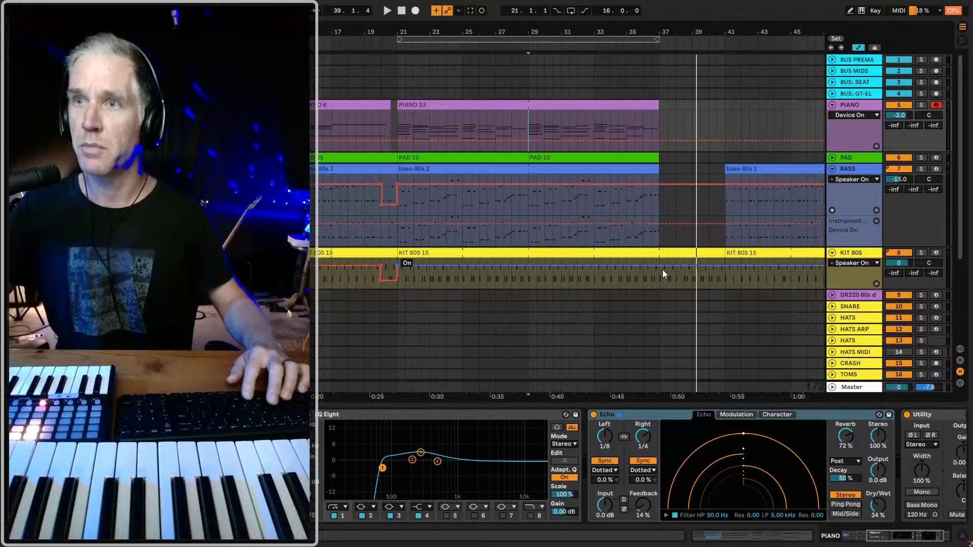
key("space")
left_click_drag(380, 286, 399, 290)
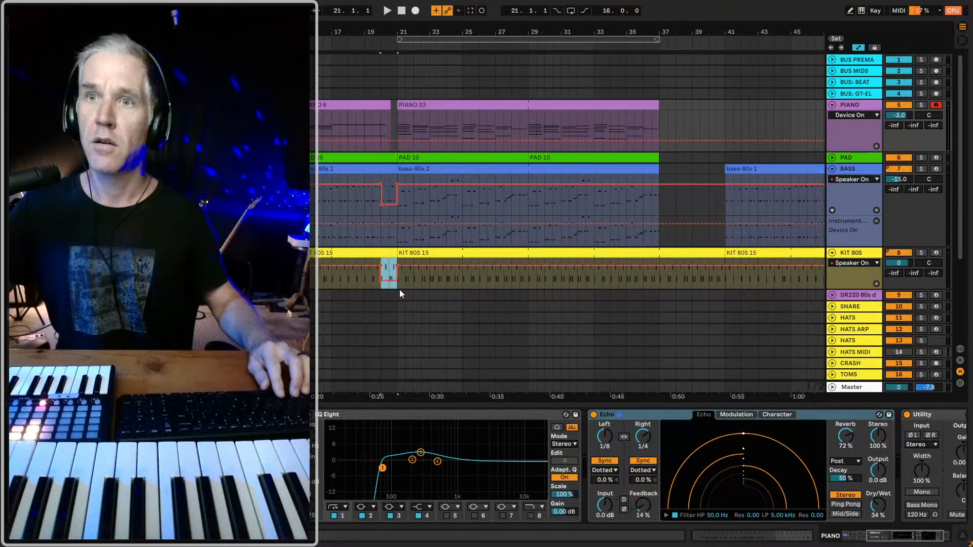
left_click(642, 282)
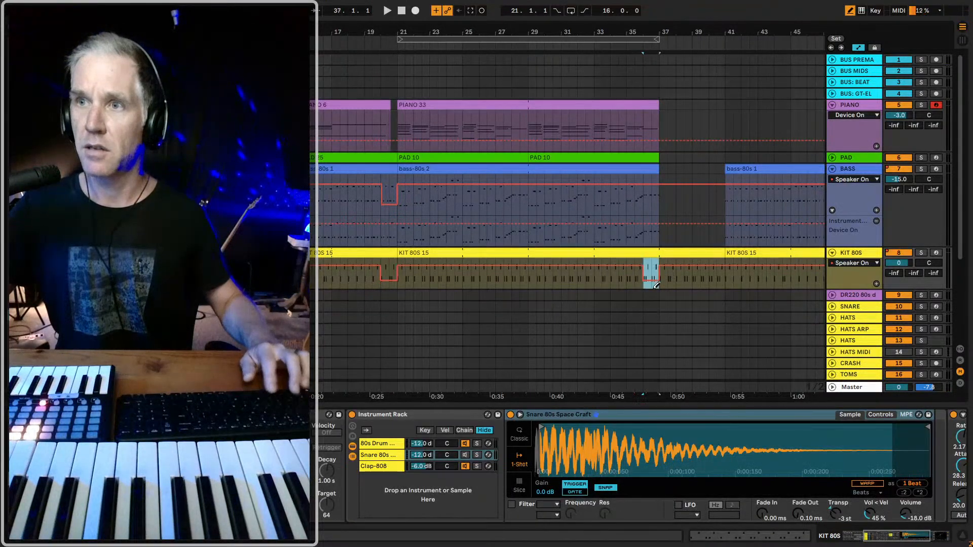
key("space")
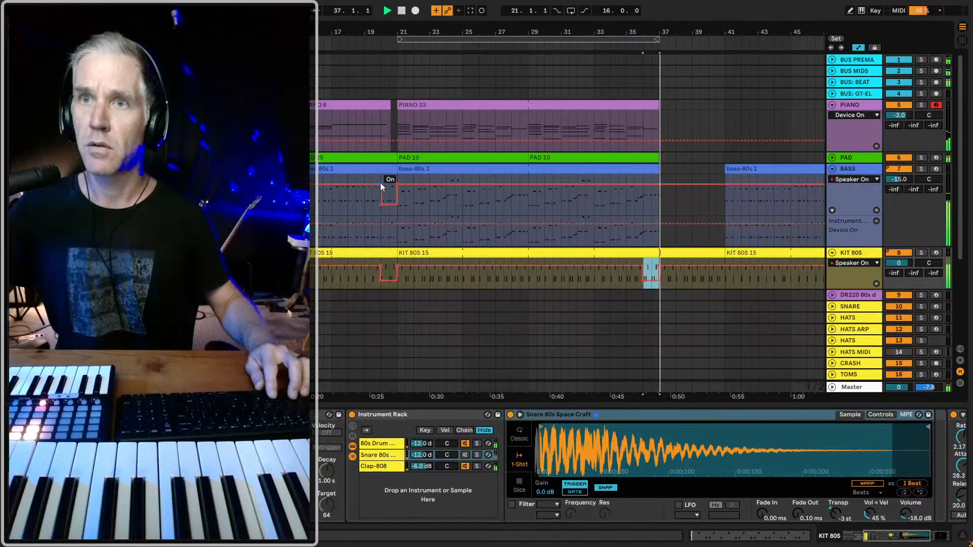
- Copy the BASS Speaker On off section from bar 20 to bar 36 and audition it with the drum break
left_click(380, 183)
left_click_drag(387, 181, 398, 184)
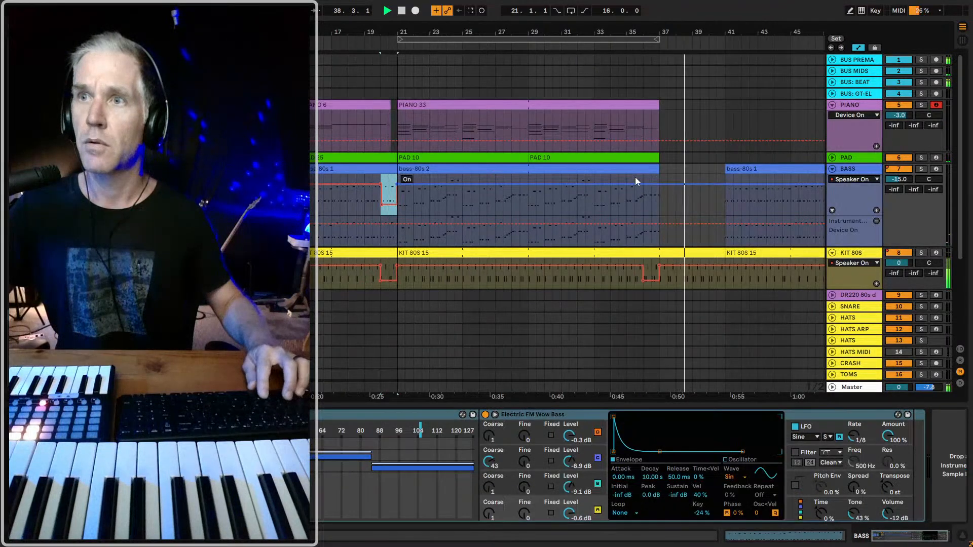
key("ctrl+c")
left_click(642, 197)
key("ctrl+v")
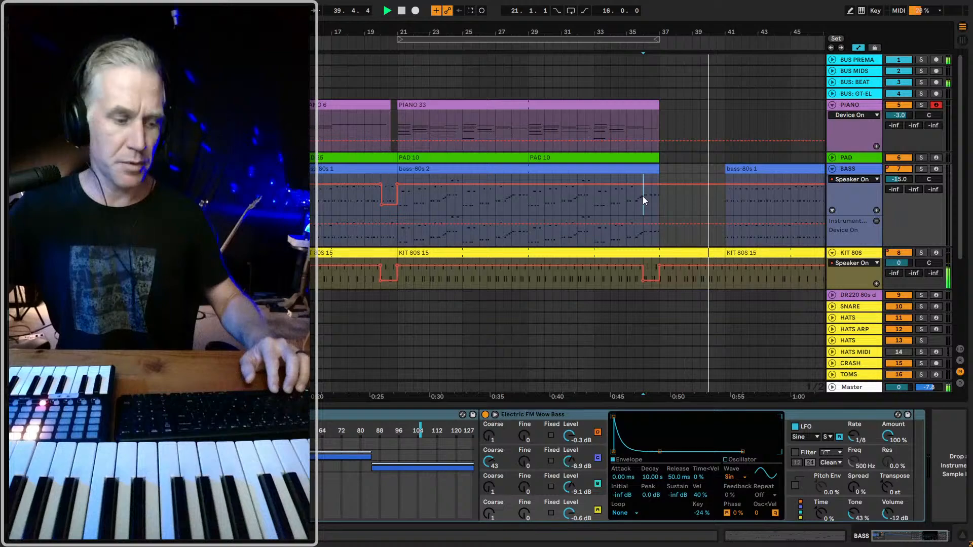
key("space")
key("space")
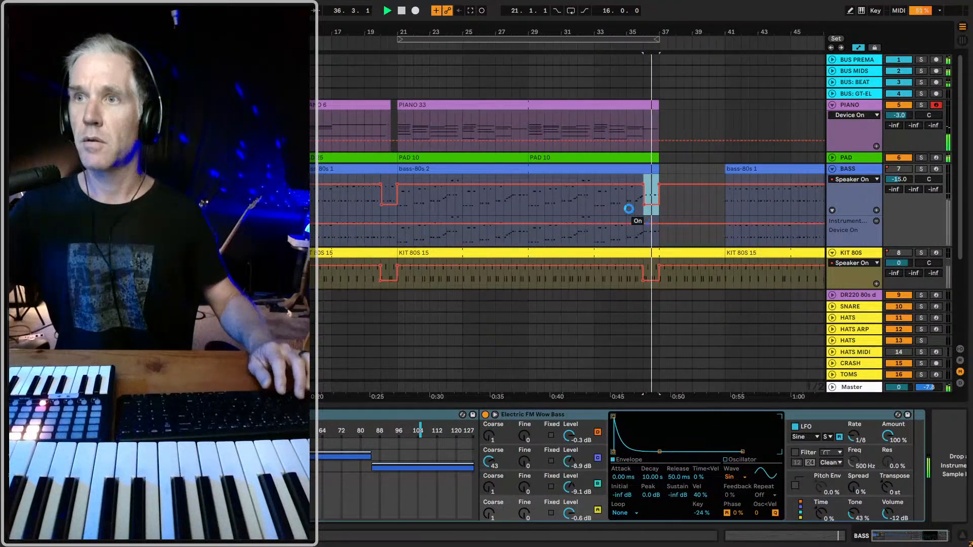
left_click_drag(628, 209, 731, 223)
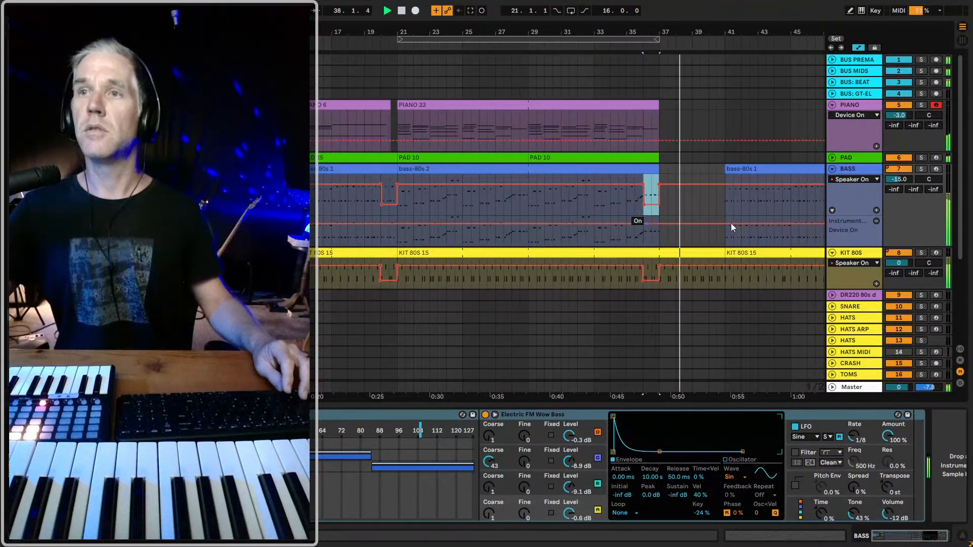
- Remove the extra Device On automation lane from the BASS track and play through the break before bar 37
left_click(876, 221)
left_click_drag(651, 32, 603, 21)
key("space")
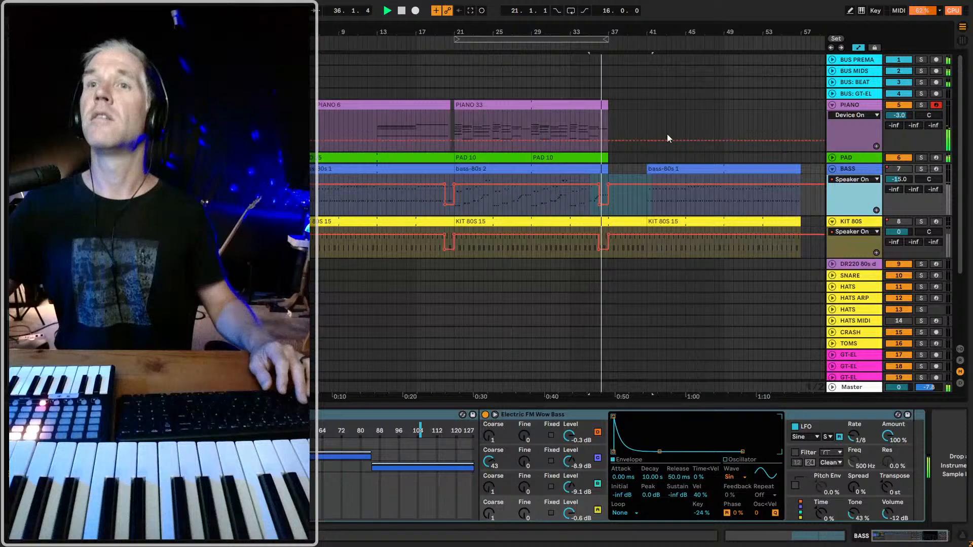
scroll(613, 59, "up", 3)
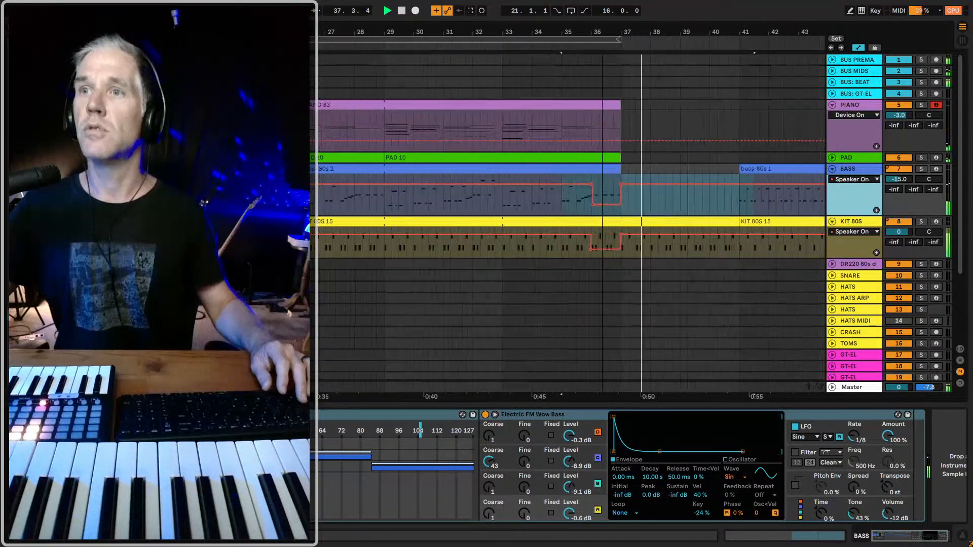
scroll(604, 190, "up", 5)
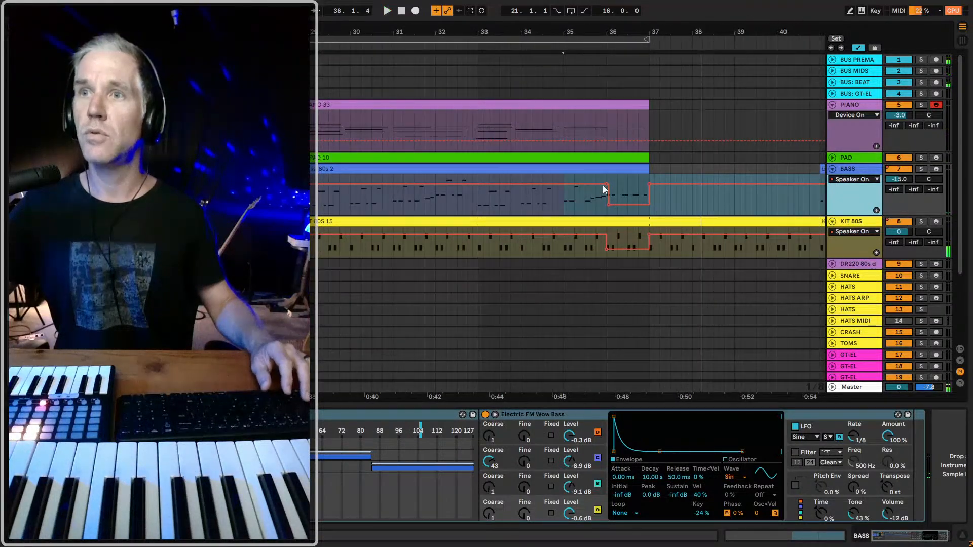
- Listen to the lead-in and the bass and drum break again, starting from bars 35 and 33
left_click(564, 202)
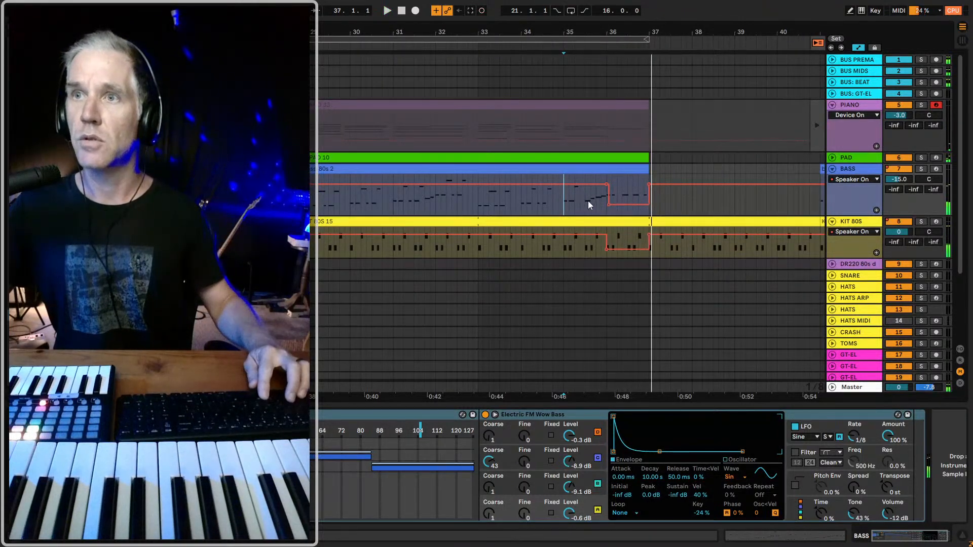
left_click(478, 198)
key("space")
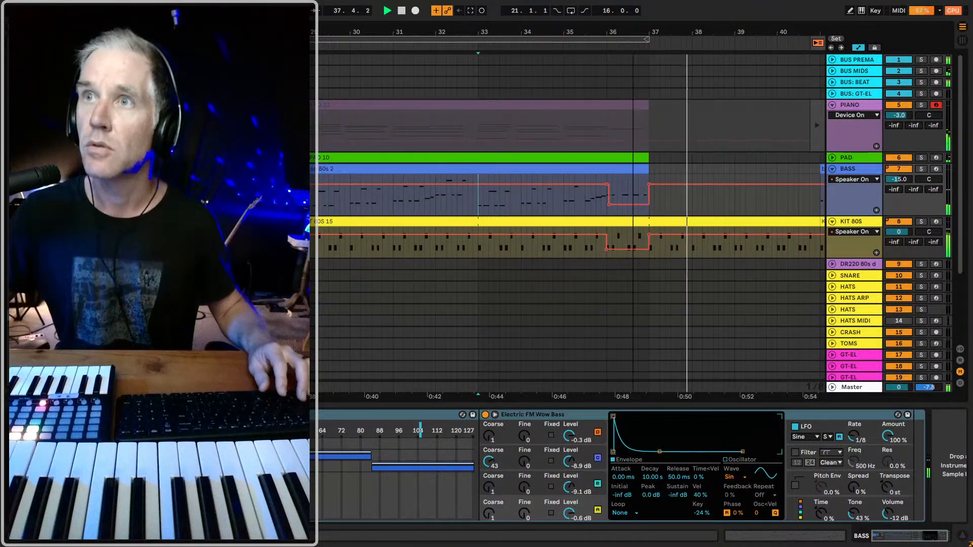
- Split the bass-80s 2 clip at bar 36 and delete the BASS Speaker On break automation between there and bar 37
scroll(631, 196, "up", 3)
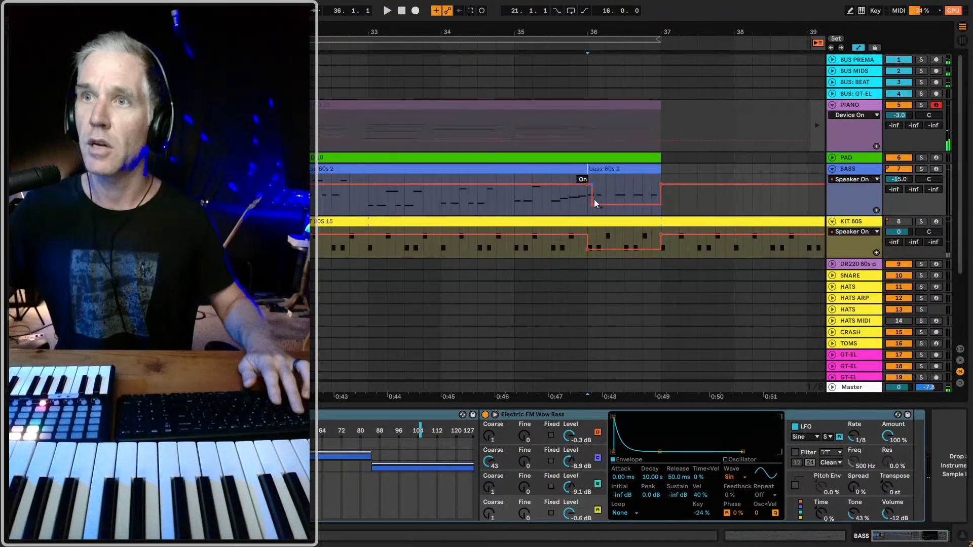
left_click(609, 169)
left_click(590, 185)
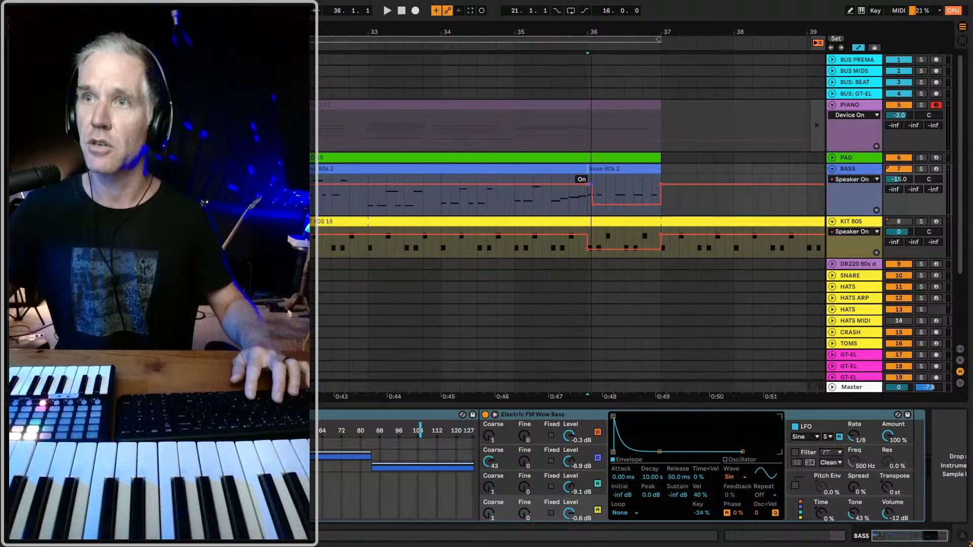
left_click(679, 199, "shift")
key("Delete")
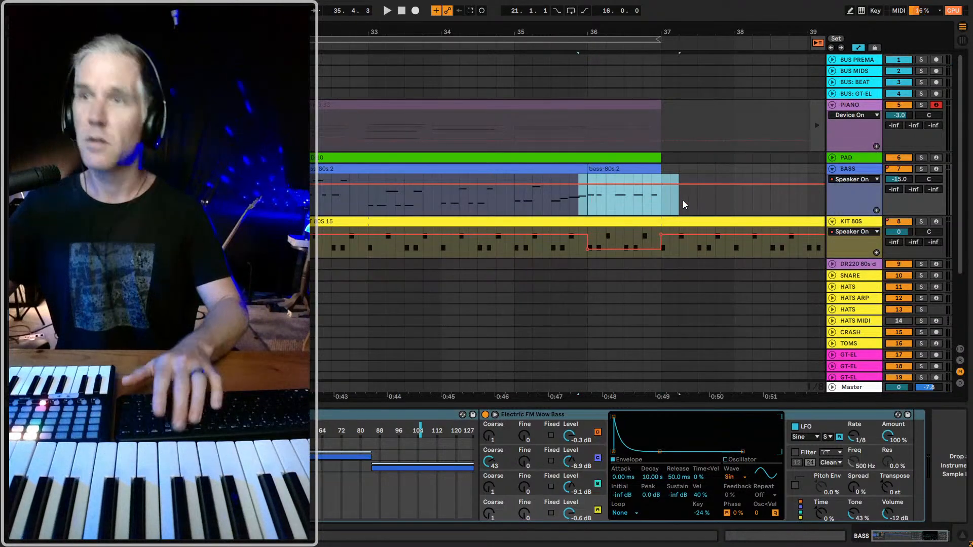
- Delete every C2 note after the first one in the split bass clip covering bar 36
double_click(612, 168)
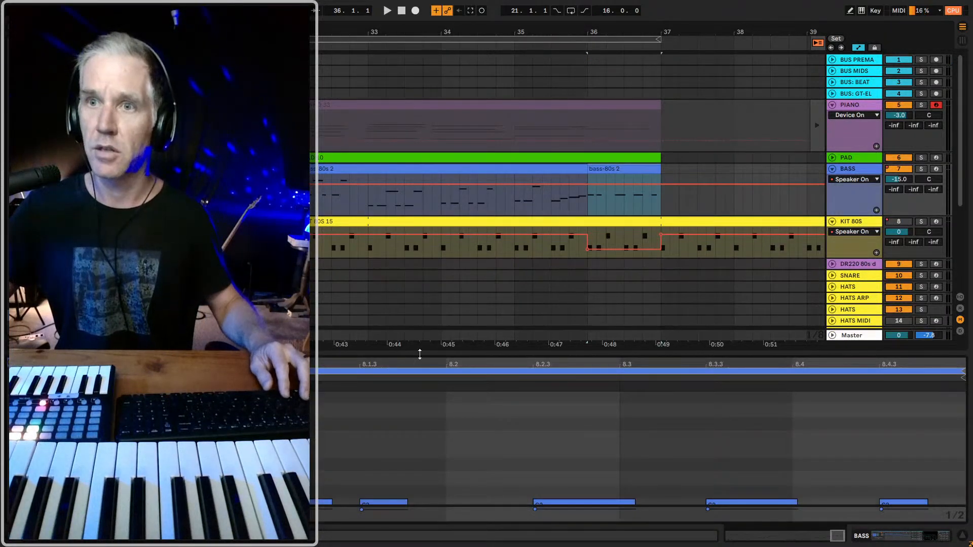
left_click_drag(419, 354, 412, 274)
left_click(377, 425)
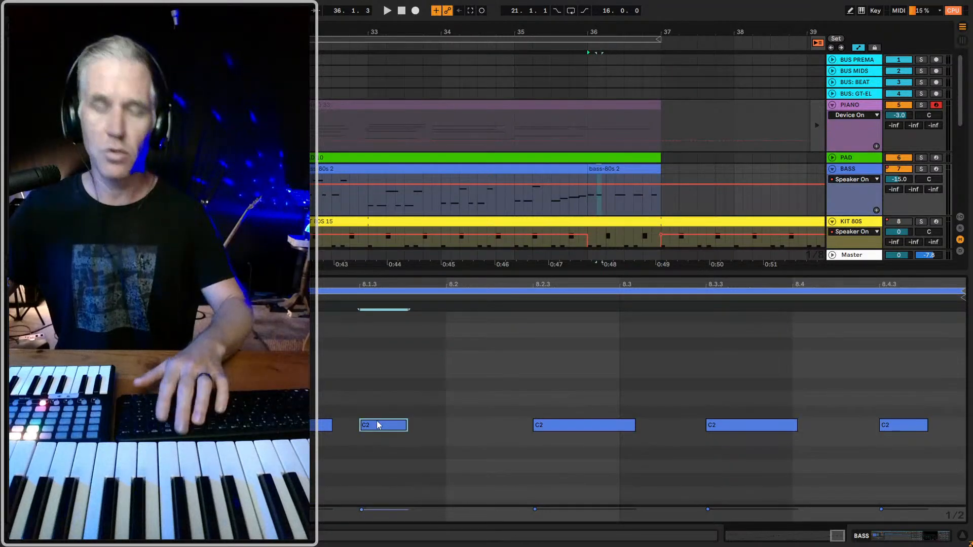
key("Delete")
left_click(566, 428)
key("Delete")
left_click_drag(648, 405, 929, 450)
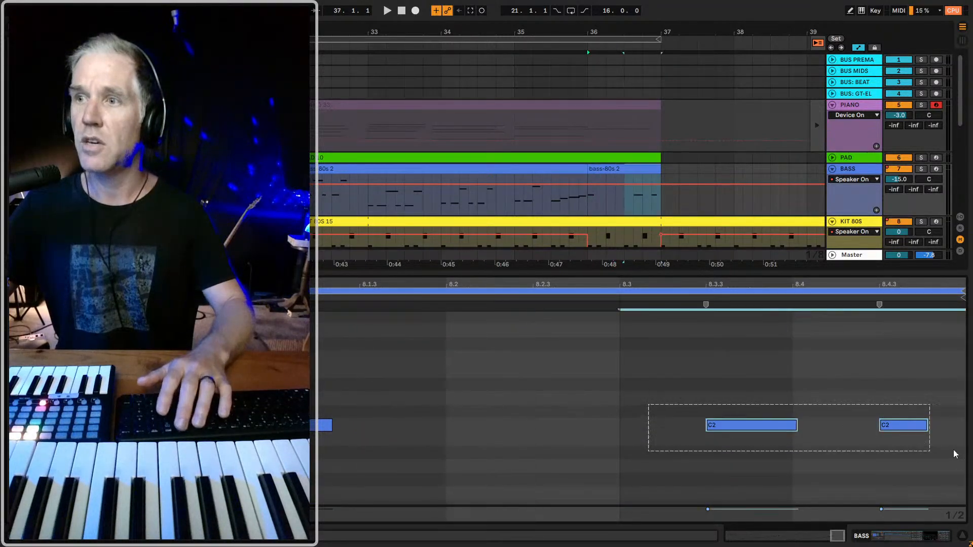
key("Delete")
- Play the edited break around bar 36 and try out notes on the armed BASS track
key("space")
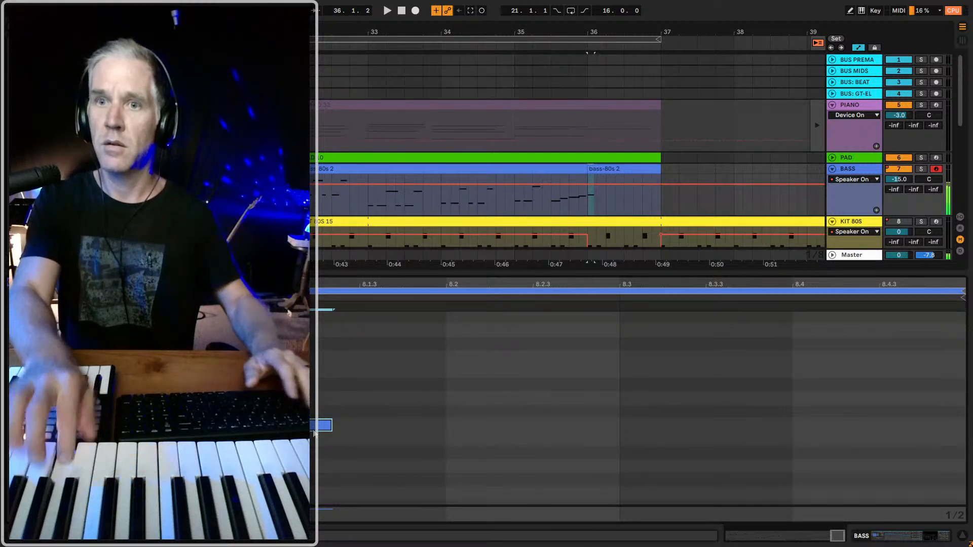
key("space")
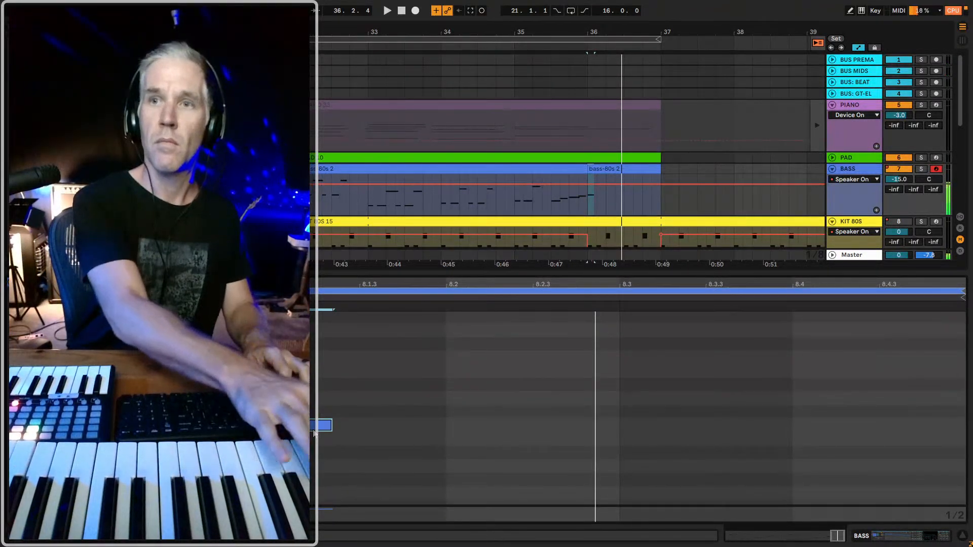
key("space")
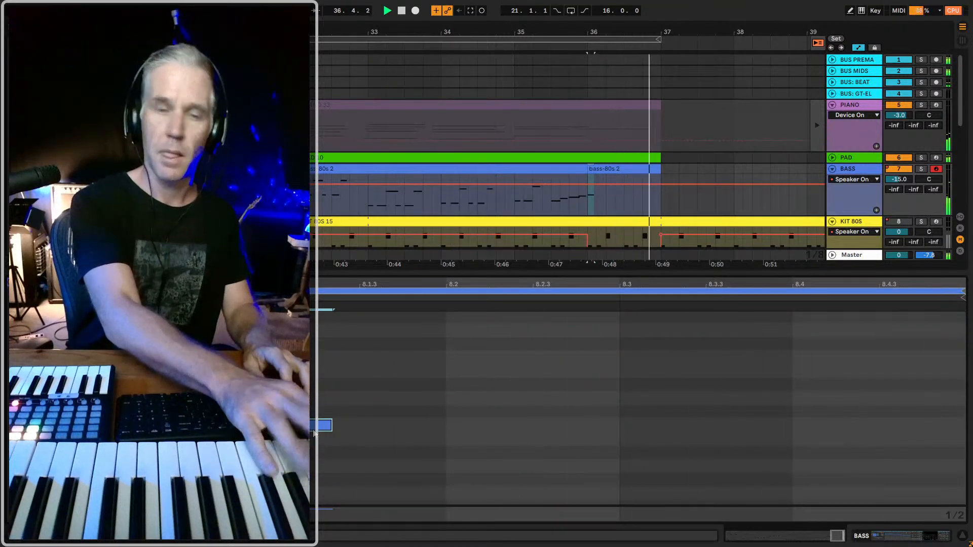
key("space")
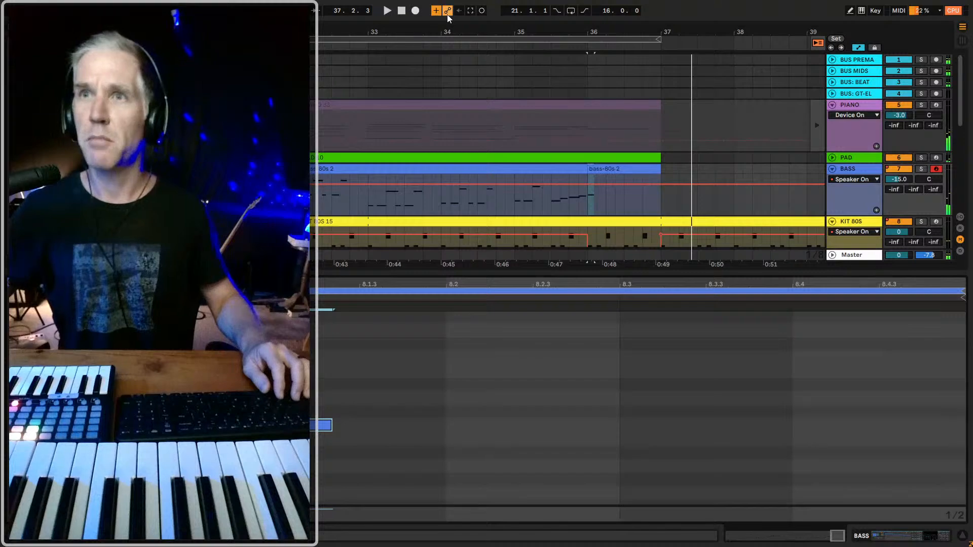
- Listen briefly from bar 5 and return the PIANO track to its arrangement clip playback
left_click_drag(462, 27, 703, 33)
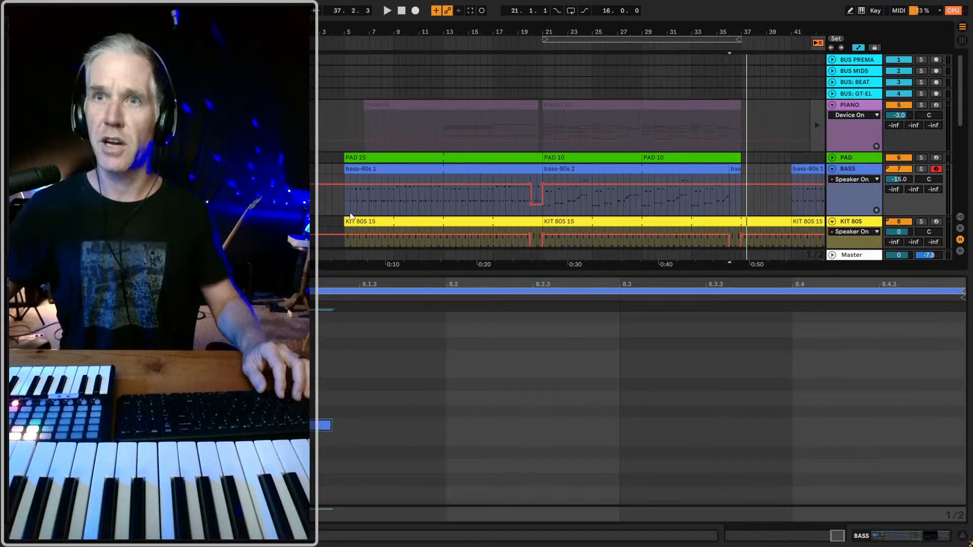
left_click(341, 206)
key("space")
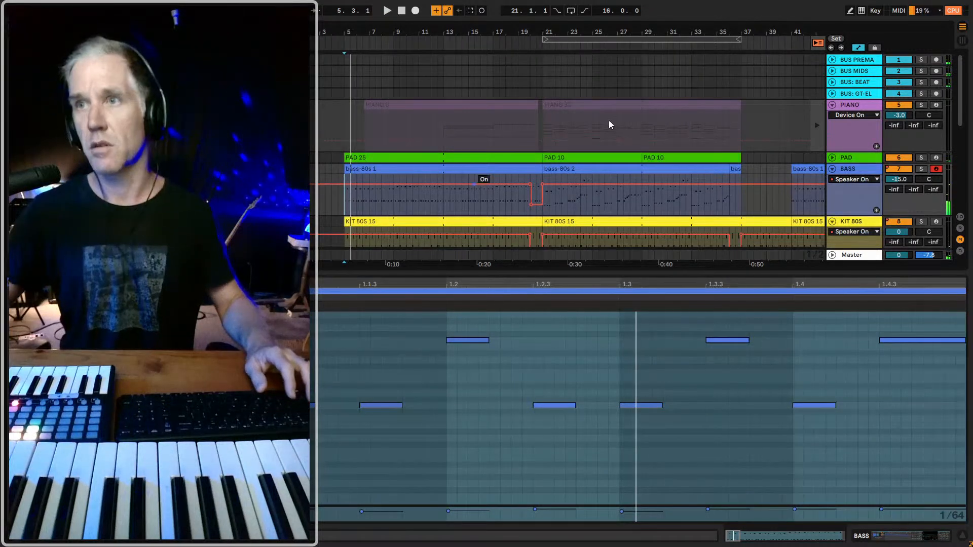
left_click_drag(735, 30, 481, 25)
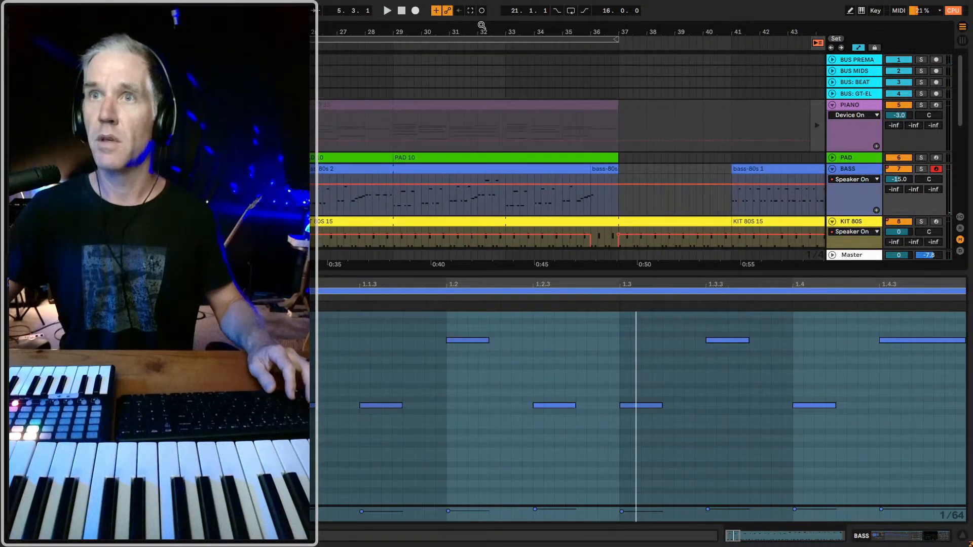
left_click(817, 42)
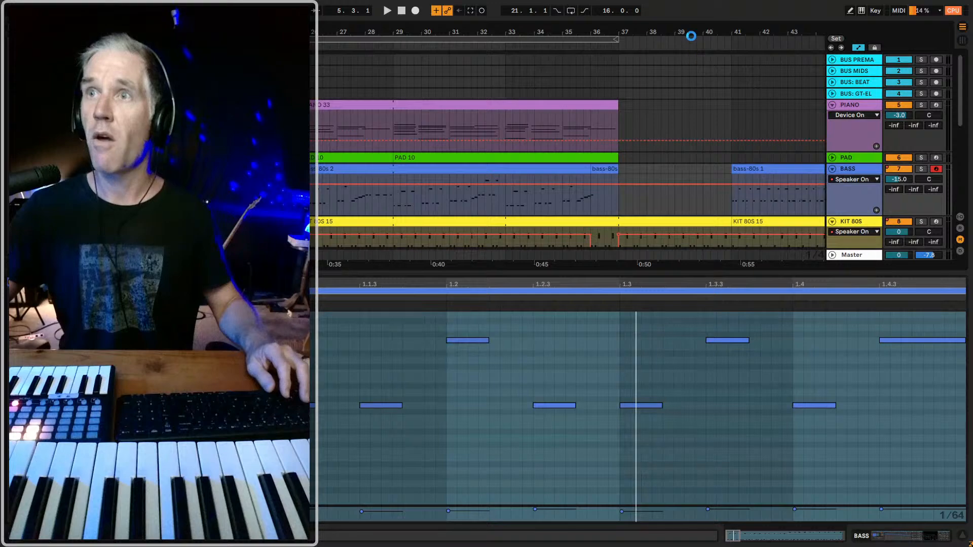
scroll(603, 76, "right", 3)
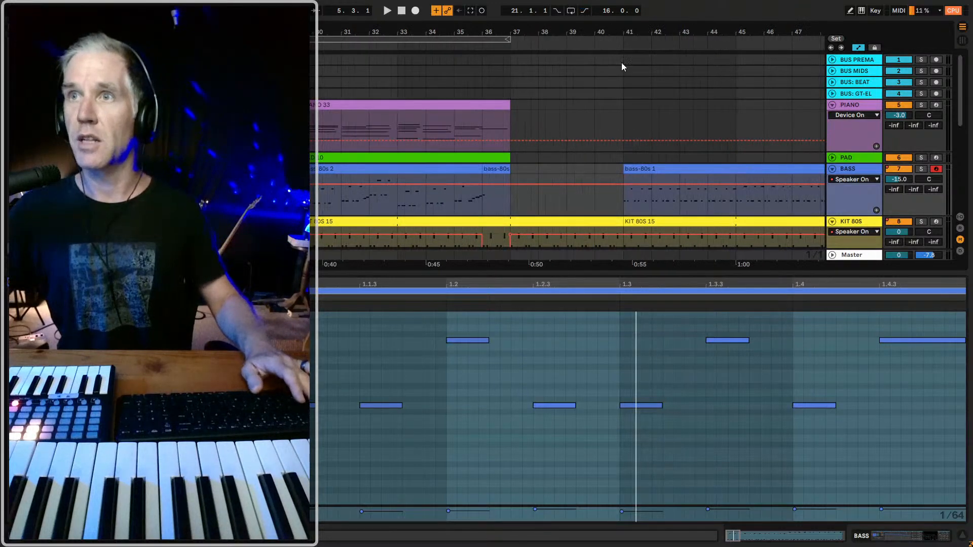
- Delete the split bass-80s 2 clip that covers bar 36 on the BASS track
left_click_drag(666, 35, 484, 15)
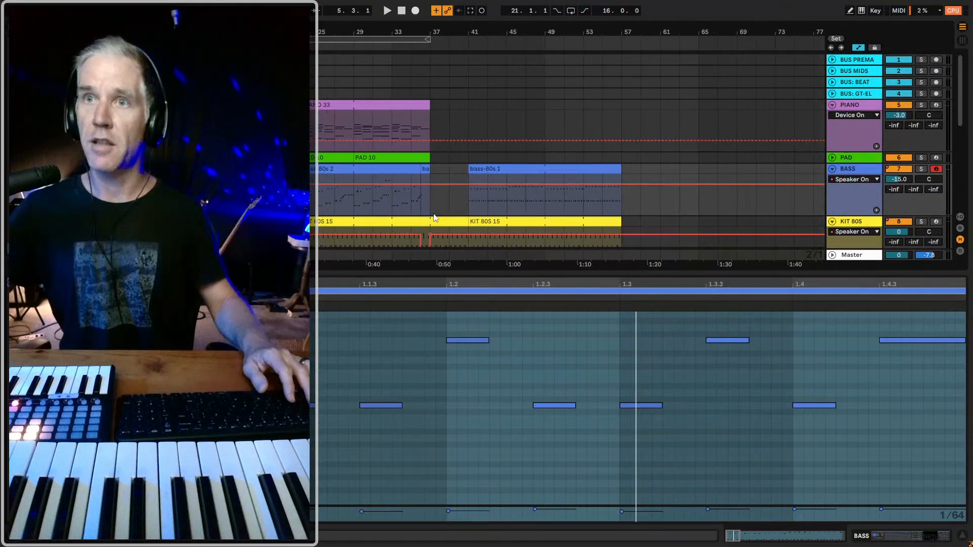
left_click(411, 202)
left_click_drag(432, 33, 527, 41)
key("space")
left_click(511, 168)
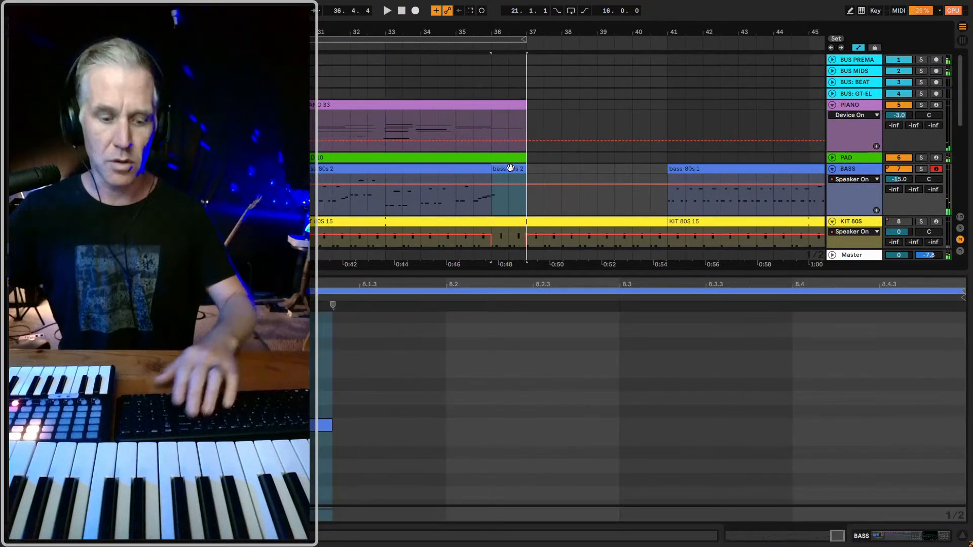
key("Delete")
- Play around bar 35 and shorten the bass-80s 2 clip so it ends at beat 35.3
left_click(468, 202)
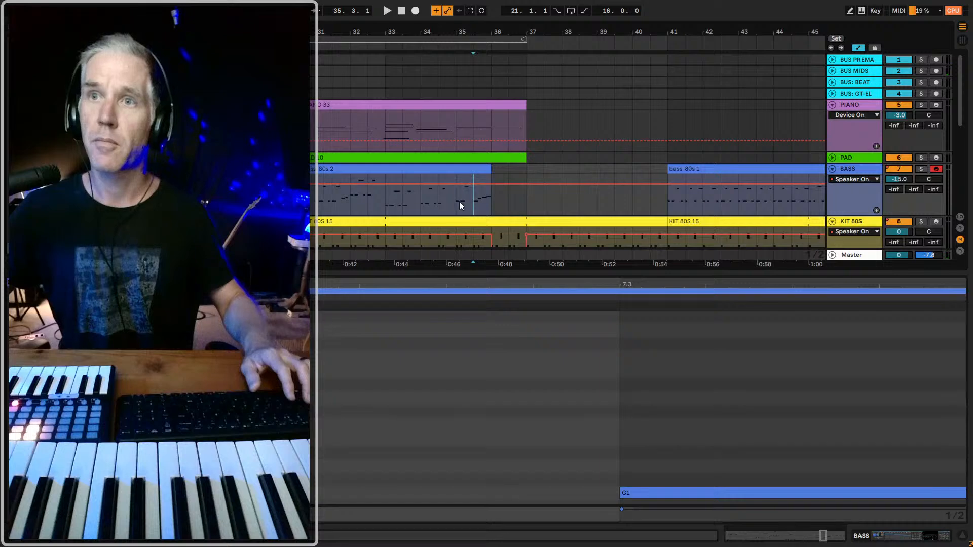
key("space")
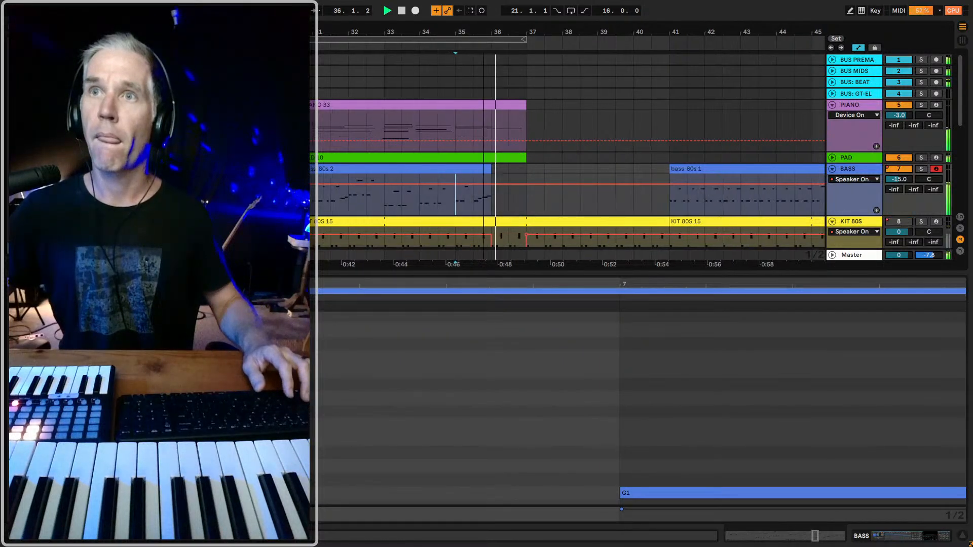
left_click_drag(486, 31, 485, 56)
key("space")
left_click_drag(506, 171, 449, 171)
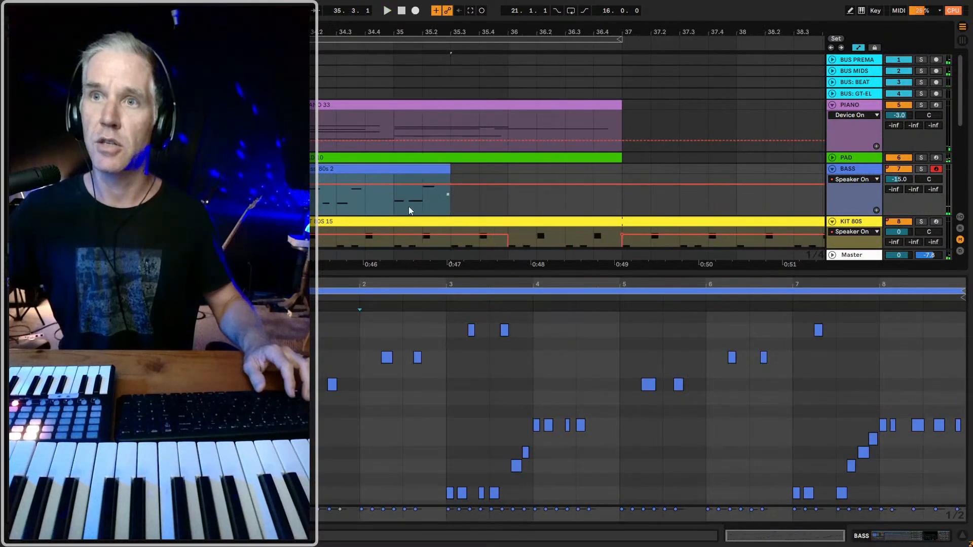
- Play the bass part from bars 31 and 33 and shorten the bass-80s 2 clip so it ends at bar 35
left_click(400, 196)
key("space")
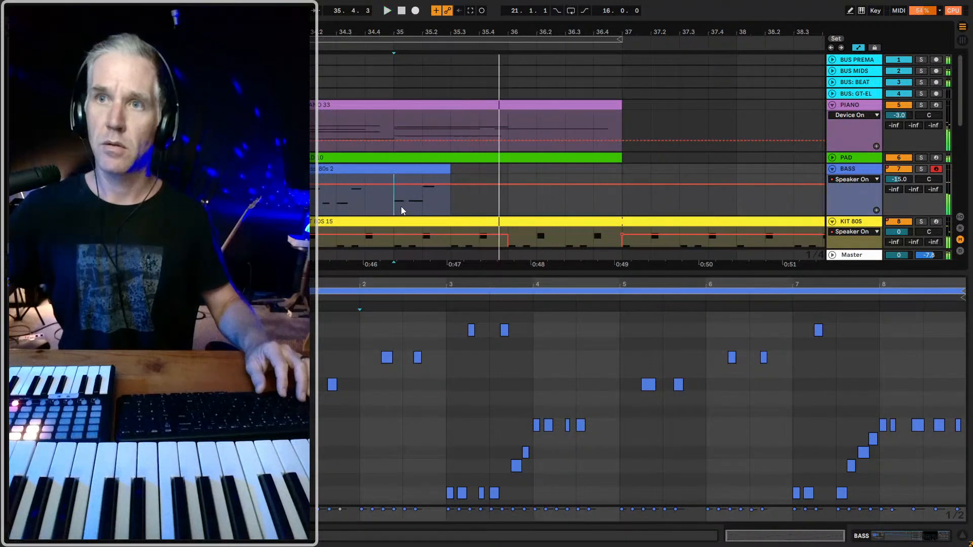
key("minus")
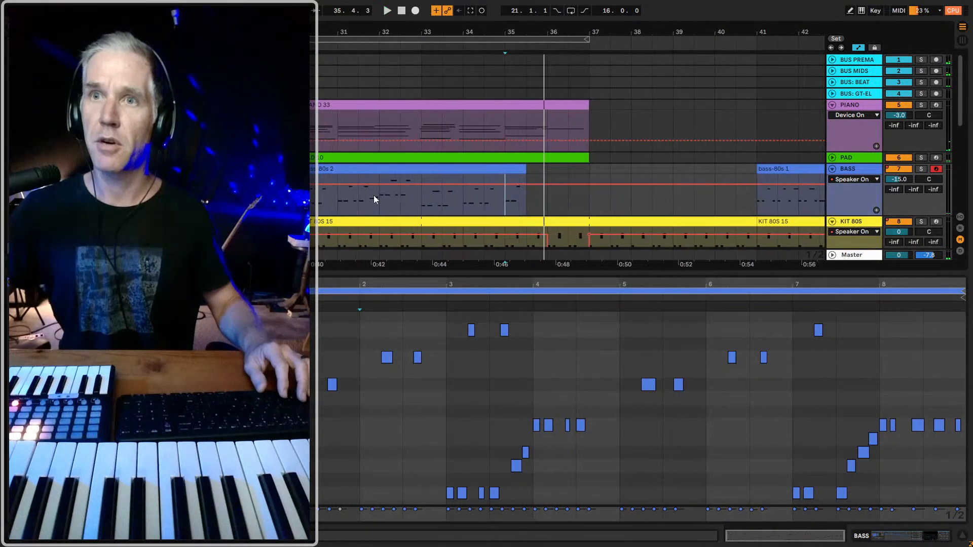
left_click(345, 202)
key("space")
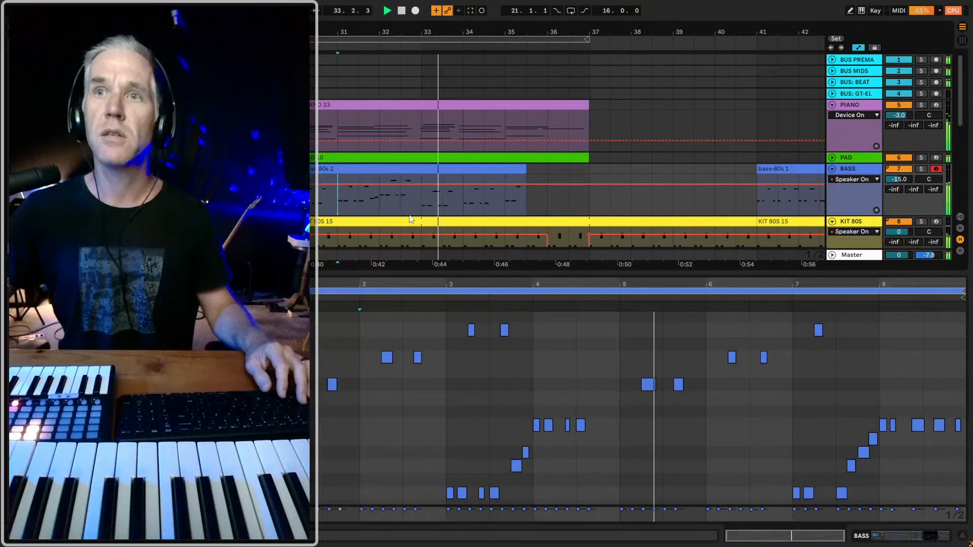
left_click(422, 205)
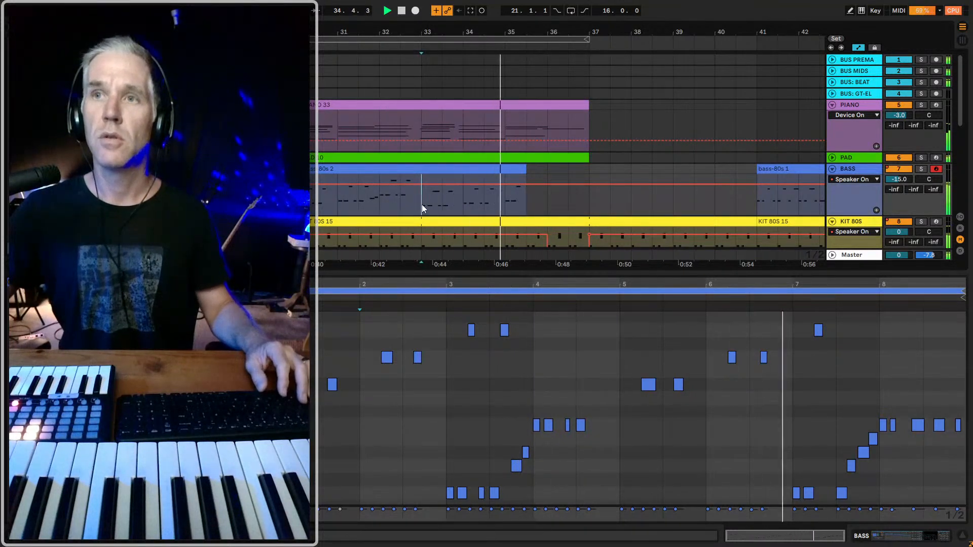
left_click_drag(522, 169, 513, 170)
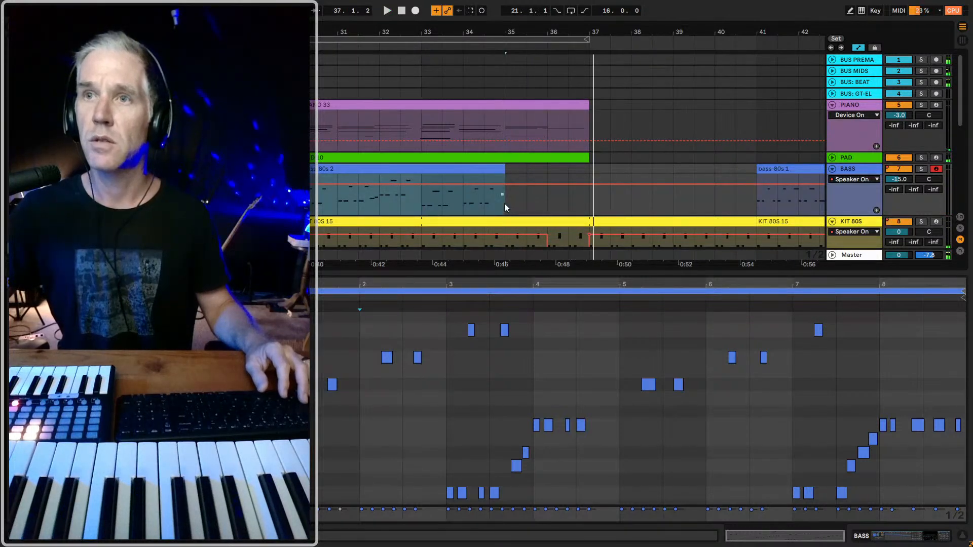
- Audition the empty BASS section from bar 35 to 37, return playback to the arrangement, and listen from bar 34
left_click_drag(505, 205, 587, 193)
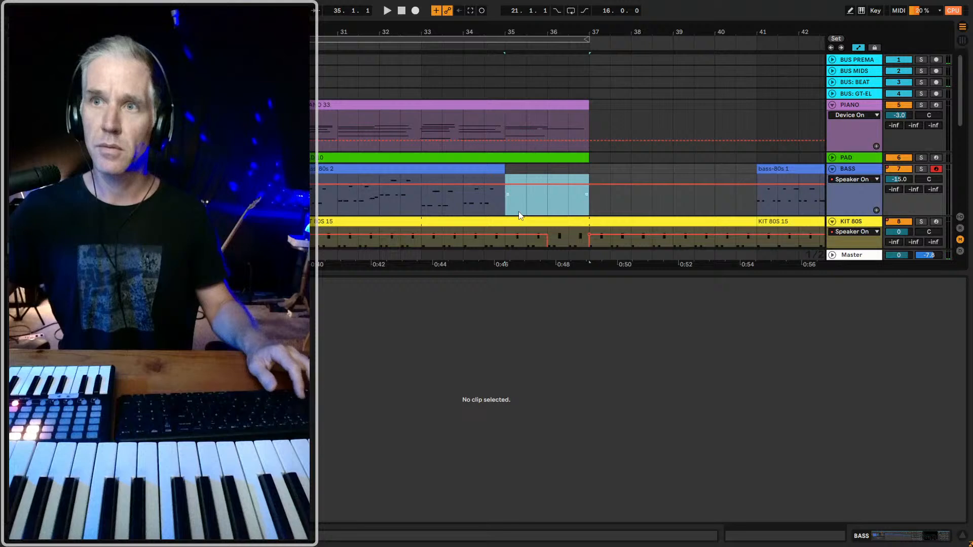
key("shift+Tab")
key("space")
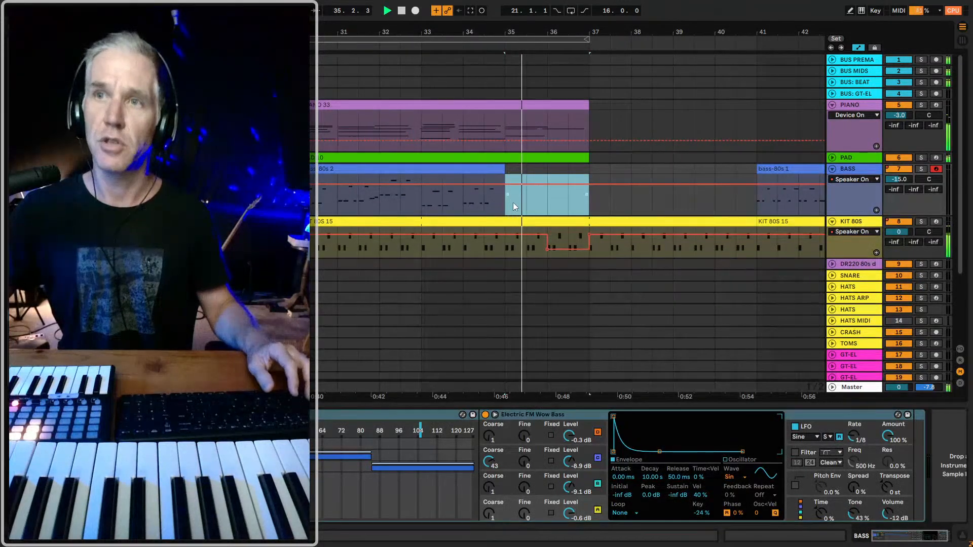
key("ctrl+shift+F9")
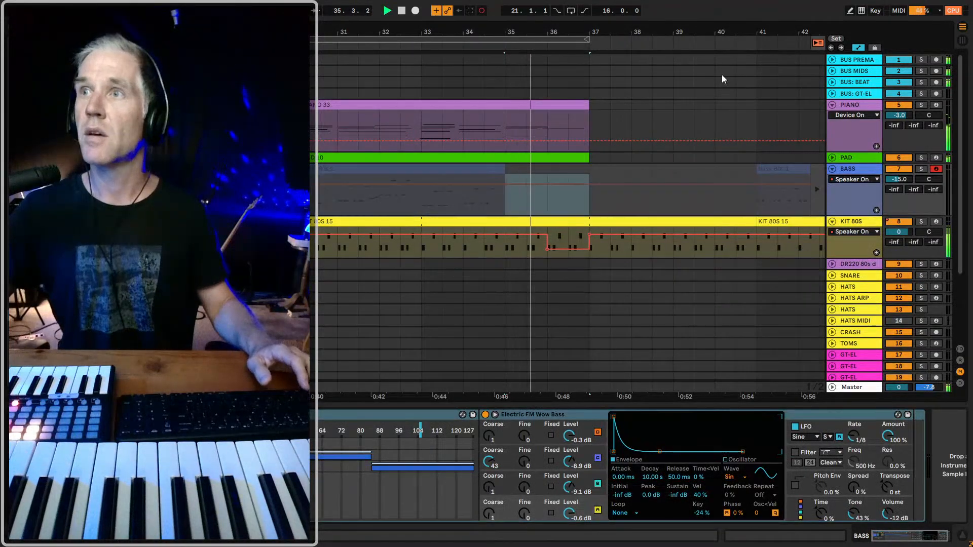
left_click(818, 44)
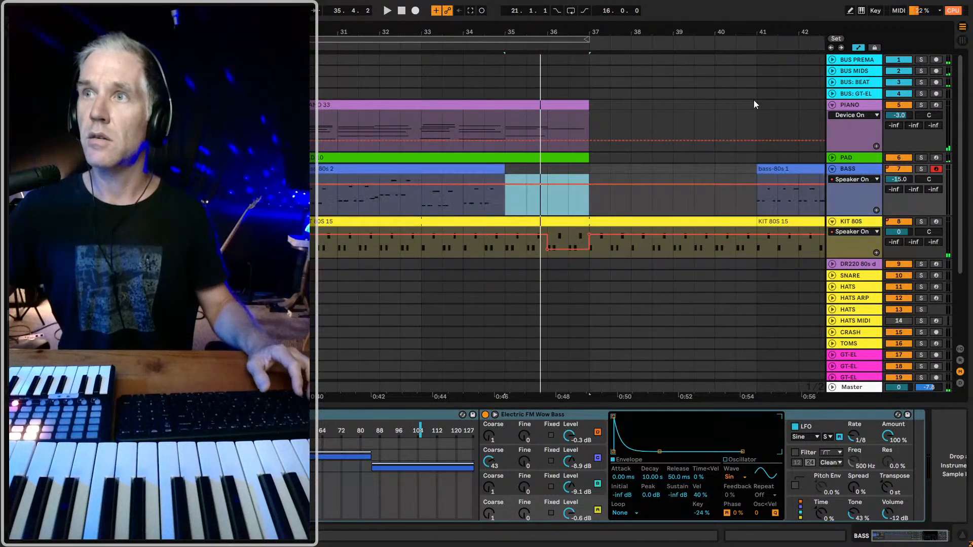
left_click(463, 195)
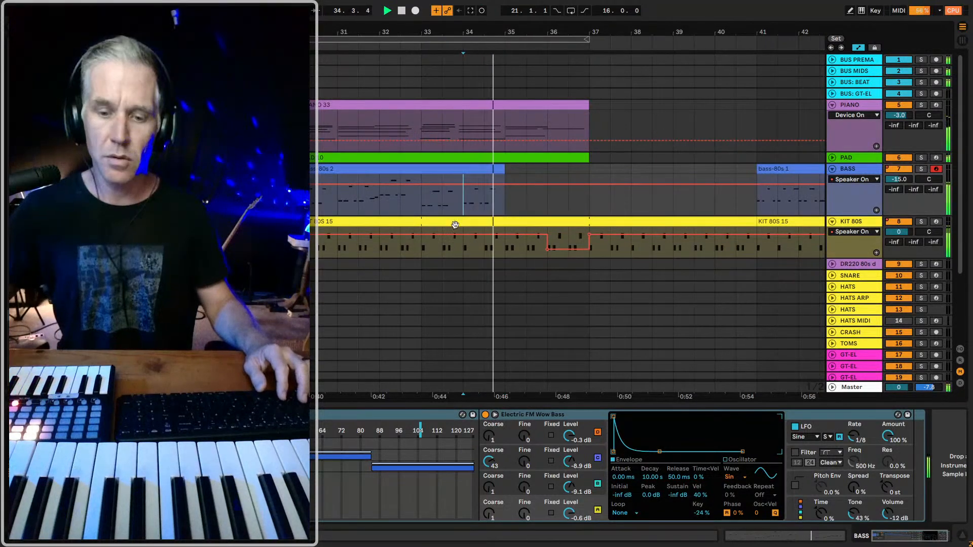
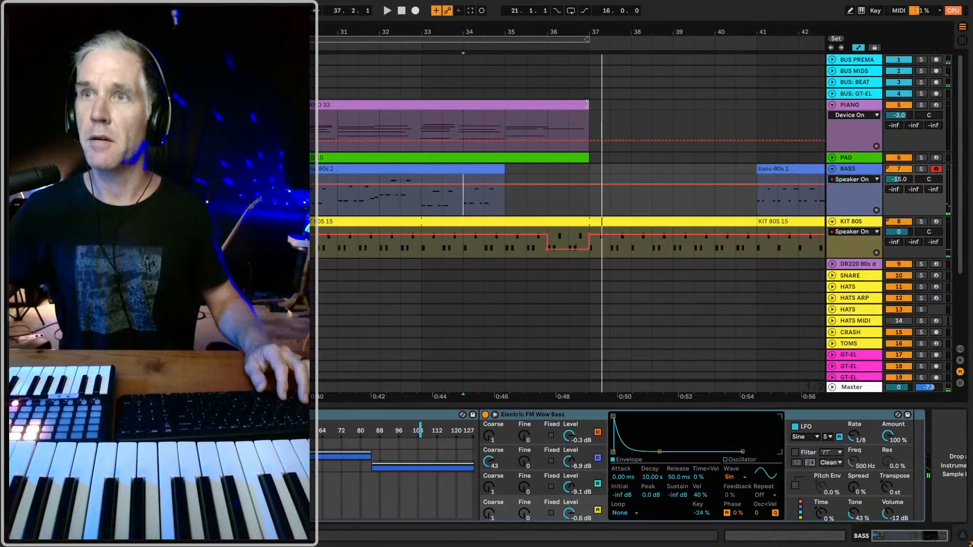
- Shorten the PIANO 33 clip and the last PAD 10 clip to end at bar 35, and play from bar 34
left_click_drag(588, 105, 505, 104)
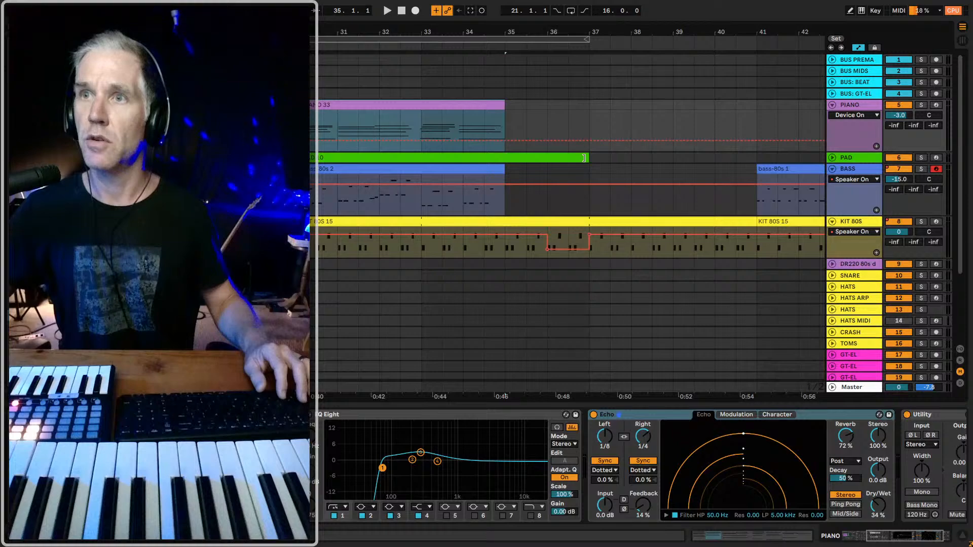
left_click_drag(584, 158, 530, 152)
left_click(473, 202)
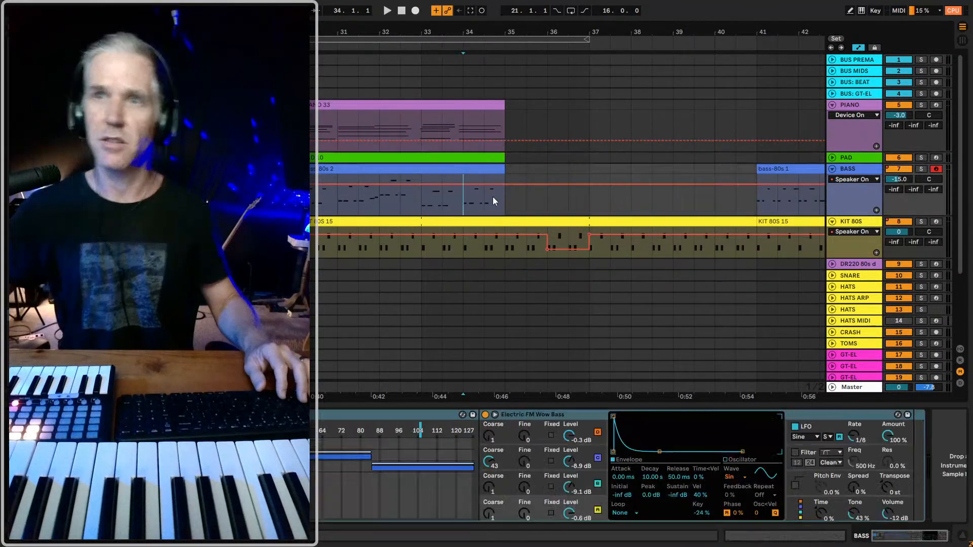
key("space")
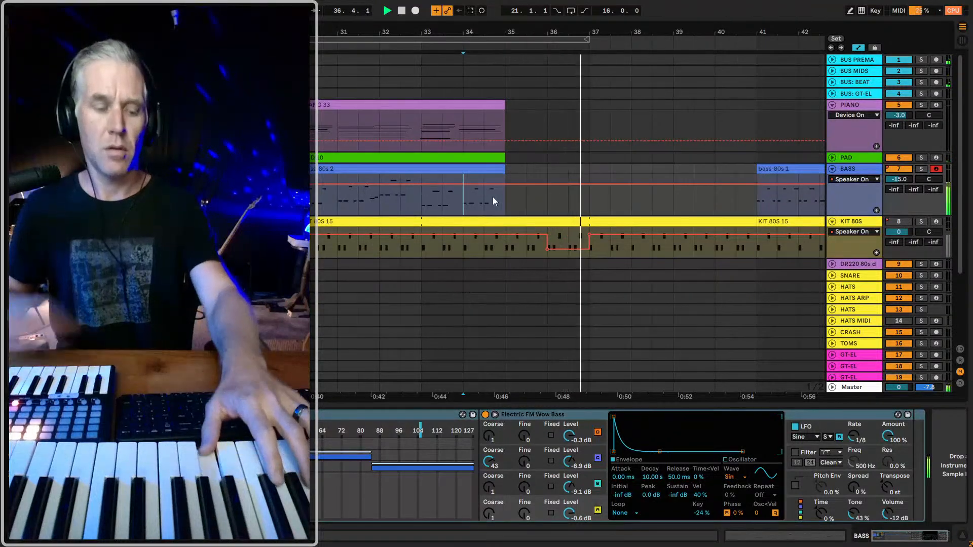
- Play repeatedly from bar 34 and practise live bass notes on the armed BASS track through the break around bar 37
key("space")
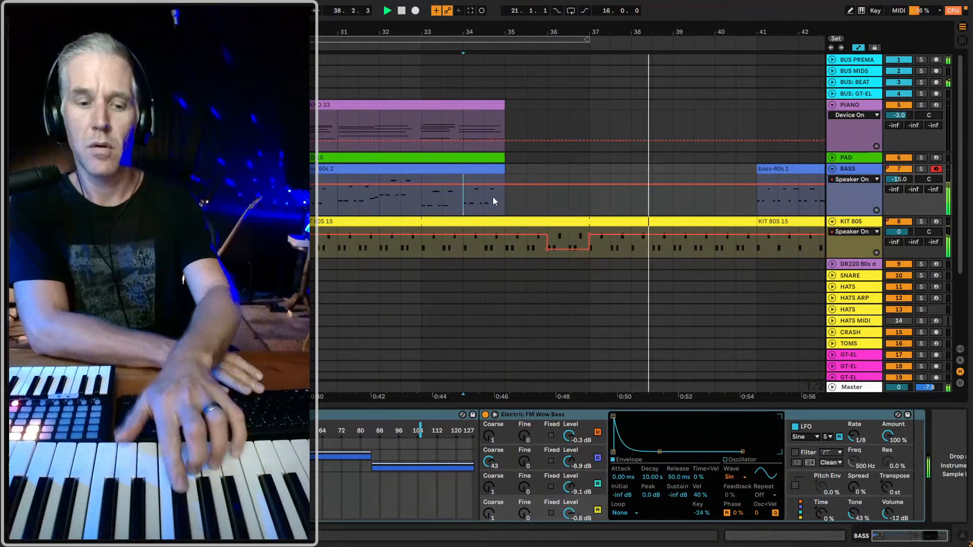
key("space")
key("space")
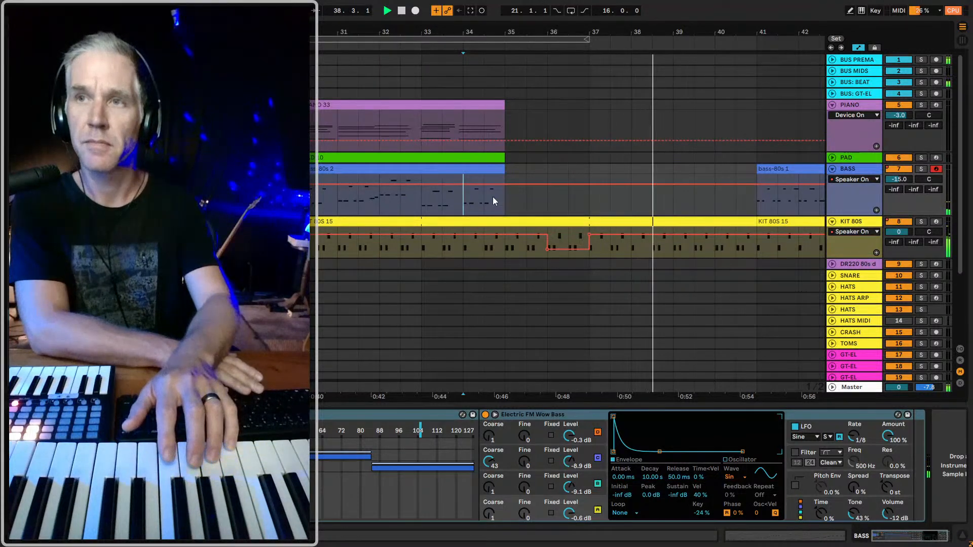
key("space")
key("space")
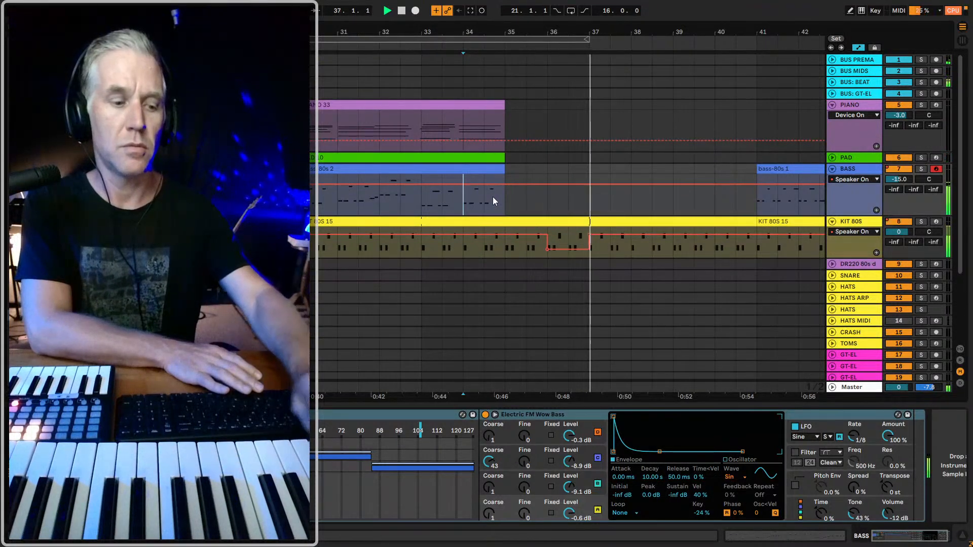
key("space")
key("space")
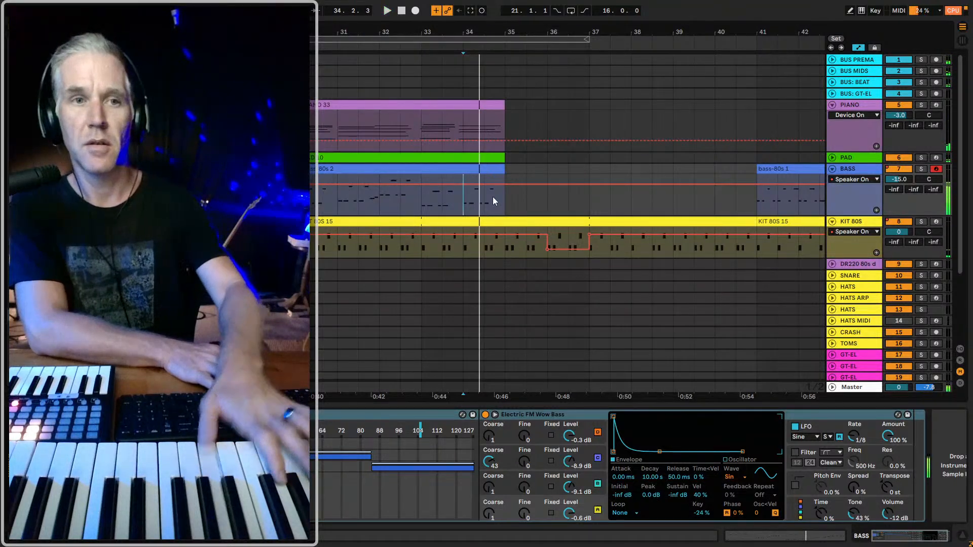
key("space")
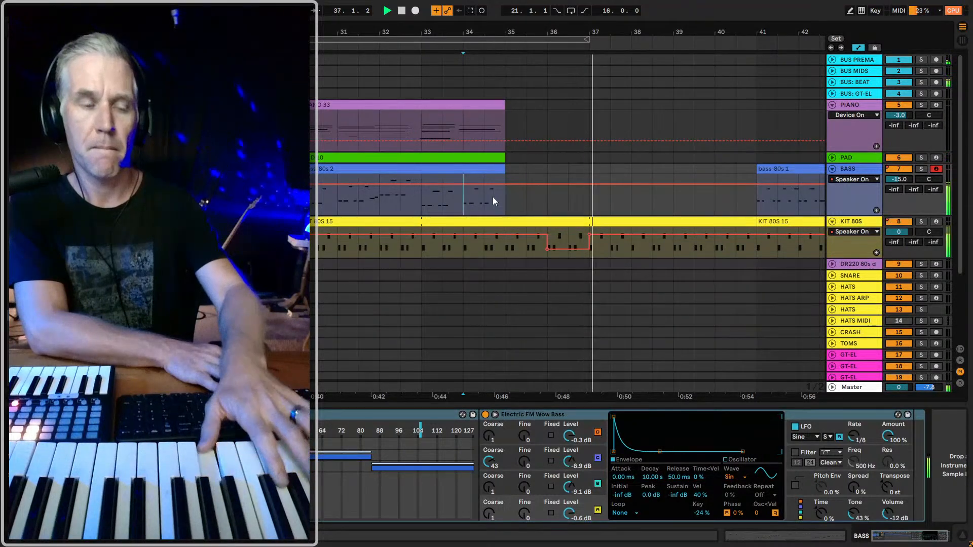
key("space")
key("space")
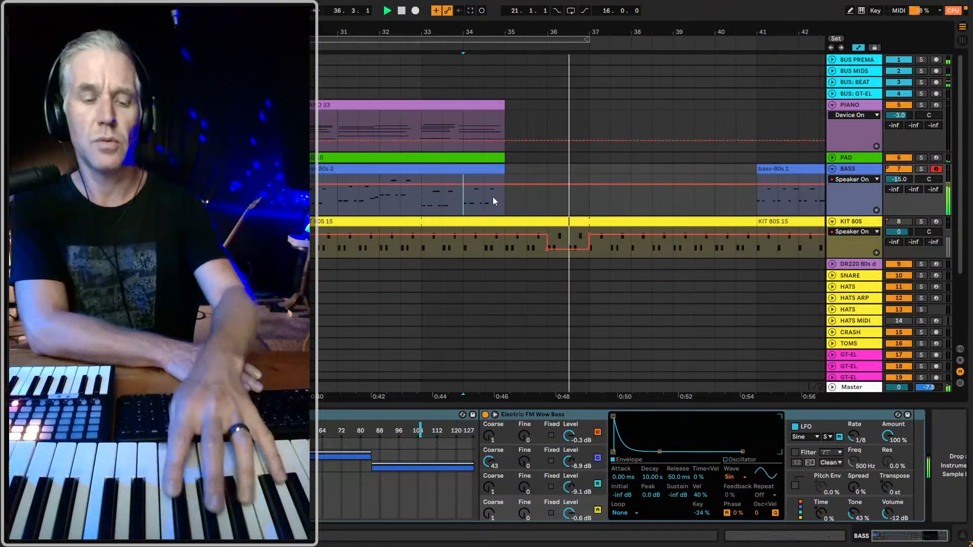
key("space")
key("space")
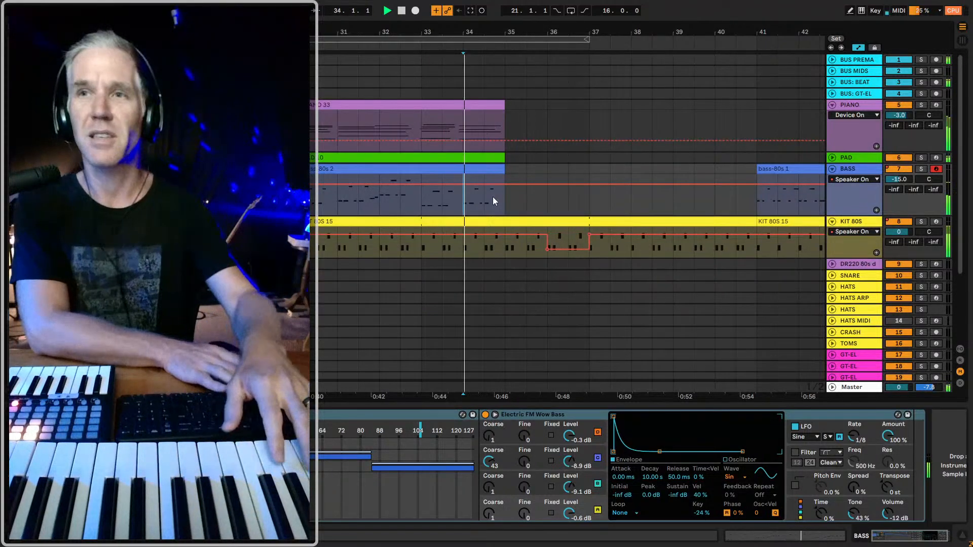
key("space")
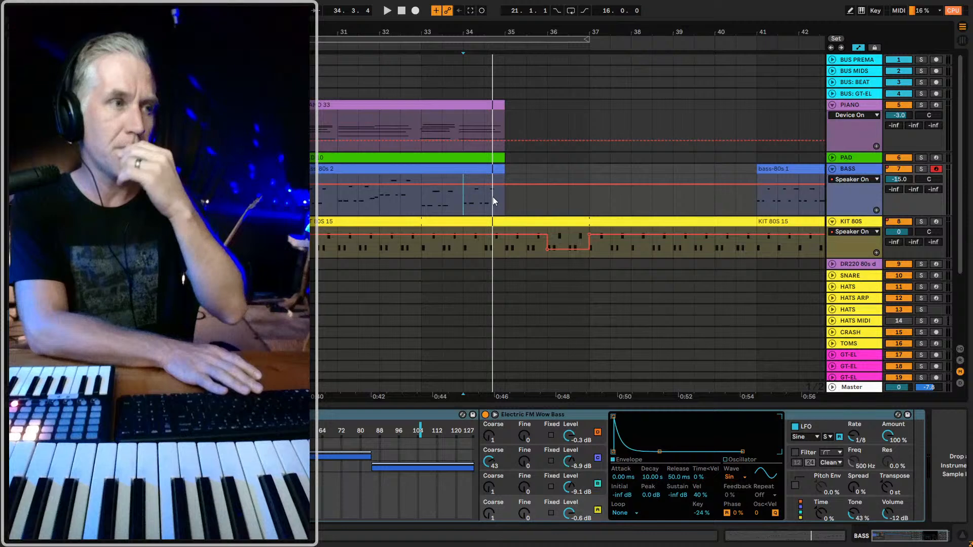
key("space")
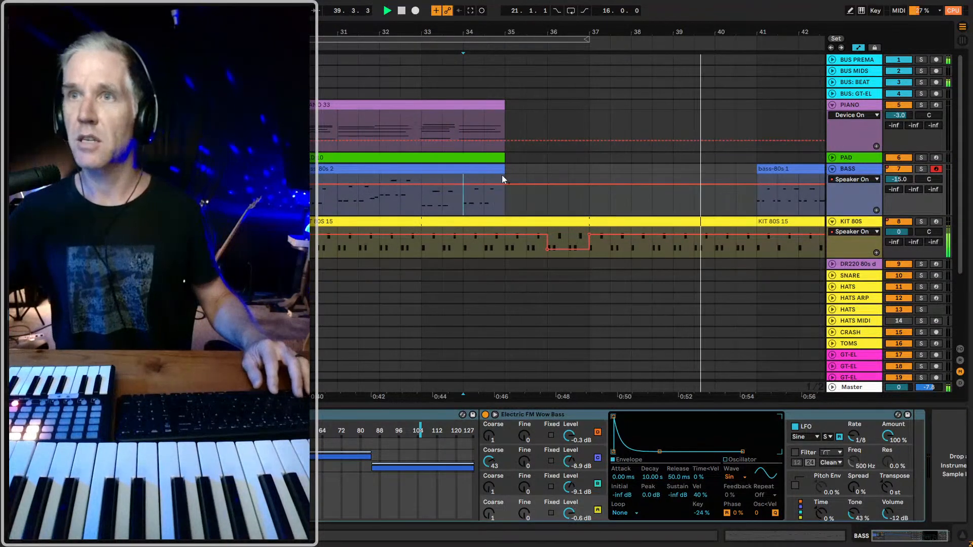
- Set the playback start at bar 41 on the PIANO track and stop playback
left_click_drag(340, 34, 338, 4)
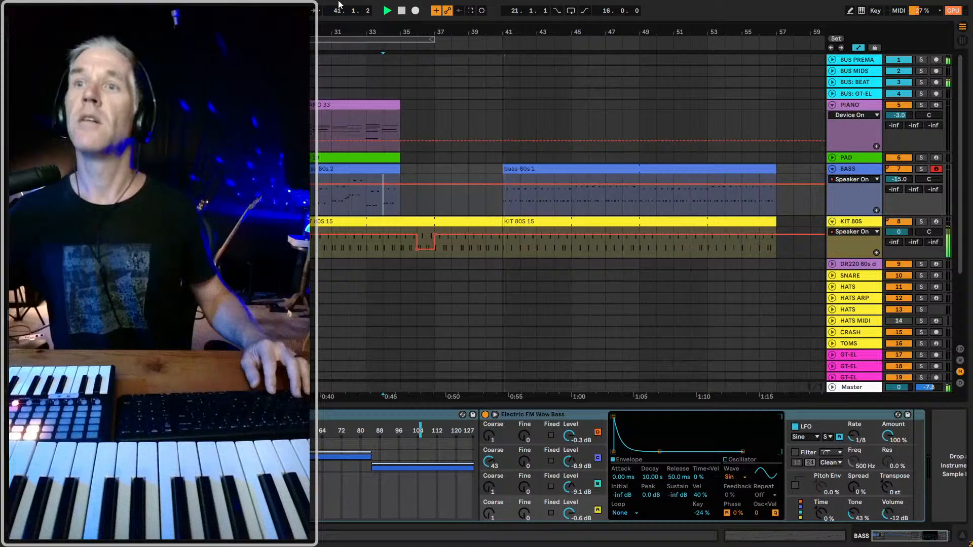
left_click_drag(486, 32, 475, 2)
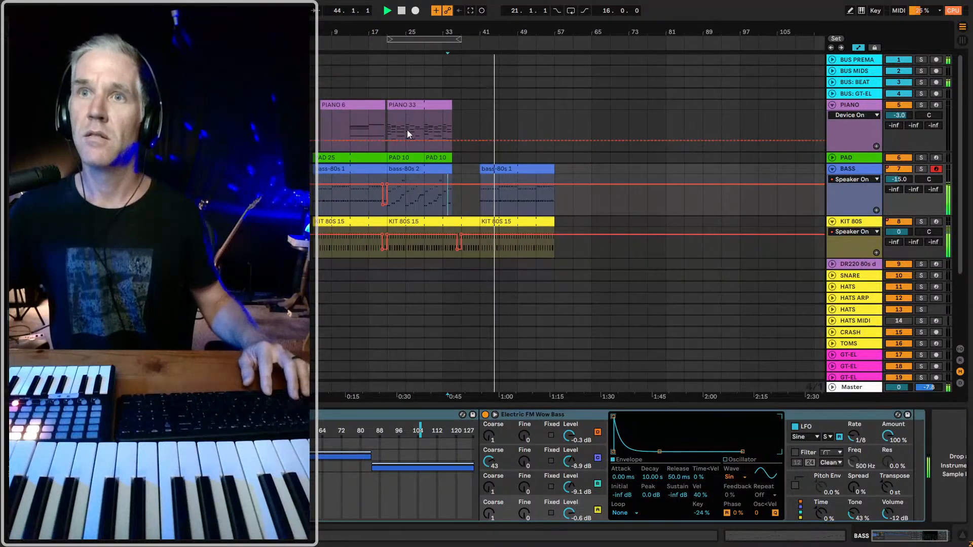
left_click(479, 126)
key("space")
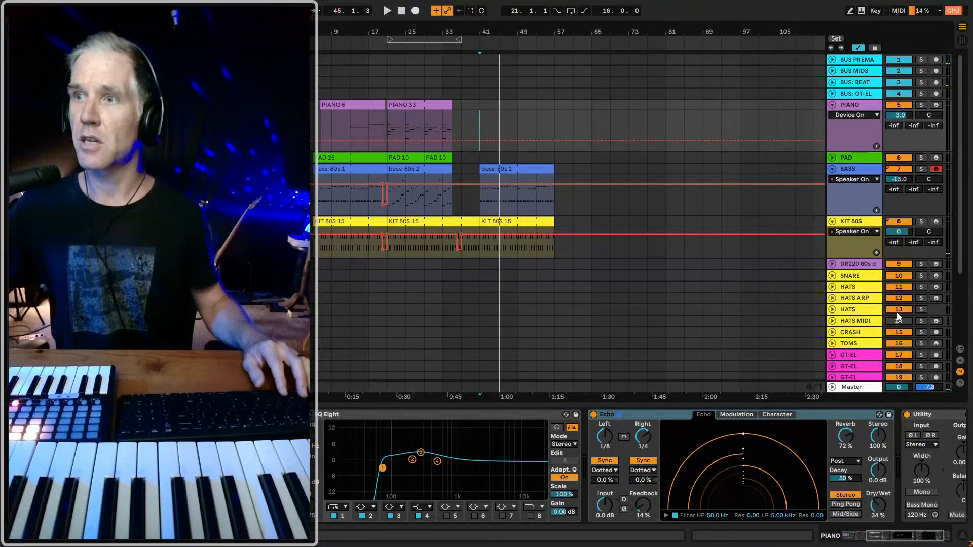
- Arm the PAD track above BASS and try out notes with its sound
scroll(898, 317, "down", 1)
scroll(869, 312, "up", 1)
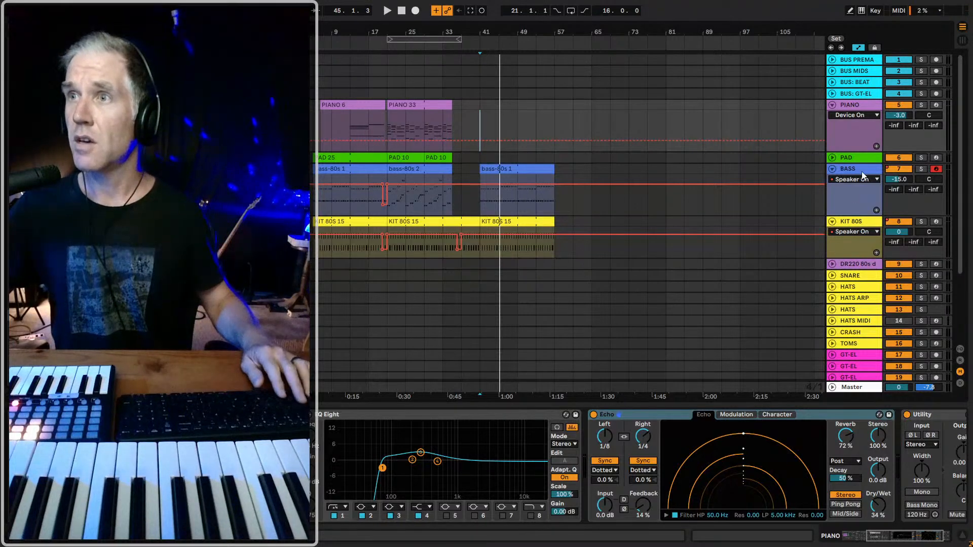
left_click(935, 158)
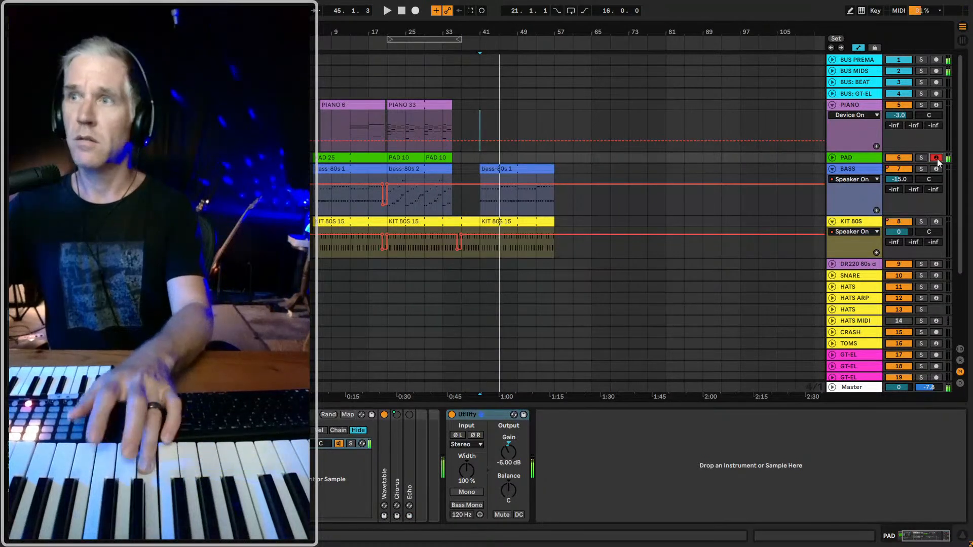
- Audition the second PAD track near the end of the track list and move the armed 80s E BASS track directly above BASS
scroll(859, 357, "down", 3)
left_click(859, 352)
left_click(935, 351)
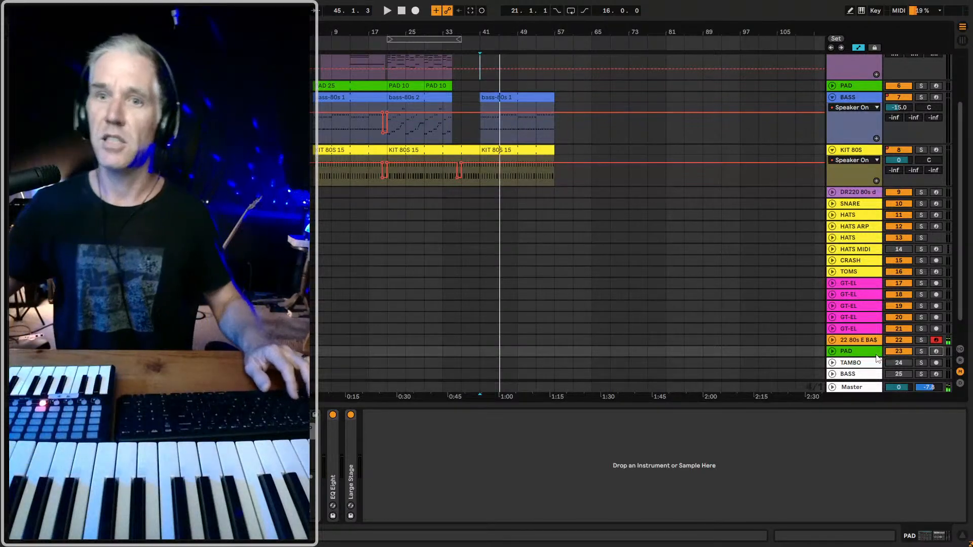
left_click_drag(855, 340, 838, 106)
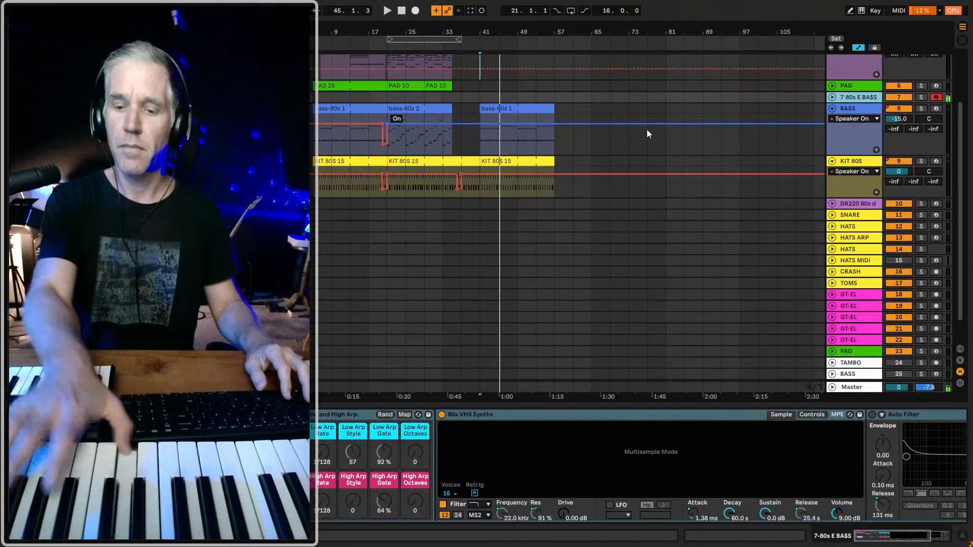
- Set the playback start at bar 41 on the BASS track and play the section repeatedly, practising live notes with the 80s E BASS sound
key("space")
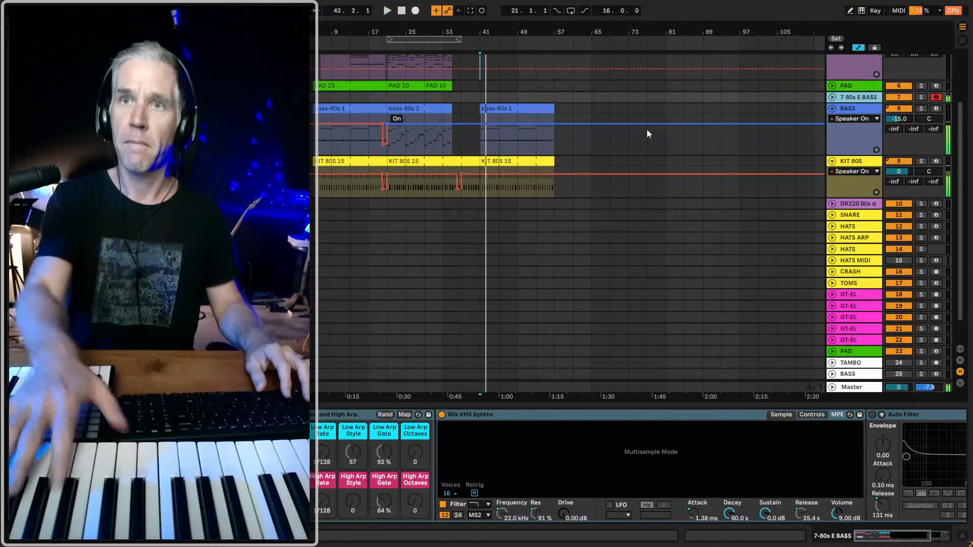
left_click(425, 144)
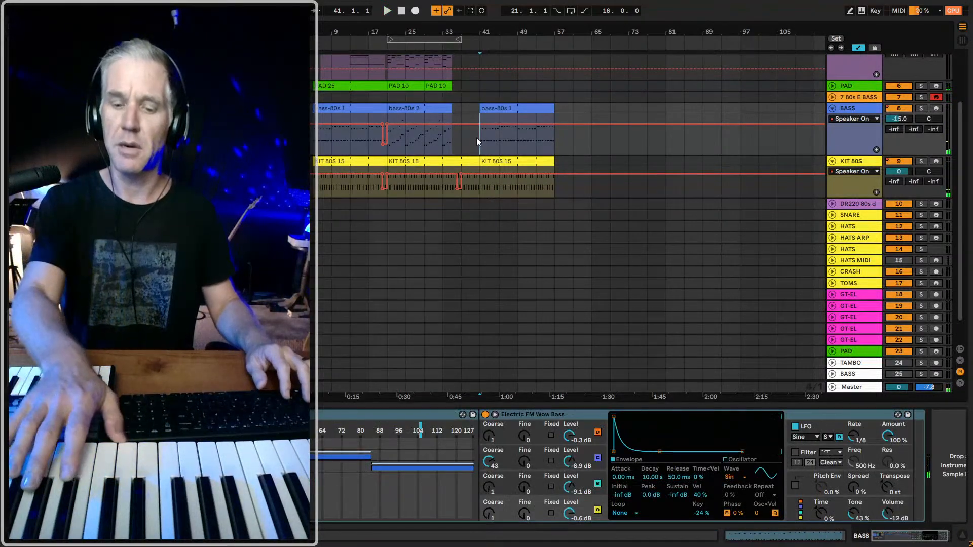
key("space")
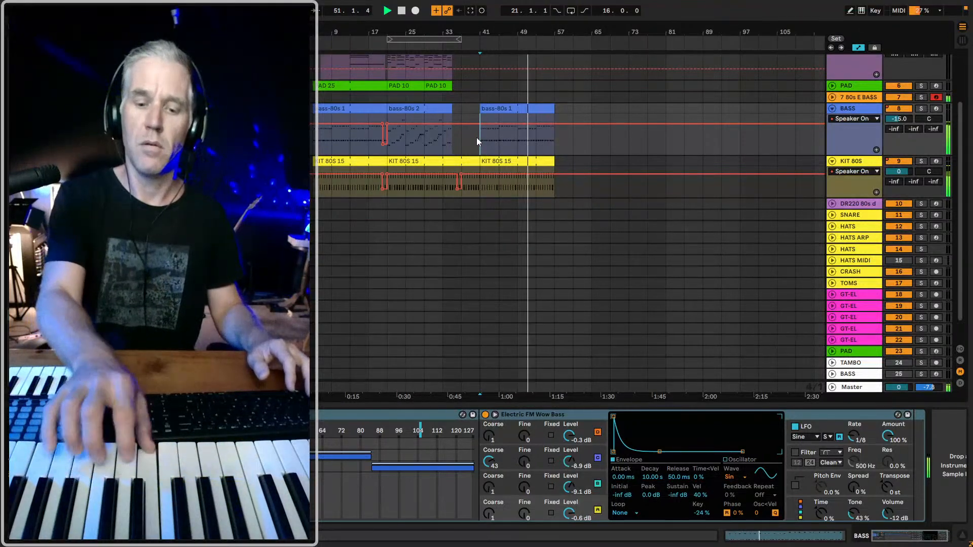
key("space")
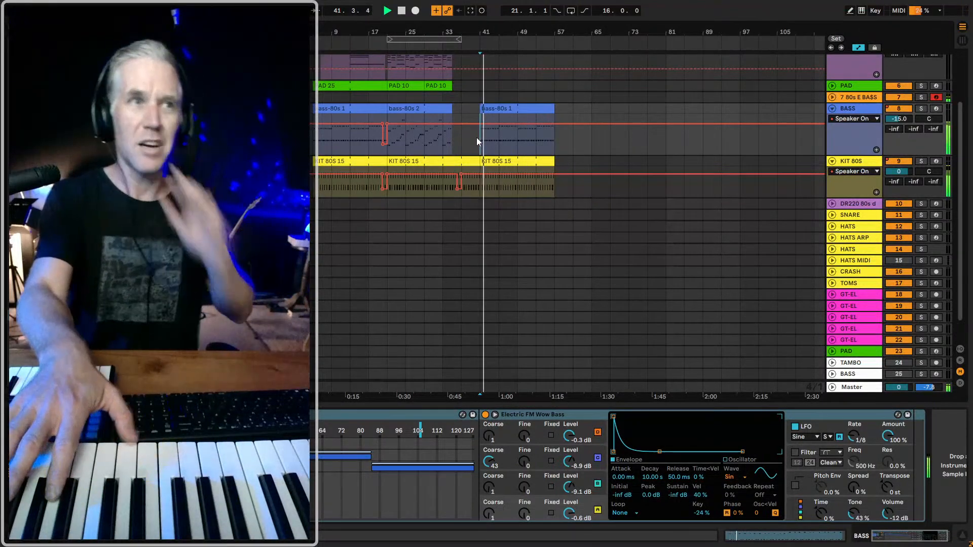
key("space")
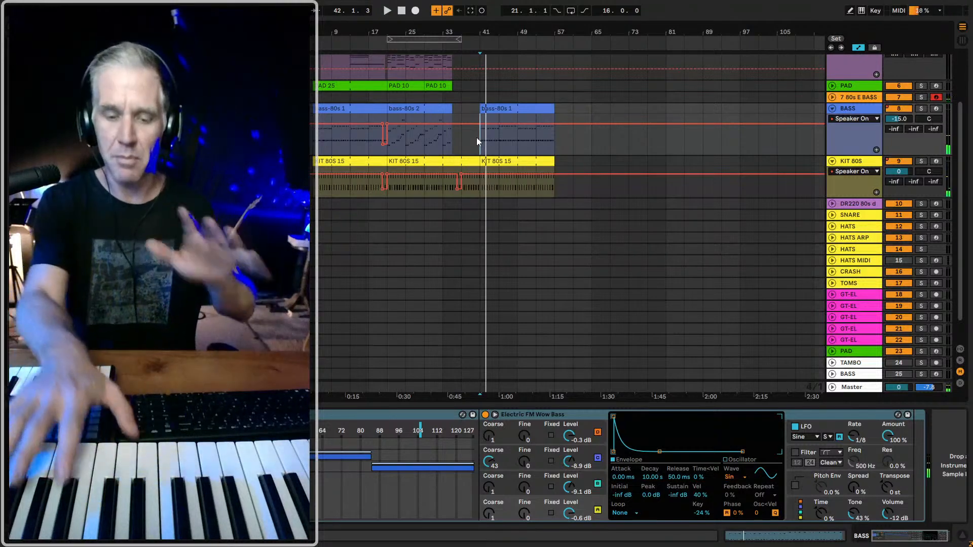
key("space")
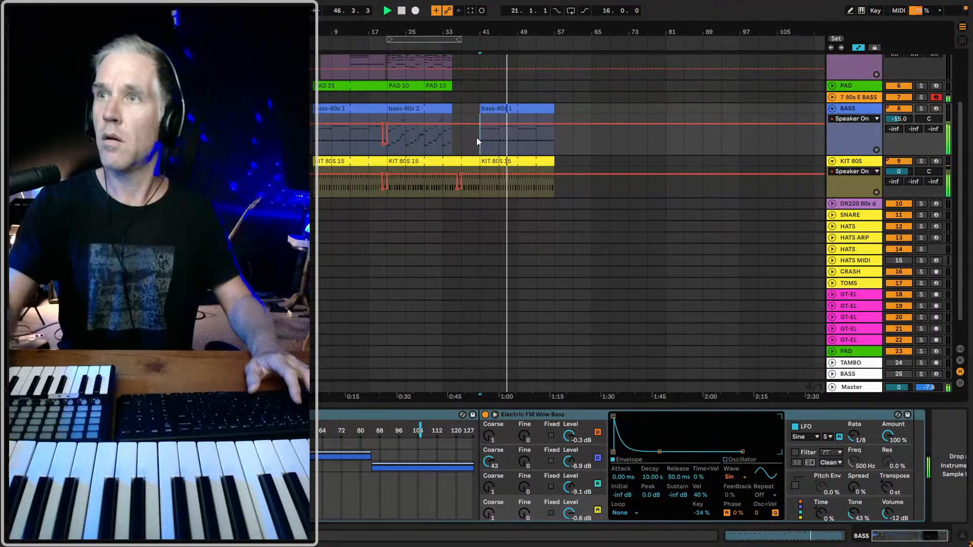
key("space")
- Try a 60.0 s release on the 80s VHS Synths instrument of the 80s E BASS track and play along from bar 41
left_click(854, 99)
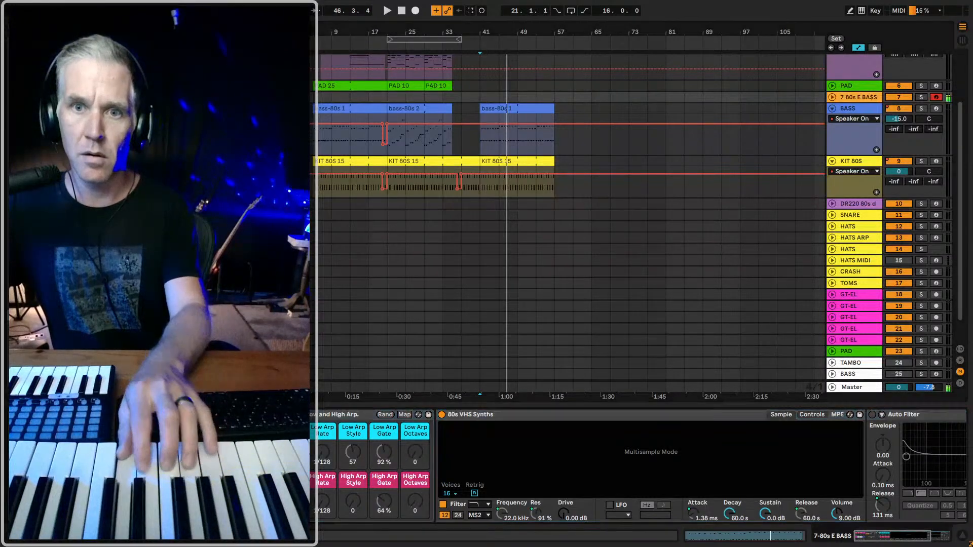
left_click_drag(801, 515, 790, 488)
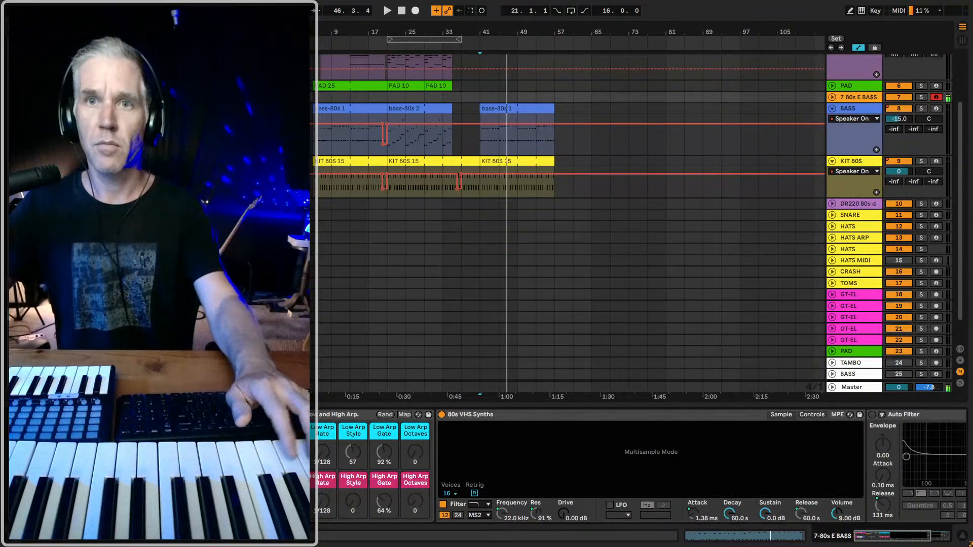
key("space")
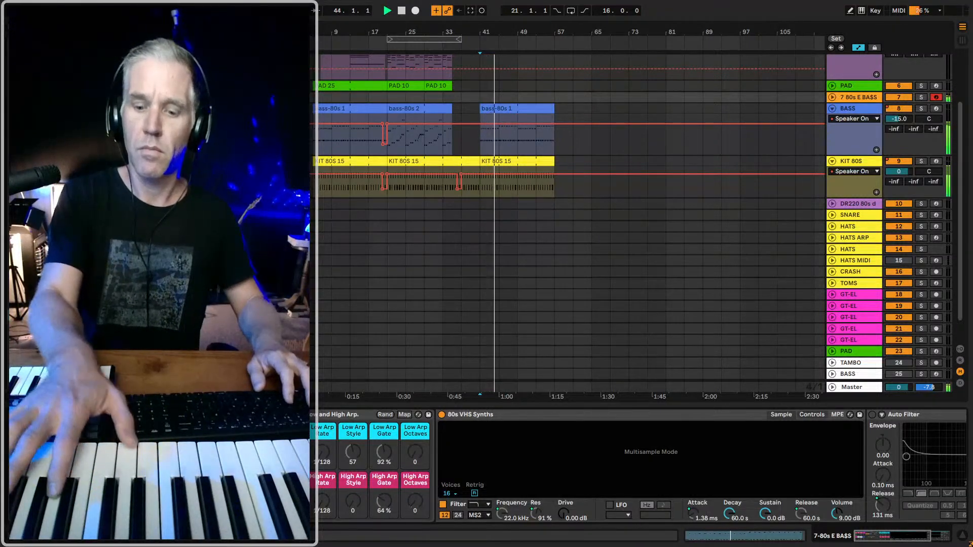
key("space")
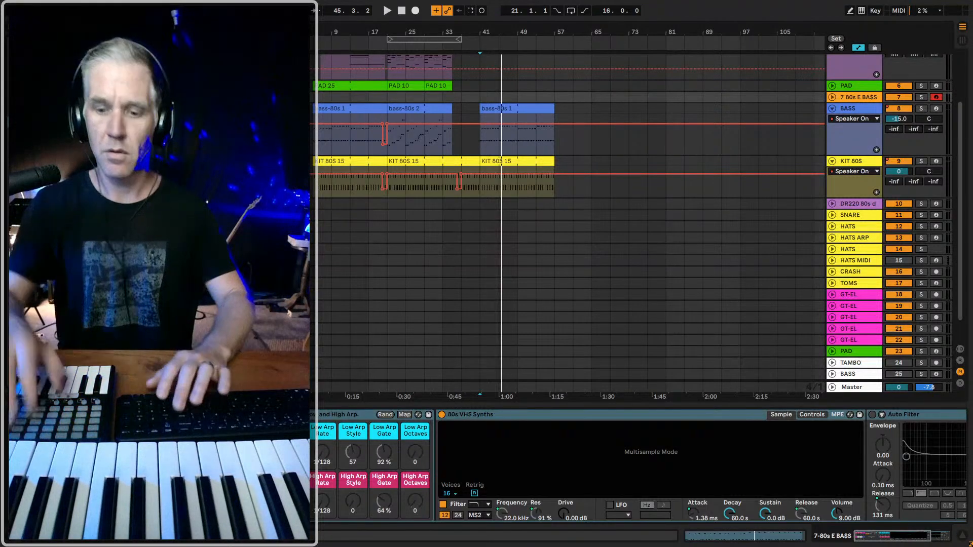
- Load the 80s Billie Jean Sidewalk preset on track 7, set its release to 6.73 s and play along from bar 41
key("Return")
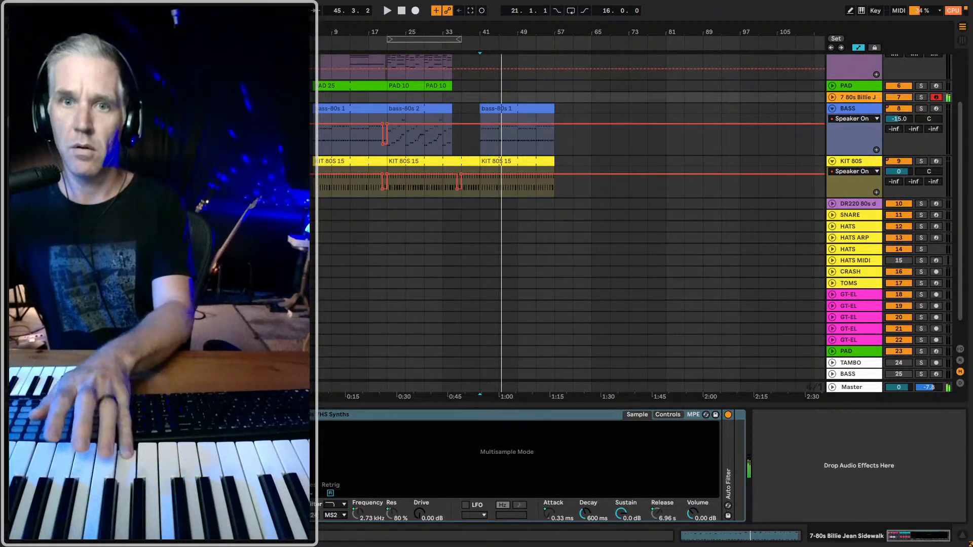
left_click(333, 415)
left_click_drag(152, 456, 152, 462)
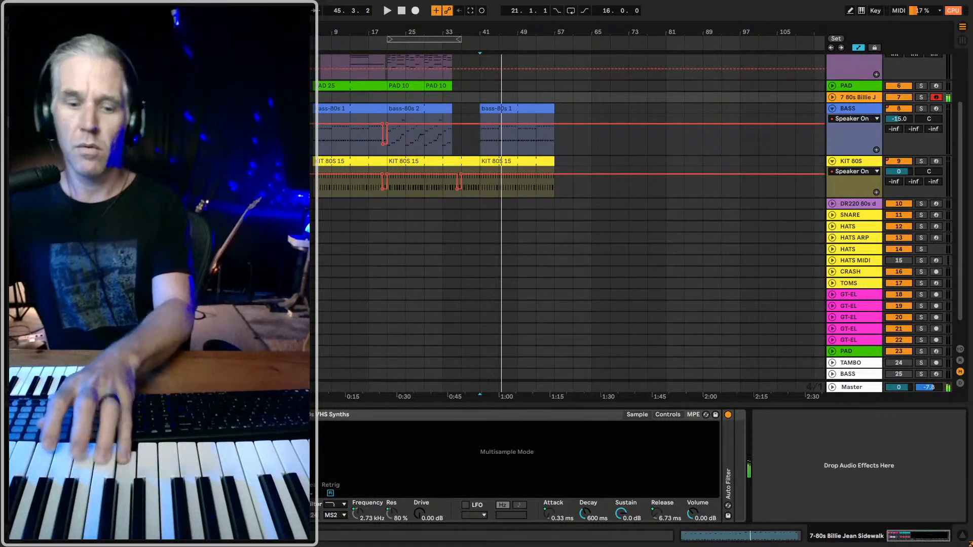
key("space")
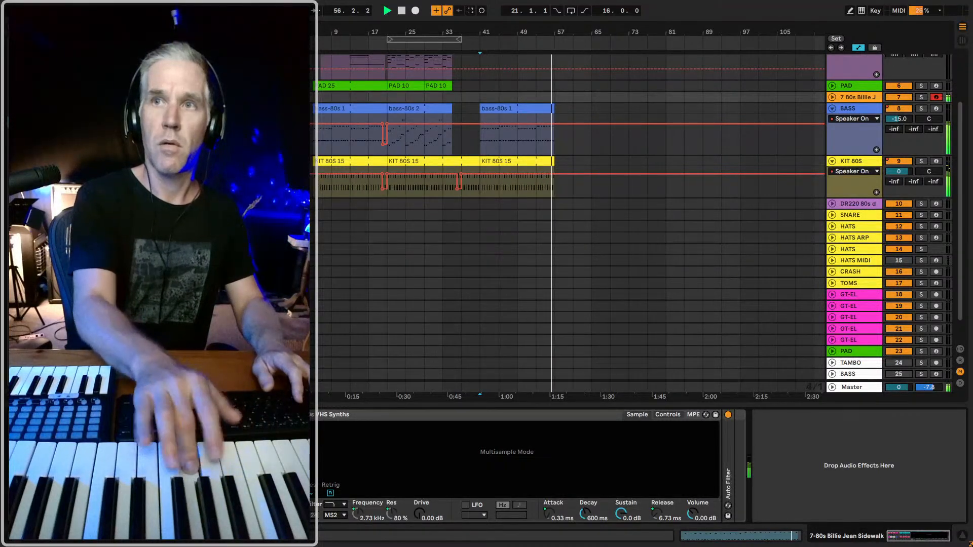
key("space")
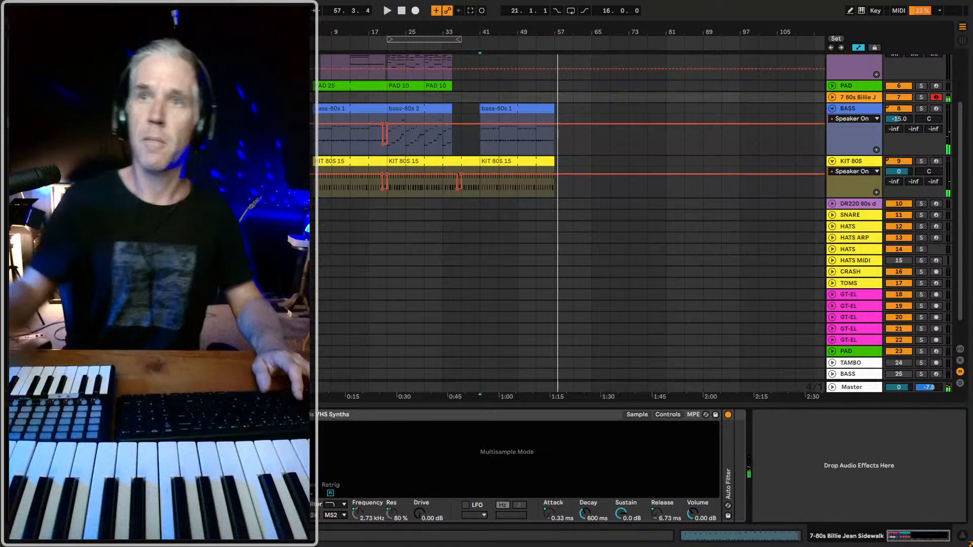
- Play the BASS track from bar 13, select bars 33 to 37 and play repeatedly from there into the section after the break
key("space")
left_click(346, 147)
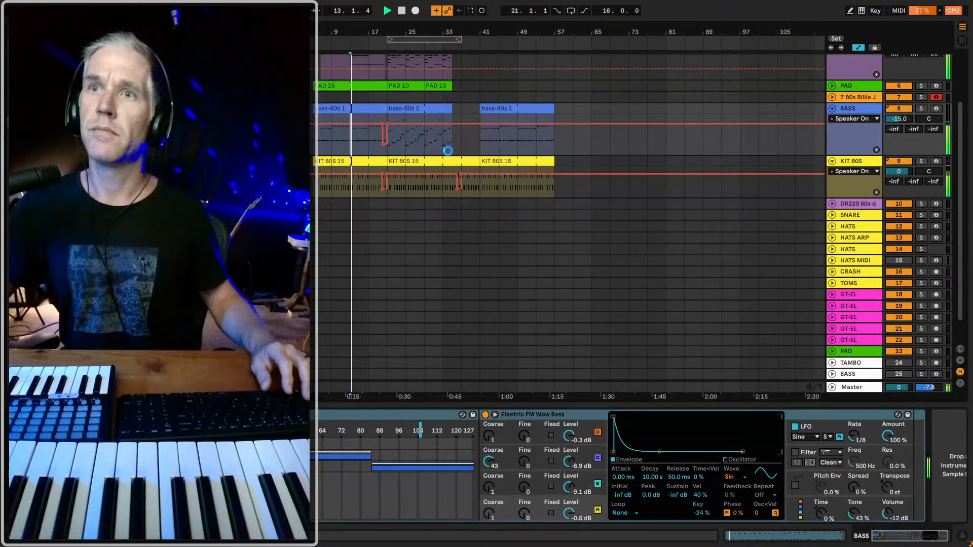
left_click_drag(462, 148, 445, 148)
key("space")
key("space")
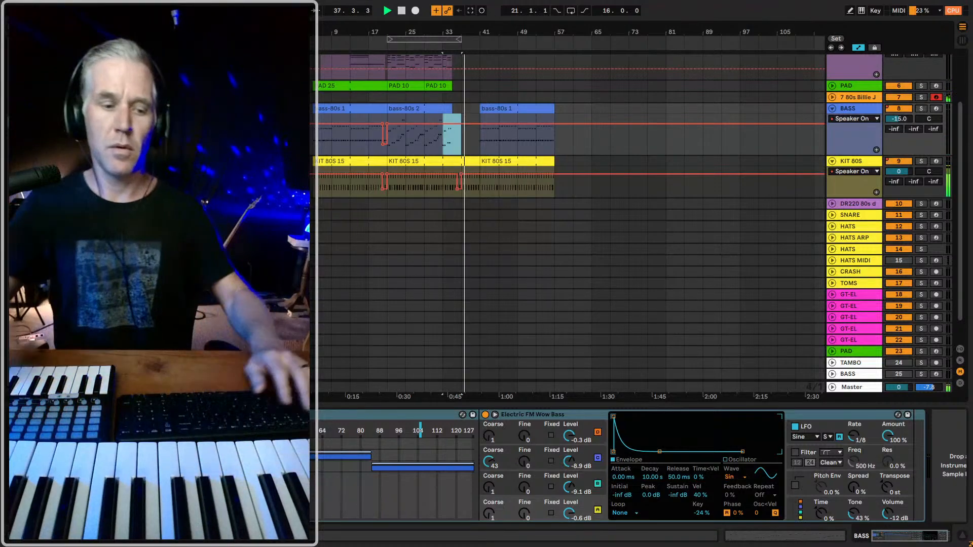
key("space")
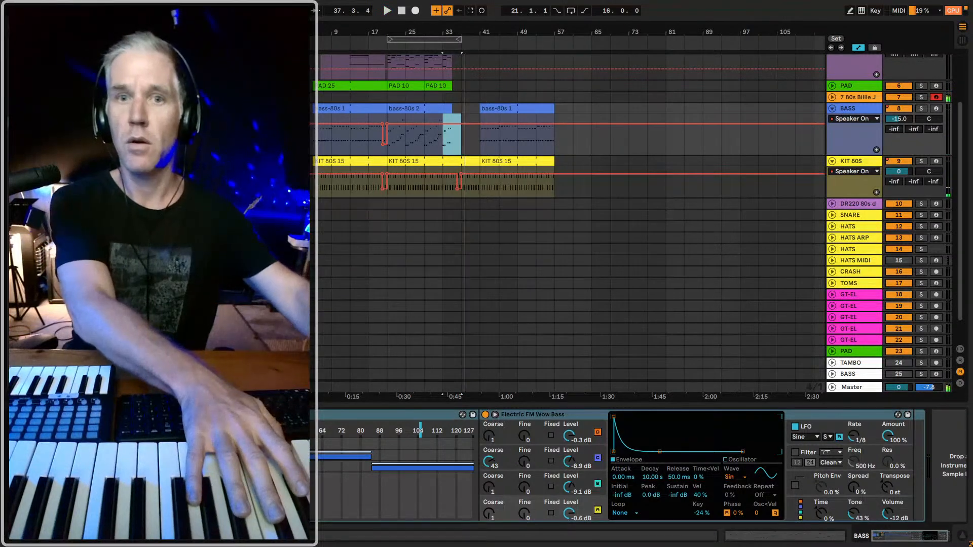
key("space")
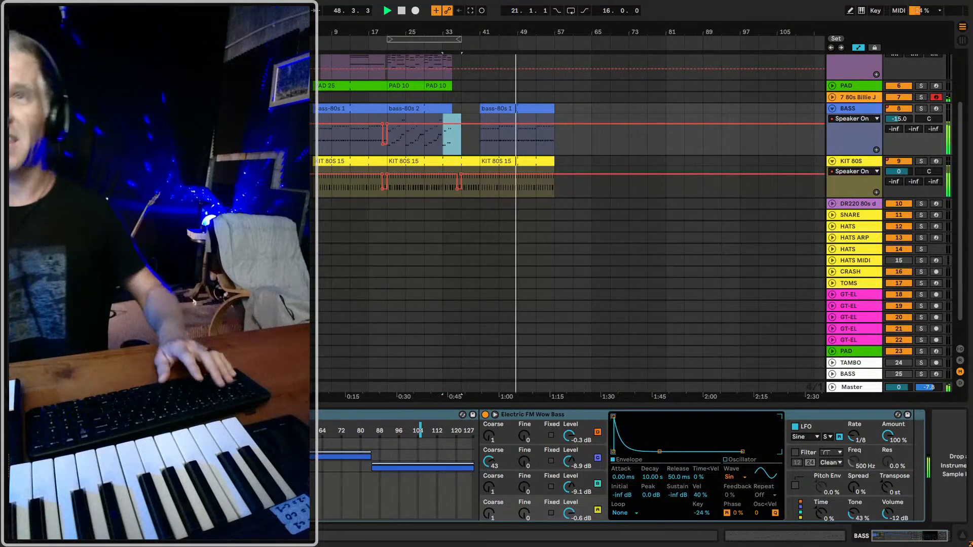
key("space")
- Examine the BASS track's clip notes and its Electric FM Wow Bass device settings
left_click(843, 106)
key("shift+Tab")
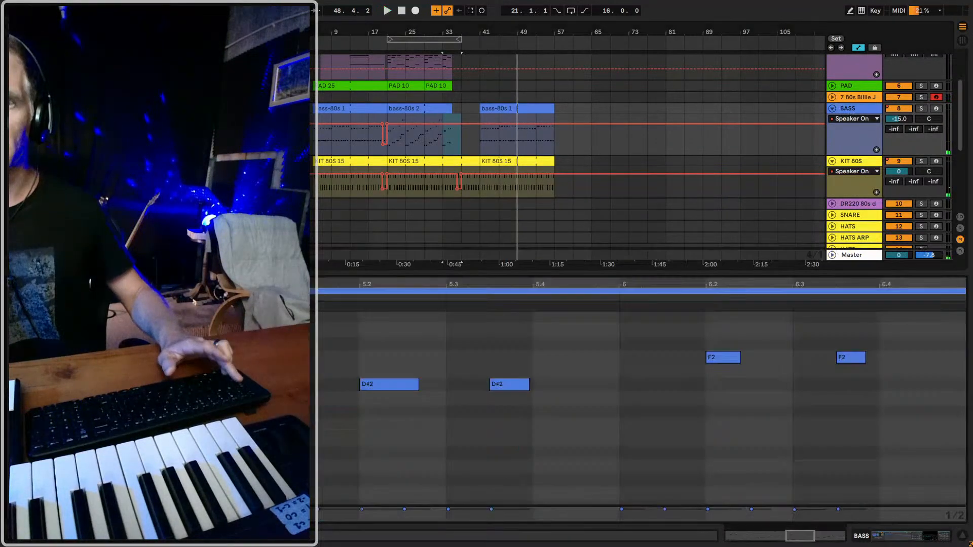
key("shift+Tab")
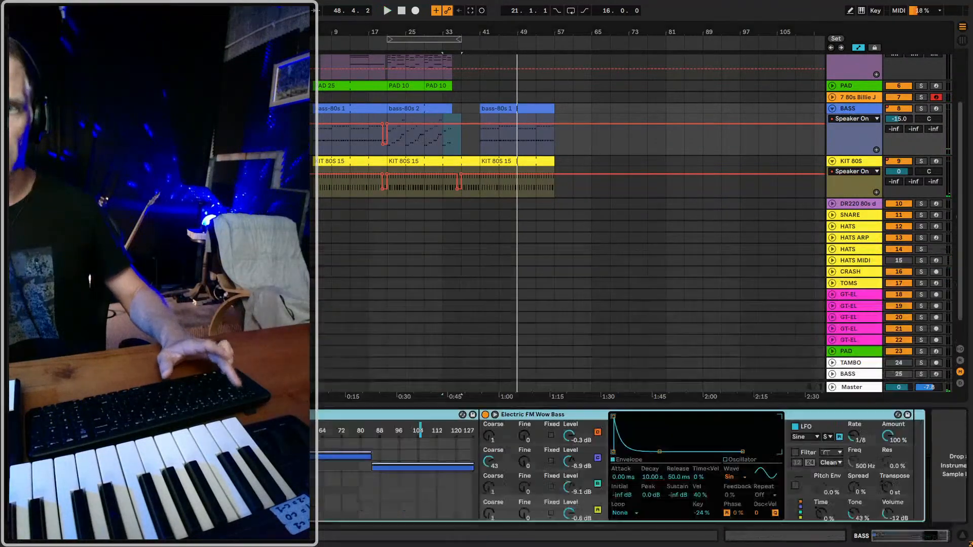
double_click(557, 414)
double_click(487, 446)
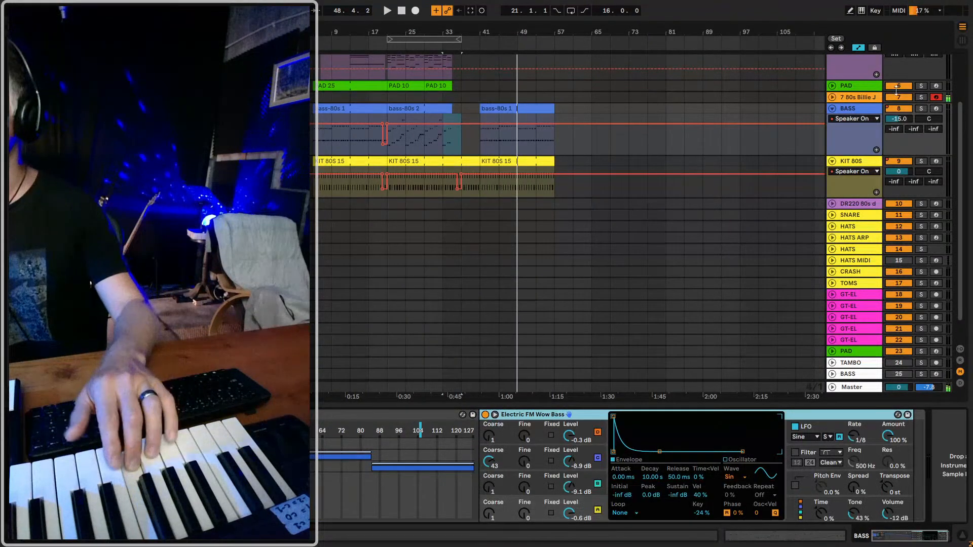
- Set the 80s Billie Jean Sidewalk filter frequency to 1.14 kHz and play along through the break from bar 33
left_click(856, 97)
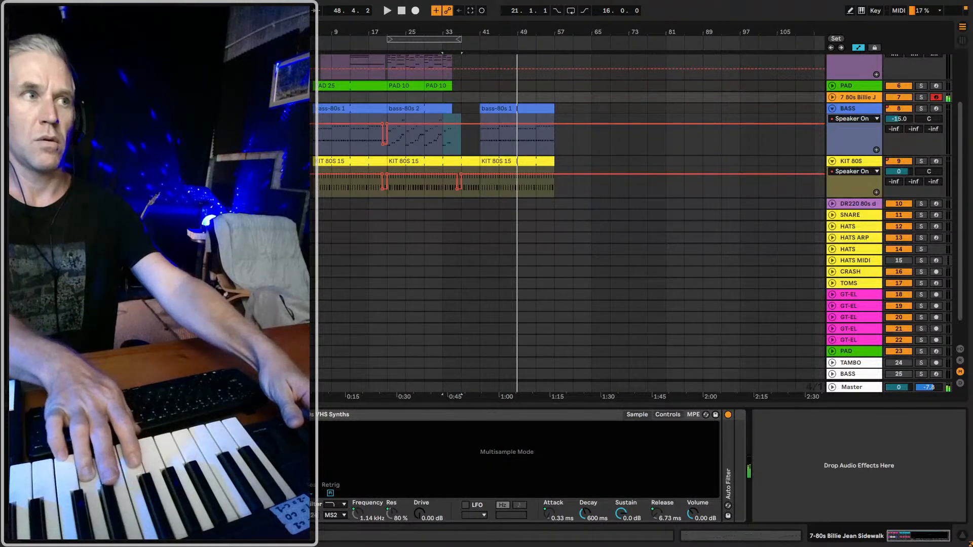
key("space")
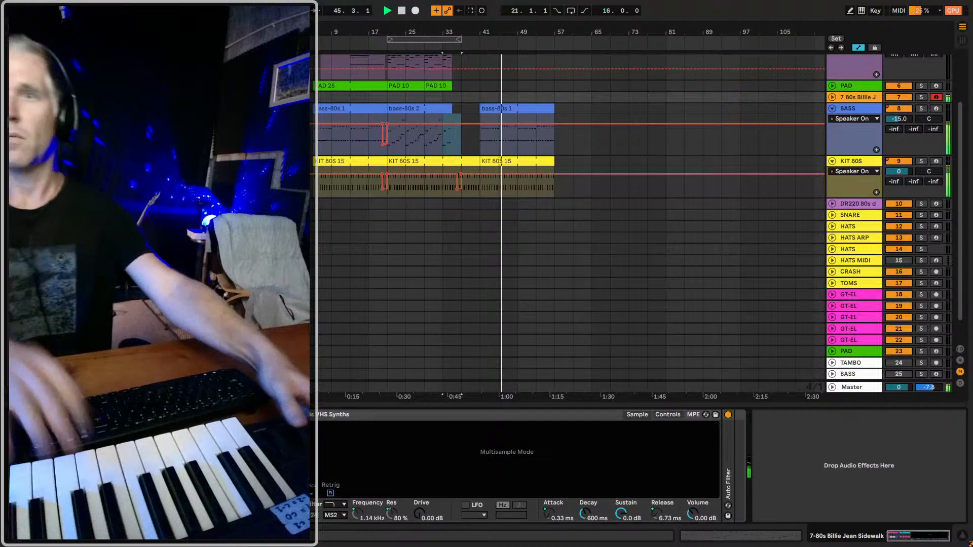
left_click(443, 149)
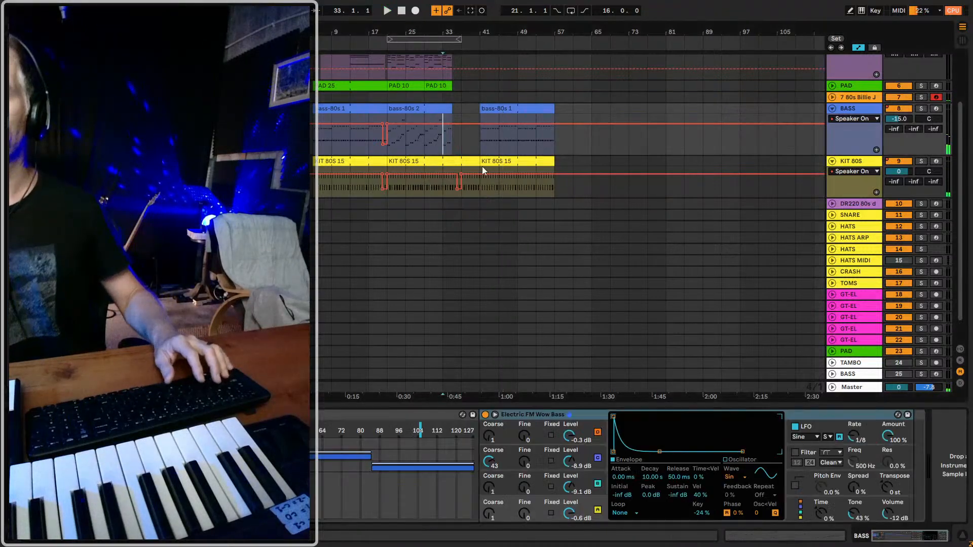
key("space")
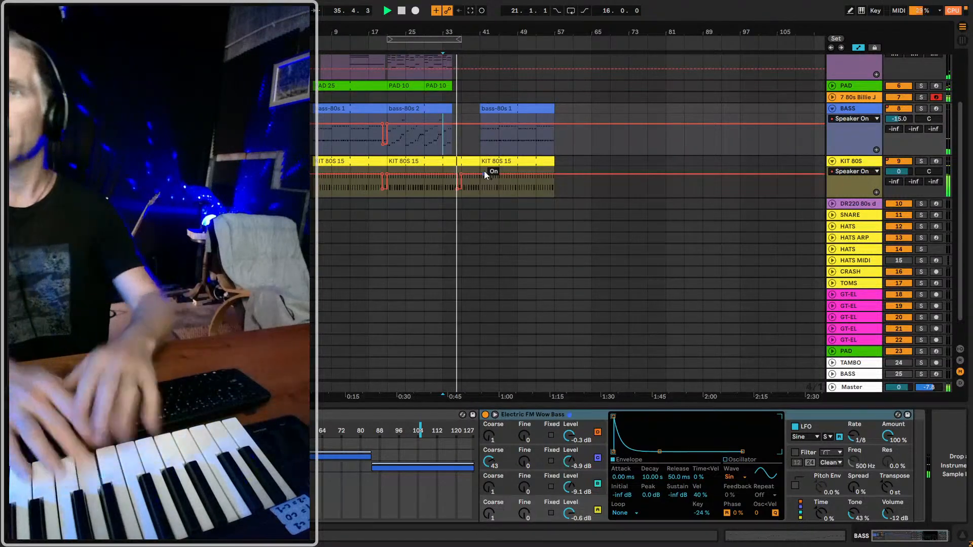
key("space")
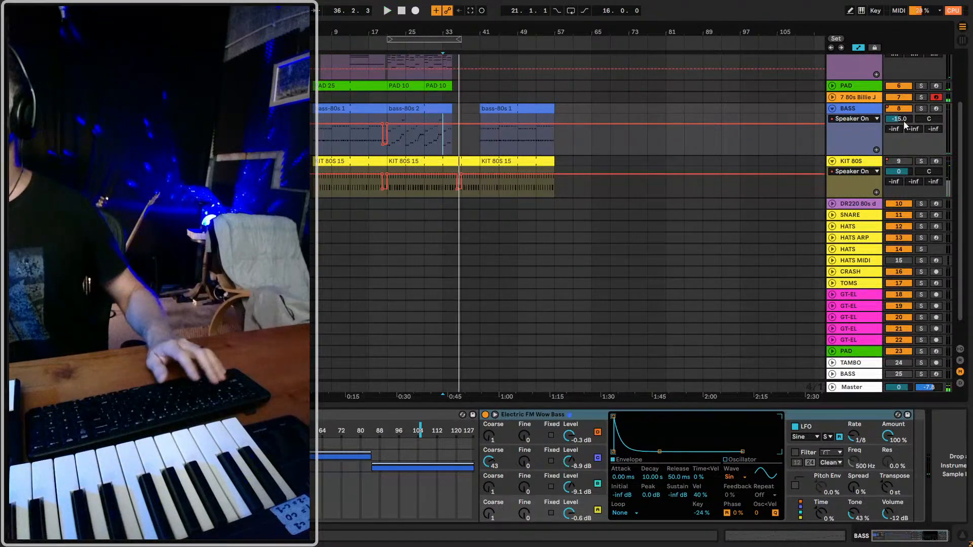
- Unfold the 80s Billie Jean Sidewalk track, add a Utility effect with 6.00 dB gain and audition it from bar 33
left_click(832, 96)
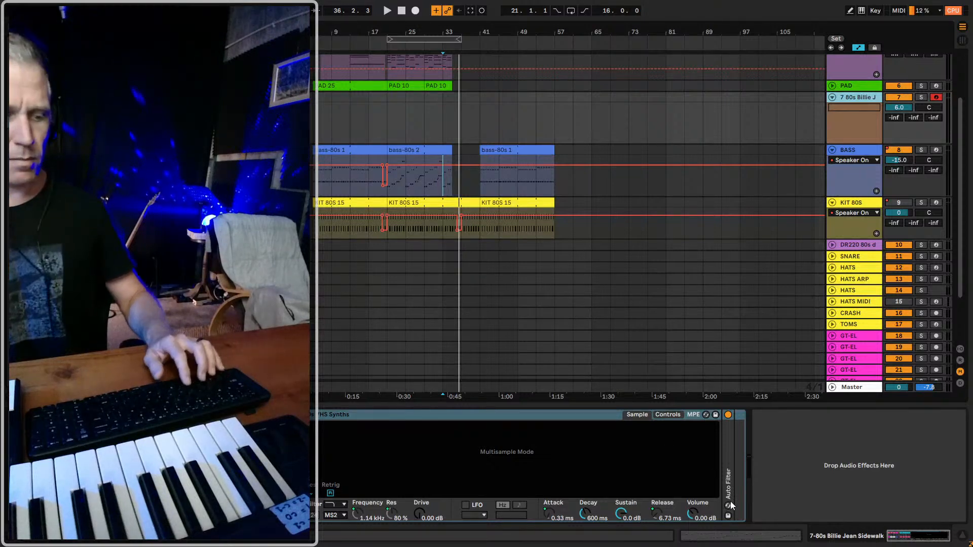
key("ctrl+r")
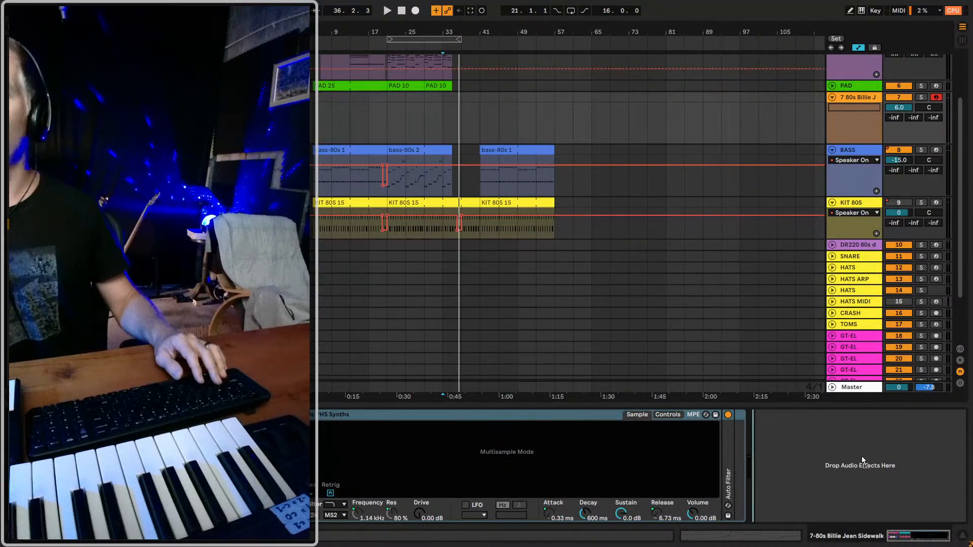
left_click_drag(821, 466, 819, 456)
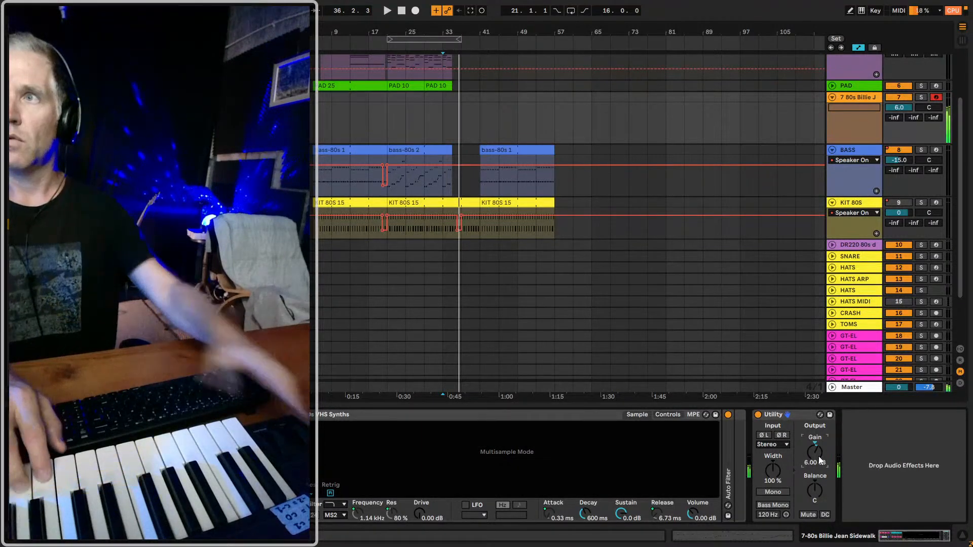
key("space")
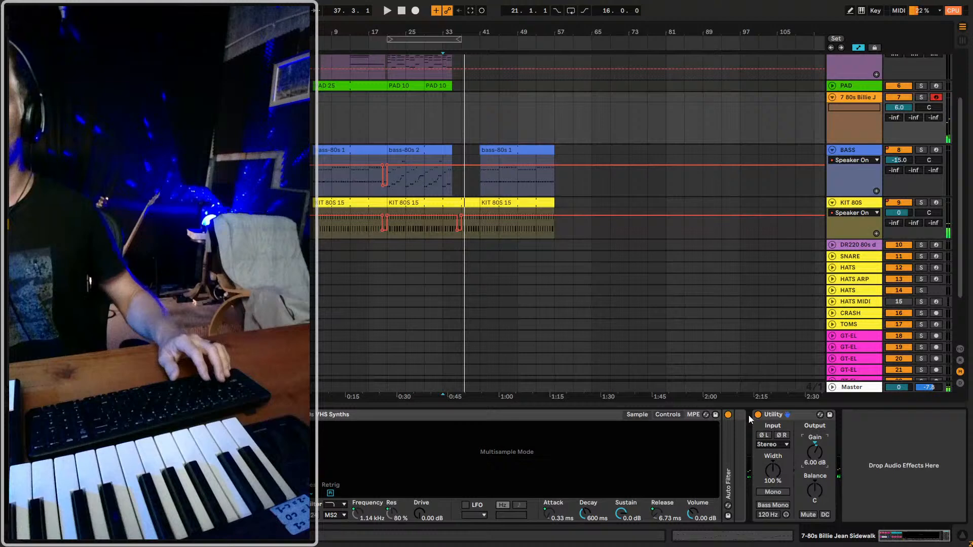
- Check the sample and controls views of the 80s VHS Synths Simpler and convert the instrument to a Sampler
left_click(677, 415)
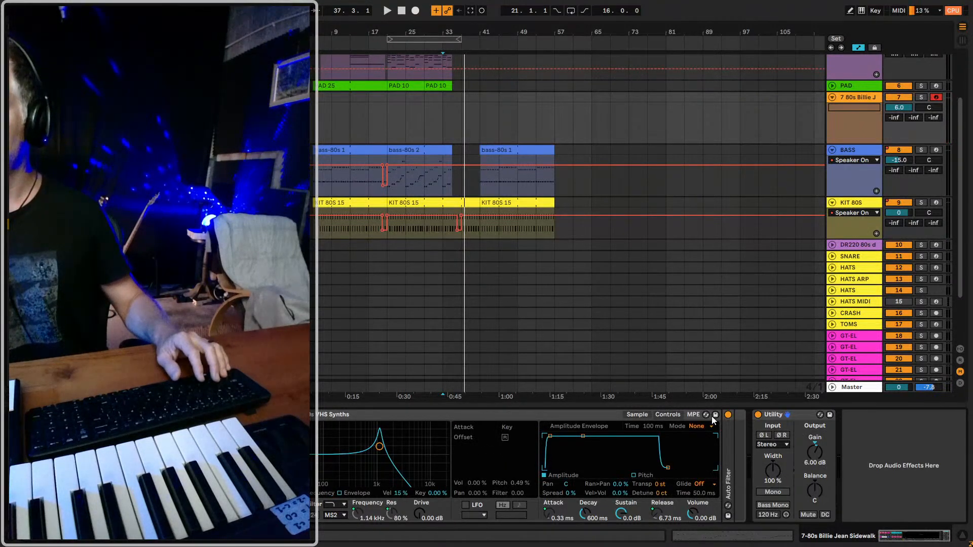
left_click(692, 419)
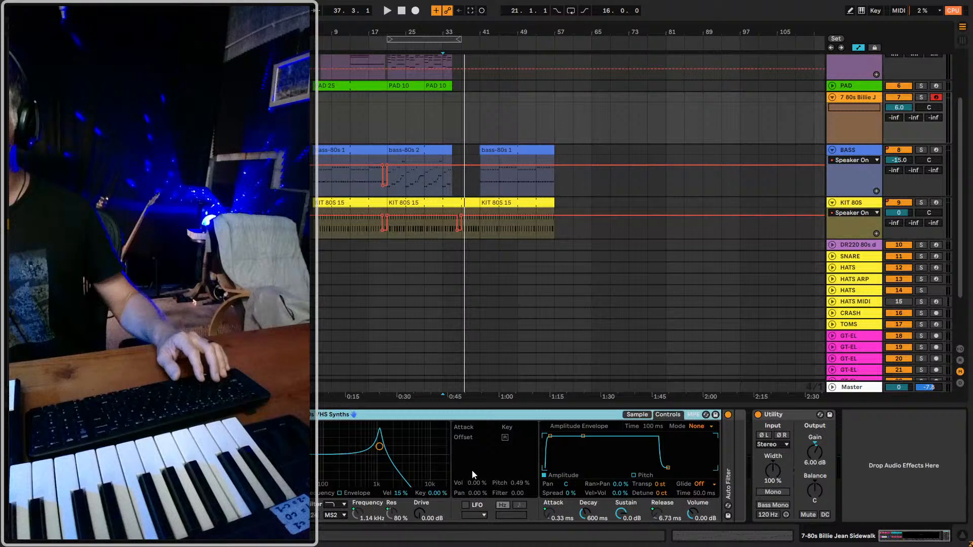
left_click(636, 415)
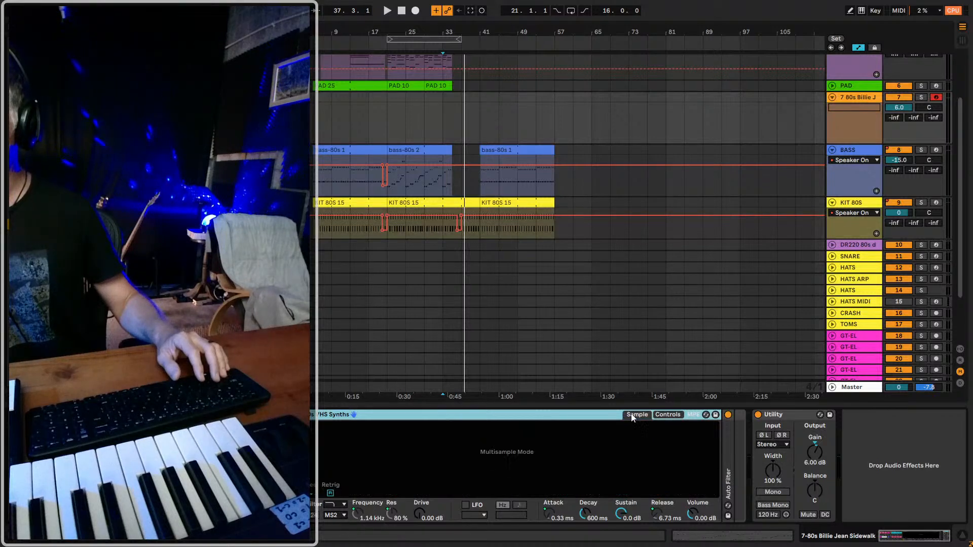
left_click(666, 414)
right_click(603, 417)
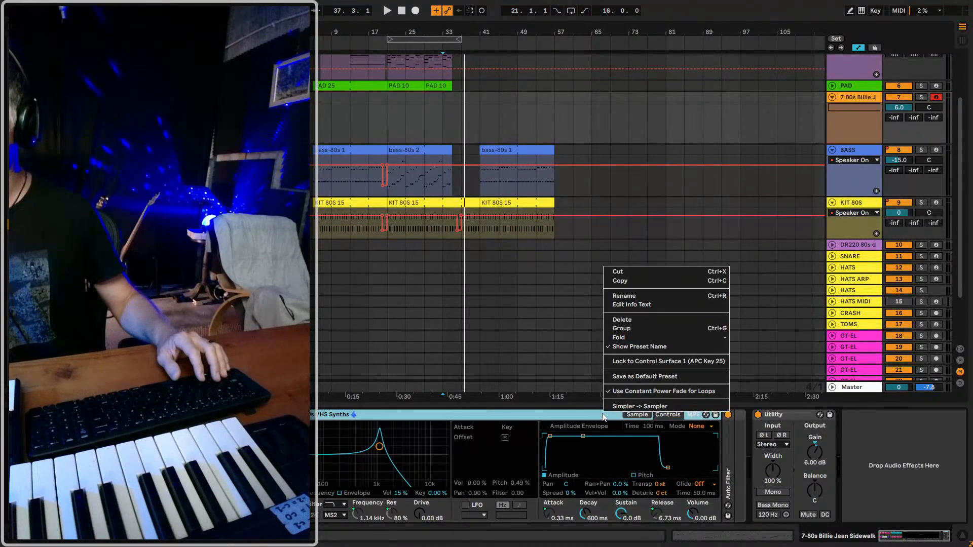
left_click(643, 406)
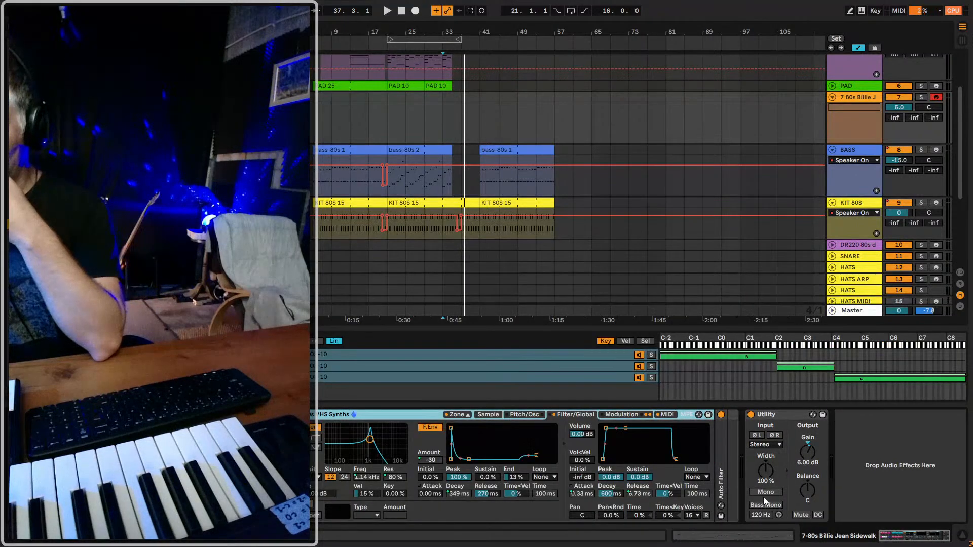
- Set the 80s VHS Synths Sampler's pitch bend range to +12 st
left_click(667, 415)
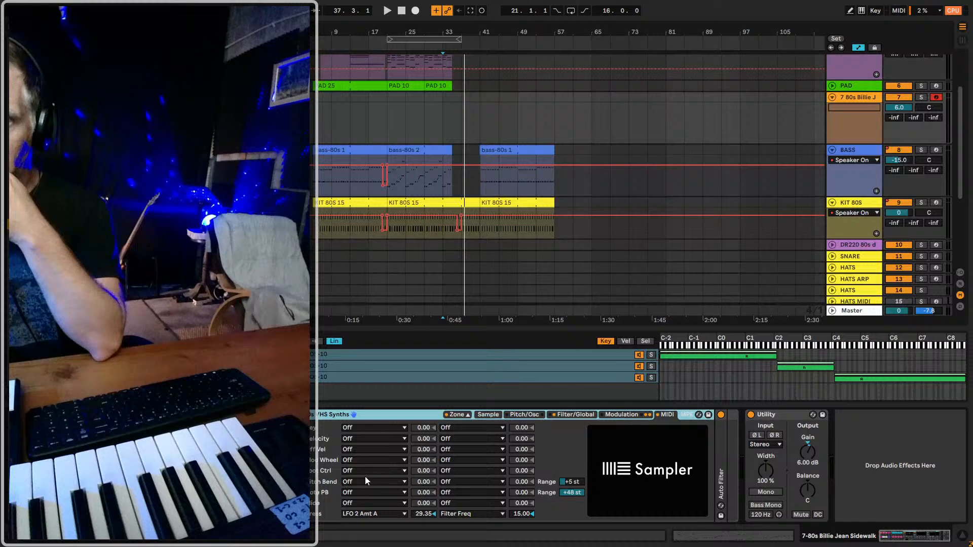
left_click(567, 482)
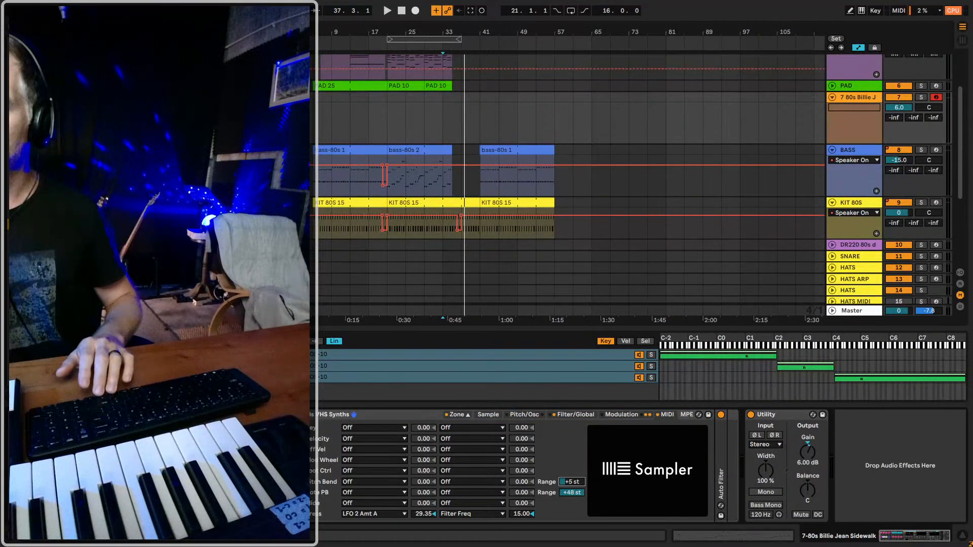
left_click_drag(566, 482, 573, 488)
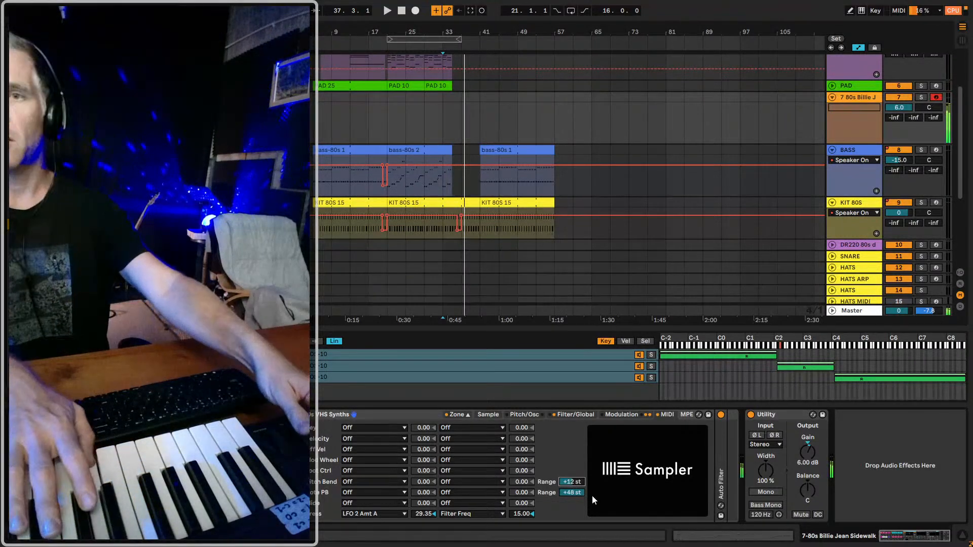
- Play the 80s Billie Jean Sidewalk synth along with the break from bar 33 and check its pitch, glide and filter settings
key("space")
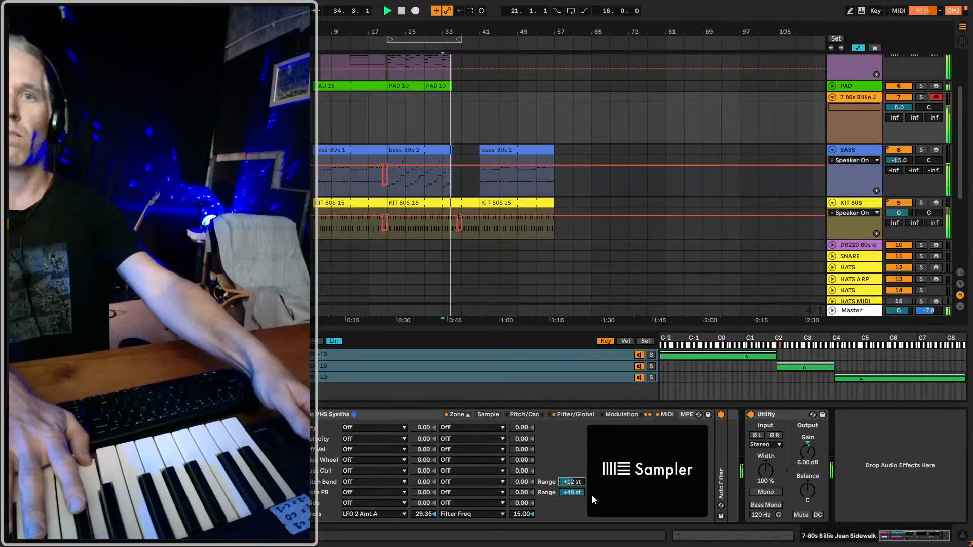
key("space")
key("space")
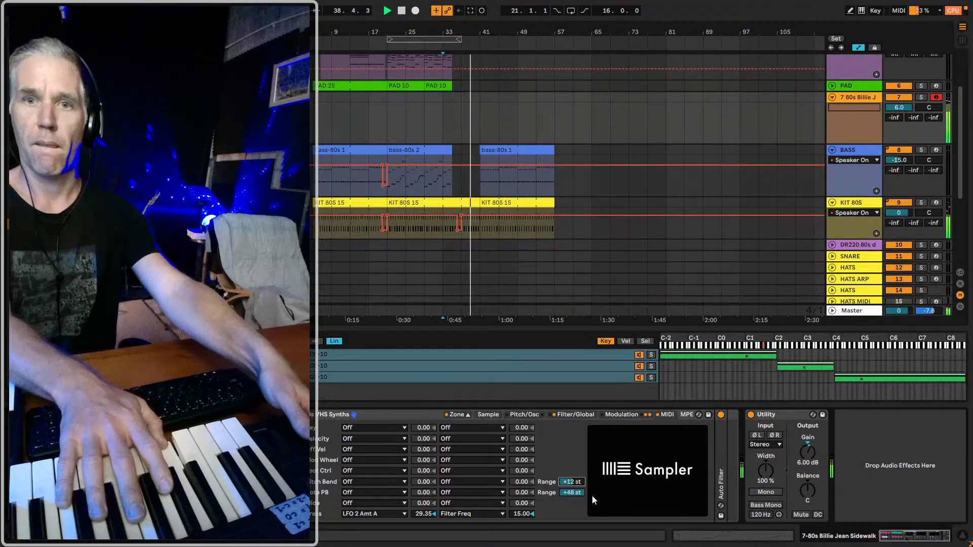
key("space")
key("space")
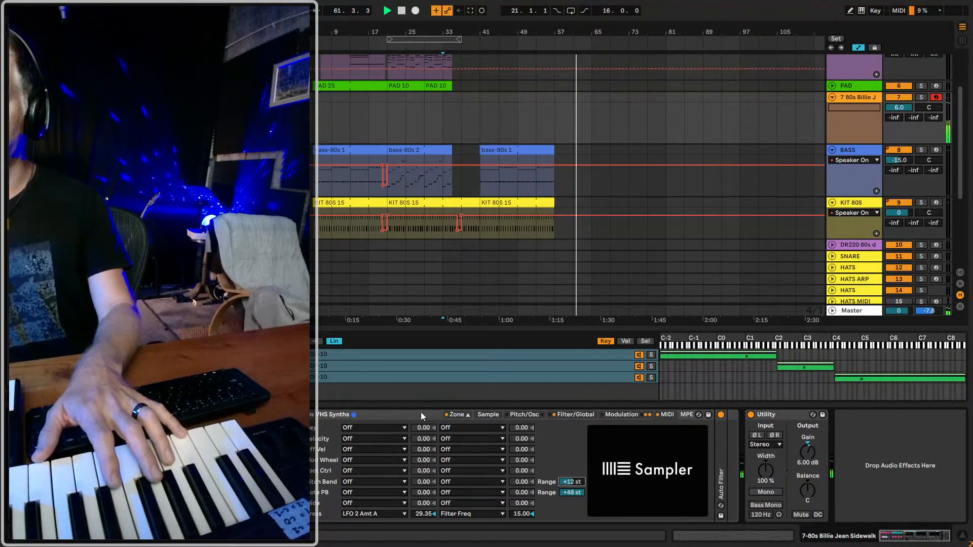
left_click(514, 413)
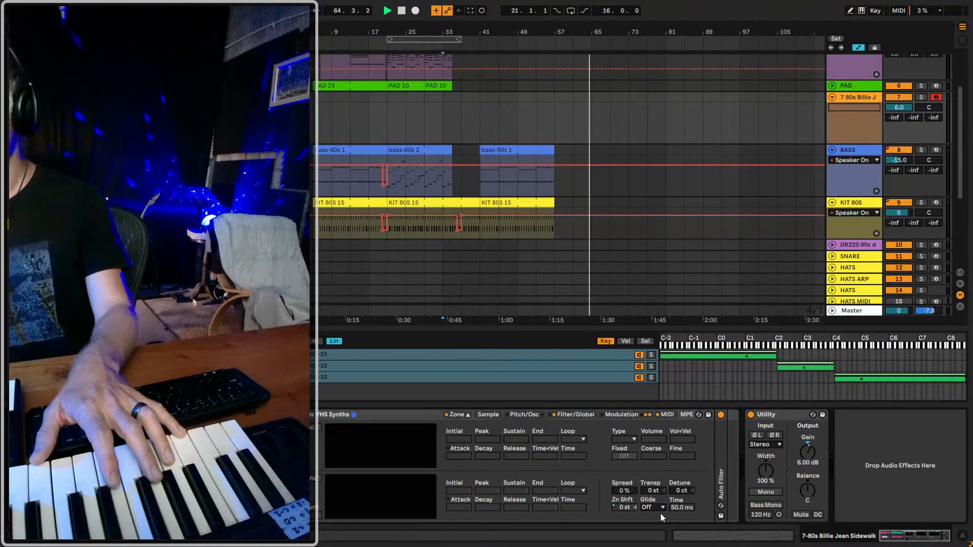
left_click(580, 415)
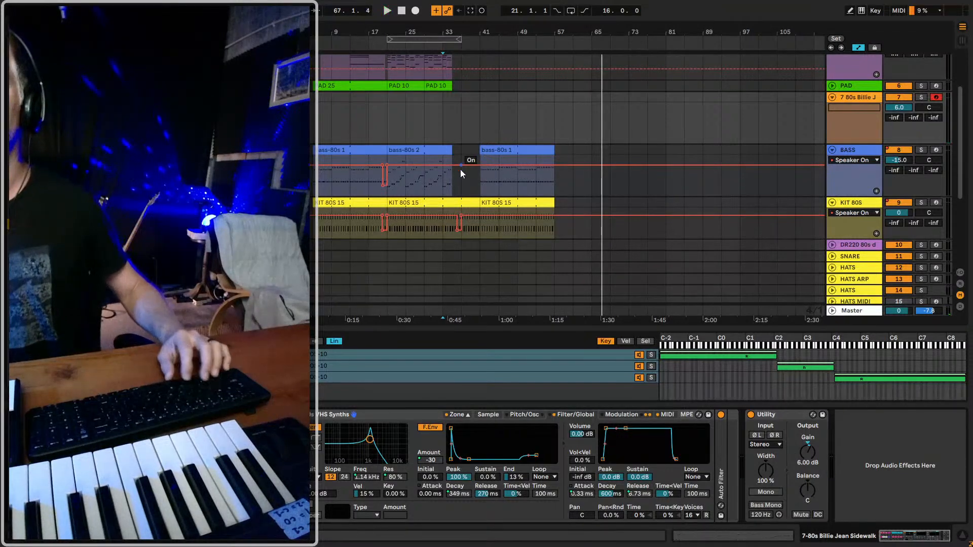
- Fold all the tracks and copy the piano, pad and bass-80s 2 clips from bar 21 to bar 57
left_click(442, 181)
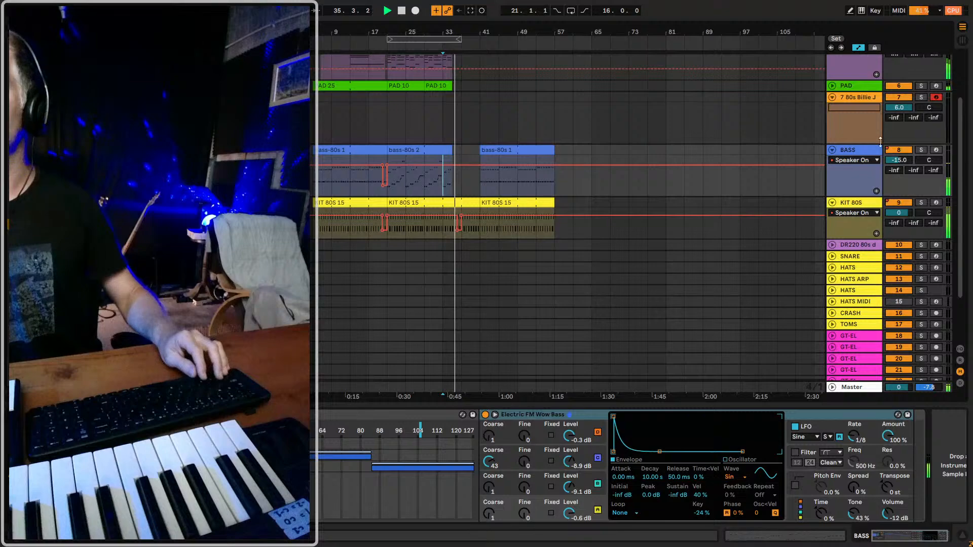
left_click(831, 150, "alt")
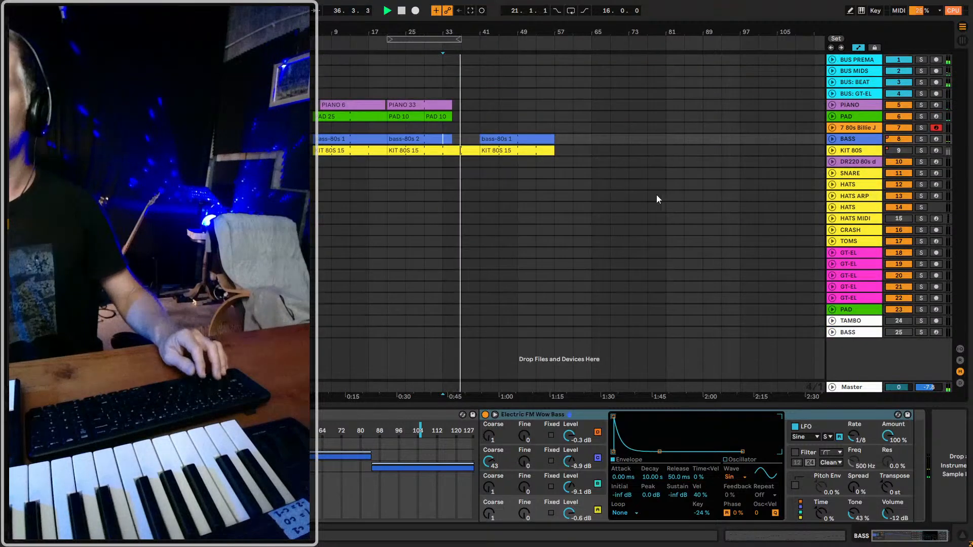
left_click(411, 105)
left_click(423, 138, "shift")
left_click_drag(423, 138, 582, 135)
- Copy the KIT 80S 15 clip from bar 21 to bar 57 and unfold the KIT 80S track
left_click(444, 150)
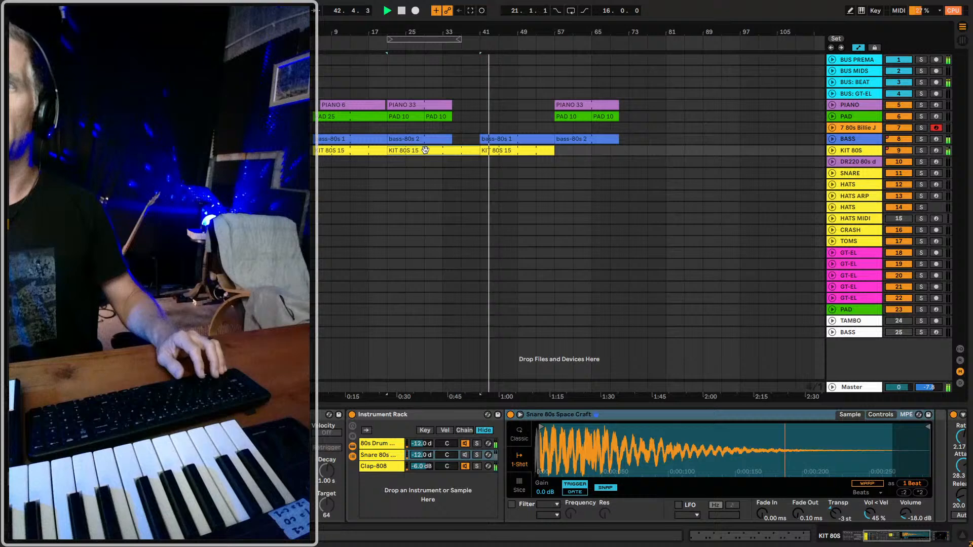
left_click_drag(427, 150, 599, 152)
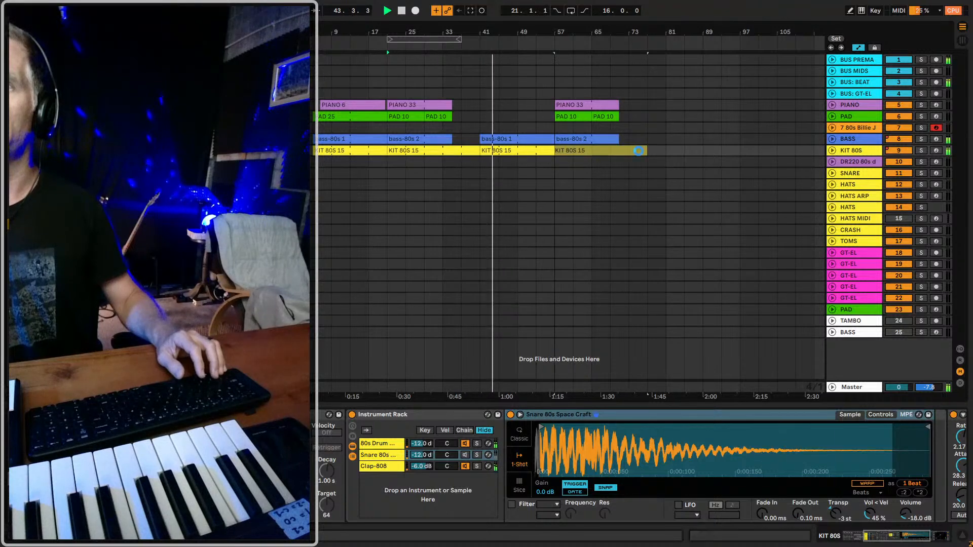
left_click(833, 151)
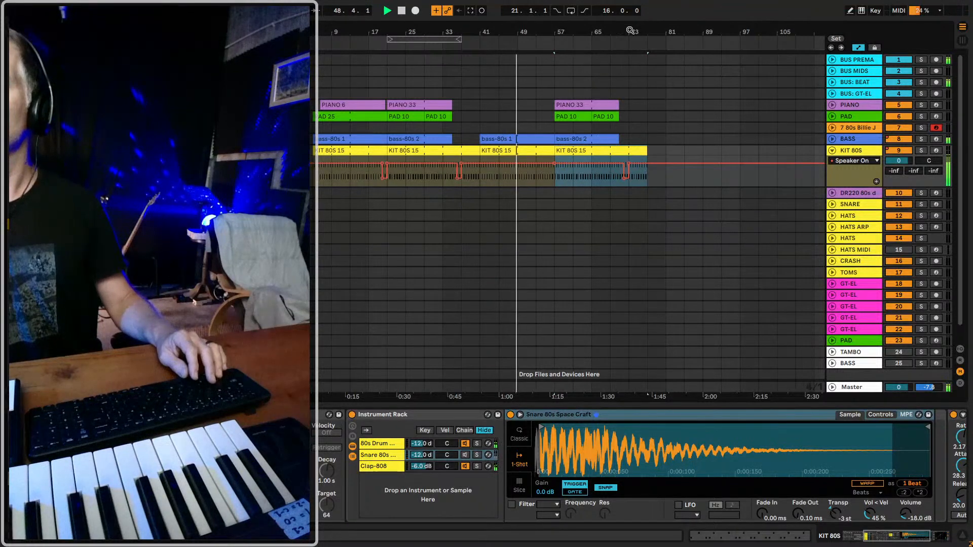
- Extend the copied piano, pad and bass clips at bar 57 so they end at bar 73
left_click_drag(629, 27, 629, 38)
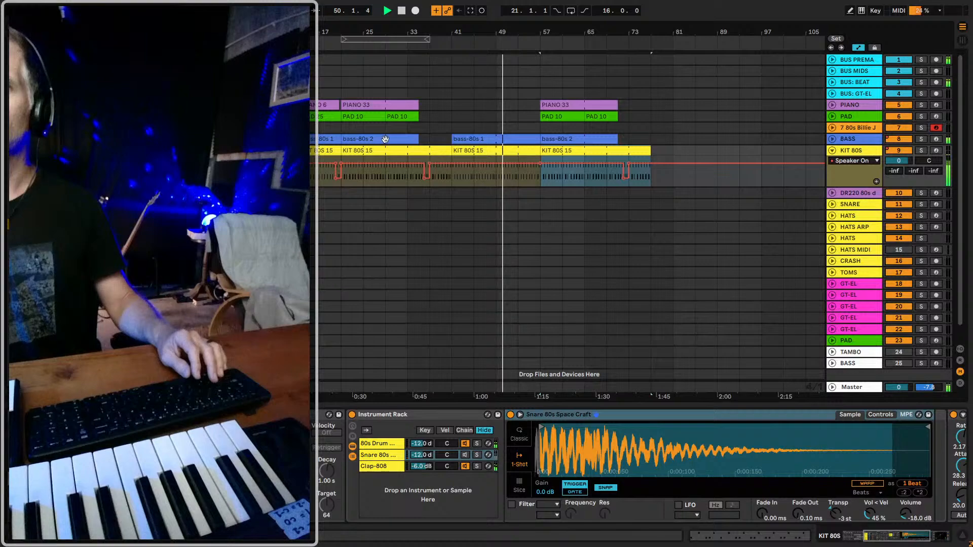
left_click_drag(344, 90, 420, 139)
left_click_drag(377, 106, 590, 108)
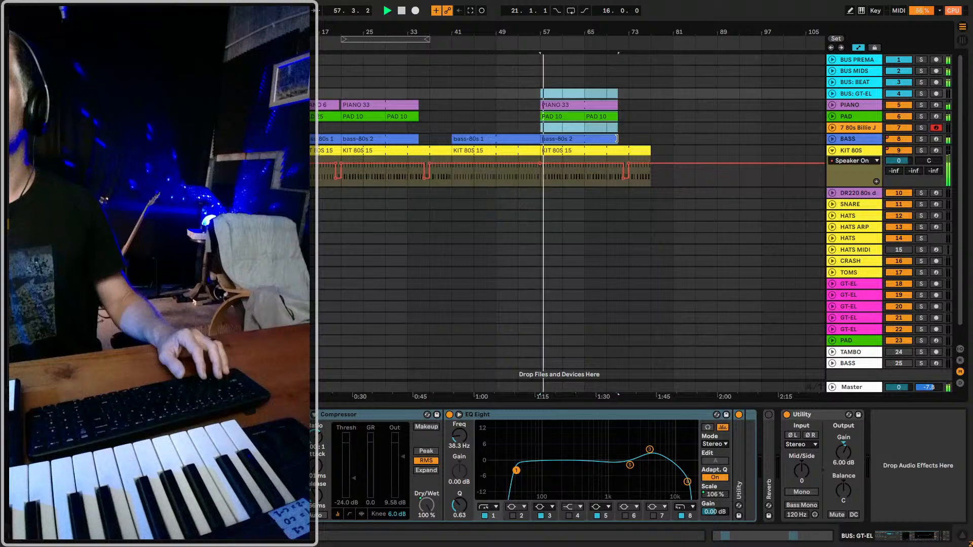
left_click_drag(617, 139, 628, 140)
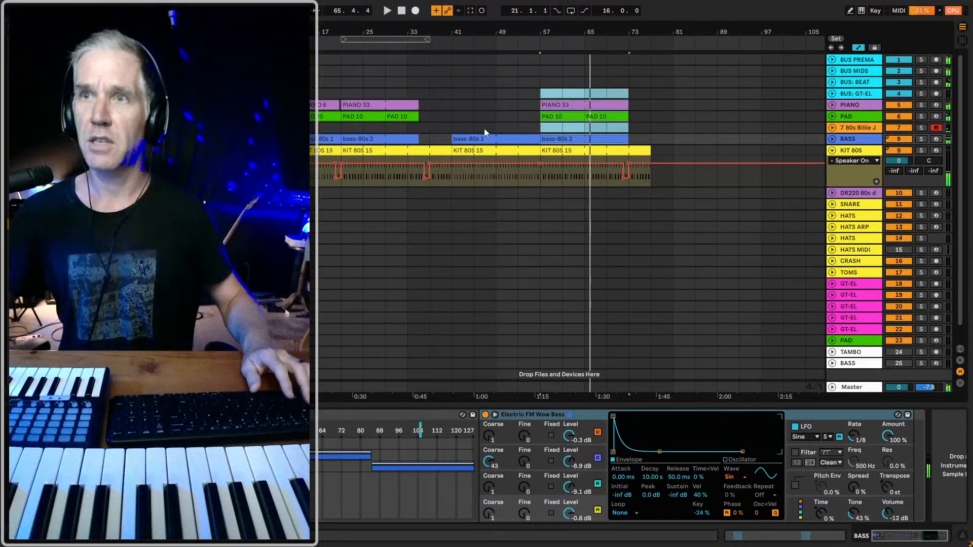
- Unfold the 80s Billie Jean Sidewalk track and play the synth along with the new section from bar 61
left_click(832, 128)
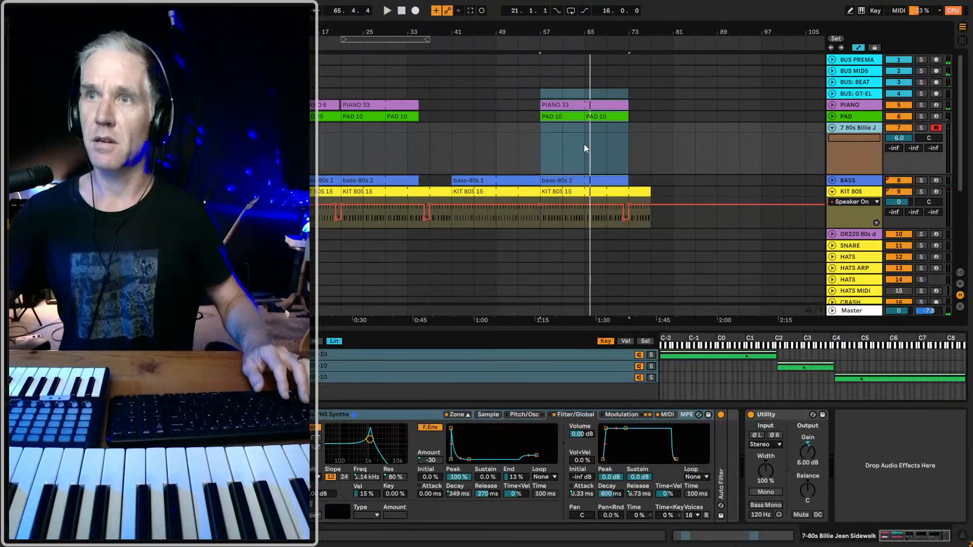
left_click(563, 147)
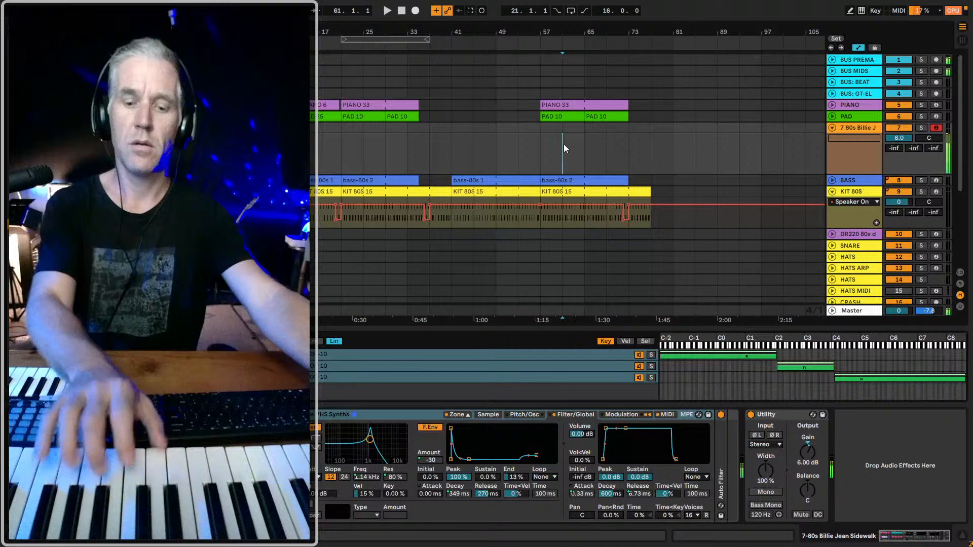
key("space")
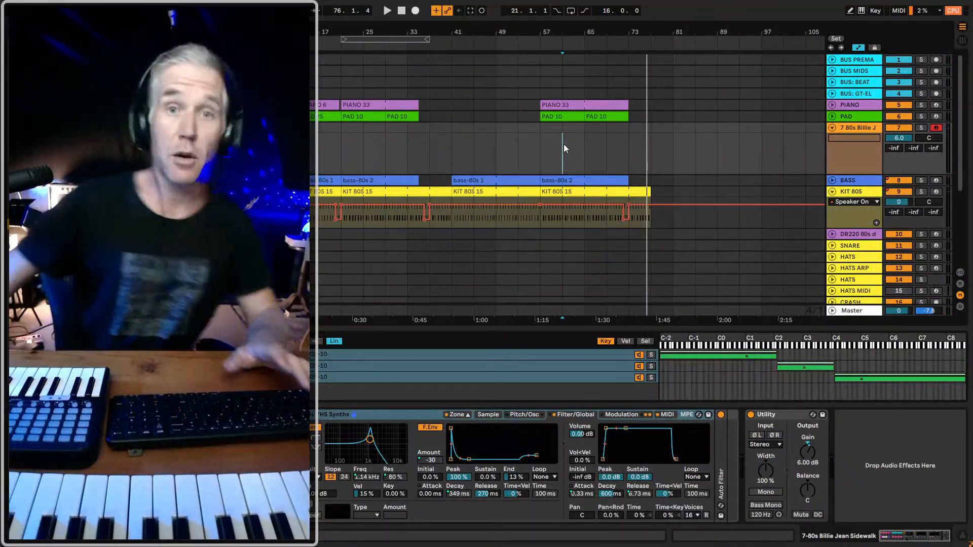
- Place the insert marker at bar 57 on the 80s Billie Jean Sidewalk track
left_click(540, 148)
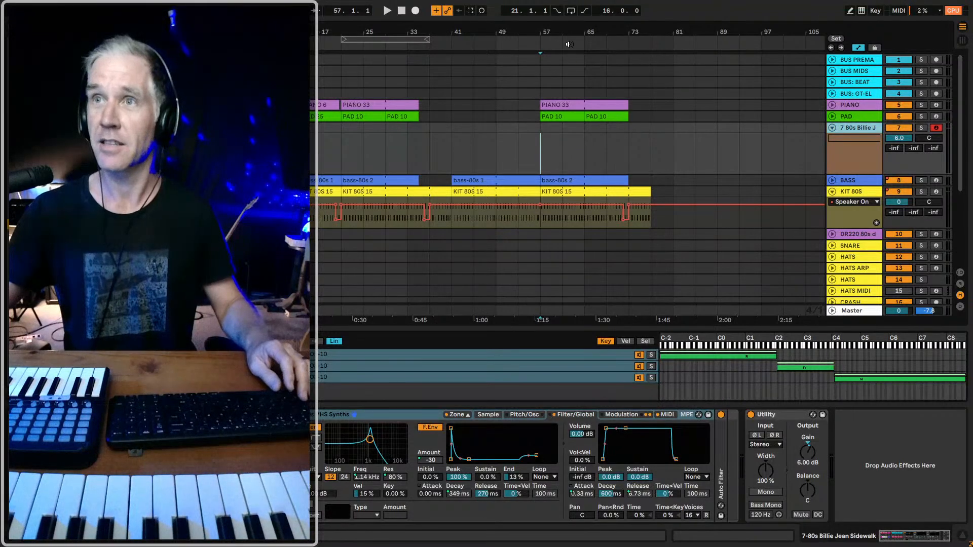
left_click_drag(572, 25, 491, 24)
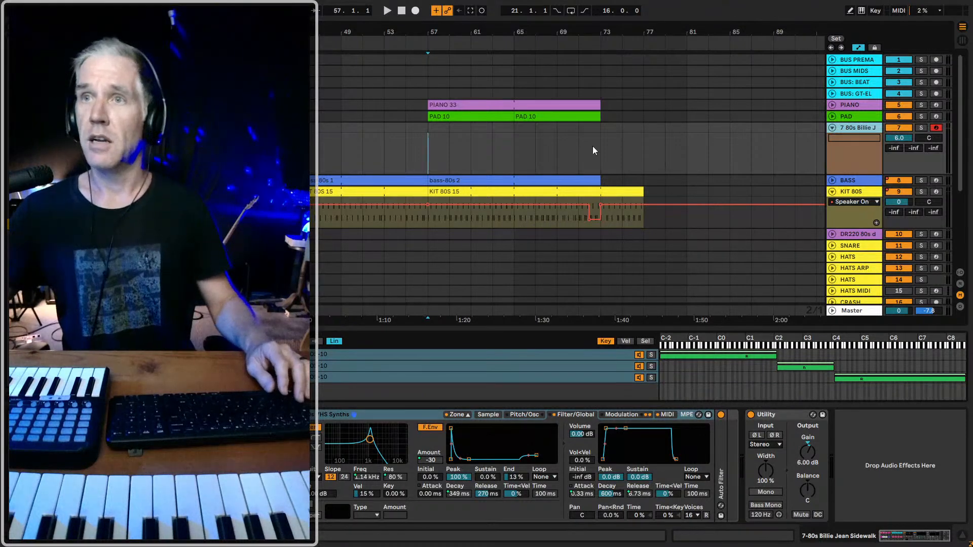
left_click_drag(597, 27, 543, 25)
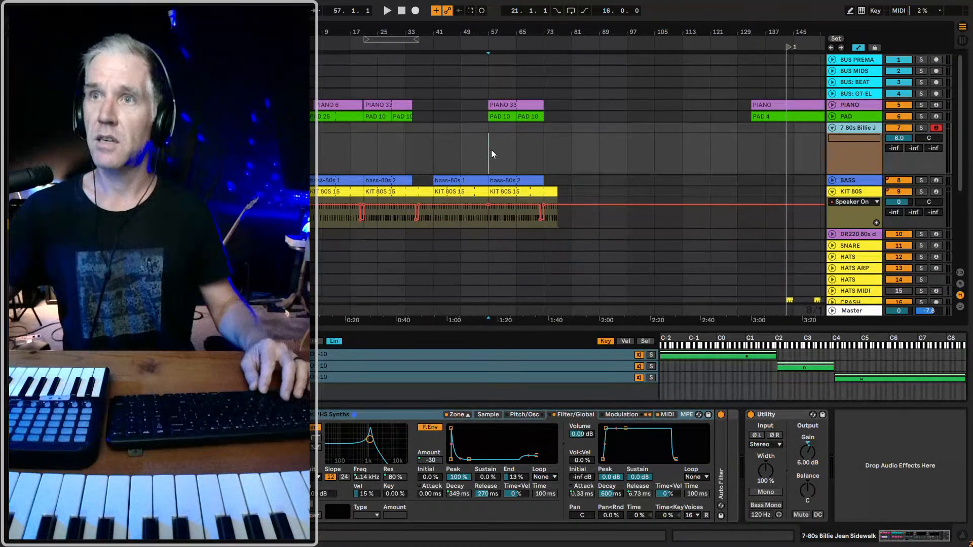
- Play the arrangement from bar 57 to audition the Billie Jean synth part, fold its track, and stop playback
key("space")
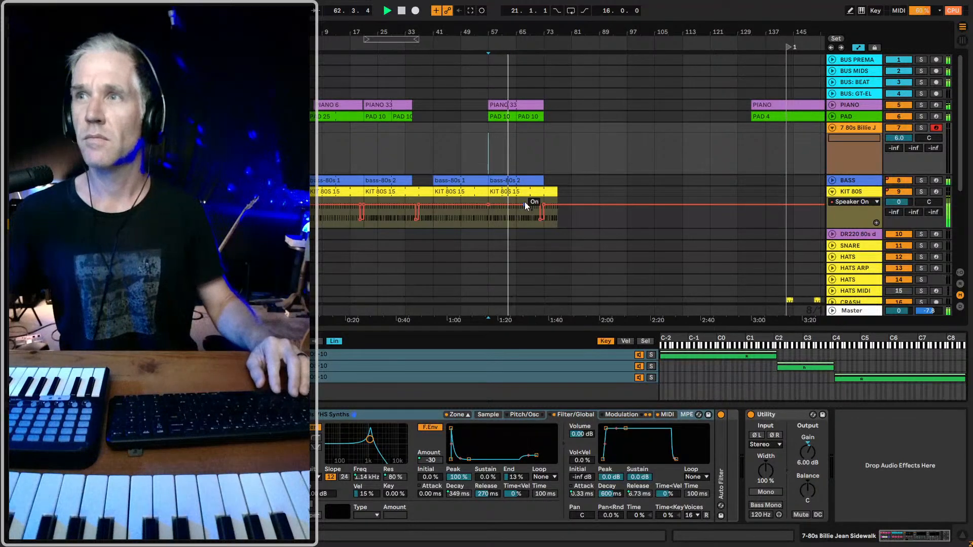
left_click(831, 128)
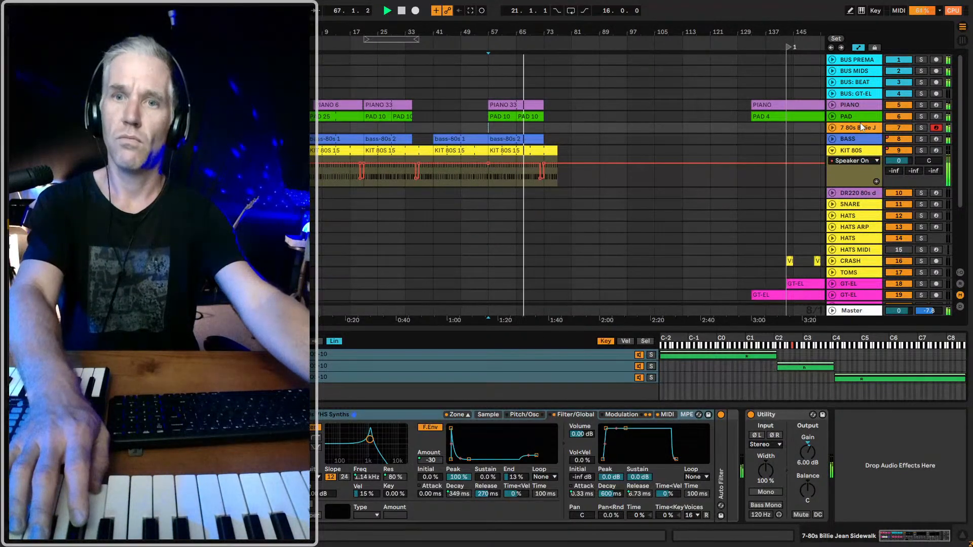
key("space")
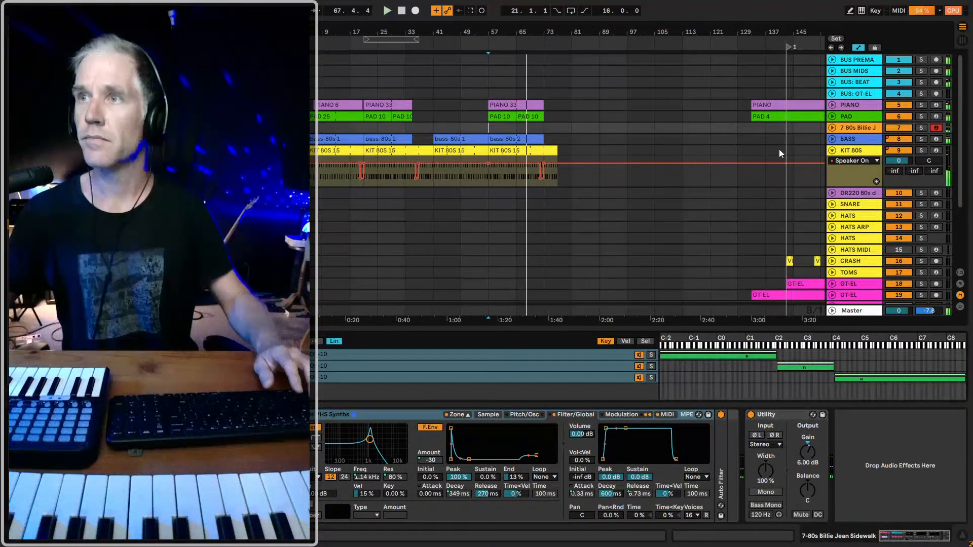
- Record a pitch-bent synth note on unfolded track 7 during playback from bar 17, with automation lanes hidden, stopping around bar 30
left_click(832, 128)
left_click(350, 152)
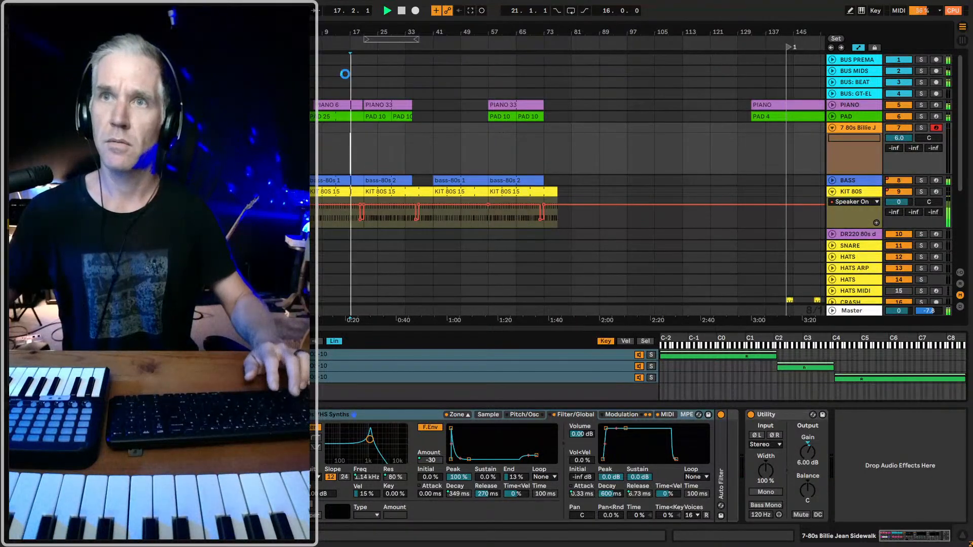
key("space")
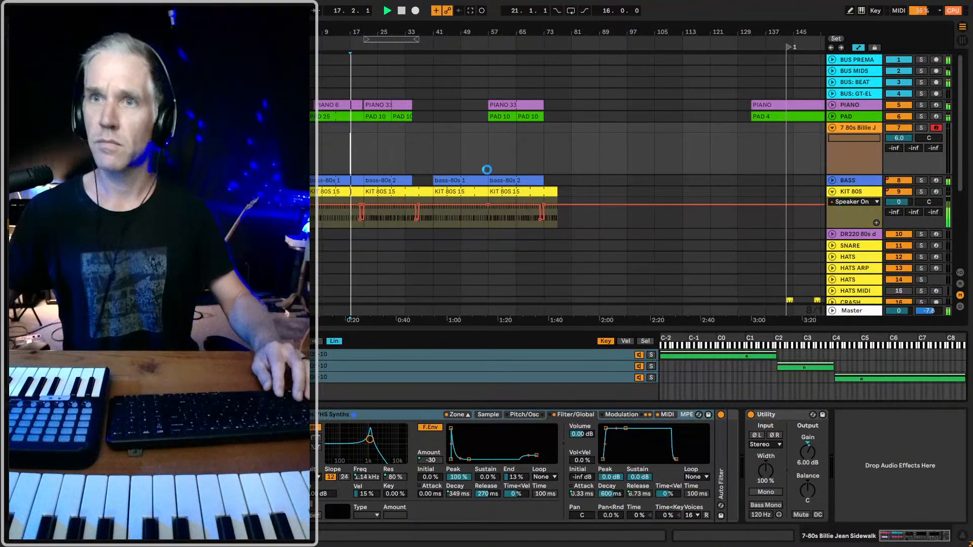
key("a")
left_click_drag(349, 25, 379, 25)
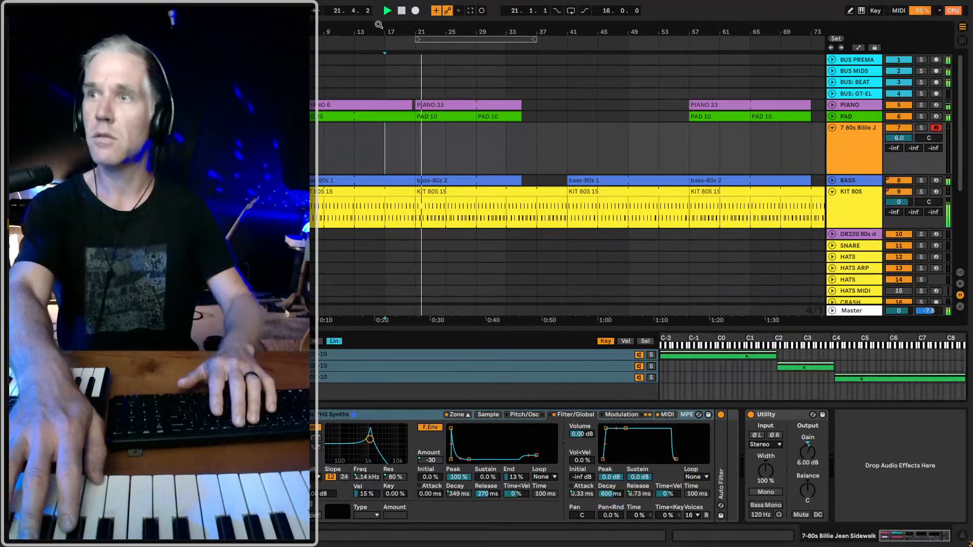
key("F9")
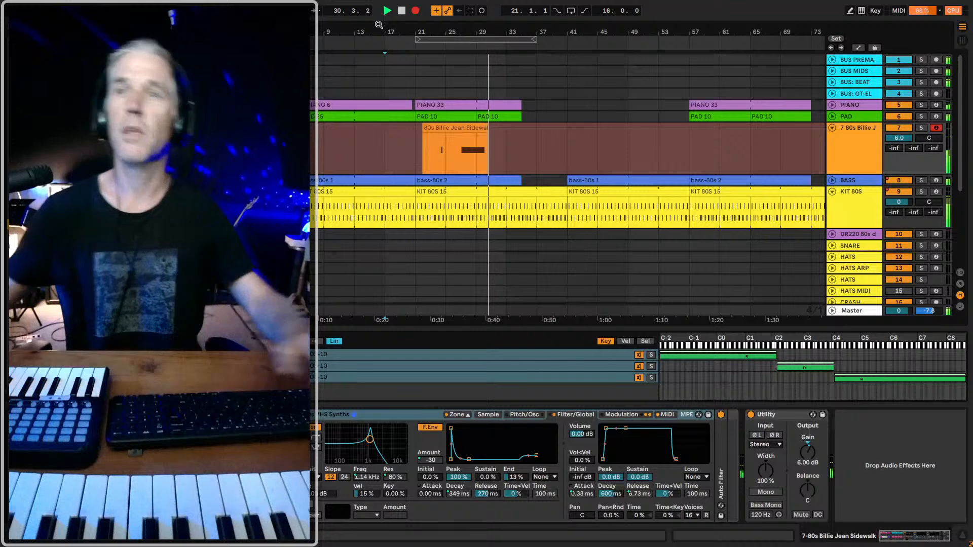
key("space")
- Trim the start of the recorded synth clip to about bar 26 and play it back from bar 25
left_click_drag(424, 129, 460, 130)
left_click(448, 151)
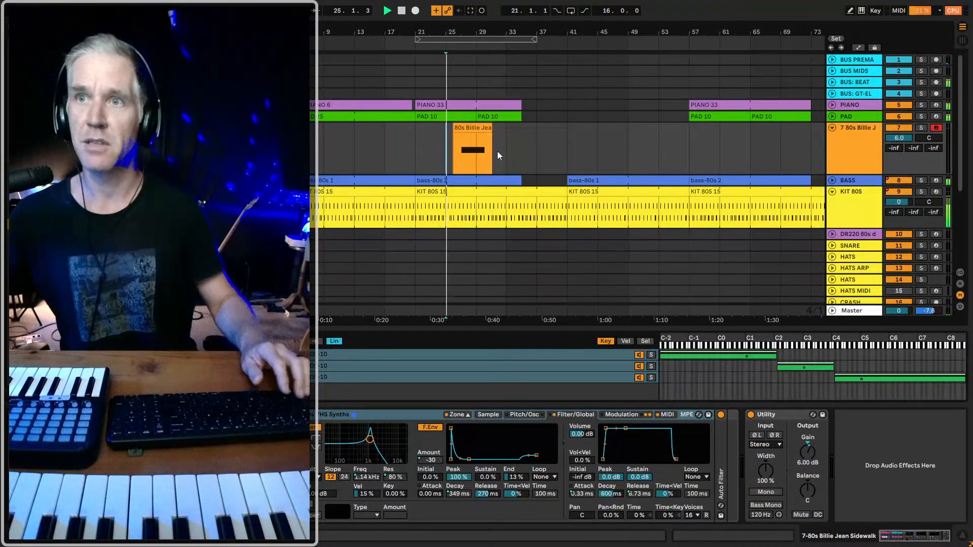
key("space")
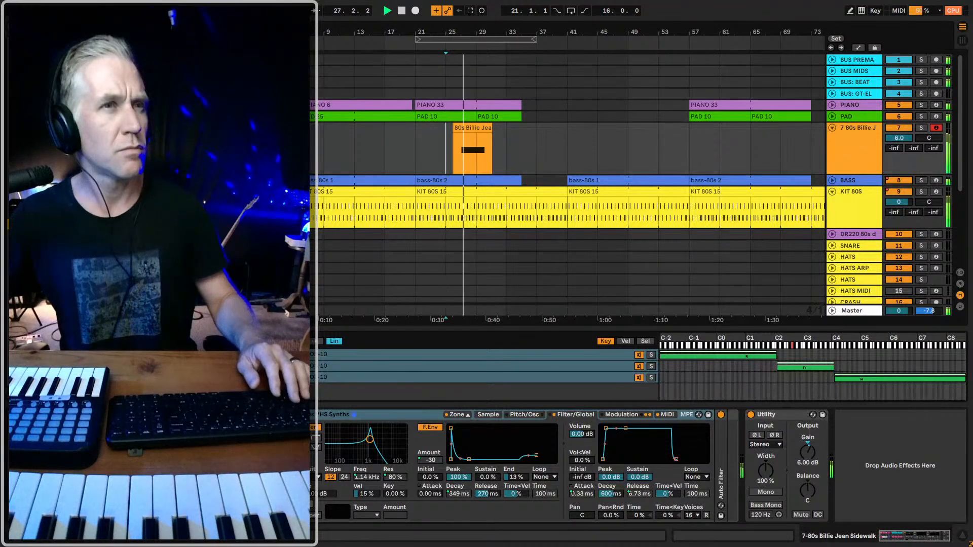
left_click(855, 144)
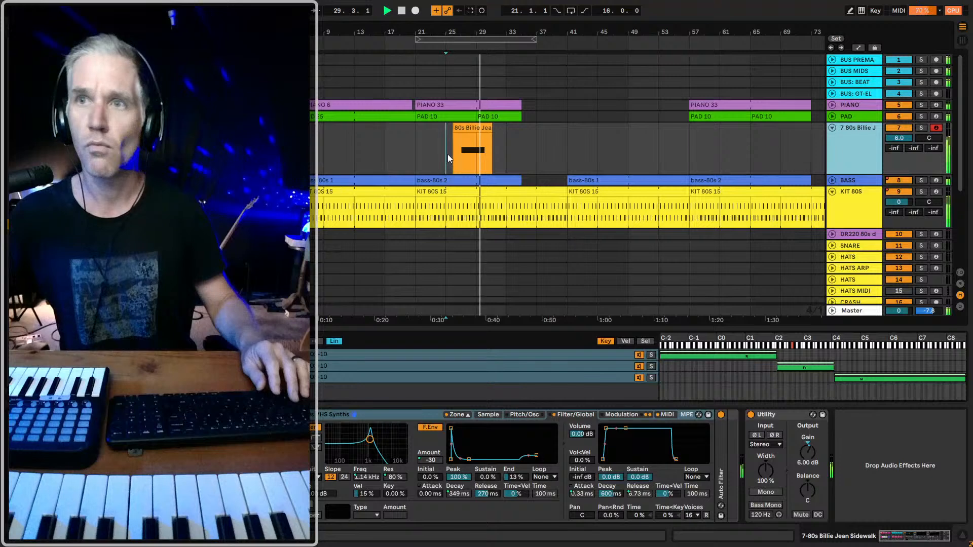
- Open the synth clip's pitch bend envelope and delete the recorded breakpoints between about 7.4 and 10.1
double_click(468, 130)
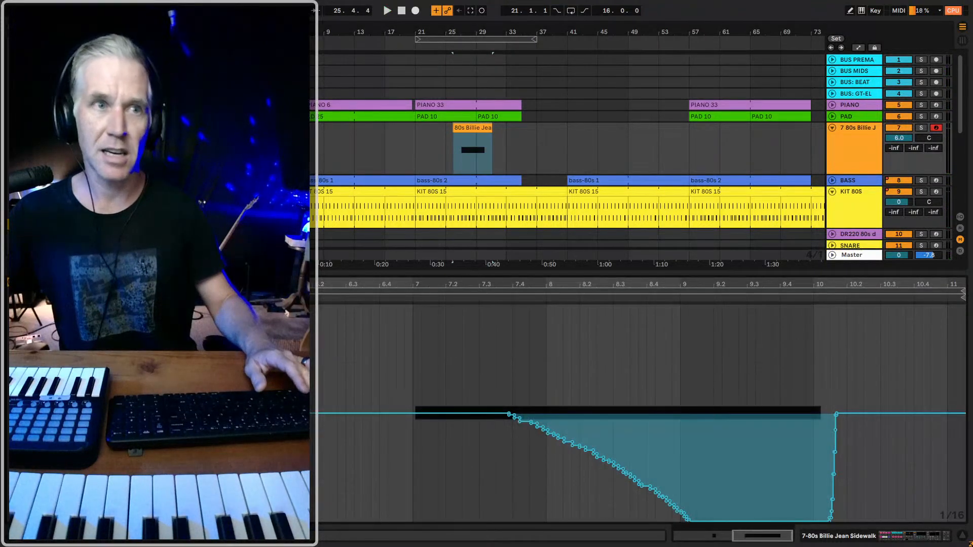
left_click(511, 398)
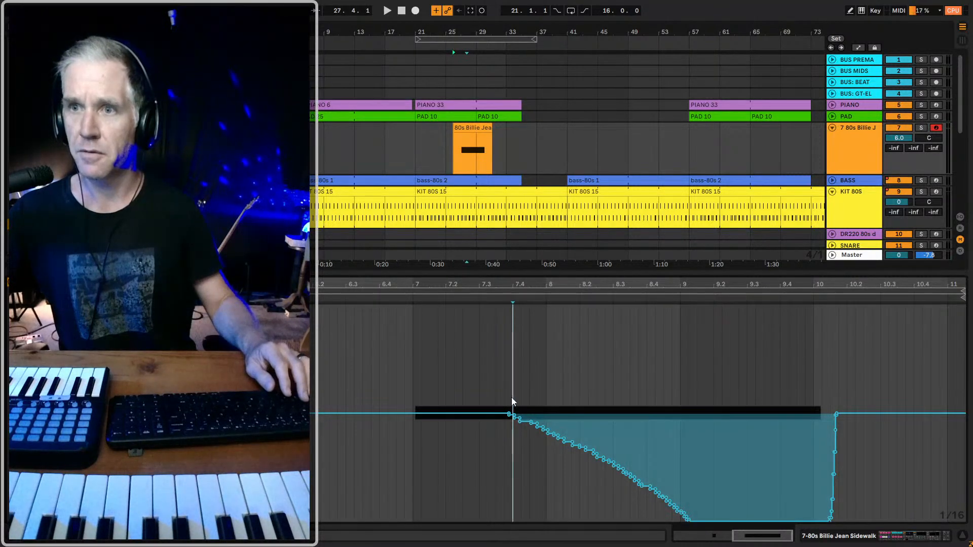
key("ctrl+a")
key("Delete")
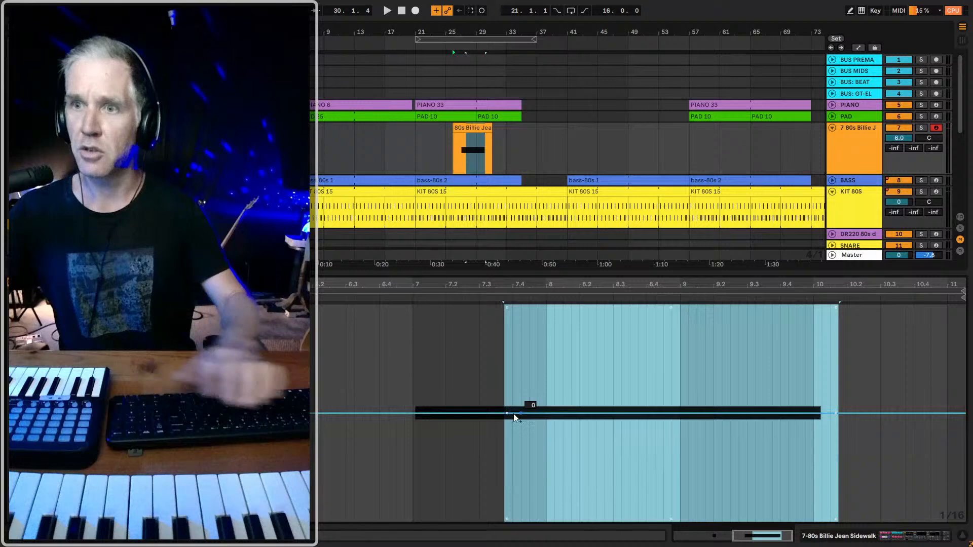
- Insert a downward curved ramp from 0 to -8192 over the selected range of the pitch bend envelope
right_click(507, 416)
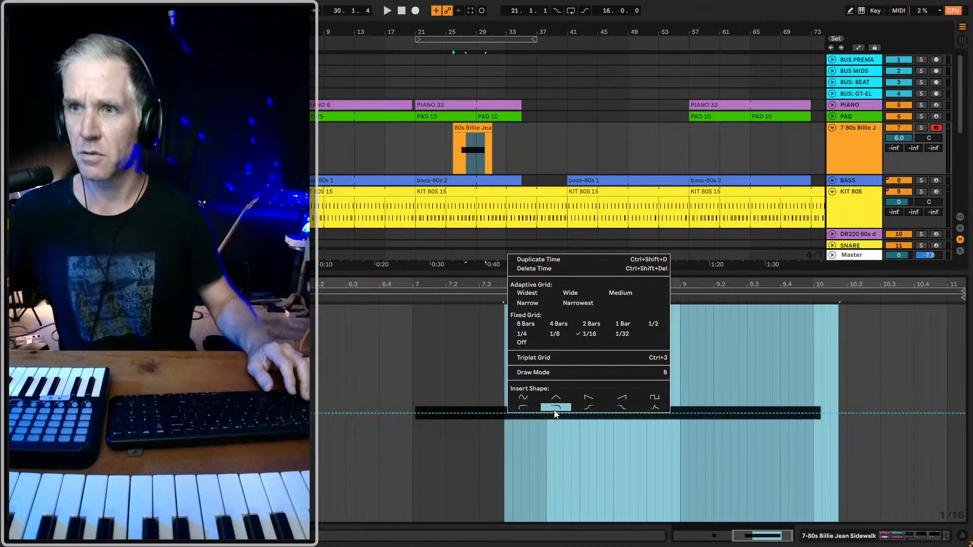
left_click(527, 409)
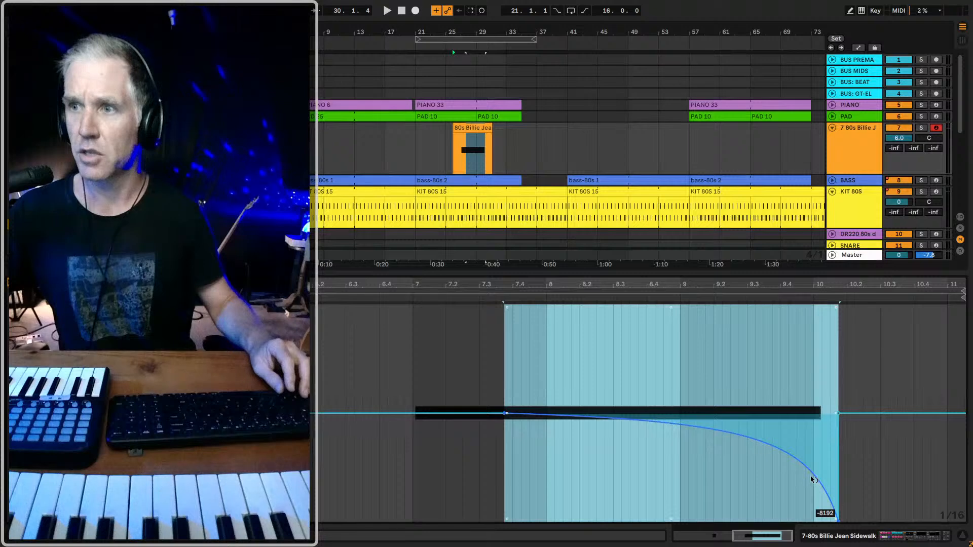
left_click_drag(813, 479, 764, 521)
left_click(422, 476)
key("ctrl+z")
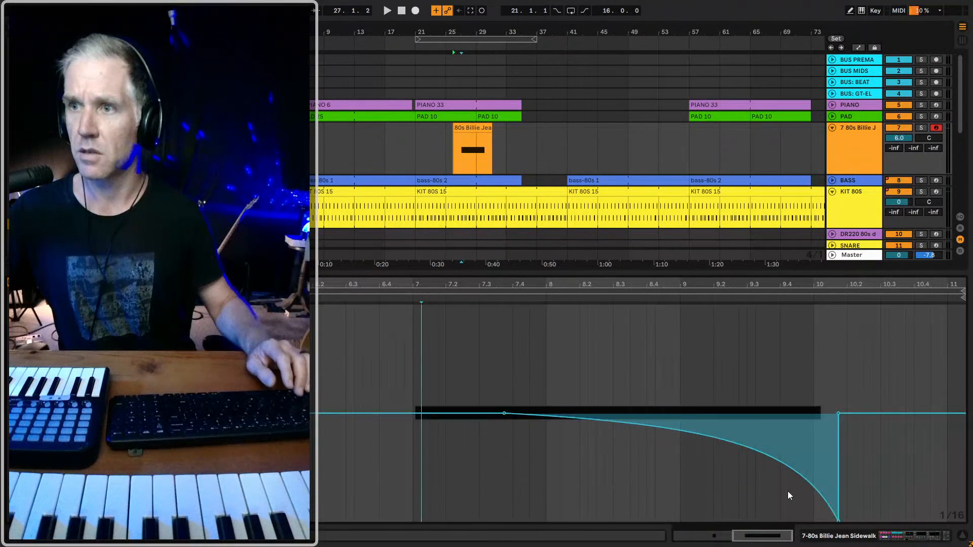
- Move the bend curve's lowest point to about 9.2 and lower the following breakpoint to -8192 so the bend holds
left_click_drag(838, 519, 730, 518)
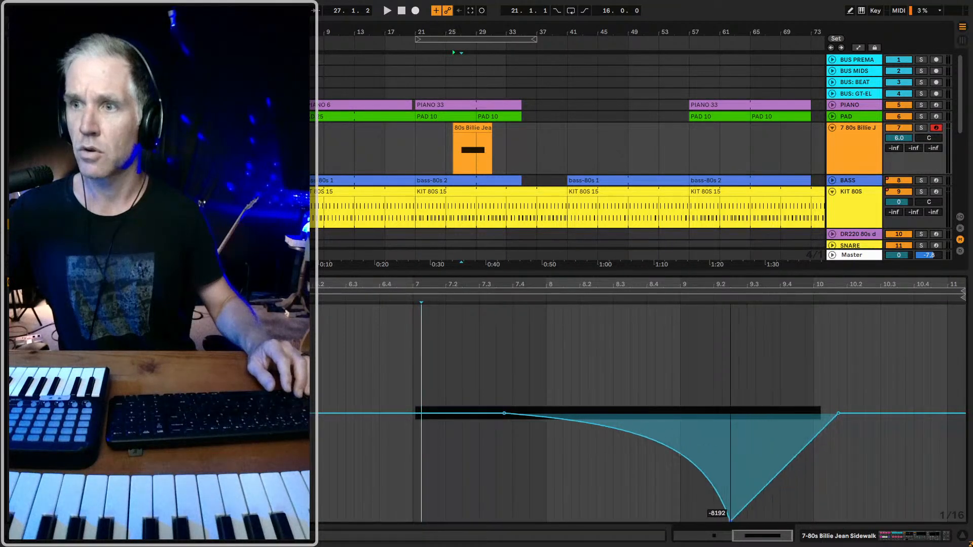
left_click(856, 416)
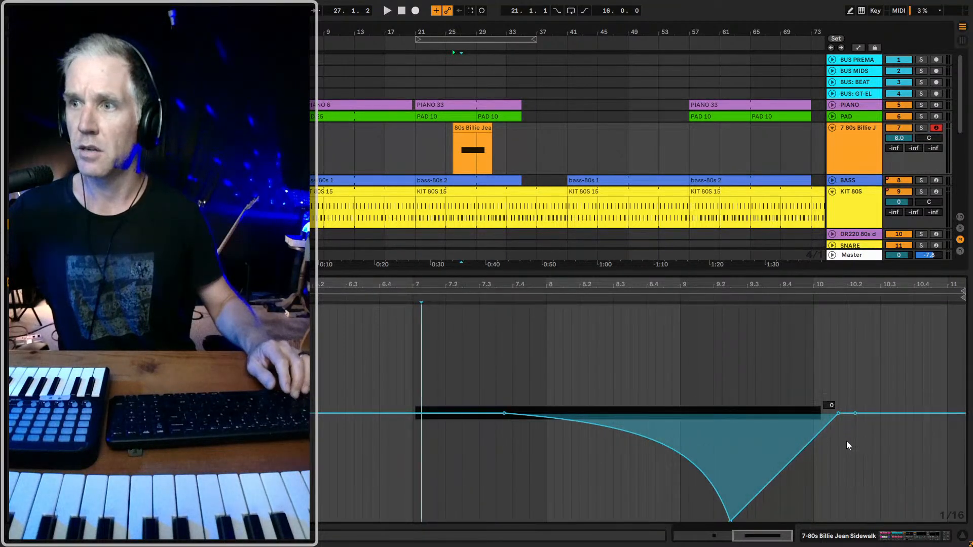
left_click_drag(837, 412, 838, 521)
- Audition the bend and move the point where it reaches -8192 earlier, to about 8.4
key("space")
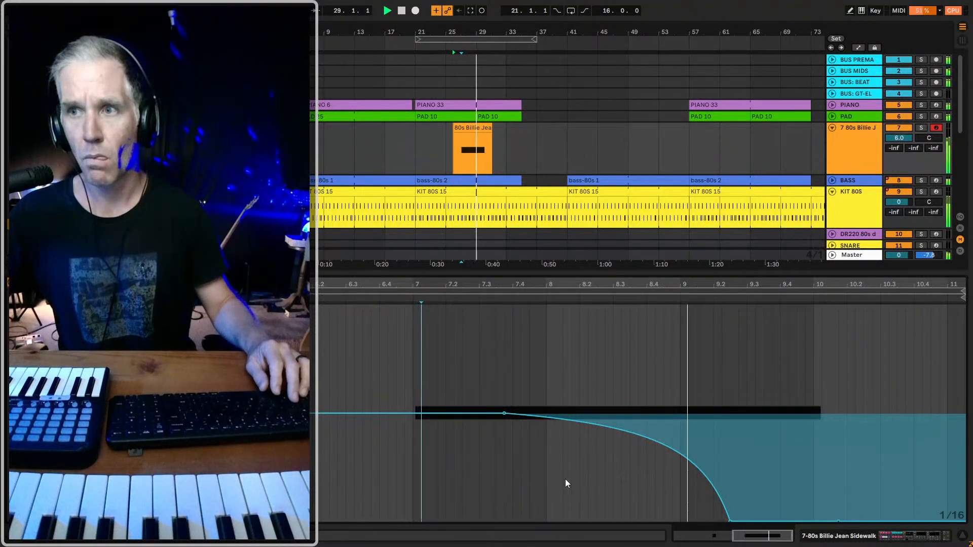
key("space")
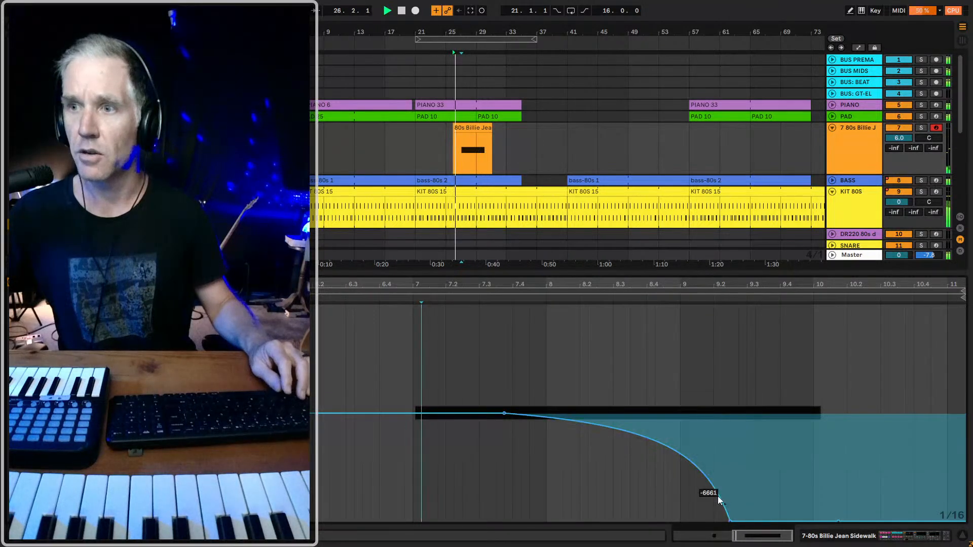
left_click_drag(728, 520, 654, 518)
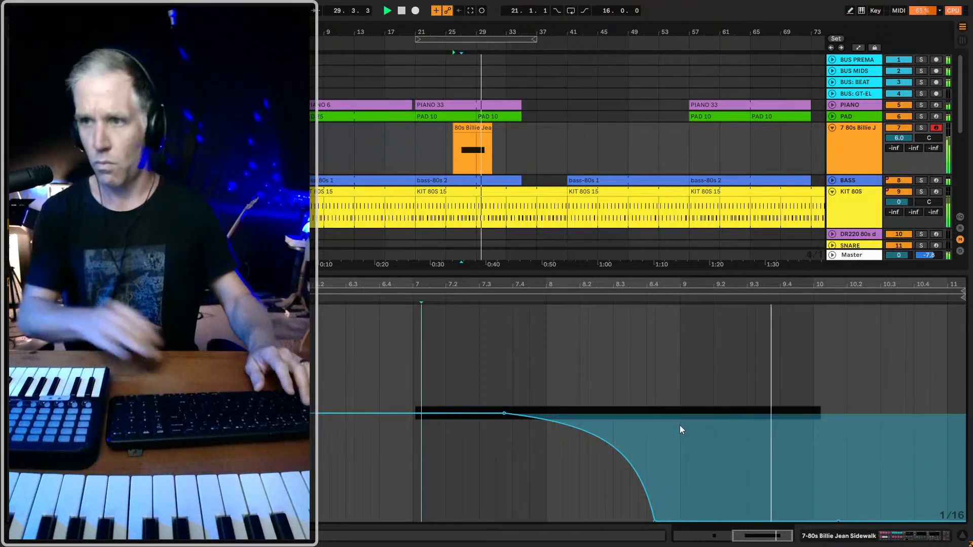
key("space")
- Check the notes inside the synth clip and return to its pitch bend envelope
left_click(846, 155)
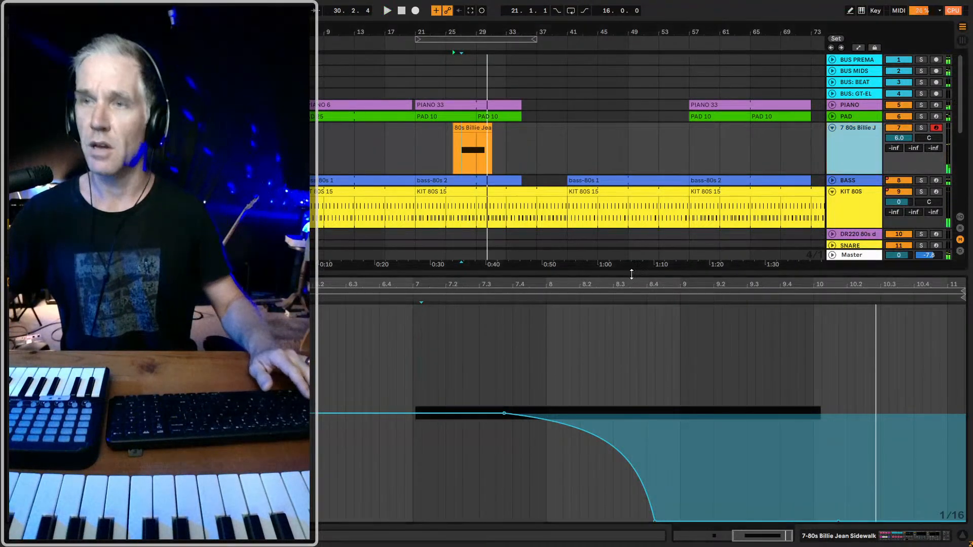
left_click(31, 294)
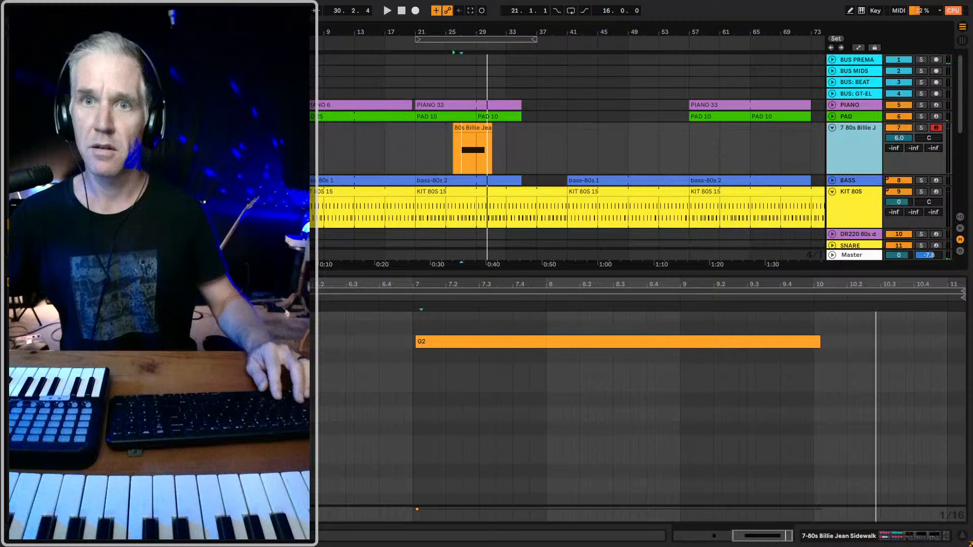
left_click(46, 294)
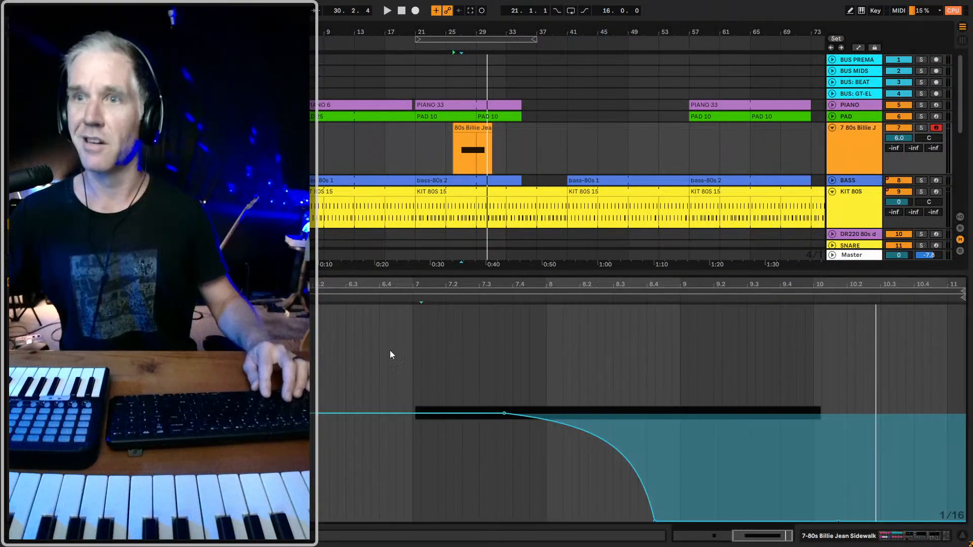
- Consolidate bars 25 to 33 on the synth track into one clip and play it
left_click(512, 150)
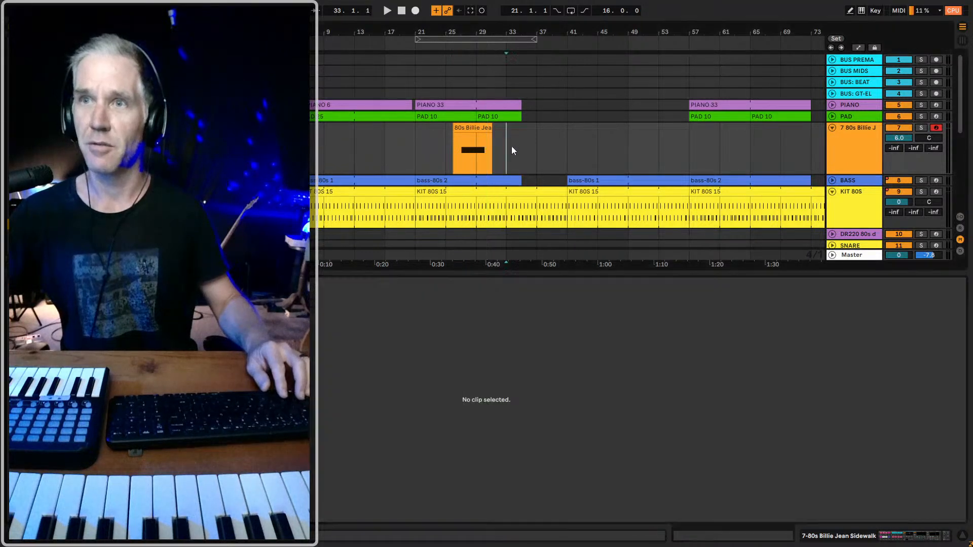
left_click_drag(453, 150, 446, 150)
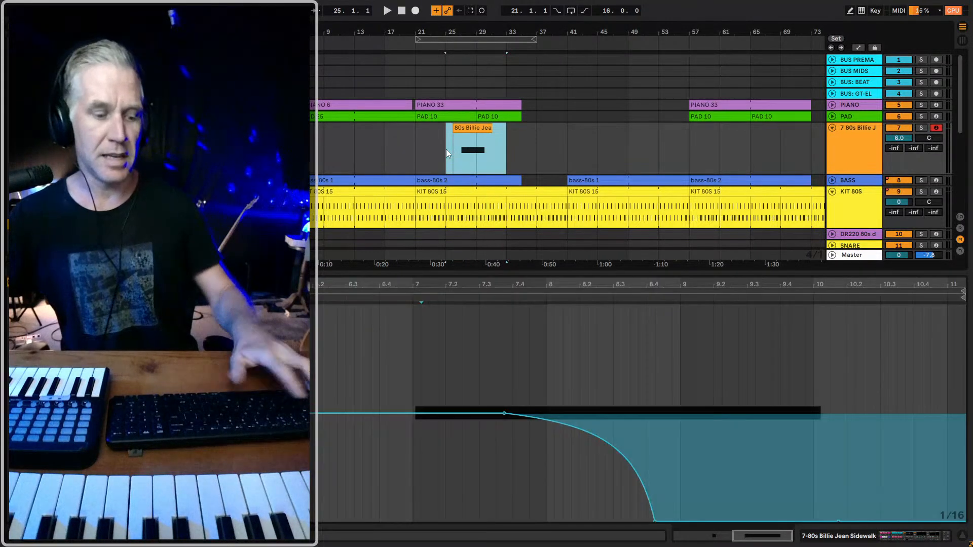
key("space")
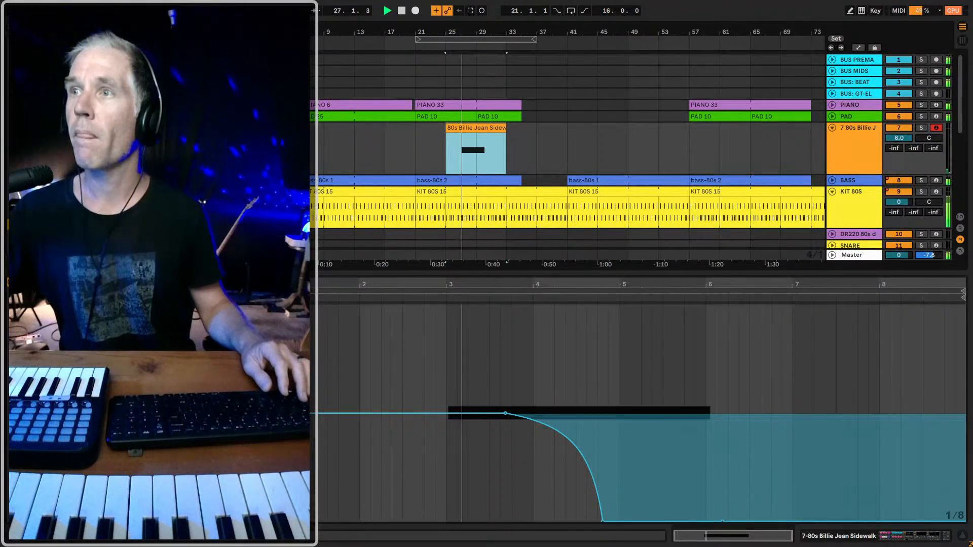
- Reset the synth track's volume to 0 and solo it, showing its devices and restarting playback
left_click(899, 138)
key("Delete")
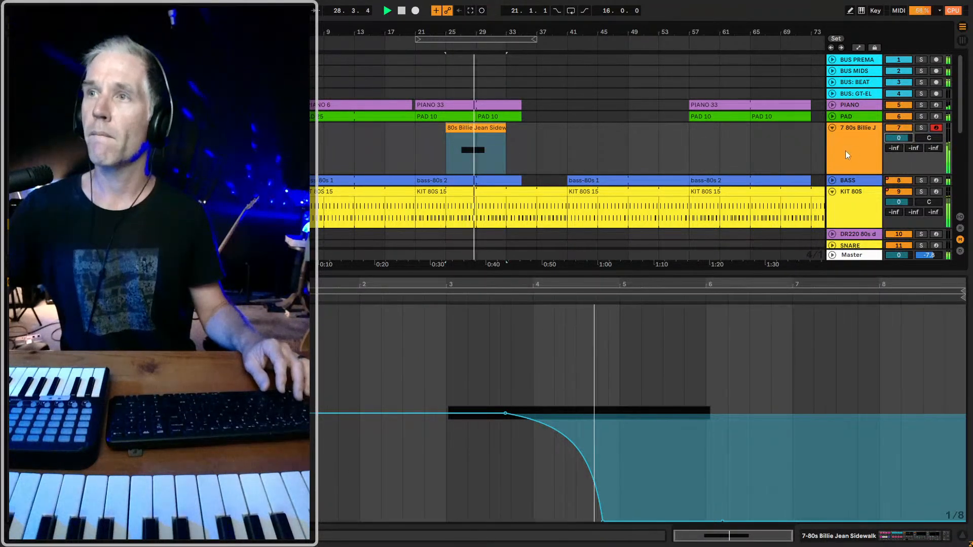
left_click(921, 127)
key("shift+Tab")
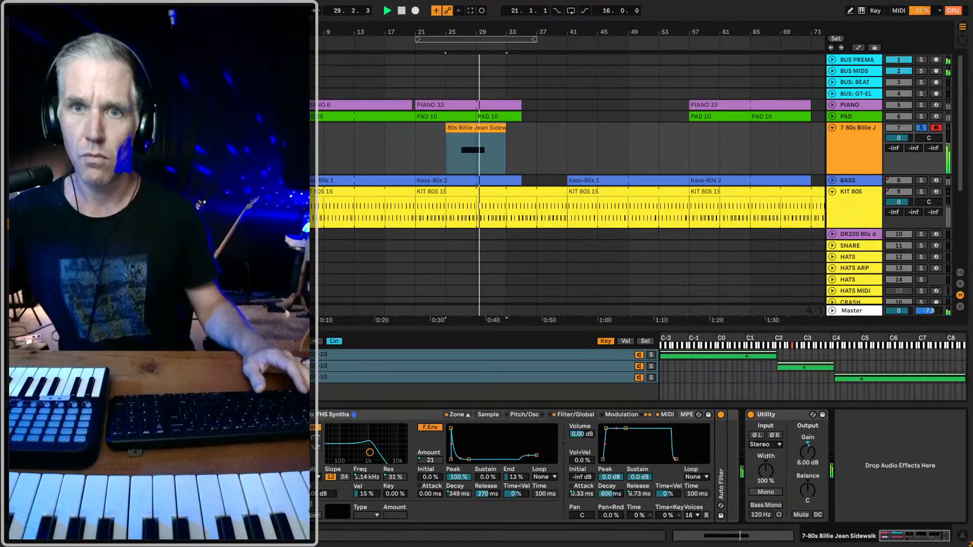
key("space")
key("space")
- Reopen the synth clip's bend envelope and set the curve to start at bar 3 and reach -8192 at bar 5
double_click(472, 128)
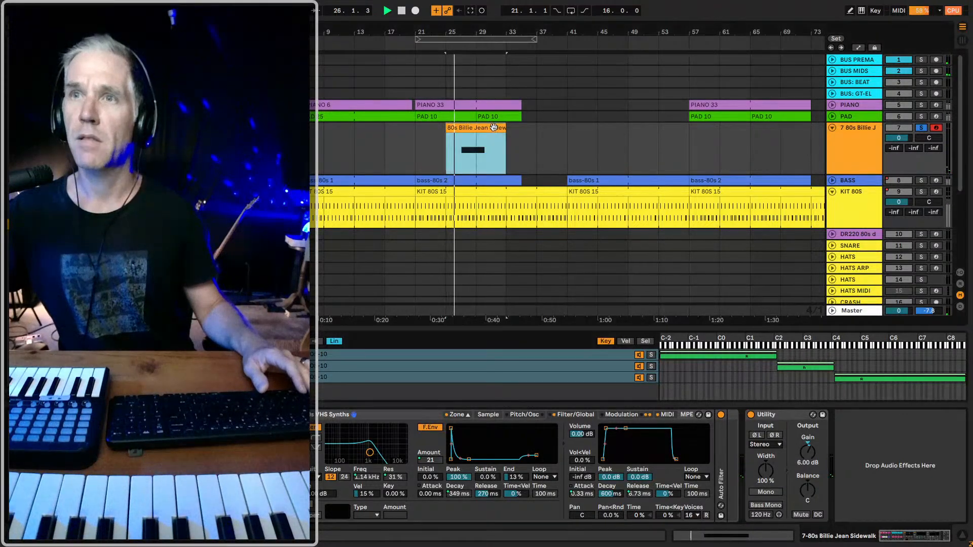
left_click_drag(506, 412, 446, 413)
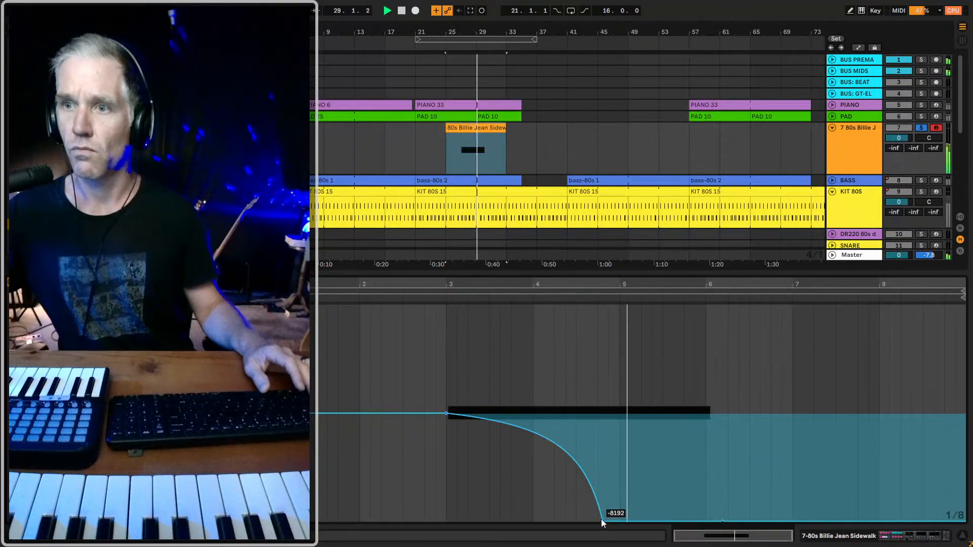
left_click_drag(600, 518, 619, 520)
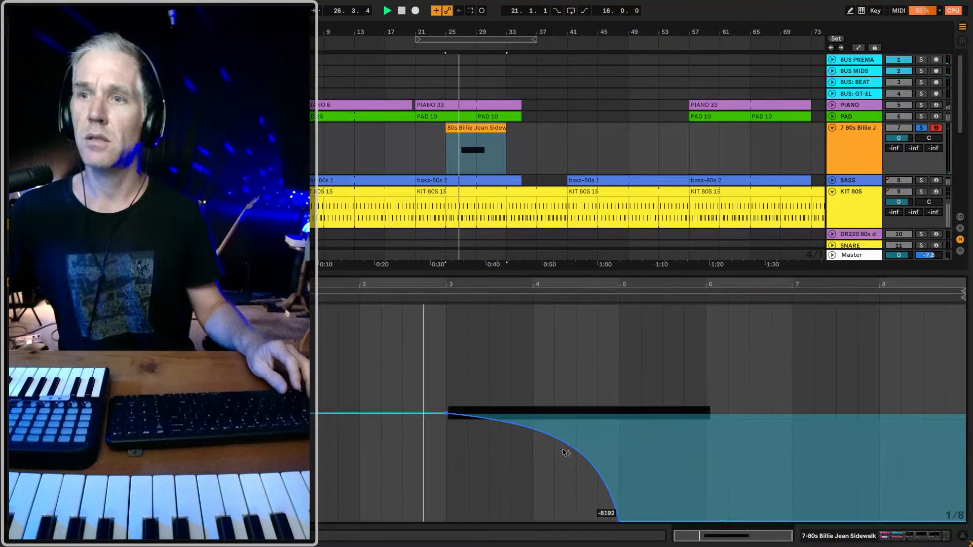
mouse_move(560, 449)
left_mouse_down()
mouse_move(561, 462)
mouse_move(560, 450)
left_mouse_up()
- Shift the bend curve's start to about 3.3 and its -8192 point to about 5.3, and replay the clip
left_click_drag(447, 413, 499, 414)
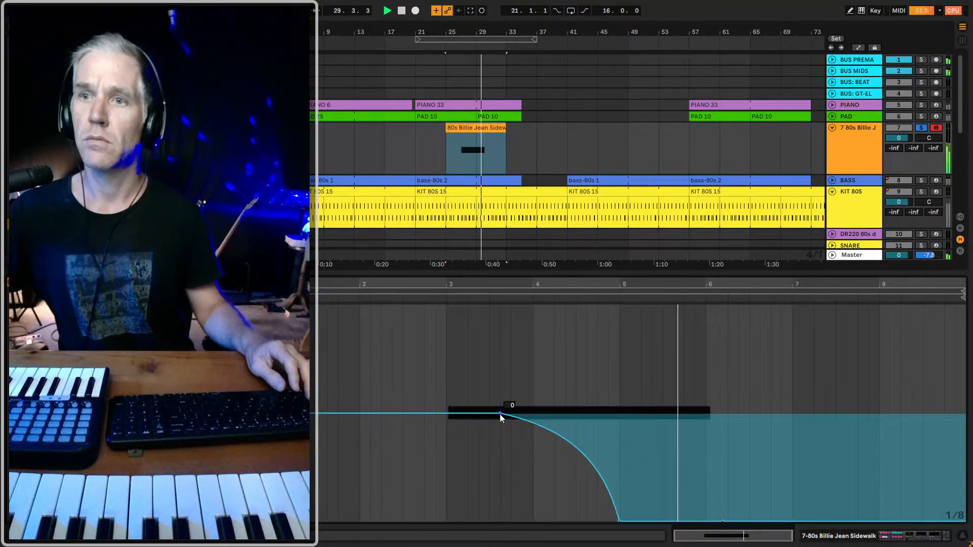
left_click_drag(621, 521, 673, 521)
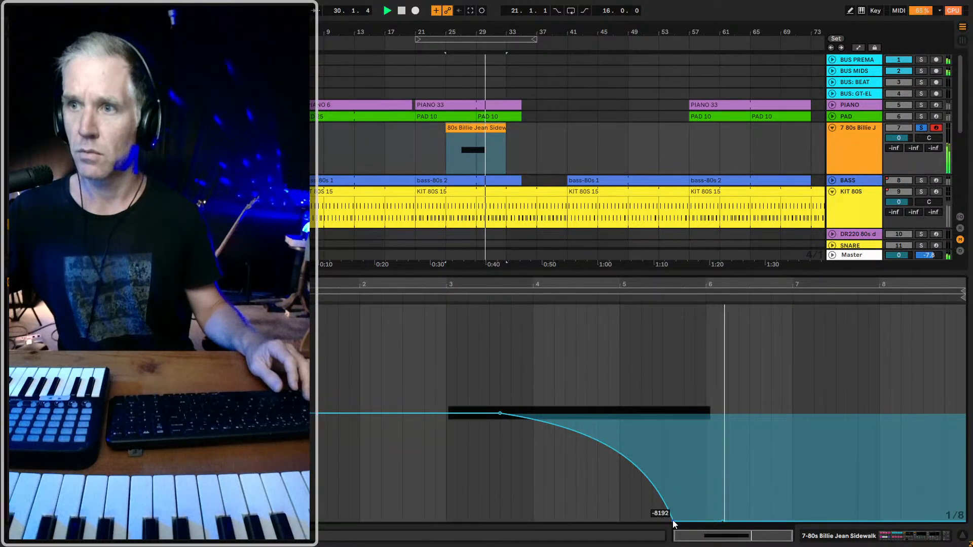
key("space")
key("space")
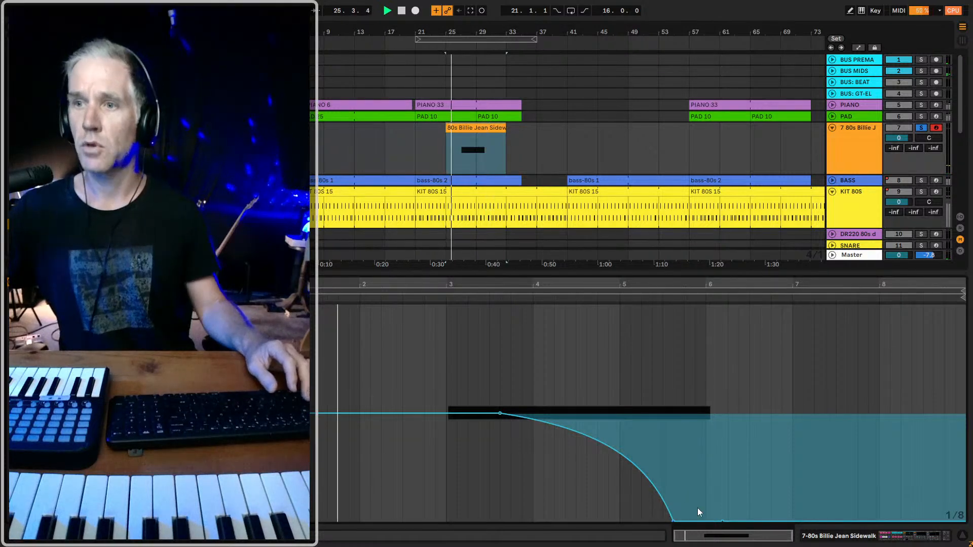
- Unsolo the synth track to hear its clip in the full mix, and solo the track again
left_click(871, 133)
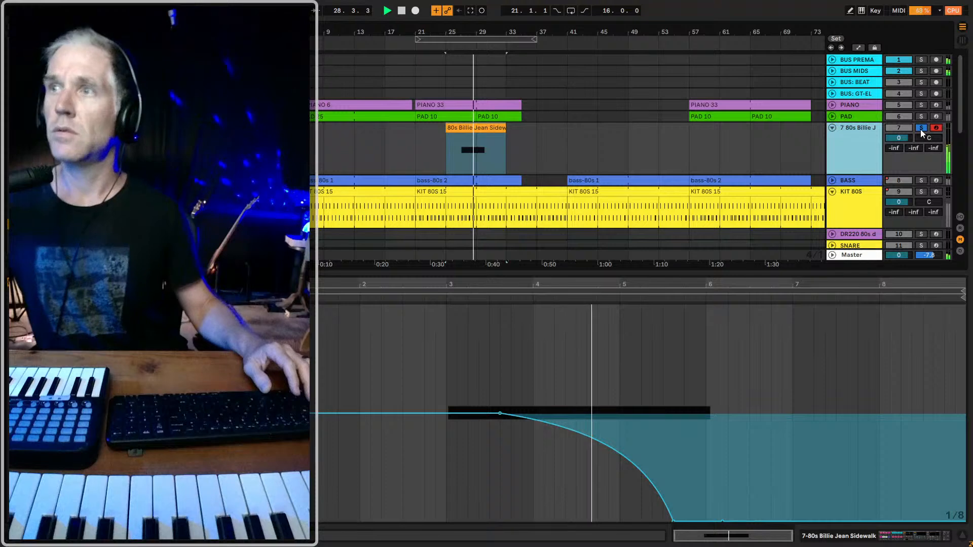
left_click(921, 128)
left_click(446, 148)
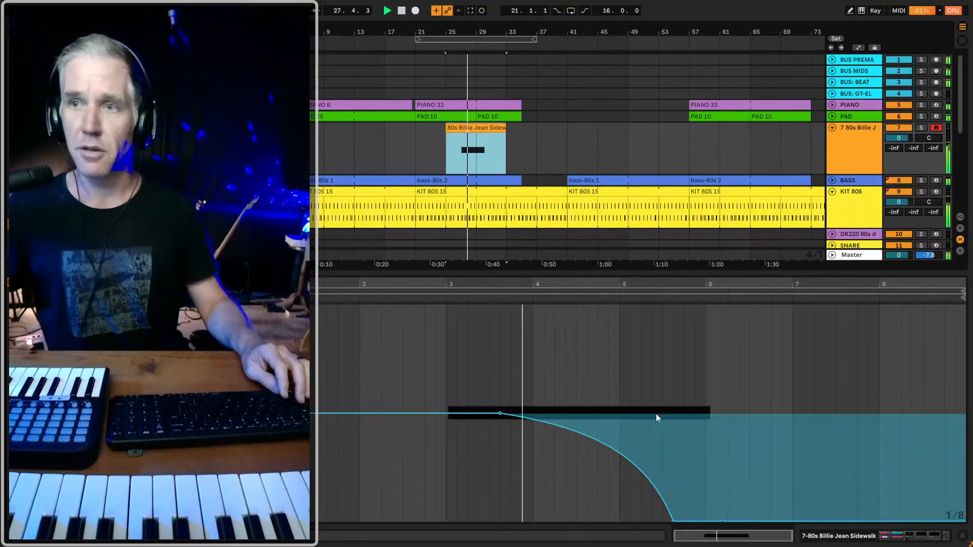
left_click(839, 151)
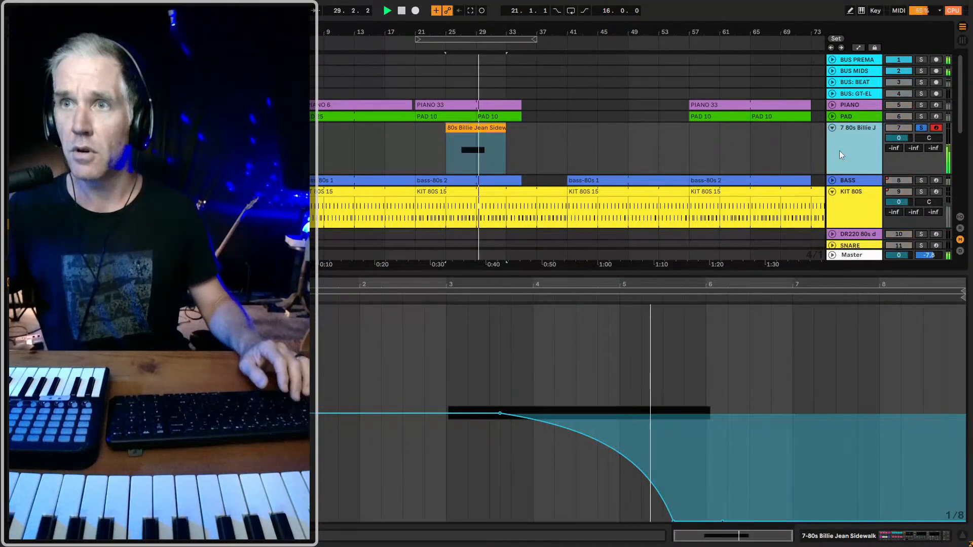
- Replay the soloed synth clip and check the track's device chain, returning to the clip's bend envelope
key("space")
key("shift+Tab")
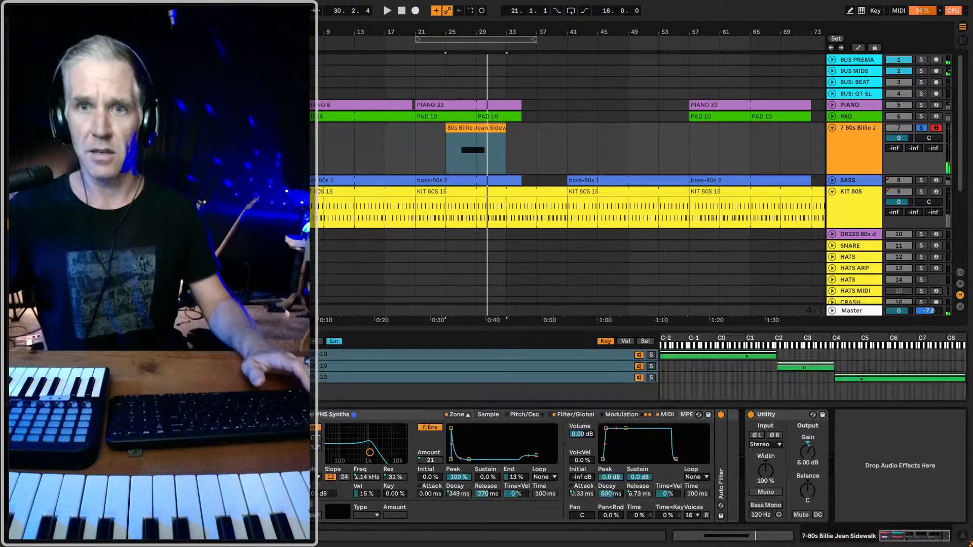
key("shift+Tab")
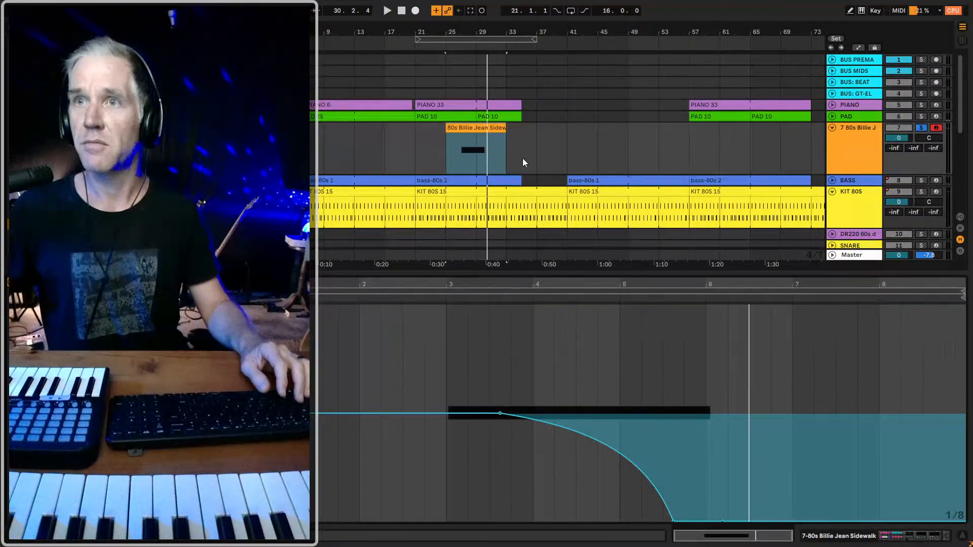
left_click(459, 155)
key("space")
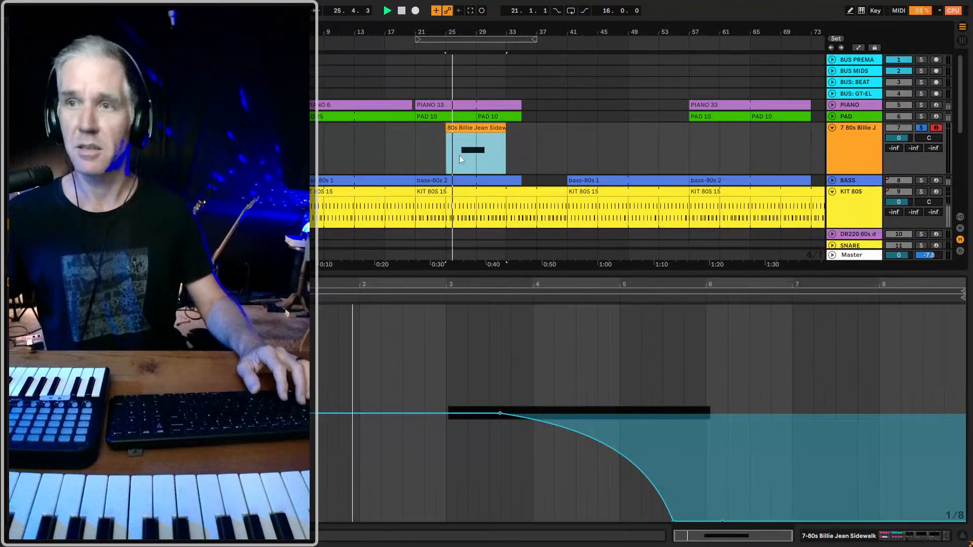
key("shift+Tab")
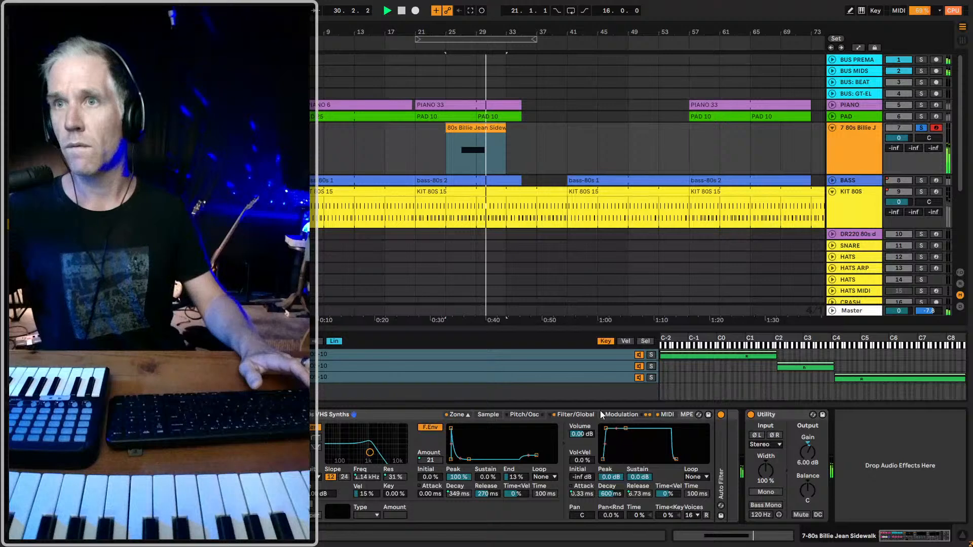
key("shift+Tab")
key("space")
key("space")
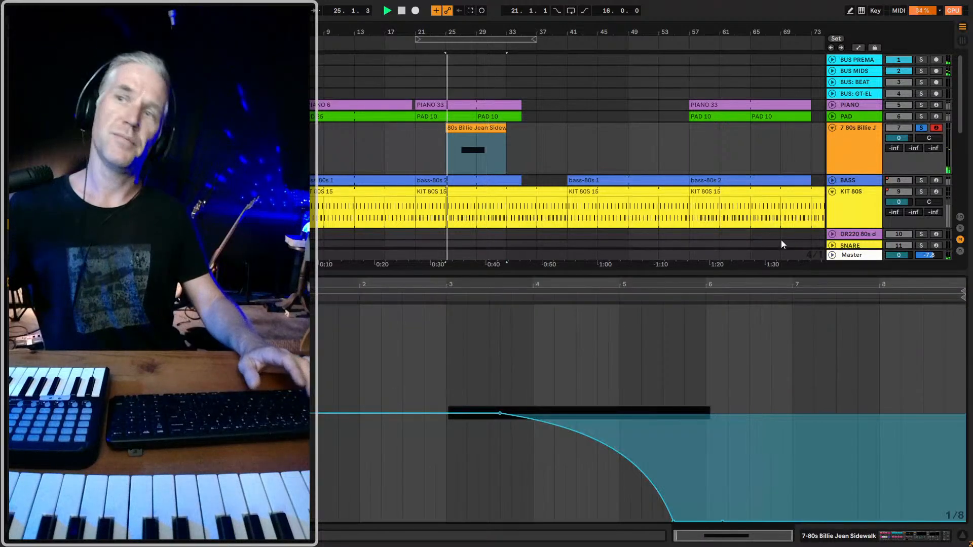
- Unsolo the synth track, consolidate bars 21 to 37 into one clip and place a copy at bar 57
left_click(921, 128)
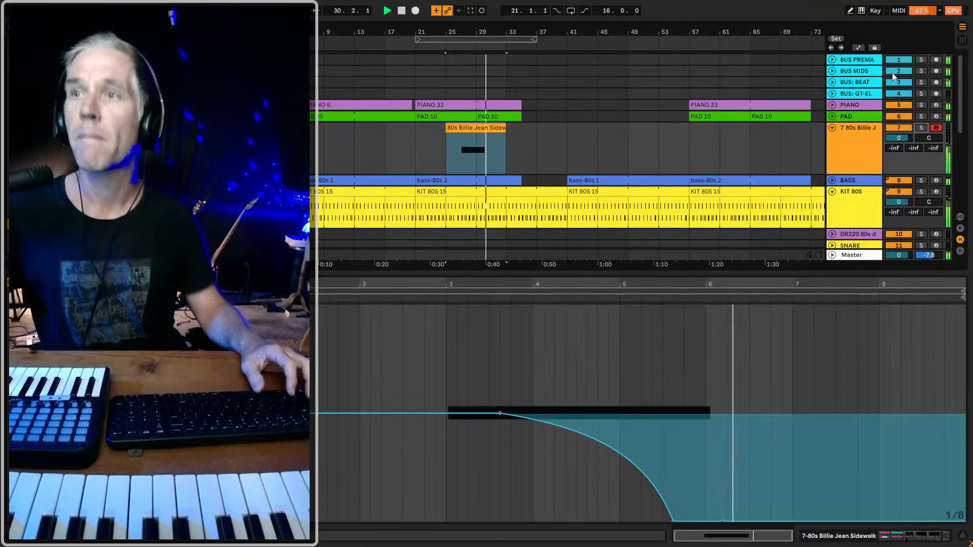
key("minus")
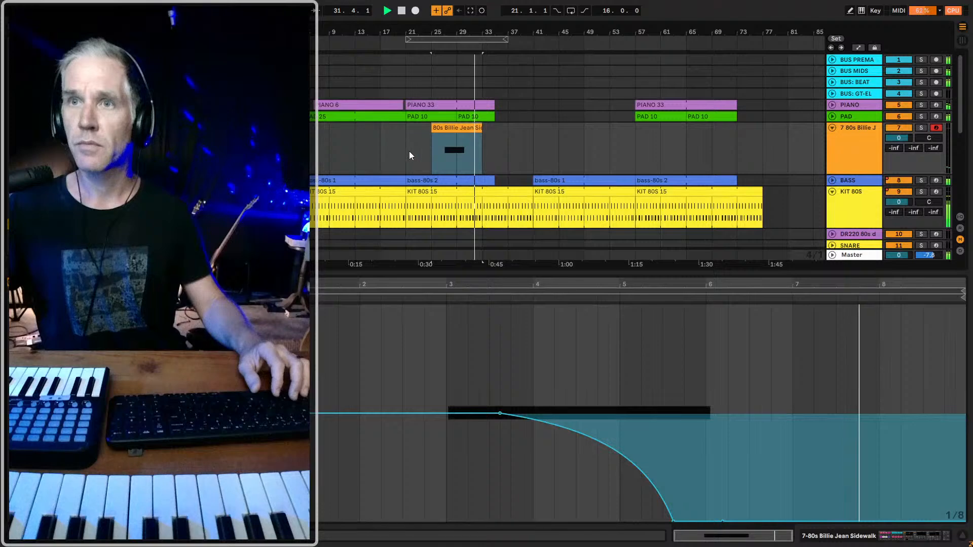
left_click_drag(409, 151, 705, 132)
key("ctrl+j")
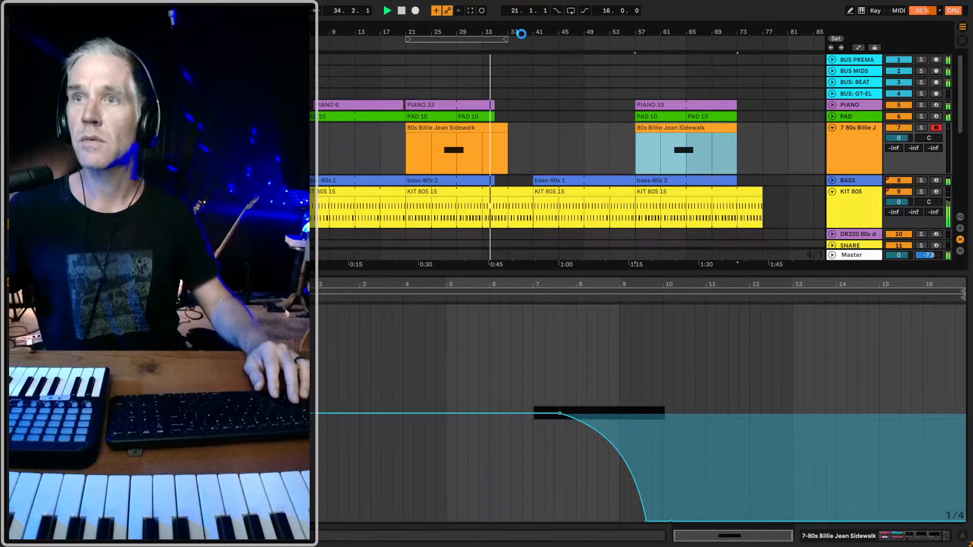
- Collapse all tracks in the arrangement and place the insert marker at bar 41
left_click_drag(532, 29, 542, 42)
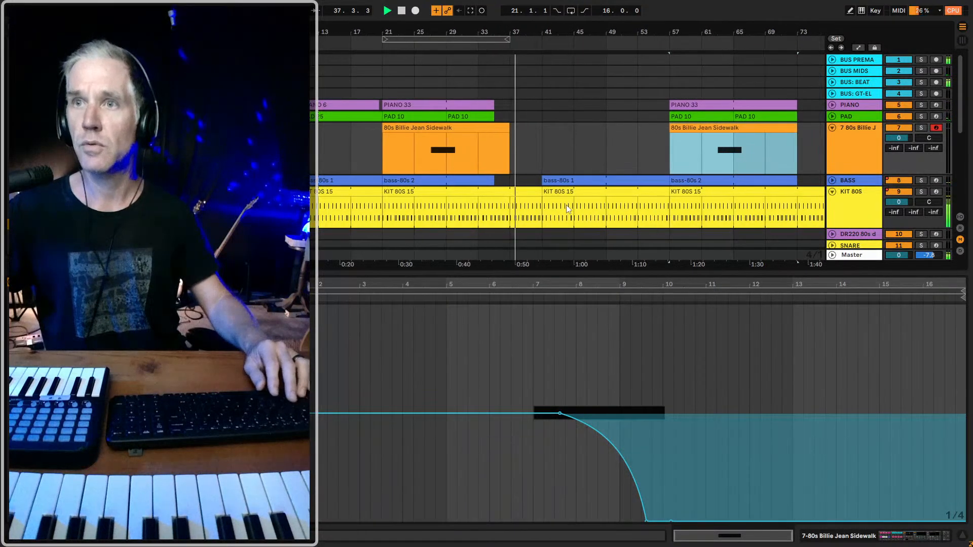
scroll(514, 200, "down", 1)
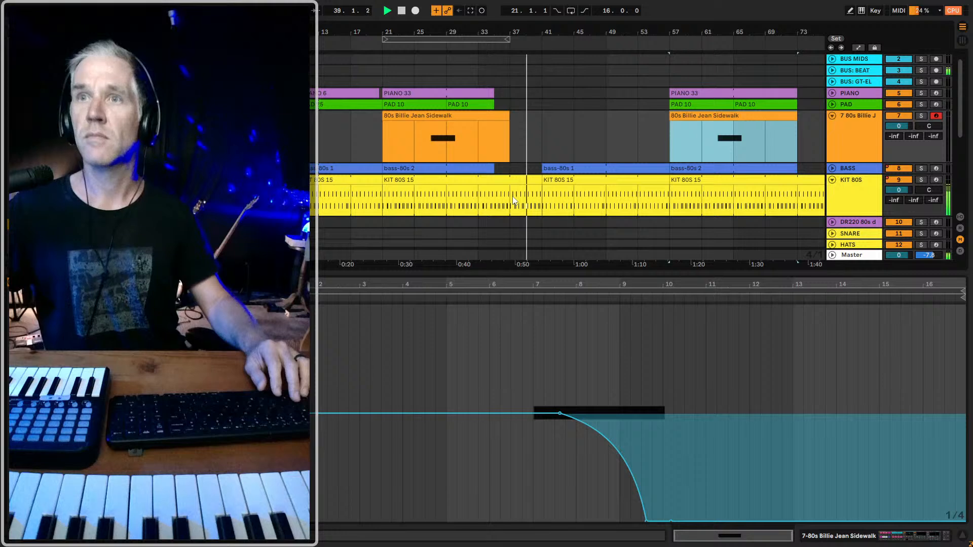
left_click_drag(478, 33, 414, 27)
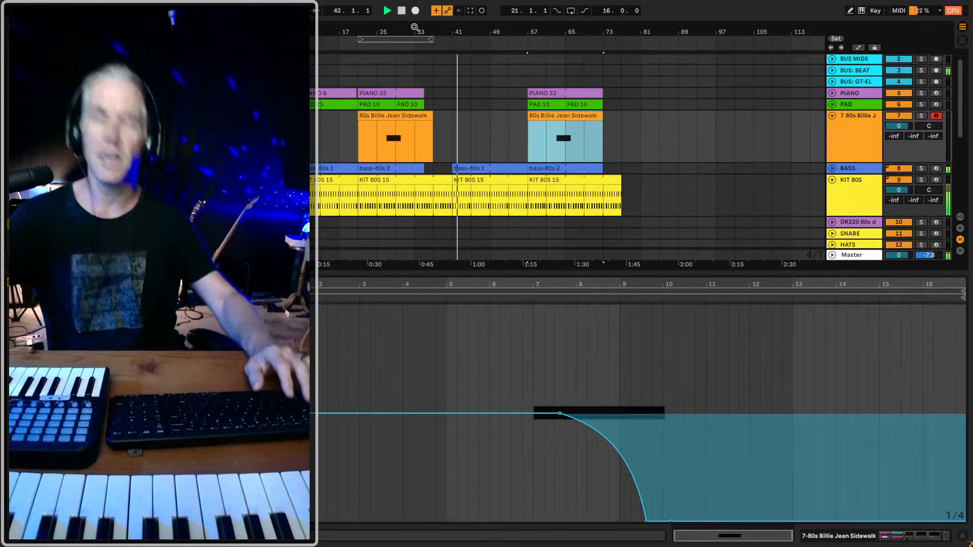
left_click(830, 117, "alt")
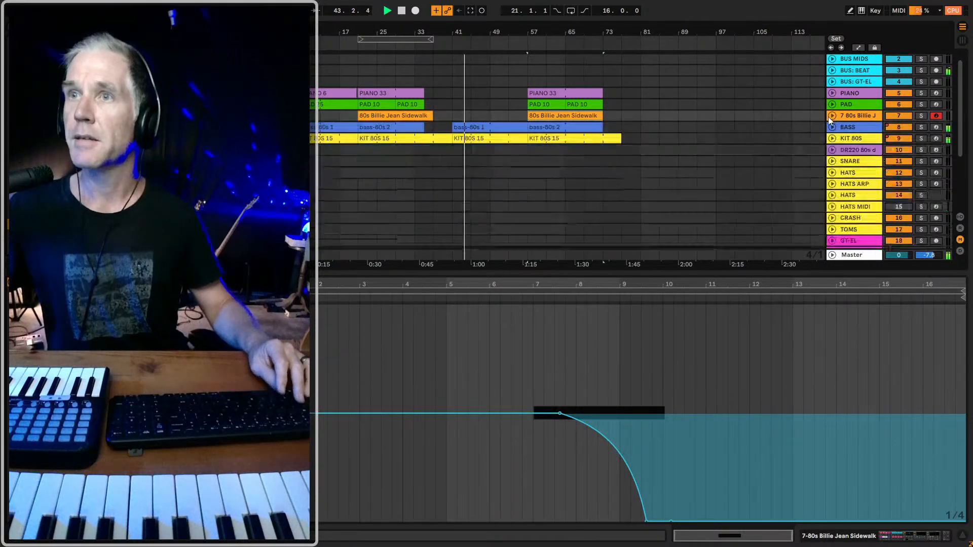
left_click_drag(639, 34, 567, 21)
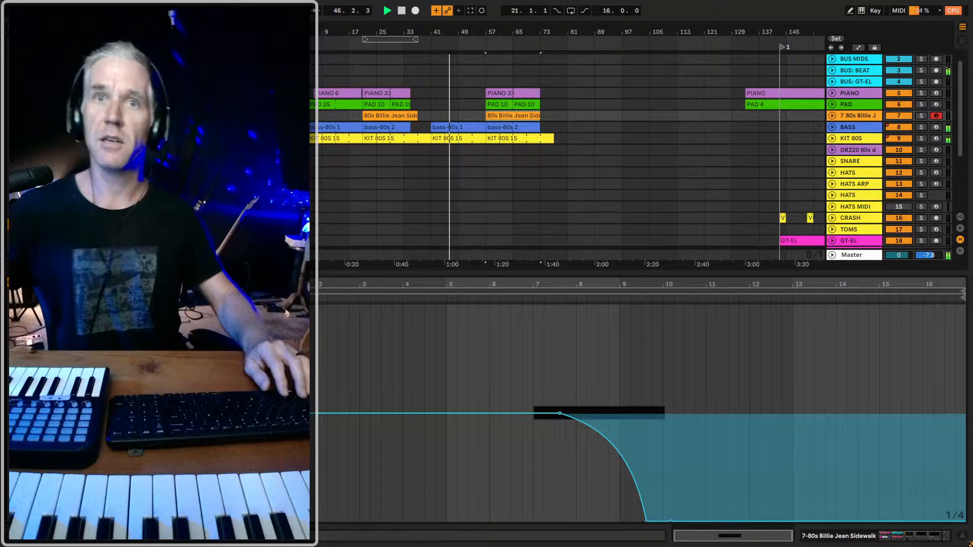
left_click(430, 195)
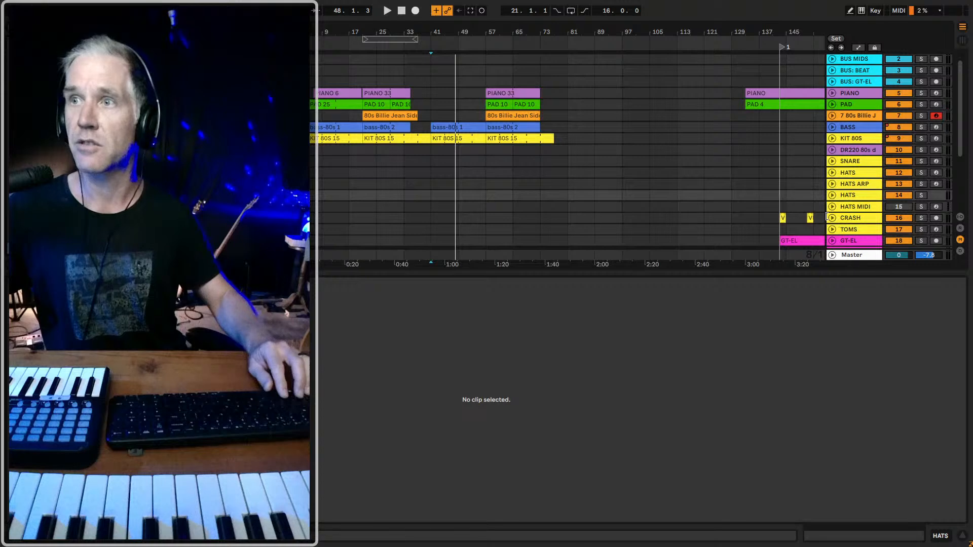
- Move the last crash clip from the arrangement's end to bar 5 and copy it to bars 13 and 21
left_click_drag(810, 218, 317, 218)
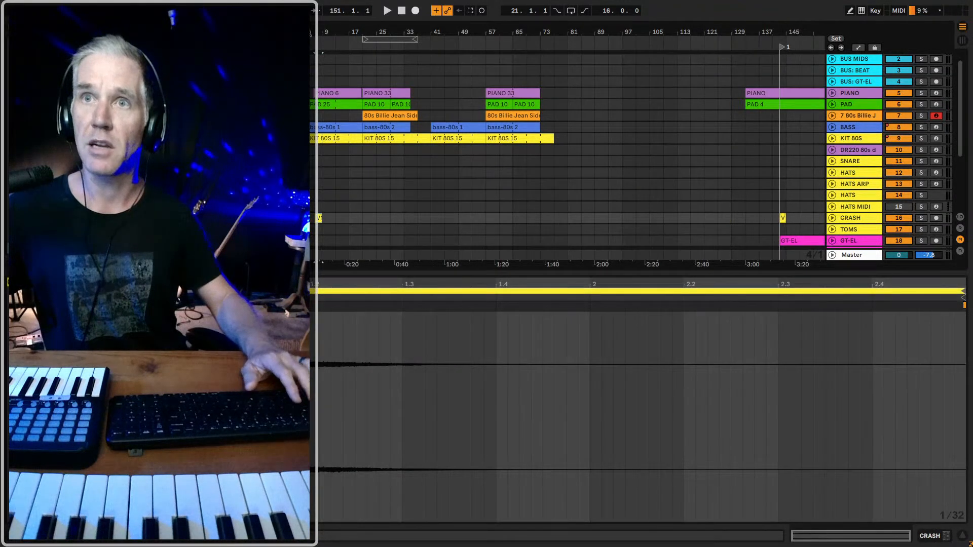
left_click_drag(331, 32, 366, 136)
left_click_drag(348, 219, 320, 217)
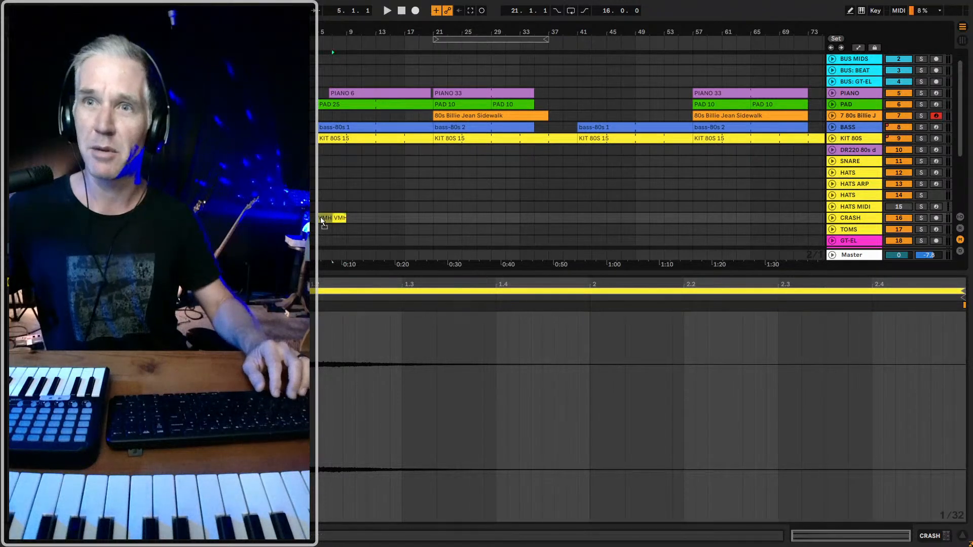
left_click(321, 207)
key("space")
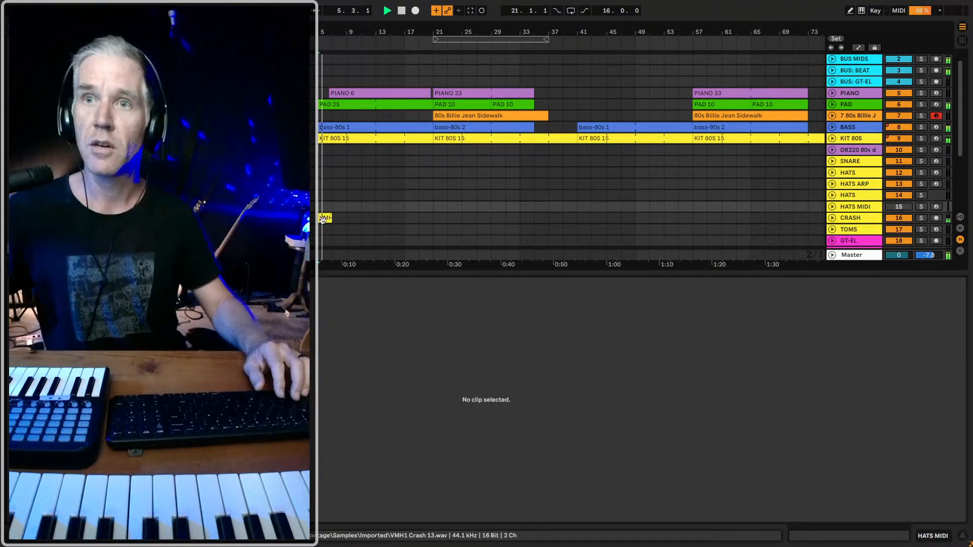
left_click_drag(331, 218, 439, 220)
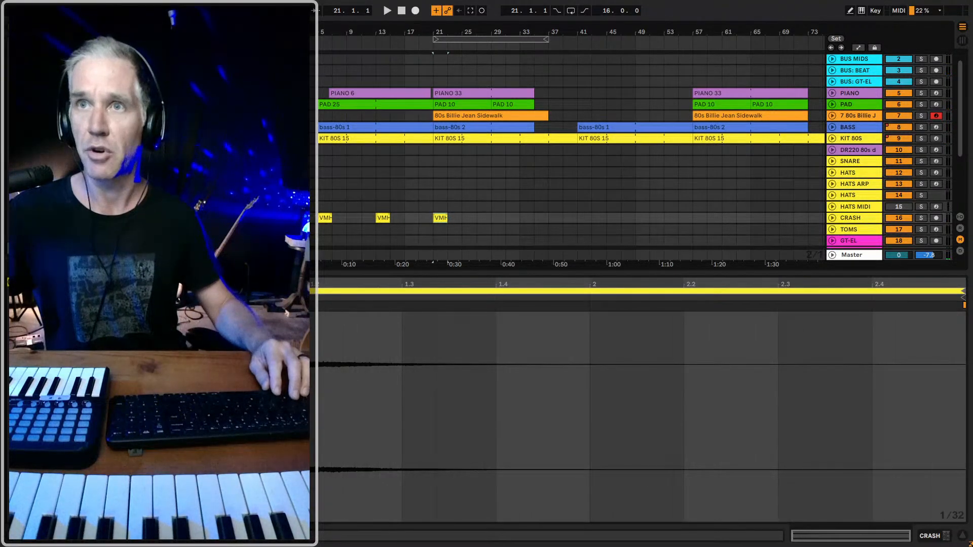
- Unfold the CRASH track and set its volume to -3
key("minus")
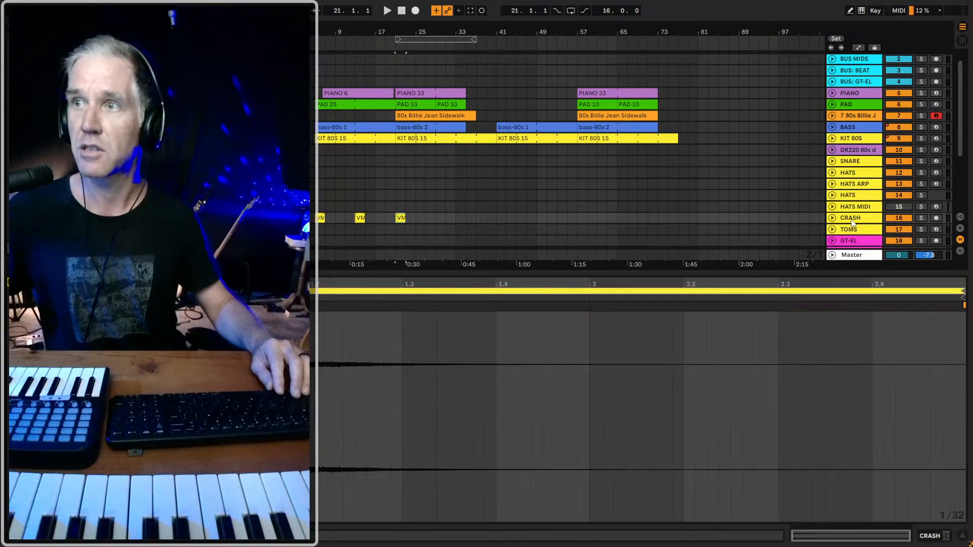
left_click(832, 219)
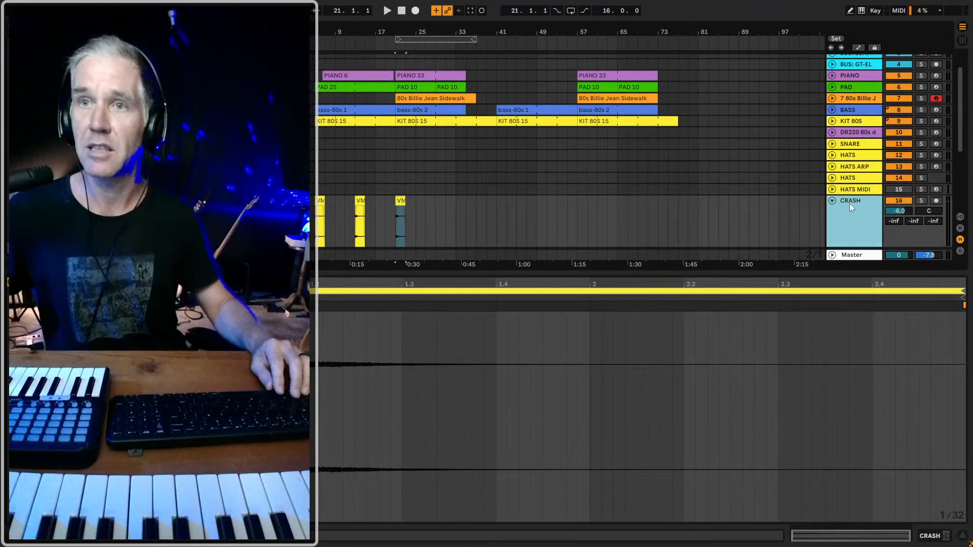
type("-")
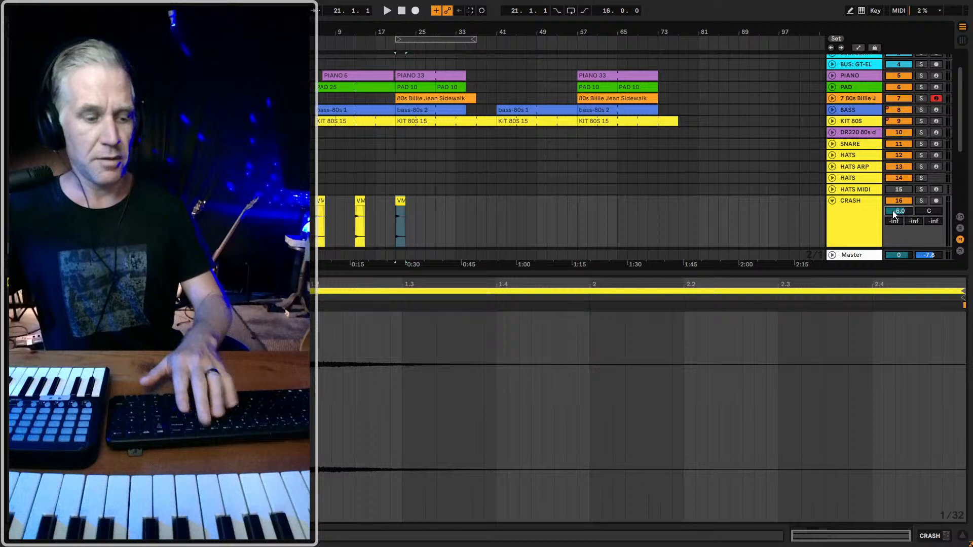
type("3")
key("Return")
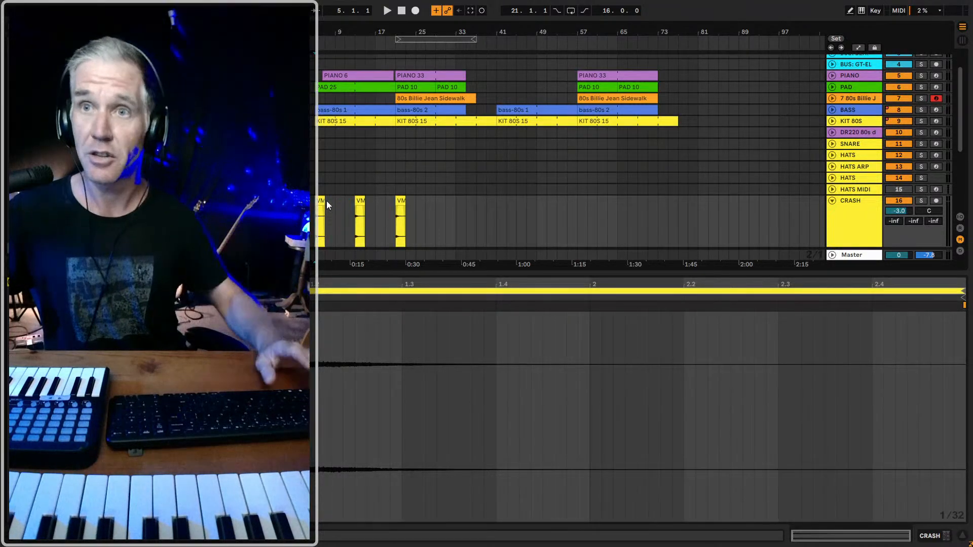
- Add copies of the crash clip at bars 49, 57 and 65
left_click_drag(321, 202, 543, 199)
left_click(545, 200)
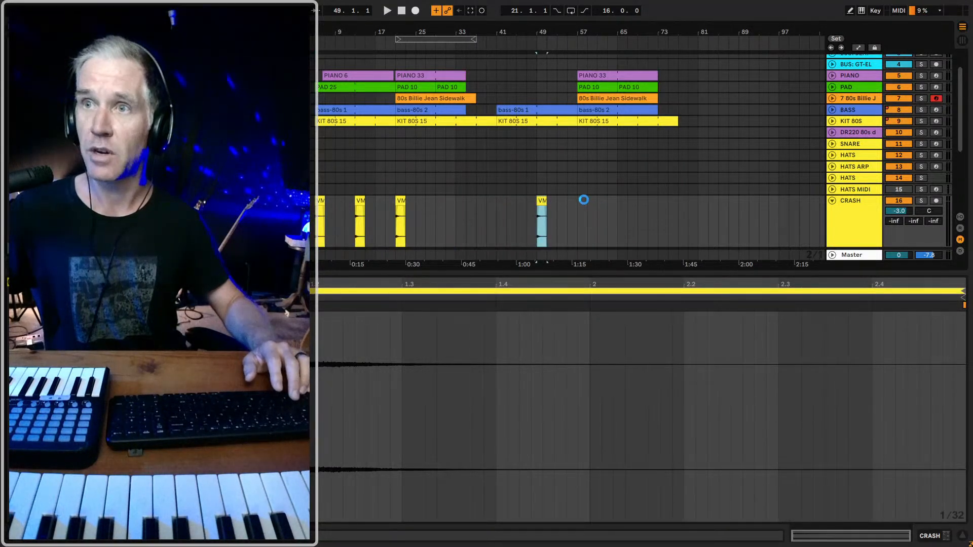
left_click_drag(546, 202, 587, 201)
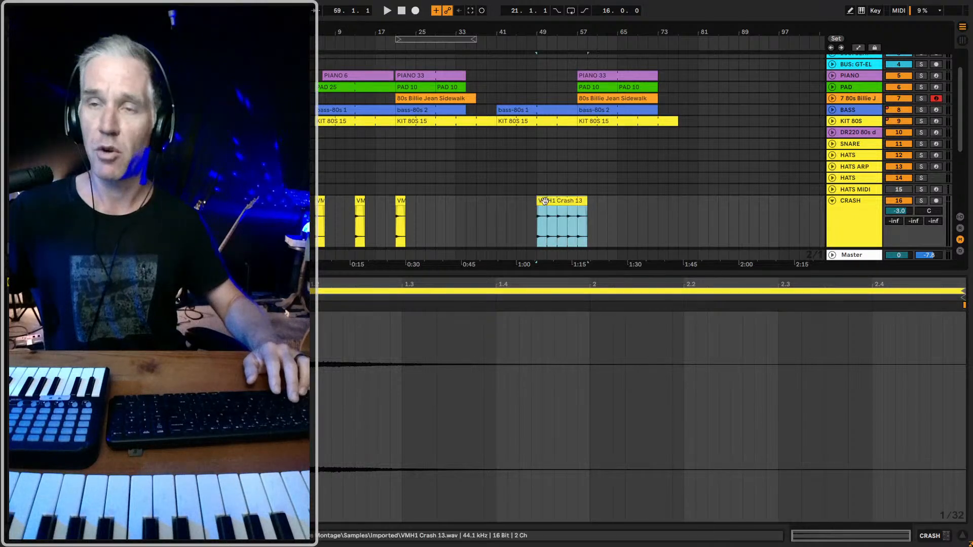
key("ctrl+z")
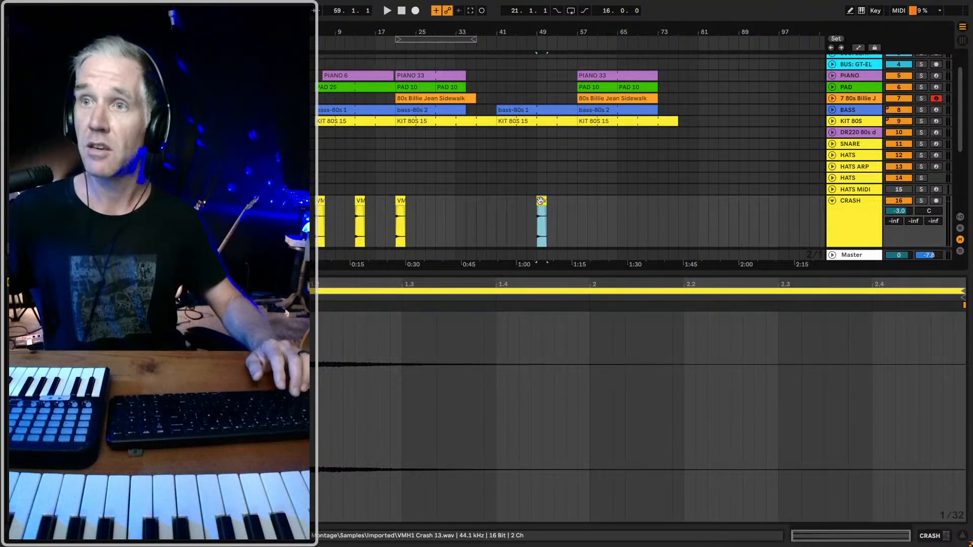
left_click_drag(584, 207, 650, 201)
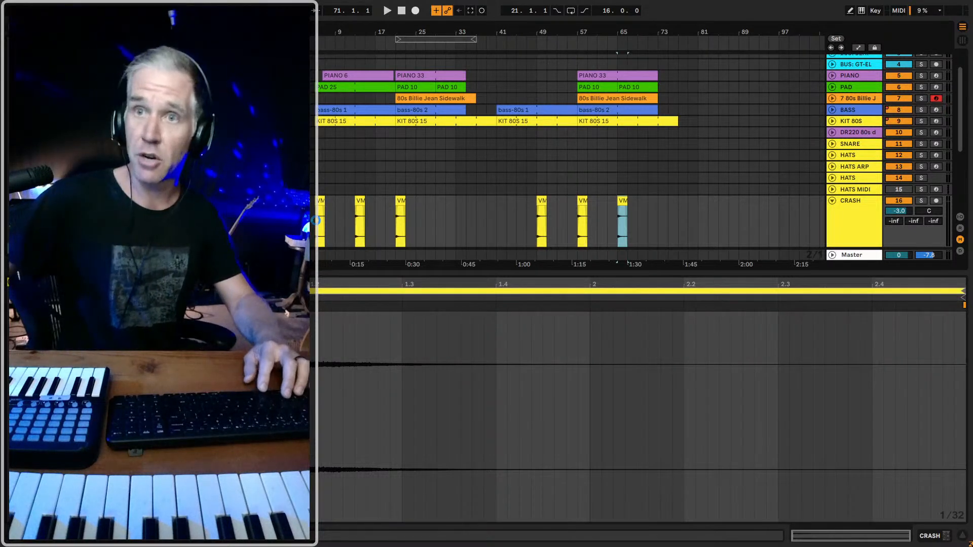
- Play the arrangement from bar 5 to check the crashes, with the arrangement area enlarged and fitted to its width
left_click(318, 225)
scroll(403, 256, "down", 1)
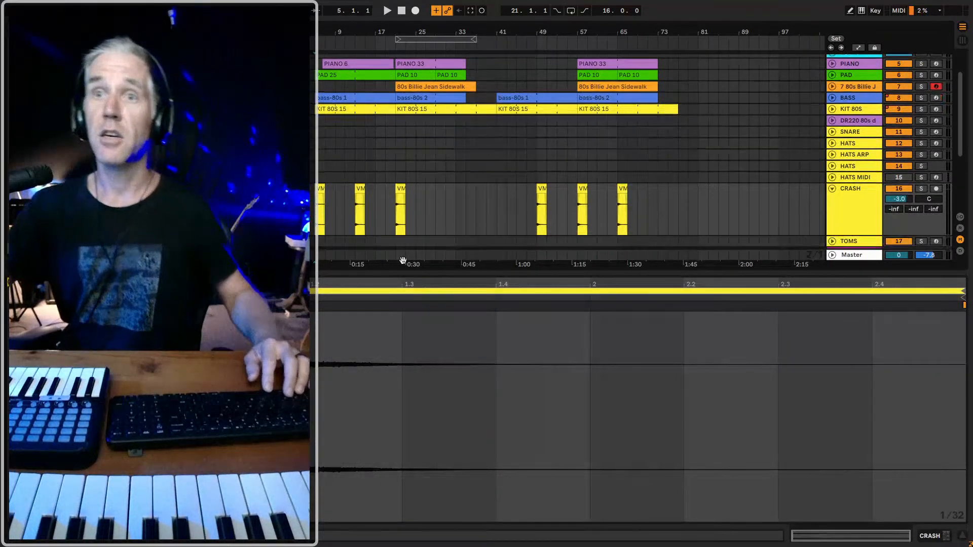
left_click_drag(412, 289, 412, 339)
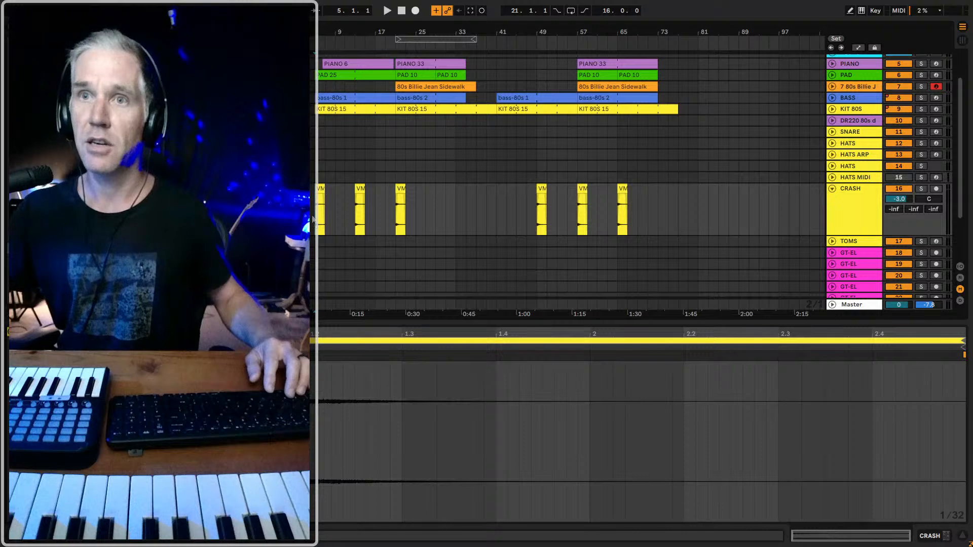
key("w")
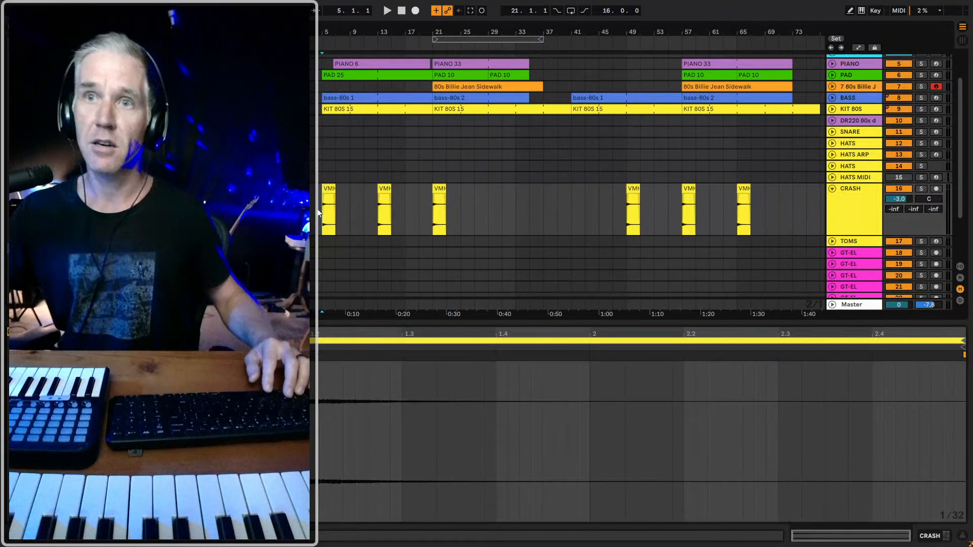
key("space")
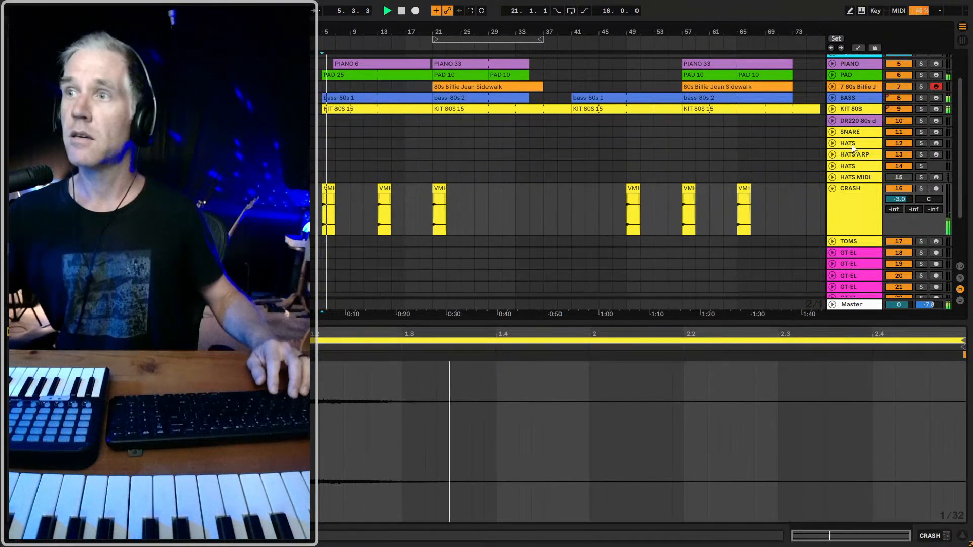
left_click(839, 189)
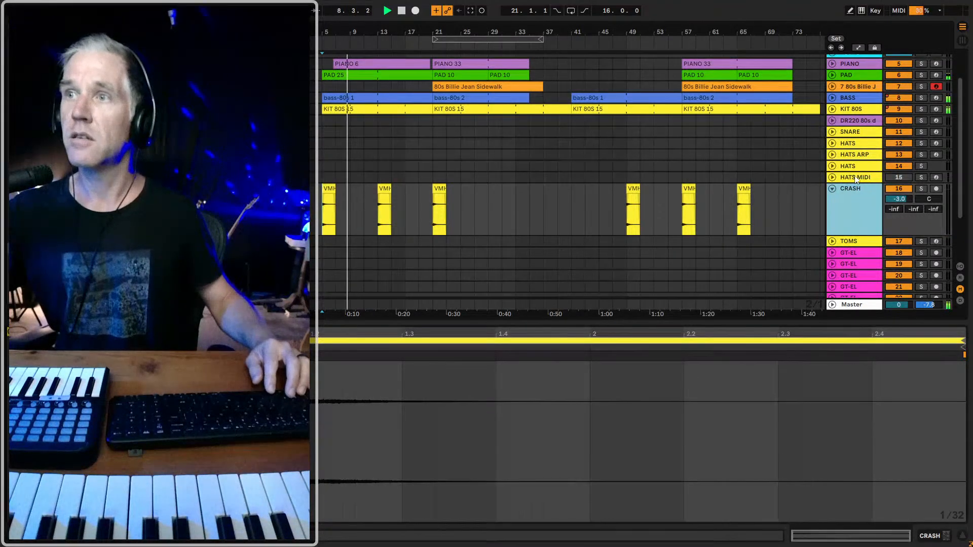
scroll(610, 178, "up", 2)
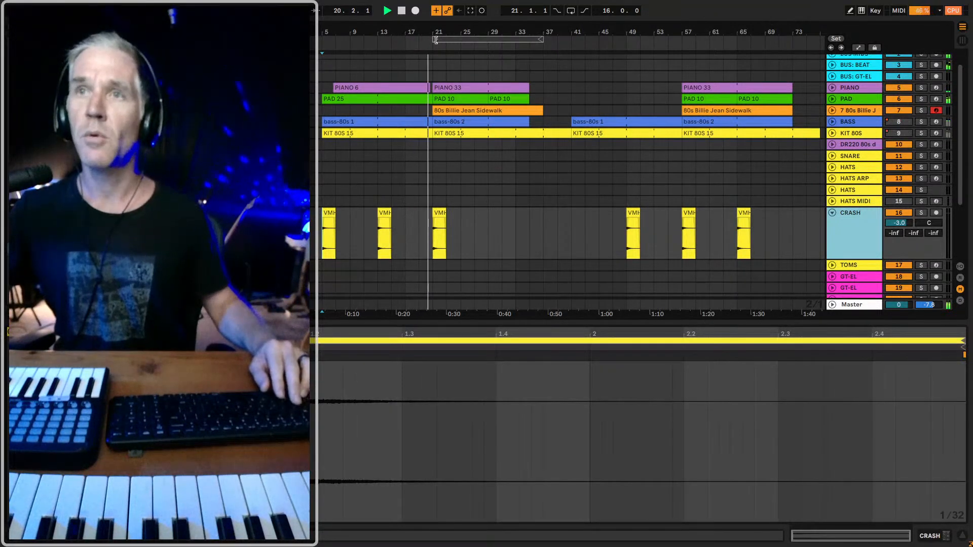
- Unfold the 80s Billie Jean Sidewalk track, trim the lead-in off its bar 21 clip and move the clip to bar 35
key("plus")
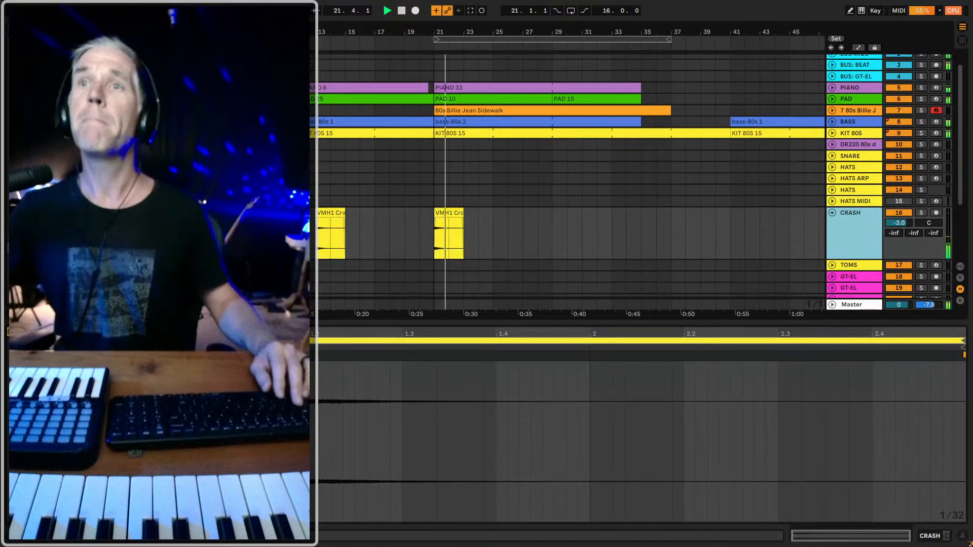
key("minus")
key("minus")
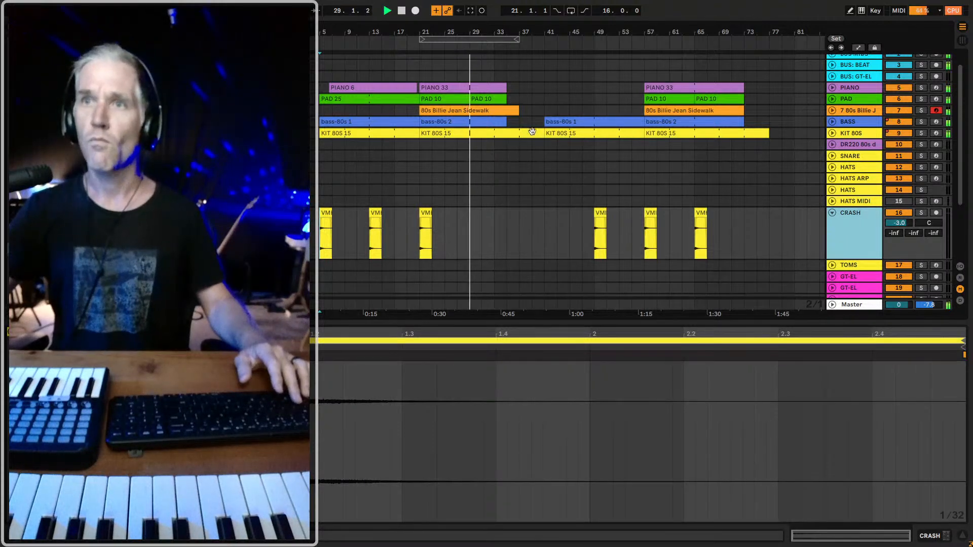
left_click(843, 110)
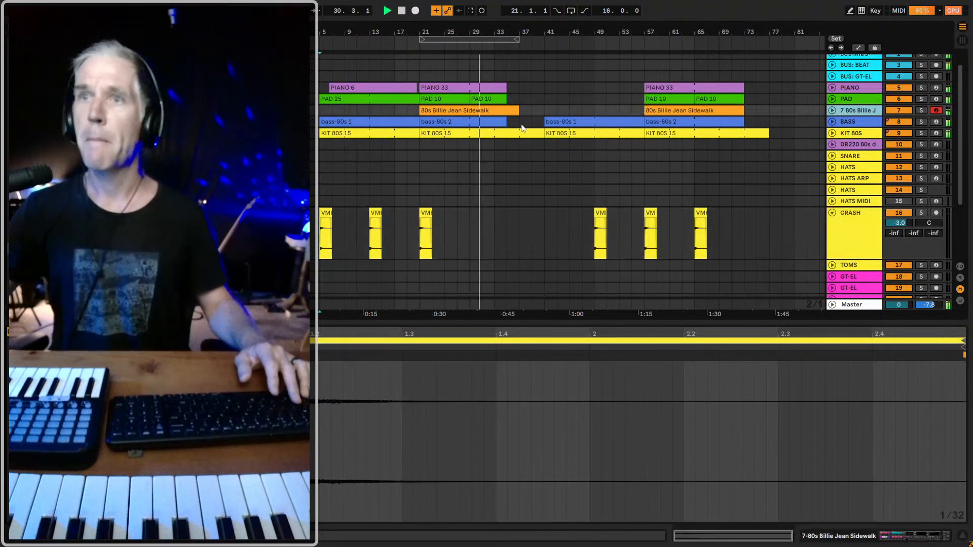
key("Right")
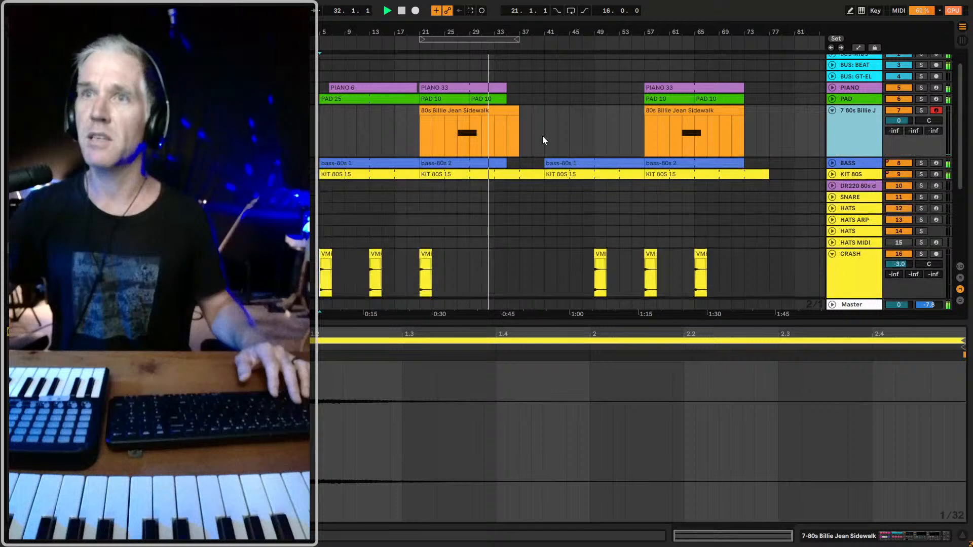
left_click_drag(421, 111, 524, 111)
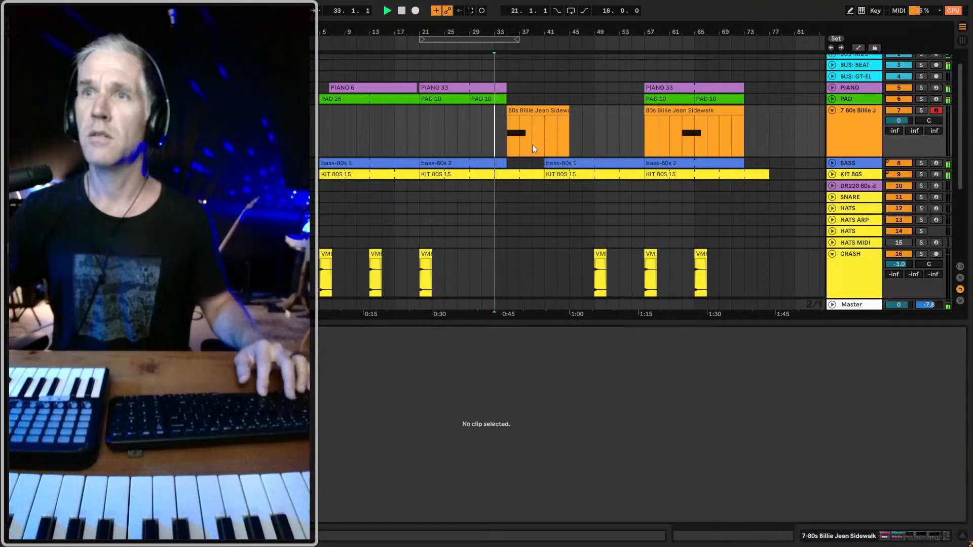
- Copy the crash clip from bar 21 to bar 35 on the CRASH track
left_click(497, 133)
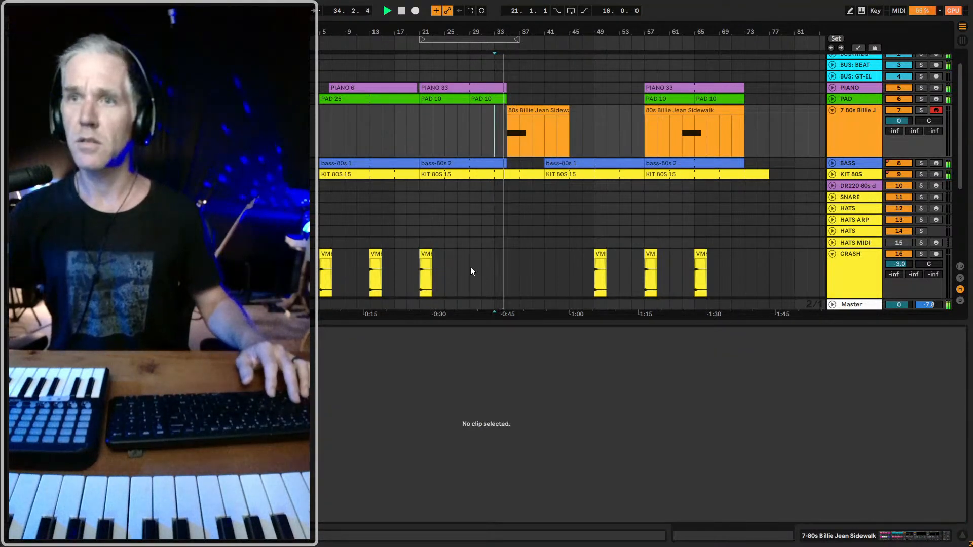
left_click_drag(427, 254, 513, 249)
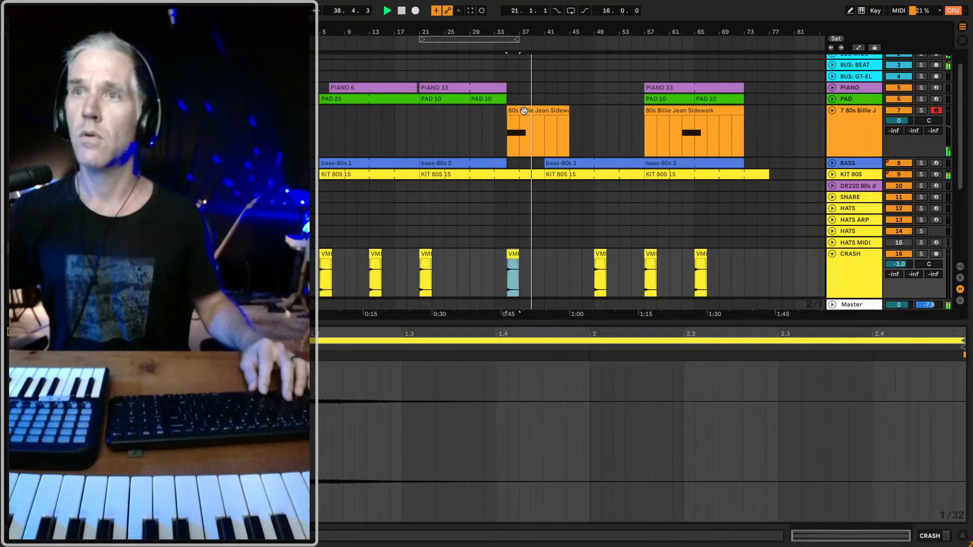
- Place another copy of the crash clip at bar 41 on the CRASH track
scroll(569, 156, "down", 1)
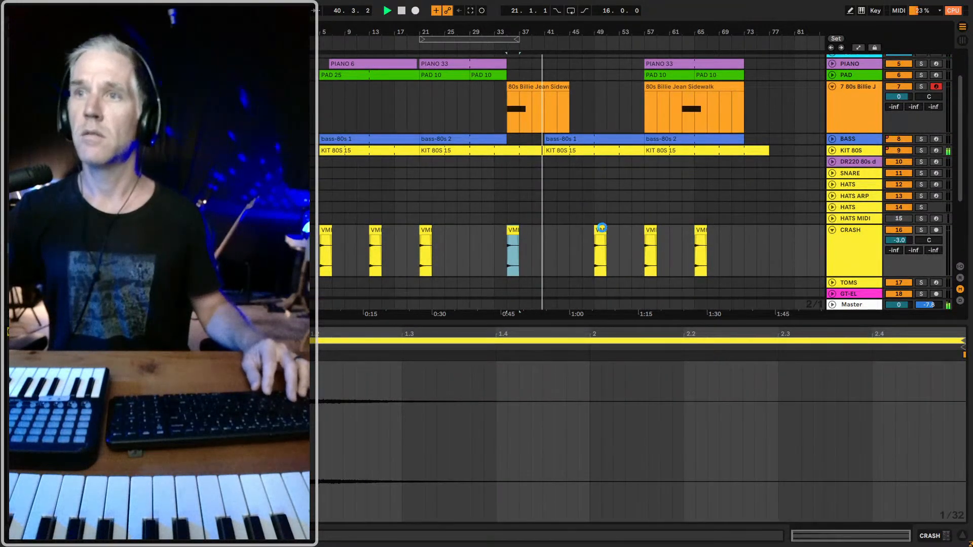
key("ctrl+v")
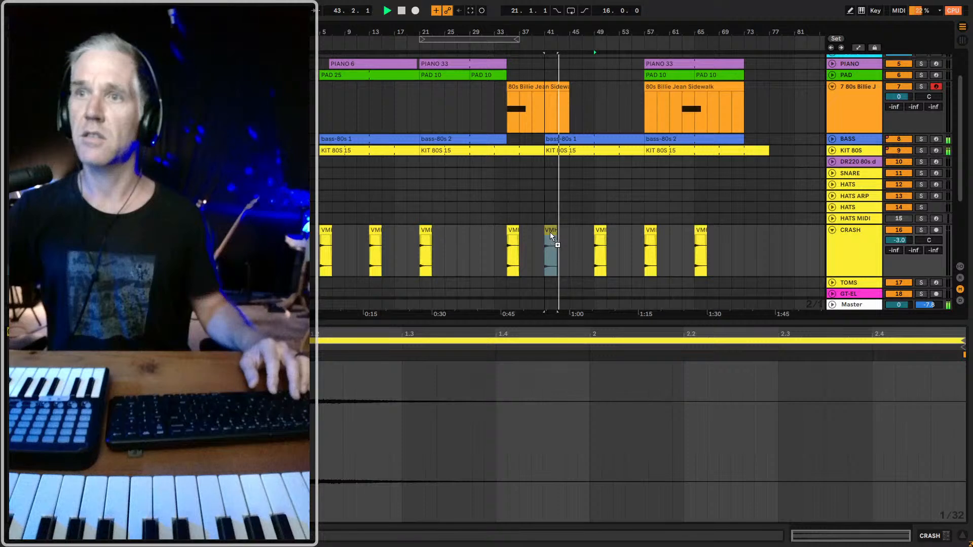
scroll(637, 267, "up", 1)
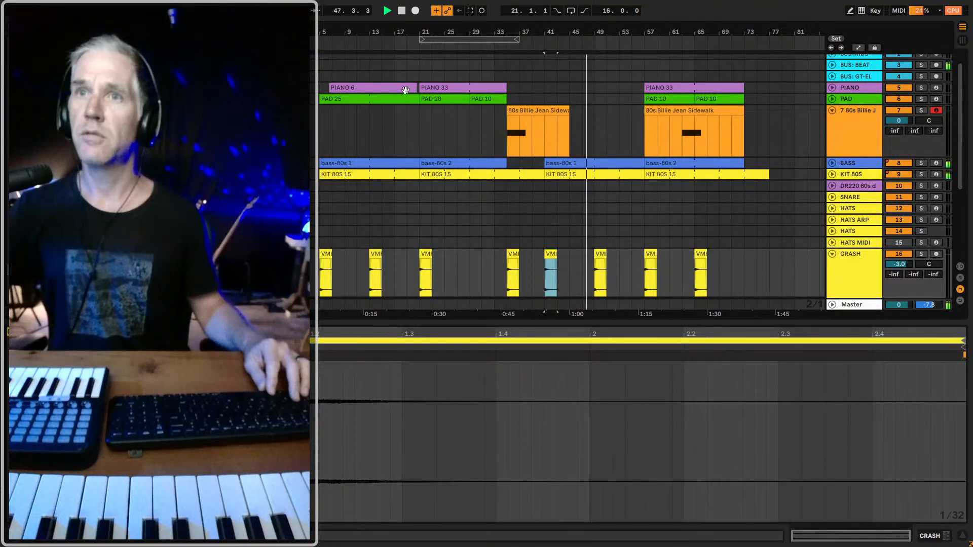
- Try to copy the PIANO 6 clip into the section before bar 57, and undo the latest clip copies
left_click_drag(407, 90, 624, 90)
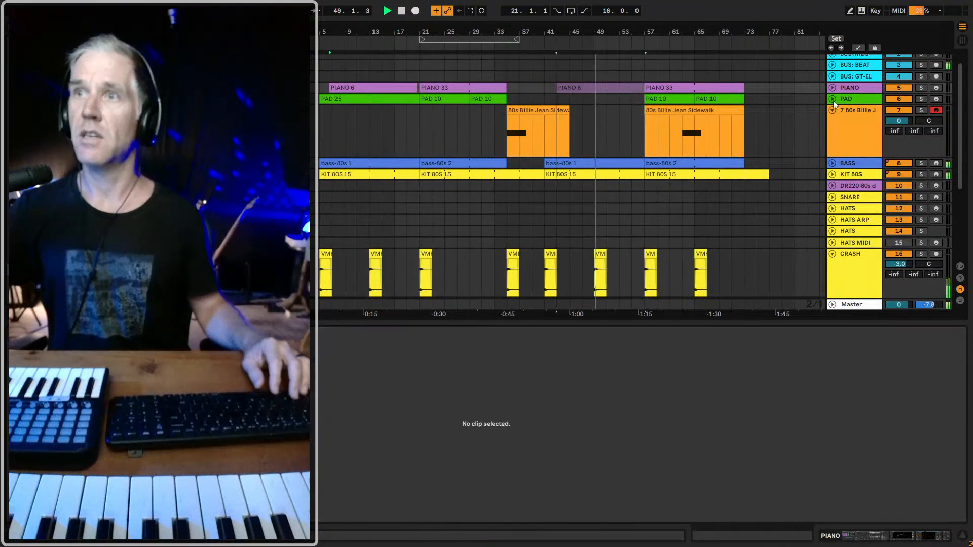
left_click(832, 88)
key("ctrl+z")
key("ctrl+z")
key("ctrl+z")
key("ctrl+z")
key("ctrl+z")
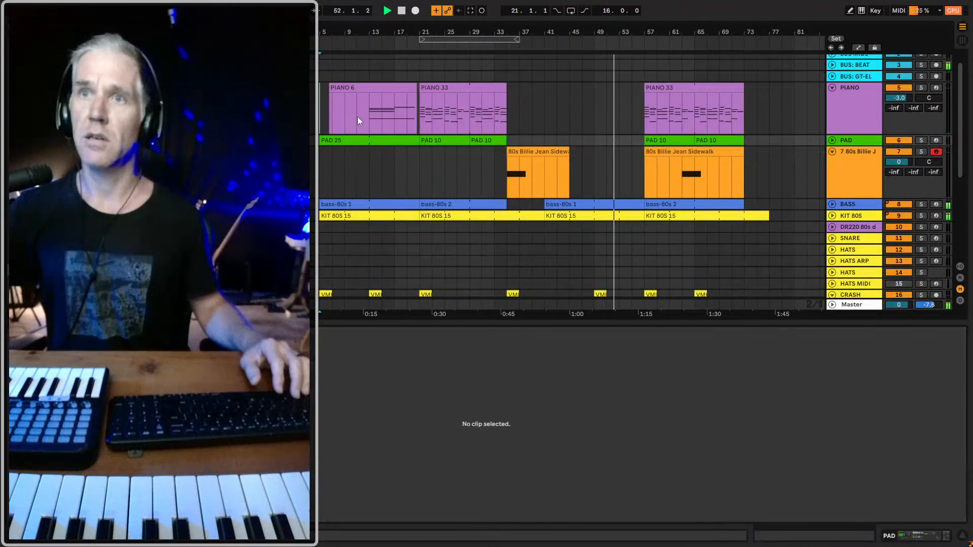
- Extend the PIANO 6 clip to span bars 5 to 21 and copy it to bar 41
left_click(357, 116)
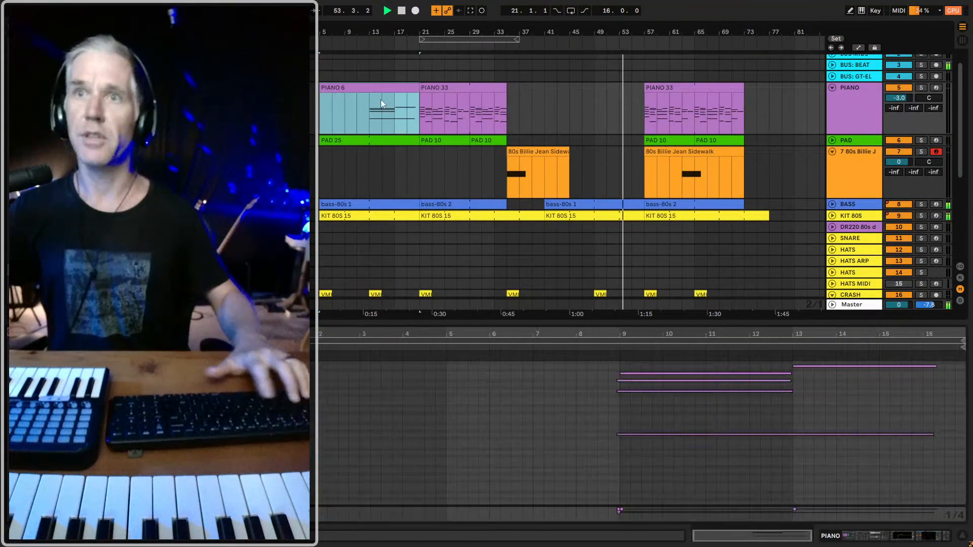
left_click_drag(377, 89, 600, 88)
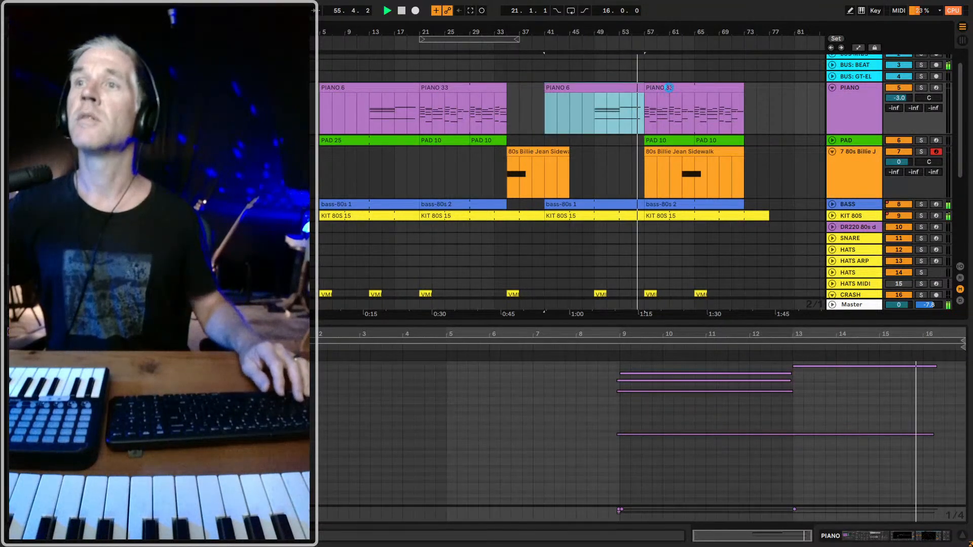
- Delete the 80s Billie Jean Sidewalk clip at bar 57
left_click(644, 28)
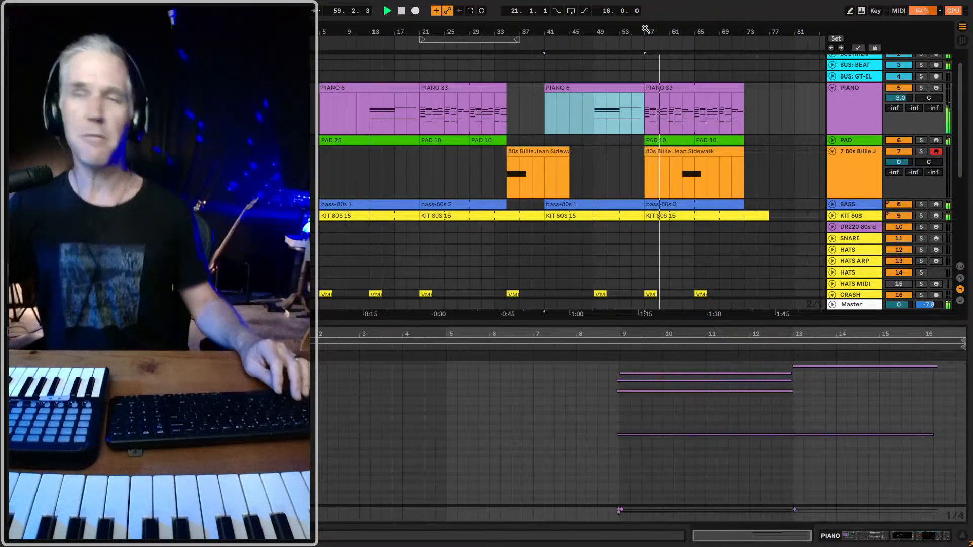
left_click_drag(645, 29, 555, 28)
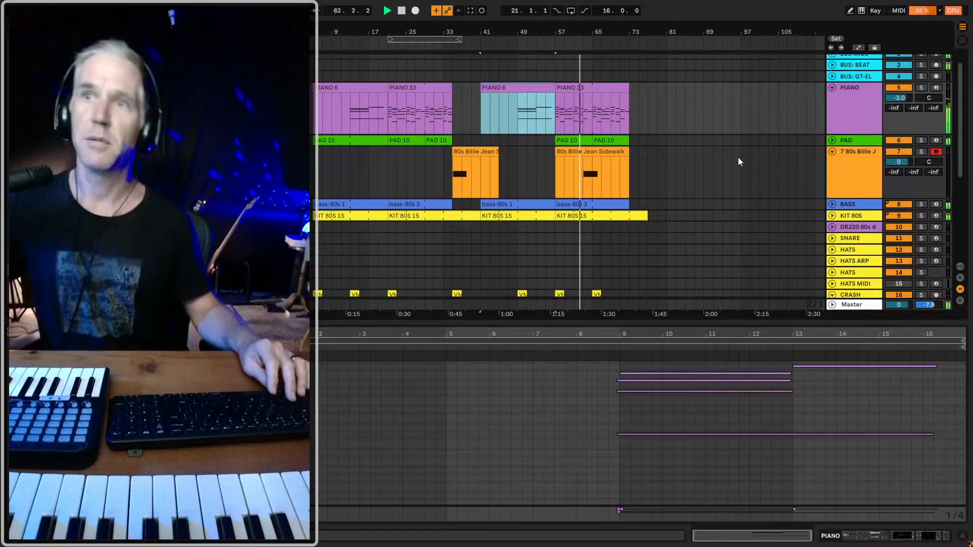
left_click(831, 140)
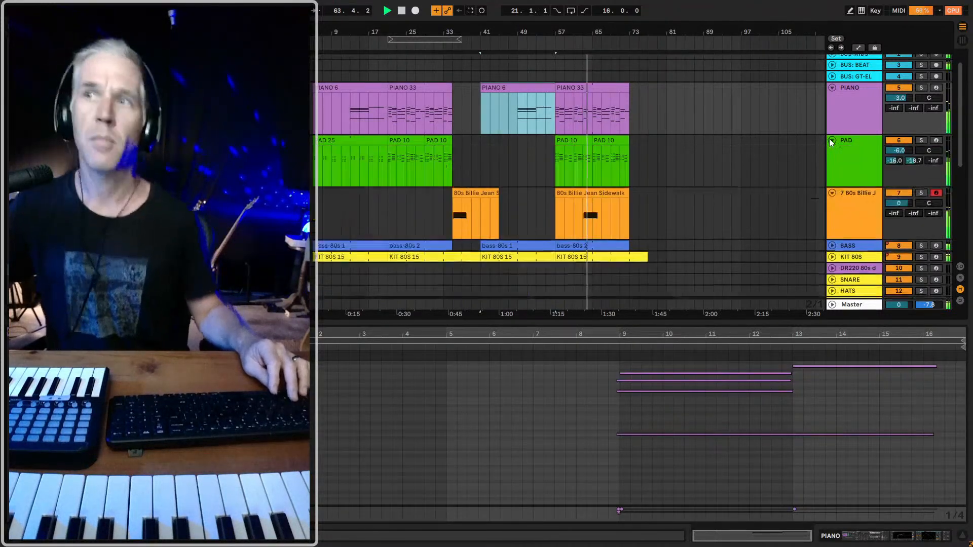
left_click(832, 140)
left_click(582, 149)
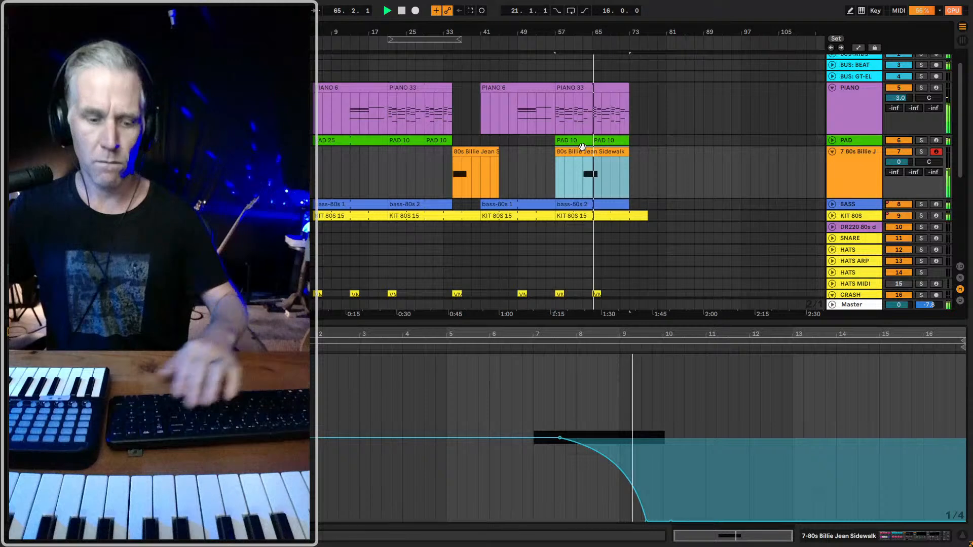
key("Delete")
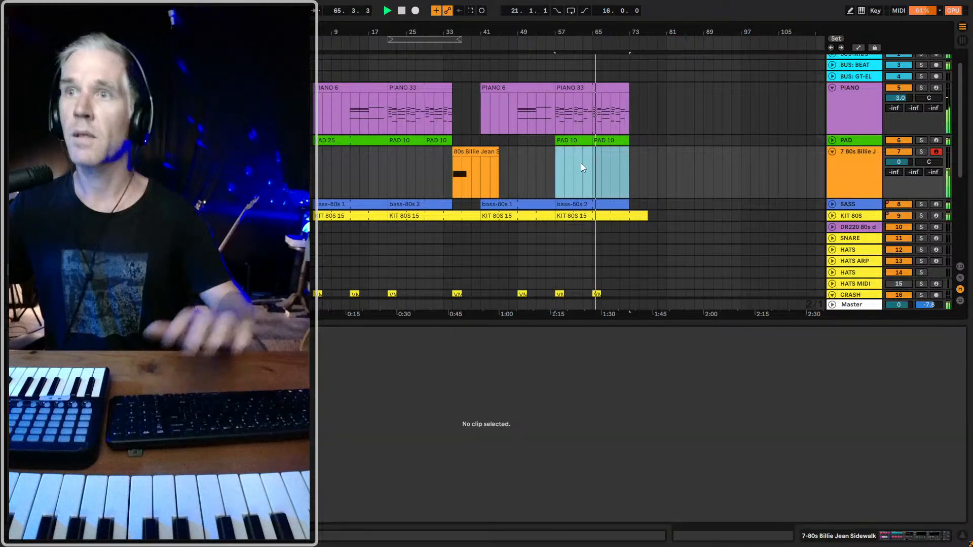
- Fold the 80s Billie Jean Sidewalk track and extend the final section's piano, pad and bass clips from bar 73 to bar 89
left_click(832, 152)
left_click_drag(555, 76, 628, 284)
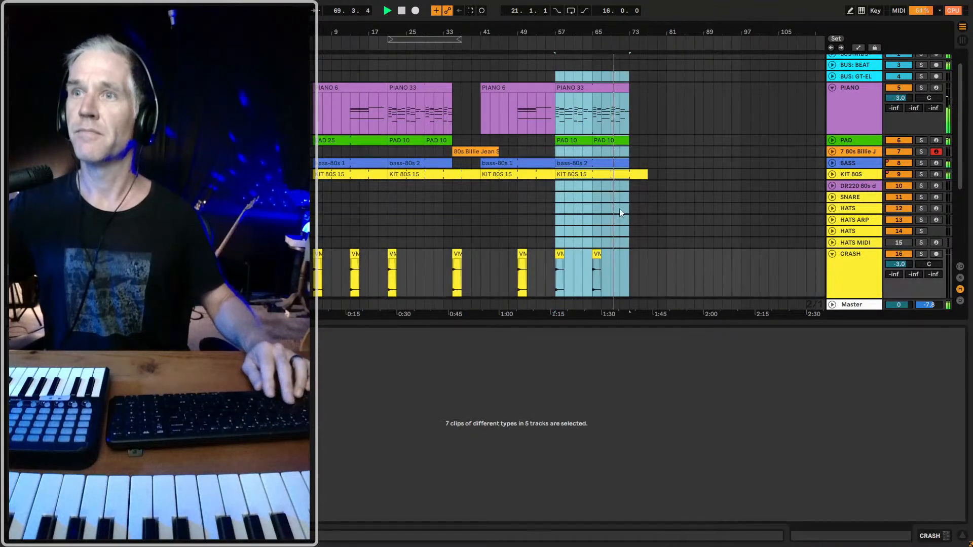
left_click_drag(628, 88, 701, 96)
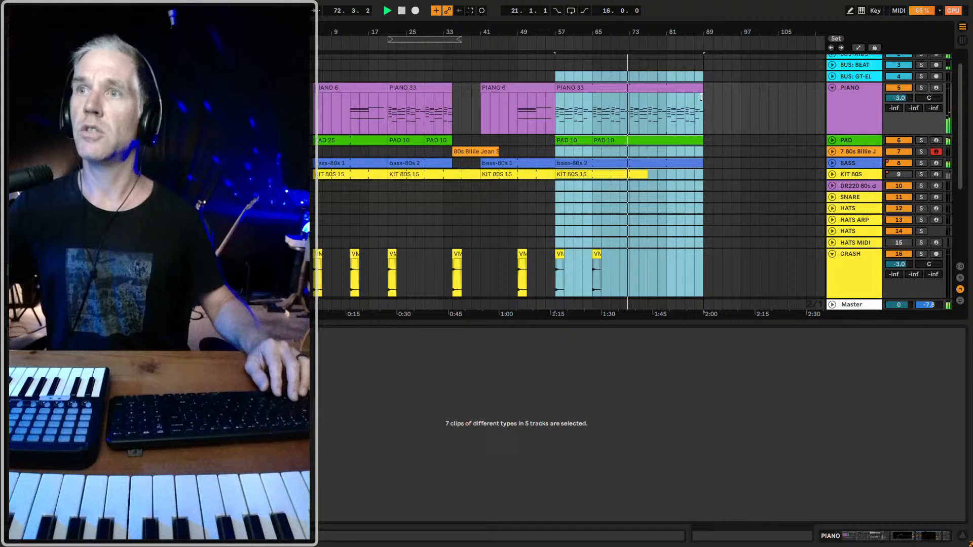
- Copy the bar 65 crash clip to bar 73
left_click(625, 124)
left_click(599, 261)
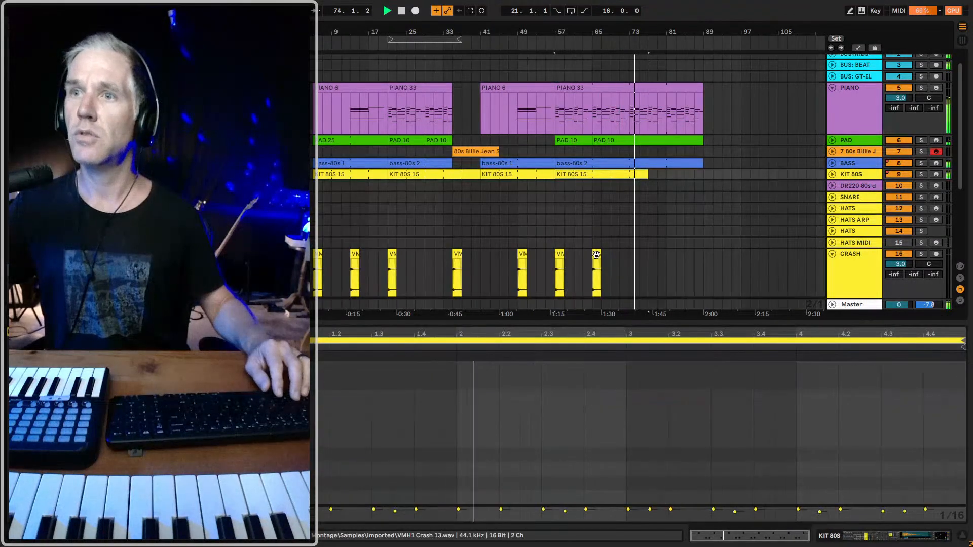
left_click_drag(606, 261, 643, 261)
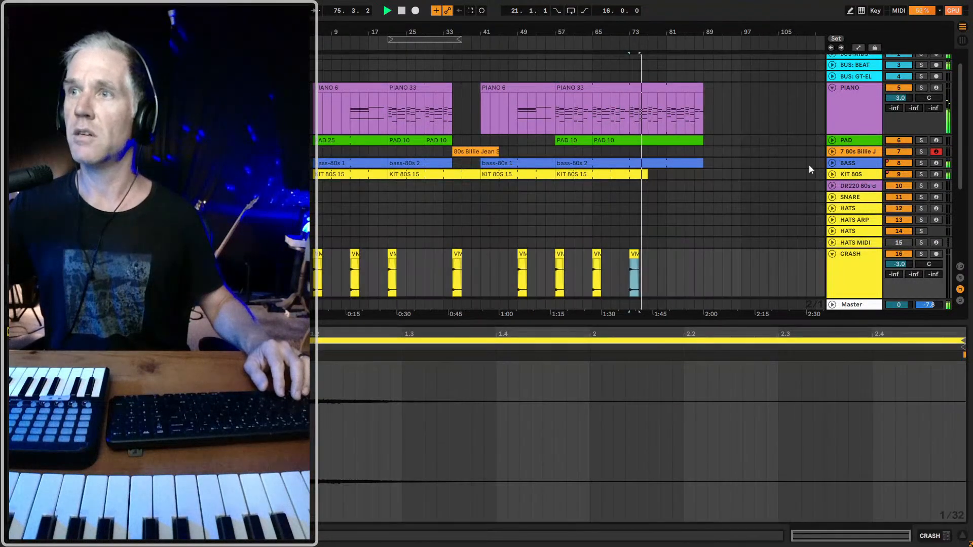
- Unfold the PAD track, stop playback, loop the PAD 10 clip at bar 57 and extend it over its neighbour to bar 89
scroll(680, 154, "up", 1)
scroll(633, 165, "down", 3)
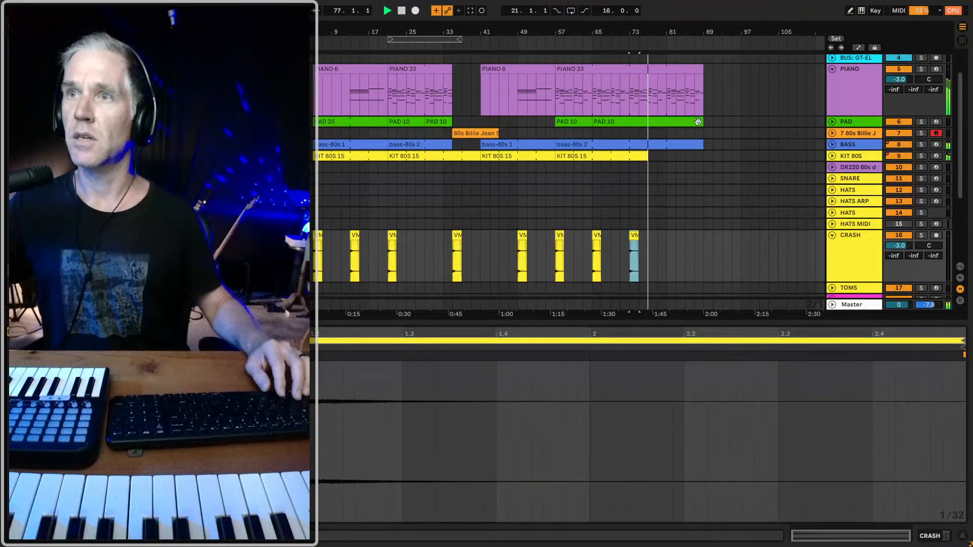
left_click(832, 121)
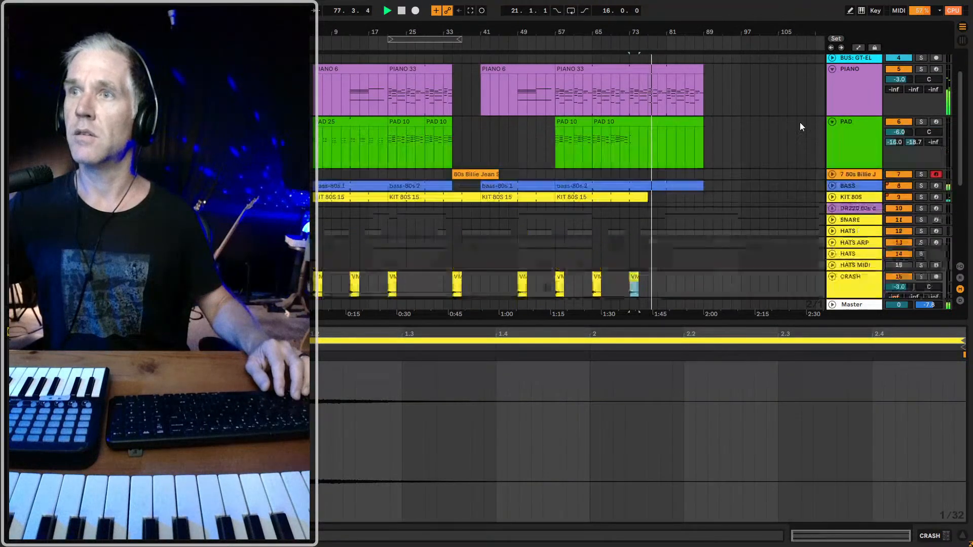
left_click(568, 116)
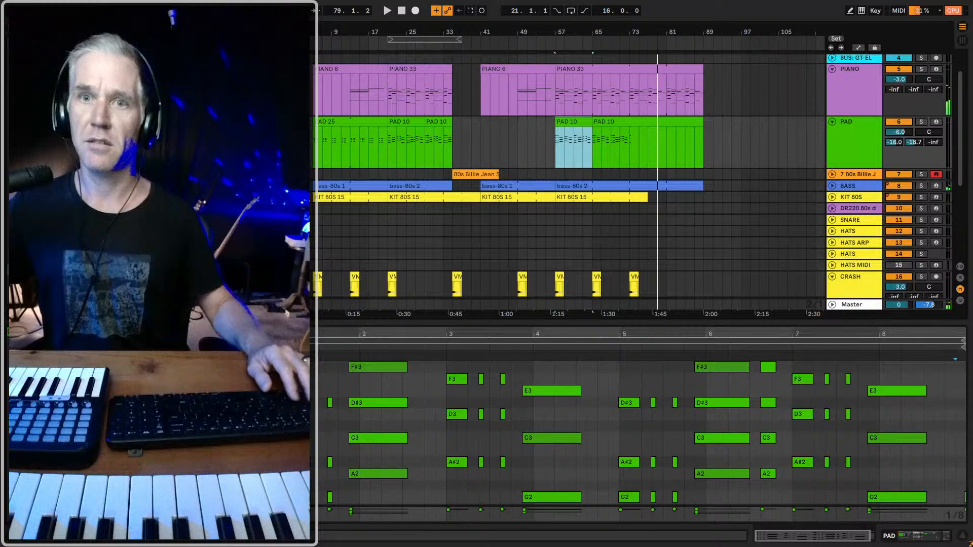
key("shift+Tab")
key("shift+Tab")
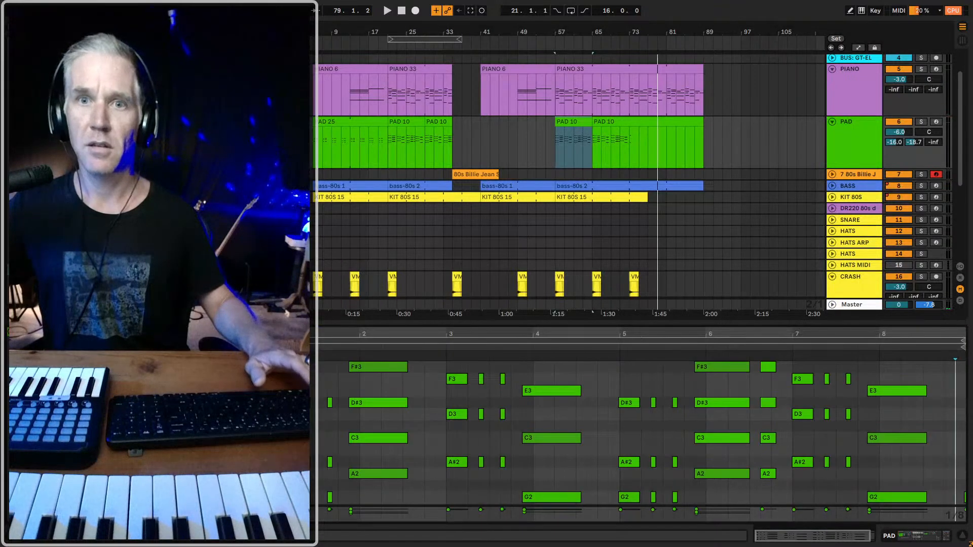
key("ctrl+l")
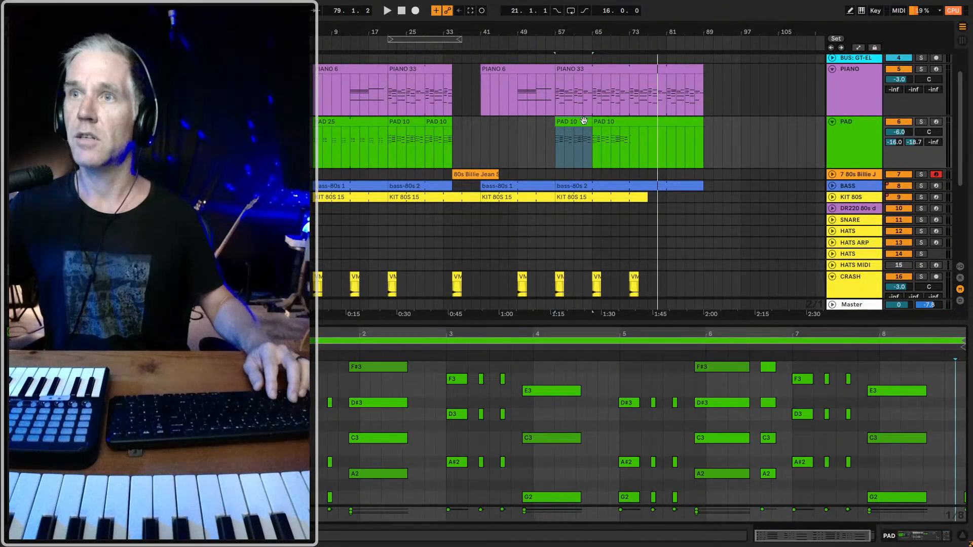
left_click_drag(592, 122, 697, 122)
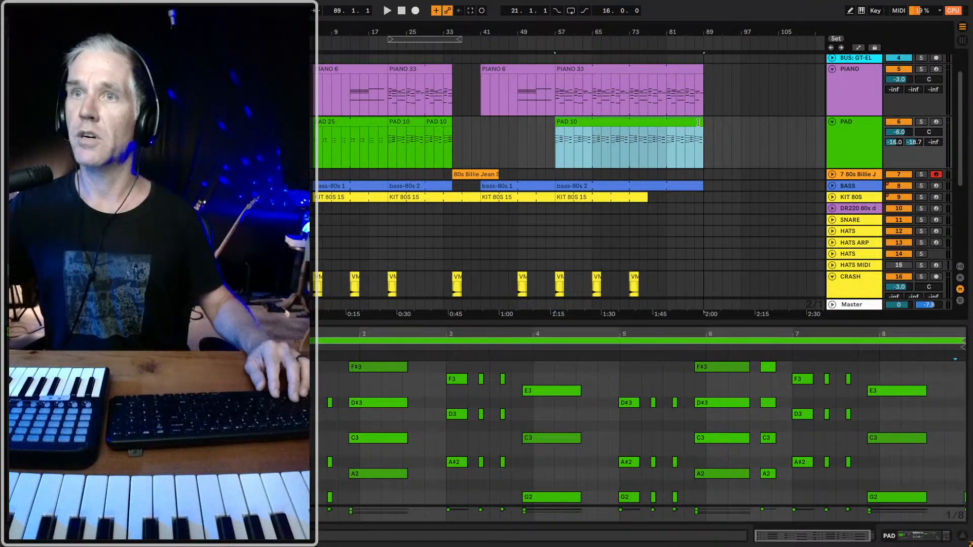
- Extend the PAD 10 clip at bar 21 over the second one to bar 35, and play from bar 55
left_click_drag(560, 140, 405, 137)
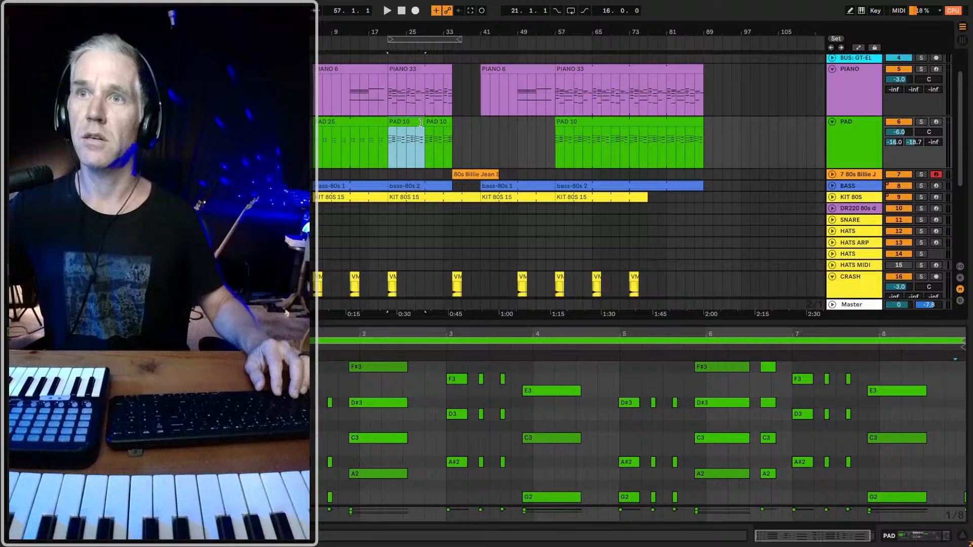
left_click(540, 146)
key("space")
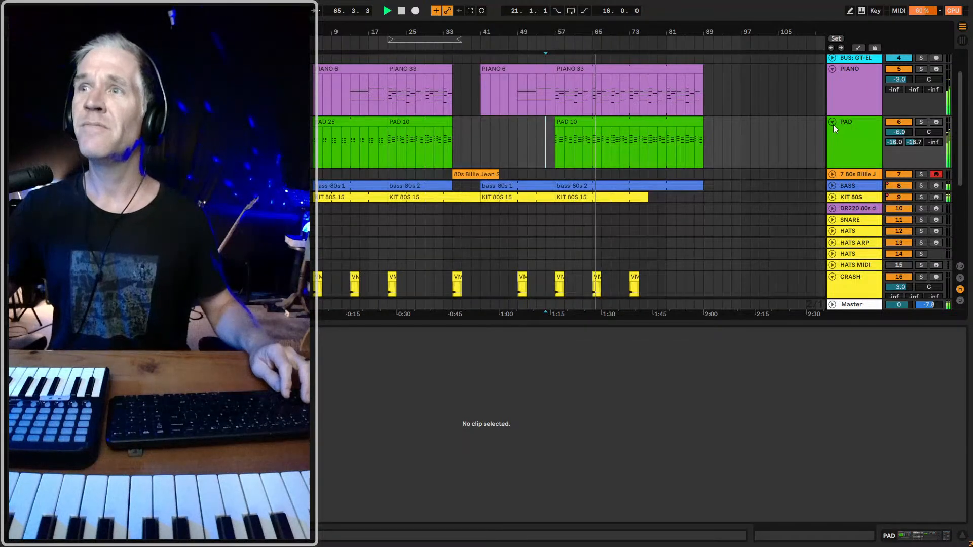
- Extend the KIT 80S 15 clip at bar 57 to bar 89 and fold all tracks
left_click(832, 197)
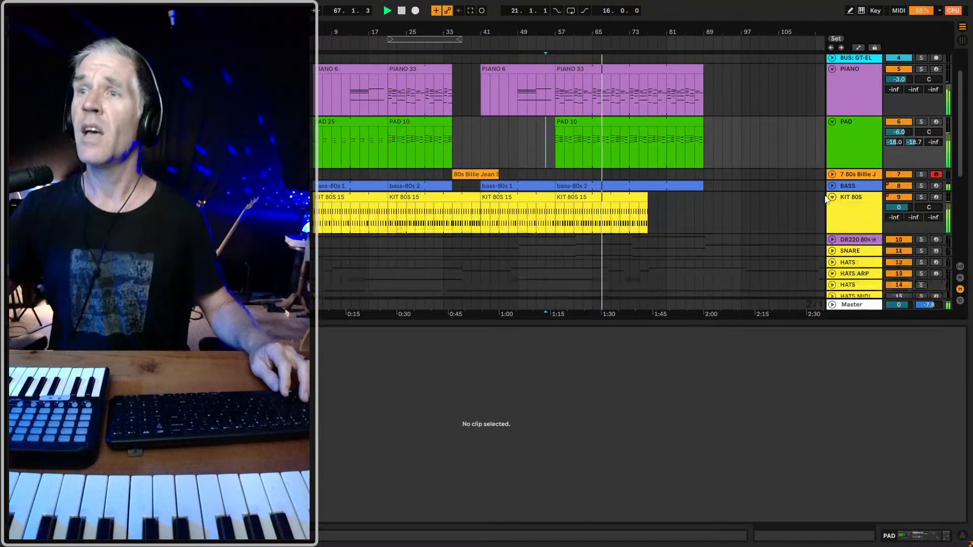
left_click_drag(641, 196, 705, 202)
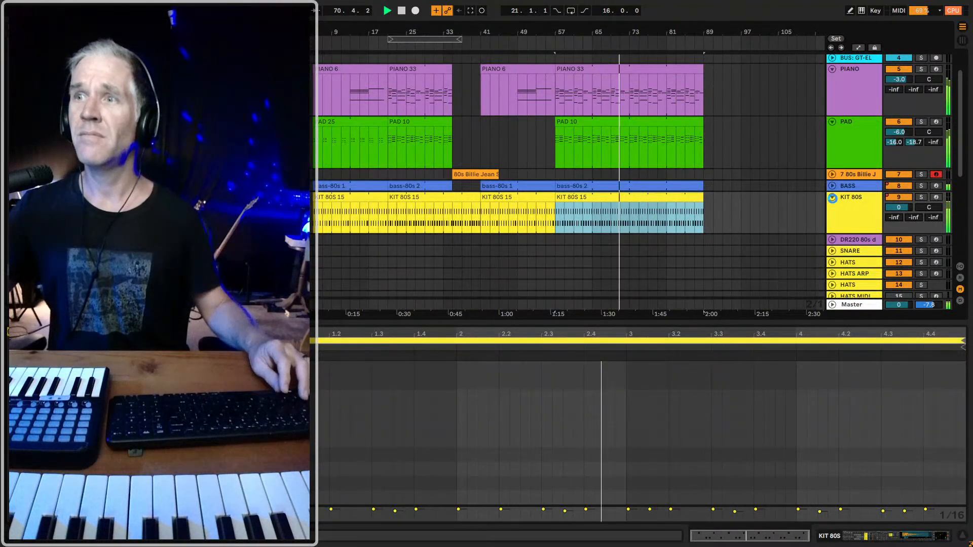
left_click(832, 197, "alt")
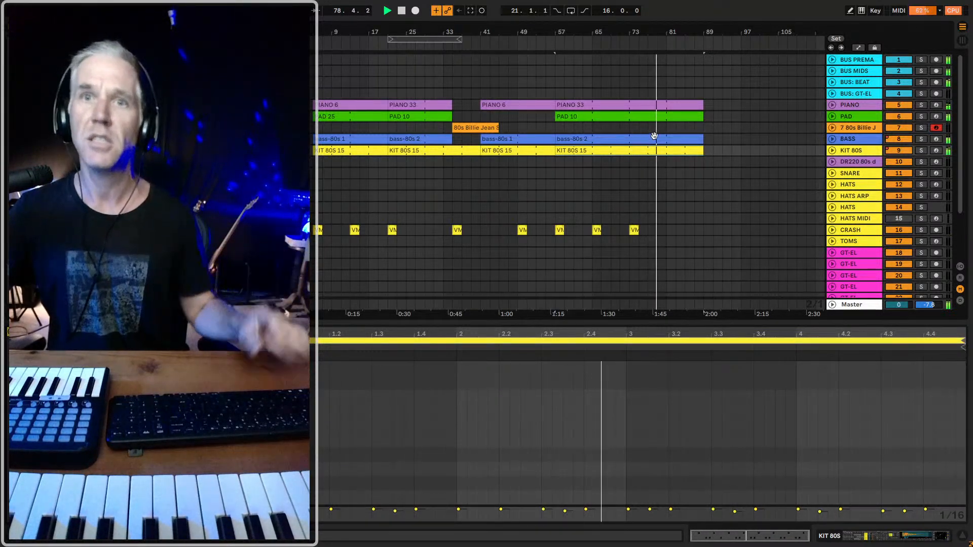
left_click(852, 126)
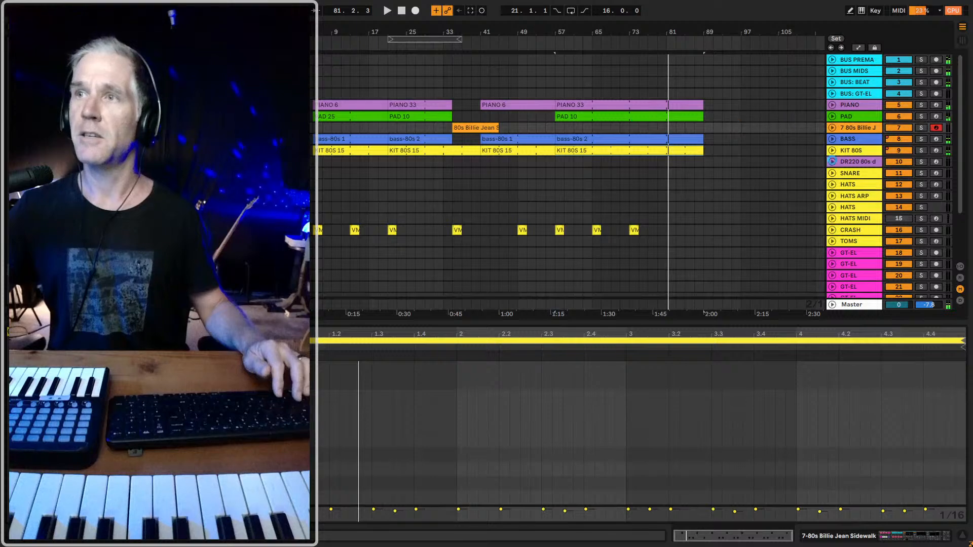
- Move the 80s FM Bells chain out of the PIANO track's Instrument Rack onto a new track below KIT 80S
scroll(864, 255, "down", 3)
scroll(864, 255, "up", 3)
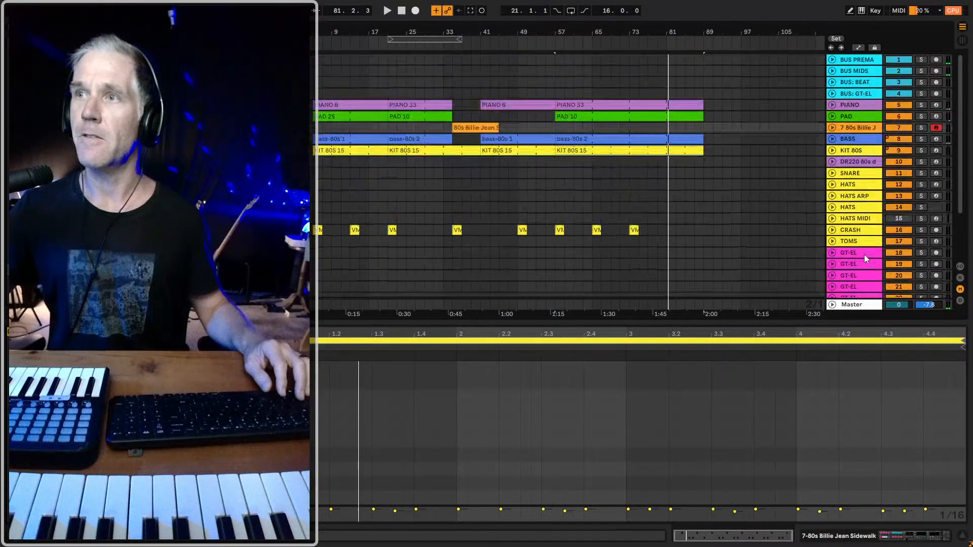
left_click(855, 105)
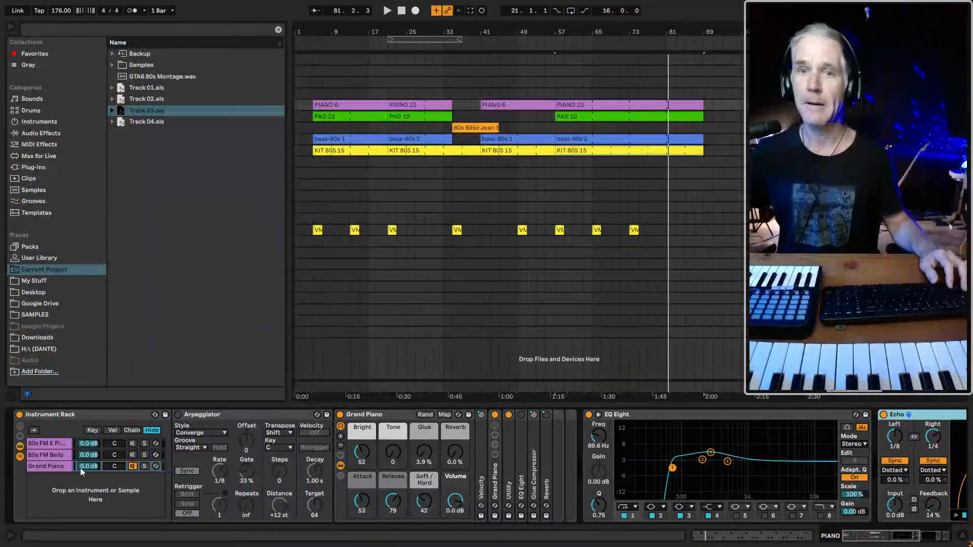
left_click(55, 445)
left_click(53, 455)
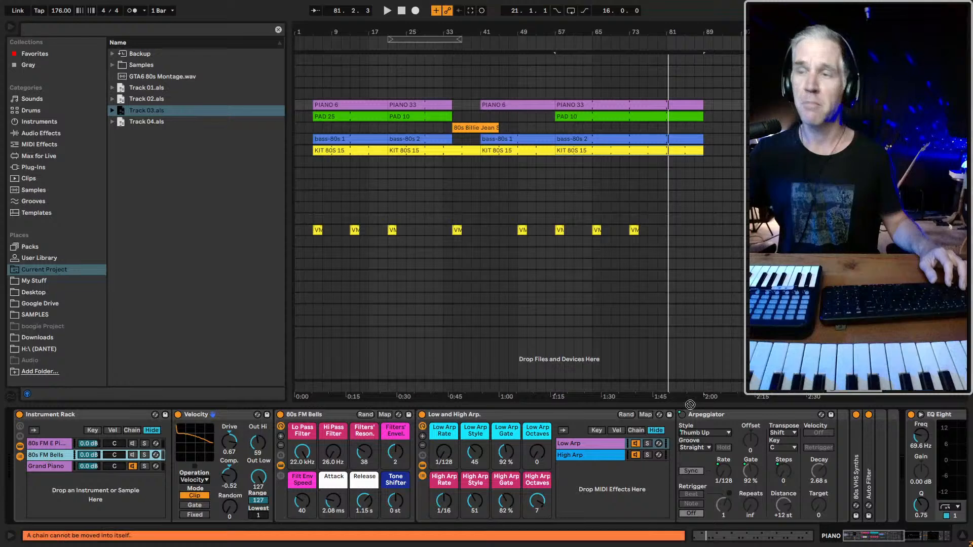
left_click_drag(53, 454, 790, 155)
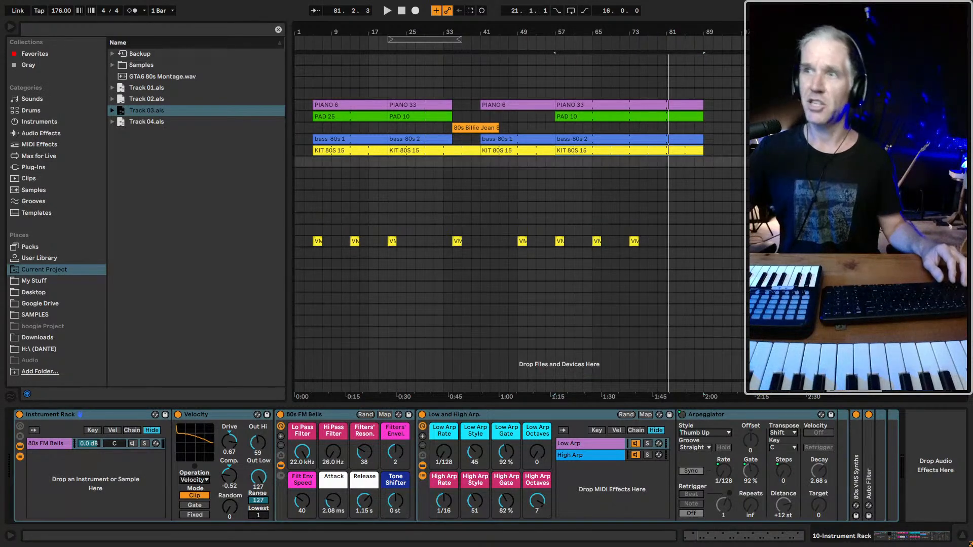
- Colour the new 80s FM Bells track pink and rename it ARP
right_click(790, 162)
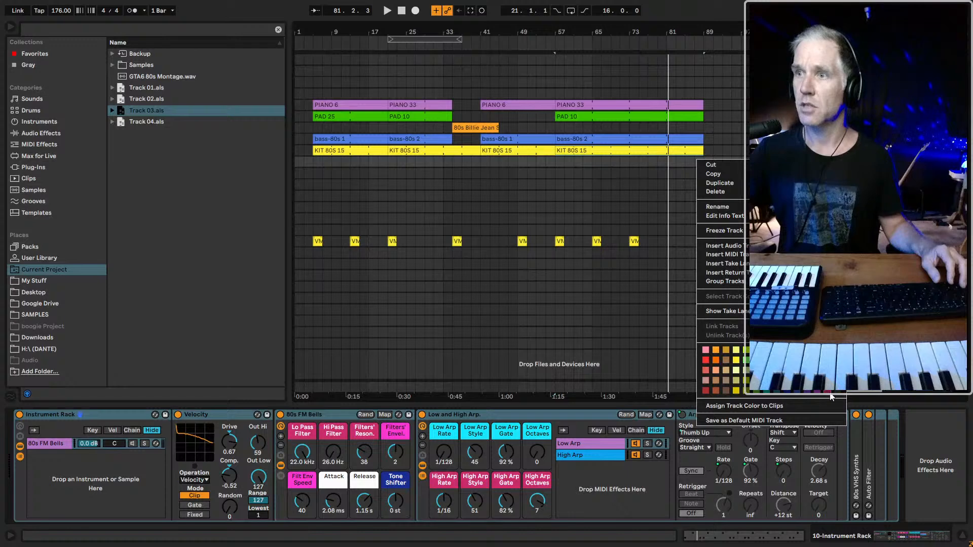
left_click(827, 360)
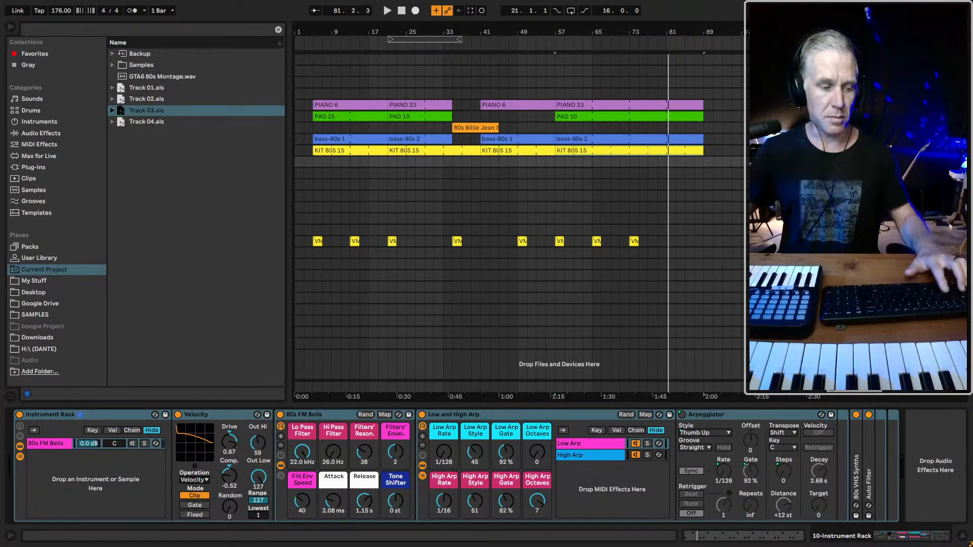
key("ctrl+r")
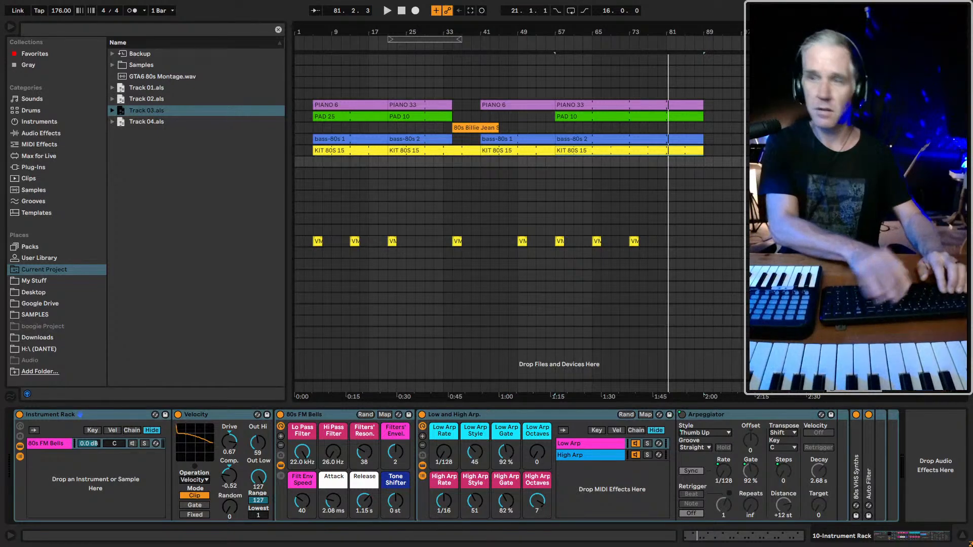
type("ARP")
key("Return")
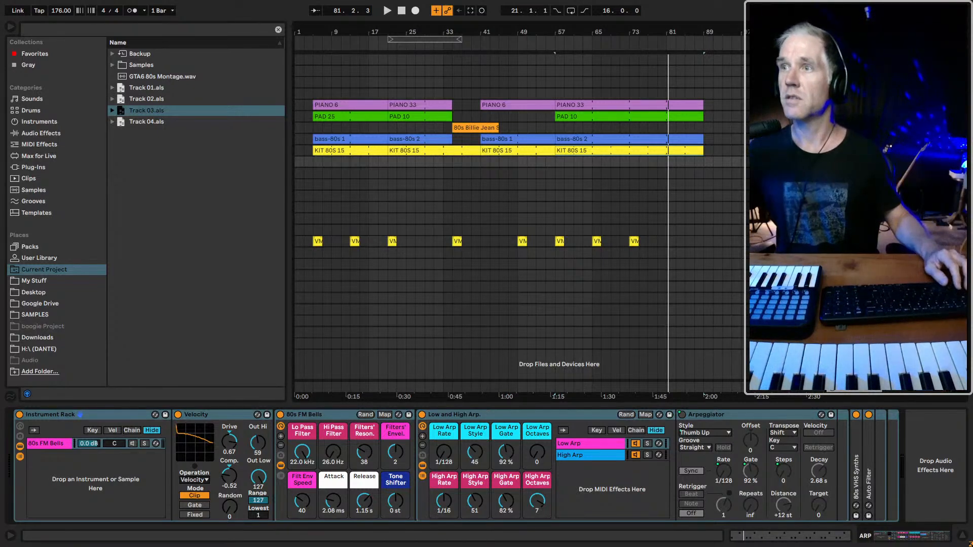
- Activate the 80s FM Bells chain in the ARP track's Instrument Rack
key("Up")
key("Up")
key("Down")
key("Down")
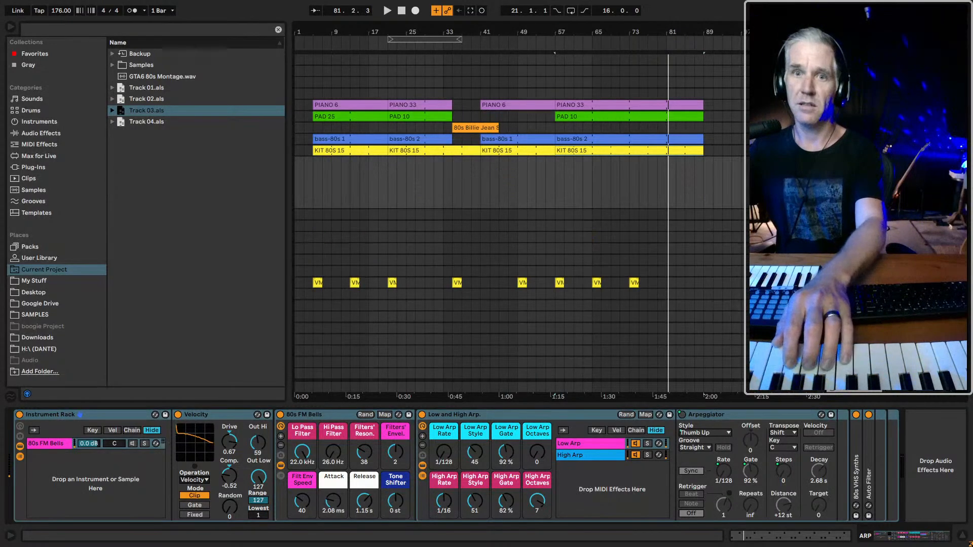
left_click(133, 443)
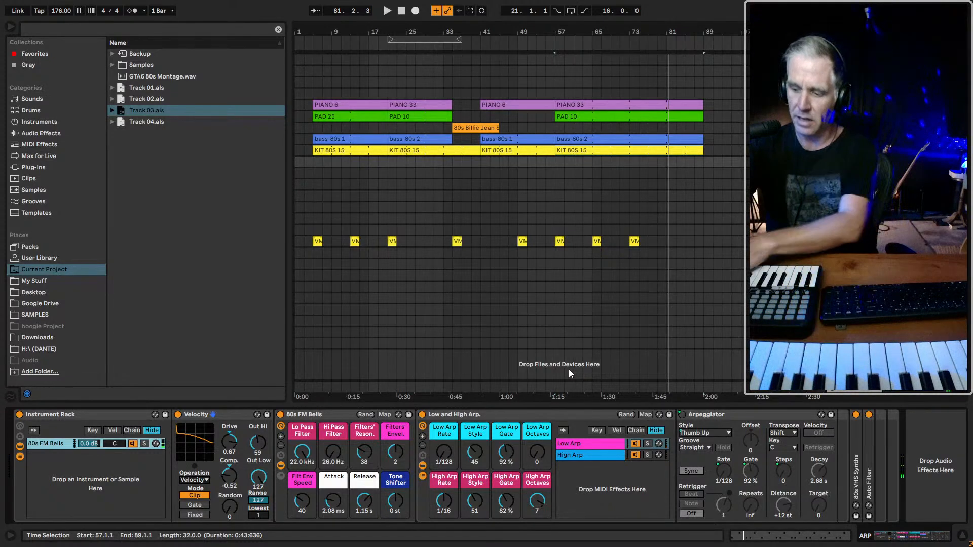
- Loop the arrangement from bar 57 to bar 89, save the set and start playback
left_click(556, 127)
left_click_drag(554, 124, 704, 133)
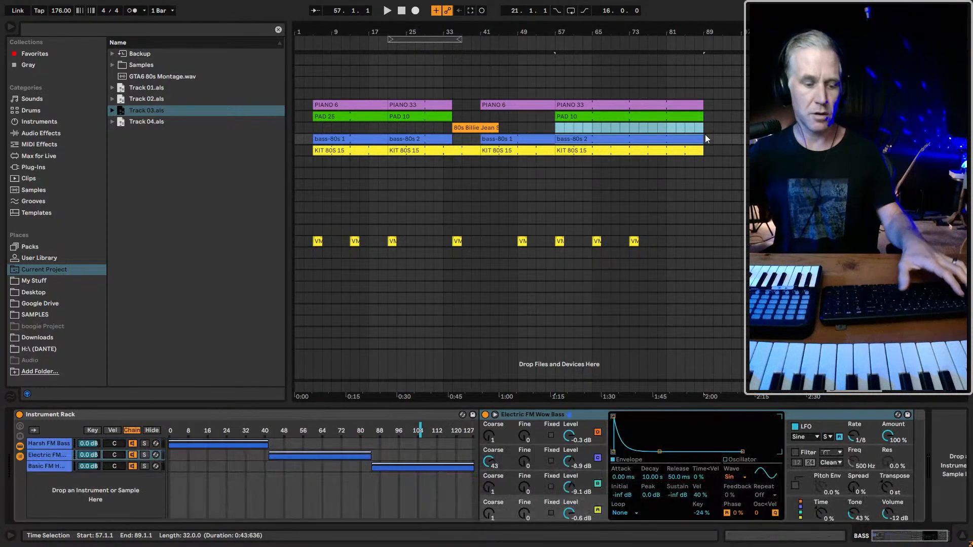
key("ctrl+l")
key("ctrl+s")
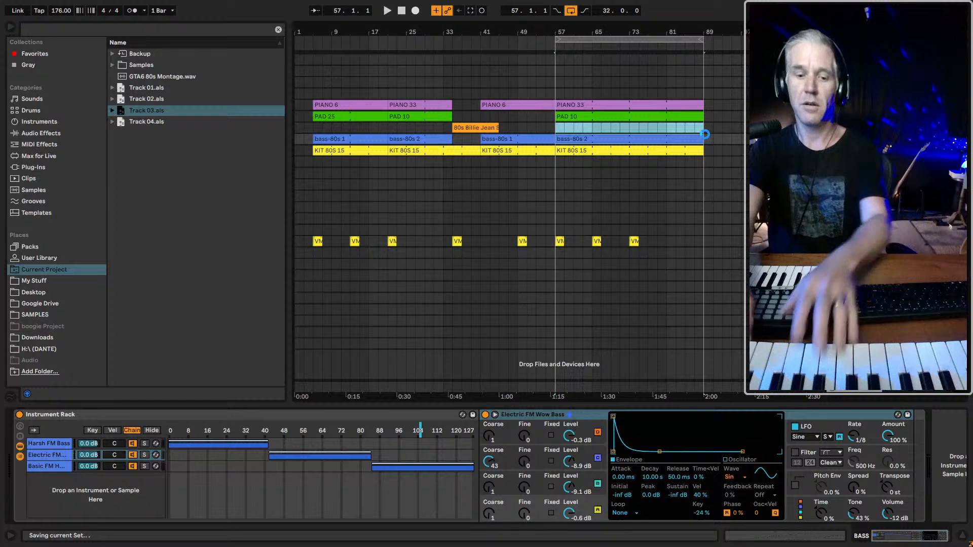
key("space")
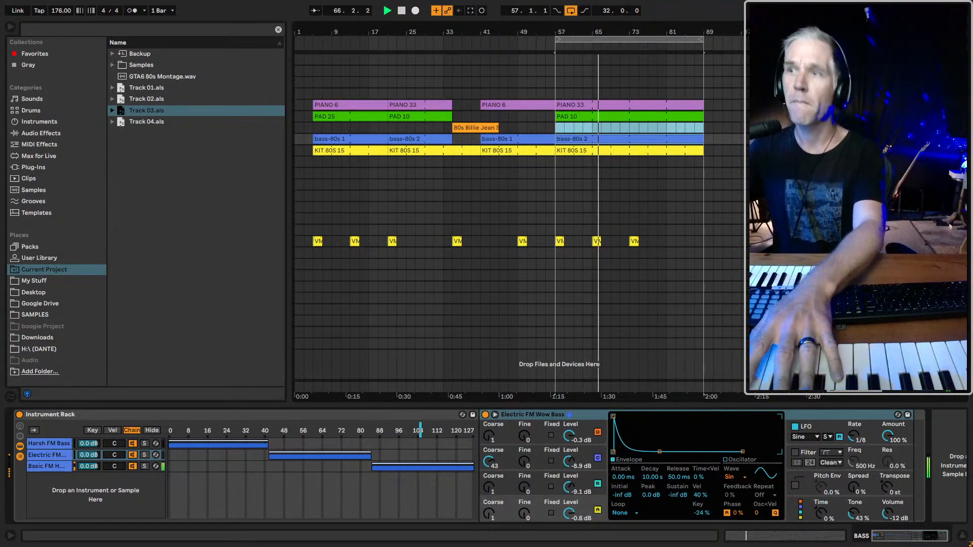
- Bypass the ARP track's Velocity device, set Low Arp Rate to 1/16, unfold the track and stop playback
left_click(790, 162)
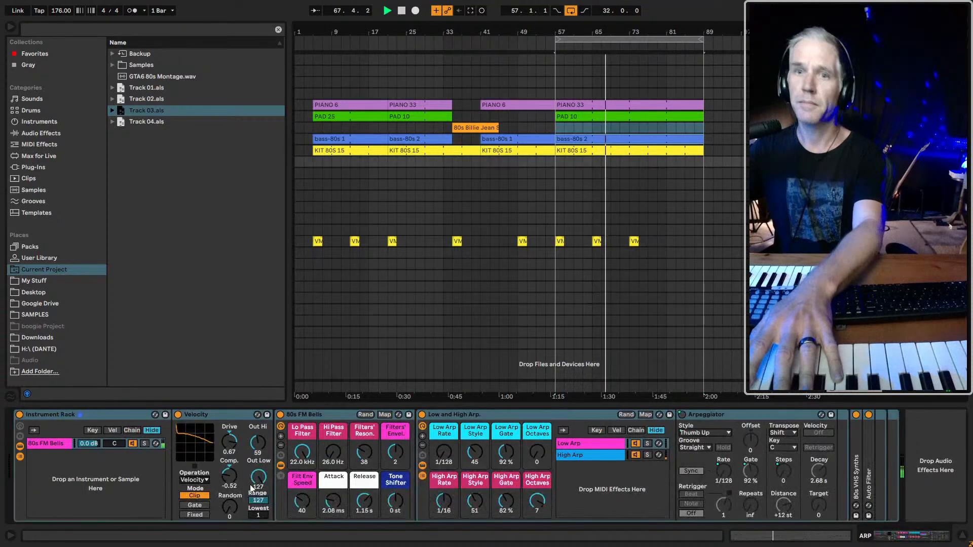
left_click(178, 415)
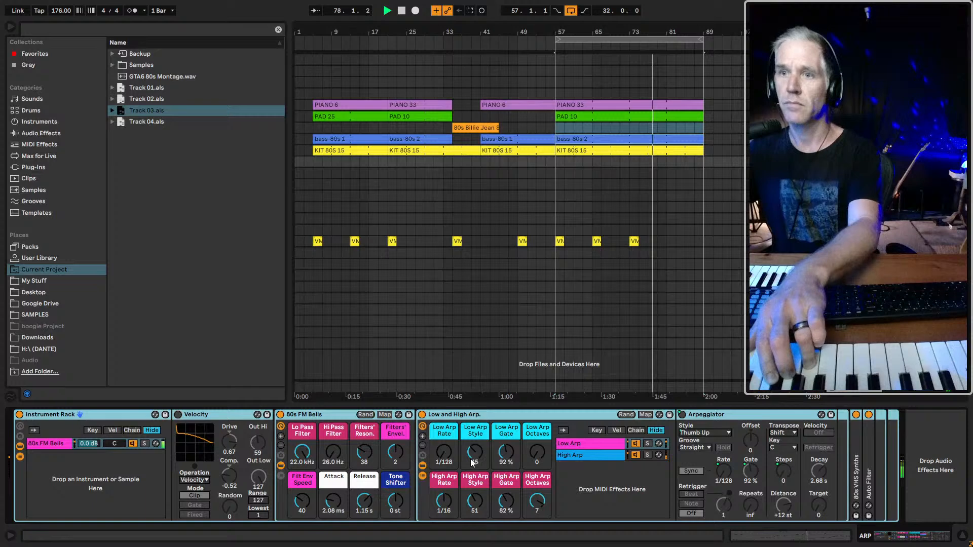
left_click_drag(444, 453, 444, 439)
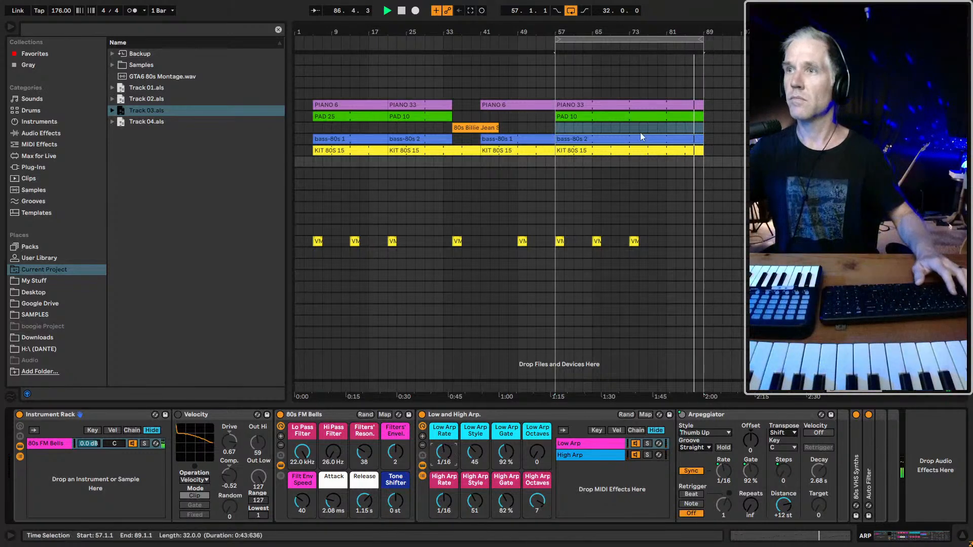
left_click(832, 161)
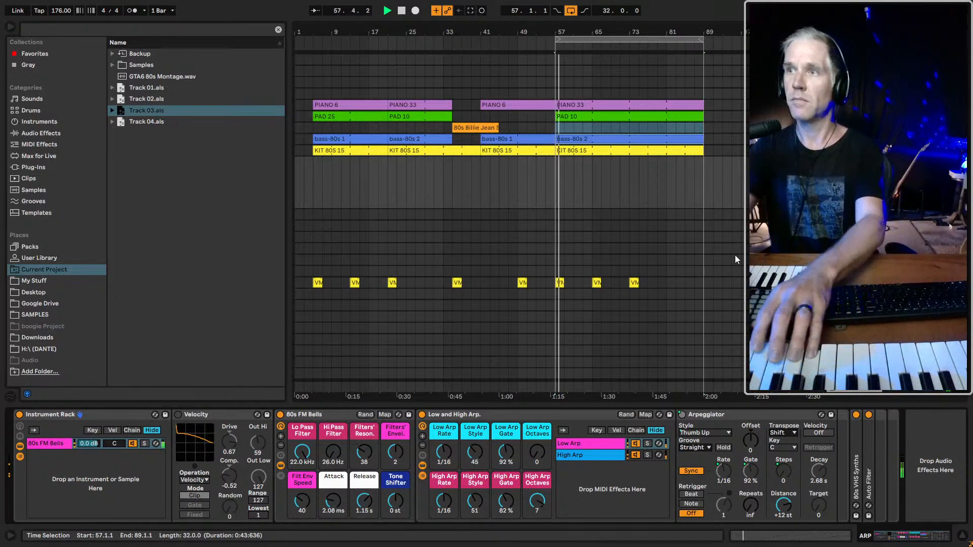
key("space")
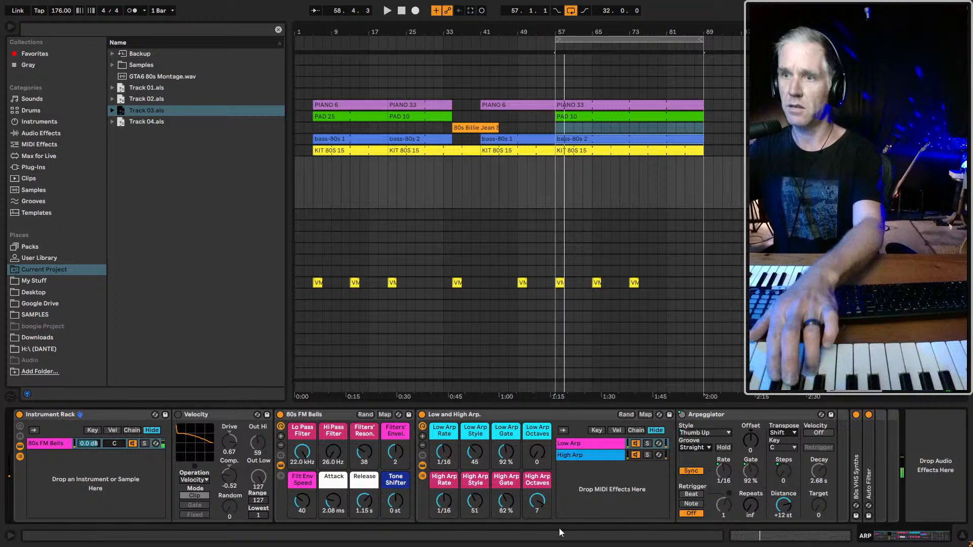
- Re-enable Velocity with Drive 0.37, and set the 80s FM Bells Attack to 0.15 ms and Release to 1.30 ms
left_click(177, 415)
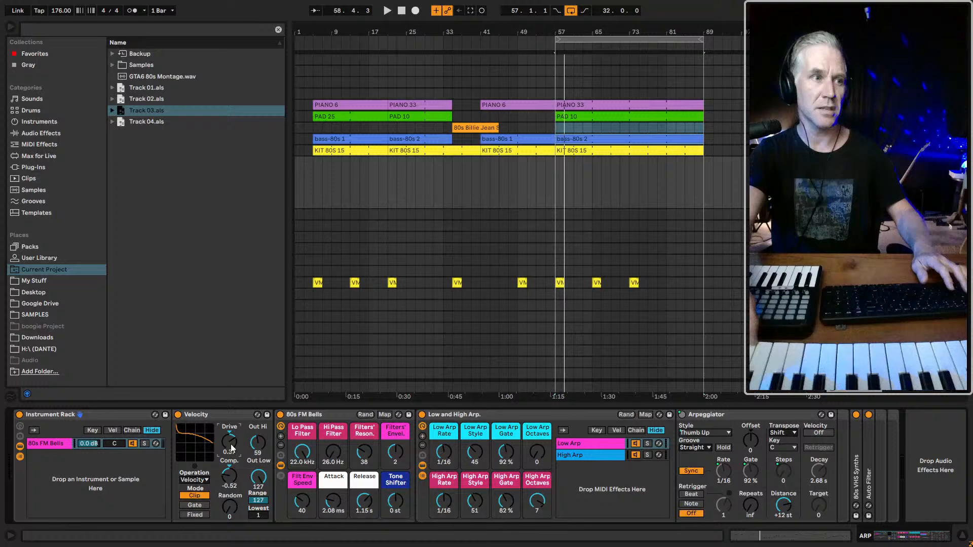
key("space")
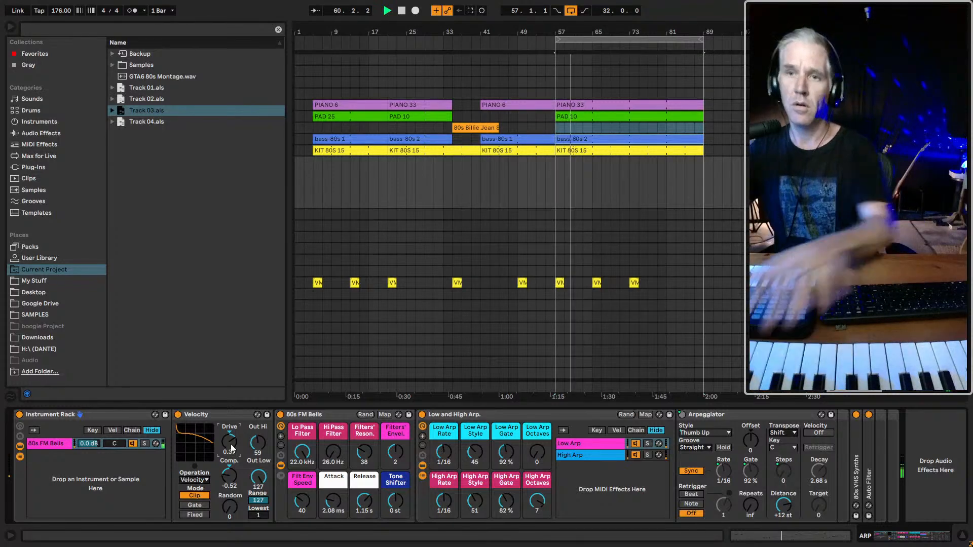
key("space")
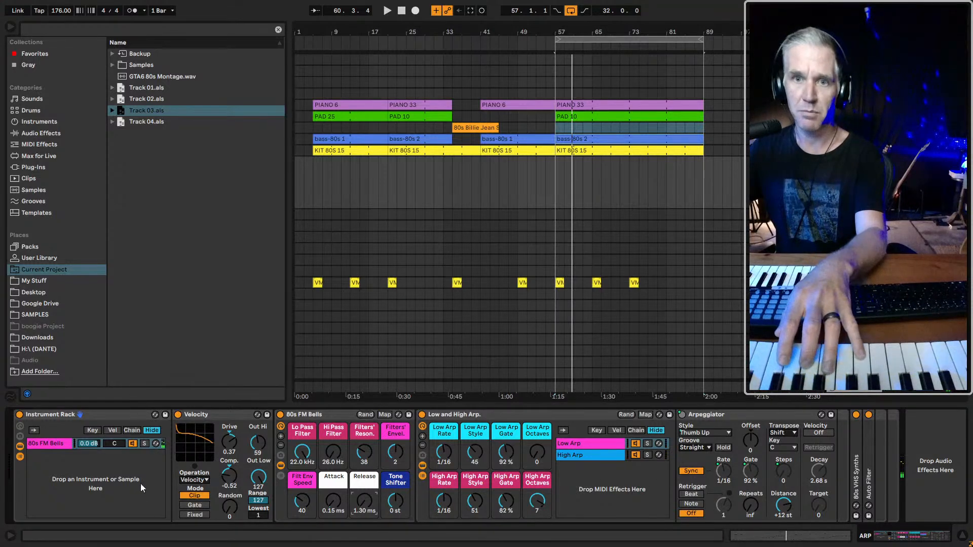
- Set Low Arp Gate to 18% and deactivate the Low Arp chain
left_click(105, 480)
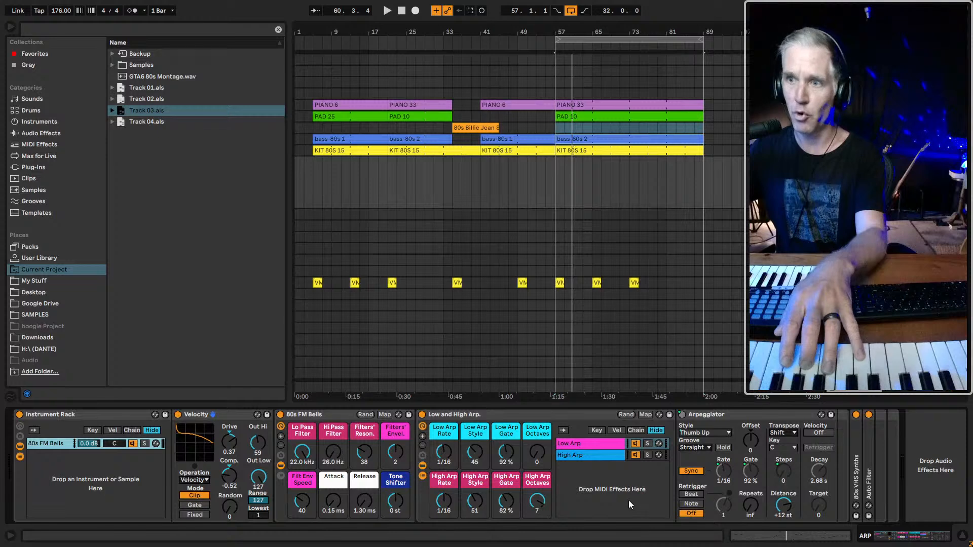
left_click(588, 445)
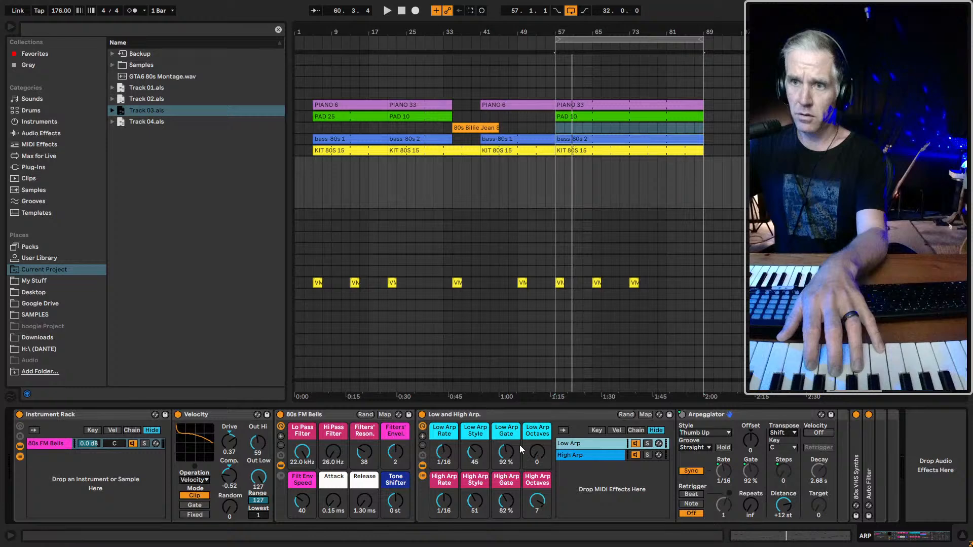
left_click_drag(506, 451, 506, 481)
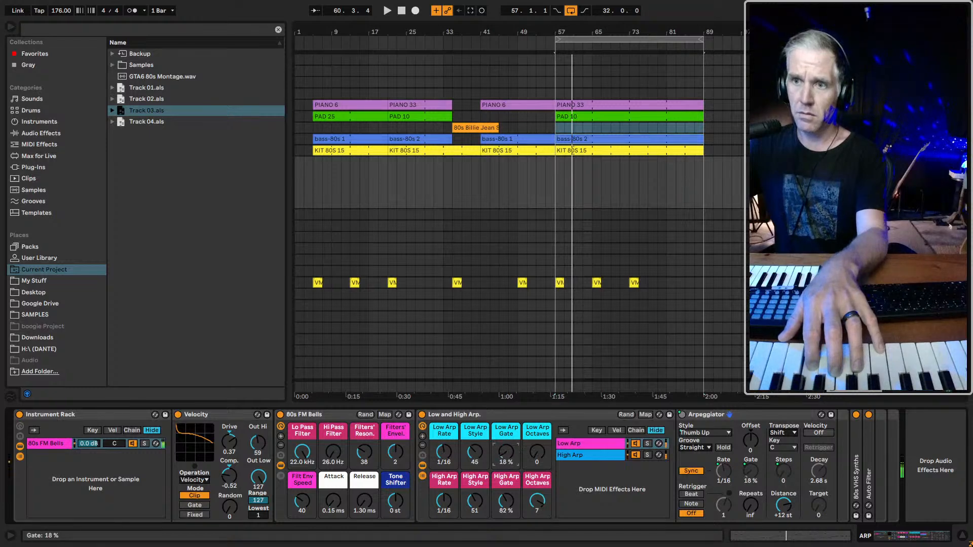
left_click(635, 444)
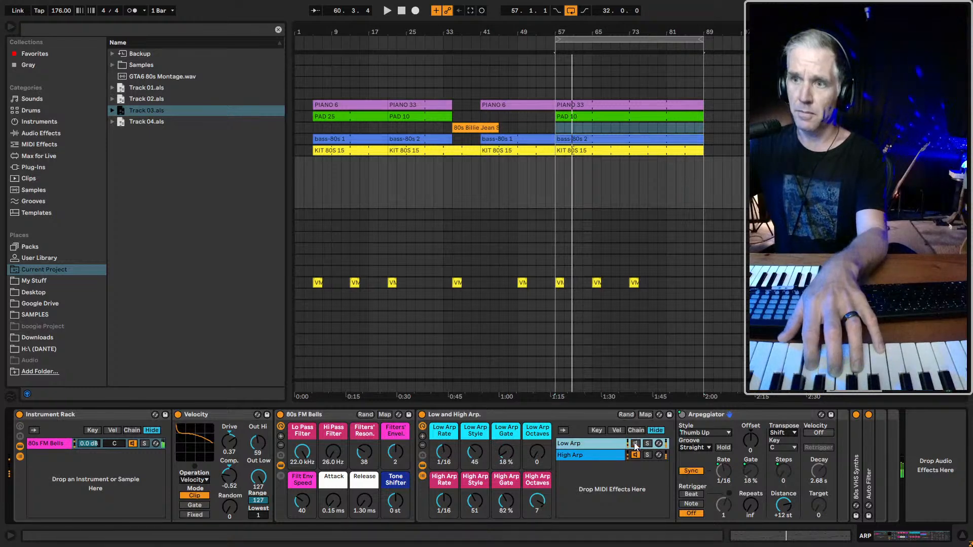
- Show the High Arp chain's devices, then set Low Arp Gate to 54% and High Arp Gate to 26%
left_click(596, 458)
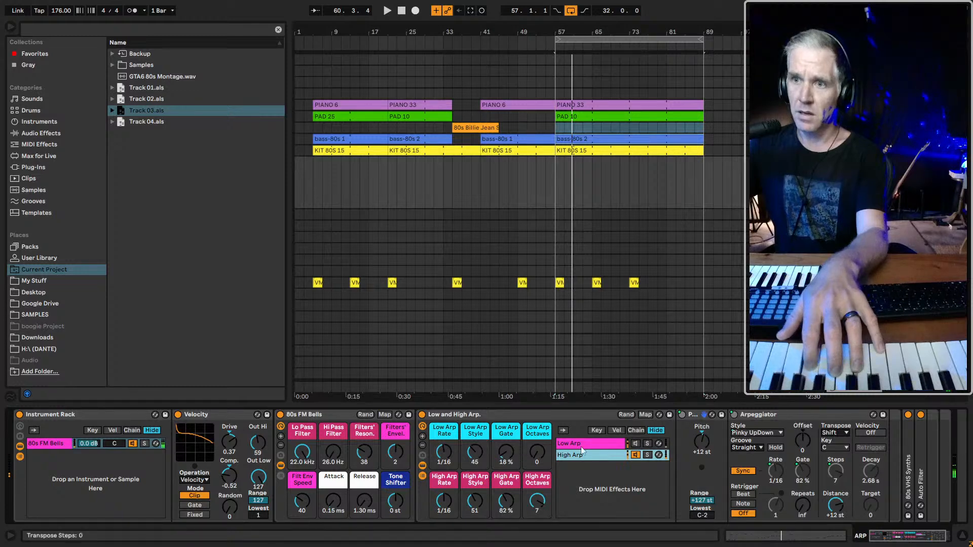
left_click(505, 452)
left_click_drag(506, 499, 505, 508)
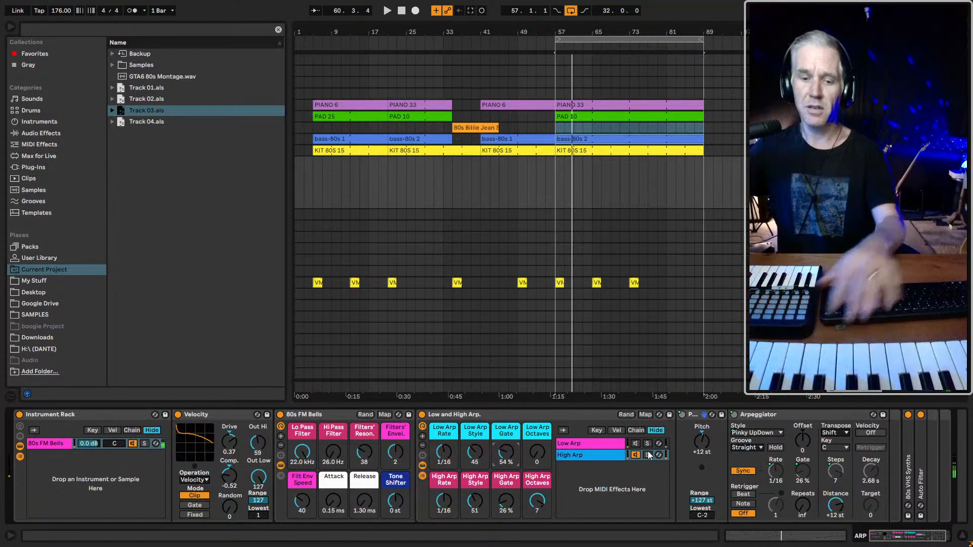
key("space")
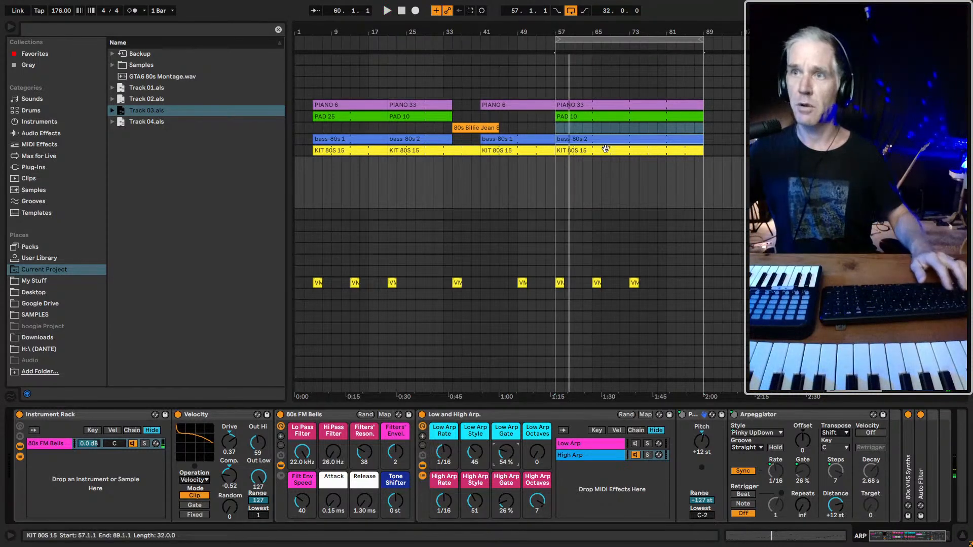
- Create an empty MIDI clip on the ARP track from bar 57 to bar 65 and save the set
left_click(590, 128)
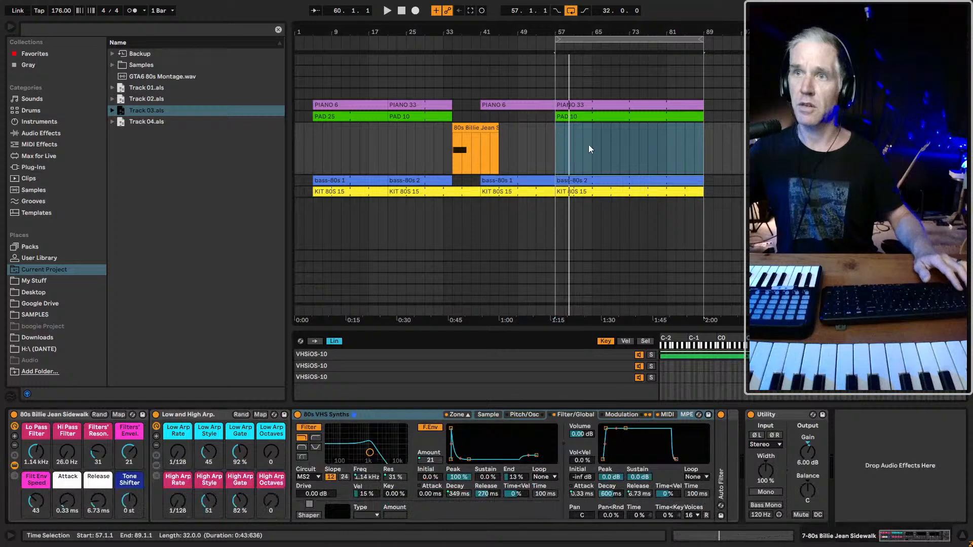
scroll(566, 207, "down", 1)
left_click(565, 207)
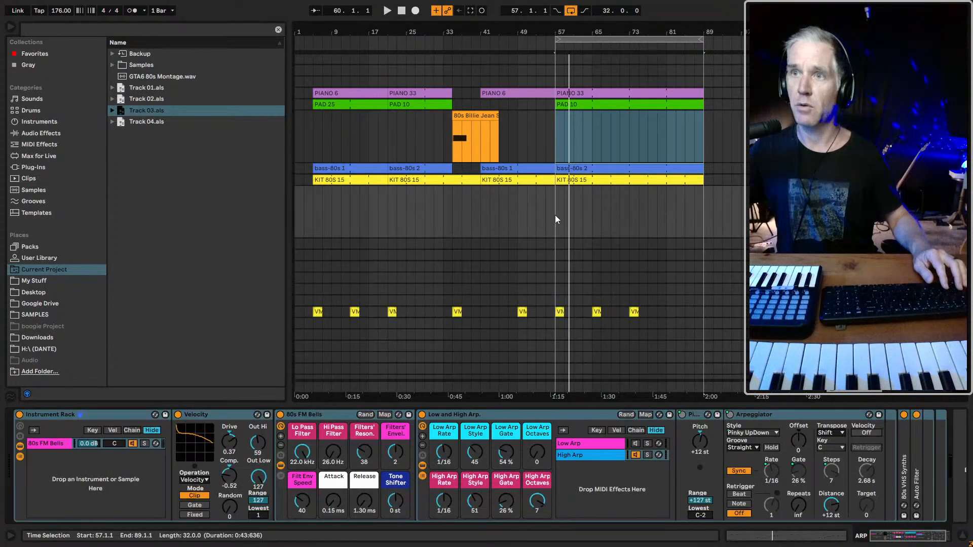
left_click_drag(555, 219, 586, 218)
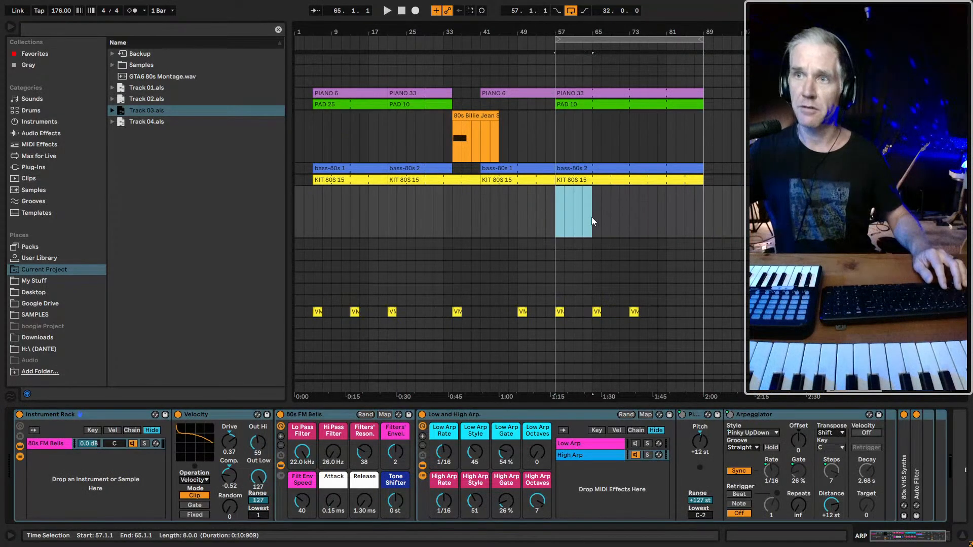
key("ctrl+shift+m")
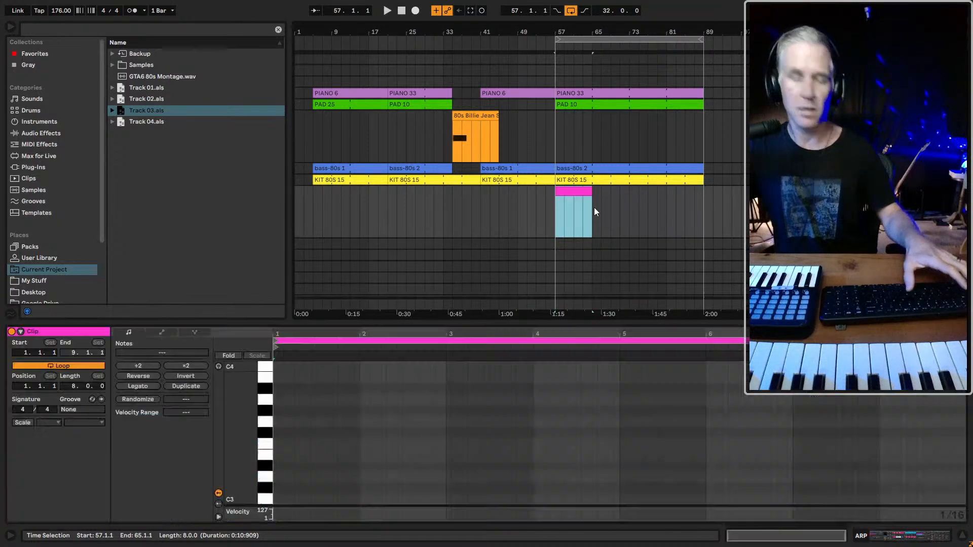
key("ctrl+s")
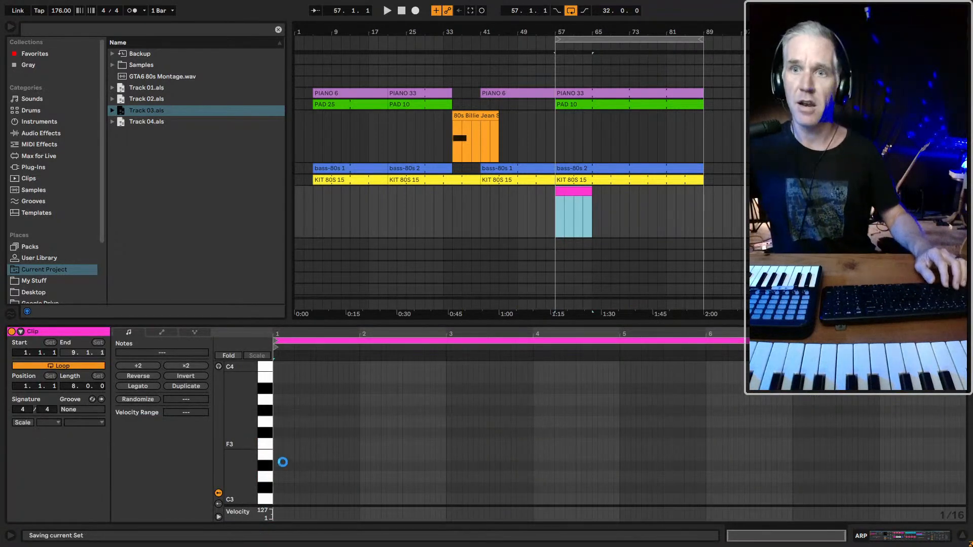
- Place the insert marker at 1.1.2 in the new ARP clip and bring up the track's device chain
left_click(278, 446)
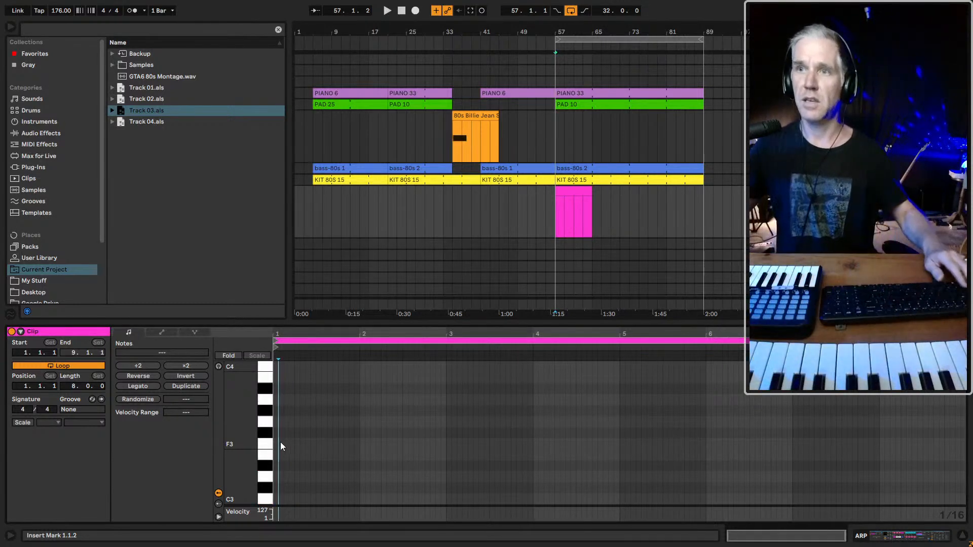
key("shift+Tab")
key("shift+Tab")
key("shift+Tab")
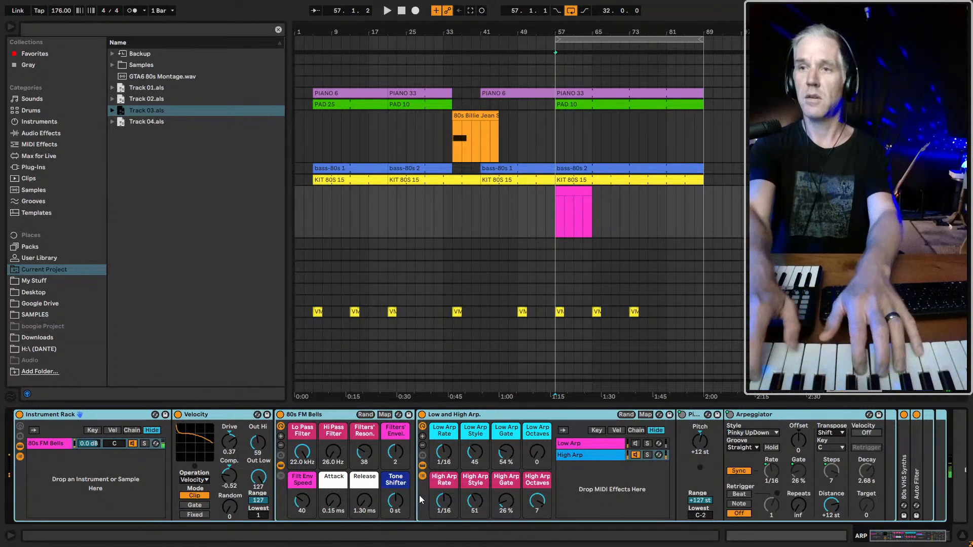
- Delete the empty clip on the ARP track and record a live chord part from bar 57
key("shift+Tab")
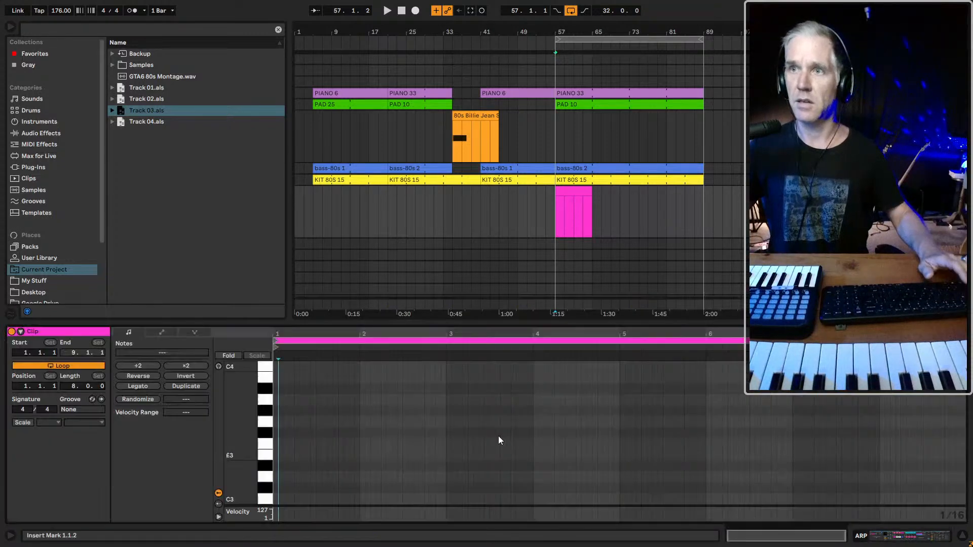
left_click(576, 203)
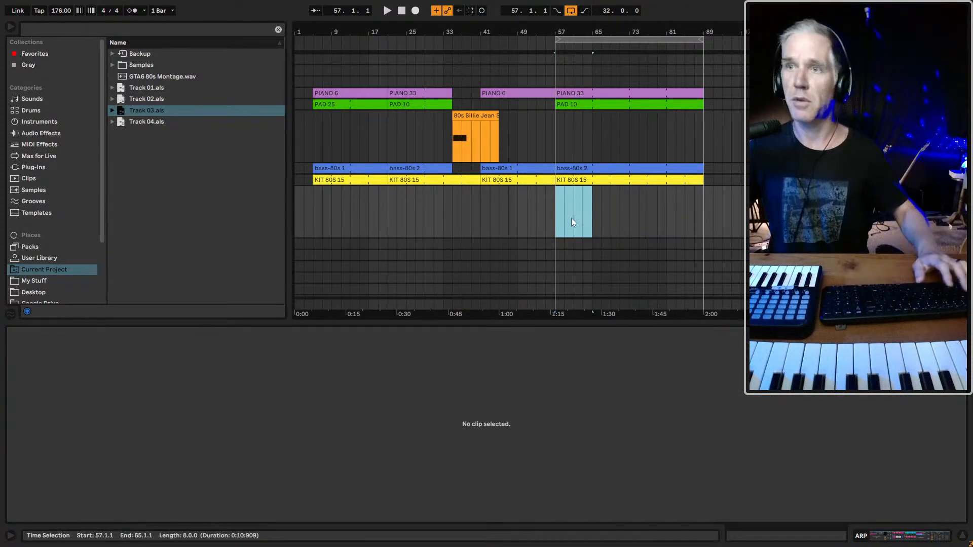
key("F9")
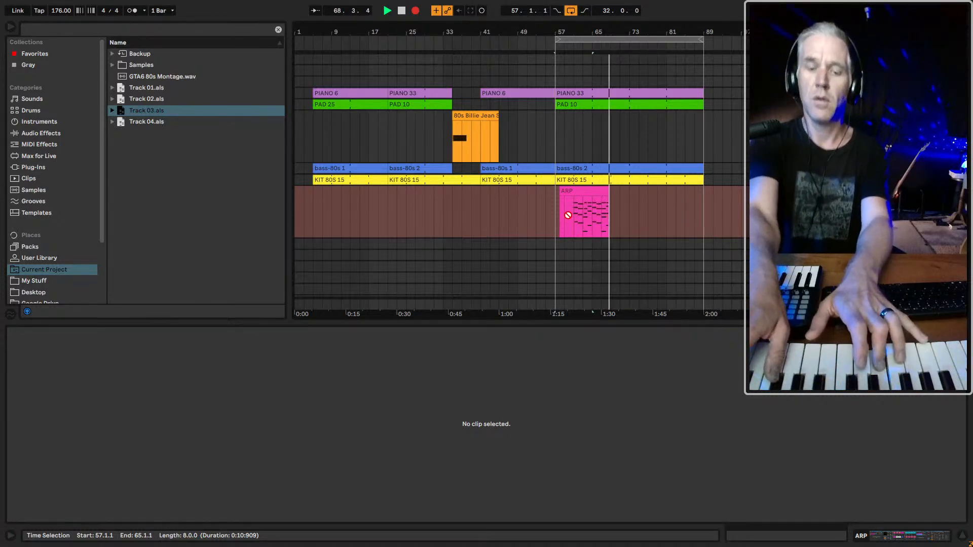
key("space")
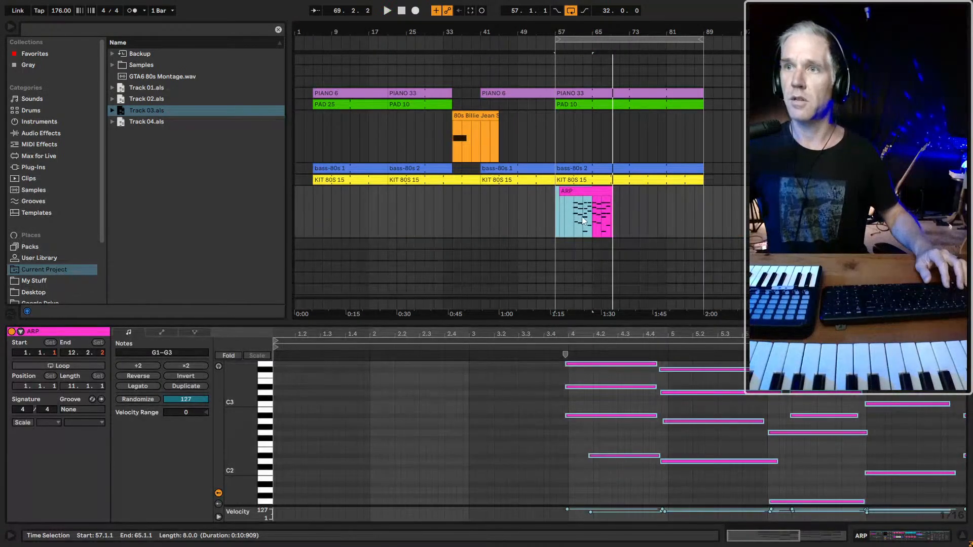
- Split the recorded ARP clip at bar 65 and move its second part to bar 57
left_click(598, 192)
left_click(599, 191)
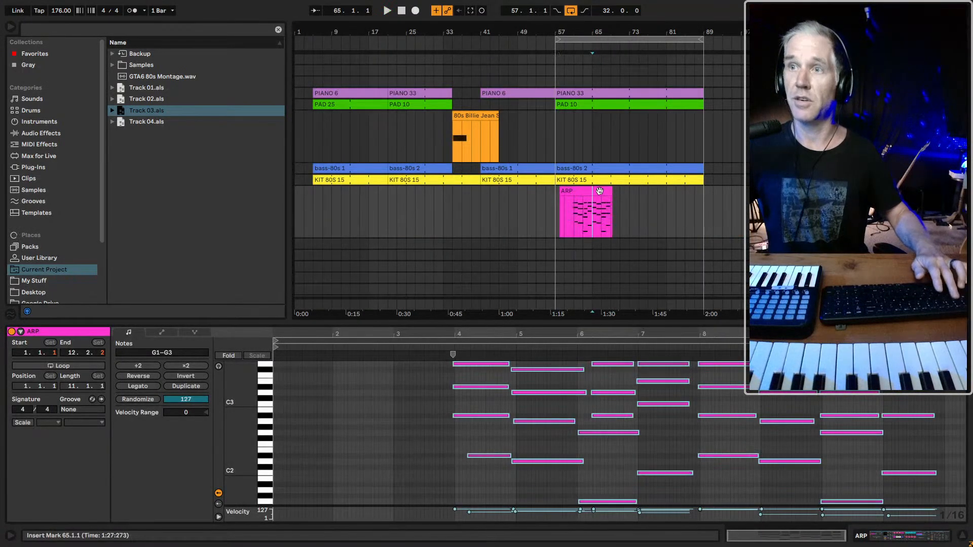
key("ctrl+e")
left_click_drag(599, 191, 565, 190)
- Listen briefly from bar 57, then delete the leftover ARP clip that follows the moved one
key("space")
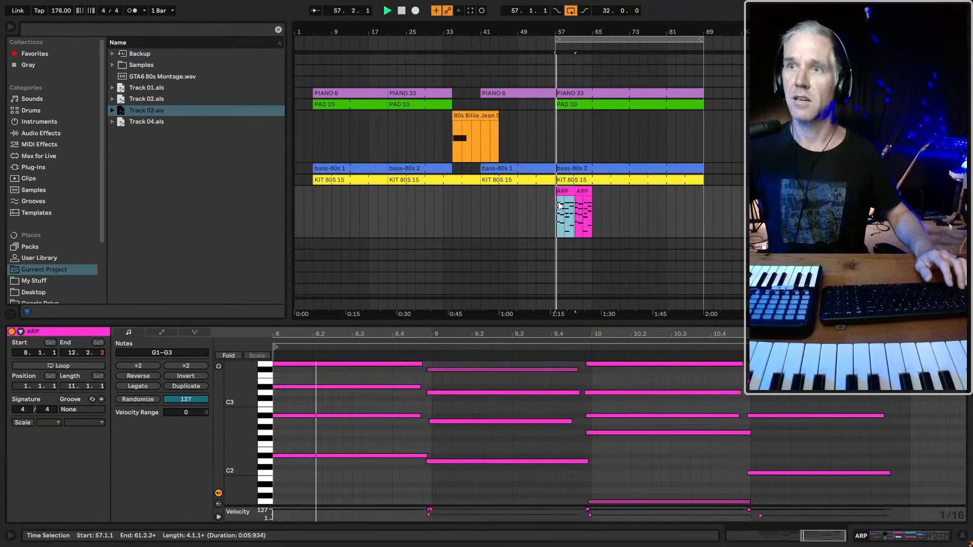
left_click(584, 192)
key("space")
key("Delete")
- Quantize all notes in the ARP clip to 1/4 and extend the shorter last-bar notes to the full bar
left_click(564, 191)
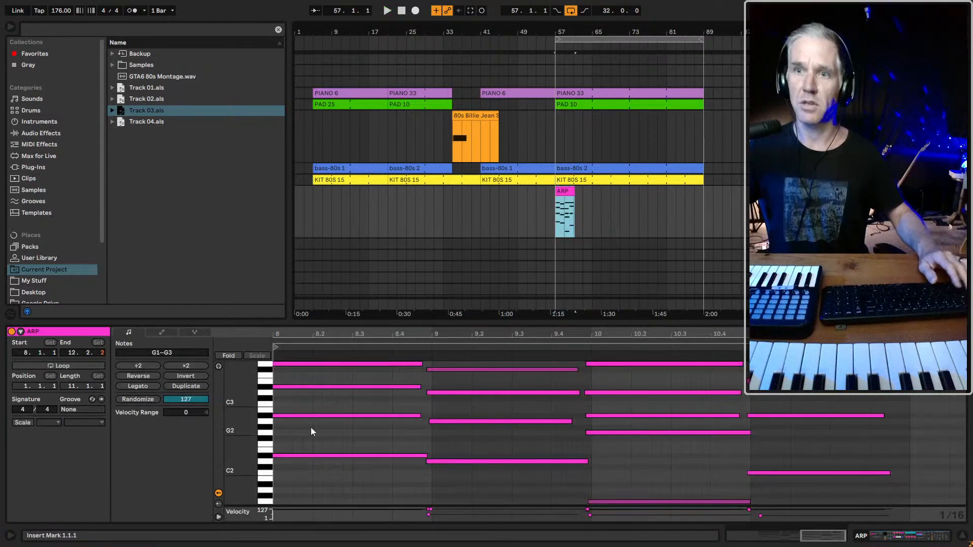
key("ctrl+a")
key("ctrl+shift+u")
left_click(538, 251)
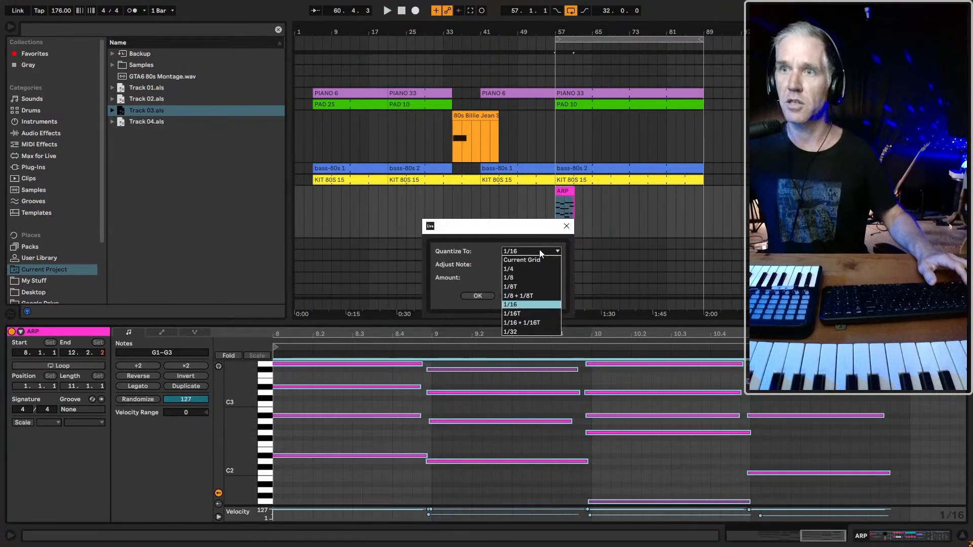
left_click(529, 269)
left_click(477, 295)
left_click(532, 441)
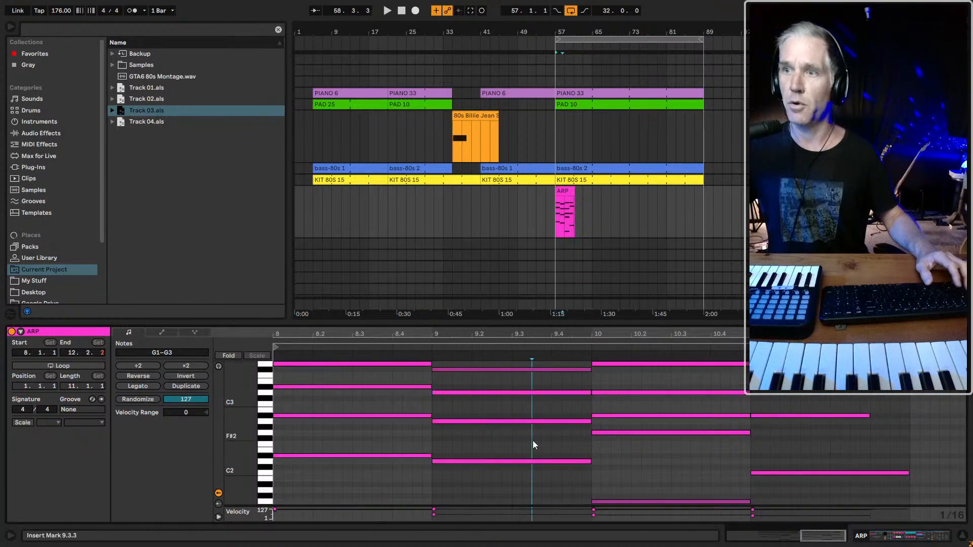
left_click(861, 416)
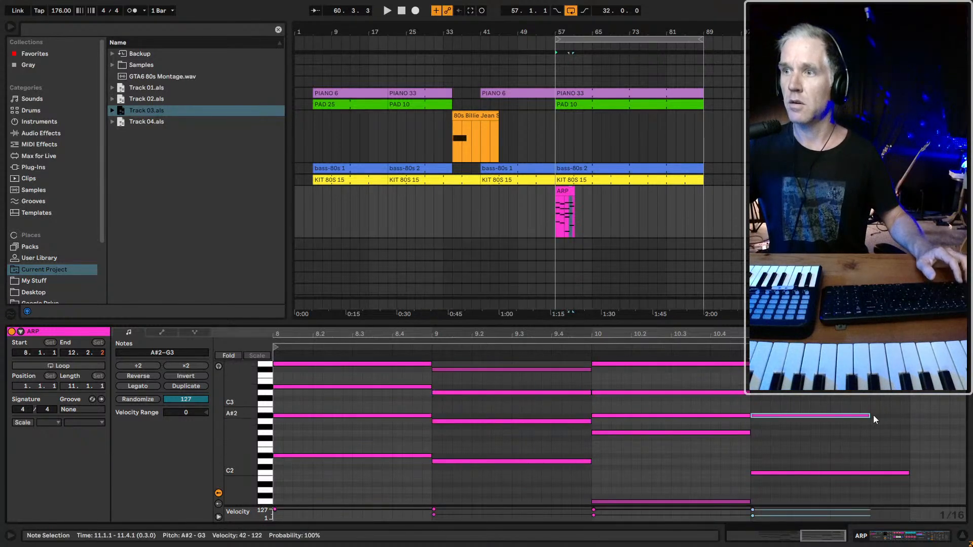
left_click_drag(870, 415, 911, 415)
- Select the ARP clip's full time range and crop the clip to it
key("ctrl+a")
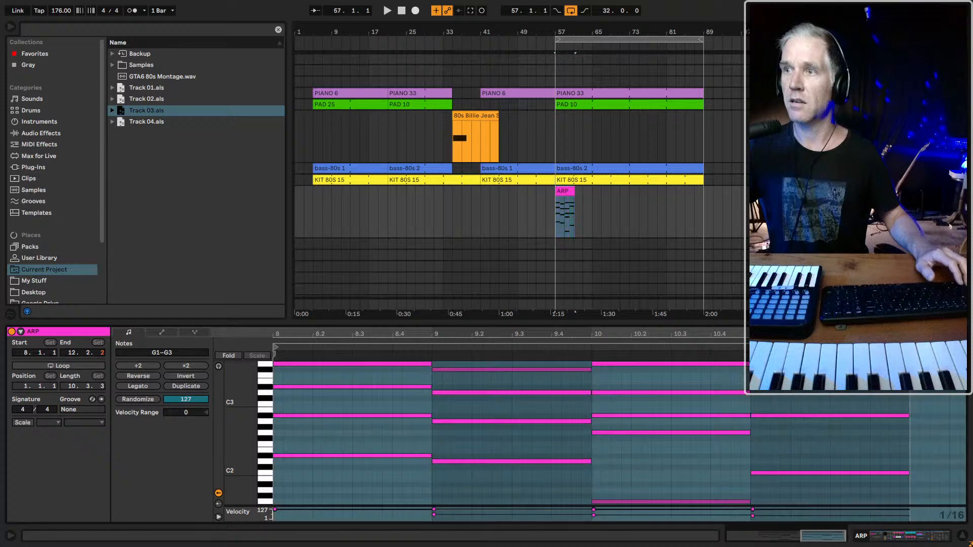
right_click(867, 395)
key("Escape")
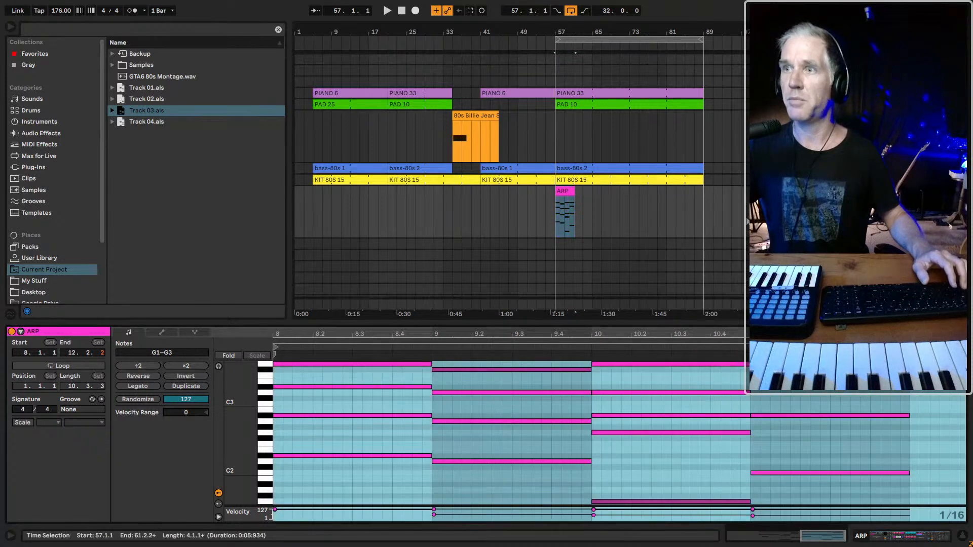
right_click(837, 460)
left_click(704, 317)
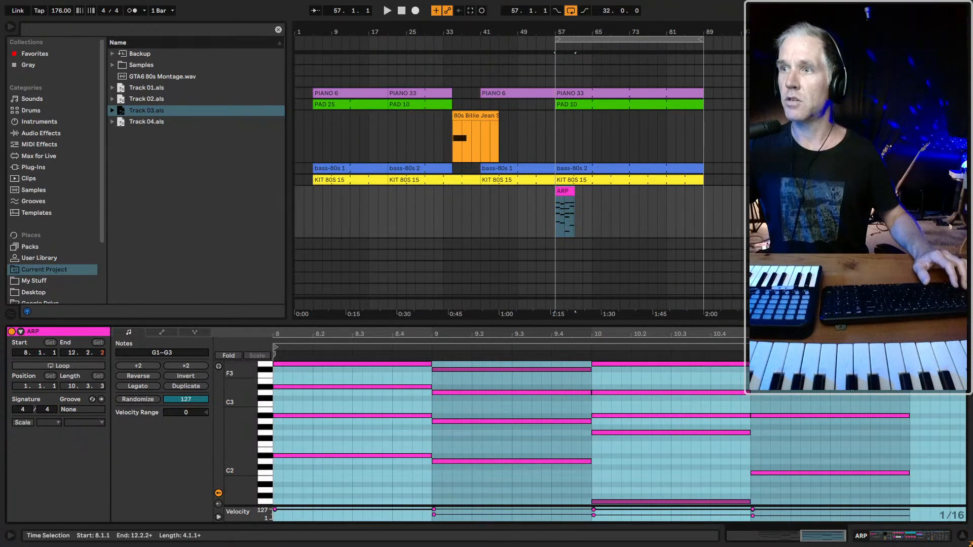
right_click(851, 383)
left_click(880, 446)
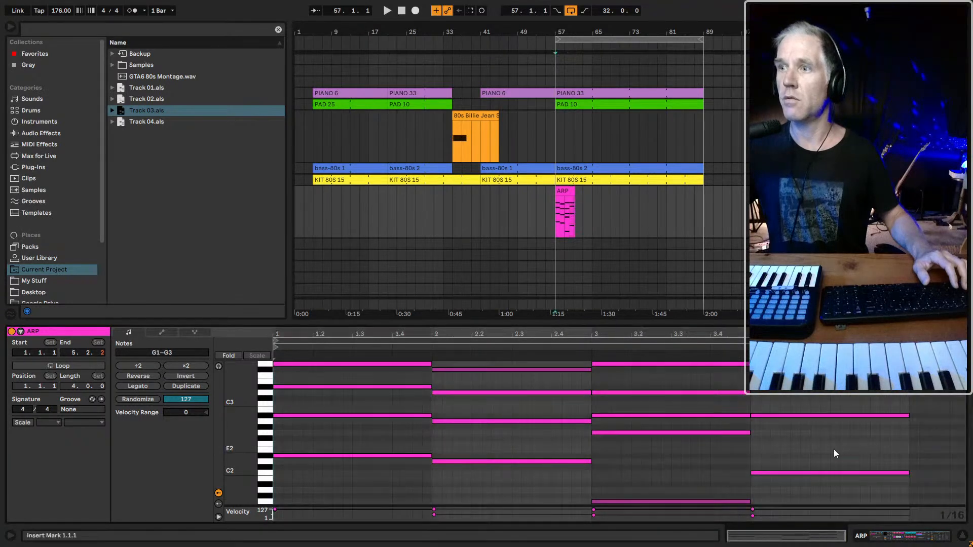
- Trim the ARP clip to exactly four bars, ending at bar 61, and save the set
key("ctrl+a")
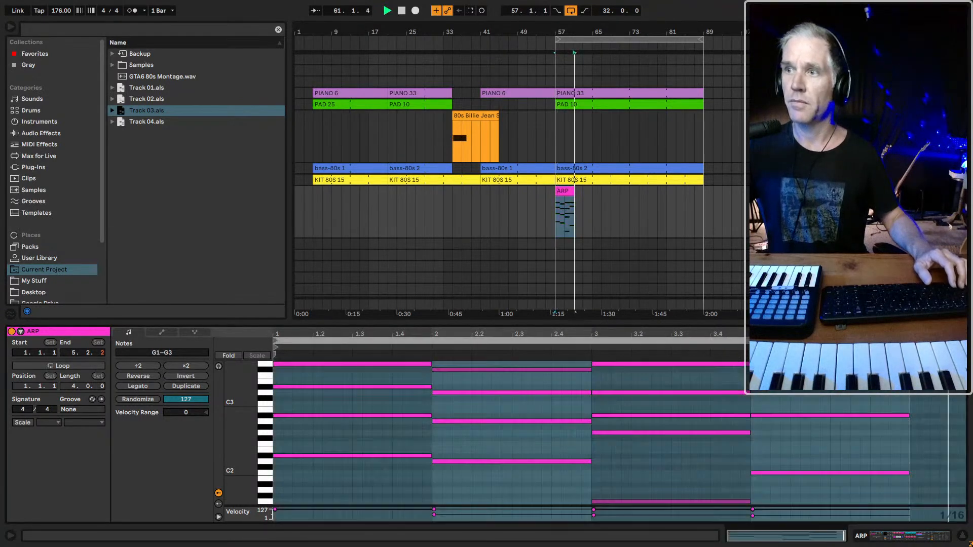
key("space")
right_click(854, 410)
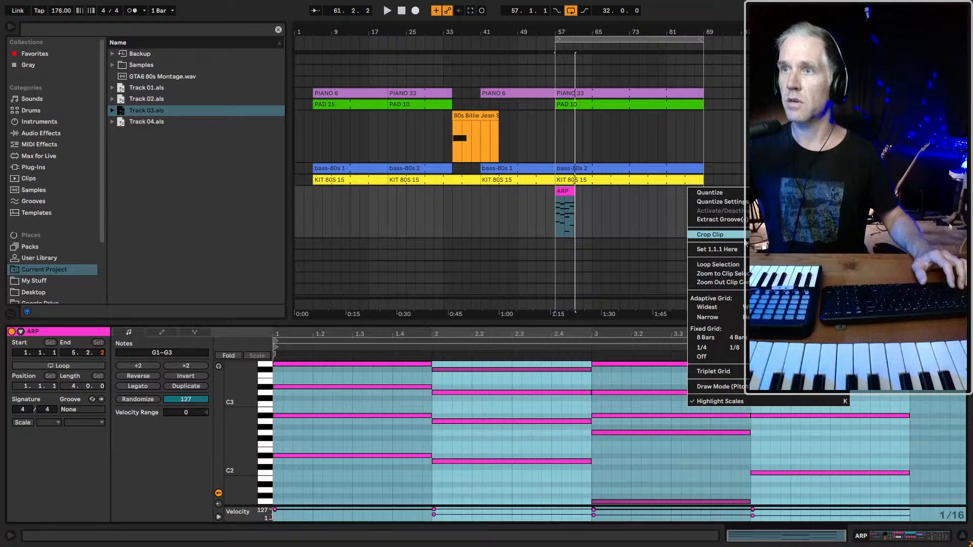
left_click(800, 234)
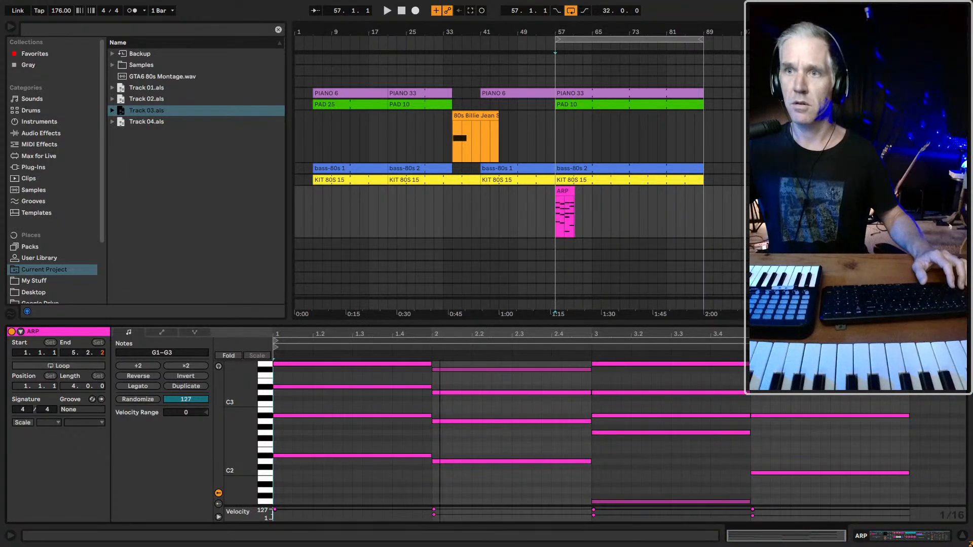
left_click_drag(575, 34, 571, 201)
key("ctrl+s")
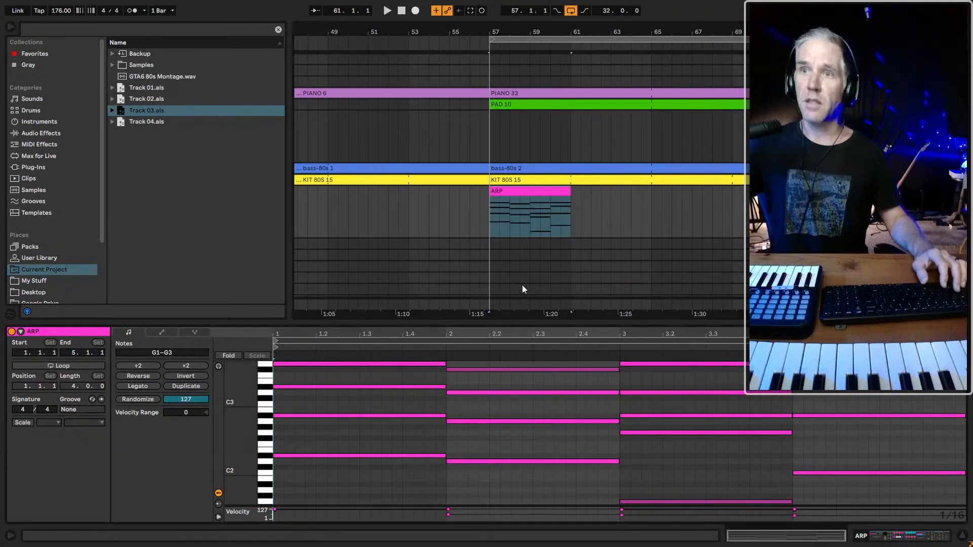
- Play the ARP clip from bar 57 and raise Low Arp Gate to 103%
left_click(499, 222)
key("space")
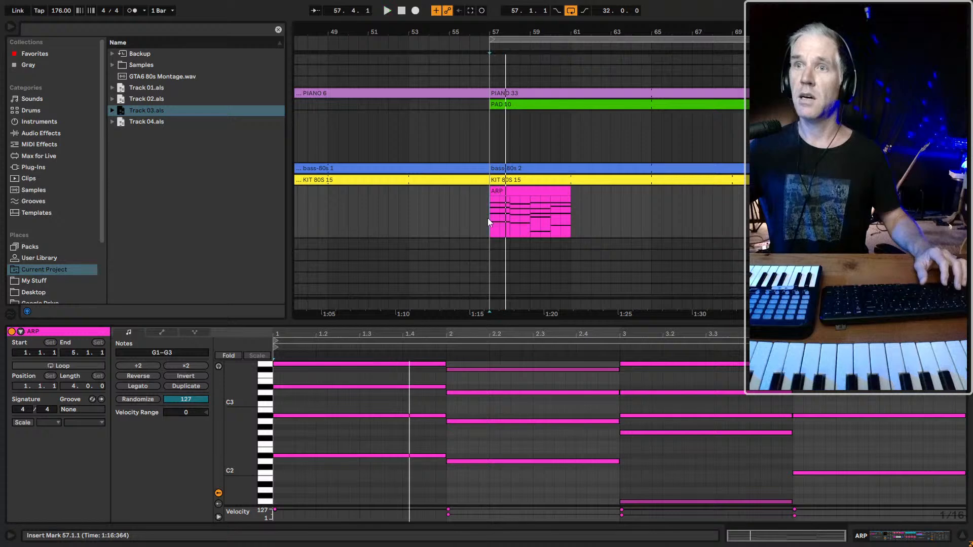
key("shift+Tab")
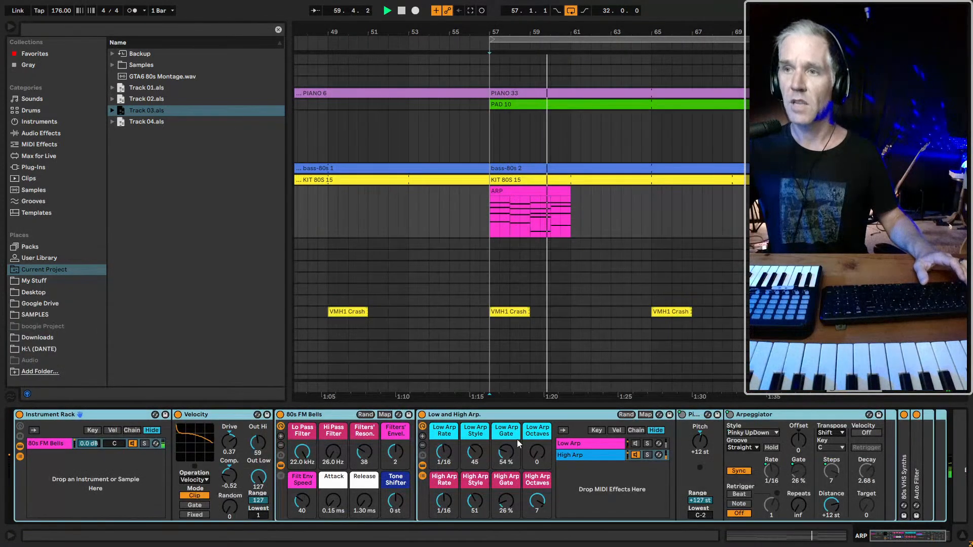
left_click_drag(505, 453, 506, 429)
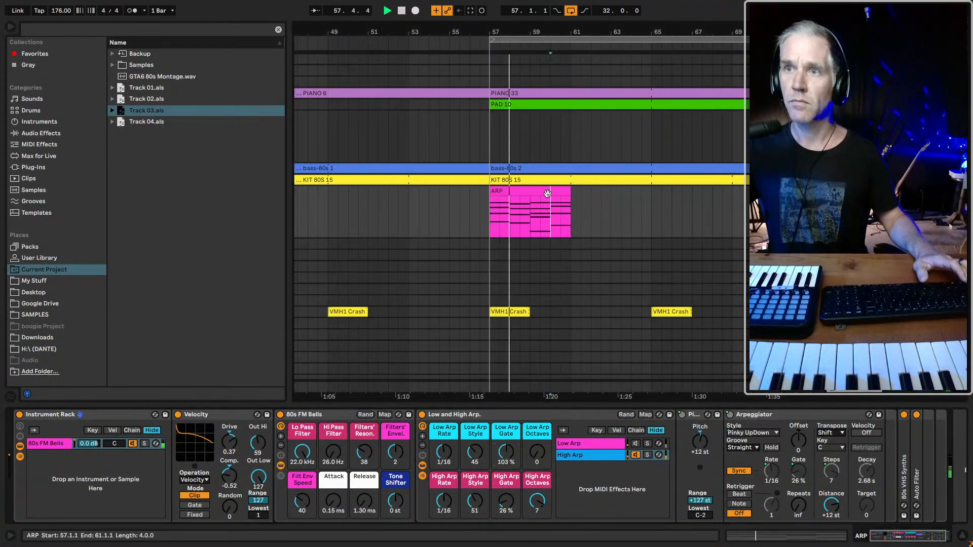
- Loop the four-bar ARP clip, extend it to bar 89 and save the set
left_click(557, 189)
key("ctrl+l")
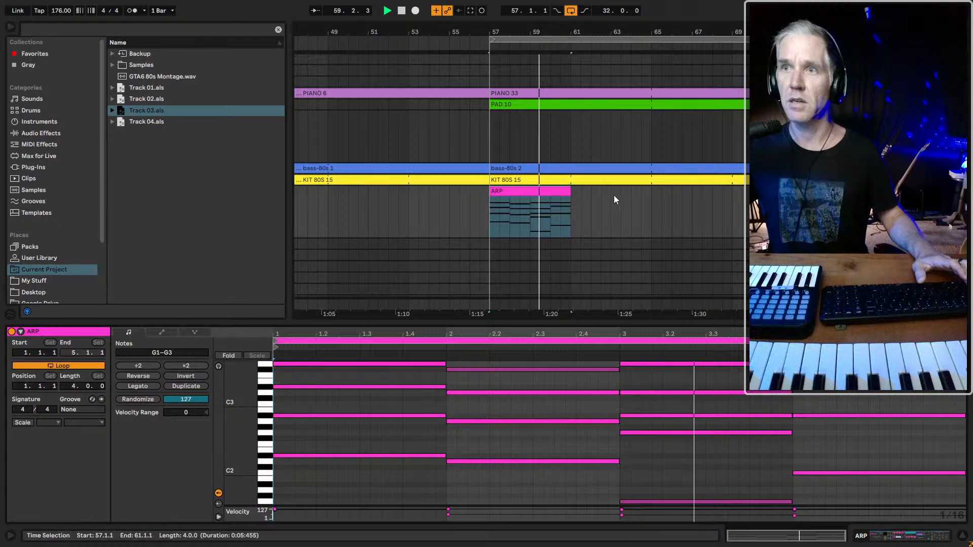
left_click_drag(570, 196, 781, 192)
left_click(659, 192)
key("minus")
key("minus")
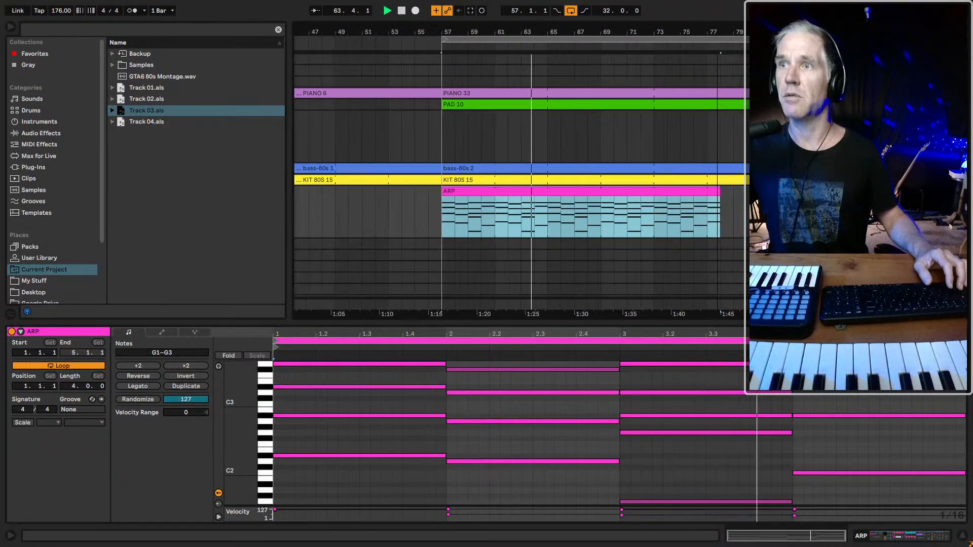
left_click_drag(716, 191, 776, 192)
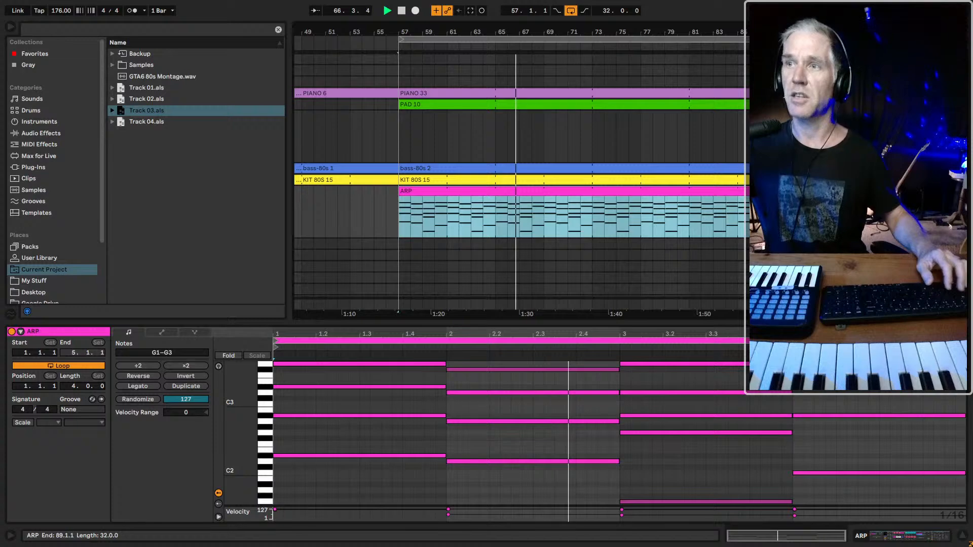
key("ctrl+s")
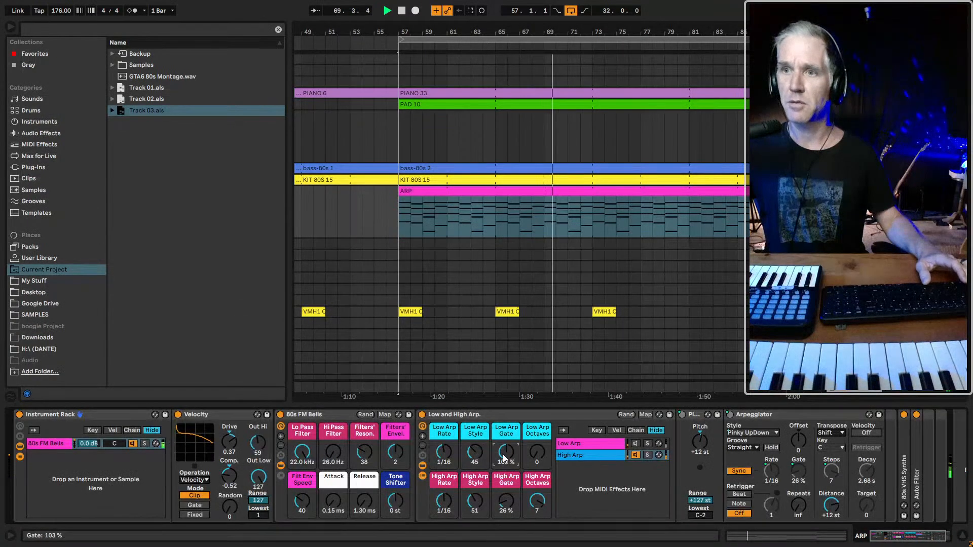
- Set High Arp Gate to 46% and show the High Arp chain's devices
mouse_move(506, 501)
left_mouse_down()
mouse_move(505, 484)
mouse_move(505, 510)
left_mouse_up()
left_click(590, 455)
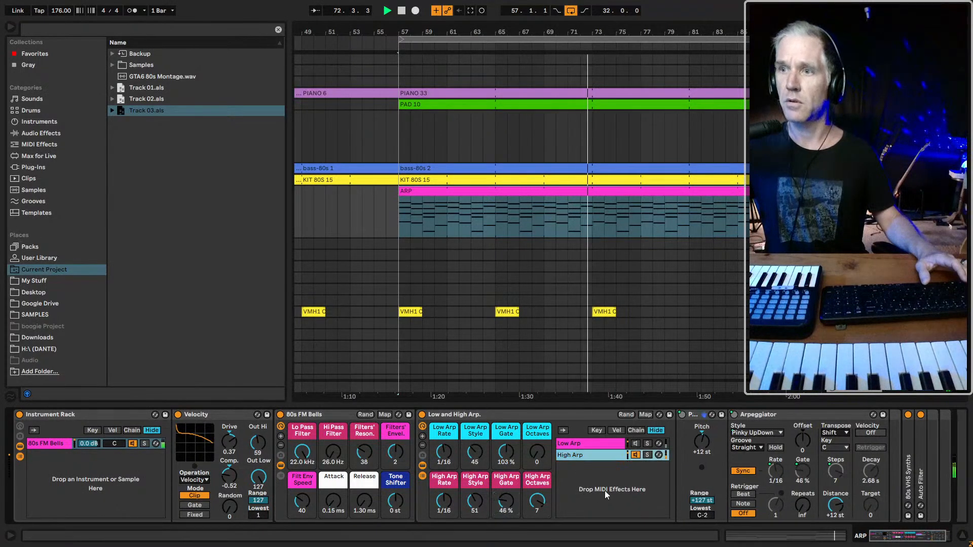
scroll(719, 455, "right", 2)
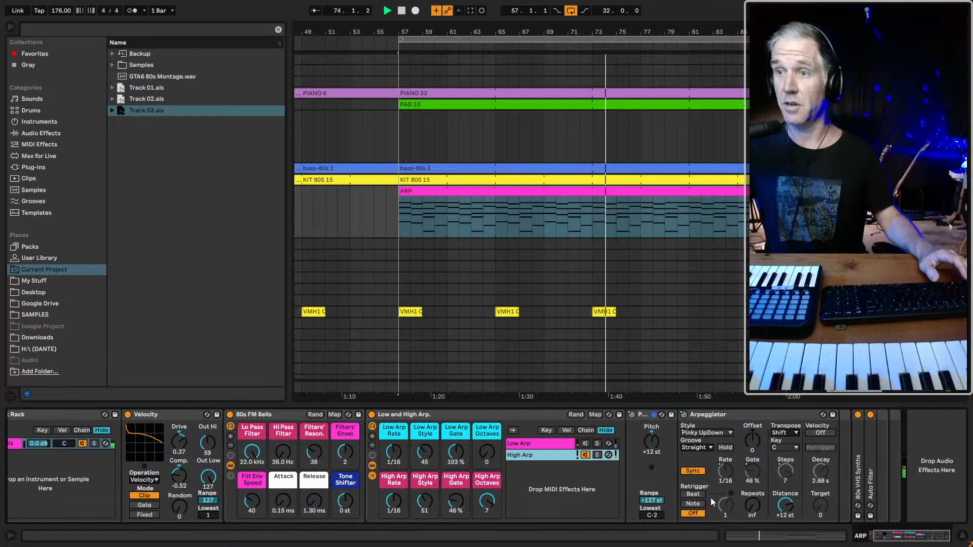
- Try other transpositions on the High Arp chain's Pitch device, then set it back to +12 st
left_click(649, 445)
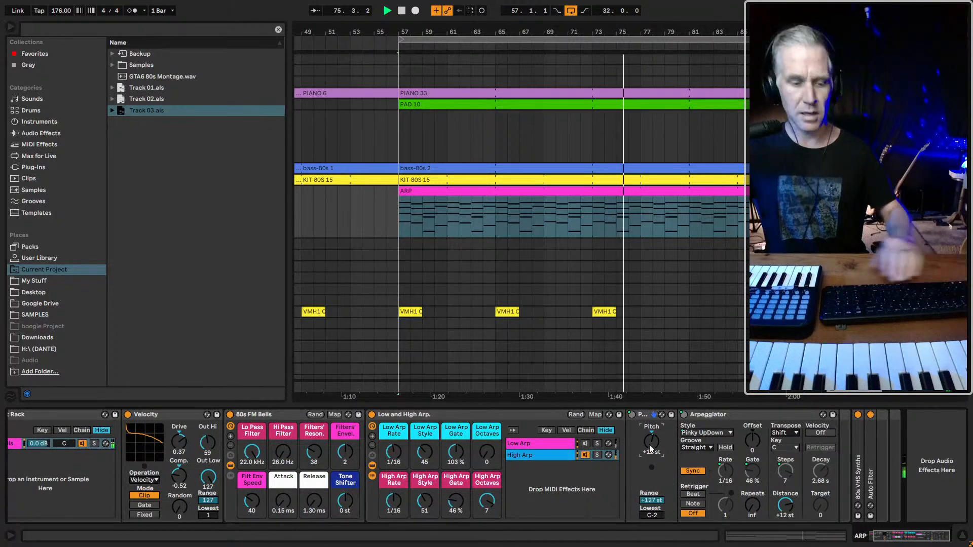
left_click_drag(649, 445, 650, 467)
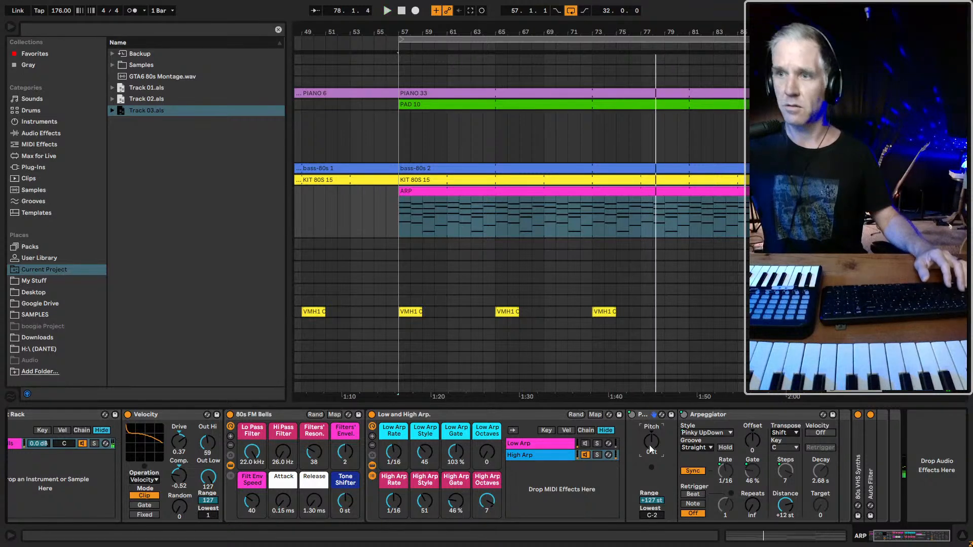
type("12")
key("Return")
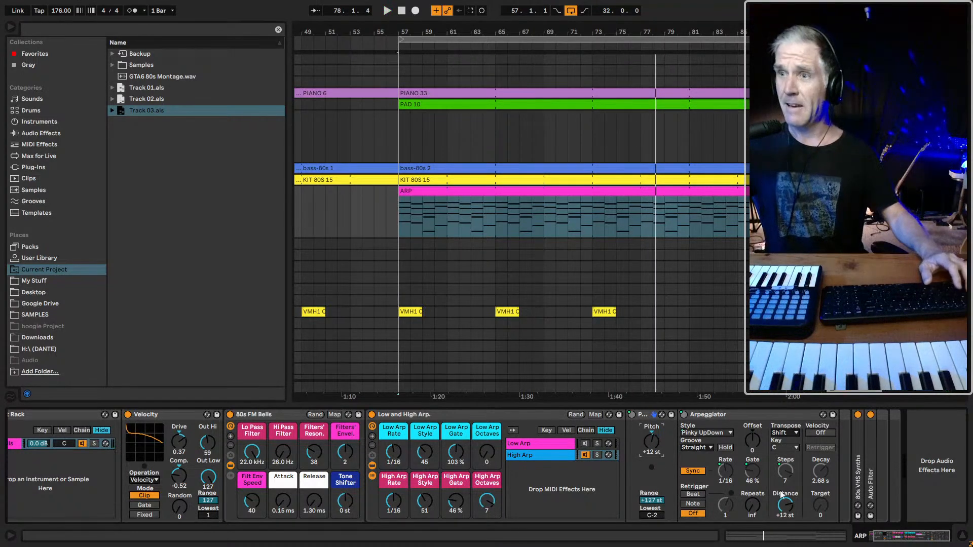
- Unfold the 80s VHS Synths sampler, set its Pan<Rnd to 87% and play the arrangement from bar 57
double_click(859, 471)
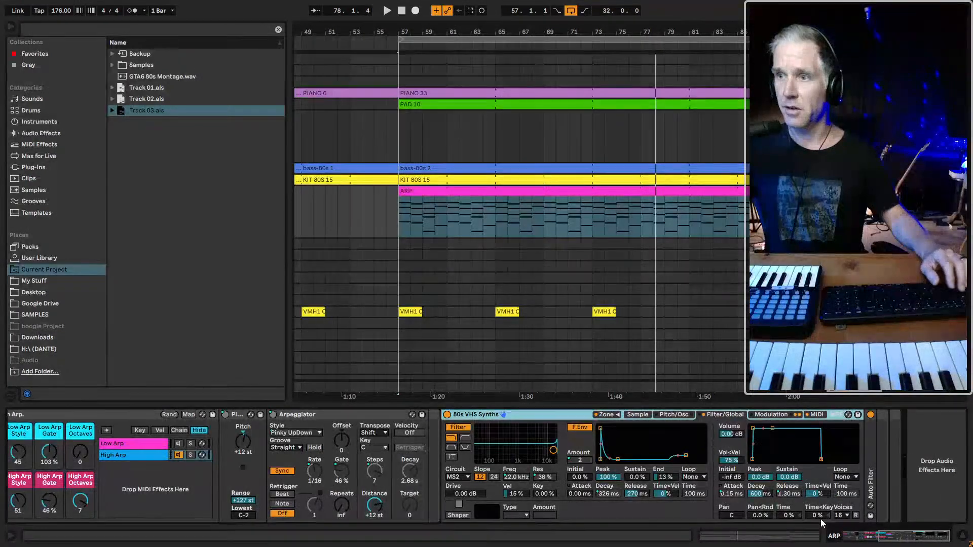
left_click_drag(762, 515, 762, 477)
key("space")
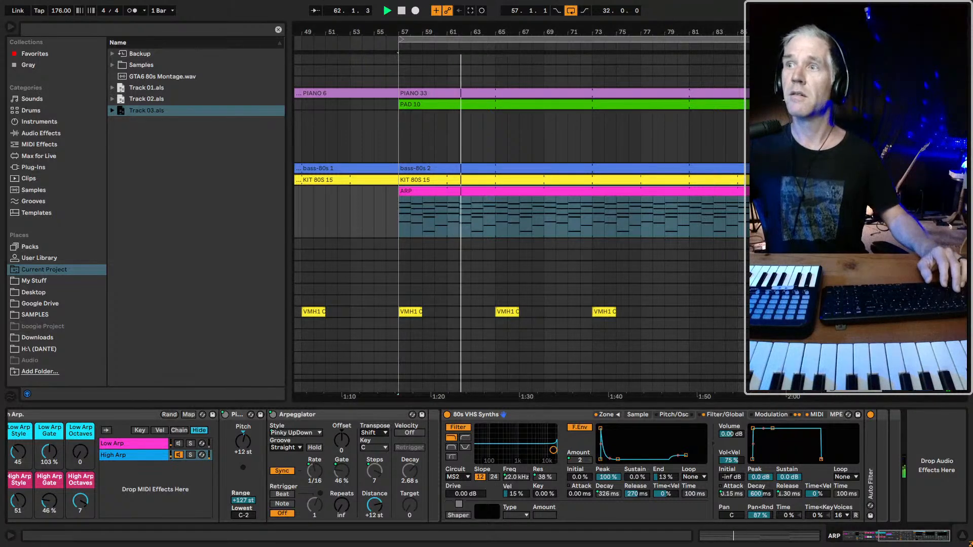
scroll(229, 464, "left", 3)
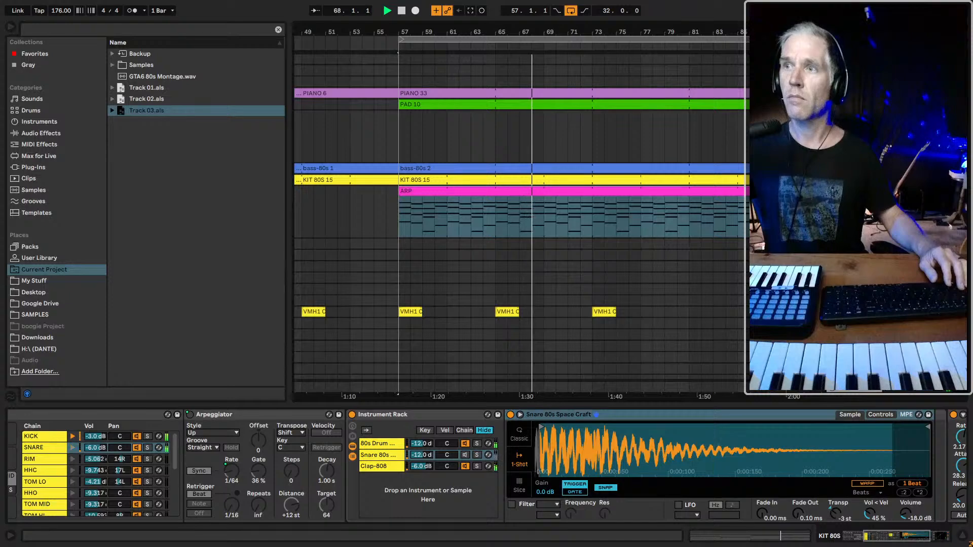
- Stop playback and bring the ARP track's Low and High Arp. rack back into view
left_click(854, 191)
key("space")
scroll(450, 449, "left", 5)
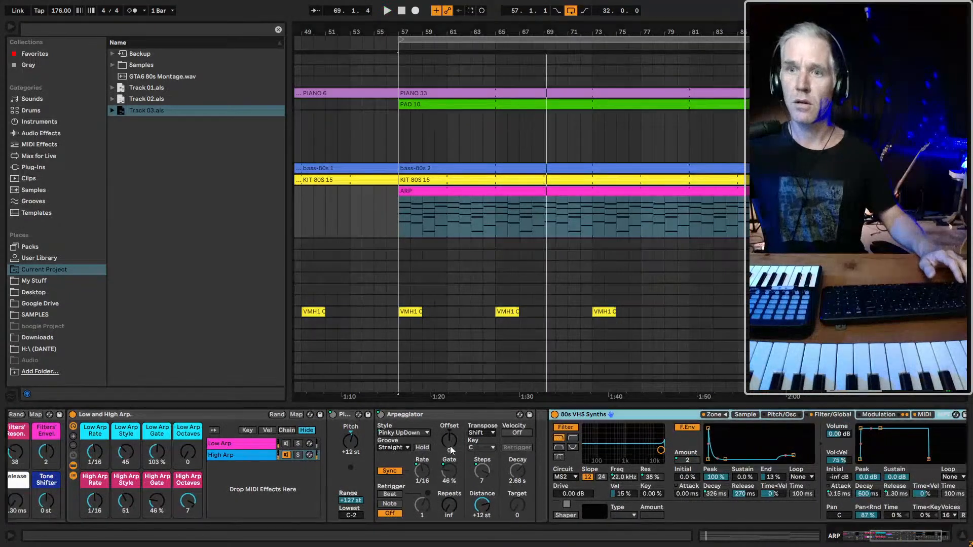
scroll(290, 502, "left", 3)
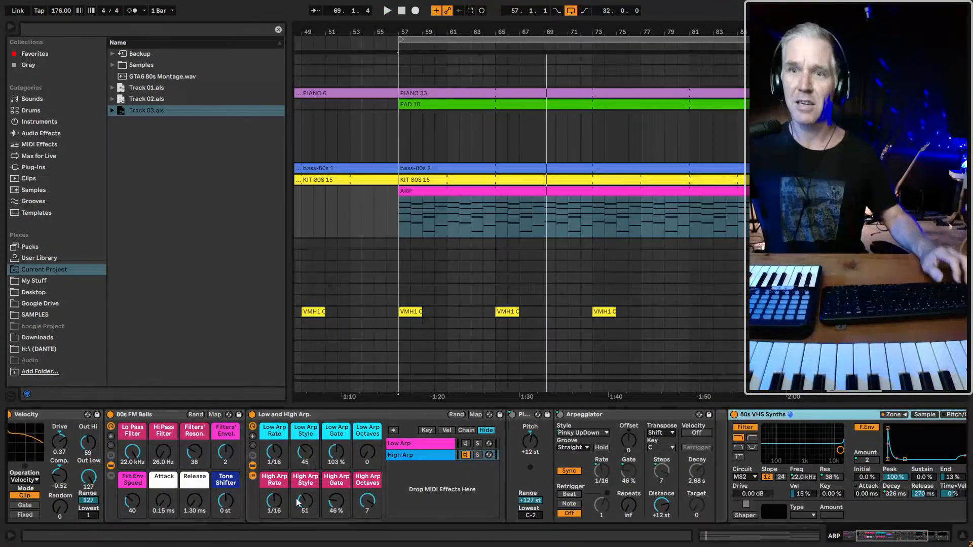
- Set the 80s FM Bells rack's Release to 17.4 ms, Hi Pass Filter to 54.0 Hz and Attack to 0.20 ms during playback
scroll(249, 508, "left", 4)
left_click_drag(311, 509, 310, 499)
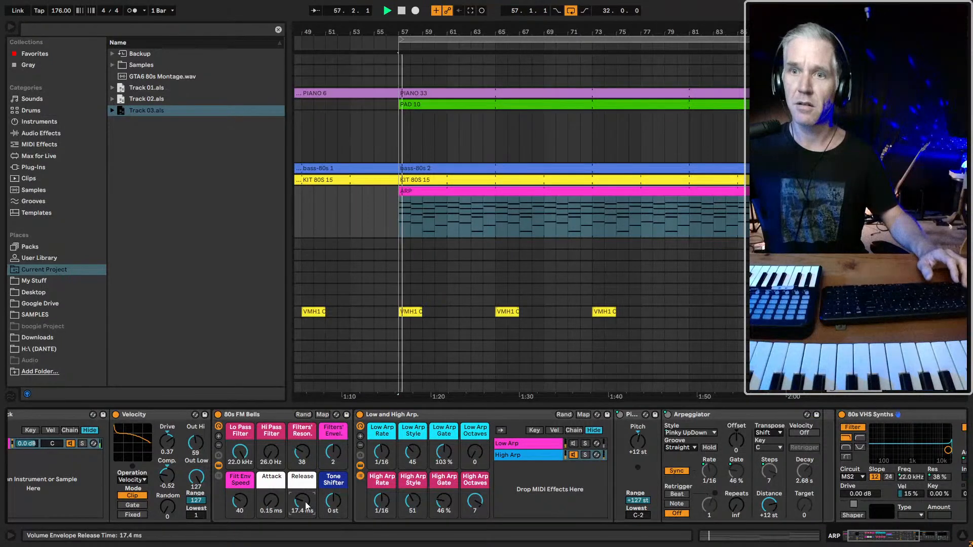
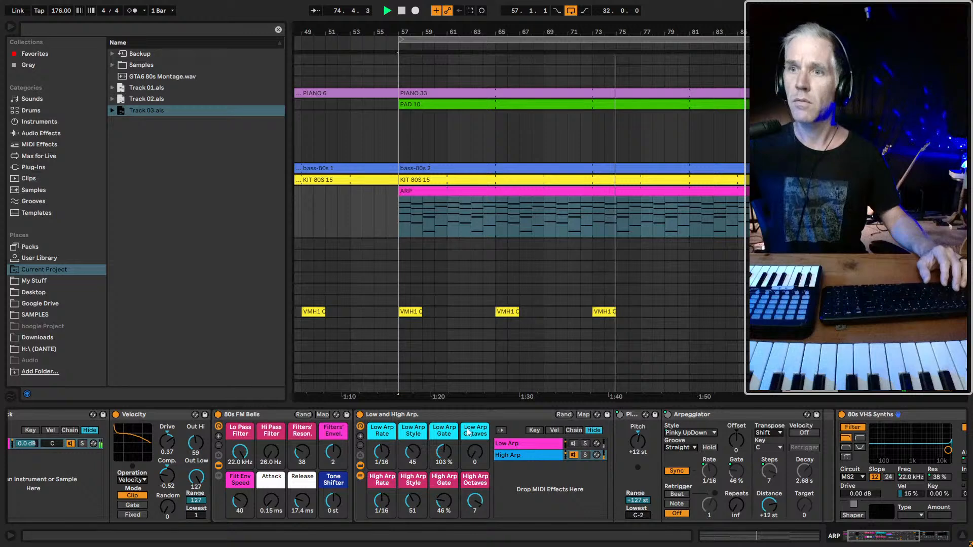
scroll(314, 487, "left", 3)
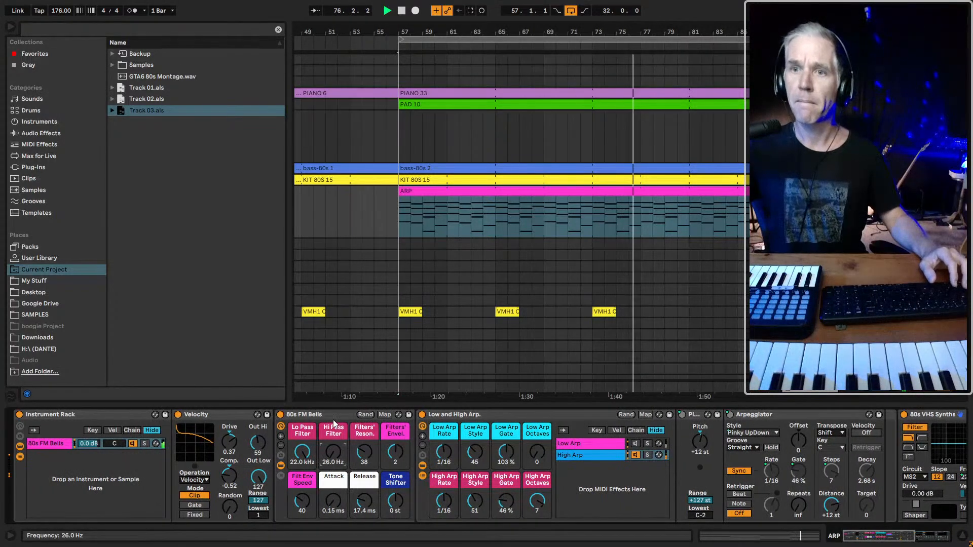
left_click_drag(332, 452, 332, 414)
left_click_drag(333, 501, 333, 500)
mouse_move(333, 453)
left_mouse_down()
mouse_move(332, 481)
mouse_move(333, 457)
left_mouse_up()
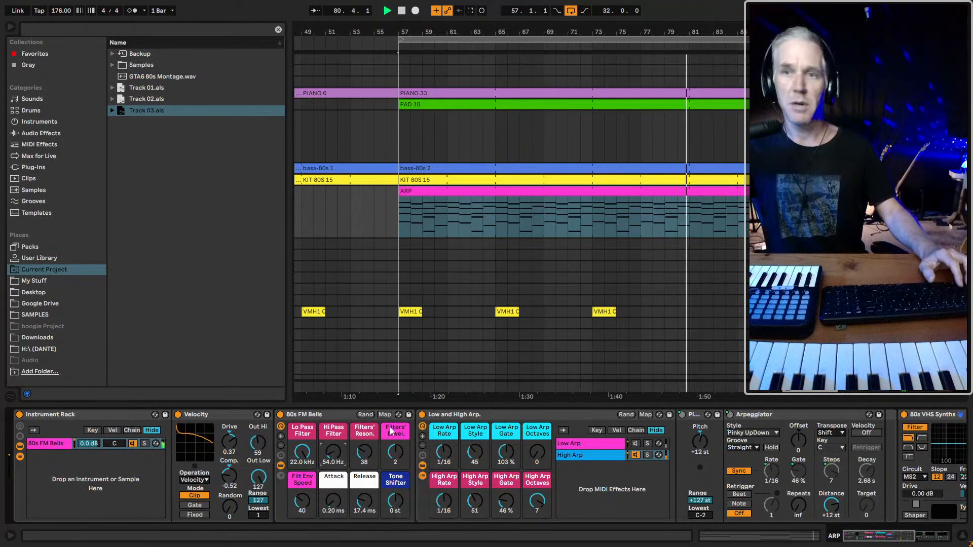
- Fold the 80s VHS Synths sampler in the ARP track's device chain and save the Live Set
scroll(684, 498, "right", 9)
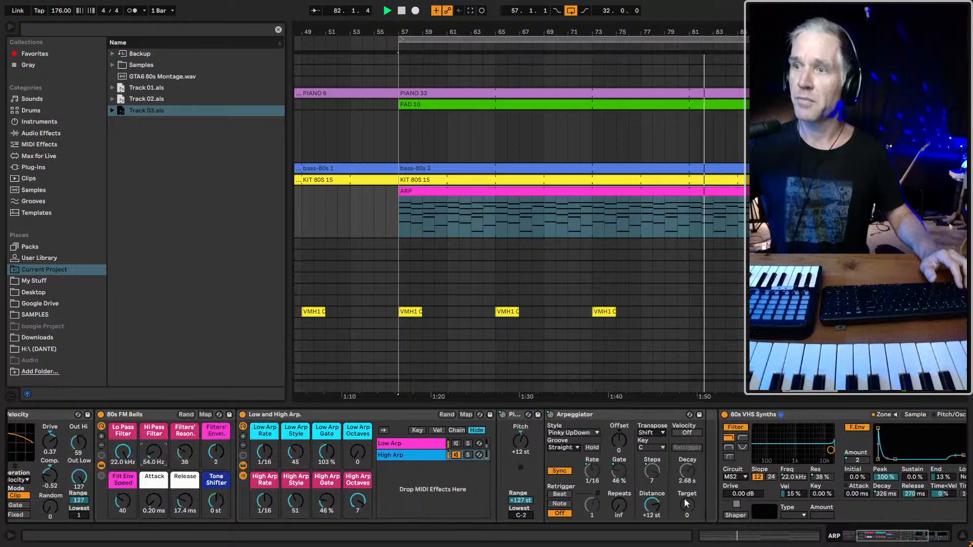
double_click(592, 414)
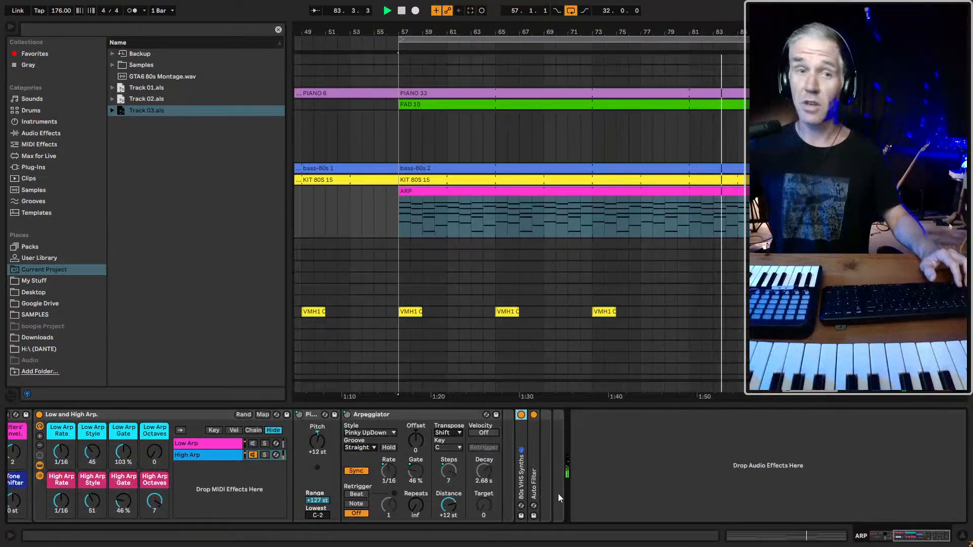
scroll(558, 493, "left", 3)
scroll(539, 414, "left", 6)
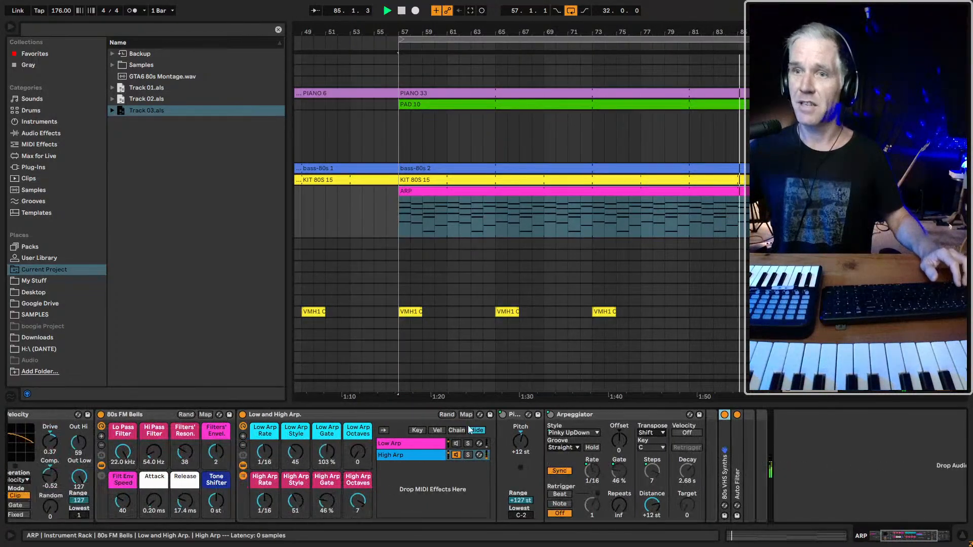
key("ctrl+s")
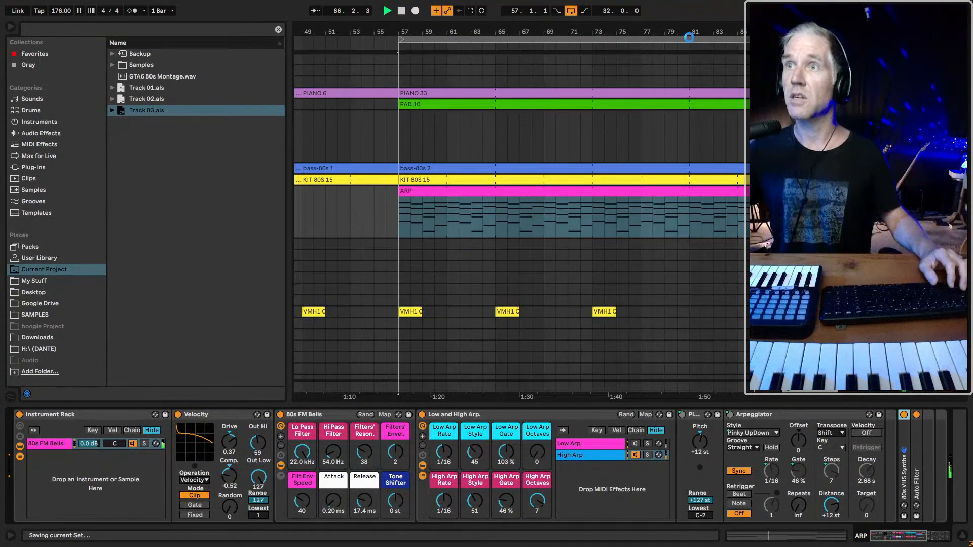
- Set the 80s FM Bells macros Attack to 0.00 ms, Filt Env Speed and Filters' Reson. to 0, and Filters' Envel. to -72
left_click_drag(699, 26, 660, 11)
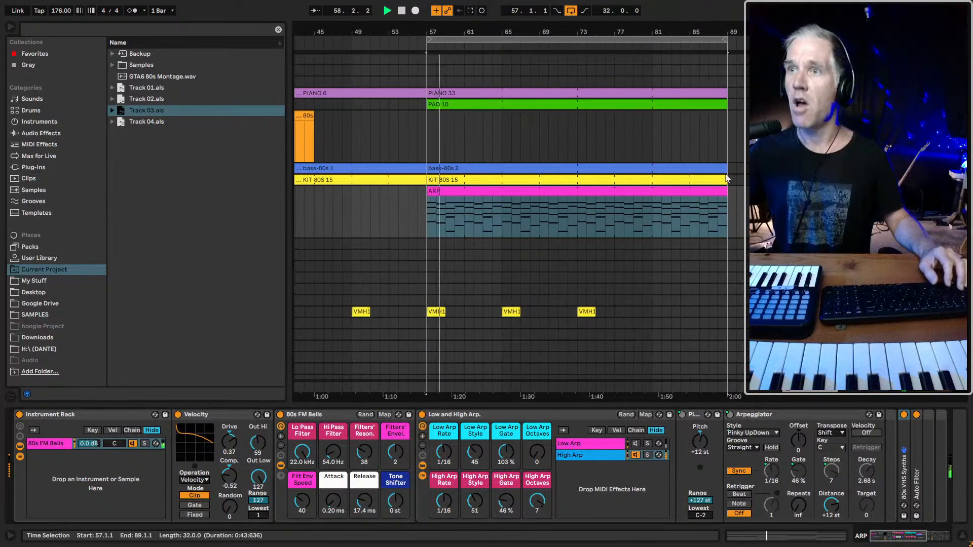
left_click(650, 230)
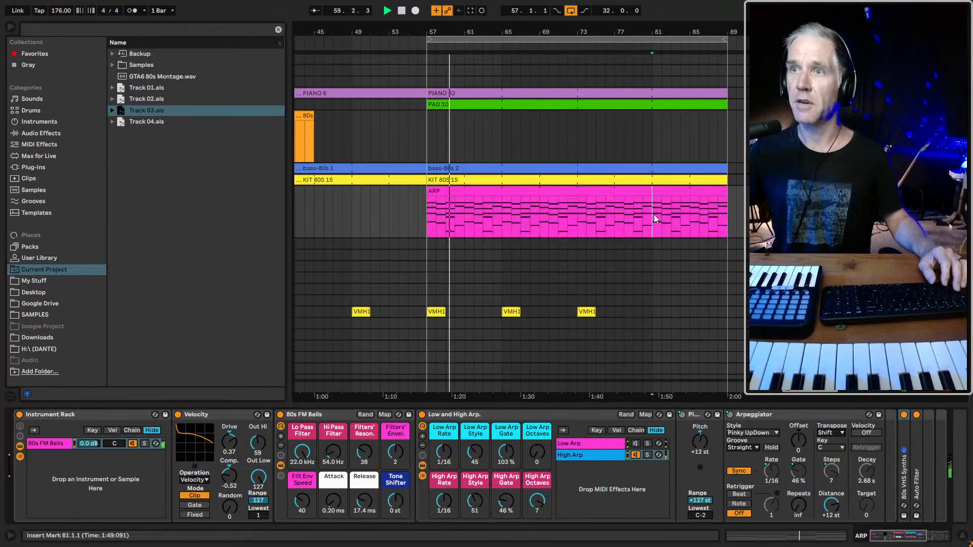
left_click(618, 508)
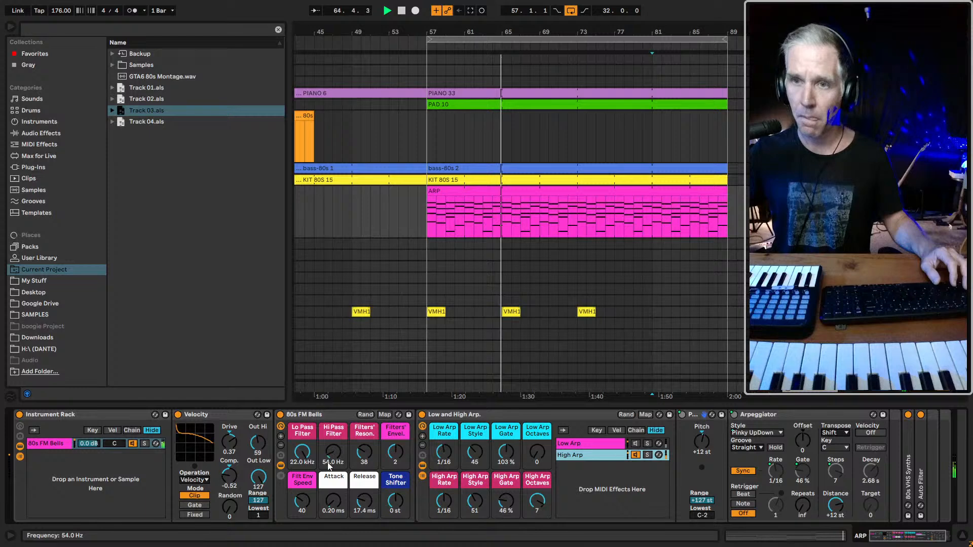
left_click_drag(333, 502, 303, 519)
left_click(305, 511)
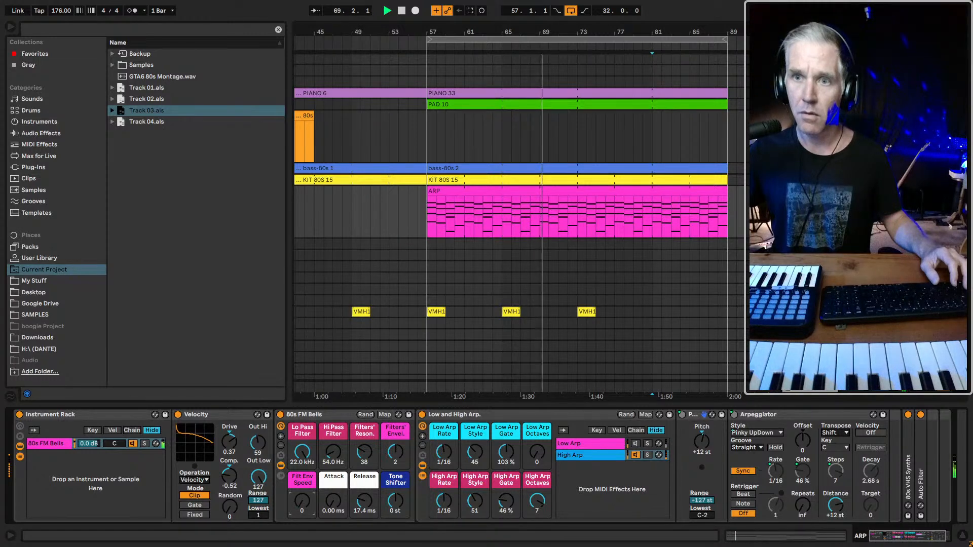
mouse_move(301, 451)
left_mouse_down()
mouse_move(302, 491)
mouse_move(302, 447)
left_mouse_up()
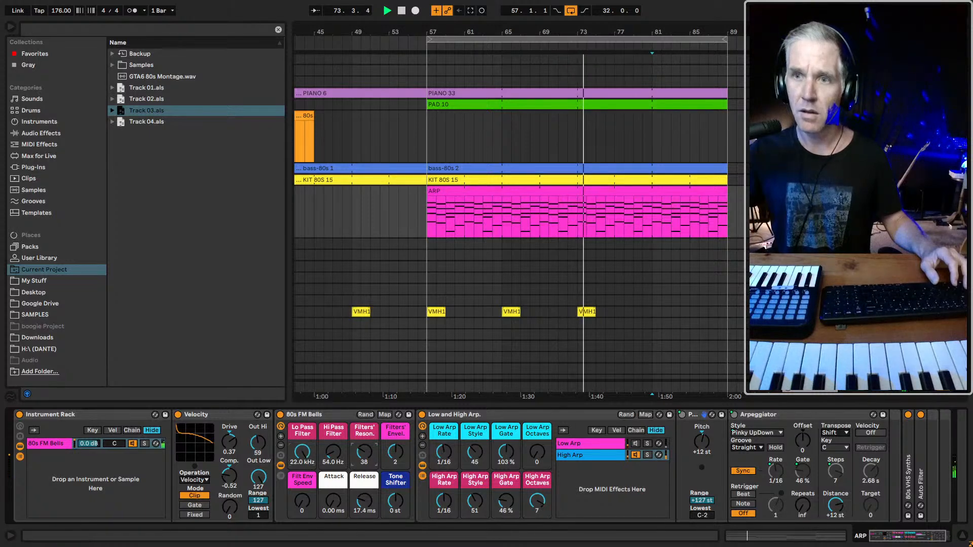
left_click_drag(364, 452, 395, 471)
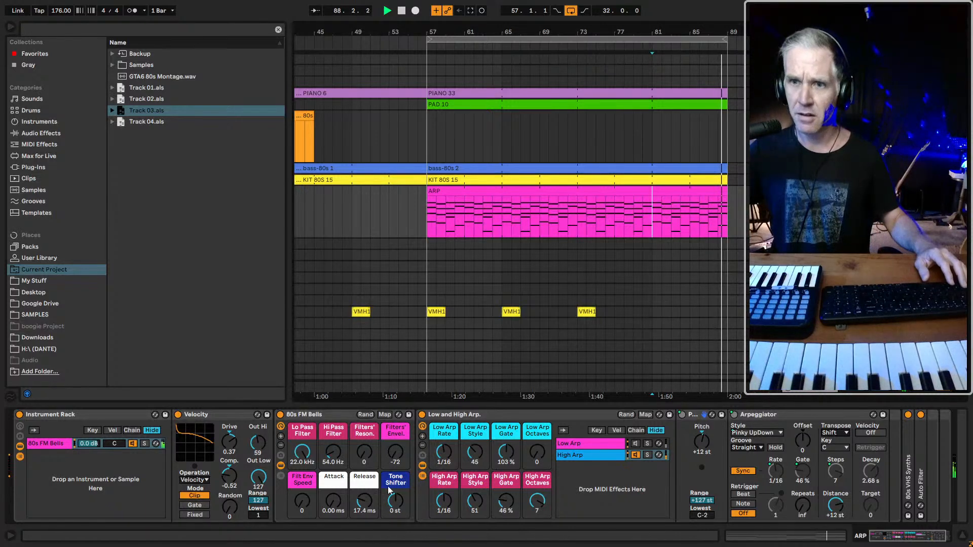
- Activate the Low Arp chain and compare it with and without High Arp, ending with High Arp switched off
right_click(755, 433)
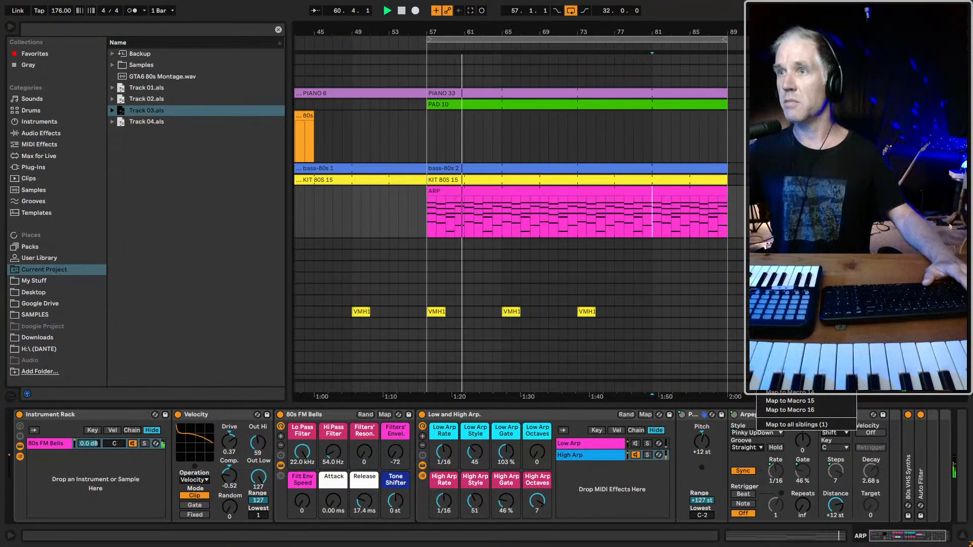
key("Escape")
left_click(594, 455)
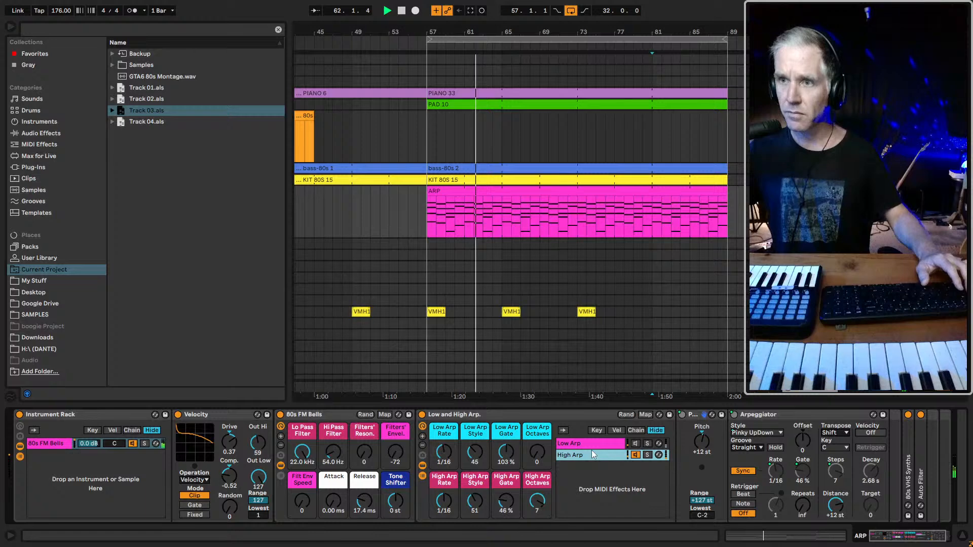
left_click(626, 444)
left_click(638, 457)
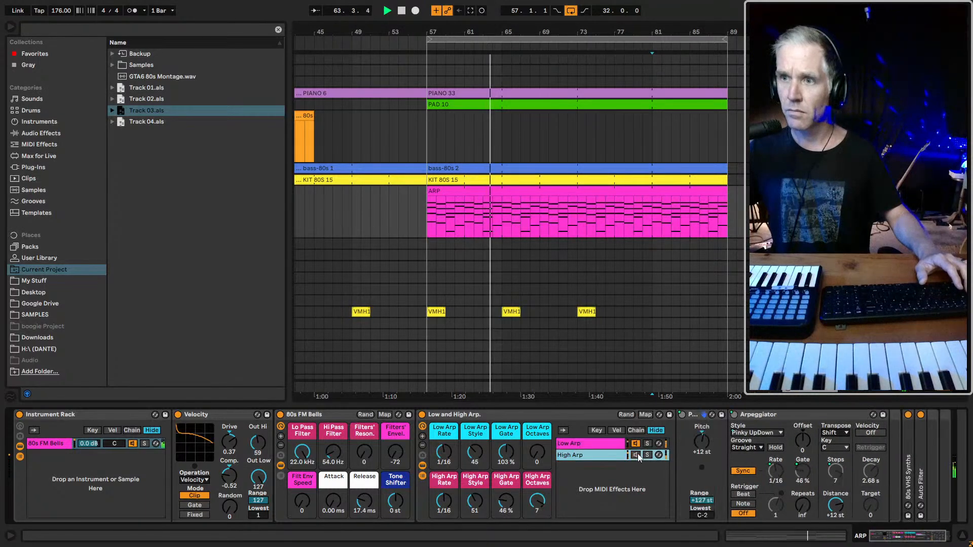
left_click(636, 455)
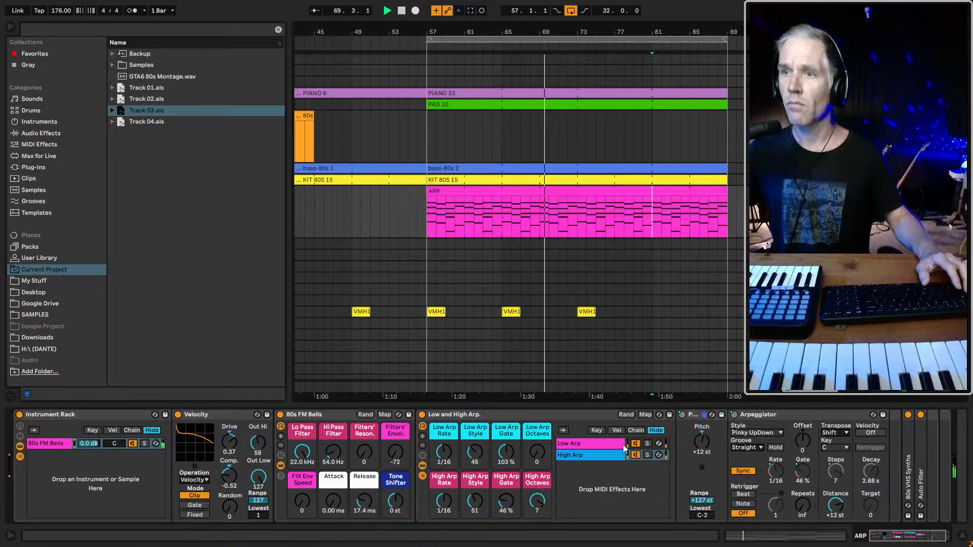
left_click(635, 455)
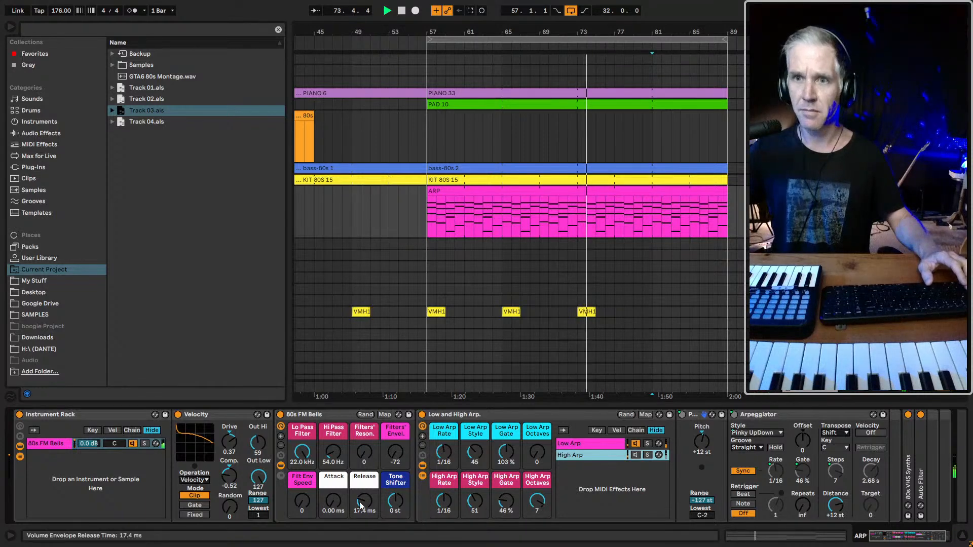
- Set the 80s FM Bells Attack to 0.12 ms and Filt Env Speed to 127, and reactivate the High Arp chain
left_click_drag(333, 502, 302, 468)
left_click(329, 504)
left_click_drag(332, 503, 308, 464)
left_click(613, 457)
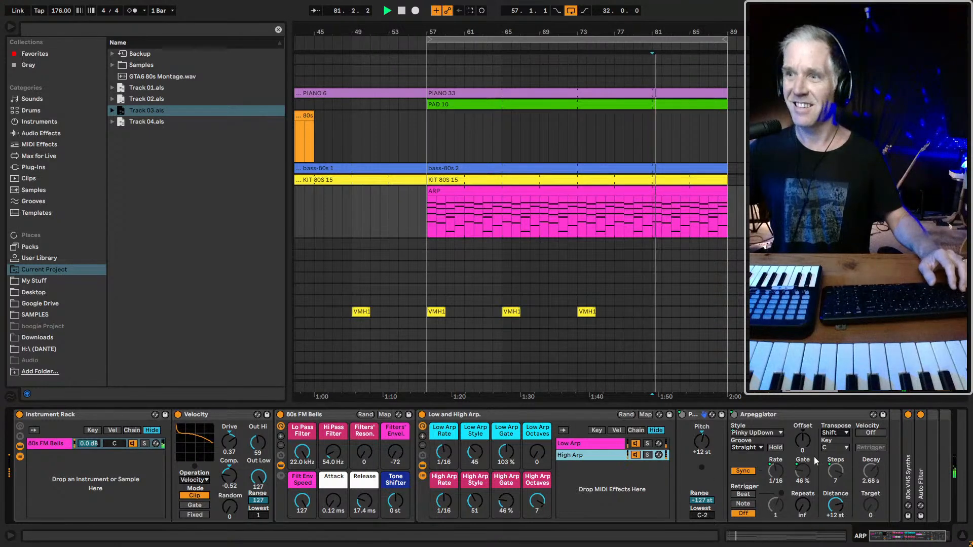
- Try the High Arp Arpeggiator's Beat retrigger and set its Retrigger mode to Note
left_click_drag(801, 505, 802, 525)
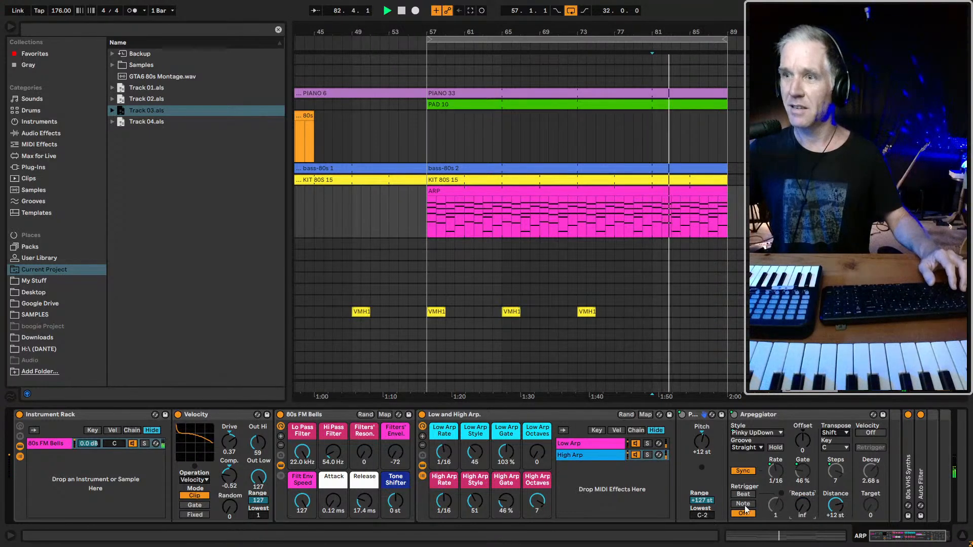
left_click(747, 504)
left_click(747, 494)
left_click(746, 504)
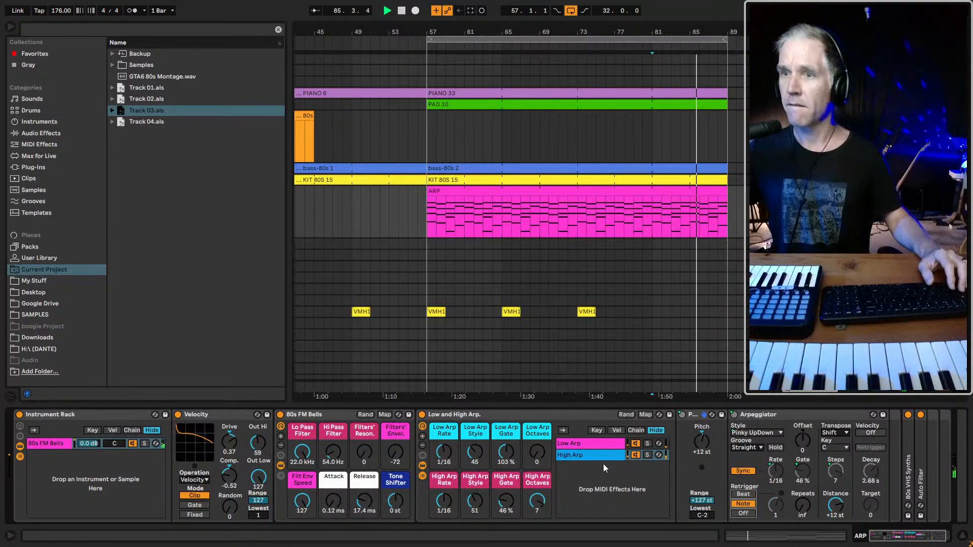
- Set Filt Env Speed to 0, stop playback and show the outer Instrument Rack's macro controls
left_click_drag(306, 503, 306, 544)
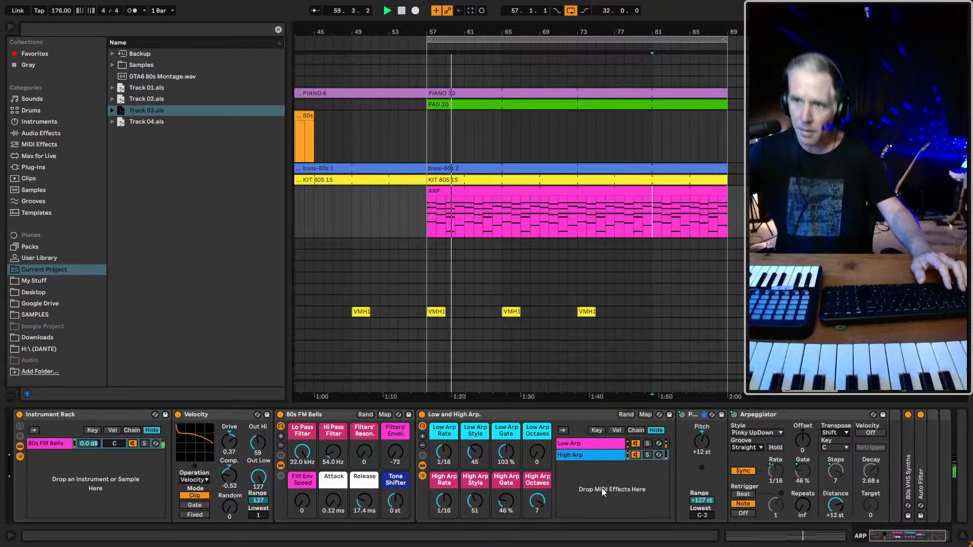
key("space")
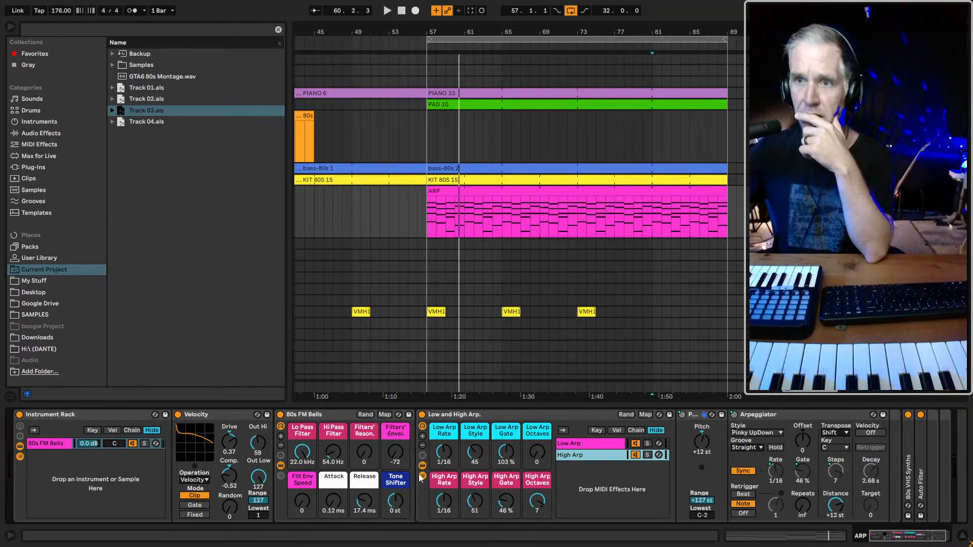
left_click(20, 428)
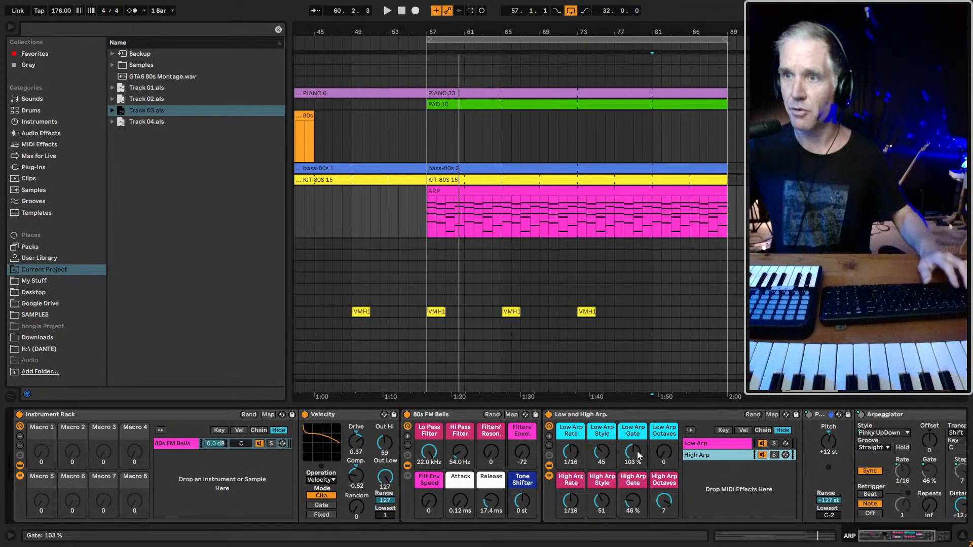
- Try Low Arp Rate 1/24, High Arp Rate 1/3 and High Arp Style 76 while playing the loop
left_click_drag(601, 451, 601, 481)
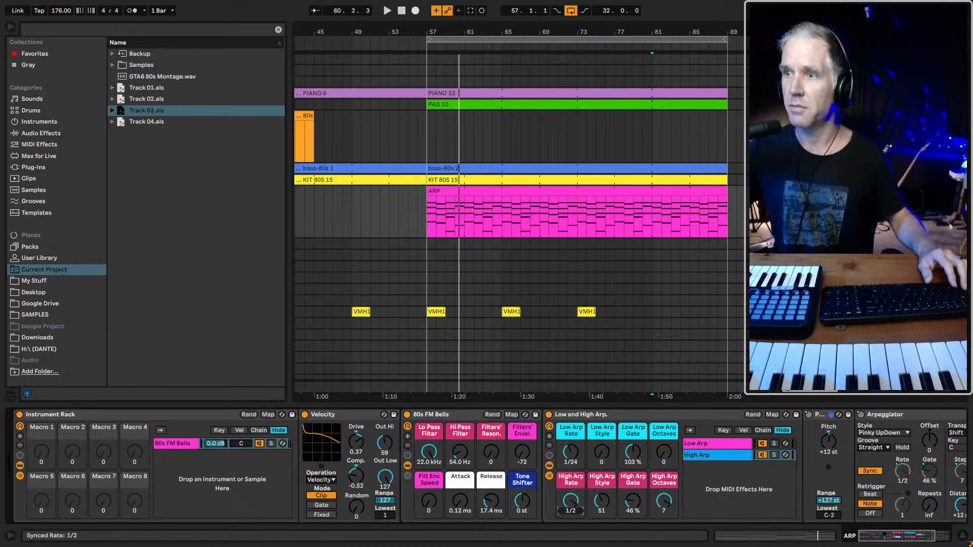
left_click_drag(602, 501, 603, 505)
key("space")
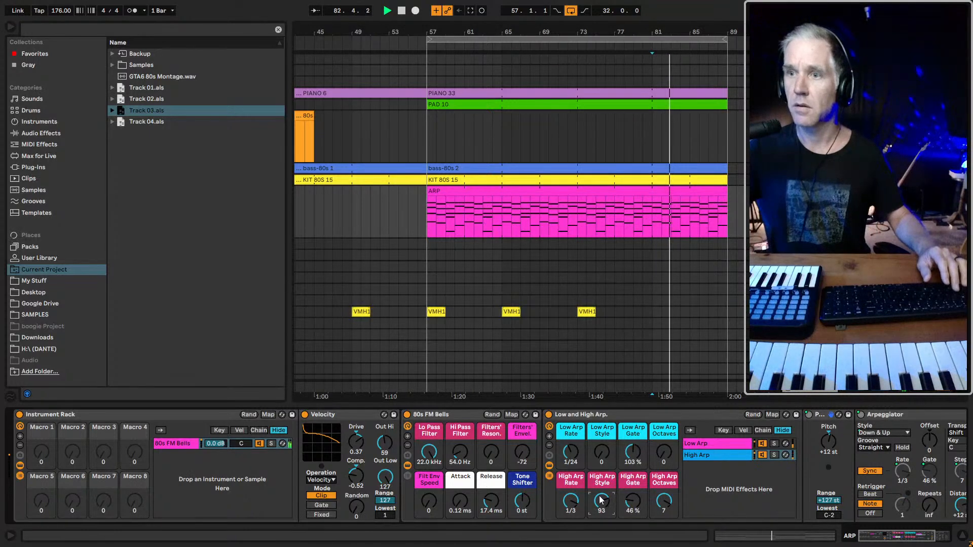
left_click_drag(601, 503, 601, 512)
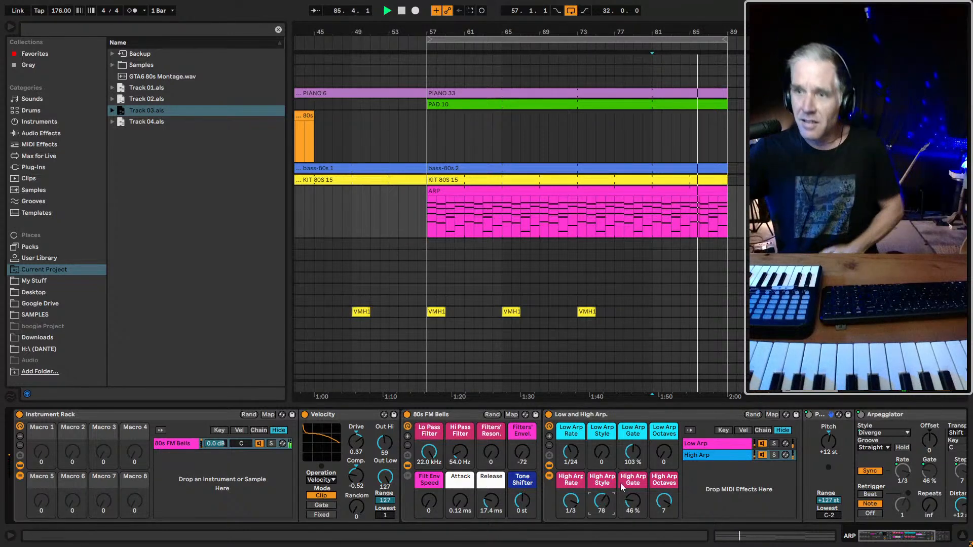
- Set Low Arp Style to 88 and High Arp Style to 85 in the Low and High Arp. rack
left_click(599, 458)
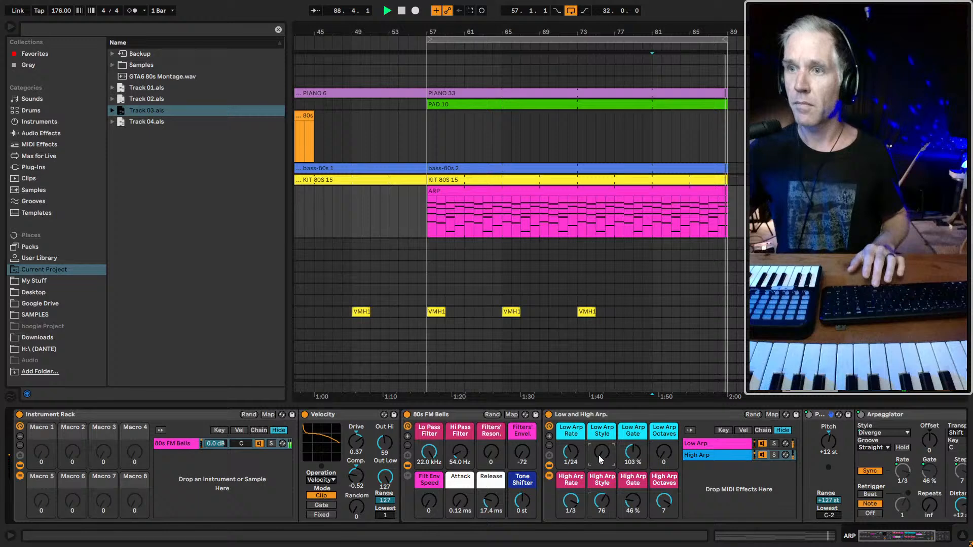
scroll(609, 459, "up", 3)
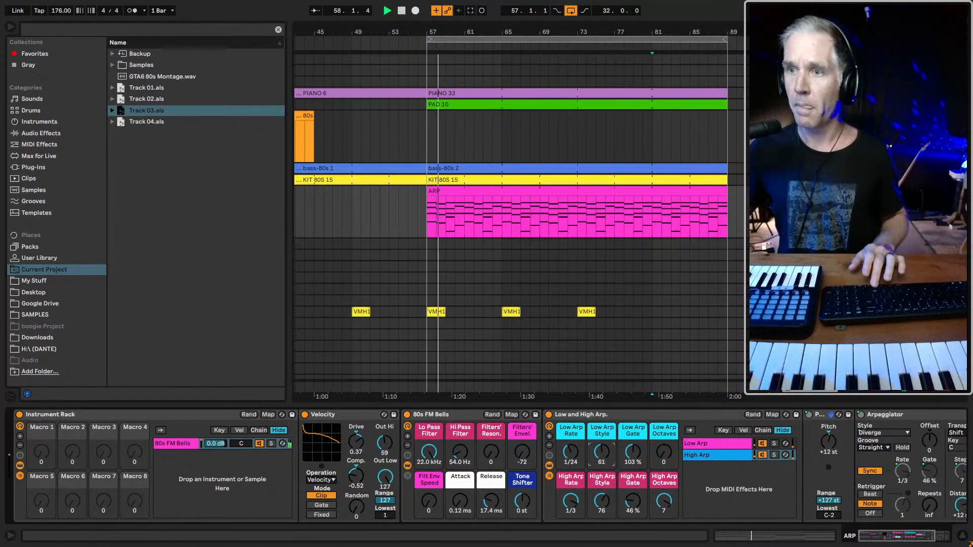
left_click_drag(601, 452, 601, 438)
left_click_drag(605, 497, 606, 491)
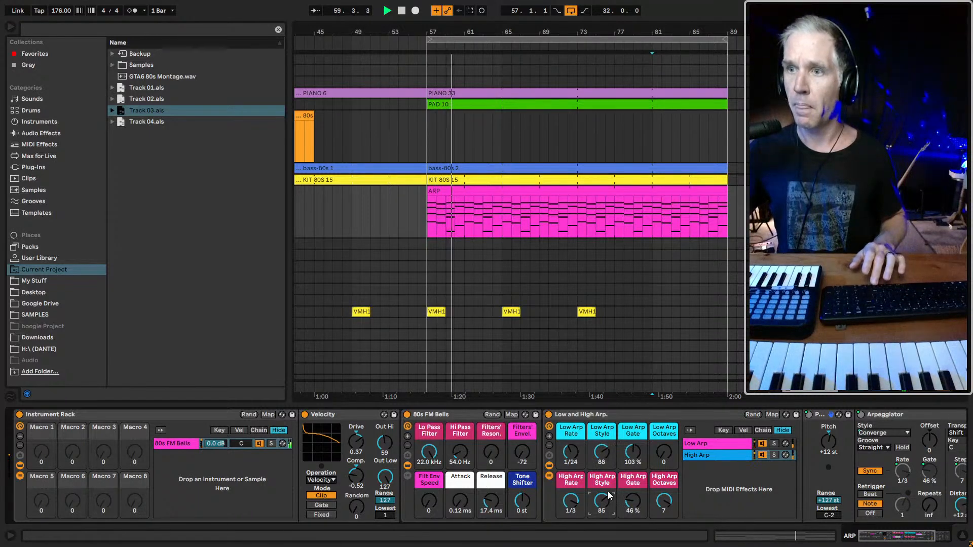
- Try slower Low and High Arp rates such as 1/12, and set both Rate macros to 1/16
mouse_move(571, 461)
left_mouse_down()
mouse_move(572, 448)
mouse_move(571, 457)
left_mouse_up()
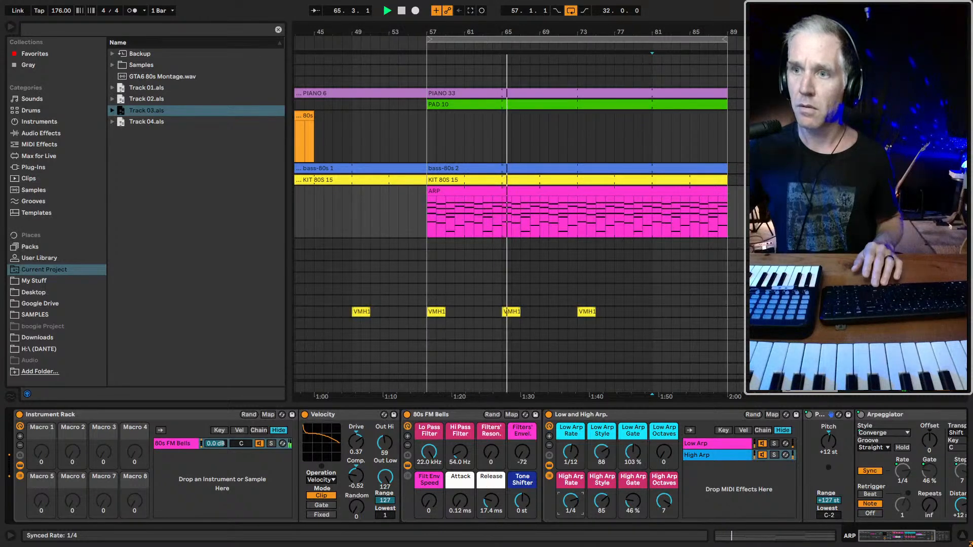
left_click_drag(570, 501, 570, 512)
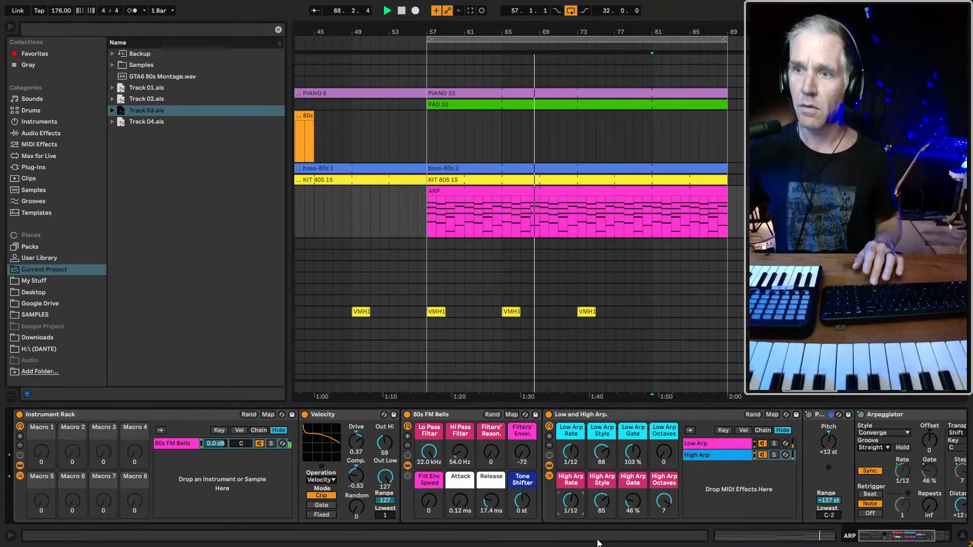
left_click_drag(571, 502, 571, 506)
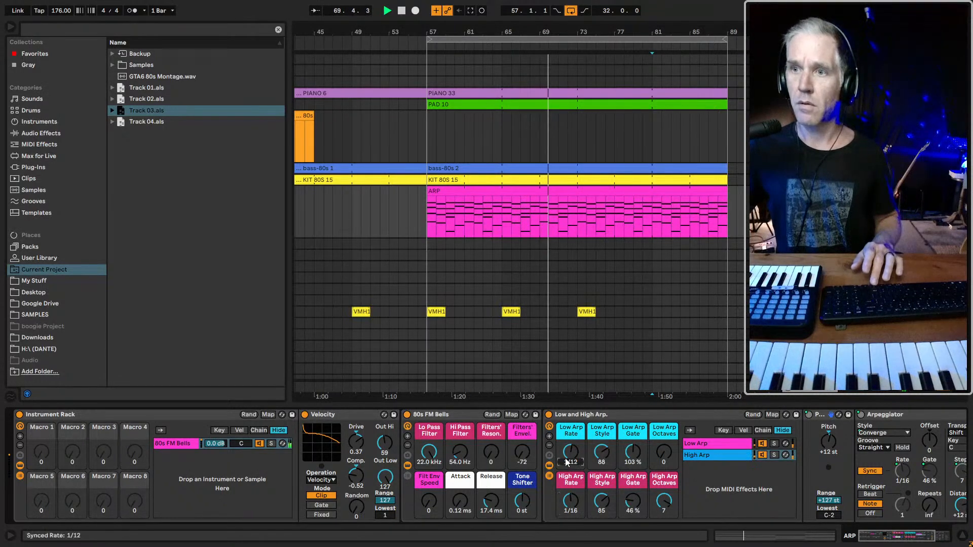
left_click(570, 461)
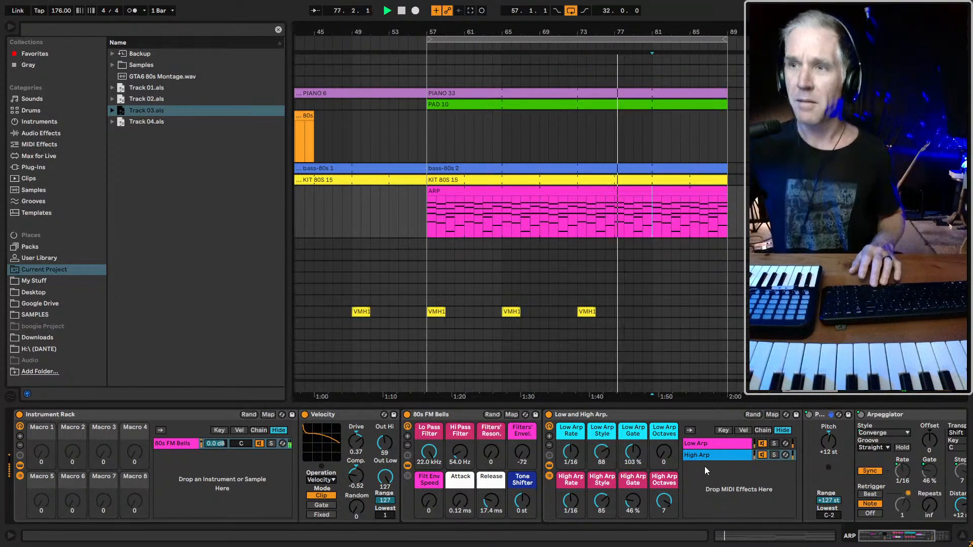
- Show the Low Arp chain's Arpeggiator and select bars 57 to 89 on the ARP track while the loop plays
left_click(763, 447)
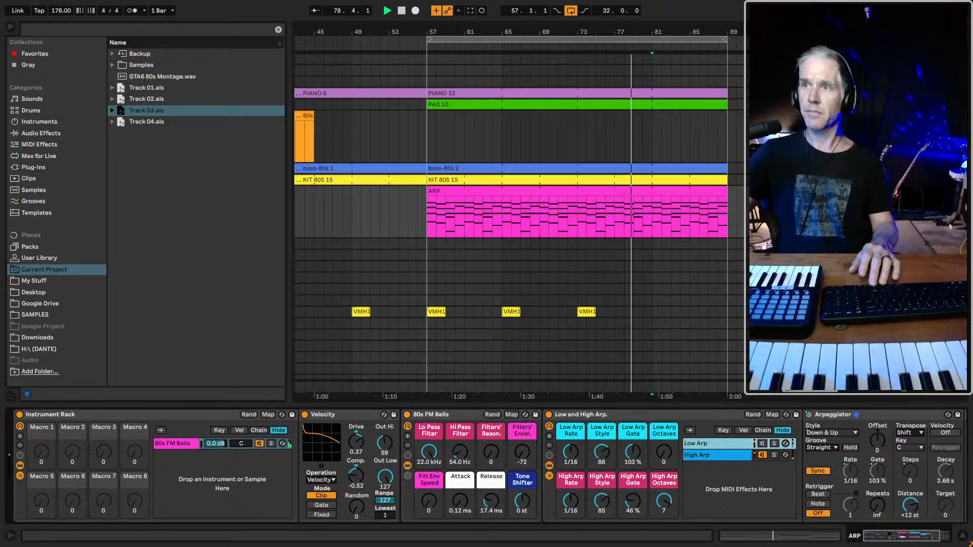
left_click(790, 192)
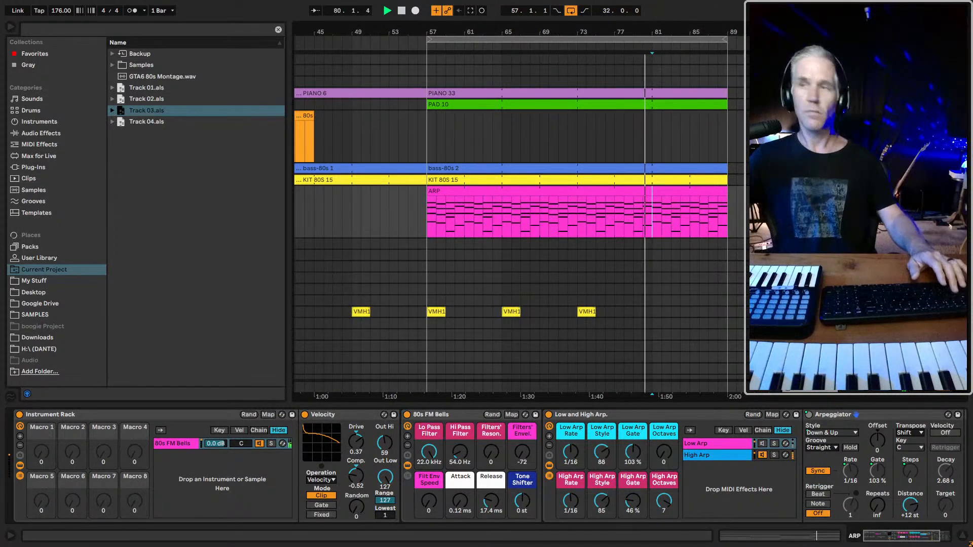
left_click(478, 188)
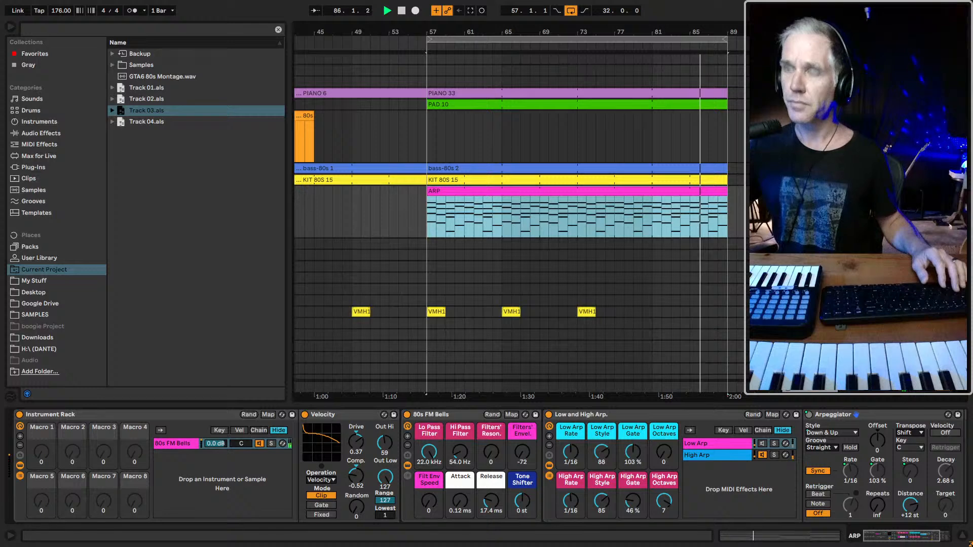
left_click(919, 197)
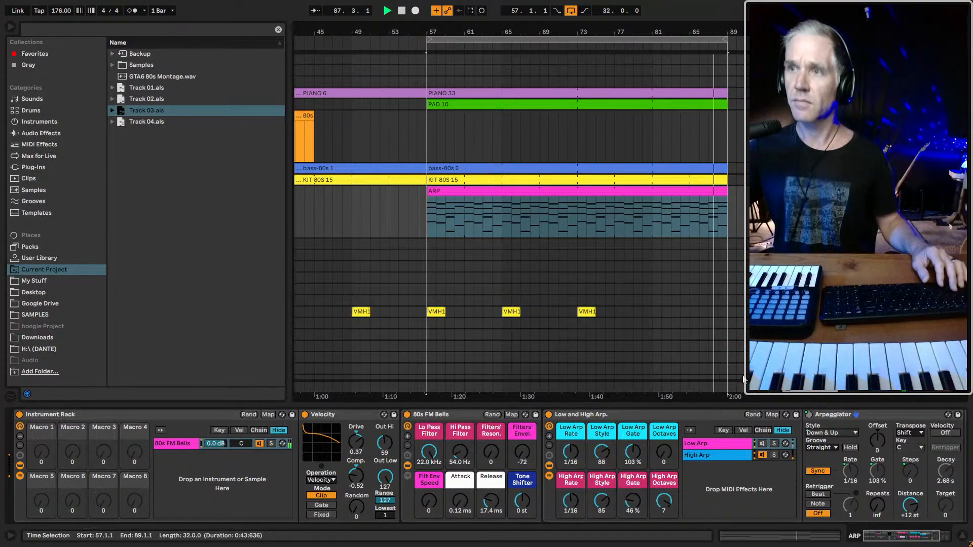
- Save the set and stop playback
left_click(716, 479)
key("ctrl+s")
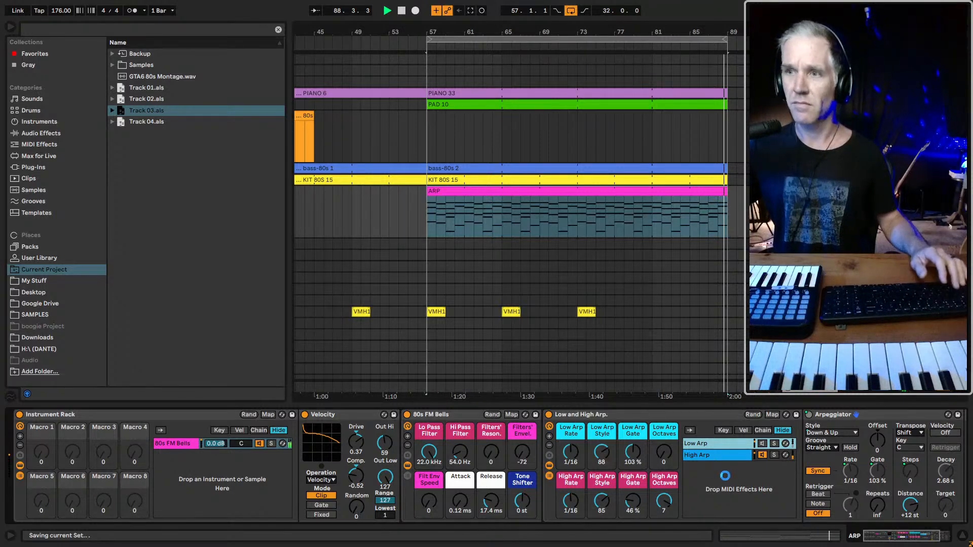
key("space")
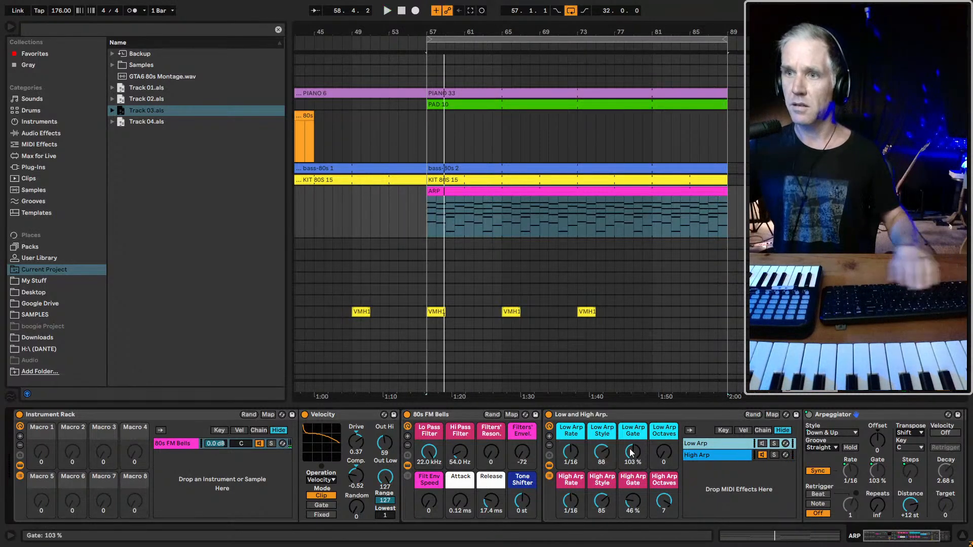
- Set Low Arp Style to 65 and High Arp Style to 41 during playback, and show the High Arp chain's devices
left_click_drag(601, 501, 603, 525)
key("space")
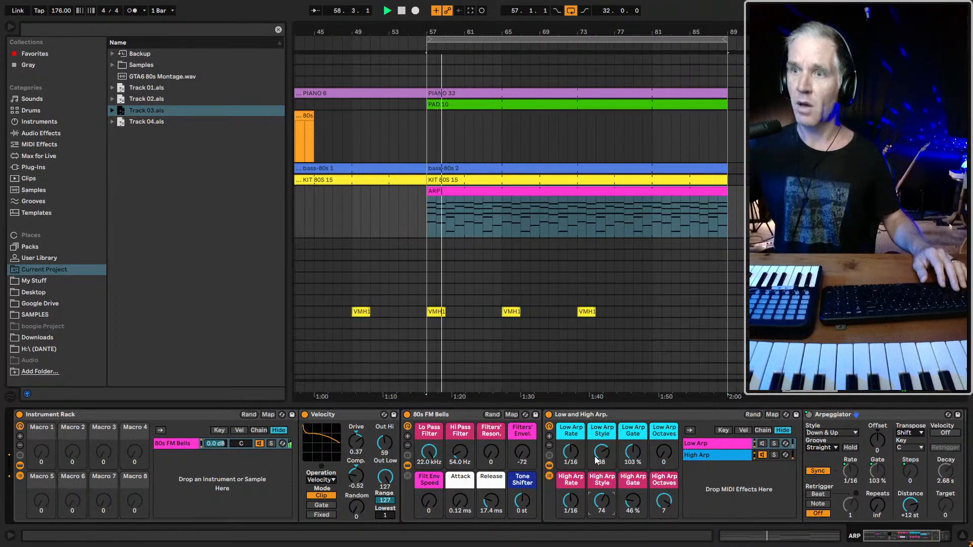
left_click_drag(600, 456, 584, 516)
left_click(699, 454)
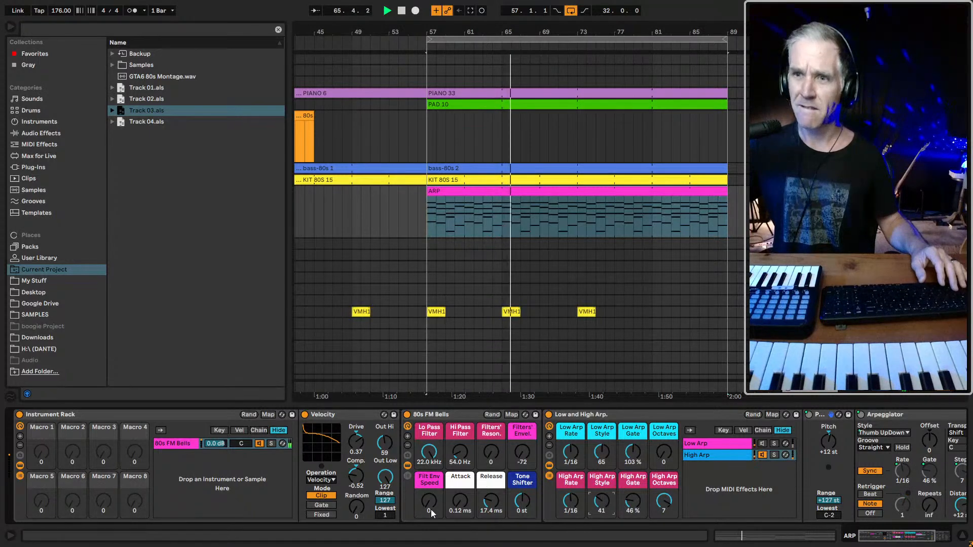
- Set the 80s FM Bells macros to Release 1.00 ms, Tone Shifter +35 st, Attack 0.00 ms and Filters' Reson. 52
left_click_drag(491, 502, 517, 467)
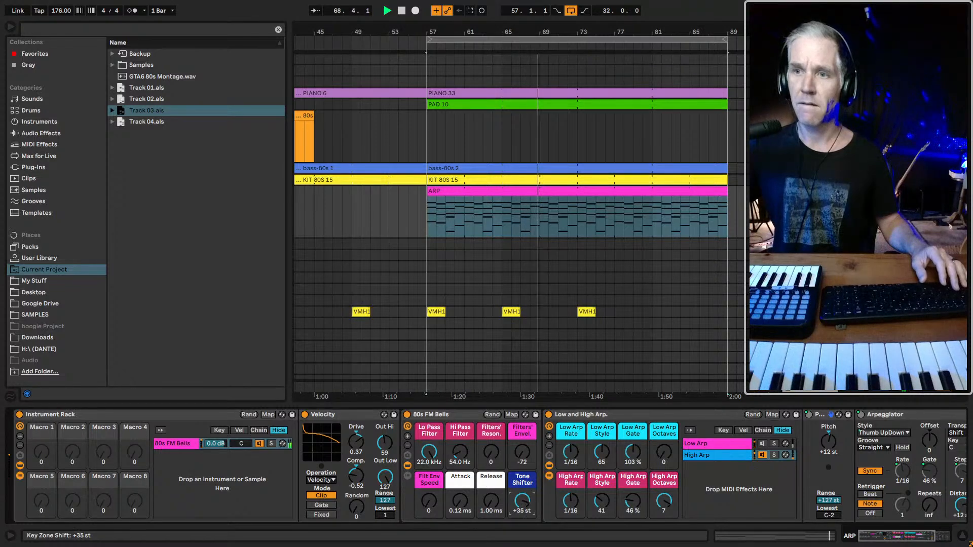
left_click_drag(429, 503, 463, 524)
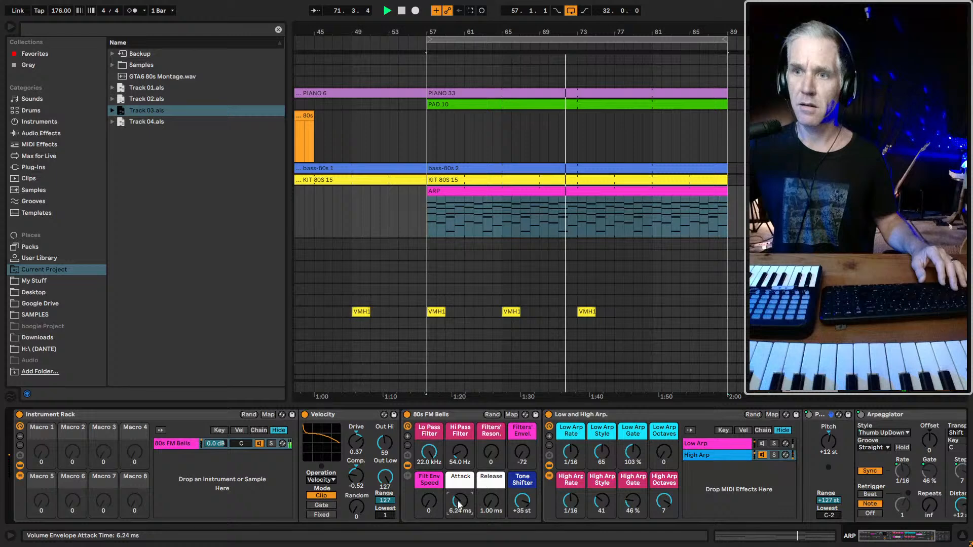
left_click_drag(491, 453, 491, 428)
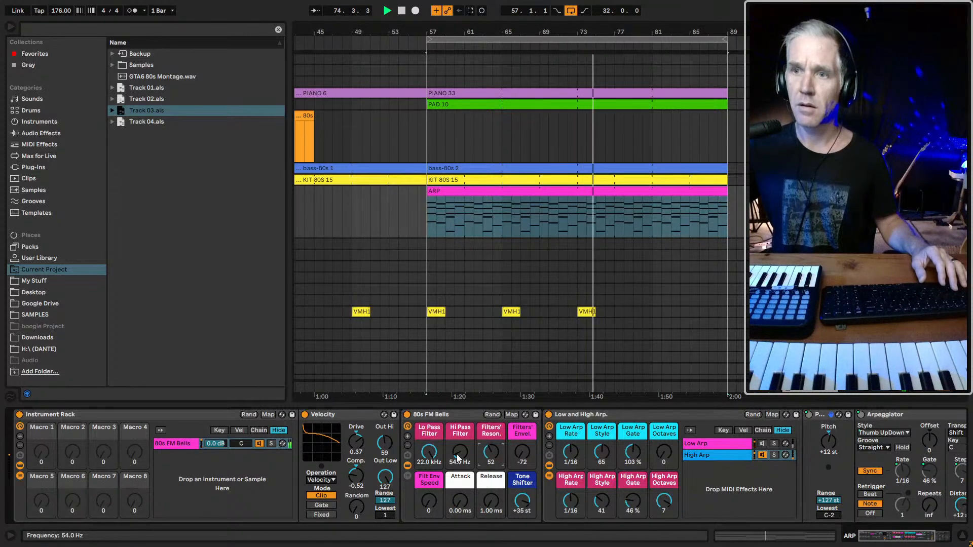
- Set the High Arp Arpeggiator's Distance to 0 st, then stop playback and save the set
scroll(678, 510, "right", 3)
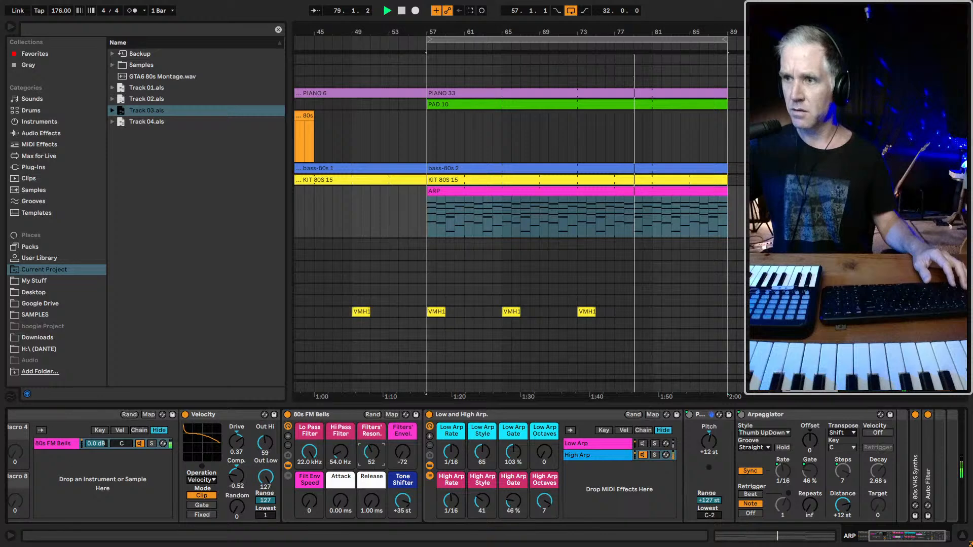
left_click(844, 509)
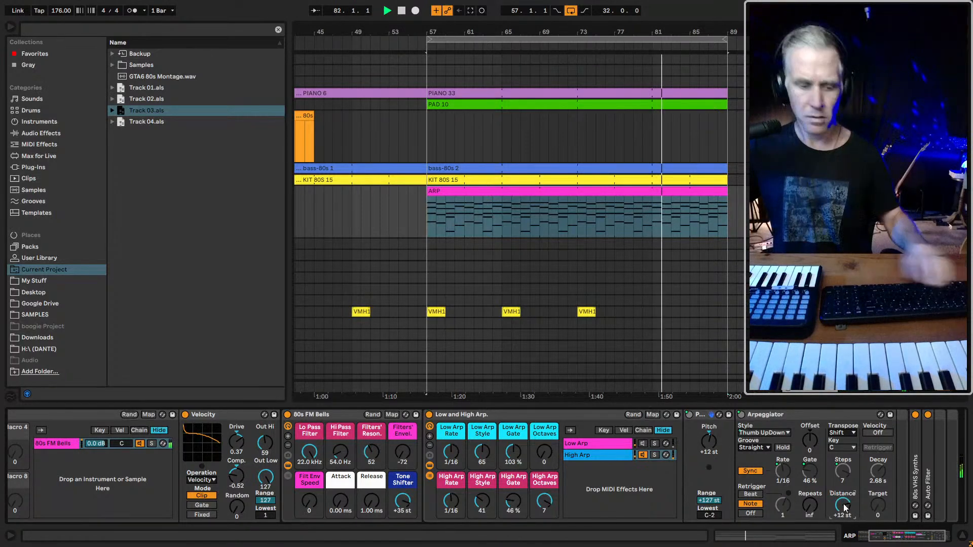
type("0")
key("Return")
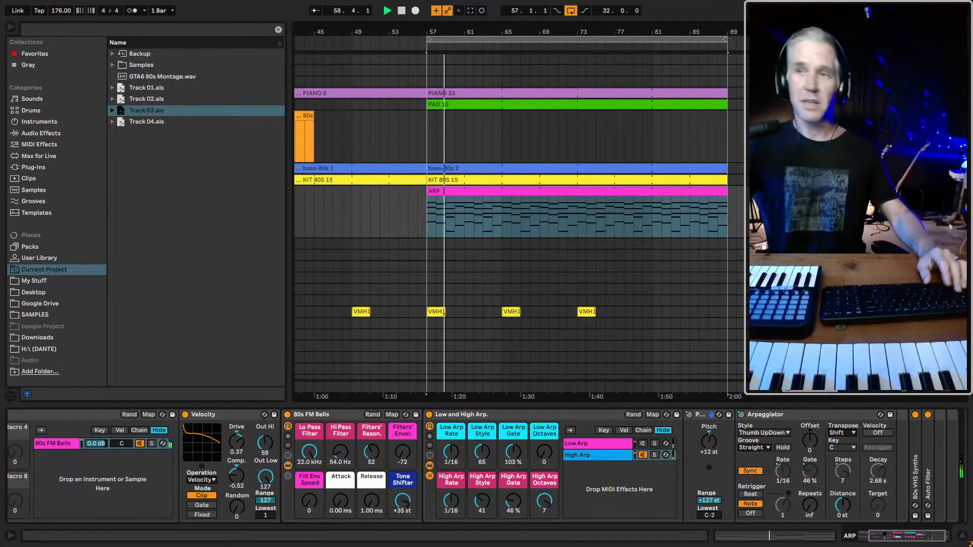
key("space")
key("ctrl+s")
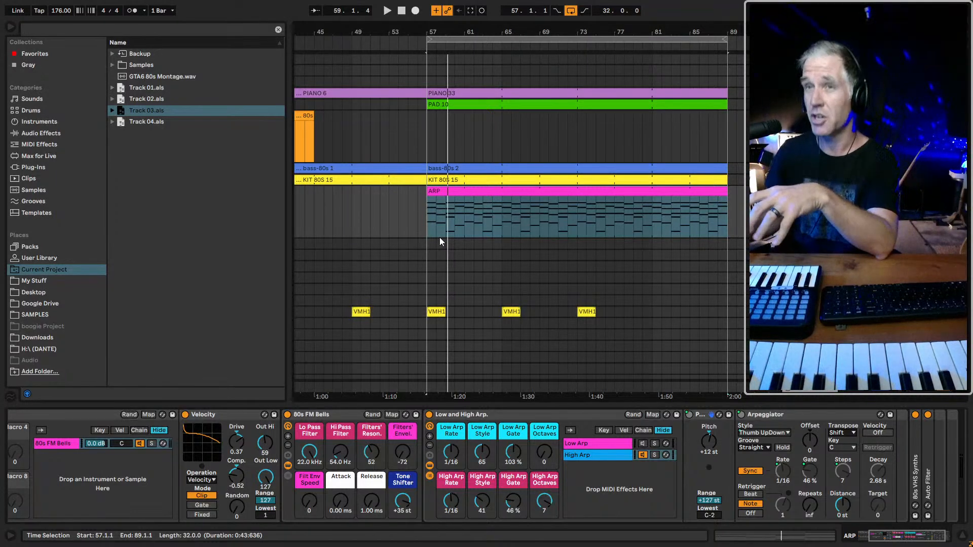
- Play the ARP part briefly from bar 57 with the Low and High Arp. rack selected
left_click(425, 233)
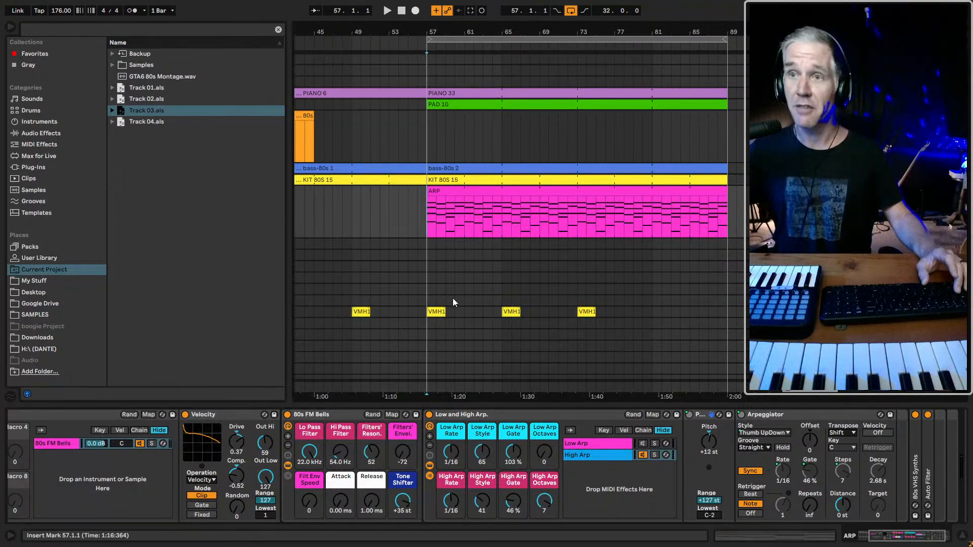
left_click(427, 277)
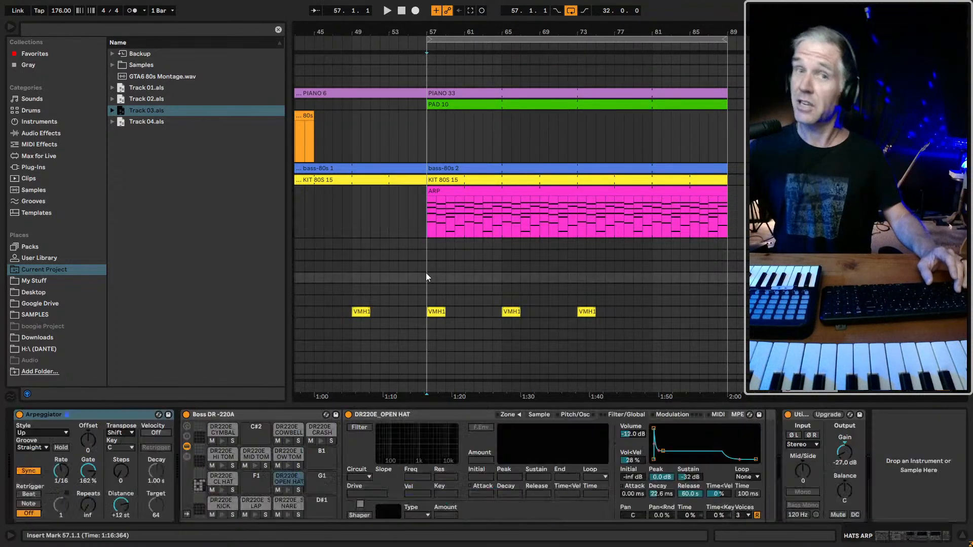
left_click(424, 229)
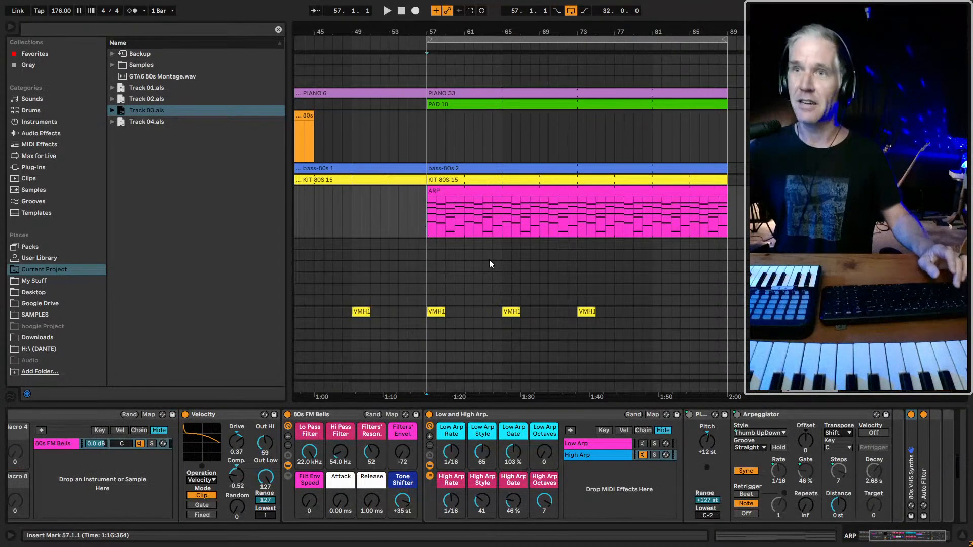
left_click(521, 421)
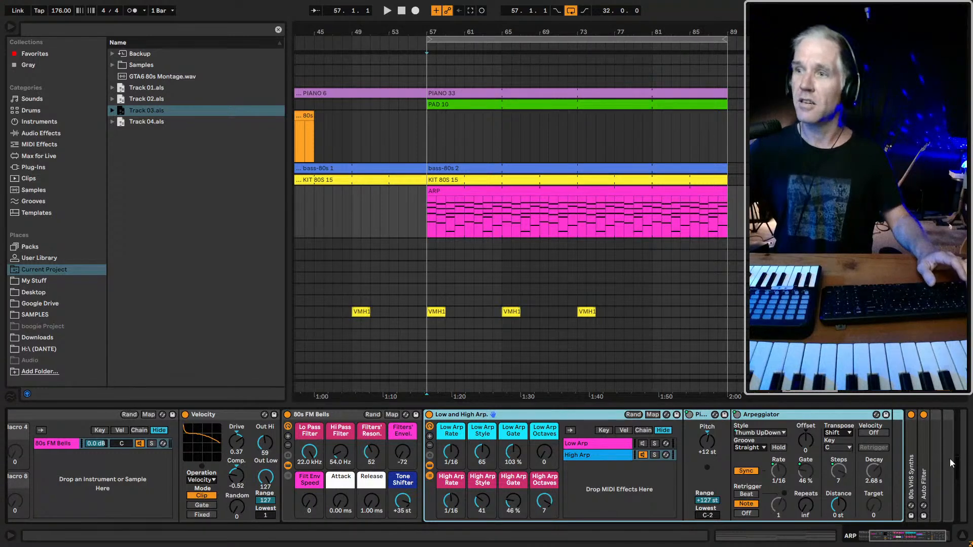
left_click(920, 469)
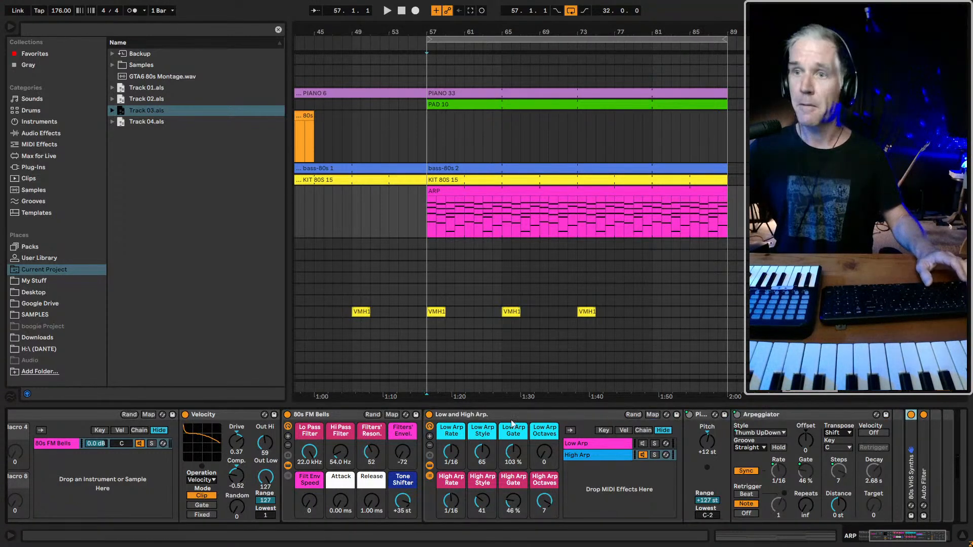
left_click(451, 415)
key("space")
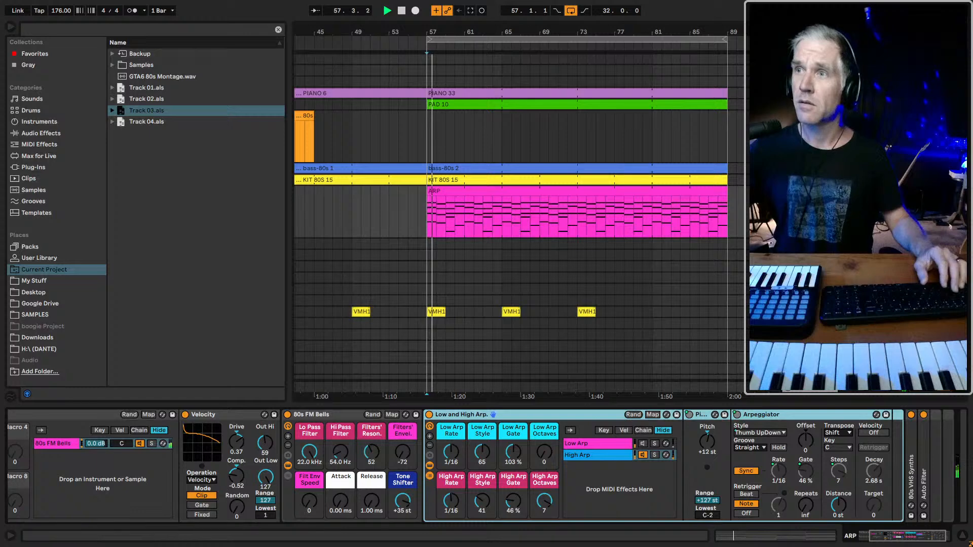
key("space")
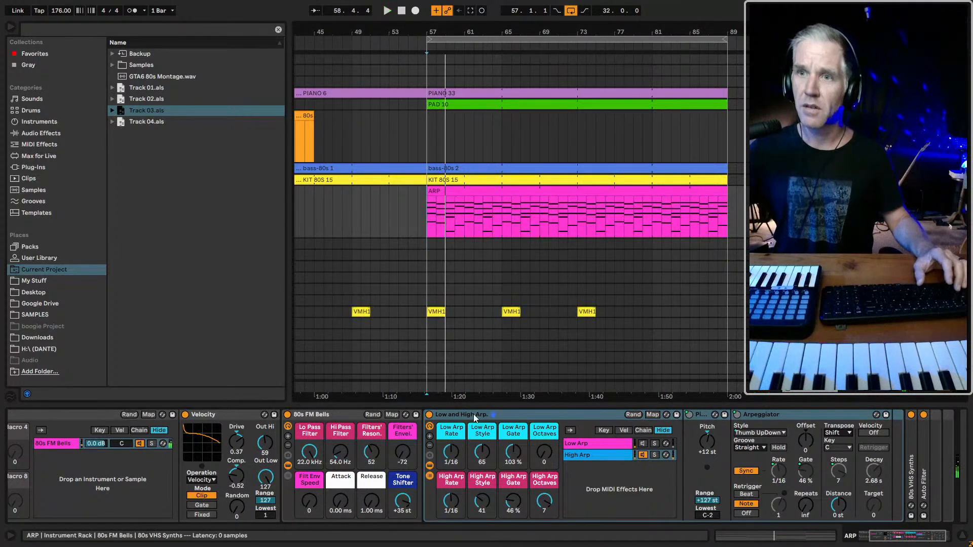
- Fold the Low and High Arp. rack and the 80s FM Bells rack on the ARP track
scroll(474, 414, "up", 3)
left_click(473, 413)
scroll(446, 414, "down", 2)
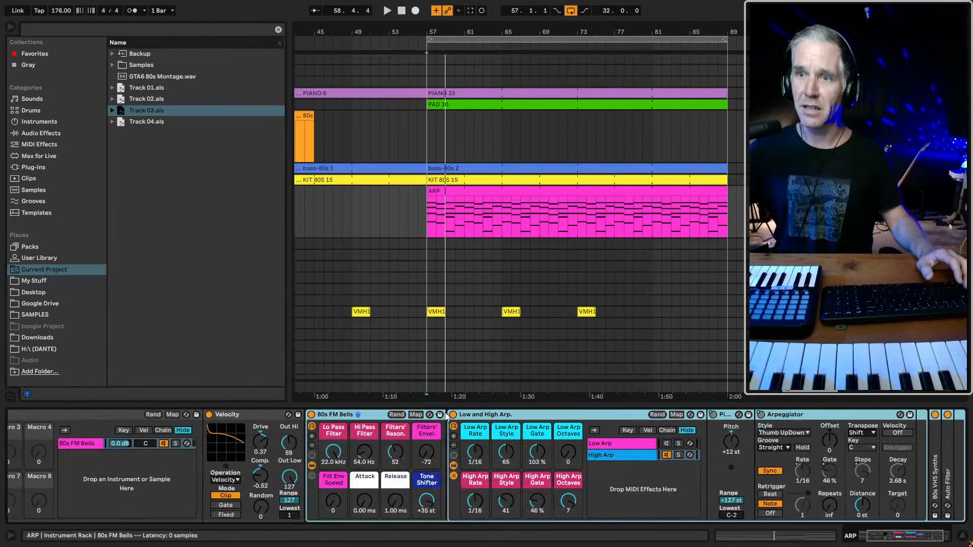
double_click(466, 415)
double_click(360, 416)
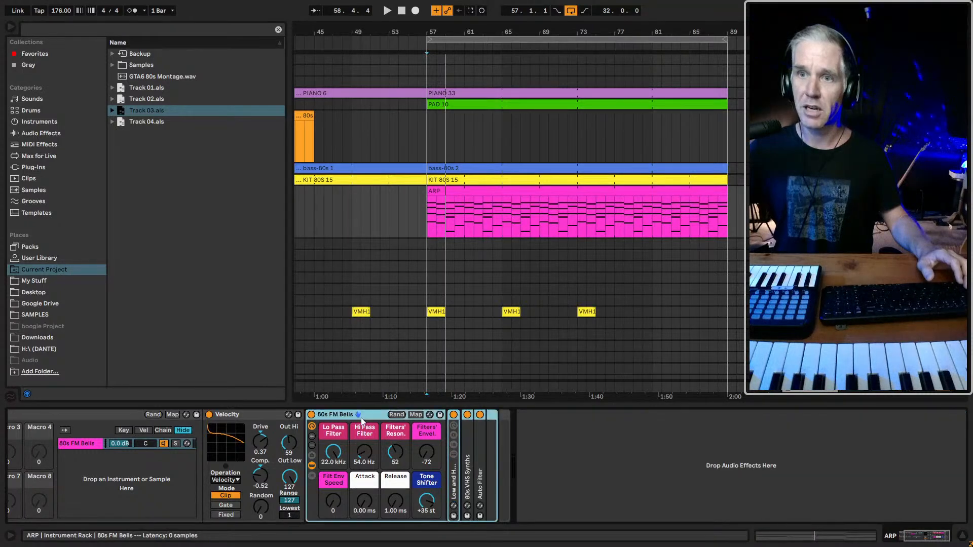
scroll(312, 480, "up", 3)
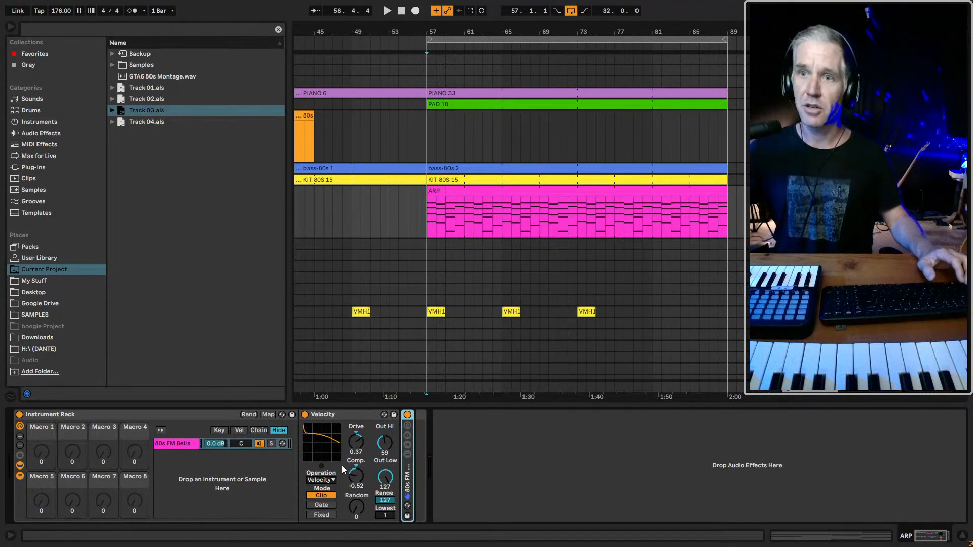
- Switch off the ARP track's Instrument Rack, group it into a new enclosing rack and unfold the inner rack
double_click(181, 417)
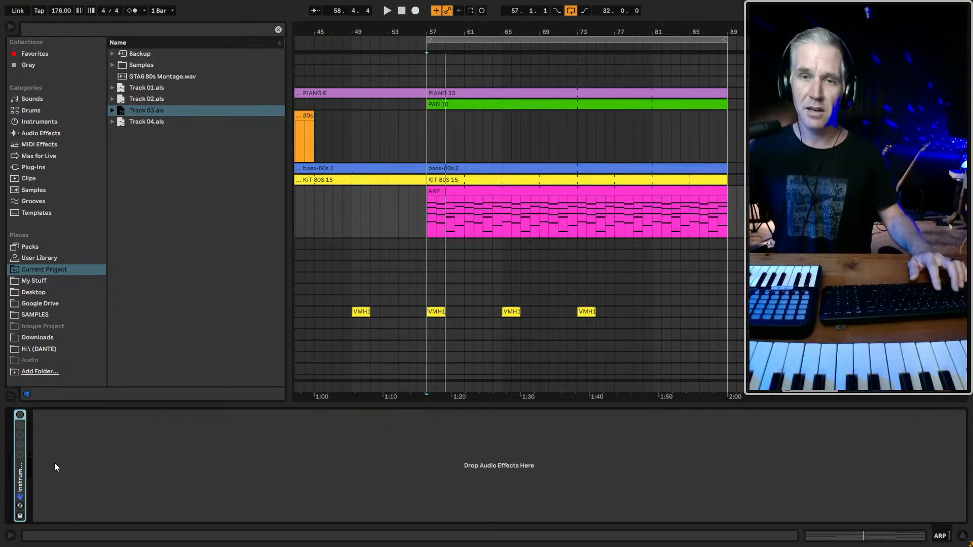
key("ctrl+g")
double_click(33, 477)
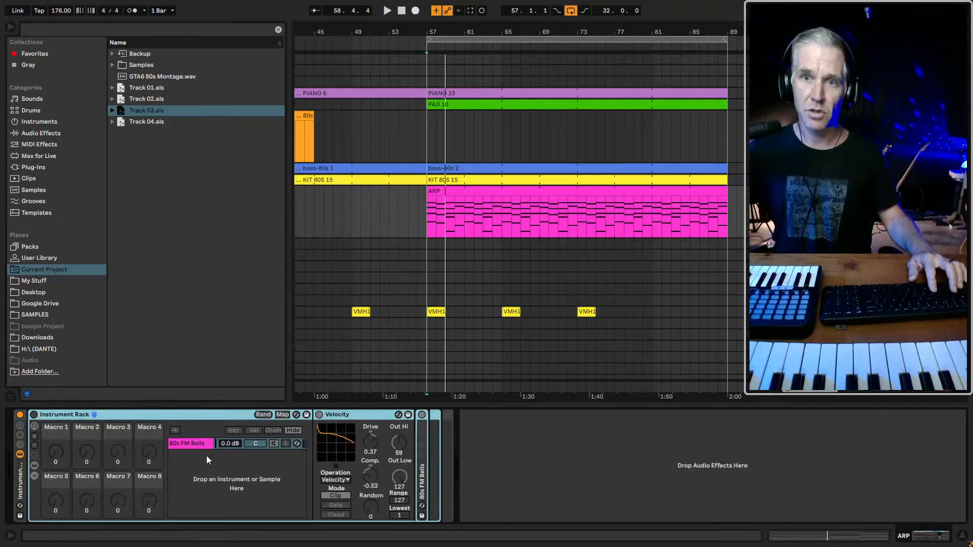
- Search all browser results for SAMPLE and add Sampler as a new chain below 80s FM Bells in the Instrument Rack
left_click(130, 30)
type("SAMPLE")
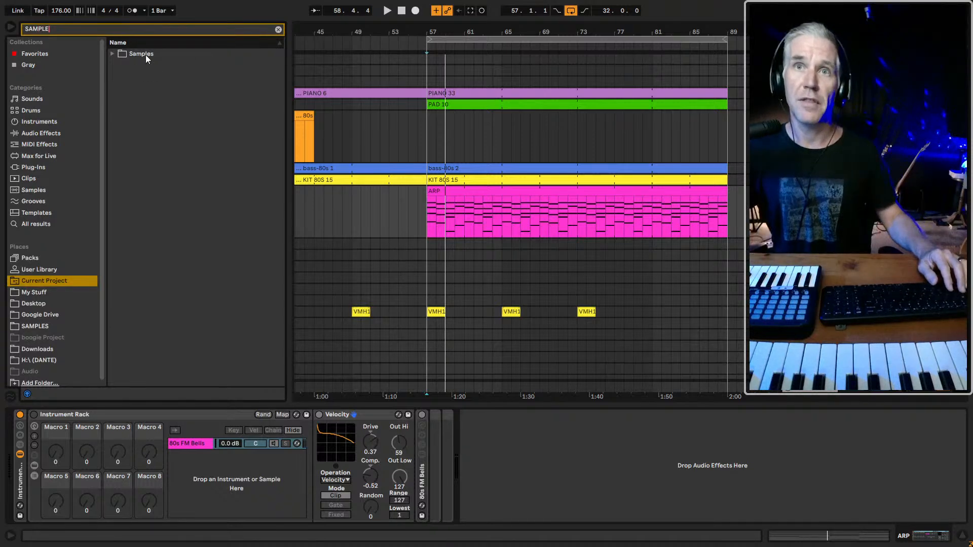
left_click(139, 54)
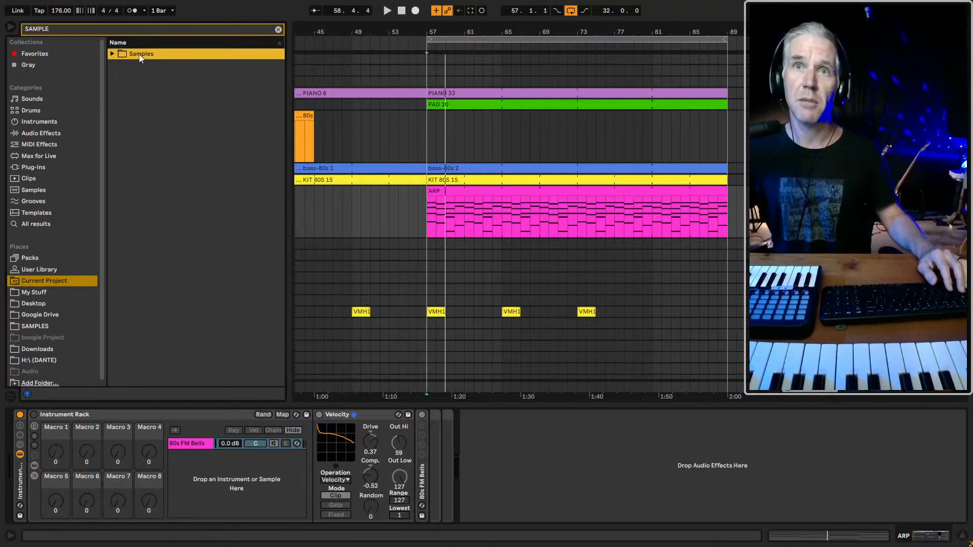
left_click(36, 223)
left_click_drag(134, 76, 227, 494)
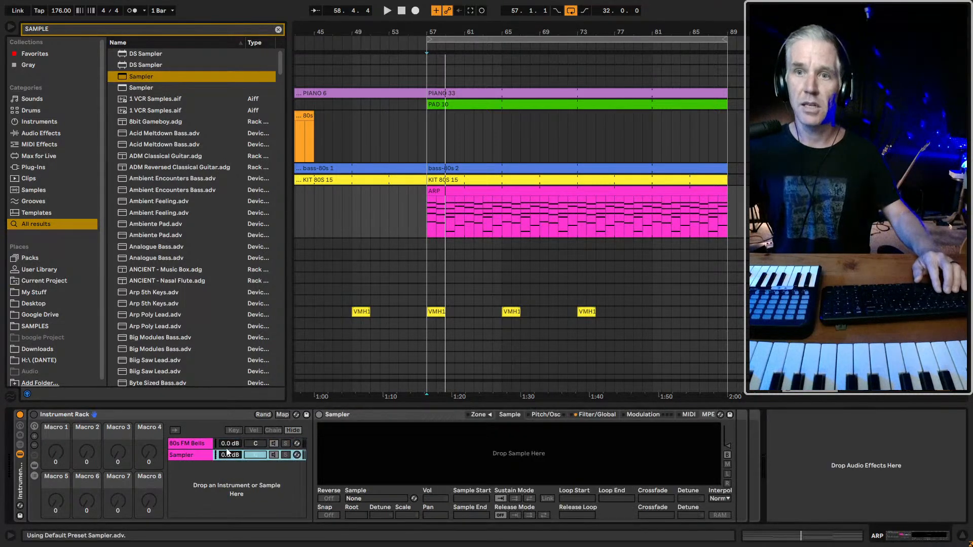
- Search for HARP, add 80s FM Harpsichord.adg as another chain in the Instrument Rack and switch the rack on
left_click(110, 27)
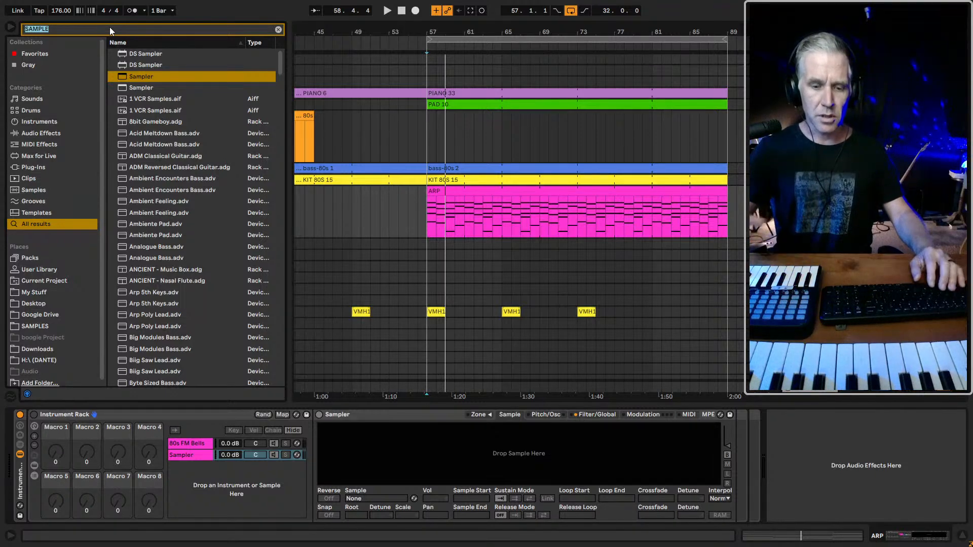
type("HAR")
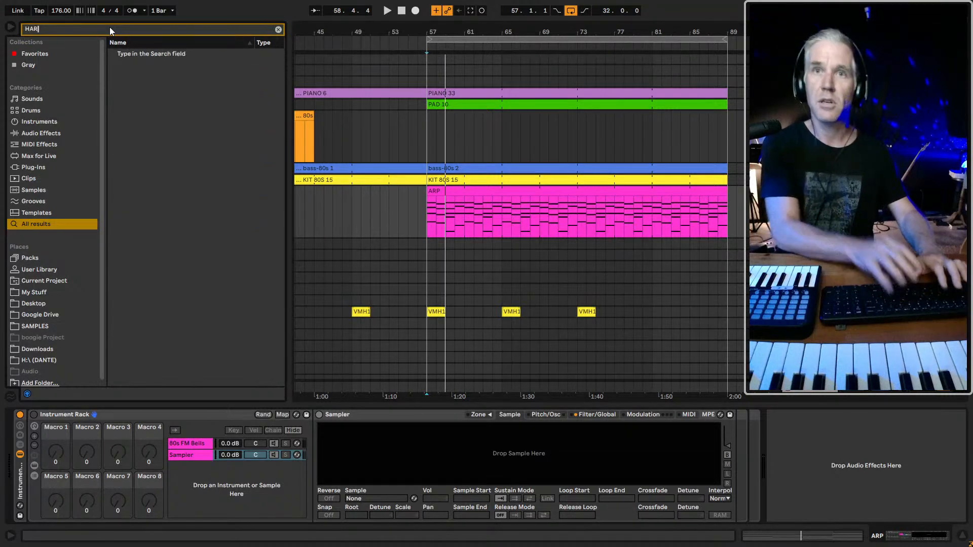
type("P")
left_click(162, 54)
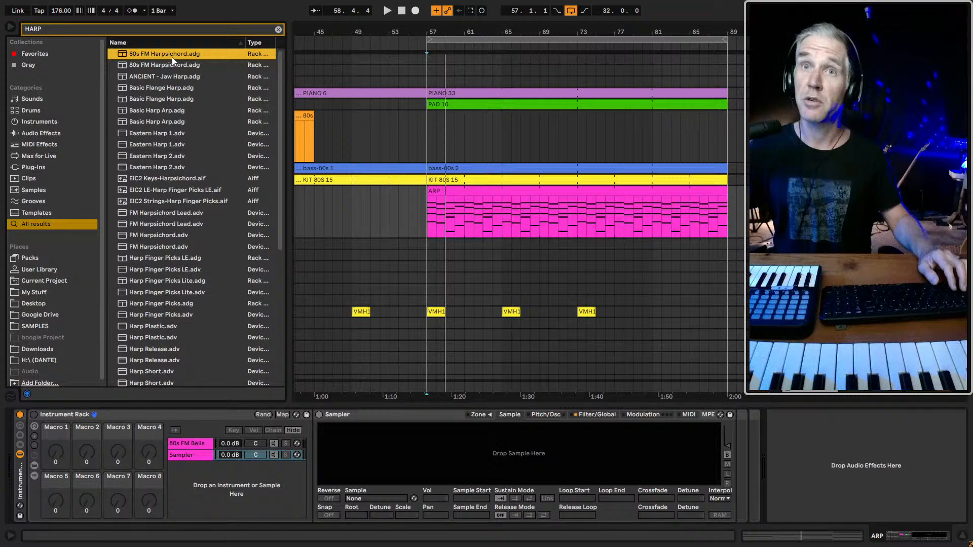
left_click(170, 76)
left_click_drag(168, 52, 197, 480)
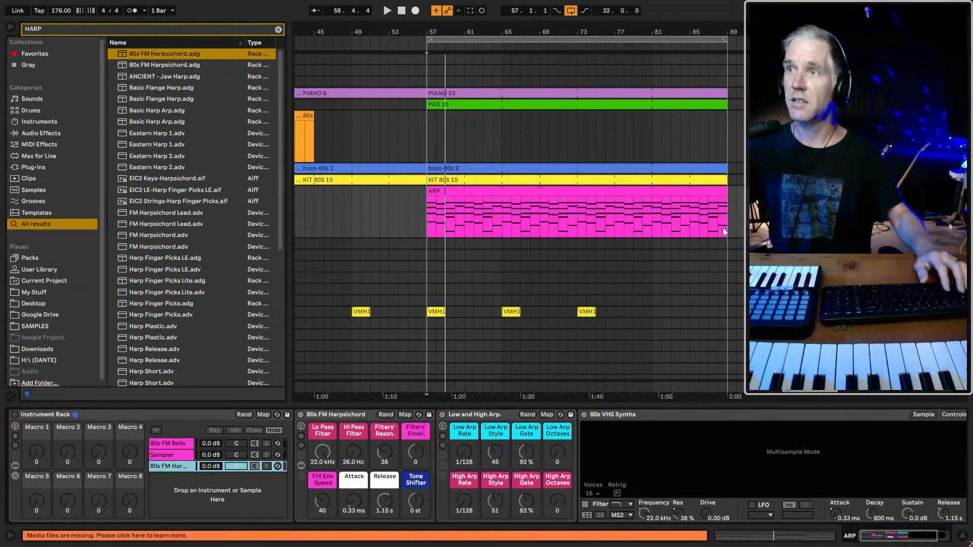
left_click(13, 416)
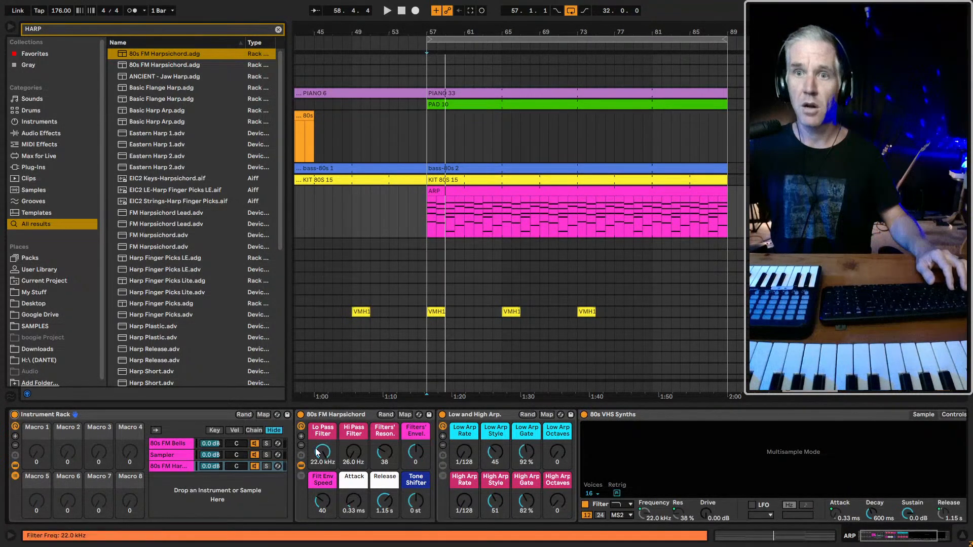
- Unfold the 80s FM Bells rack inside the 80s FM Bells chain and switch off that chain's Velocity device
left_click(261, 445)
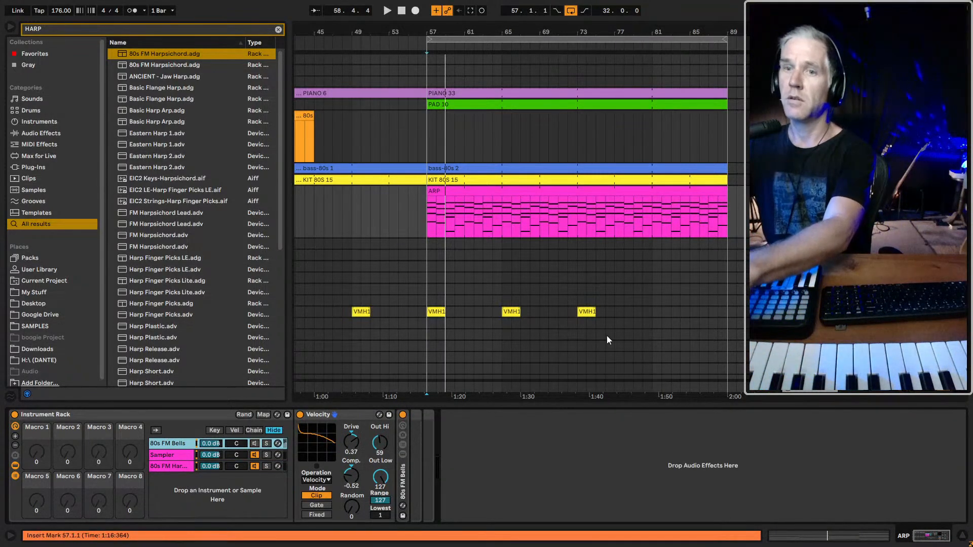
double_click(403, 470)
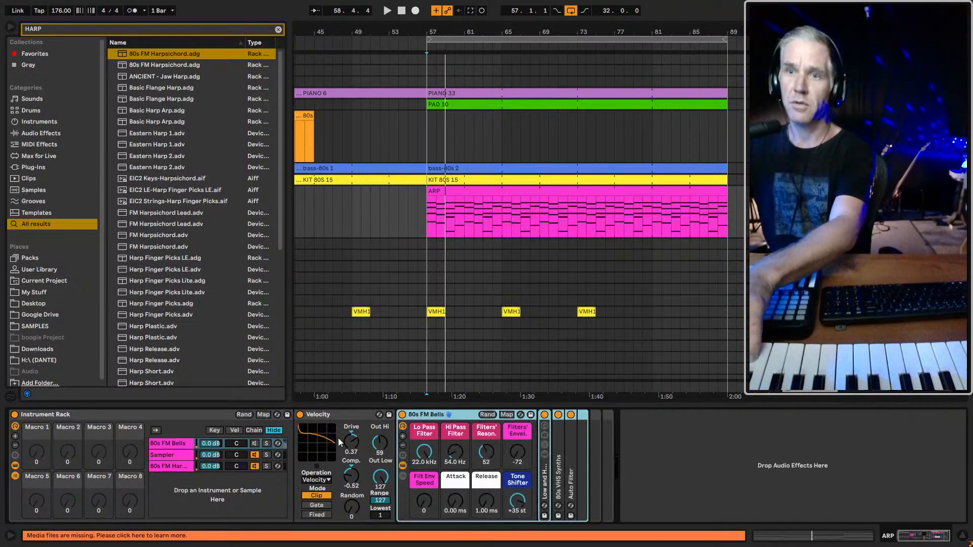
left_click(299, 415)
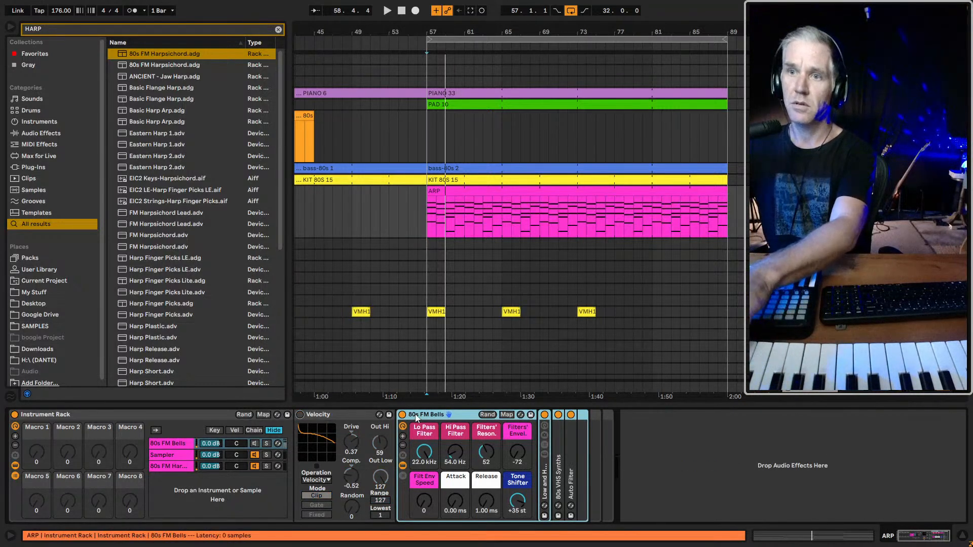
left_click(172, 466)
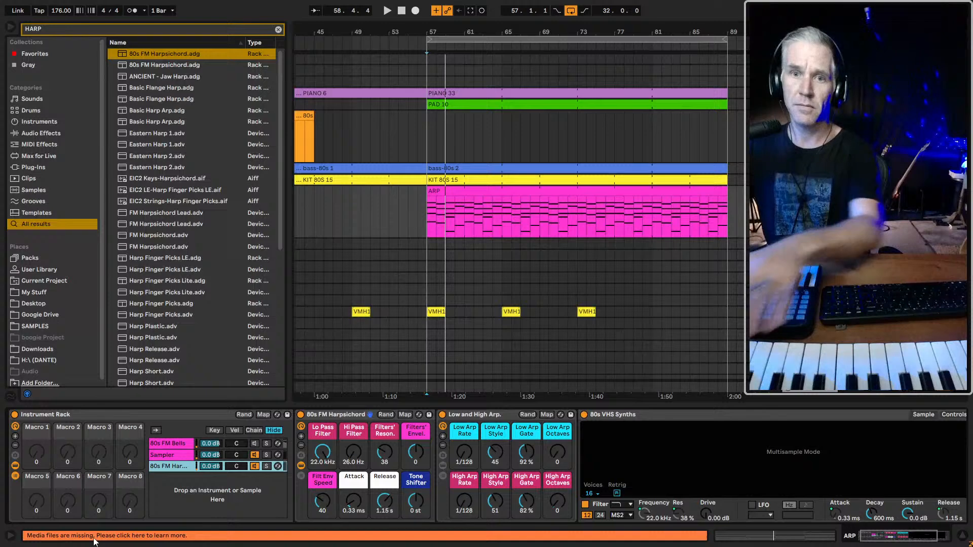
- Relink the missing media file VHSKorgFM-6.aif to the first matching file found in the library
left_click(551, 535)
left_click(692, 113)
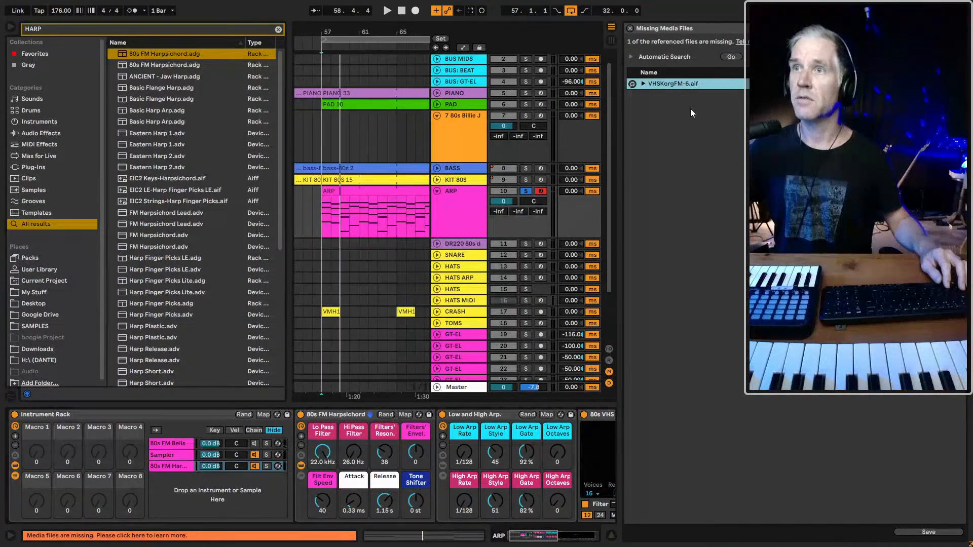
left_click(632, 83)
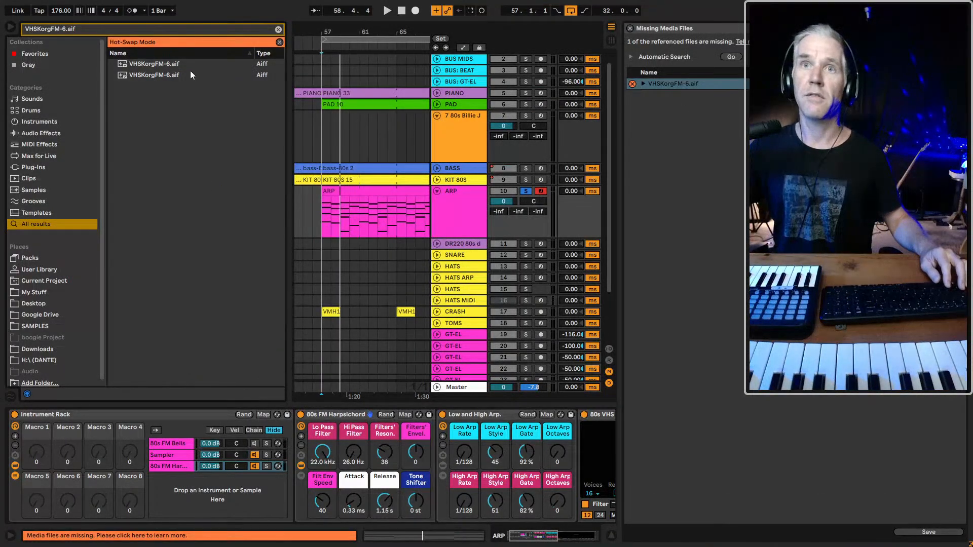
left_click(132, 66)
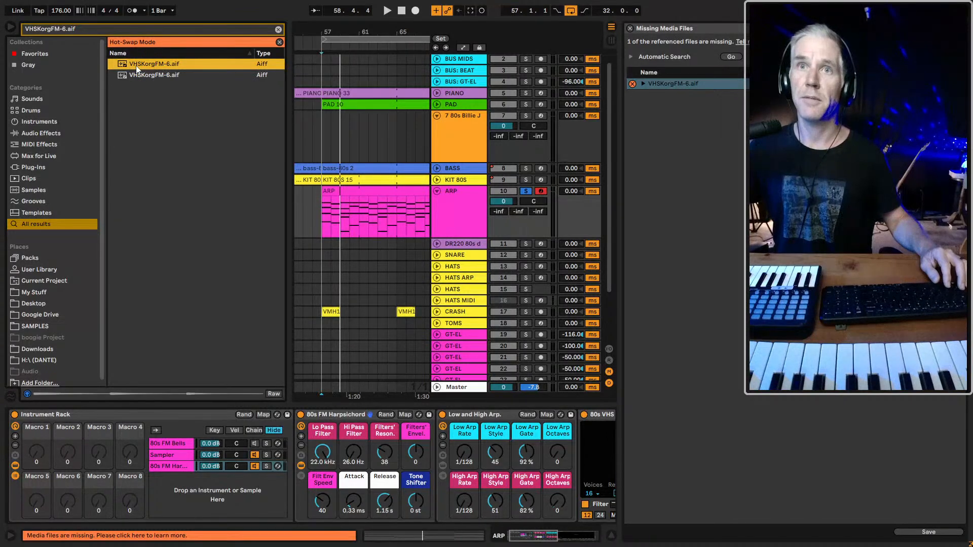
left_click_drag(133, 65, 677, 83)
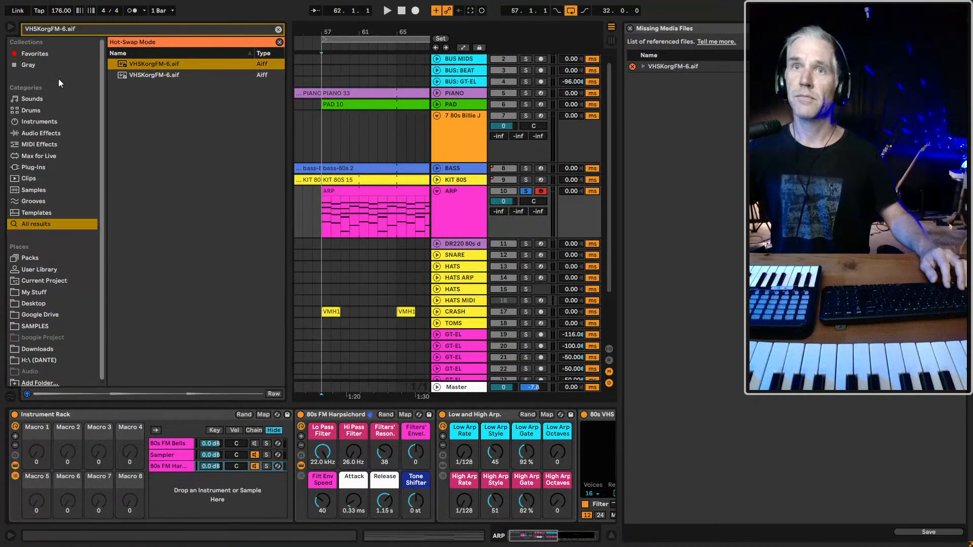
left_click(631, 29)
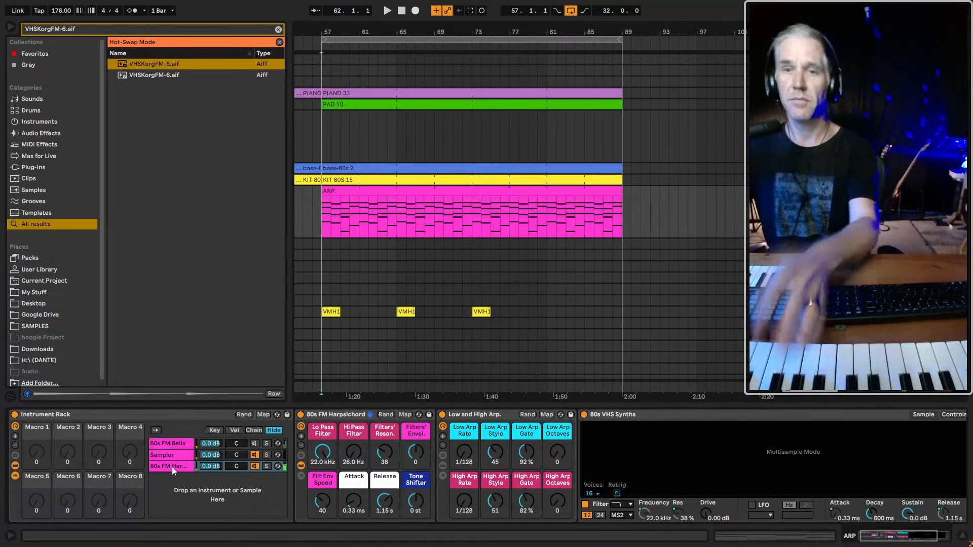
left_click(471, 420)
left_click(278, 466)
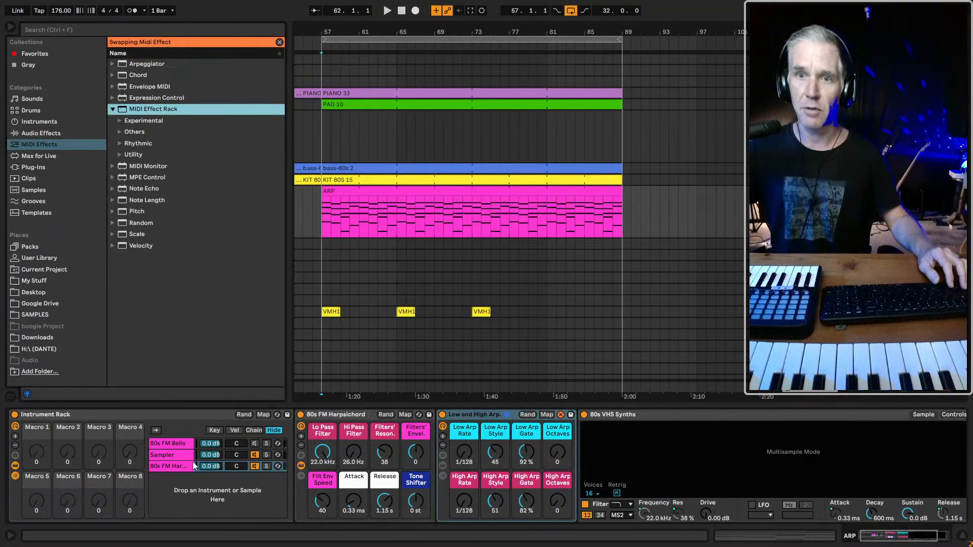
type("HARP")
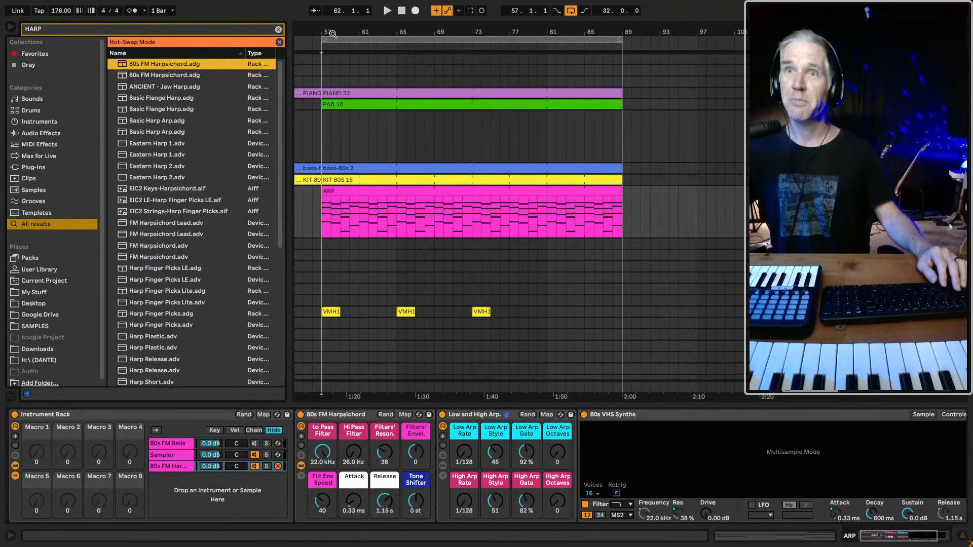
- Save the set and play the arrangement from bar 57 to audition the 80s FM Harpsichord chain
left_click_drag(328, 32, 333, 49)
key("ctrl+s")
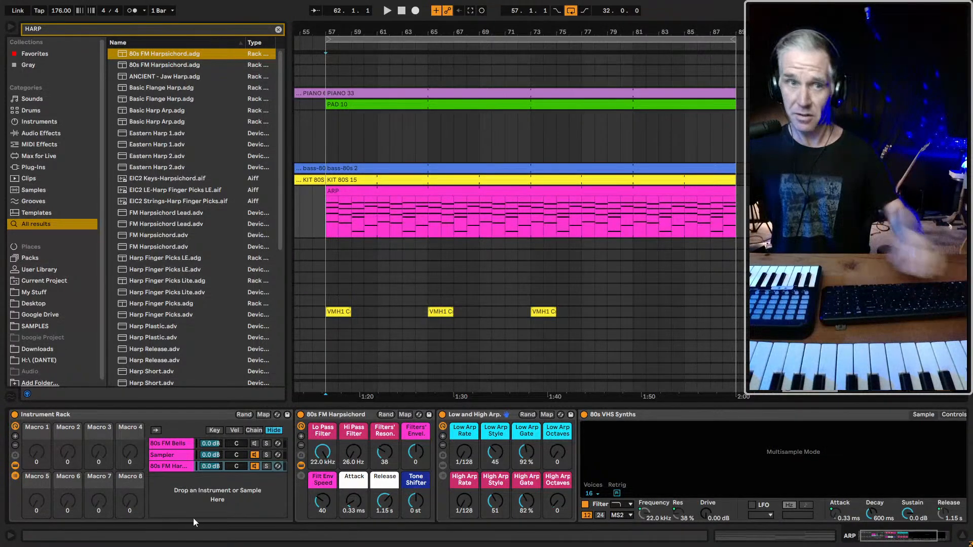
left_click(226, 489)
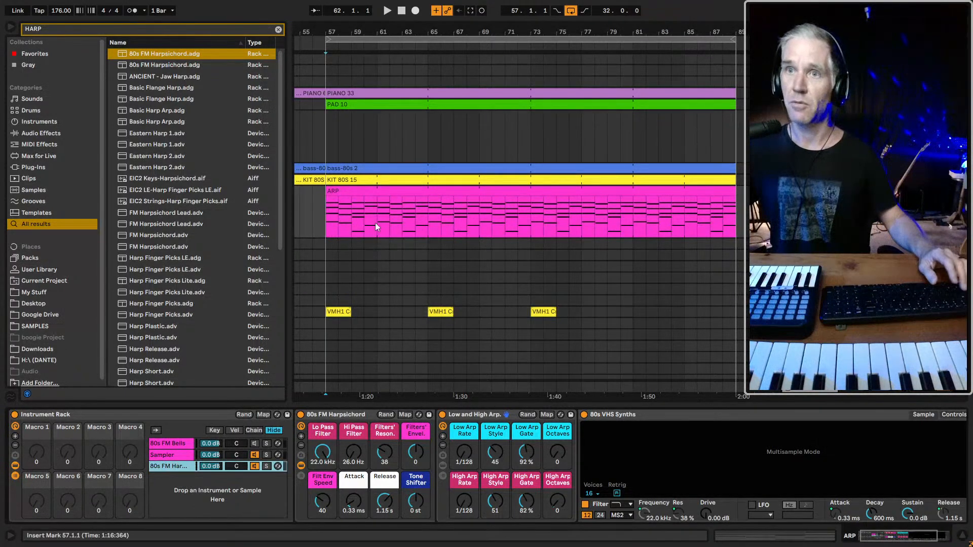
key("space")
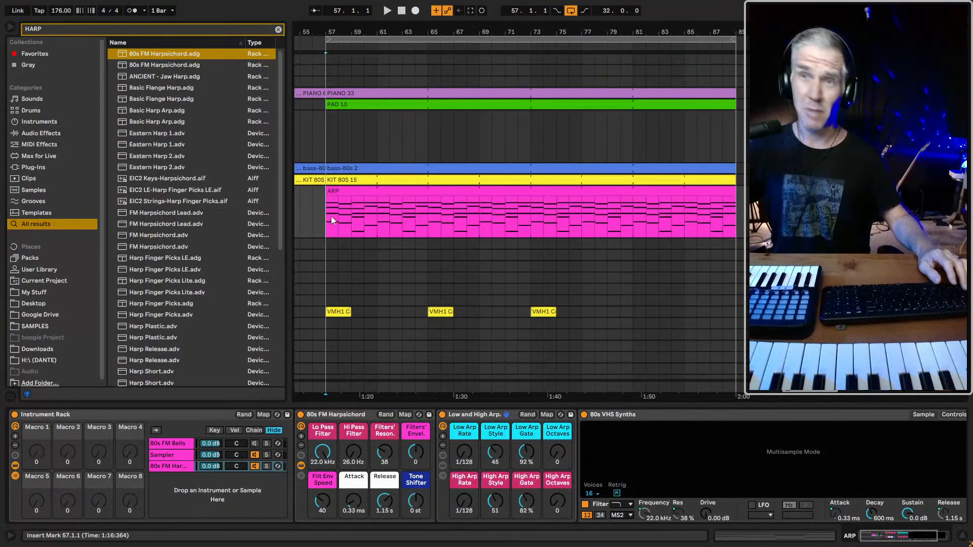
- Select the ARP clip's range from bar 57 to 89 and fold the Low and High Arp. and 80s FM Harpsichord racks
left_click(424, 188)
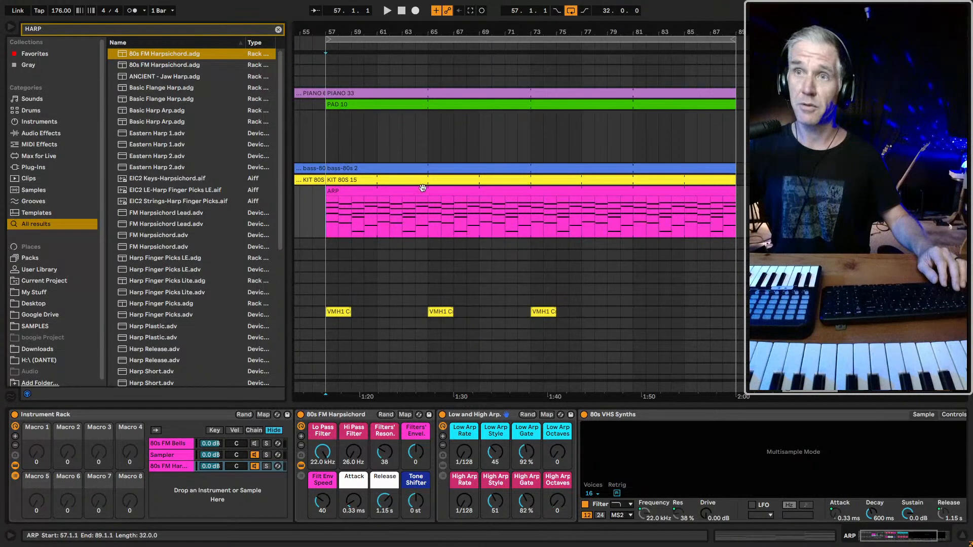
left_click(423, 187)
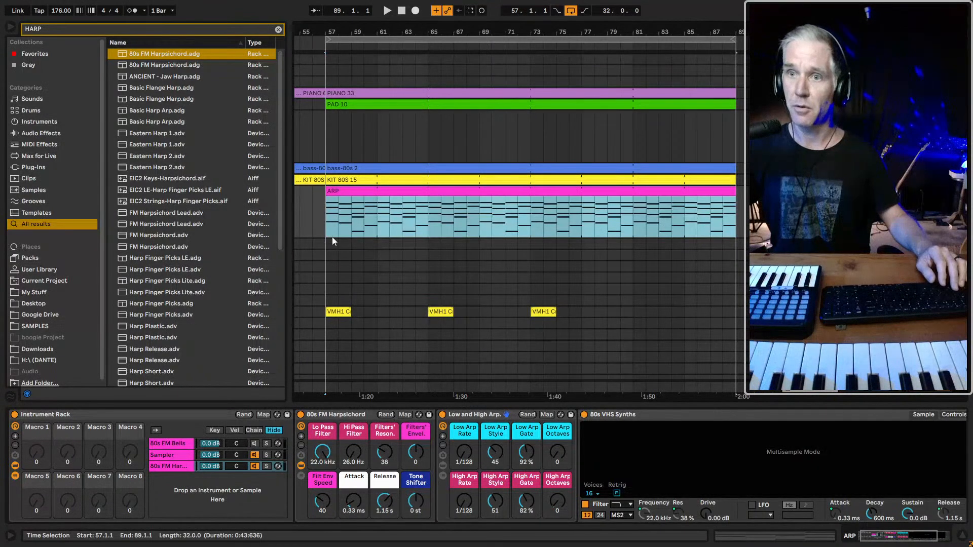
left_click(353, 422)
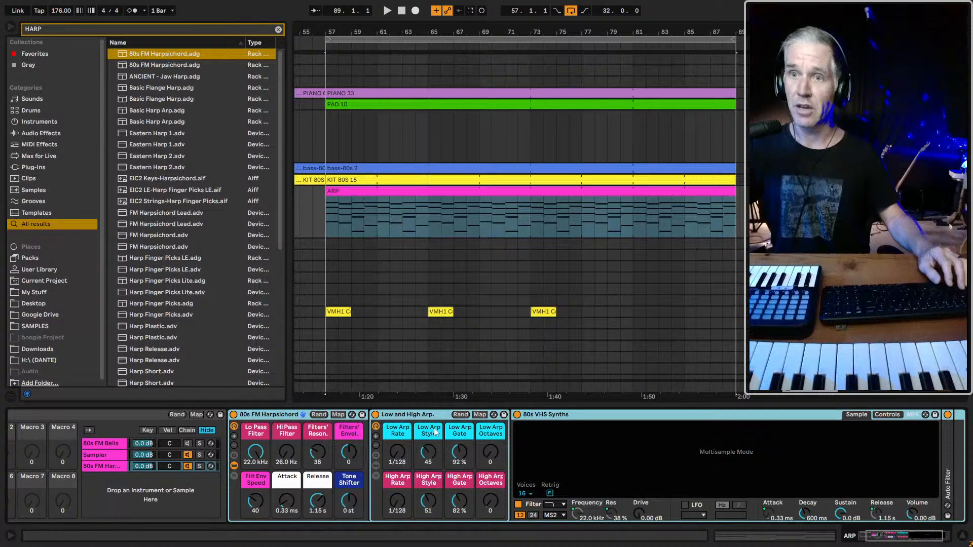
double_click(417, 414)
scroll(349, 449, "up", 2)
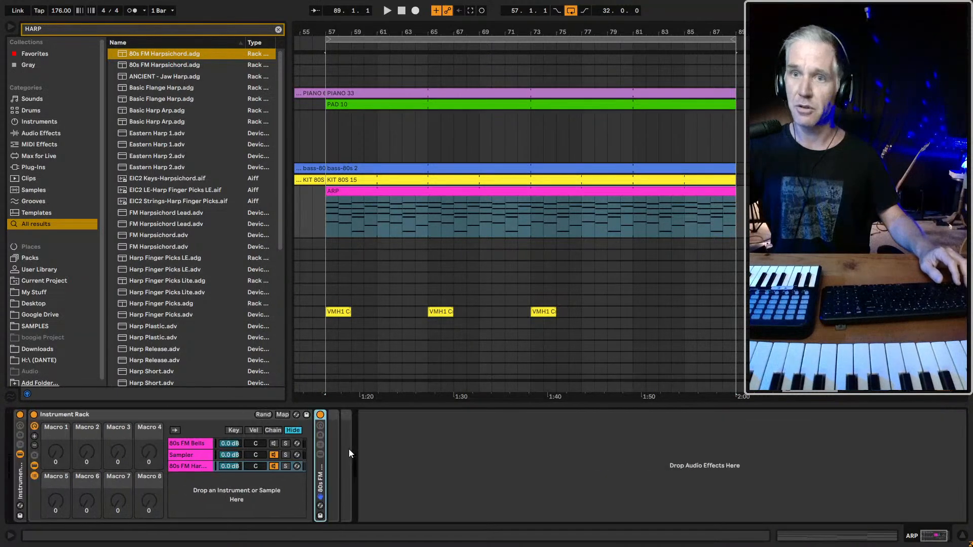
left_click(193, 466)
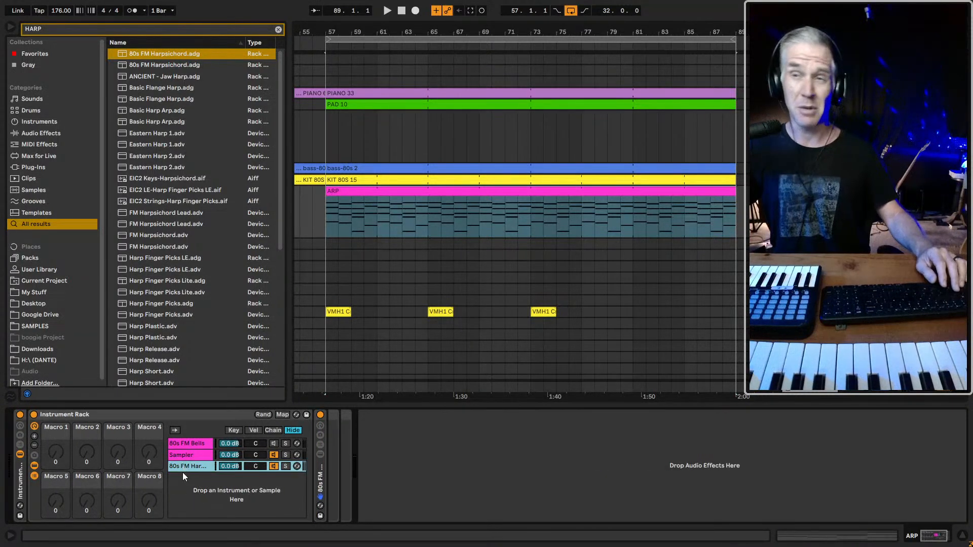
- Search the library for ARP and add Arpeggiator in front of the 80s FM Harpsichord rack in its chain
left_click(332, 232)
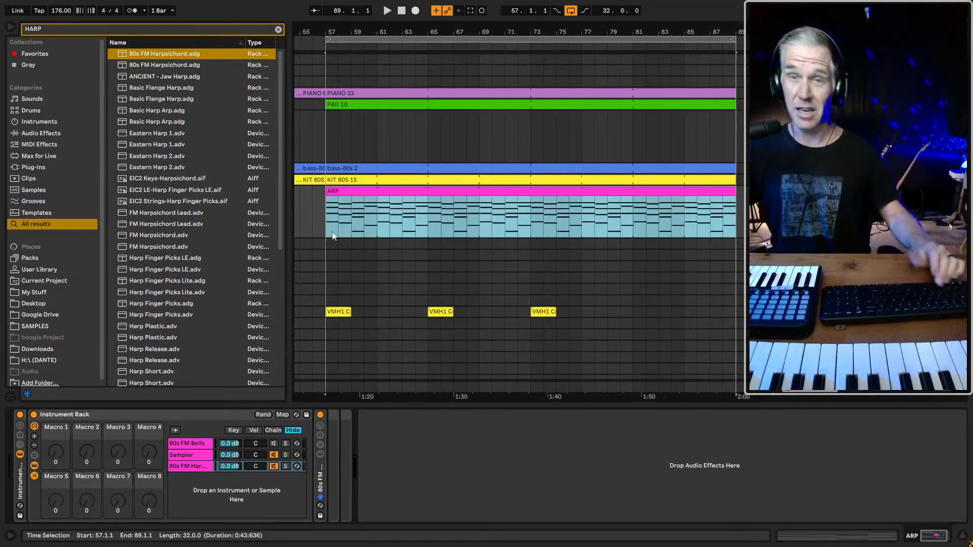
left_click(329, 216)
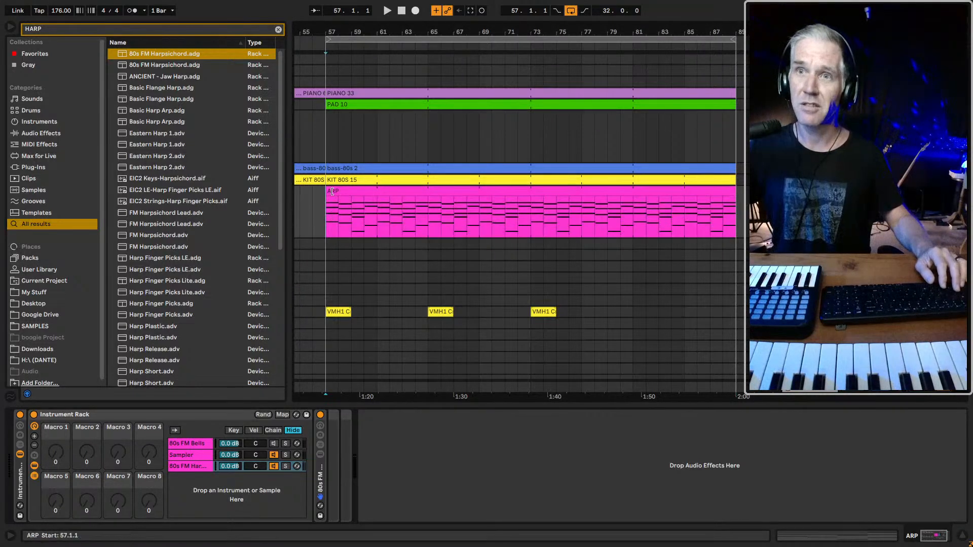
left_click(355, 192)
left_click(190, 467)
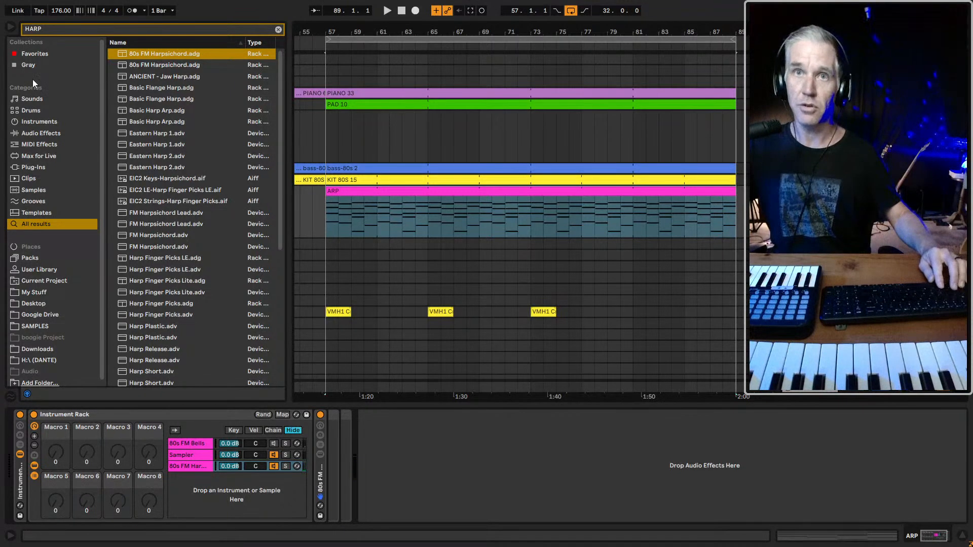
type("ARP")
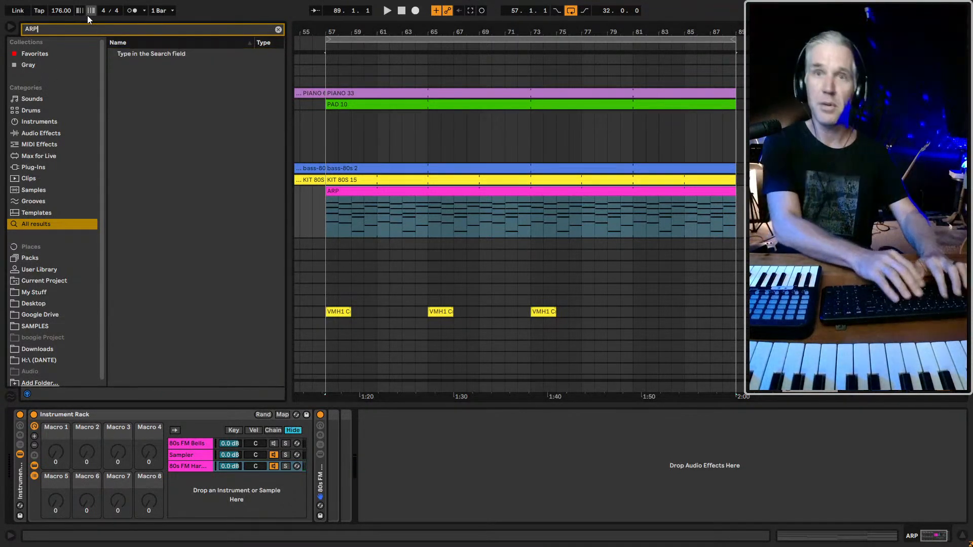
left_click_drag(130, 53, 196, 467)
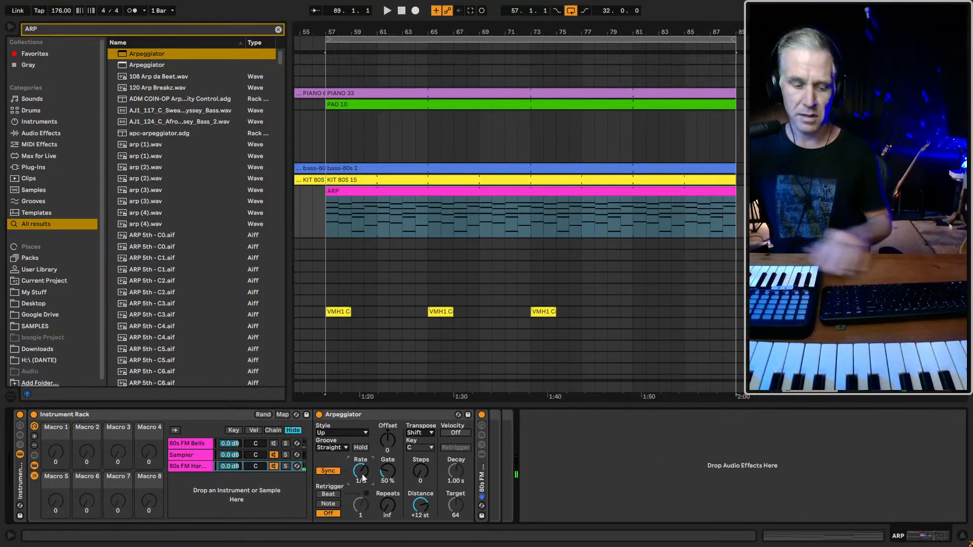
- Set the Arpeggiator to a 1/16 rate, Random Other style and 1 % gate while auditioning the loop
key("space")
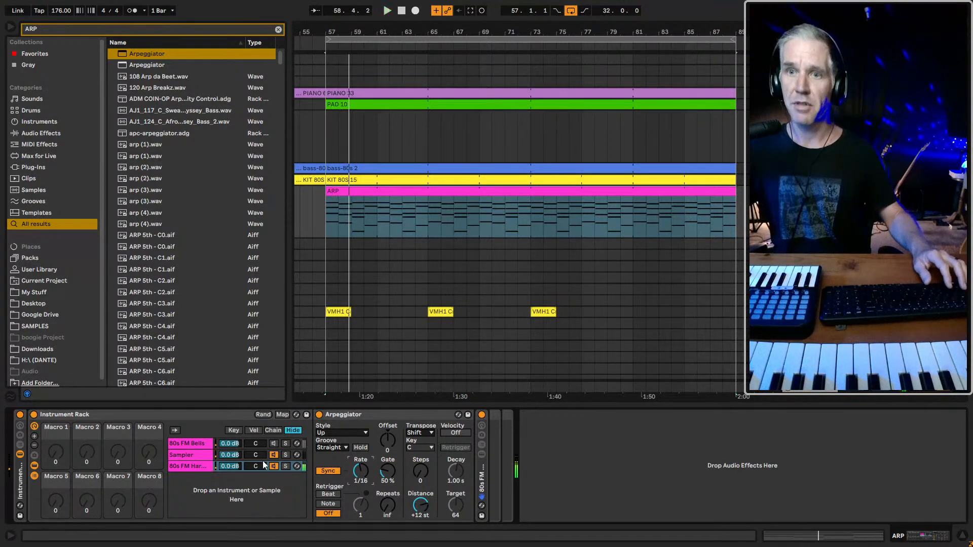
left_click(330, 435)
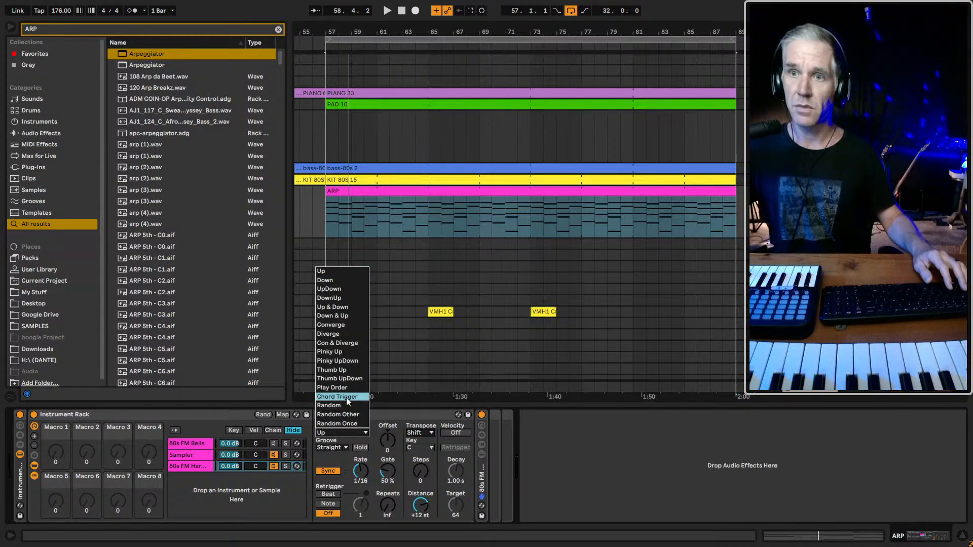
left_click(344, 416)
key("space")
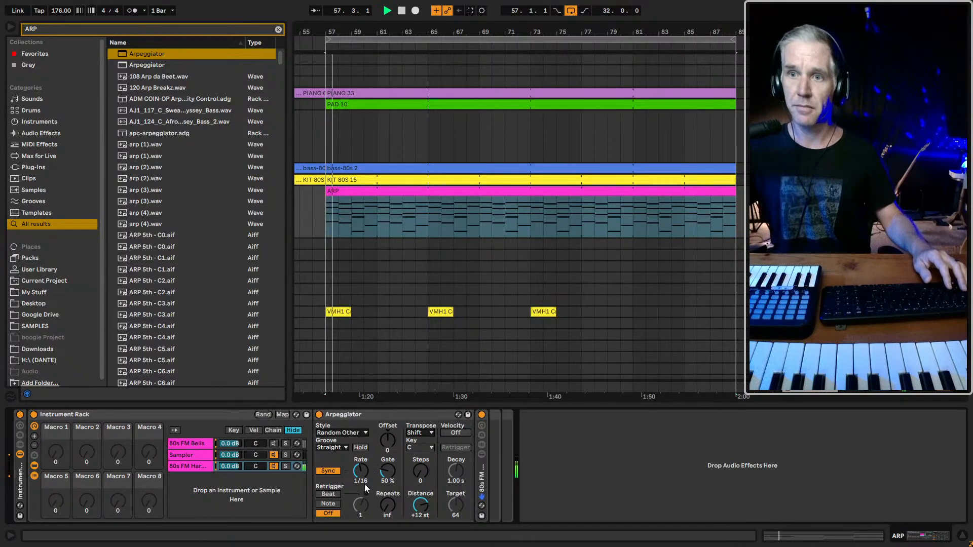
left_click_drag(397, 479, 388, 493)
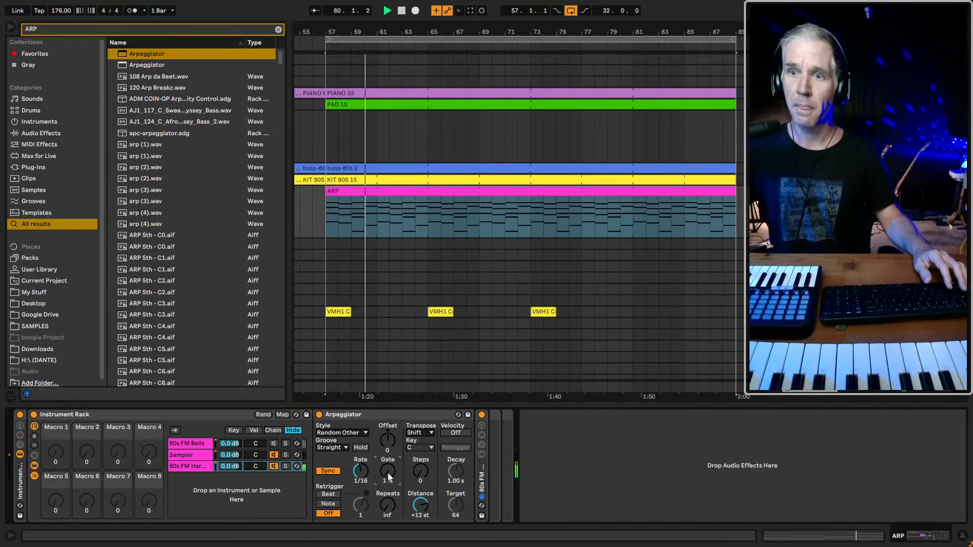
left_click(361, 472)
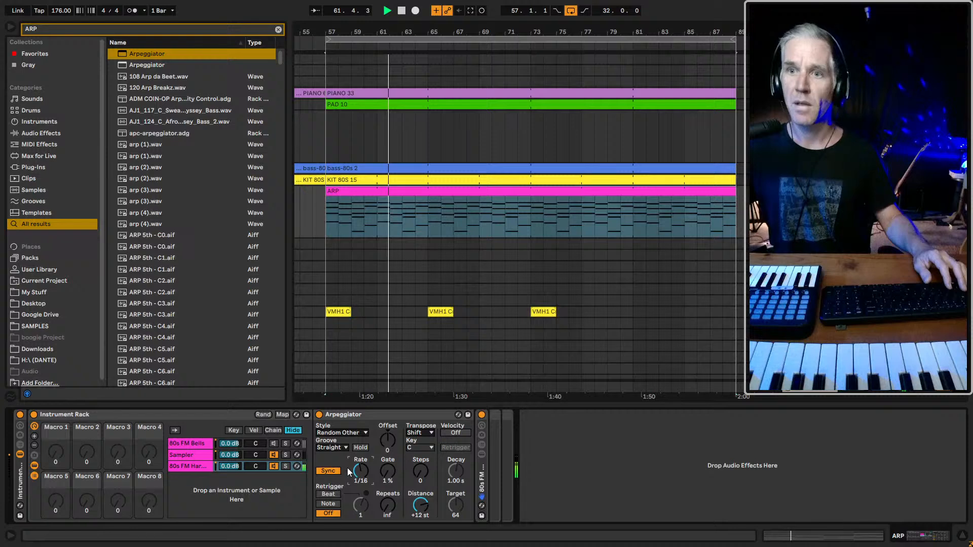
- Unfold the 80s FM Harpsichord rack, set Ran>Pan to 100 % in 80s VHS Synths and audition the result
left_click(186, 468)
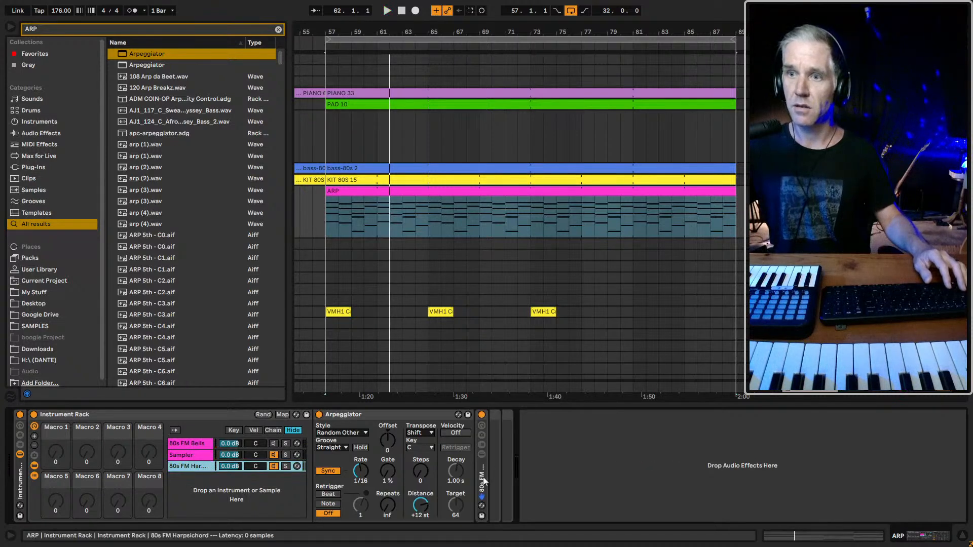
double_click(483, 477)
left_click(604, 474)
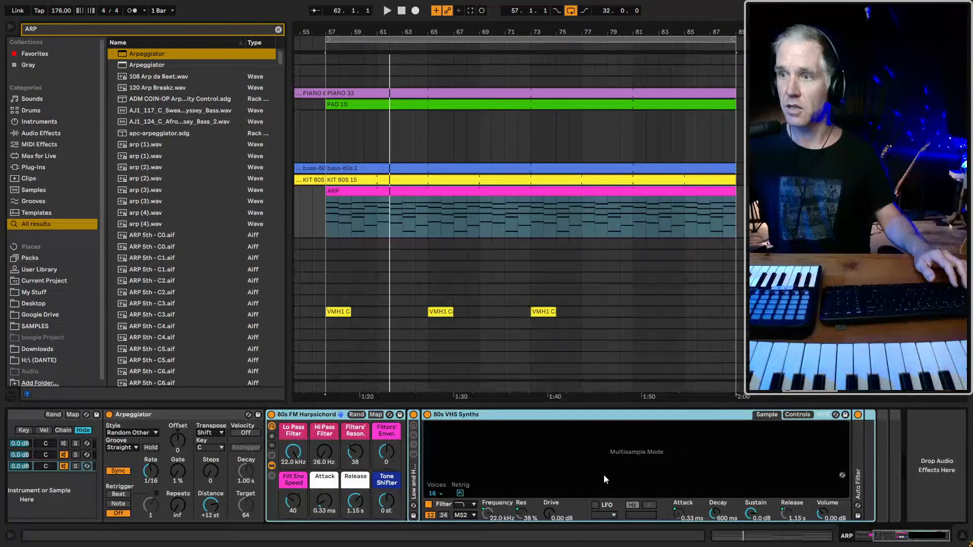
left_click(804, 414)
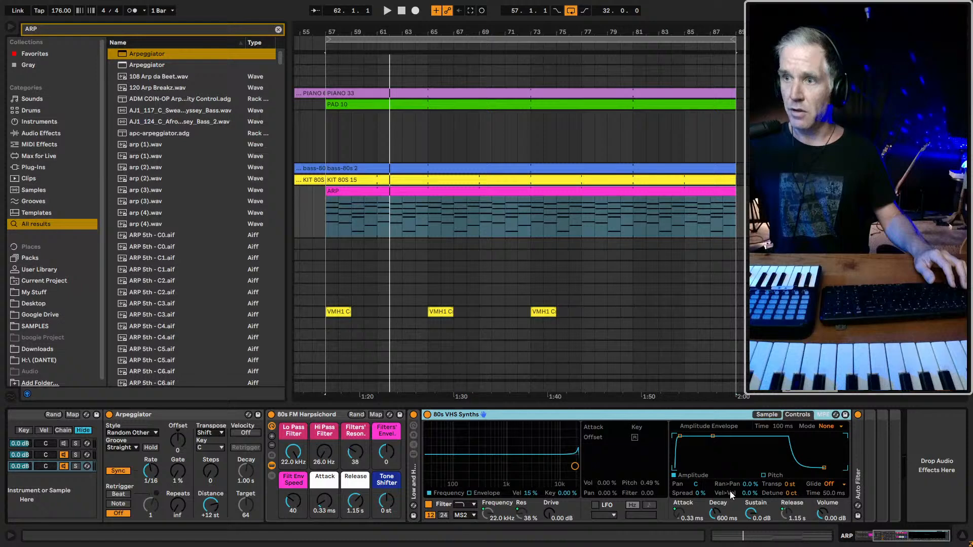
left_click_drag(748, 485, 748, 455)
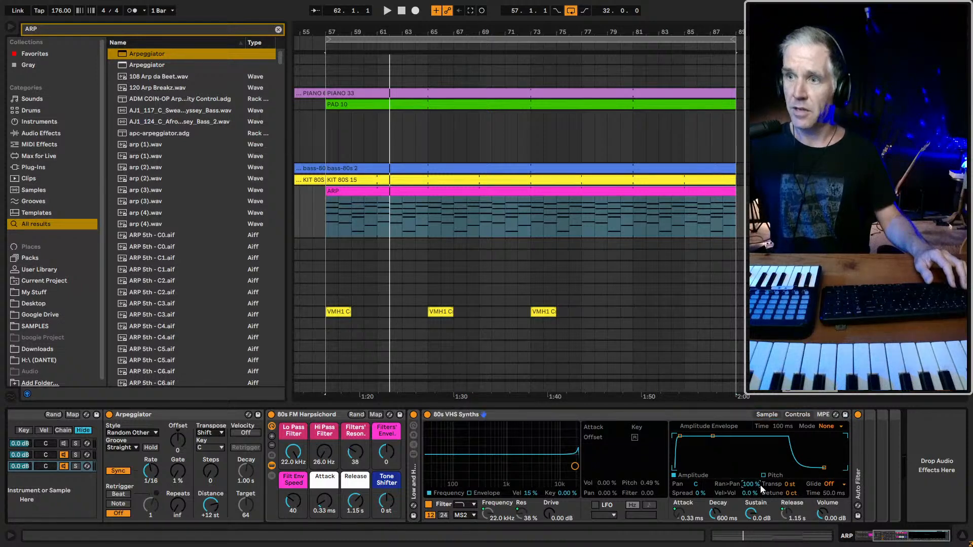
key("space")
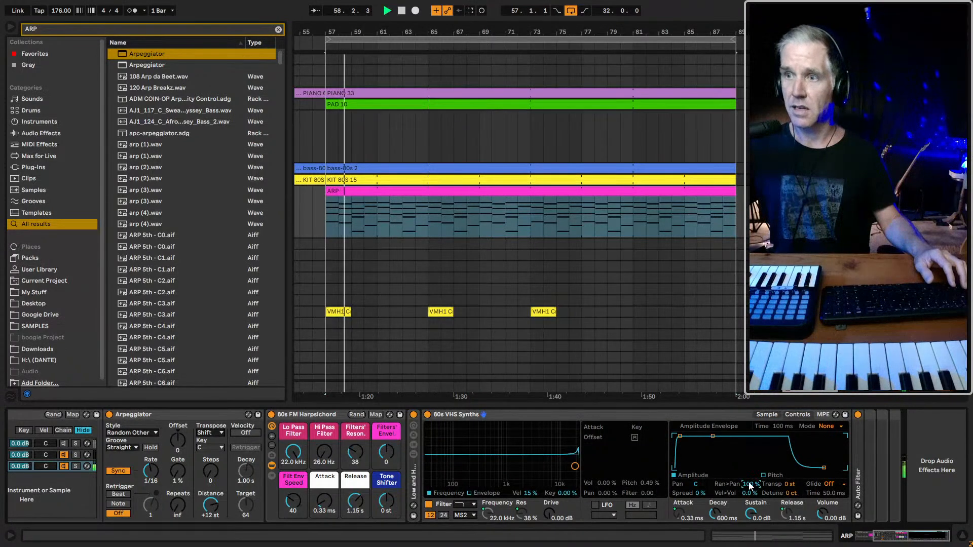
key("space")
scroll(358, 506, "left", 1)
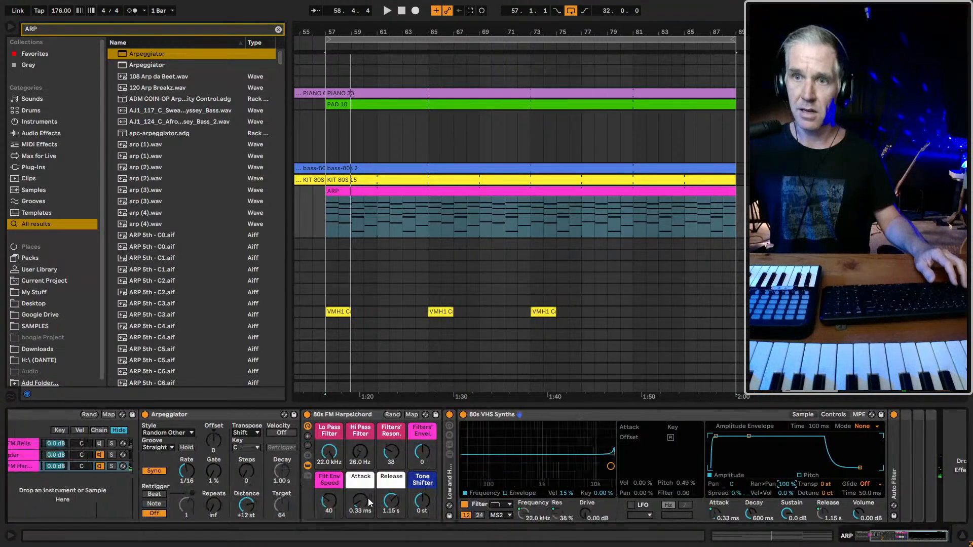
- Set the 80s FM Harpsichord's Release to 279 ms while auditioning the loop, and save the set
mouse_move(421, 503)
left_mouse_down()
mouse_move(421, 526)
mouse_move(421, 489)
left_mouse_up()
key("space")
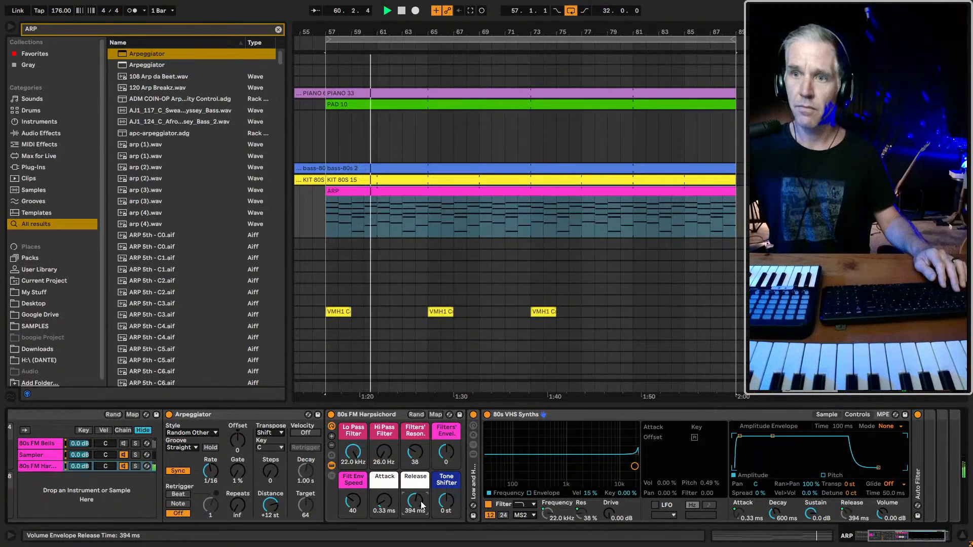
key("ctrl+s")
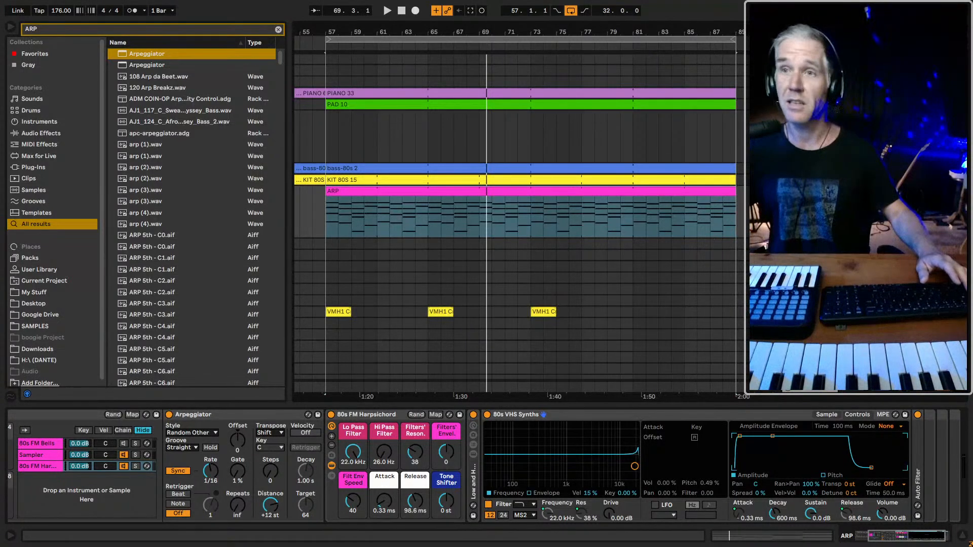
key("space")
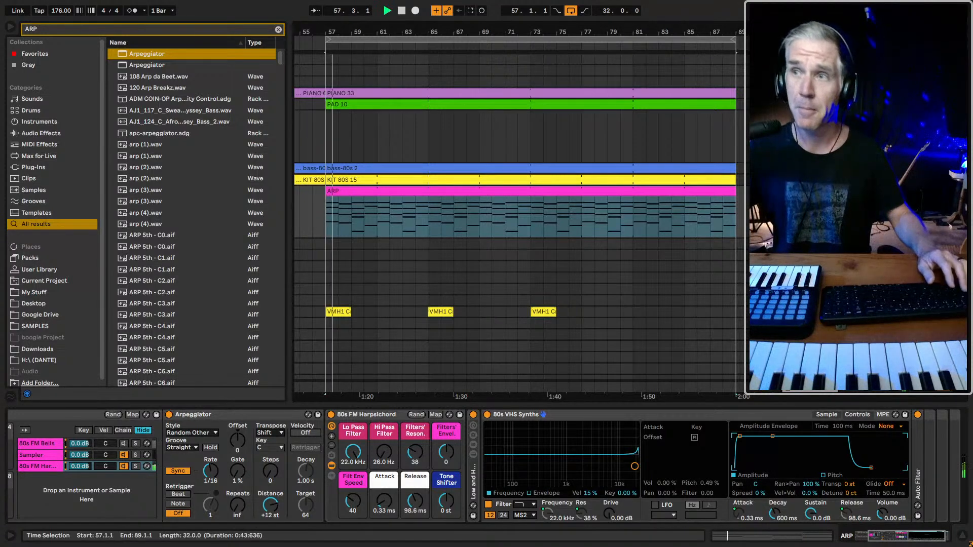
left_click_drag(407, 516, 408, 495)
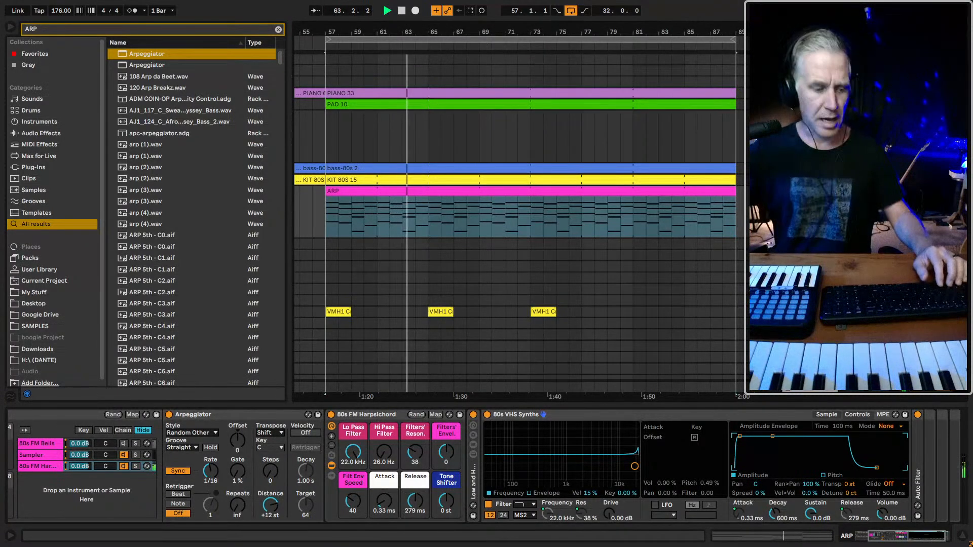
- Search the library for CHORU and add Chorus-Ensemble at the end of the ARP track's device chain
key("ctrl+f")
type("CHO")
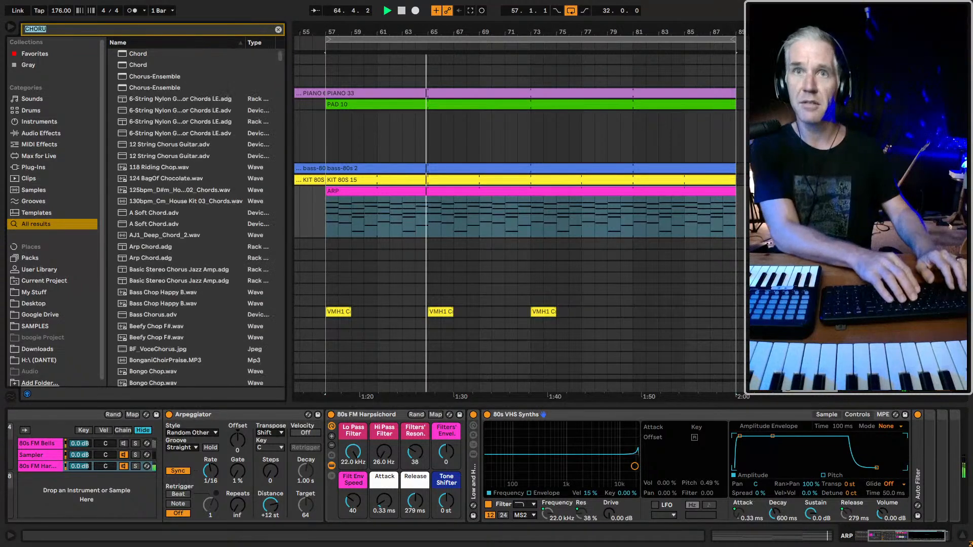
type("RU")
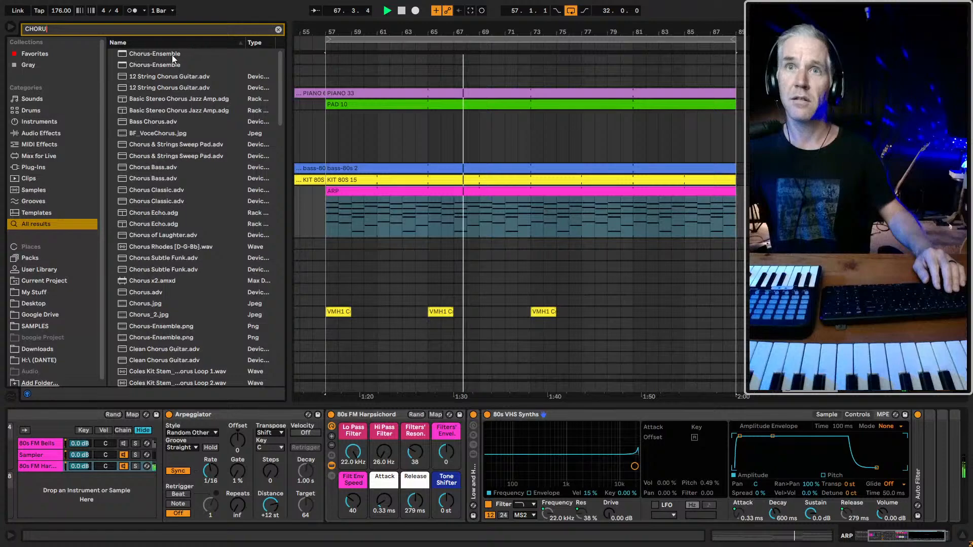
key("Down")
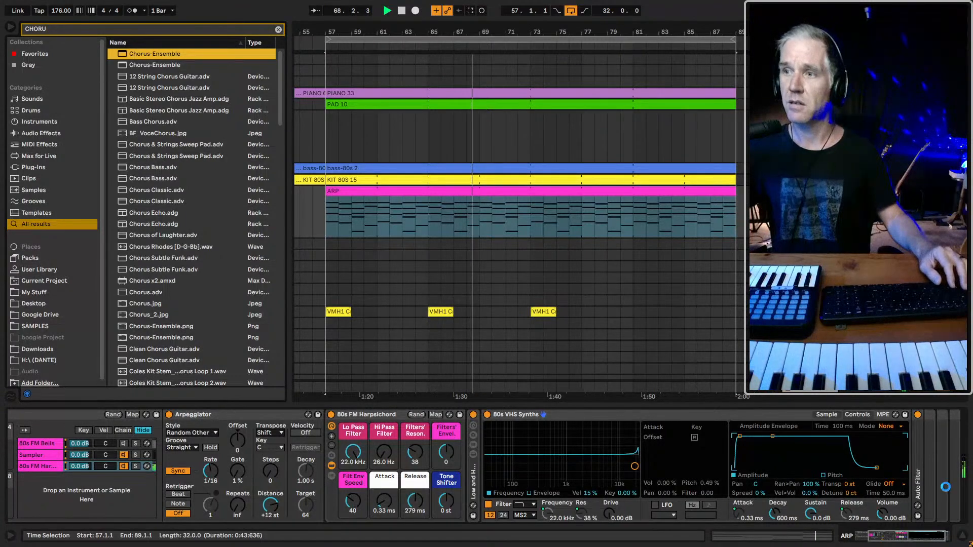
key("Return")
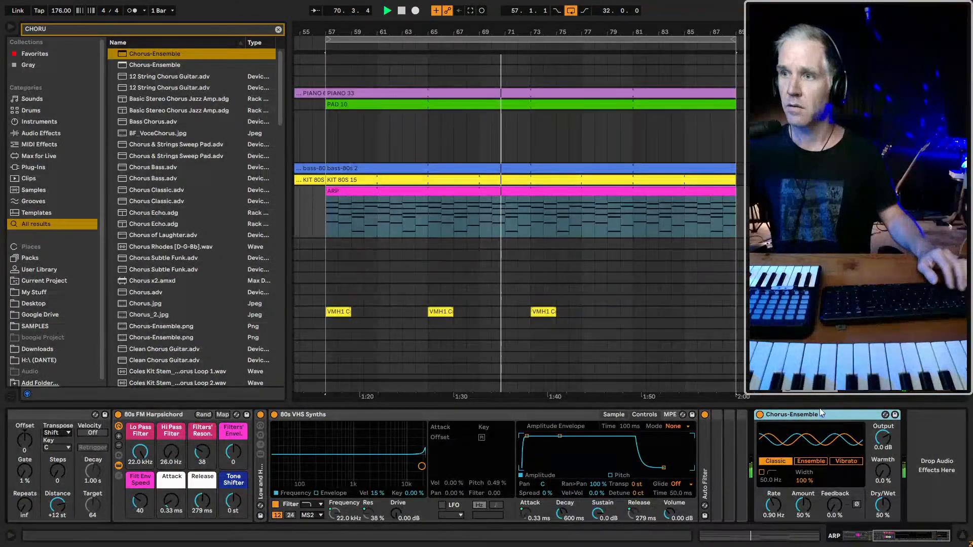
- Turn the Chorus-Ensemble's output down to -inf dB while the loop plays
left_click_drag(867, 446, 867, 497)
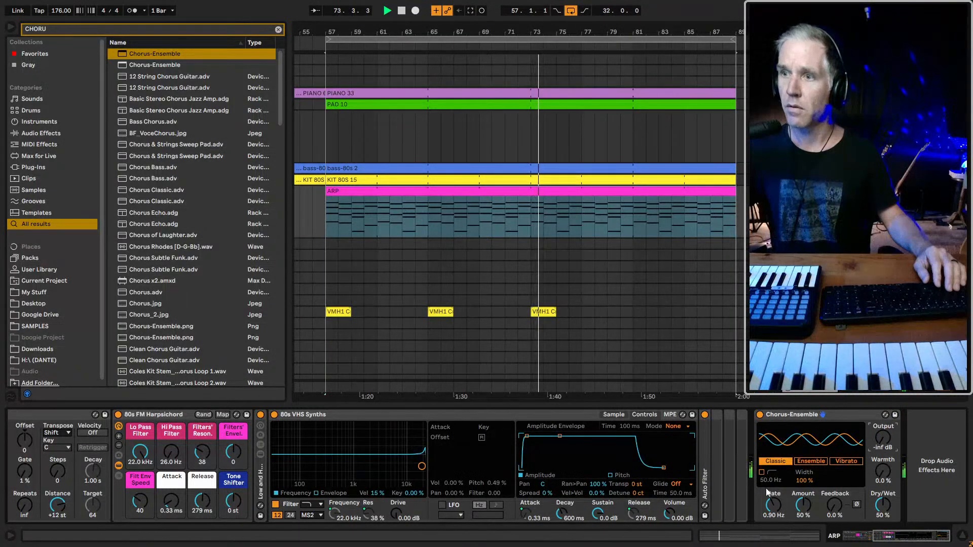
scroll(484, 511, "left", 1)
scroll(482, 506, "left", 5)
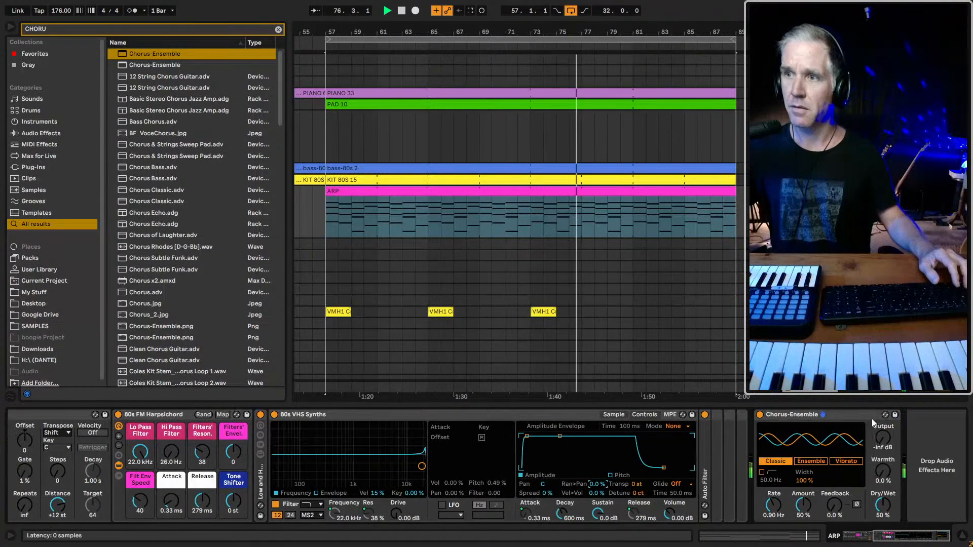
scroll(871, 419, "right", 6)
scroll(447, 521, "left", 6)
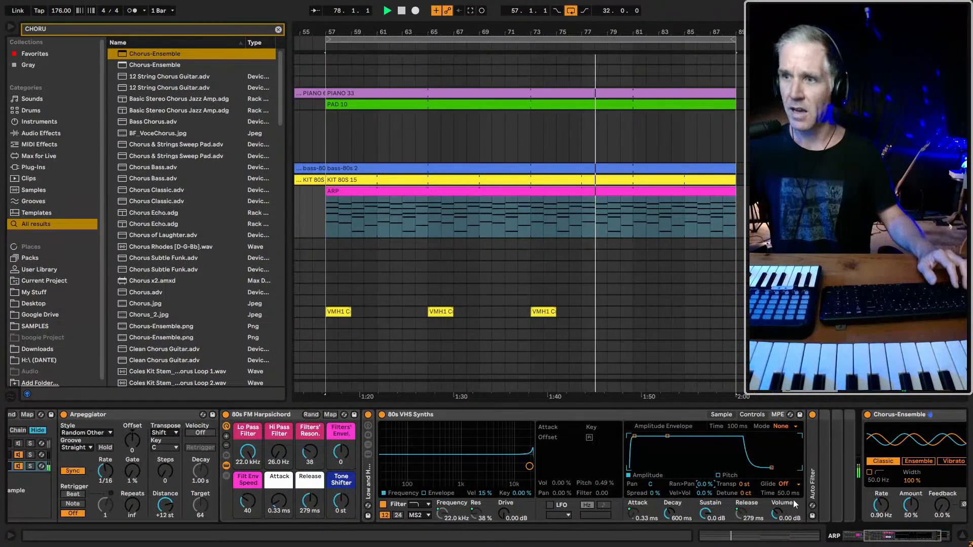
- Set the Arpeggiator's Distance to +24 st and audition the ARP clip from bar 57
scroll(204, 485, "left", 3)
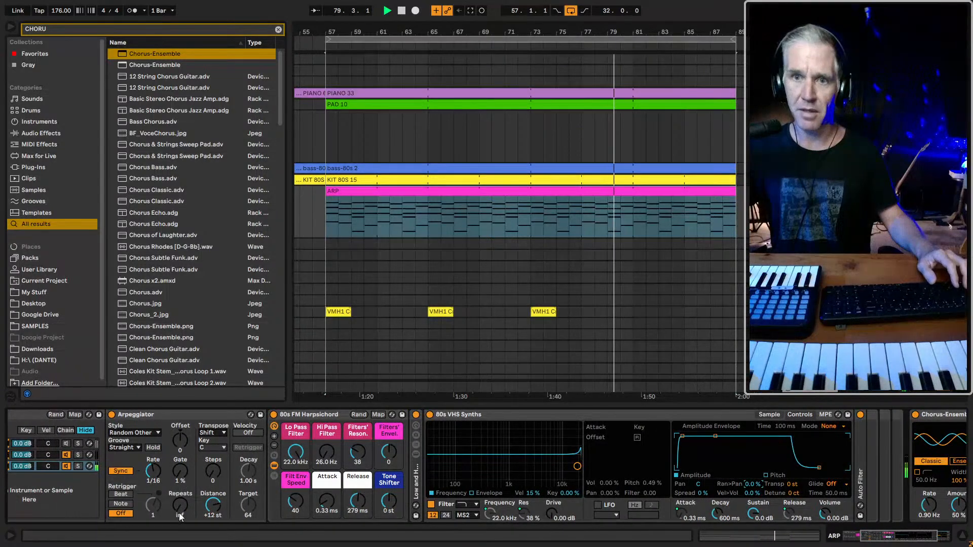
left_click(214, 508)
type("24")
key("Return")
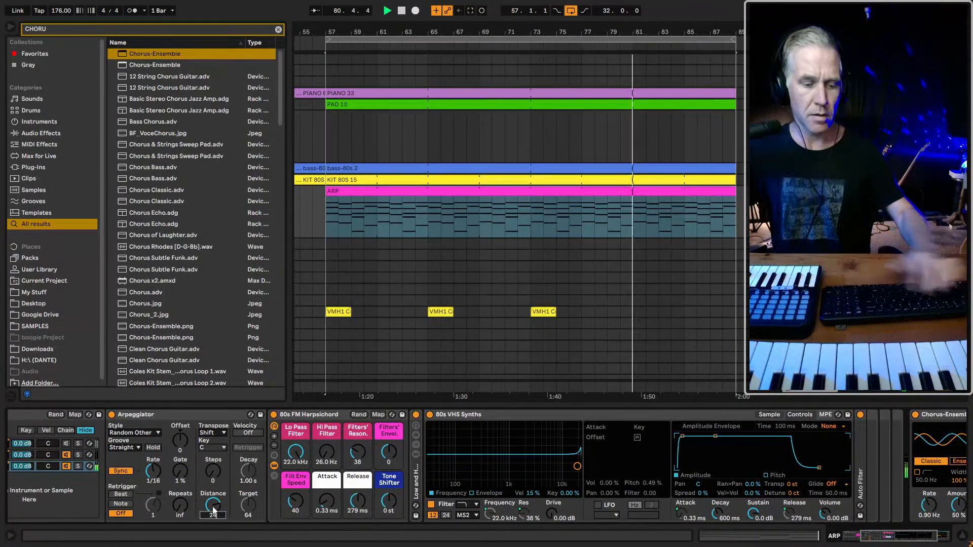
scroll(280, 495, "left", 7)
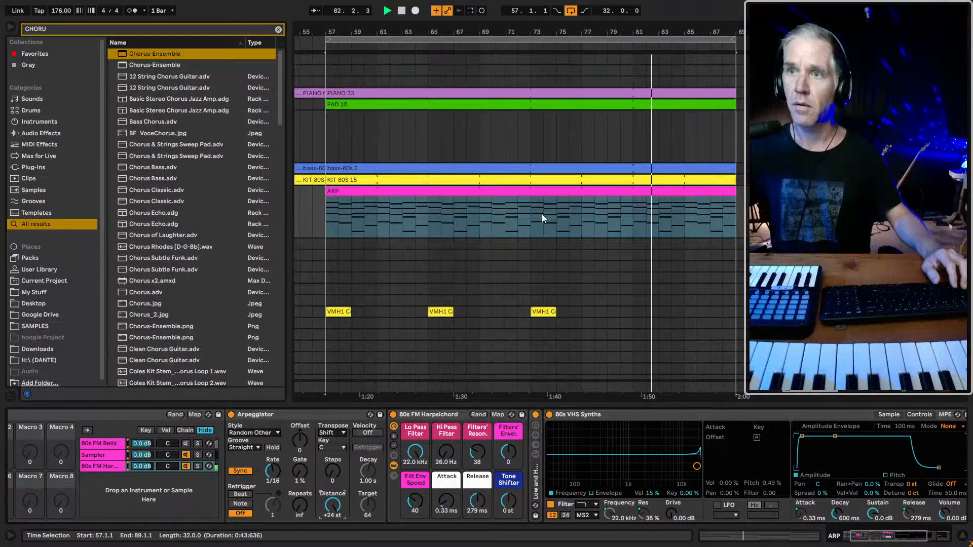
left_click(553, 192)
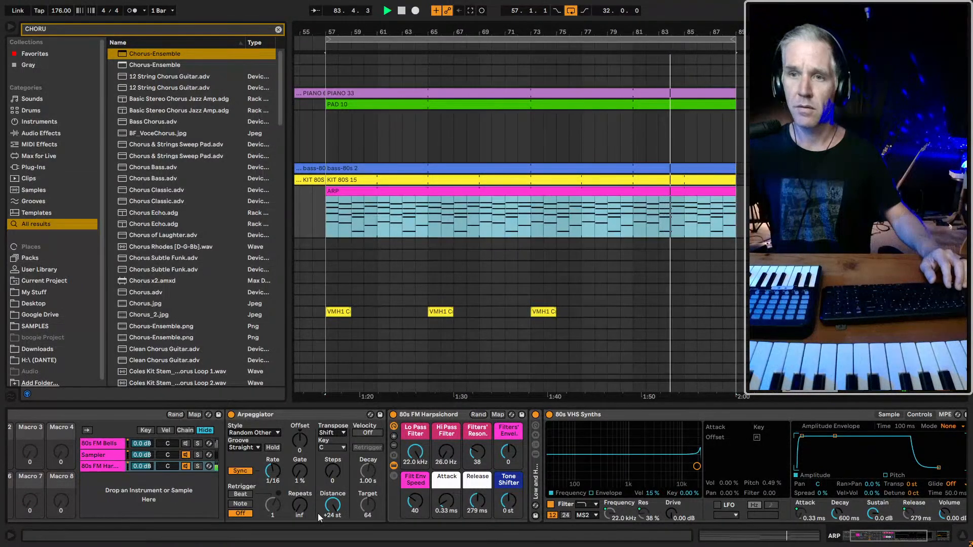
key("space")
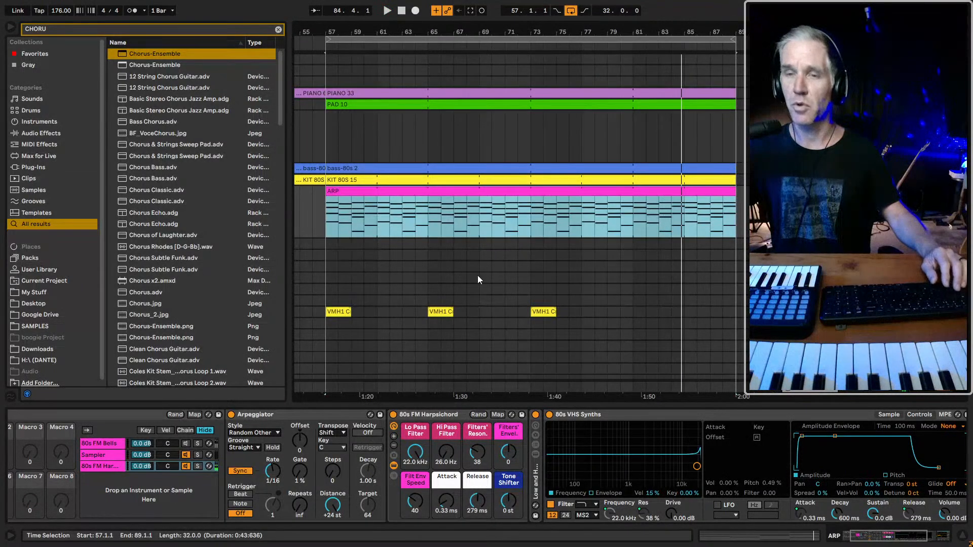
key("space")
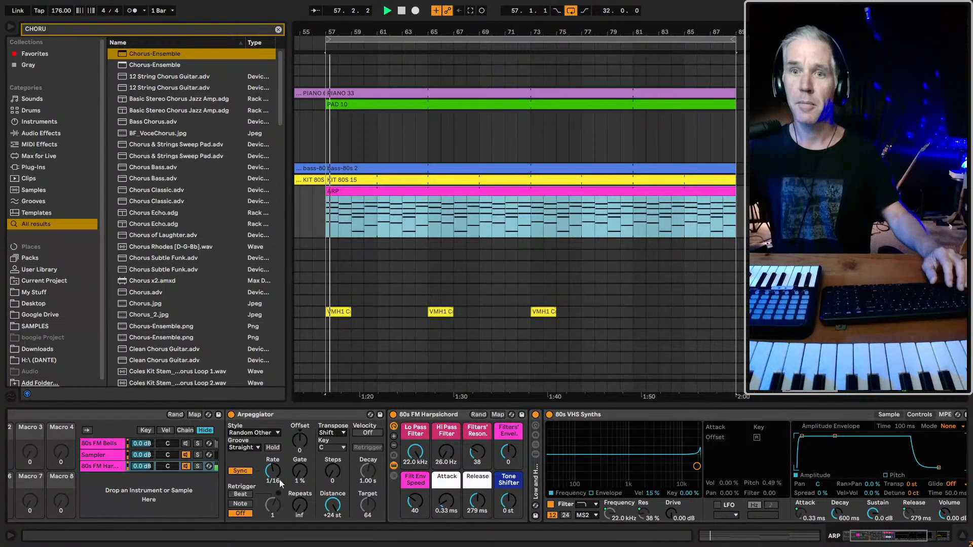
- Transpose all notes in the ARP clip up one octave to G2–G4 and audition them
key("space")
left_click(424, 202)
left_click(422, 192)
double_click(421, 193)
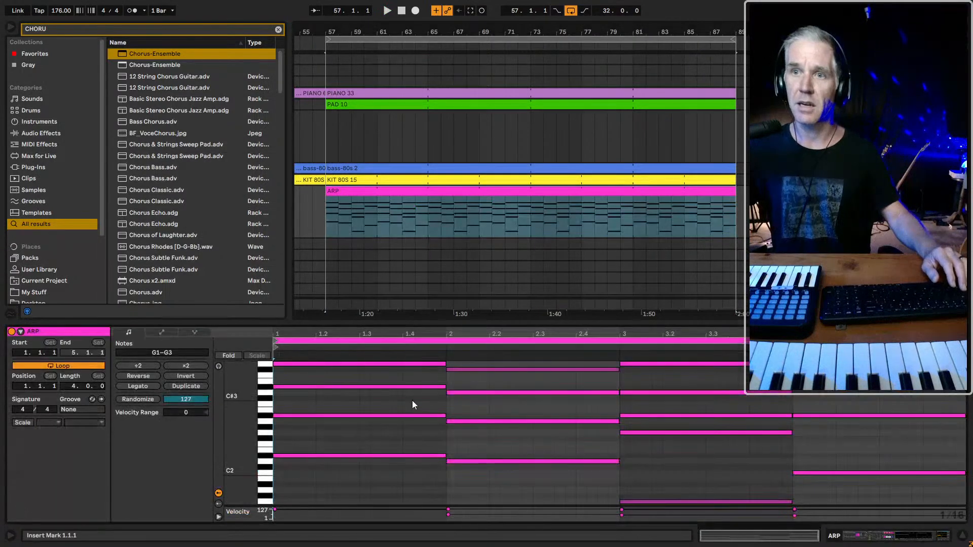
key("ctrl+a")
key("space")
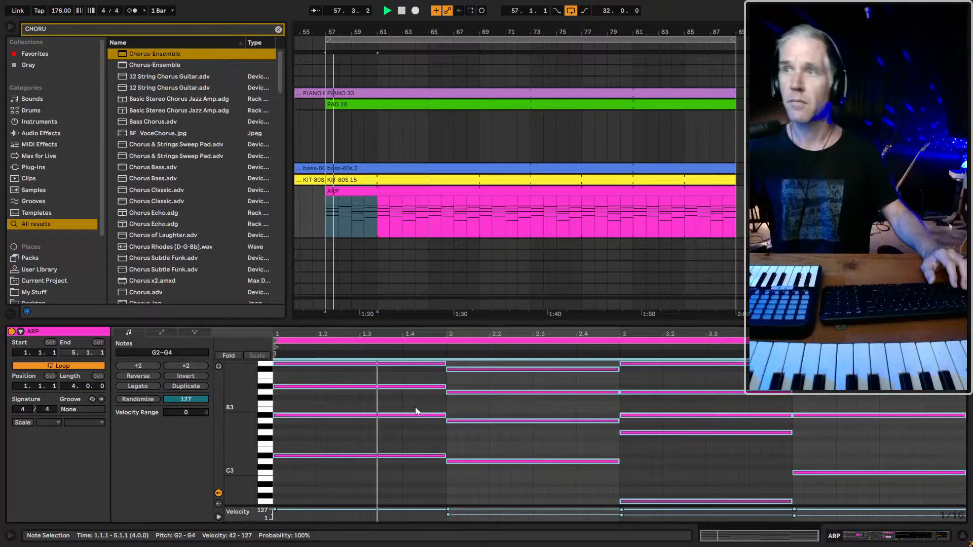
left_click(935, 191)
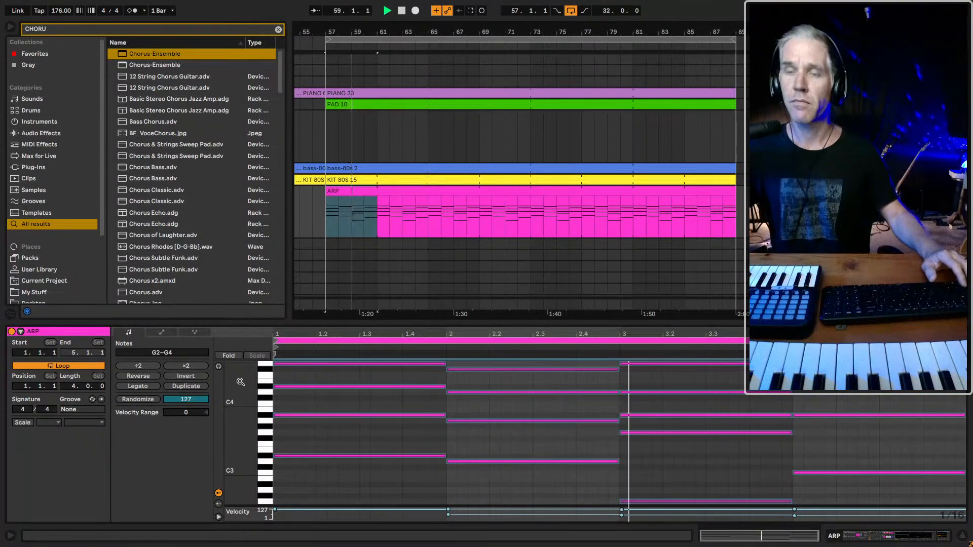
- Try the Arpeggiator's Hold option while the loop plays
key("shift+Tab")
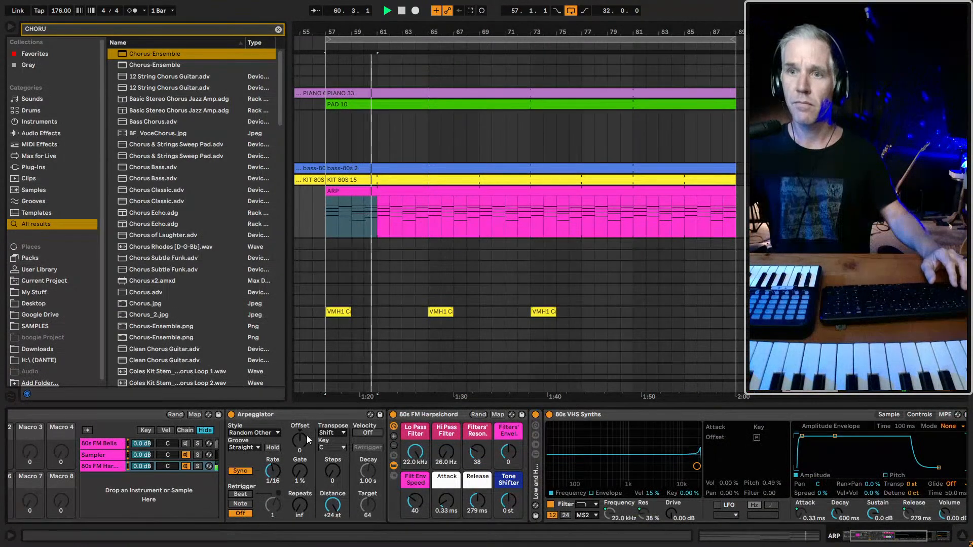
left_click(272, 447)
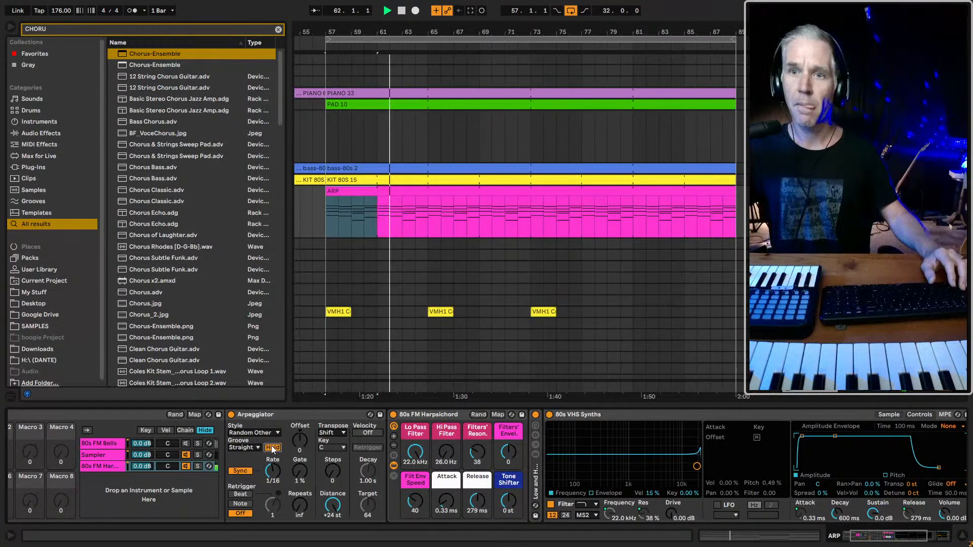
key("Return")
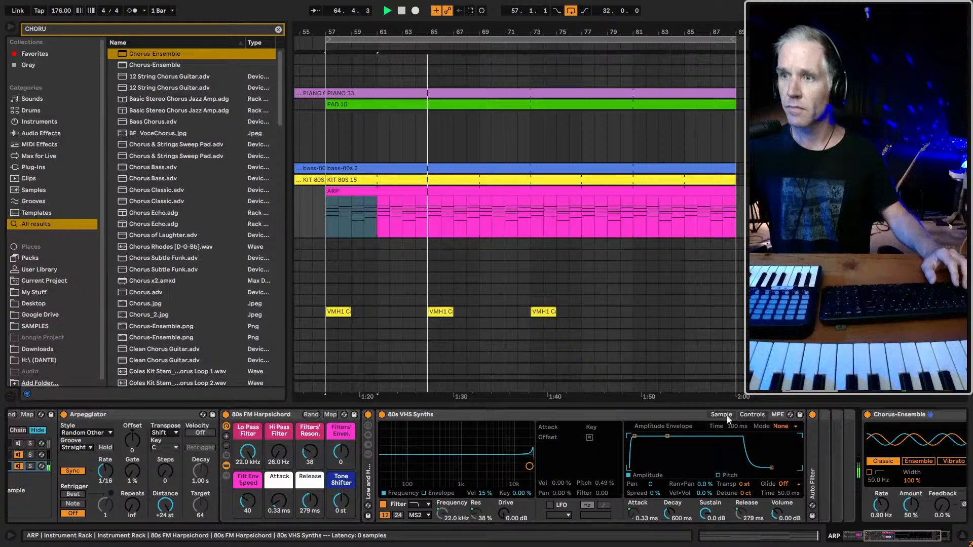
- Select the full ARP clip and compare the sound with Chorus-Ensemble toggled during playback
scroll(728, 490, "right", 5)
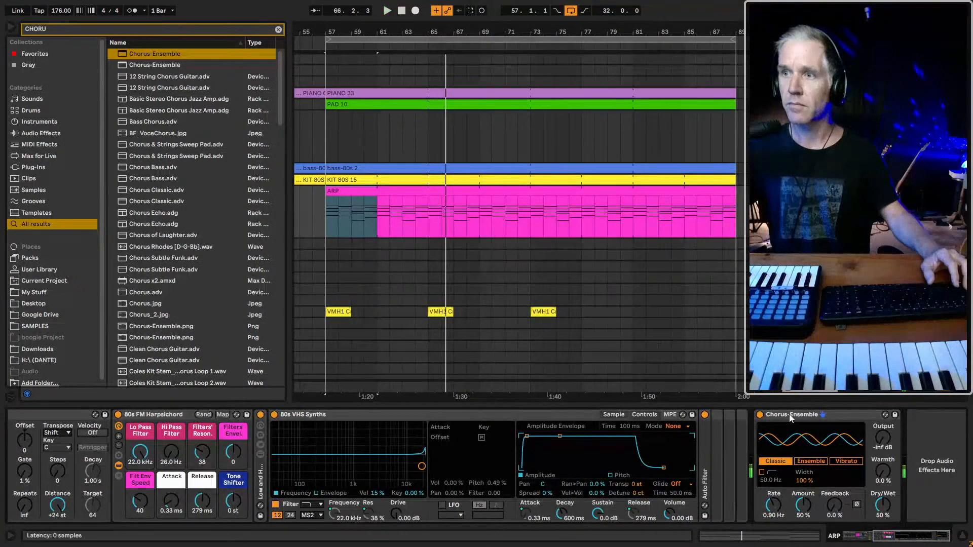
left_click(793, 415)
key("space")
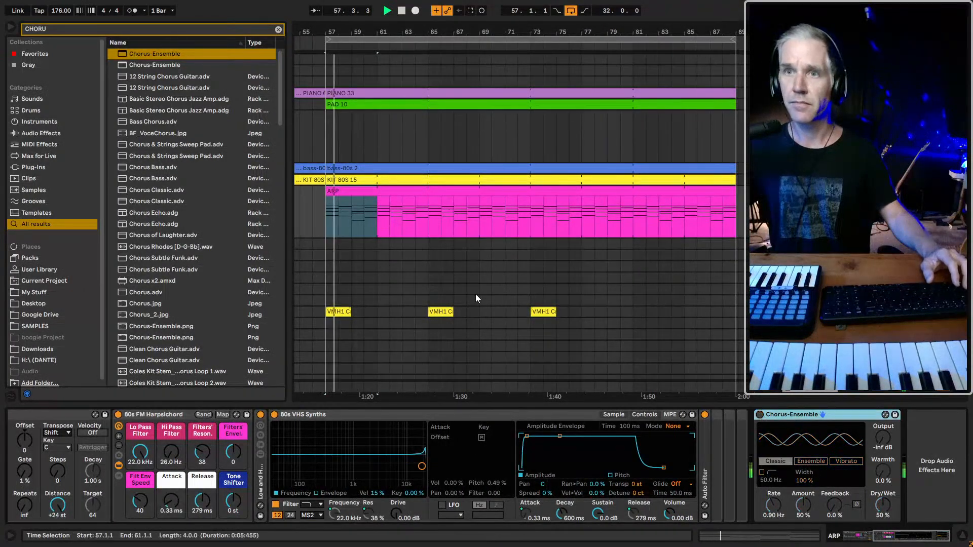
left_click(396, 193)
left_click(759, 414)
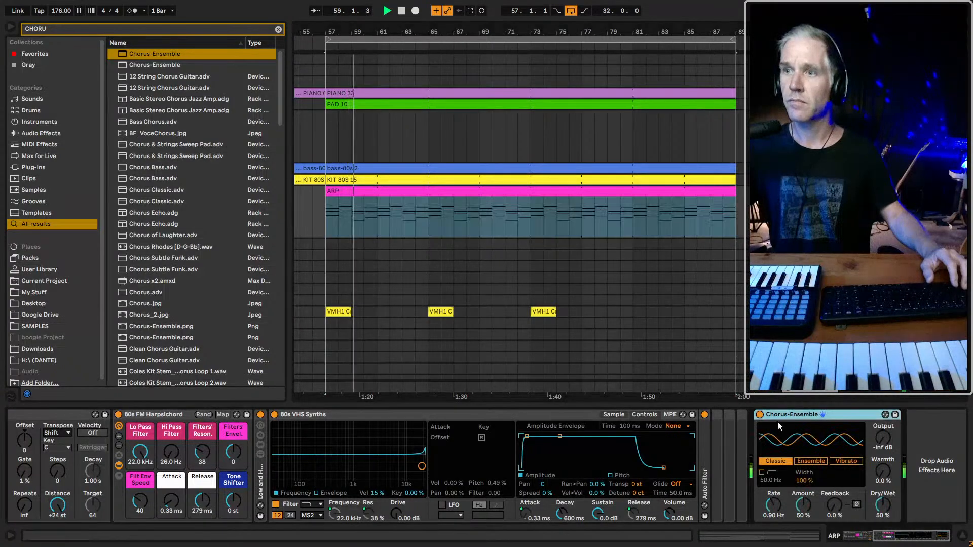
scroll(476, 319, "left", 4)
scroll(378, 446, "left", 7)
key("space")
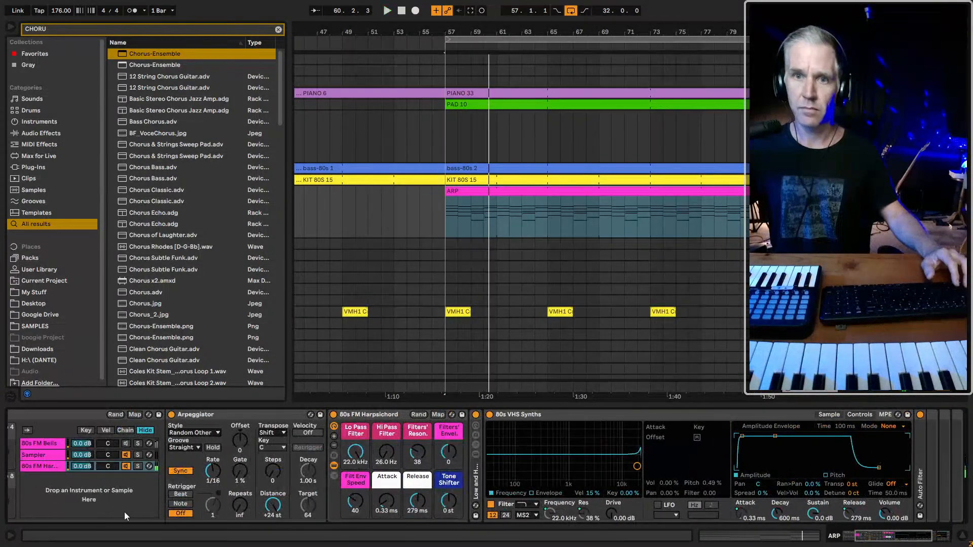
- Set the 80s FM Harpsichord's Attack to 1.97 ms and Release to 1.12 s while auditioning the loop
scroll(371, 462, "left", 3)
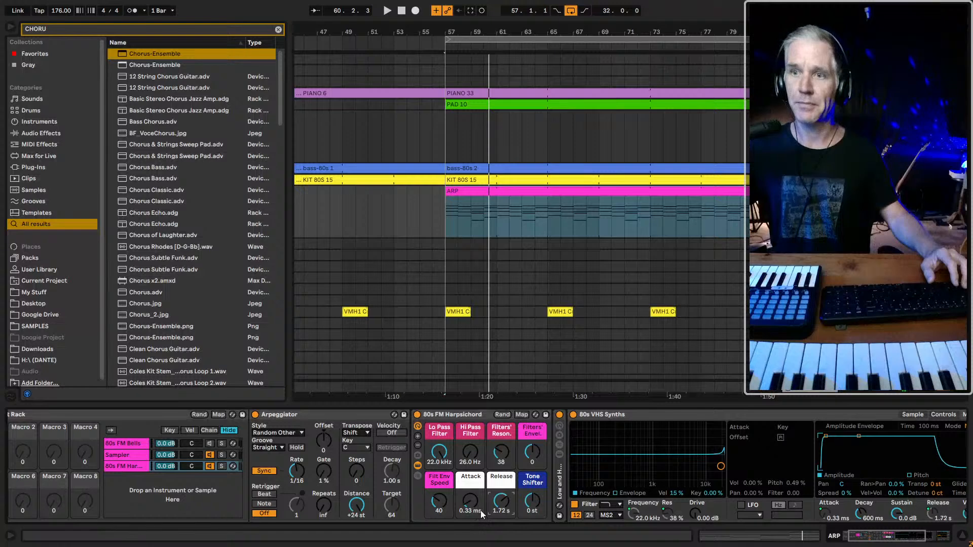
key("space")
left_click_drag(476, 505, 489, 484)
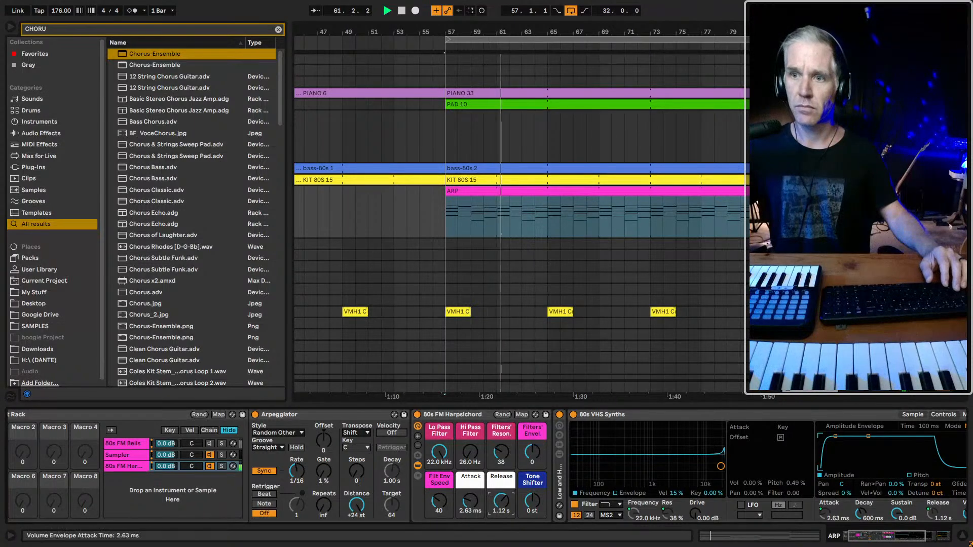
mouse_move(470, 502)
left_mouse_down()
mouse_move(470, 483)
mouse_move(470, 504)
left_mouse_up()
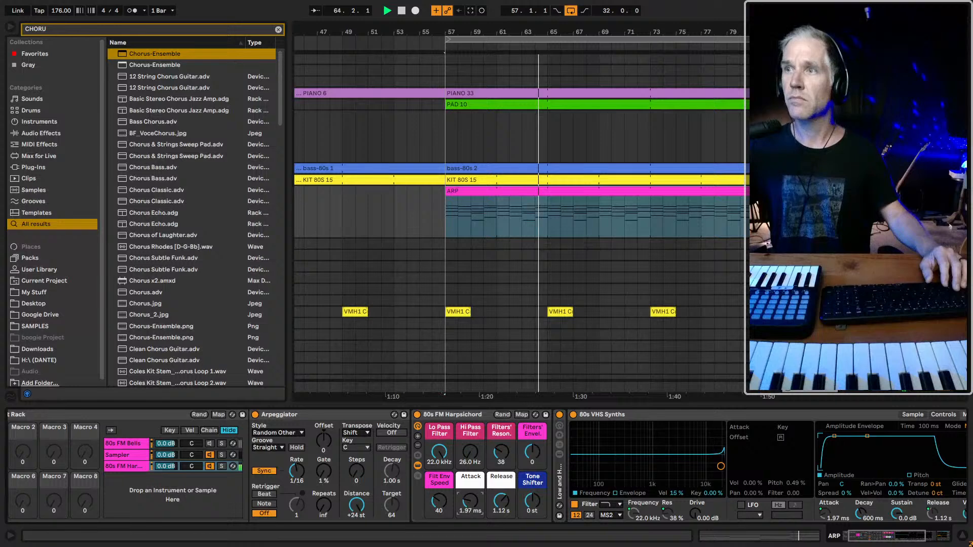
key("space")
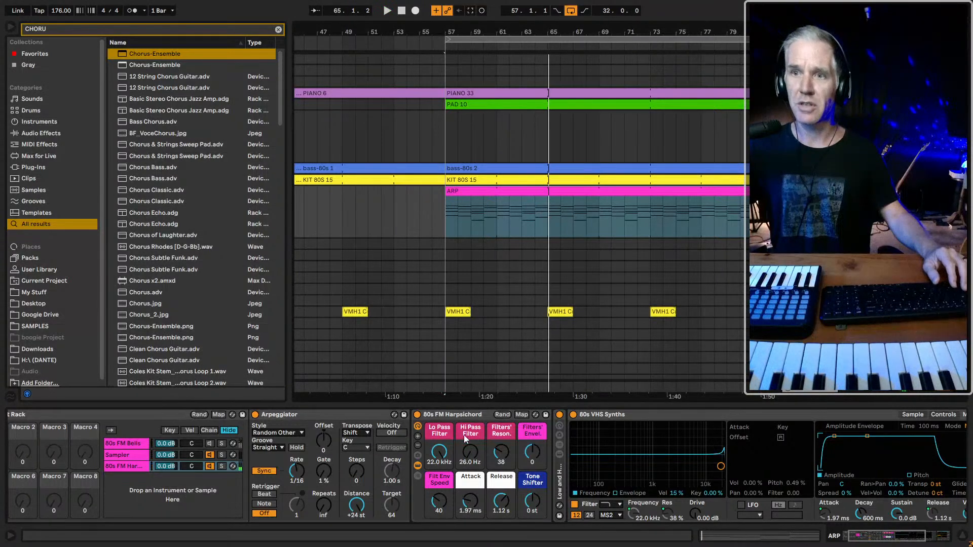
- Change the Arpeggiator's style to Up & Down and audition the harpsichord chain
left_click(302, 434)
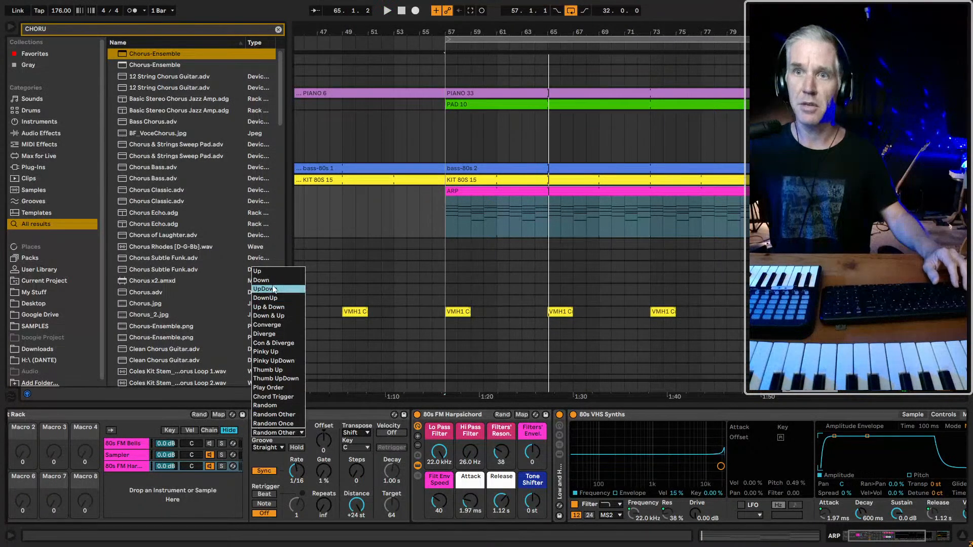
left_click(277, 307)
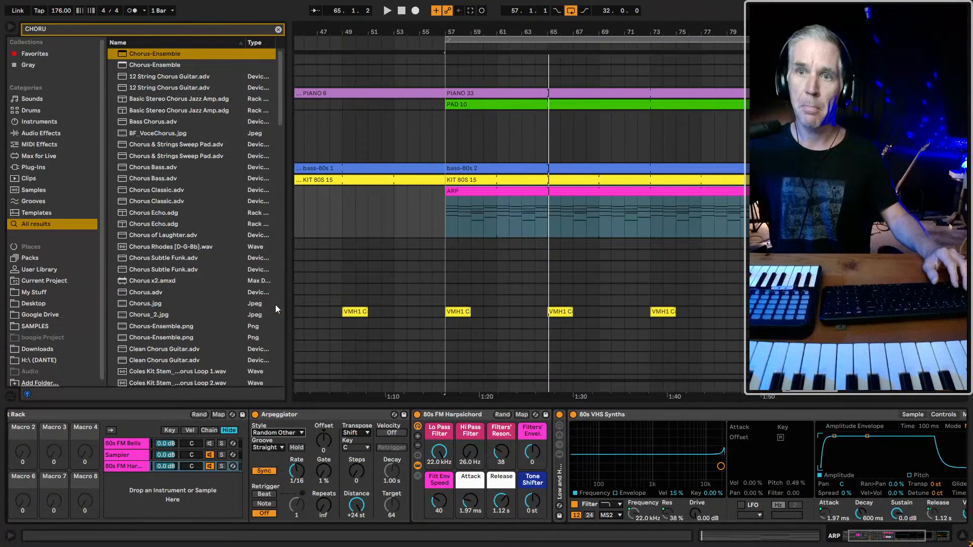
key("space")
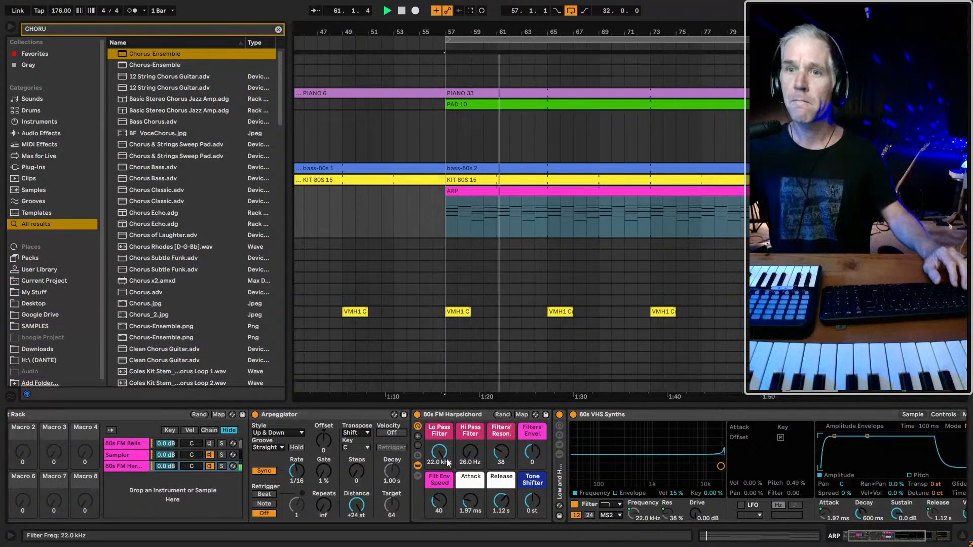
scroll(810, 484, "down", 3)
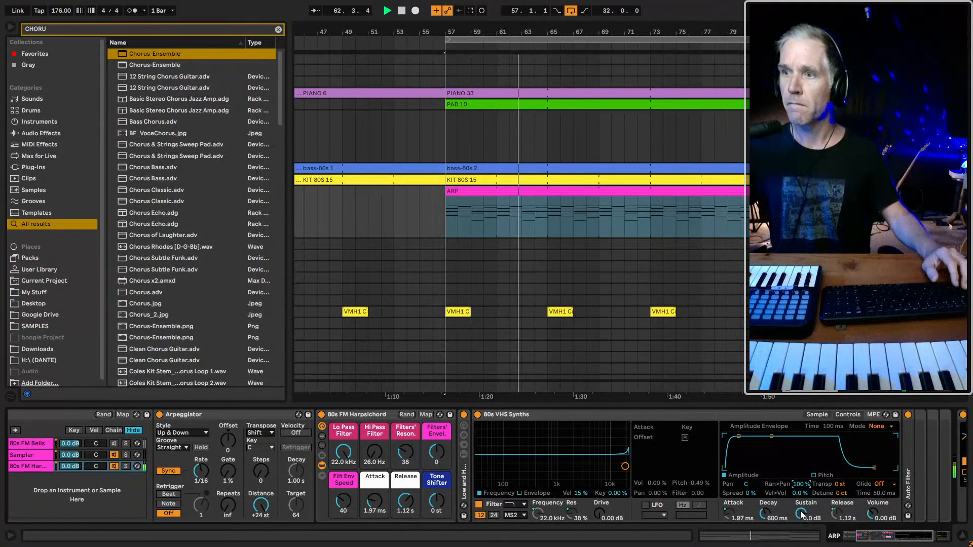
- Set the Arpeggiator's gate to 26 % and its transpose distance to +12 st while auditioning the loop
left_click_drag(800, 484, 799, 431)
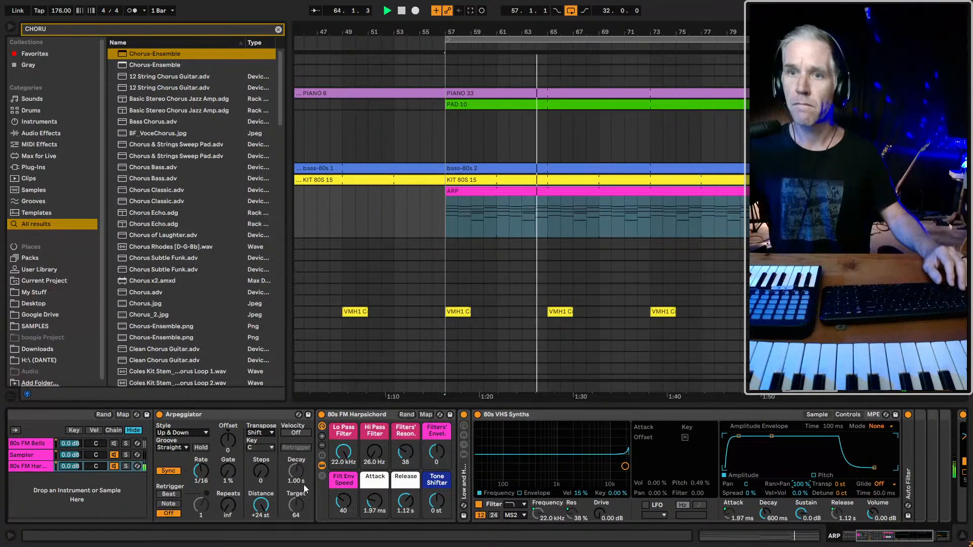
left_click_drag(228, 470, 228, 431)
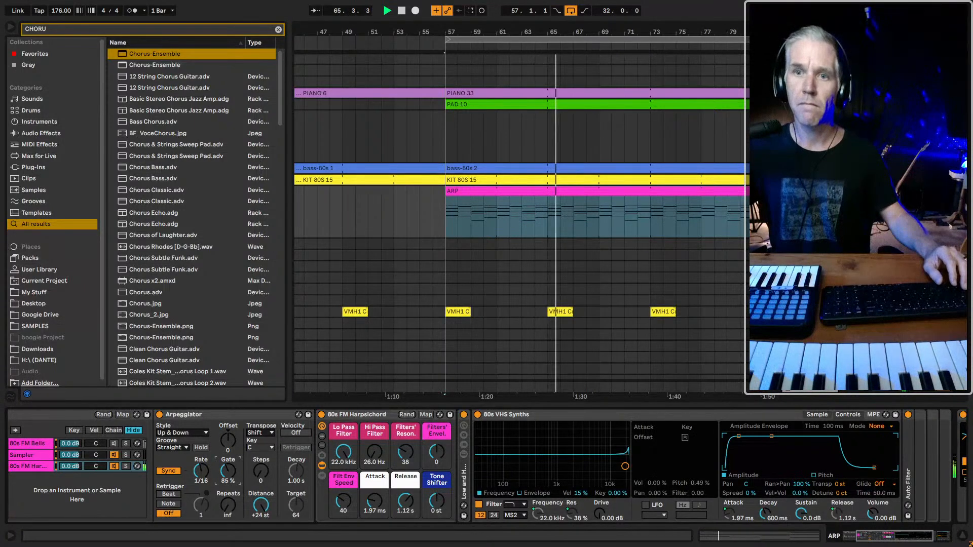
left_click_drag(219, 472, 219, 500)
scroll(308, 449, "left", 2)
left_click_drag(356, 505, 356, 523)
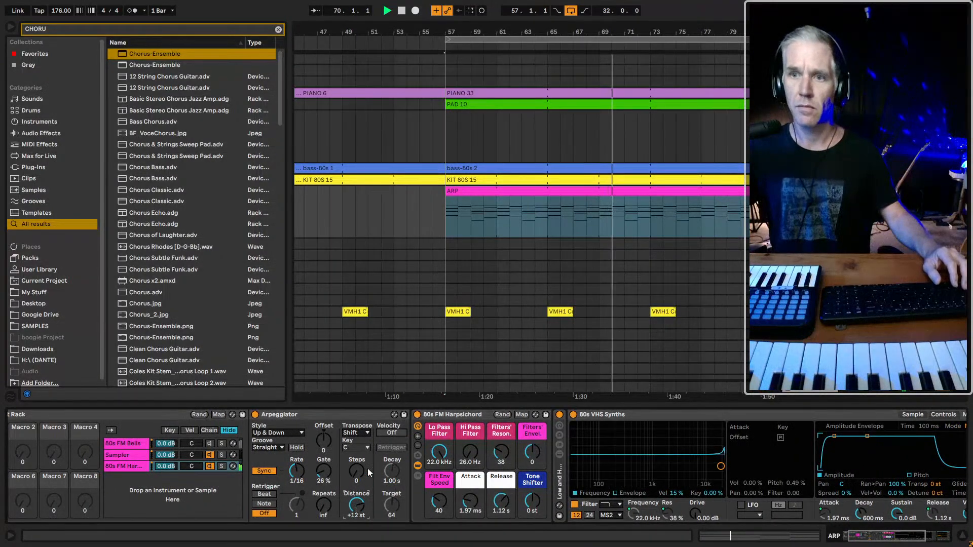
- Try the Arpeggiator's Beat and Note retrigger modes and set its transpose steps to 8
left_click(264, 493)
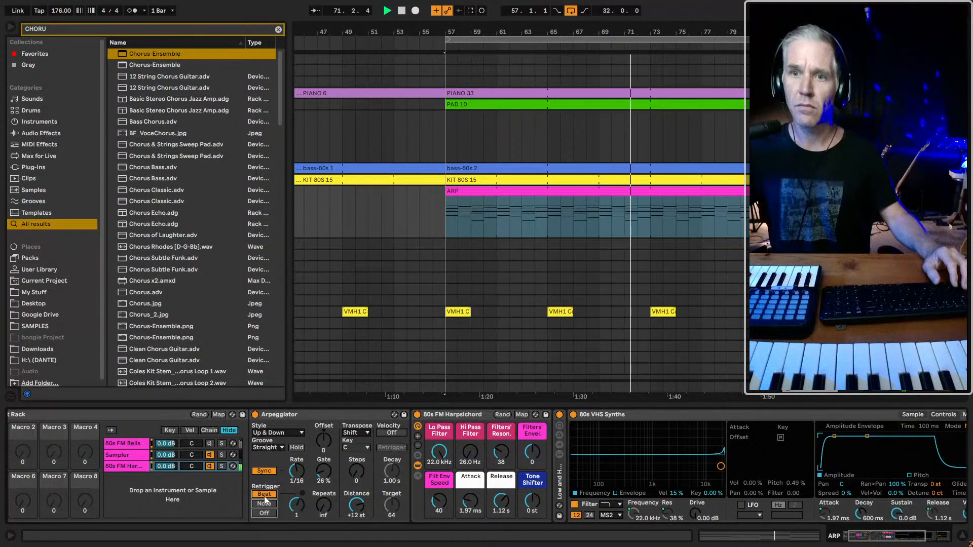
left_click(264, 504)
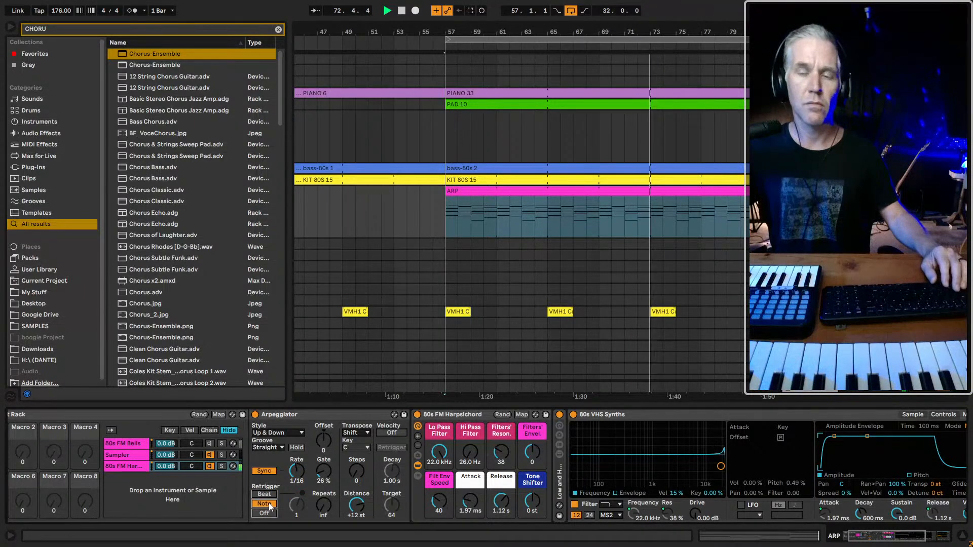
left_click_drag(359, 471, 359, 420)
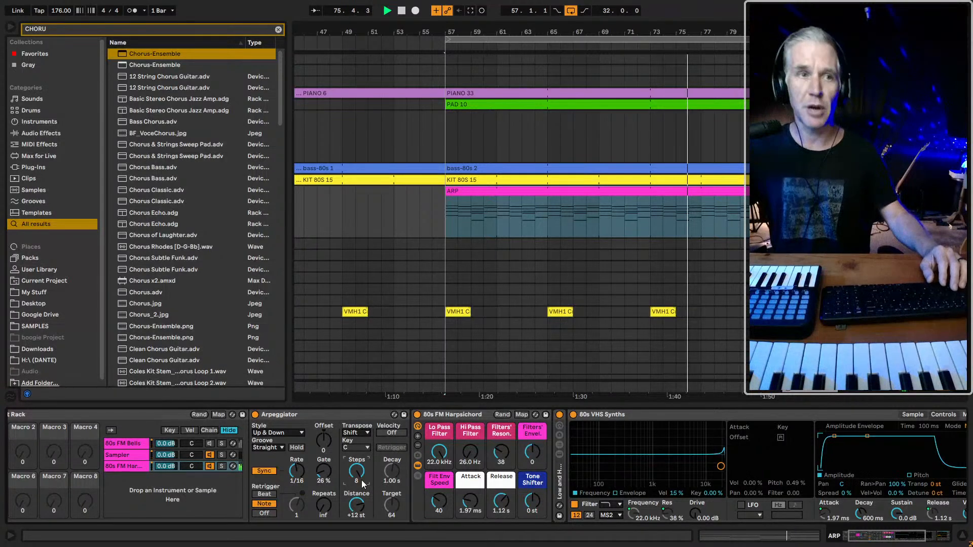
- Try a +5 st distance, return it to +12 st, and set the Arpeggiator's gate to 1 % with retrigger off
left_click_drag(356, 505, 356, 522)
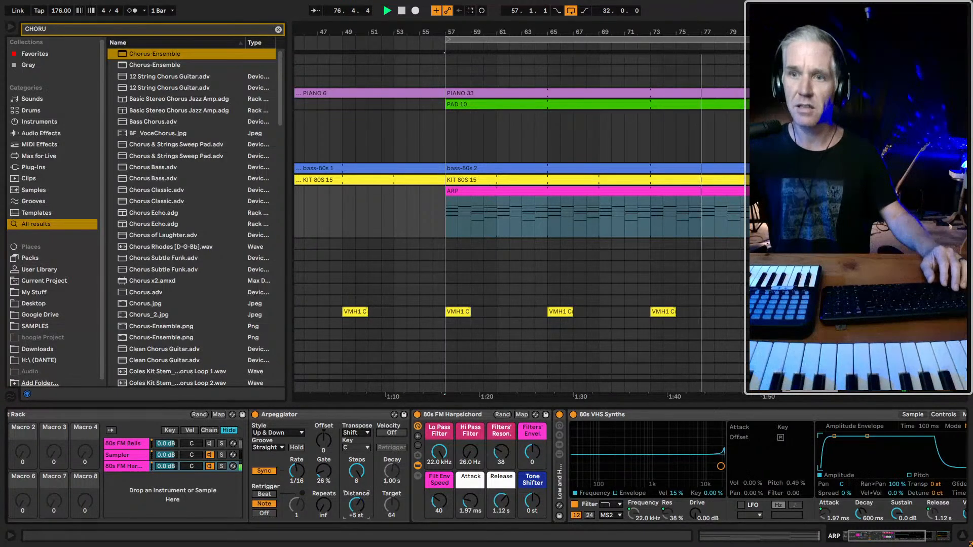
double_click(355, 504)
left_click_drag(324, 473, 324, 501)
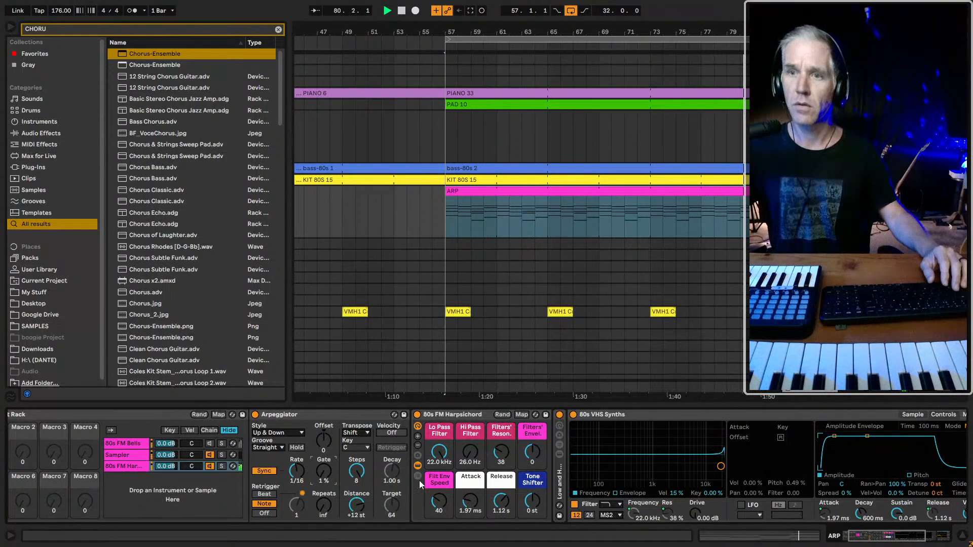
left_click(281, 435)
left_click(281, 439)
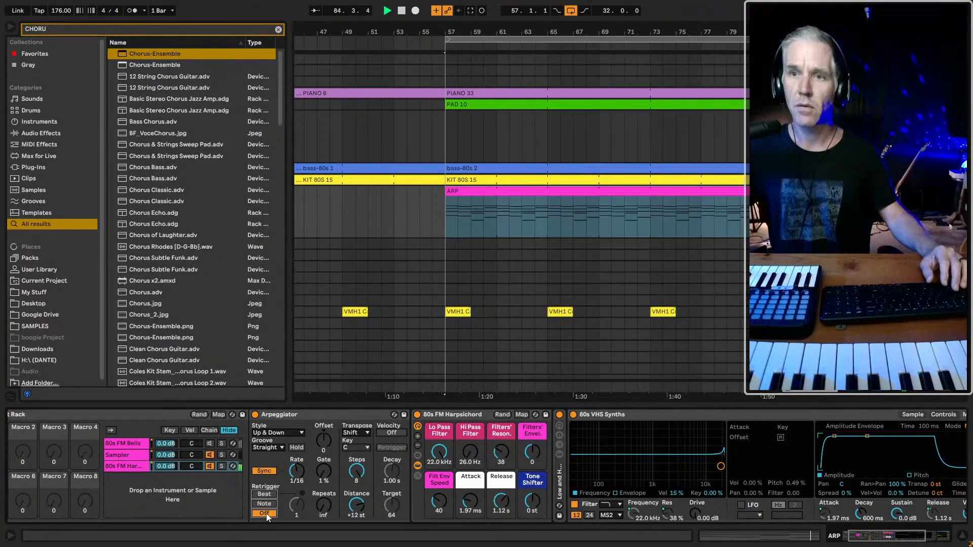
- Delete the lowest note of every chord in the ARP clip, plus the G3 note in its third bar
left_click(526, 202)
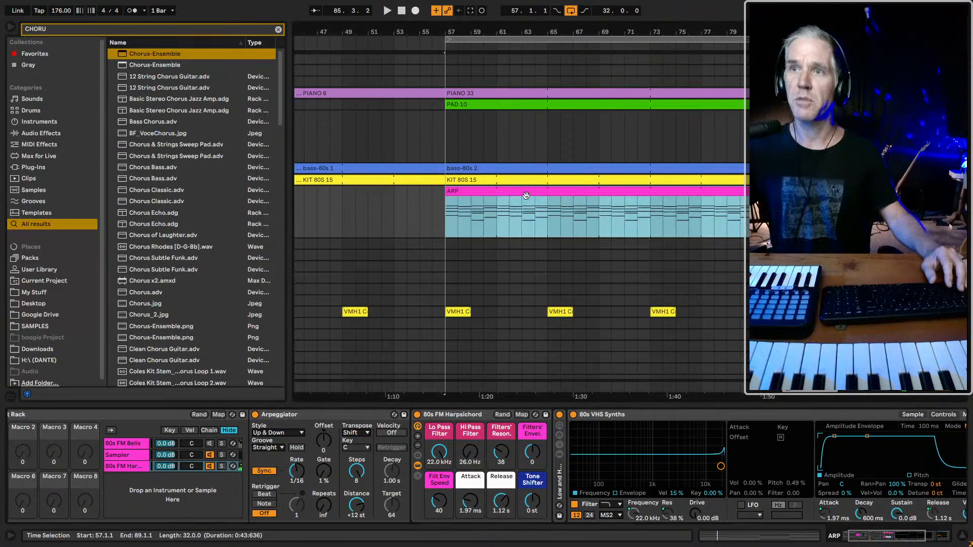
double_click(526, 201)
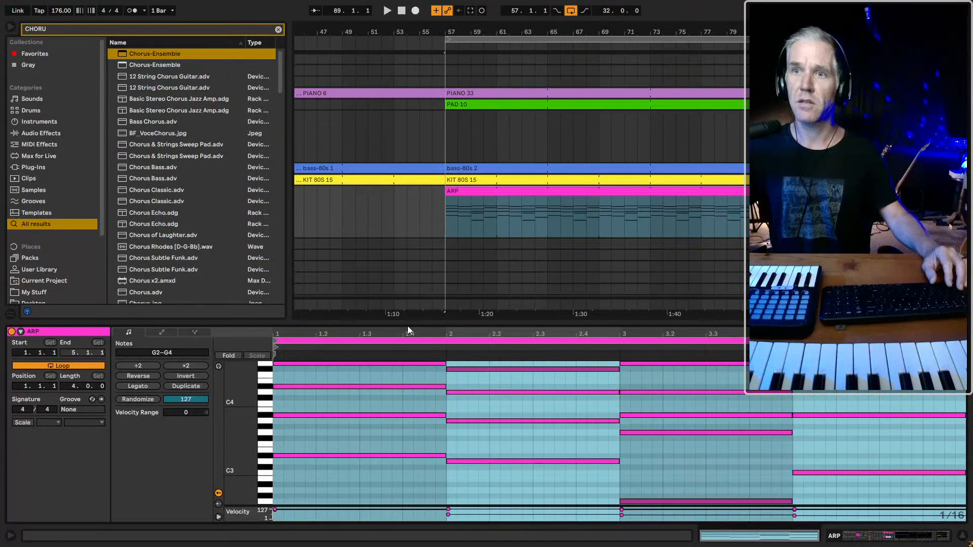
left_click_drag(408, 326, 420, 212)
left_click_drag(867, 445, 356, 347)
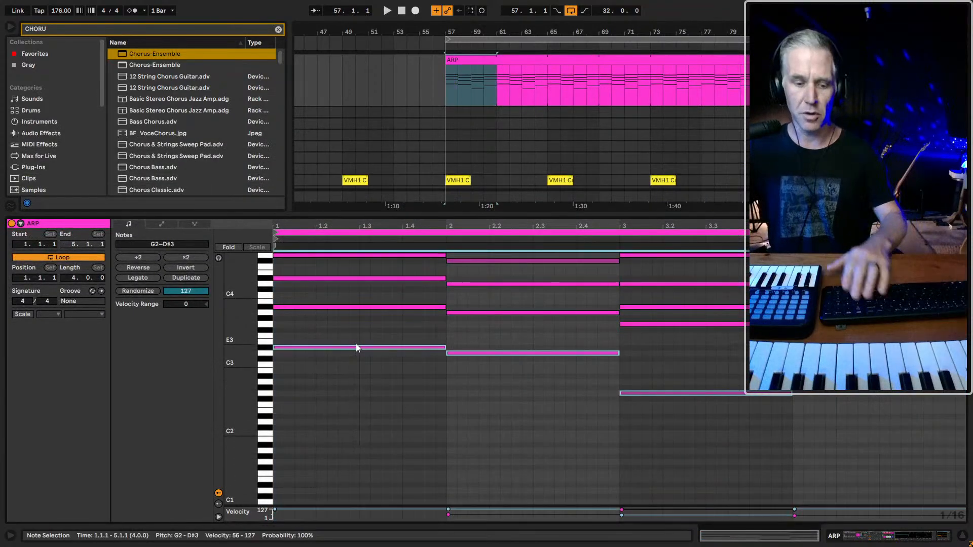
key("Delete")
scroll(455, 345, "up", 2)
left_click(712, 348)
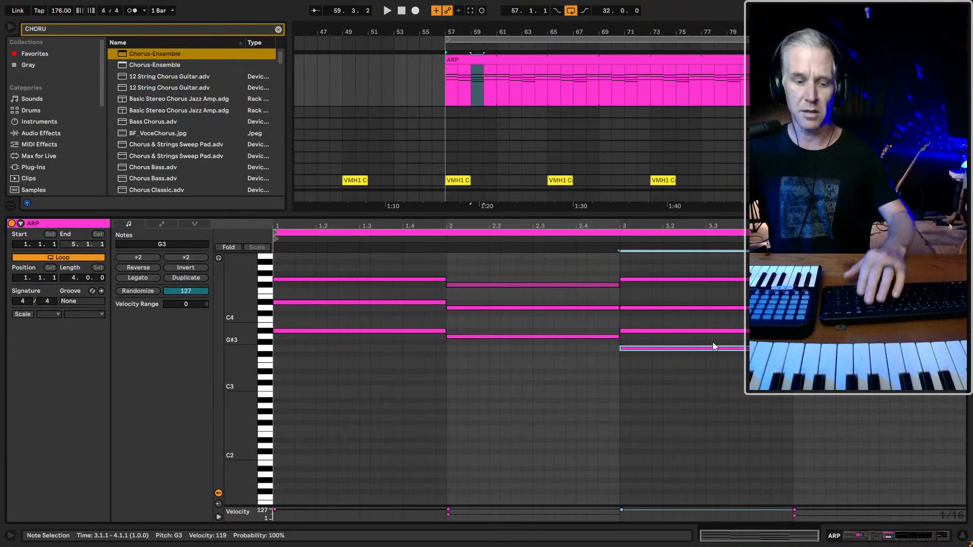
key("Delete")
- Play the edited ARP clip with all its notes selected, and return to the track's device chain
key("space")
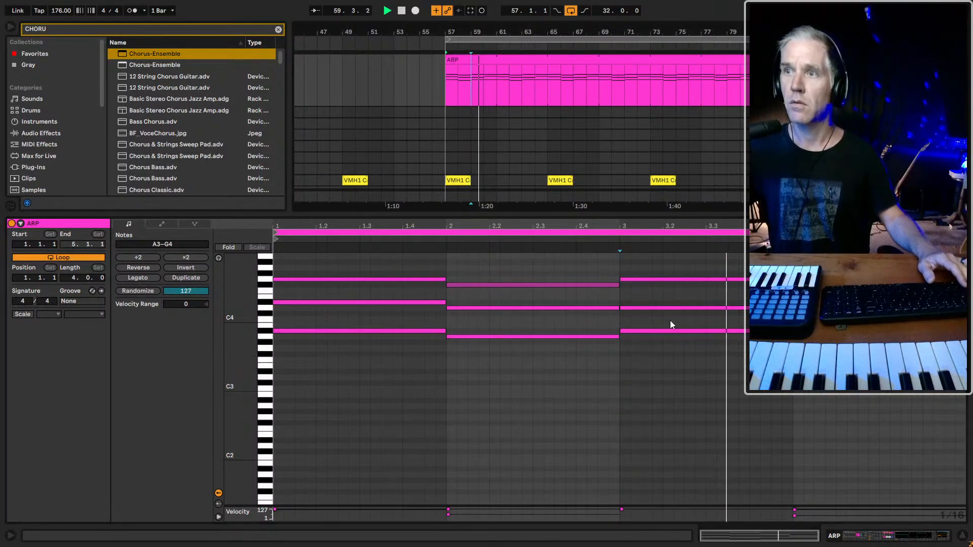
key("ctrl+a")
scroll(604, 93, "up", 4)
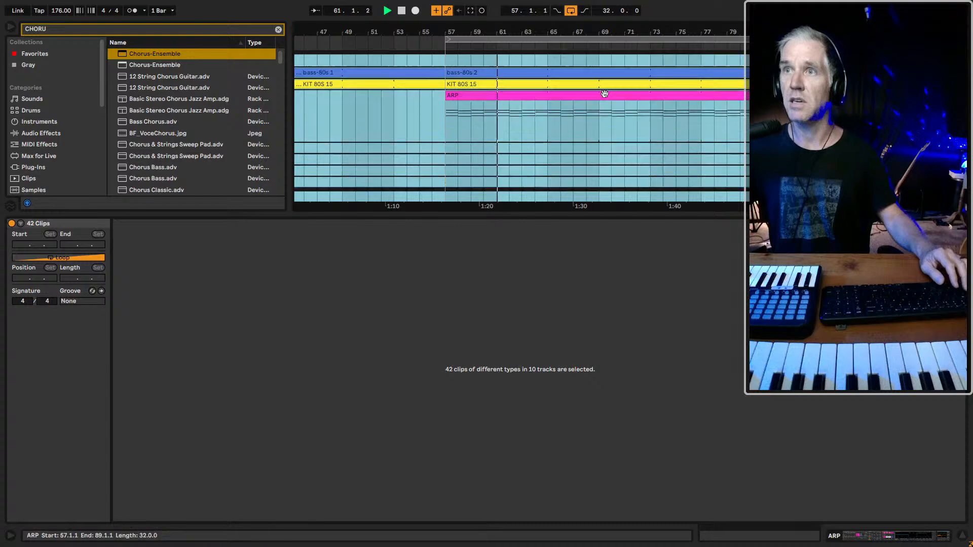
left_click(614, 107)
left_click(692, 299)
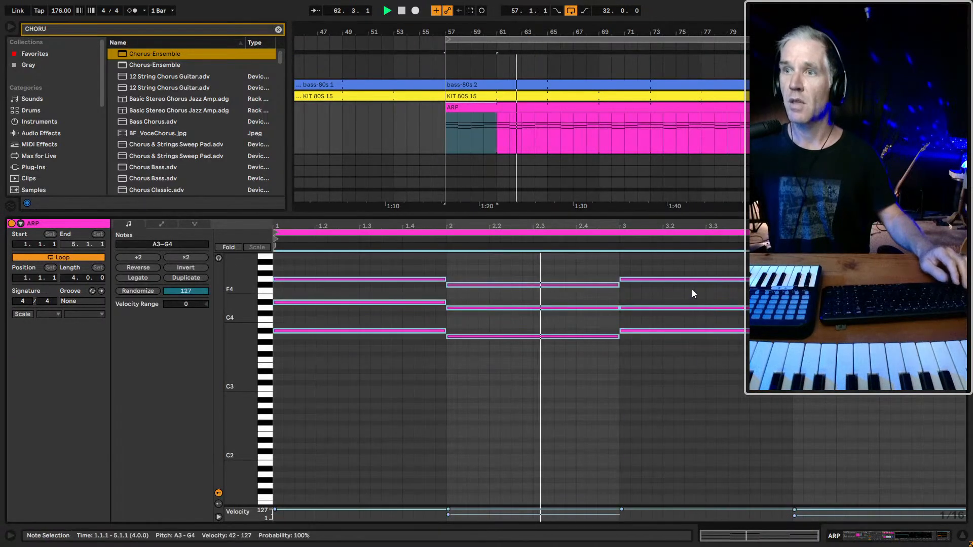
key("ctrl+a")
key("shift+Tab")
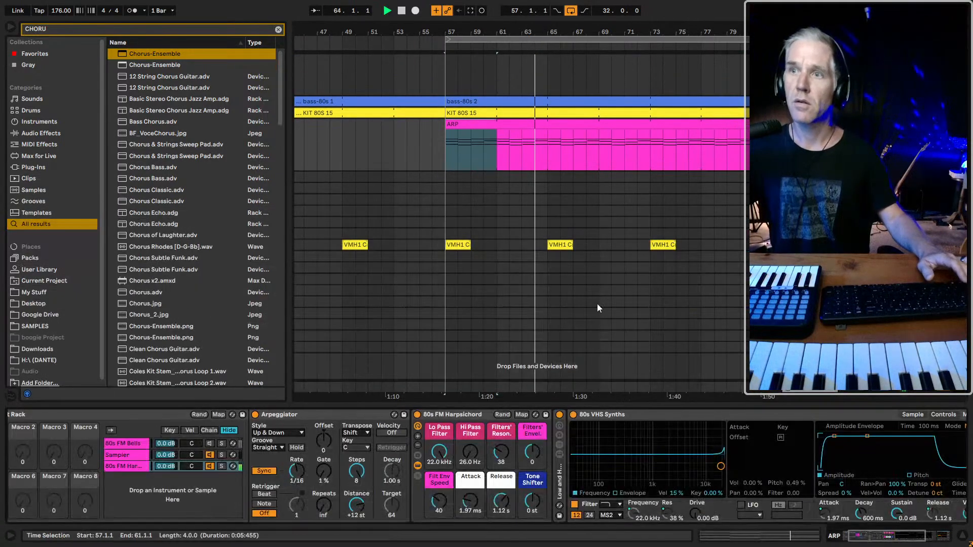
- Reduce the Arpeggiator's transpose steps to 3 and set its style to Converge
left_click(278, 433)
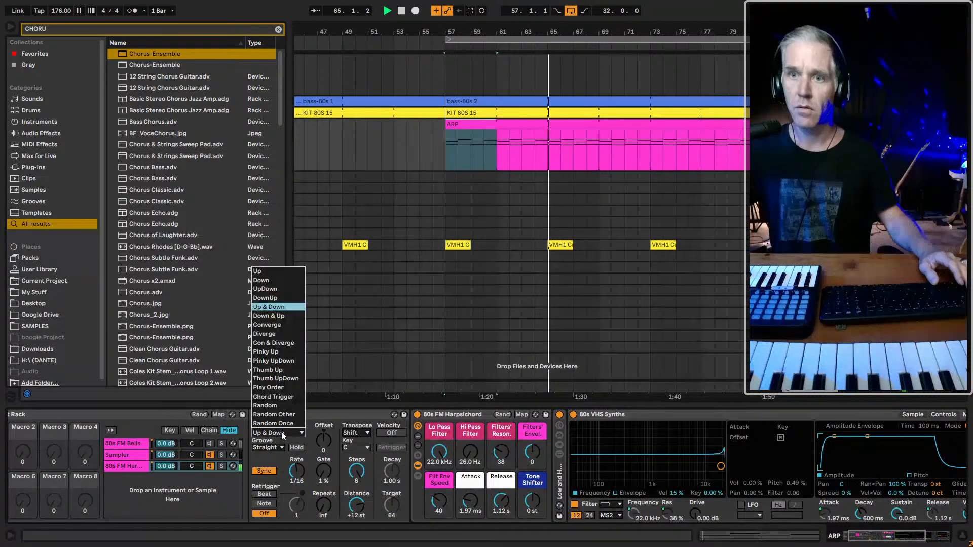
left_click(273, 265)
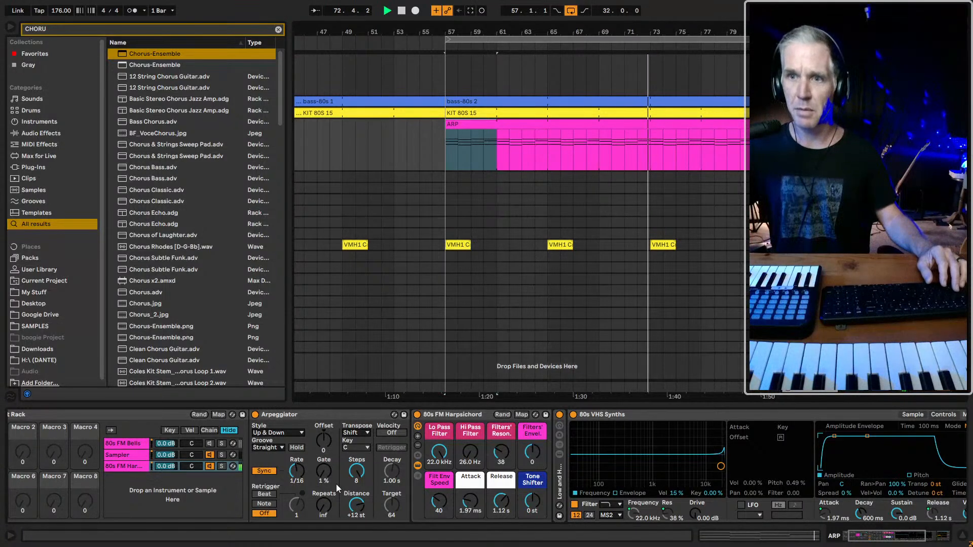
left_click_drag(356, 472, 356, 489)
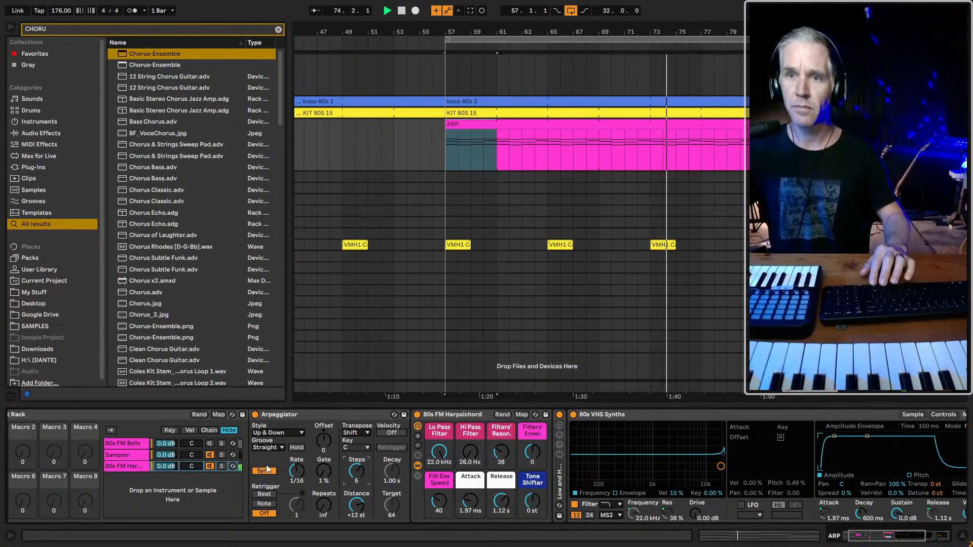
key("Down")
key("Down")
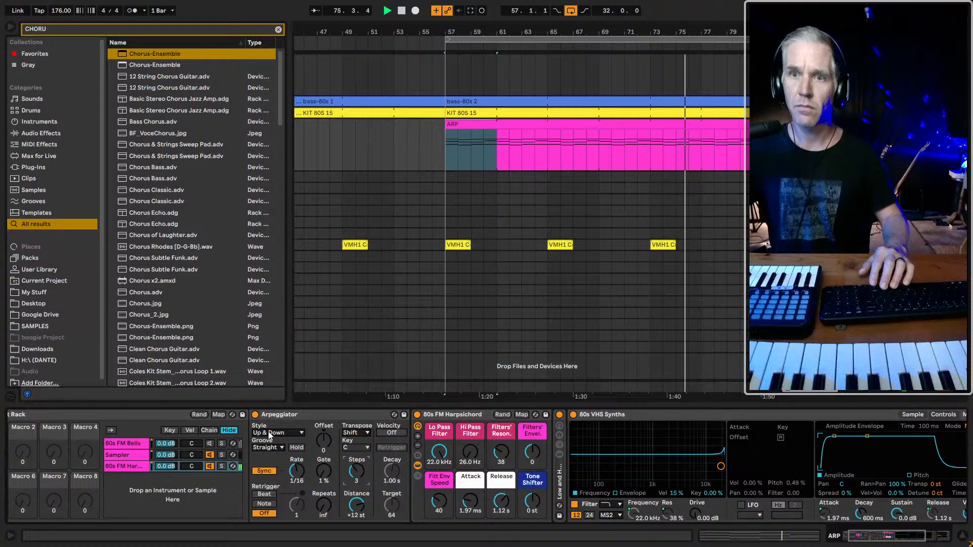
left_click(270, 433)
left_click(276, 326)
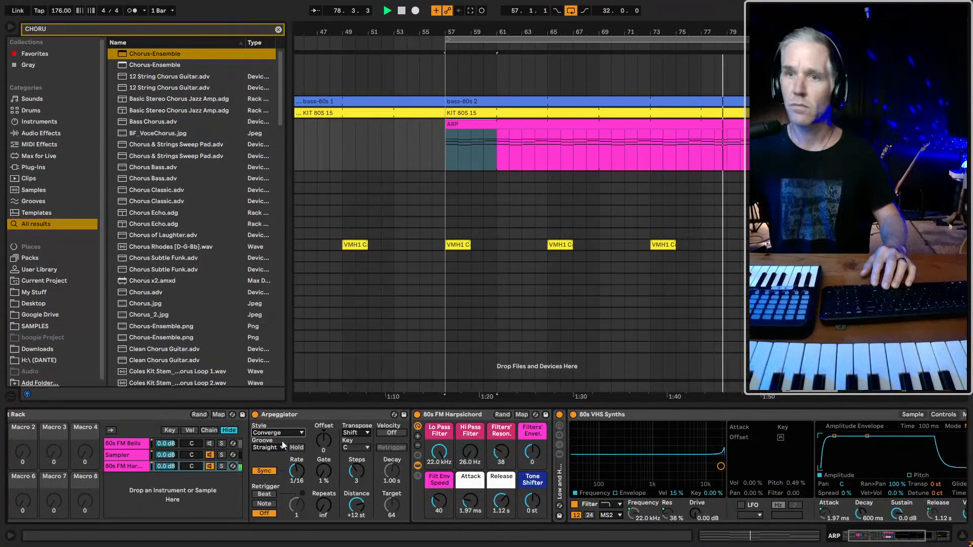
- Collapse the 80s VHS Synths device and turn off Chorus-Ensemble
left_click(640, 416)
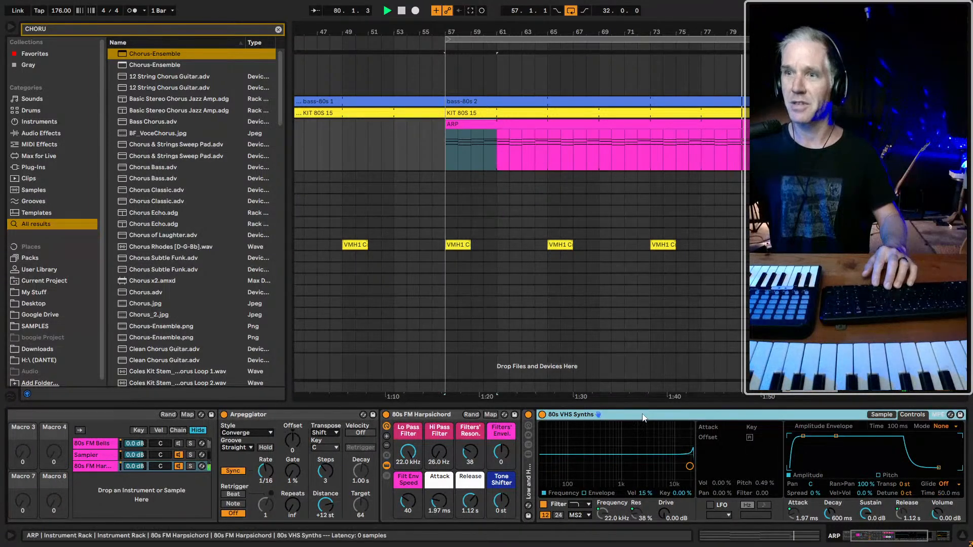
double_click(642, 414)
left_click(610, 414)
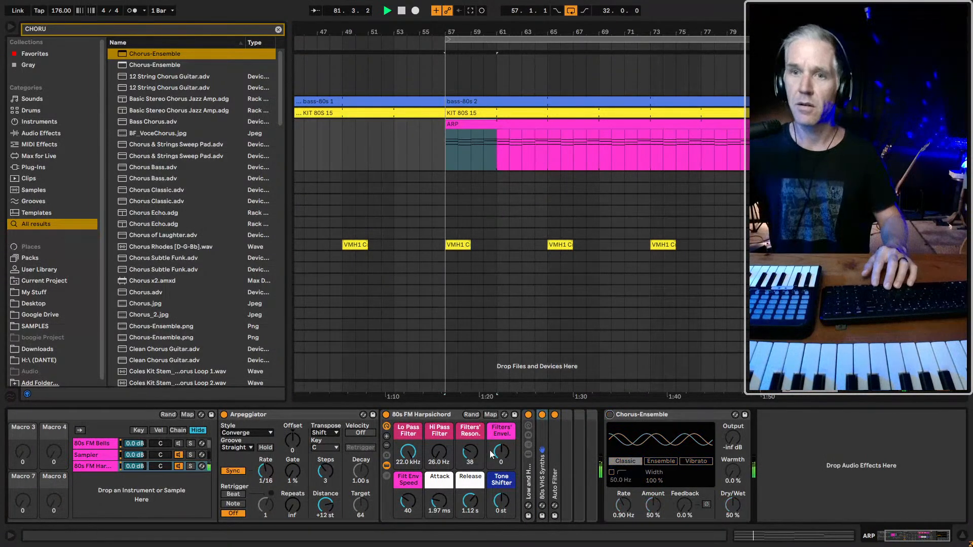
- Audition the Arpeggiator's Pinky Up style and delete the Sampler chain from the Instrument Rack
left_click(247, 433)
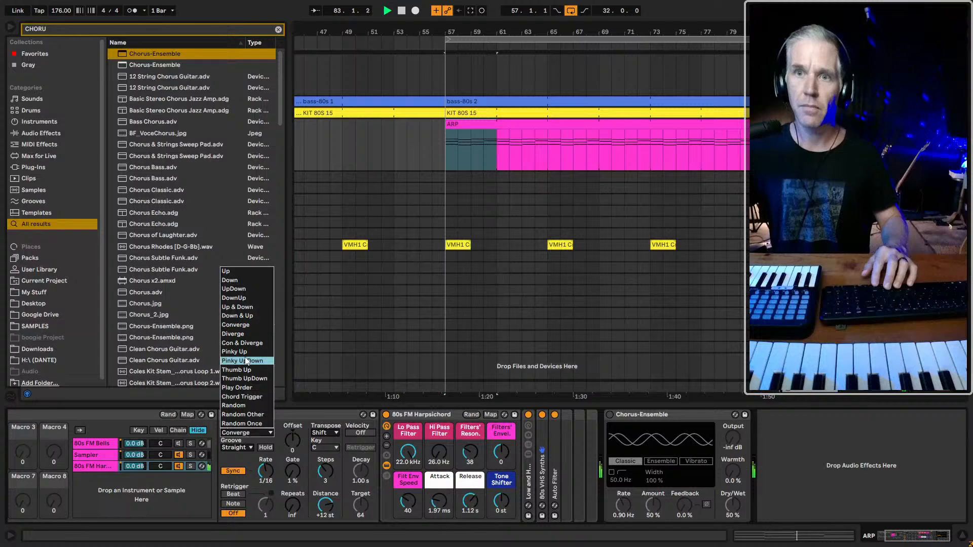
left_click(242, 352)
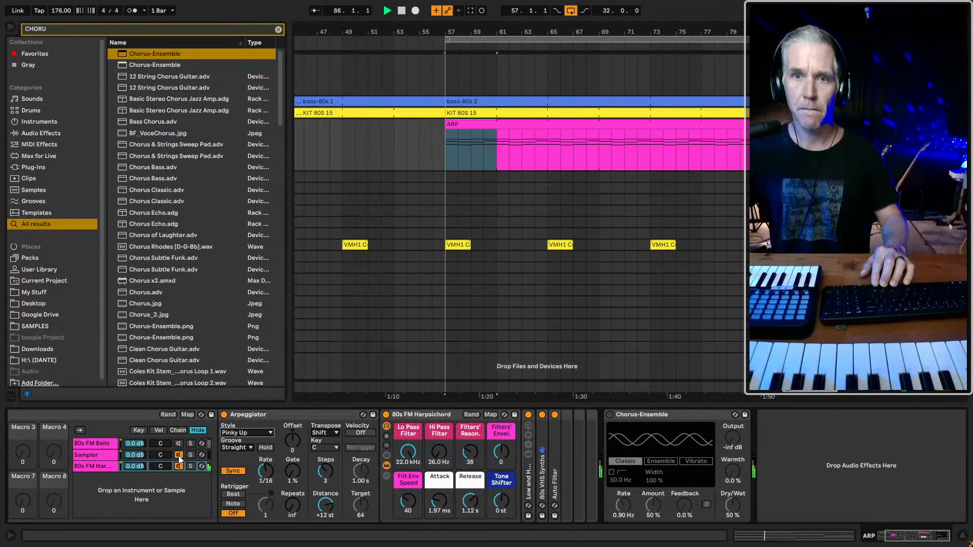
left_click(105, 455)
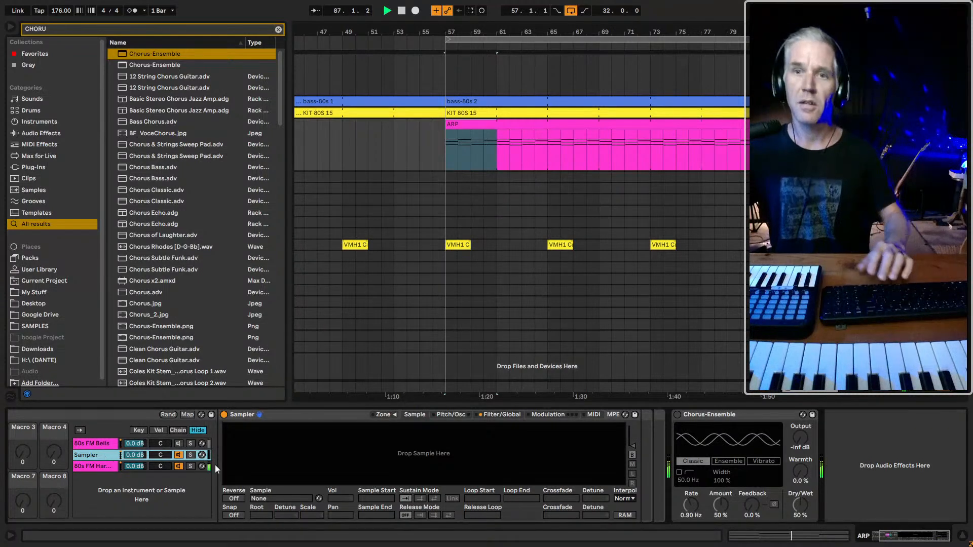
key("Delete")
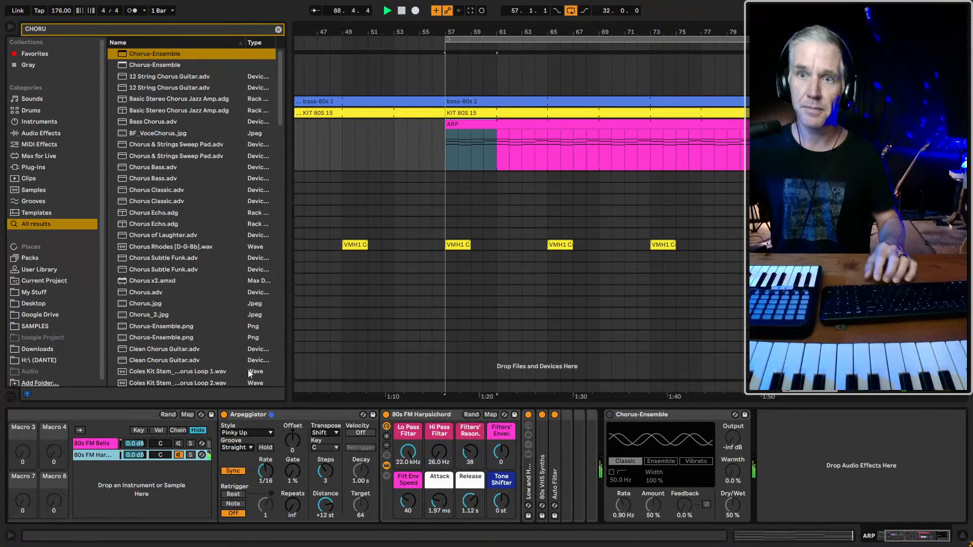
- Audition the Arpeggiator's Diverge, Up & Down, DownUp, UpDown and Down styles, and settle on Up
left_click(258, 432)
left_click(253, 340)
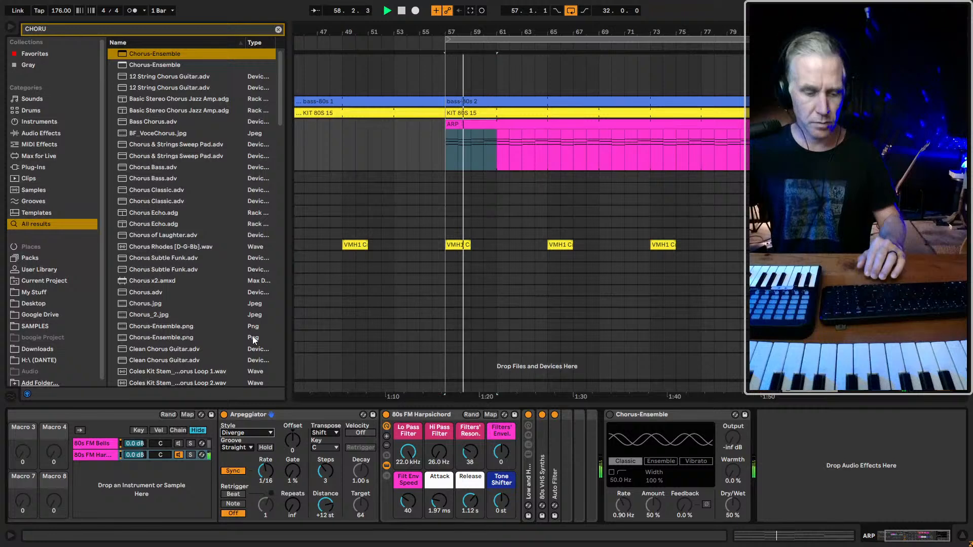
key("Up")
key("Up")
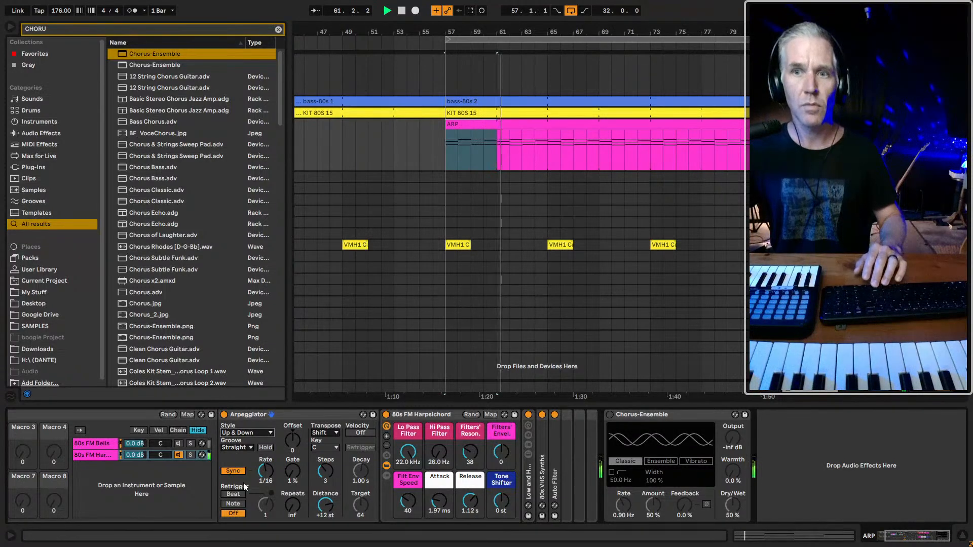
key("Up")
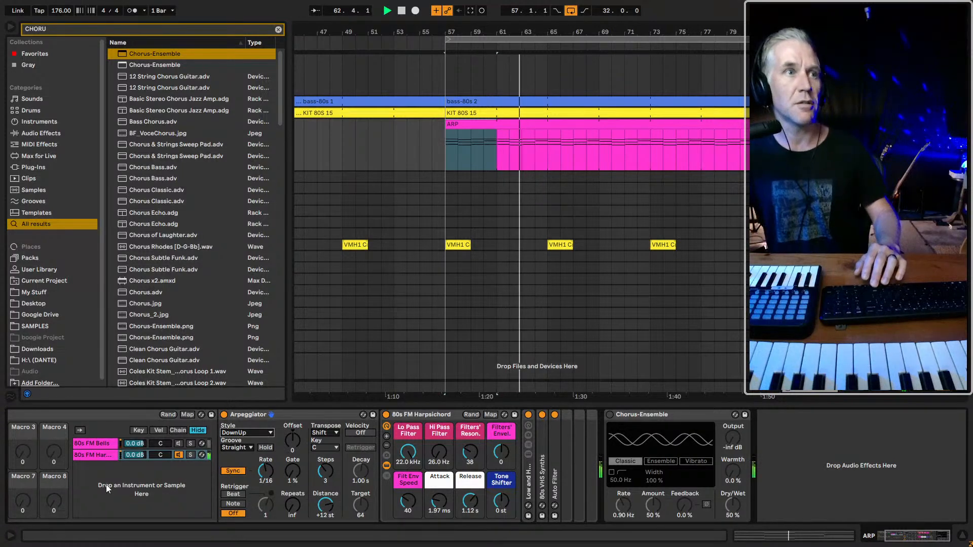
key("Up")
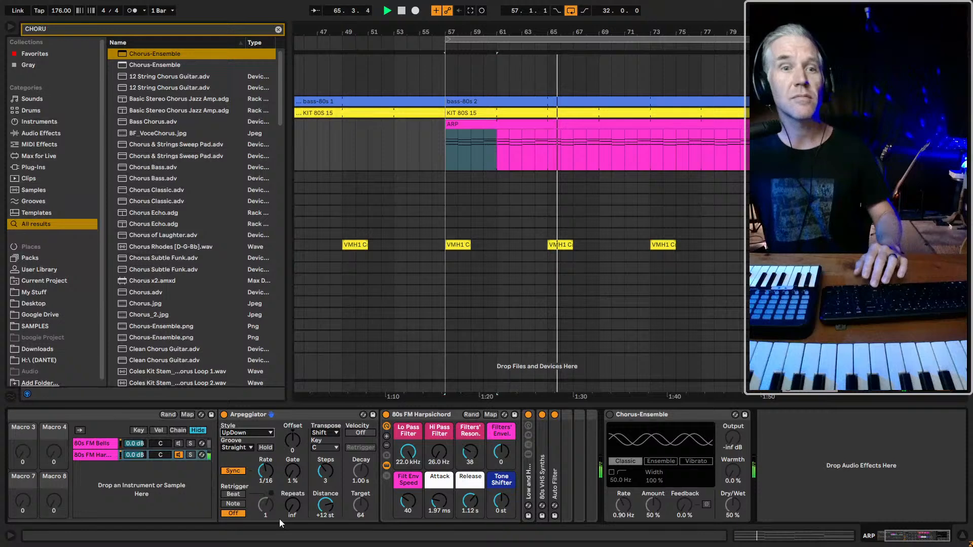
key("Up")
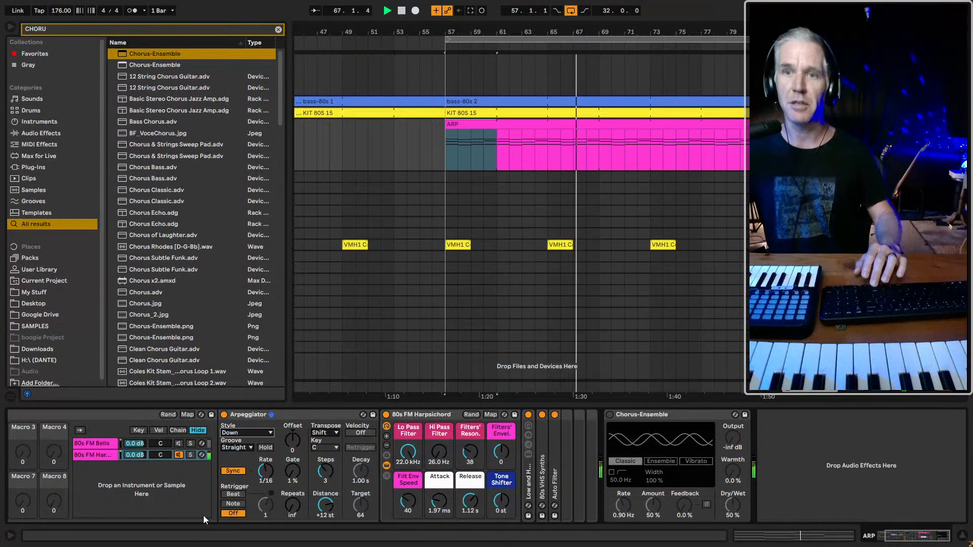
key("Up")
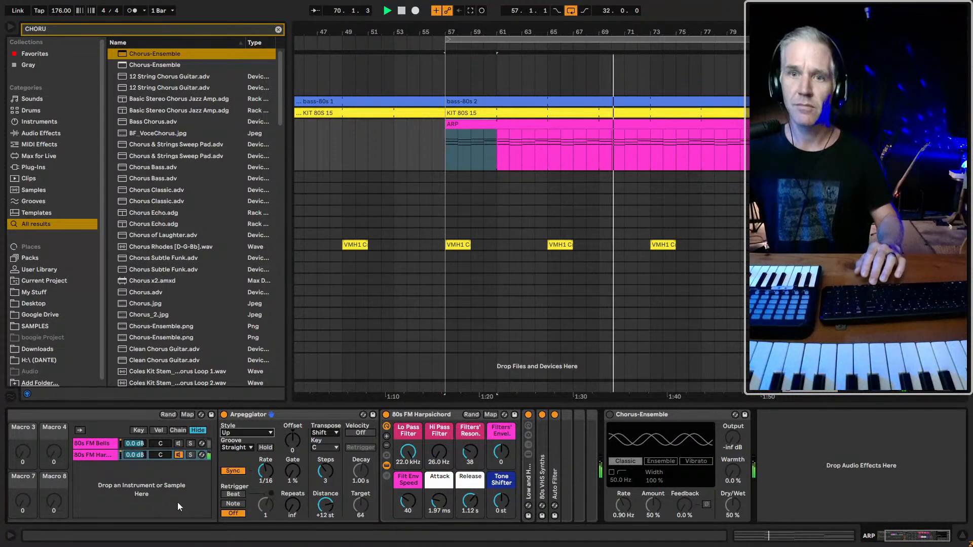
scroll(203, 496, "left", 3)
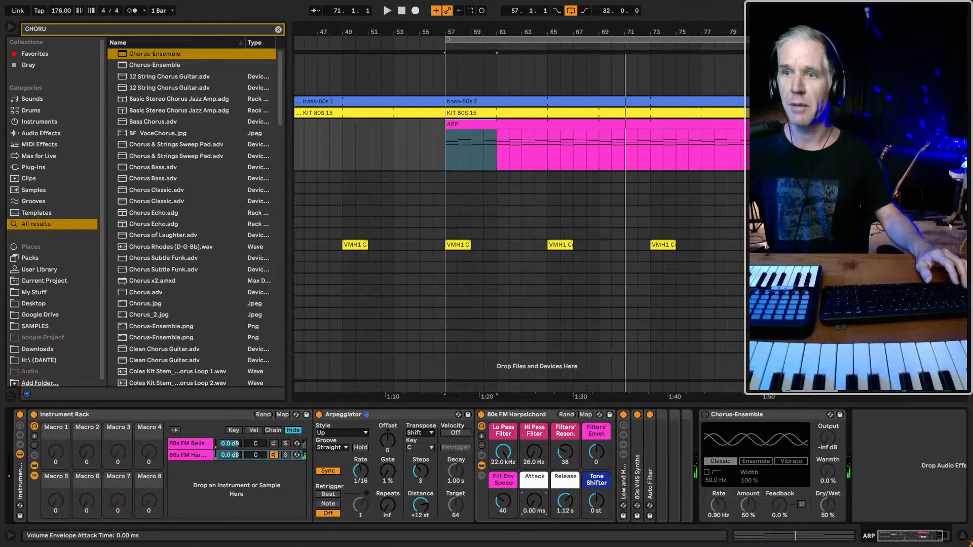
- Set the 80s FM Harpsichord's Release to 304 ms during playback, and set Ran>Pan to 52% in its 80s VHS Synths device
key("space")
mouse_move(565, 501)
left_mouse_down()
mouse_move(565, 543)
mouse_move(565, 514)
left_mouse_up()
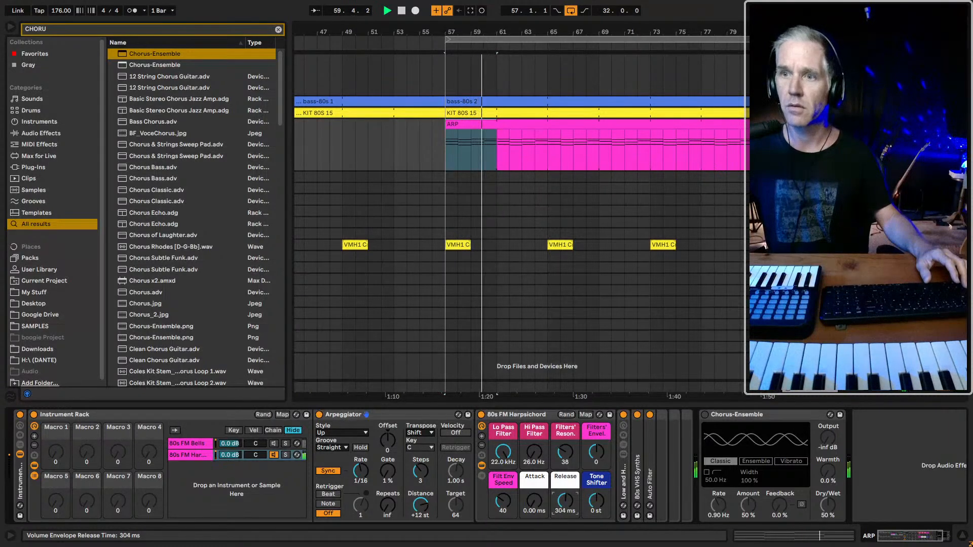
double_click(640, 488)
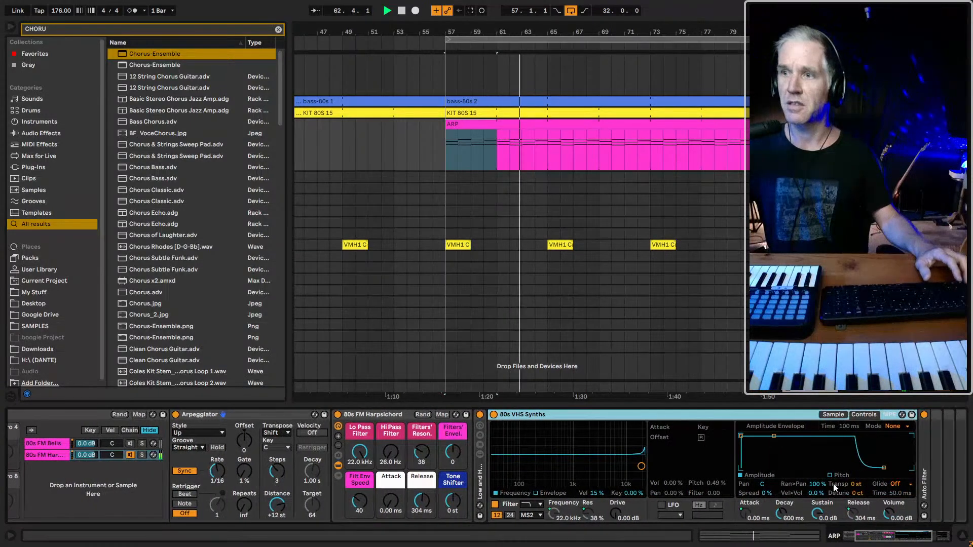
left_click_drag(816, 484, 816, 501)
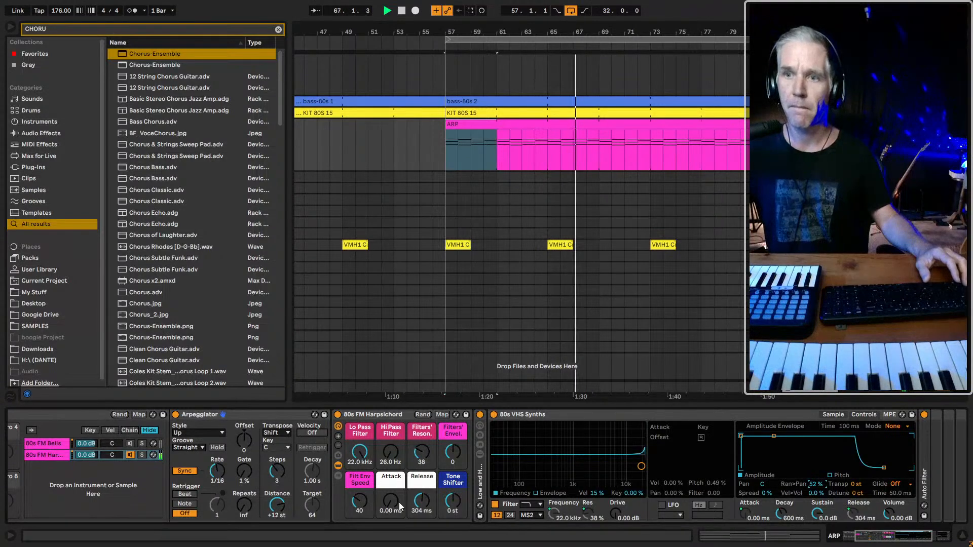
- Set the 80s FM Harpsichord's Tone Shifter to -48 st and its Release to 782 ms
left_click_drag(421, 502, 452, 537)
left_click_drag(429, 500, 430, 496)
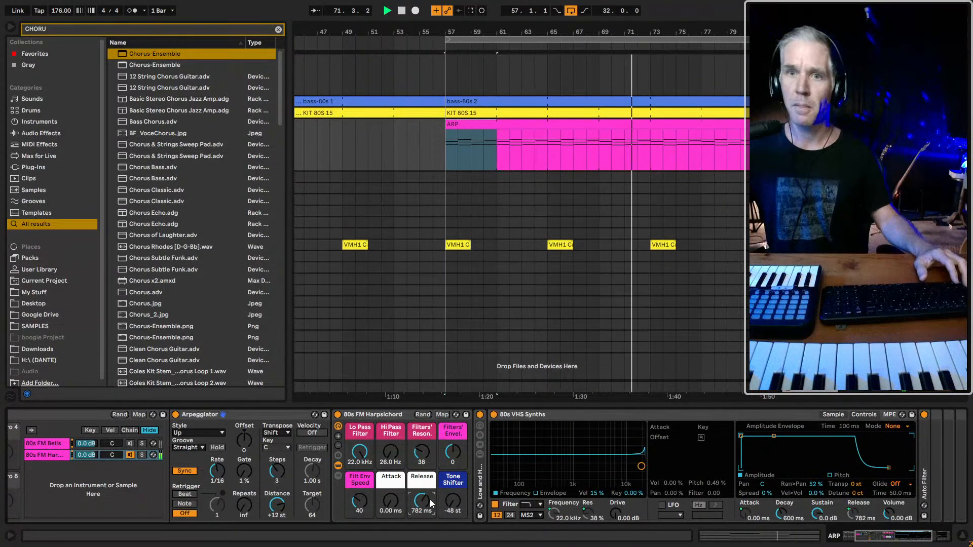
scroll(427, 428, "left", 3)
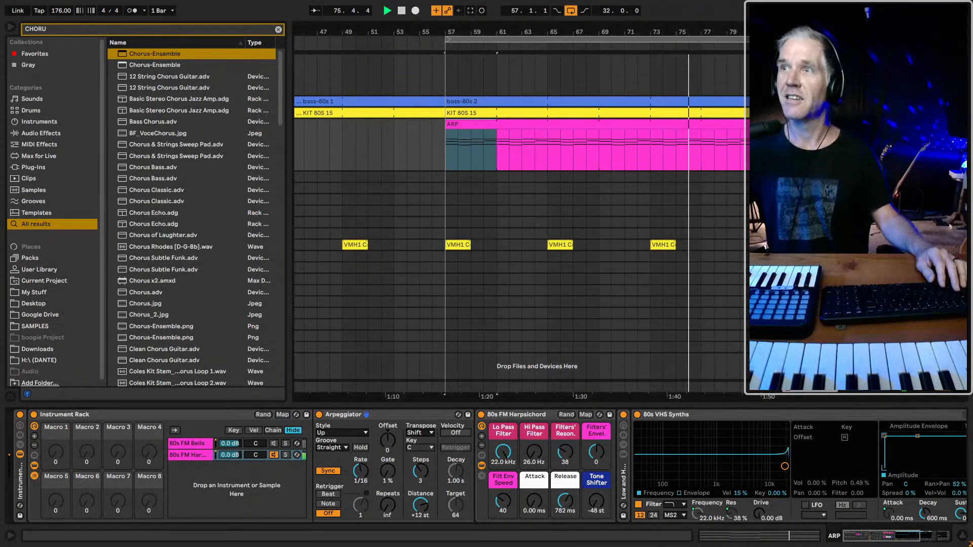
- Audition the loop from bar 57 with the ARP part, select the ARP clip's time range, and save the set
key("ctrl+s")
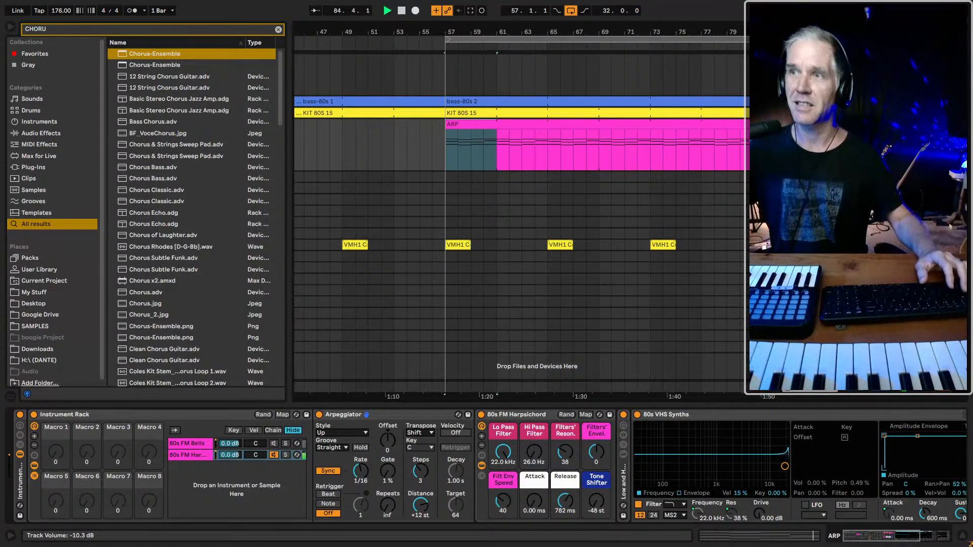
key("space")
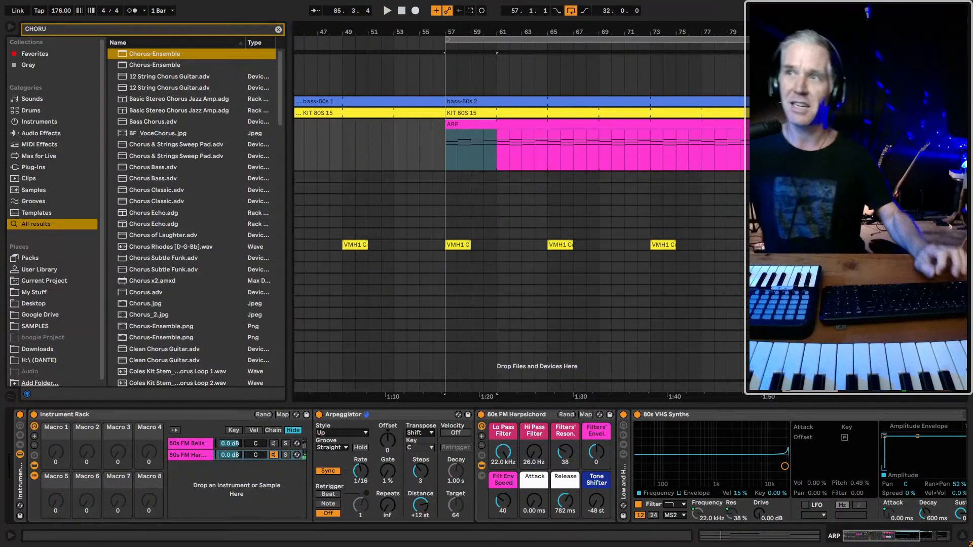
key("space")
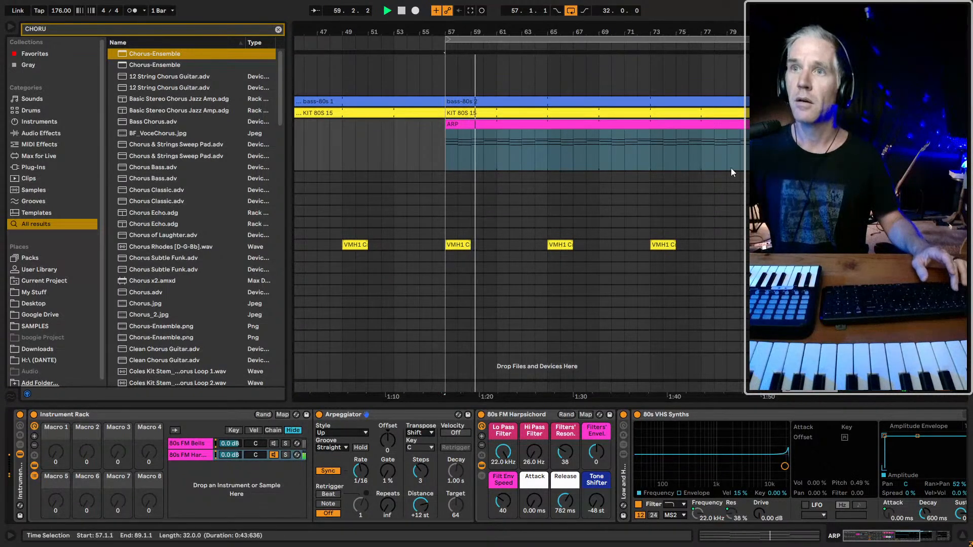
key("space")
left_click_drag(596, 29, 547, 4)
key("ctrl+s")
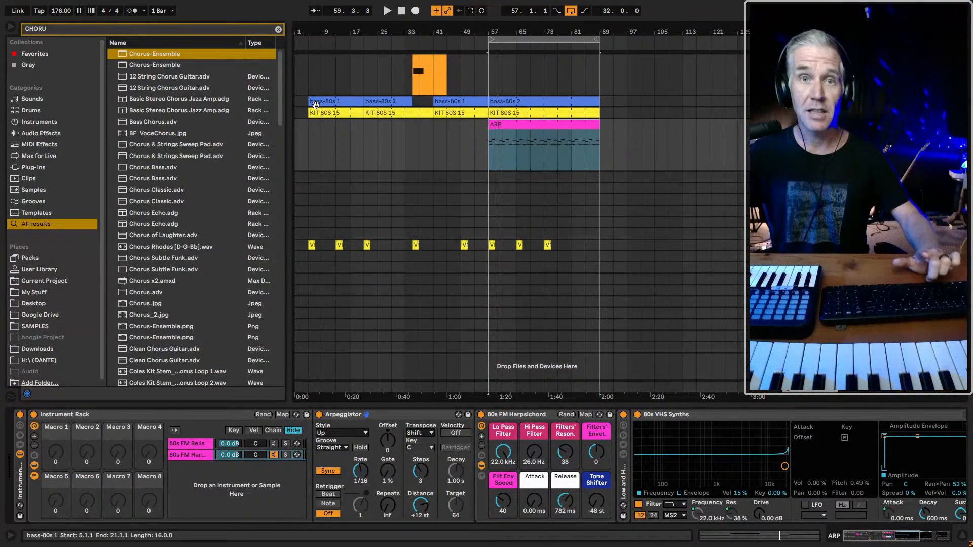
- Place the insert marker on the ARP track at bar 57 and at the song's start at bar 5
left_click_drag(323, 31, 333, 102)
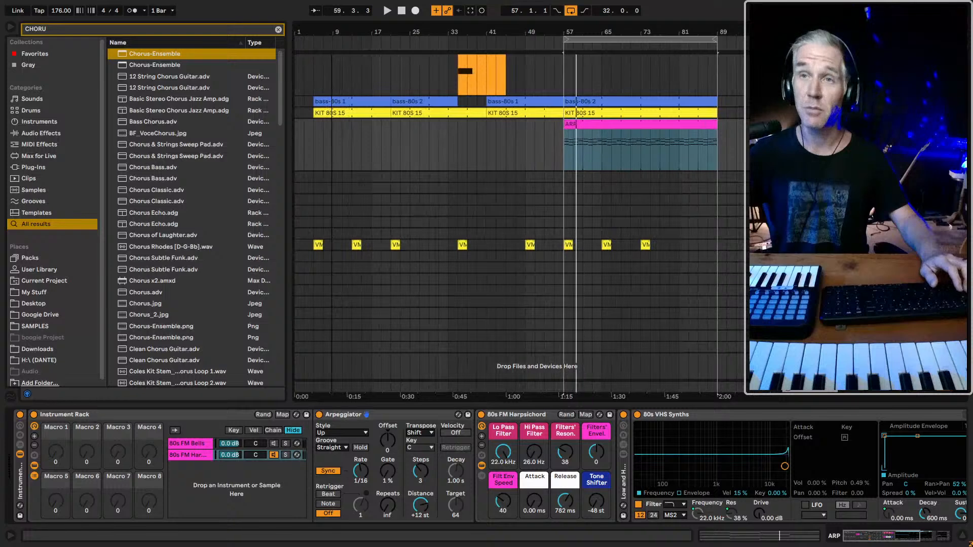
left_click(321, 141)
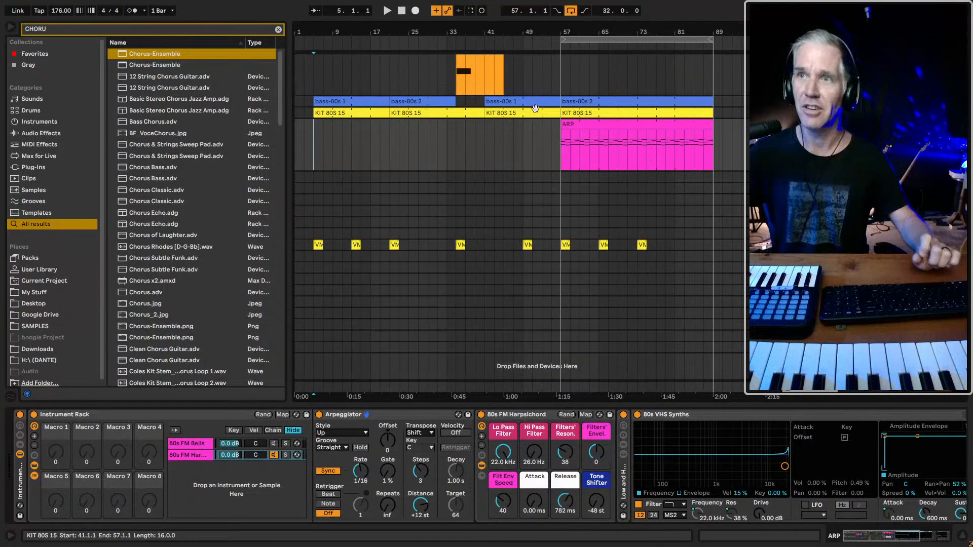
mouse_move(318, 27)
left_mouse_down()
mouse_move(319, 53)
mouse_move(322, 26)
left_mouse_up()
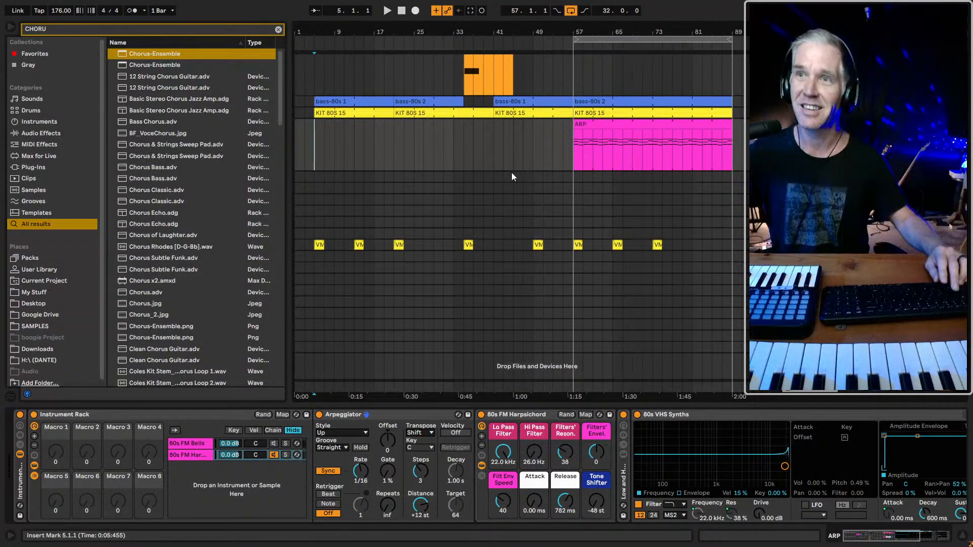
left_click(574, 152)
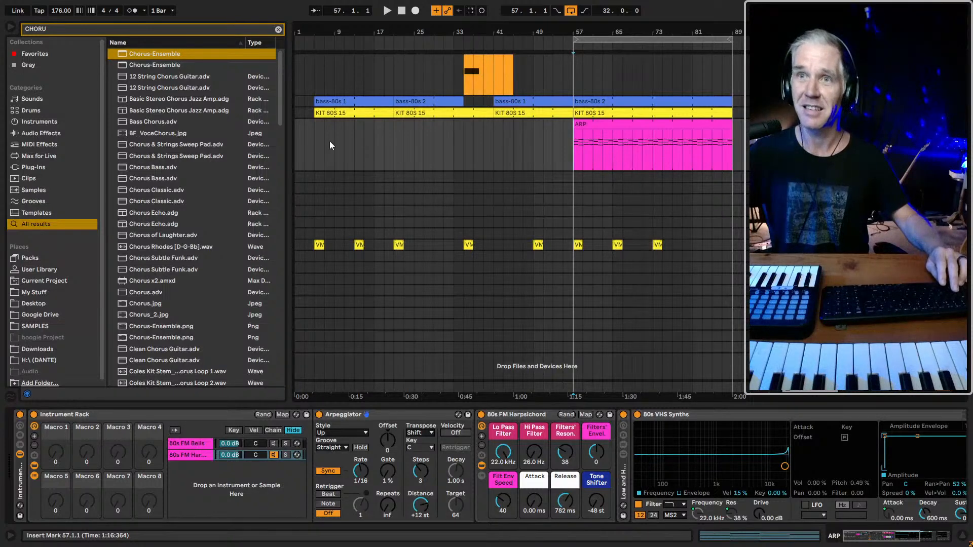
left_click(315, 137)
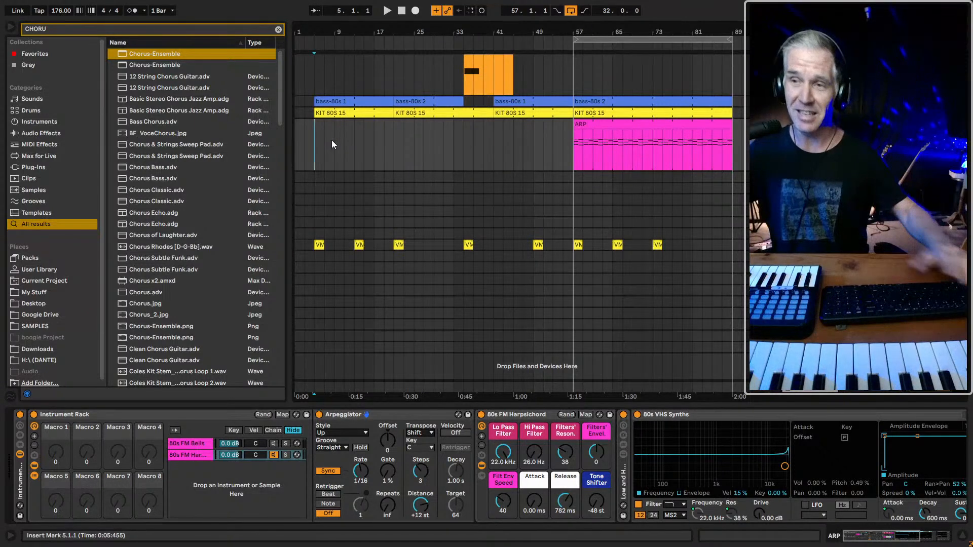
- Fold all tracks in the arrangement and place the insert marker at bar 5 on the GT-EL track
left_click(753, 125, "alt")
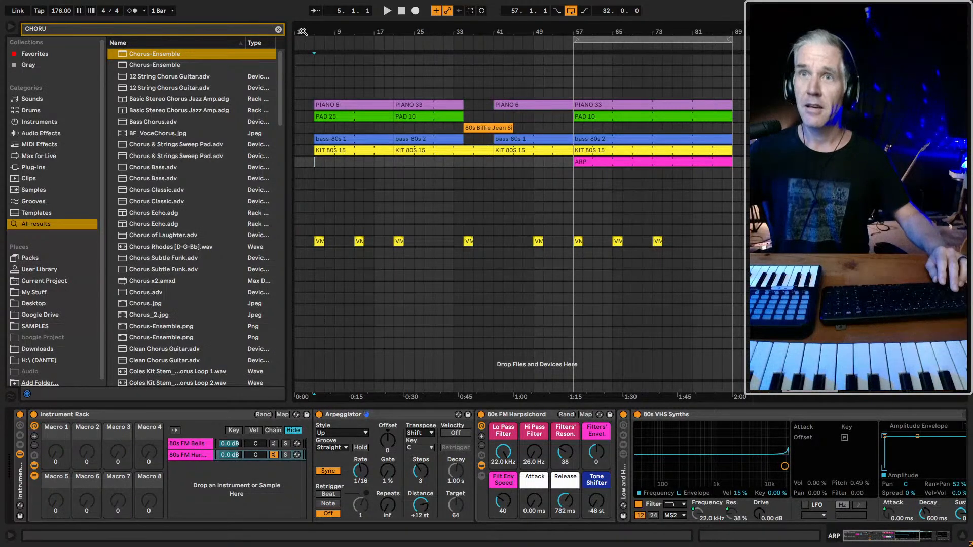
mouse_move(303, 31)
left_mouse_down()
mouse_move(303, 46)
mouse_move(303, 15)
mouse_move(303, 31)
left_mouse_up()
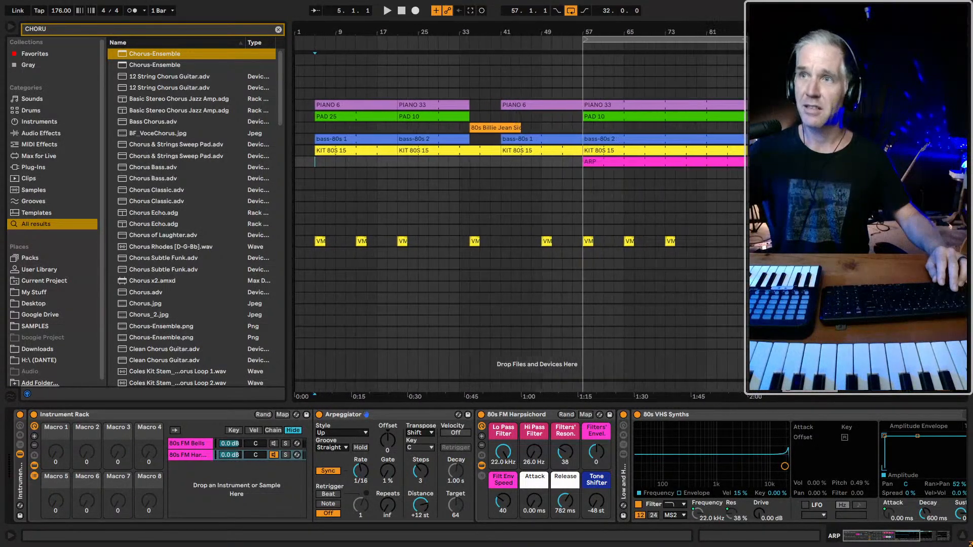
left_click(321, 90)
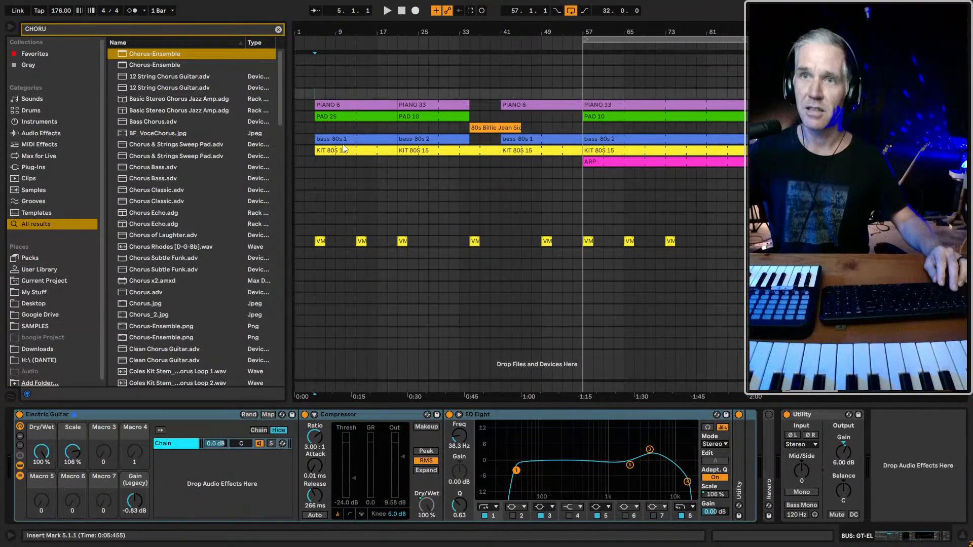